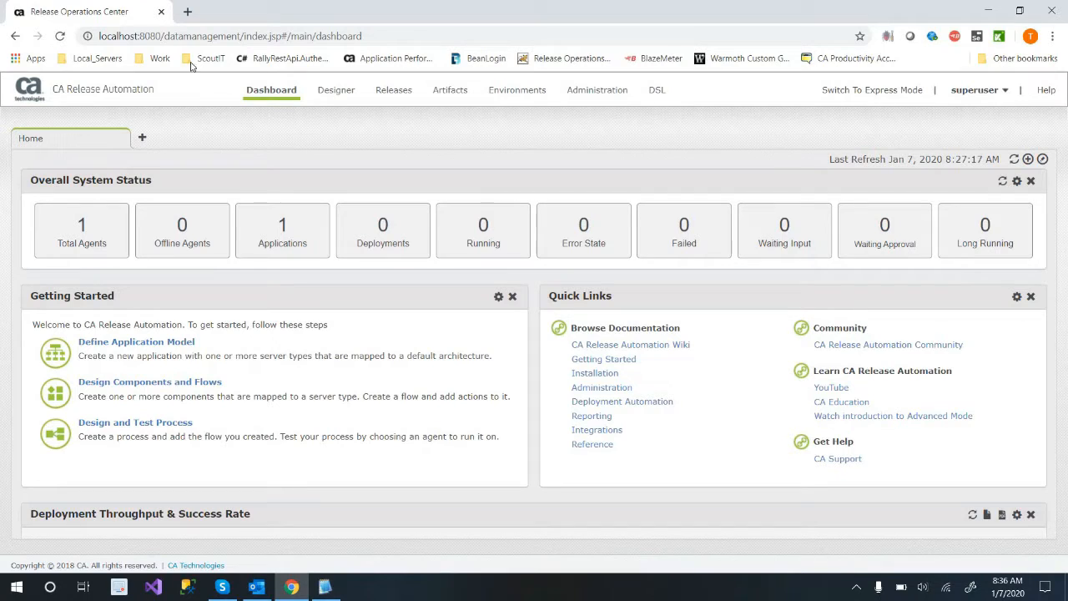
Open the bookmarked CA Release Automation start page in a new browser tab.
left_click(189, 17)
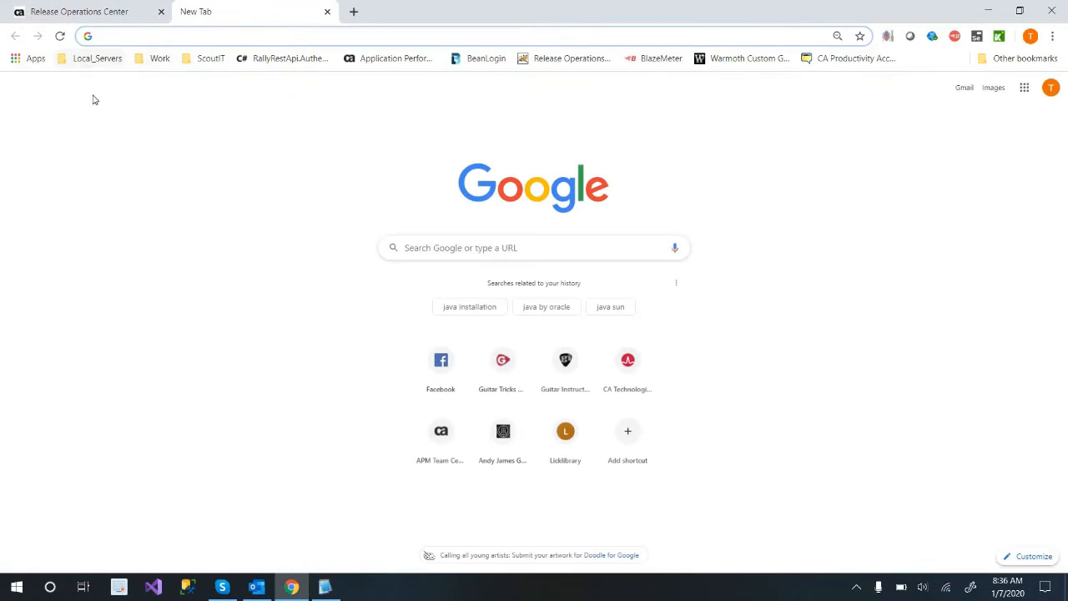
left_click(87, 60)
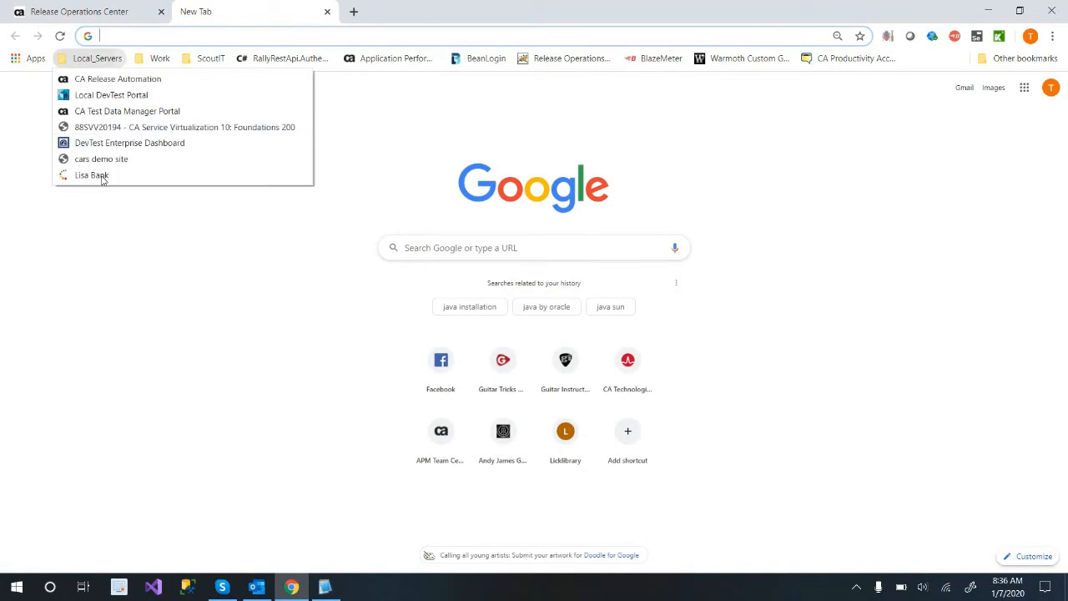
left_click(147, 81)
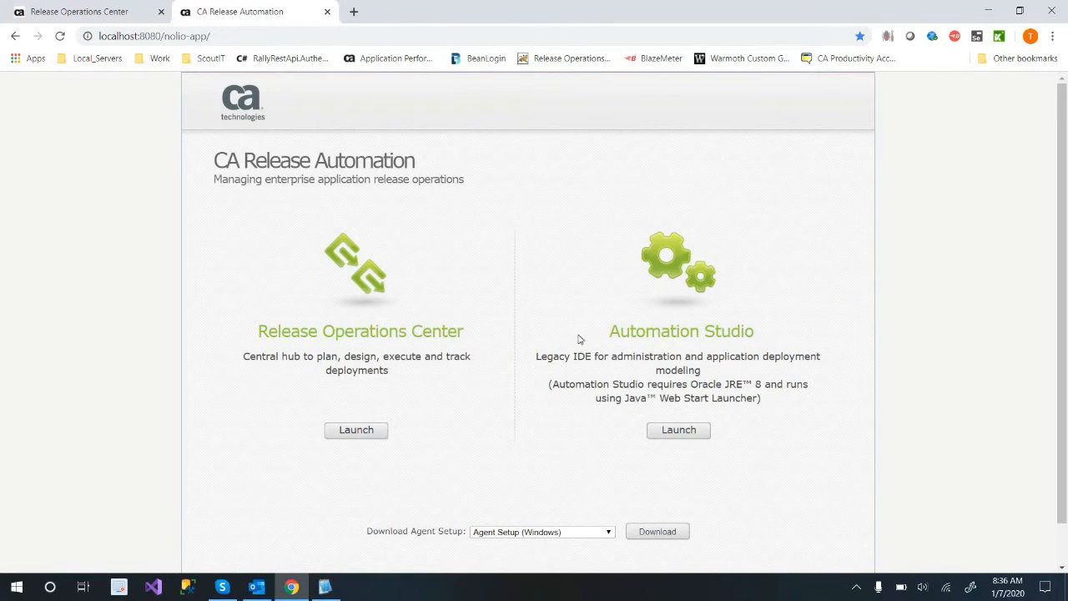
left_click_drag(796, 345, 732, 422)
left_click(728, 429)
left_click_drag(594, 336, 584, 335)
left_click(584, 336)
double_click(413, 534)
left_click(417, 533)
double_click(420, 532)
Launch the Release Operations Center from the start page and close the older duplicate browser tab.
left_click_drag(408, 376, 242, 276)
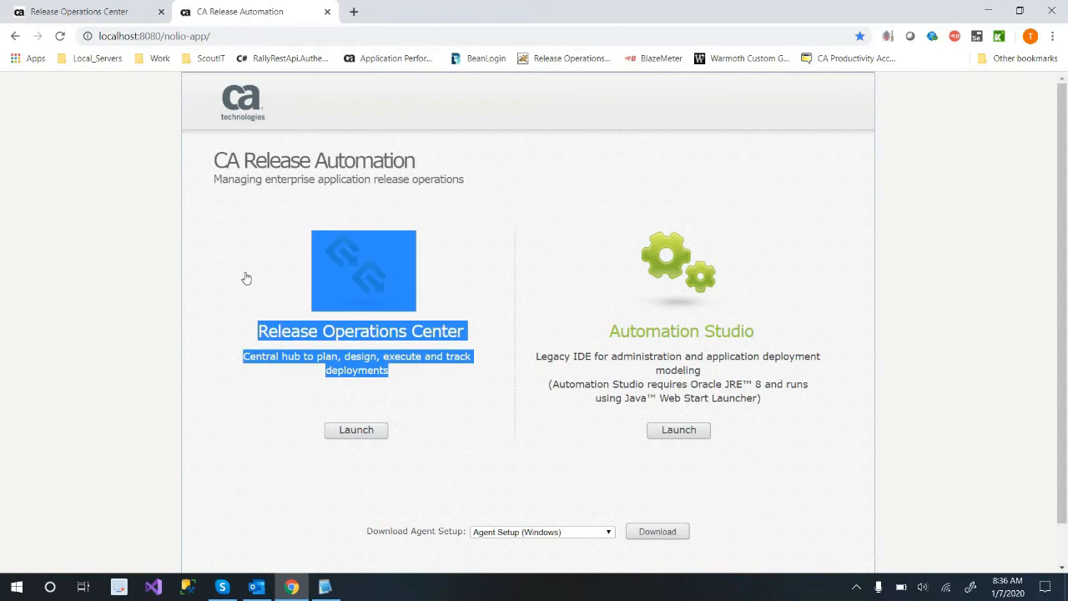
left_click(389, 372)
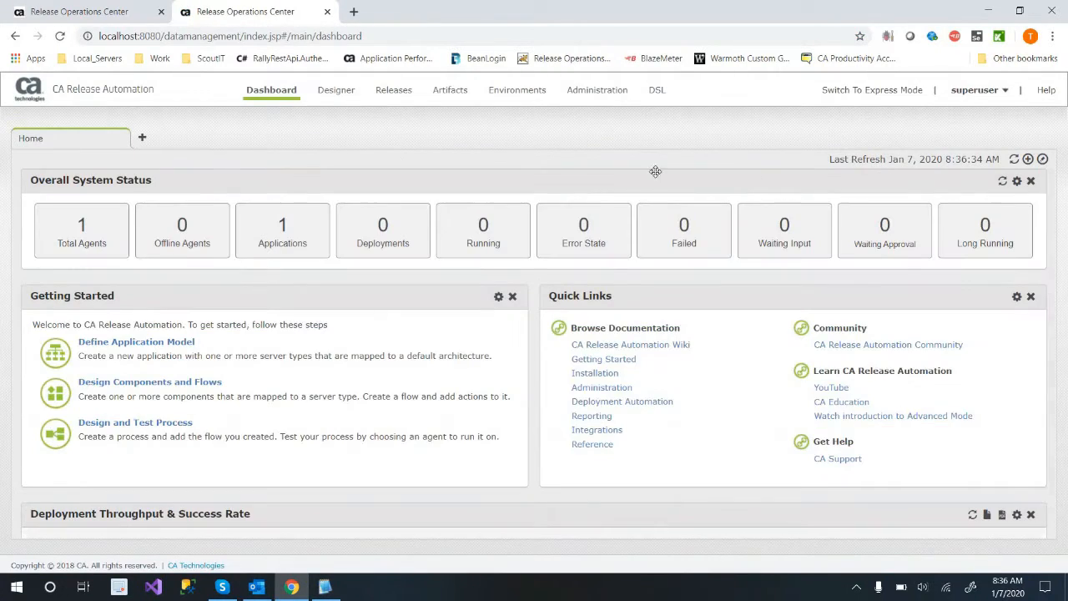
left_click(161, 12)
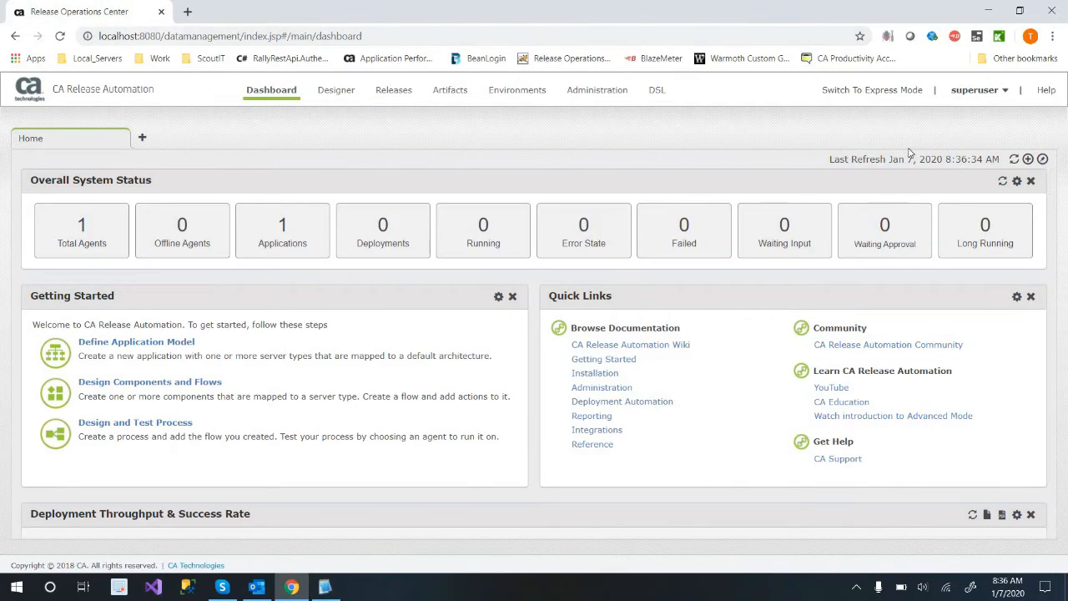
Look over the dashboard widgets, from Overall System Status down to the Top 5 Successful and Failed Deployments.
left_click(918, 98)
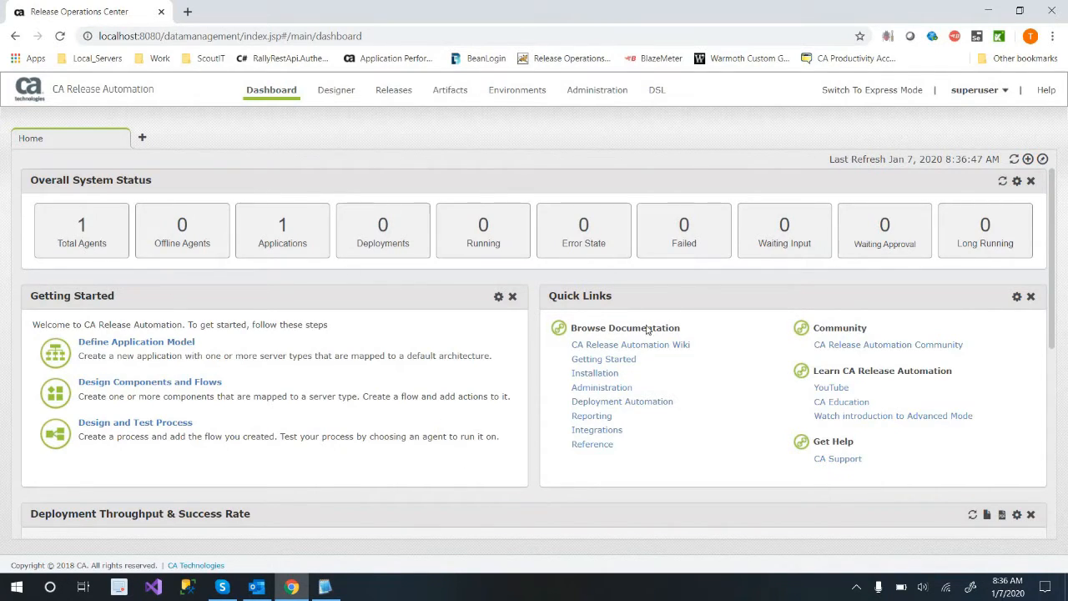
scroll(662, 312, "down", 5)
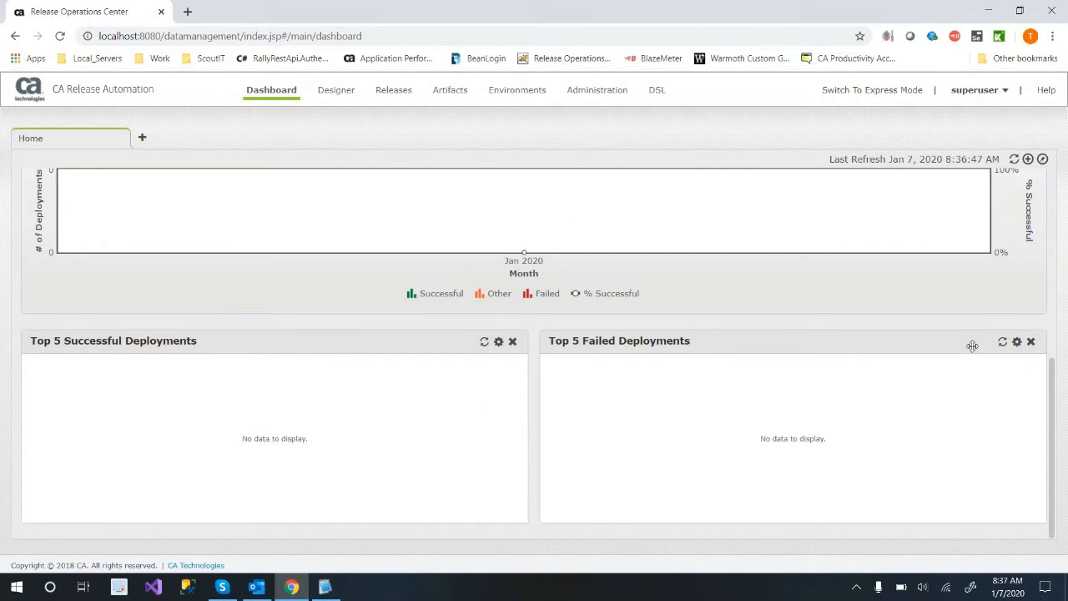
scroll(922, 339, "up", 3)
scroll(921, 338, "up", 2)
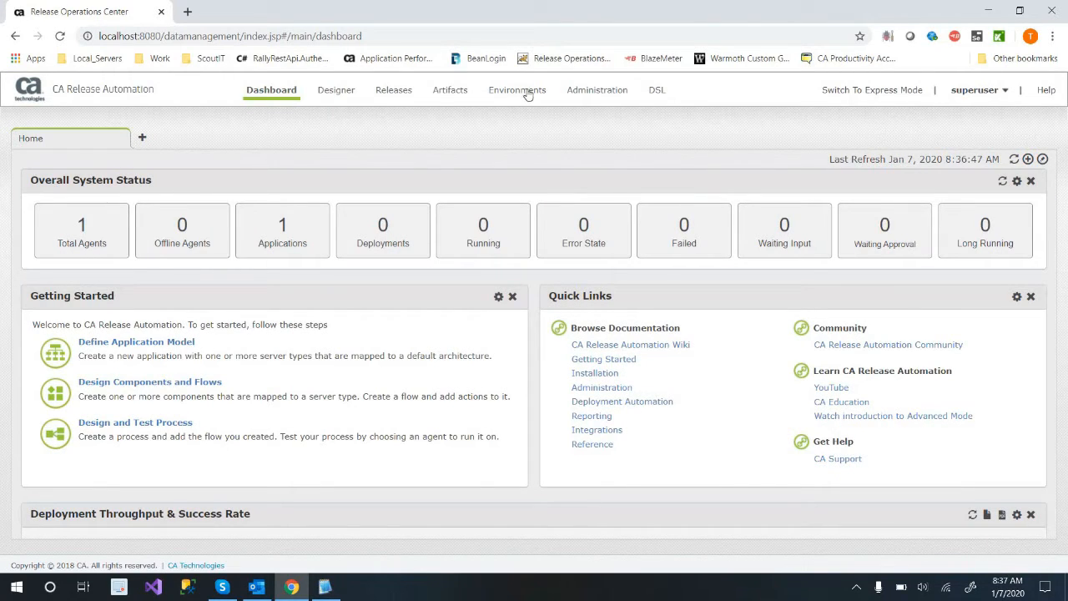
Open the Designer's Import/Export page to view the applications and shared components.
left_click(327, 94)
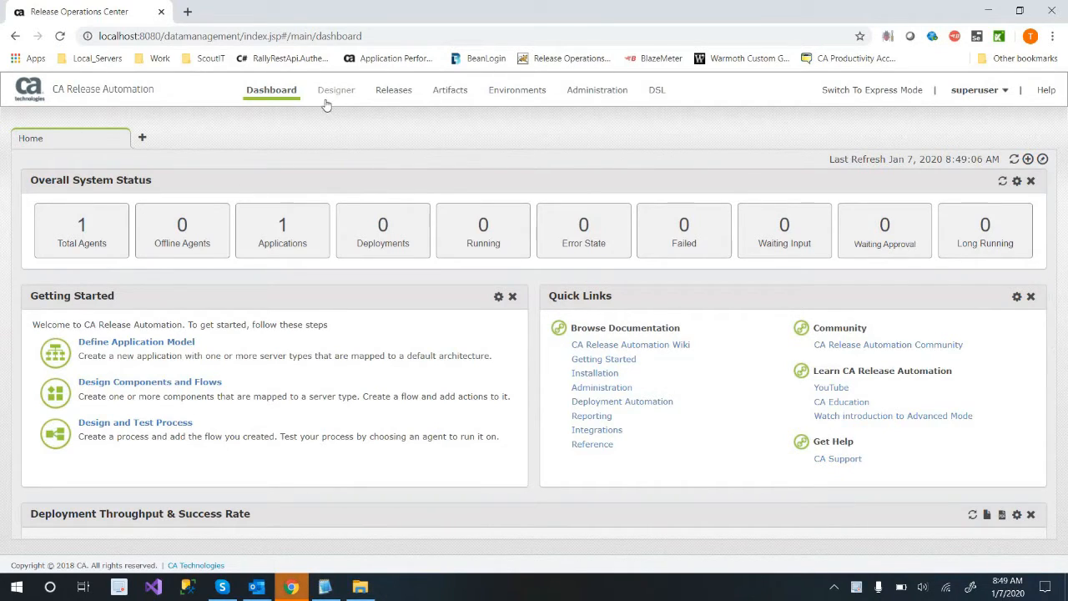
left_click(337, 92)
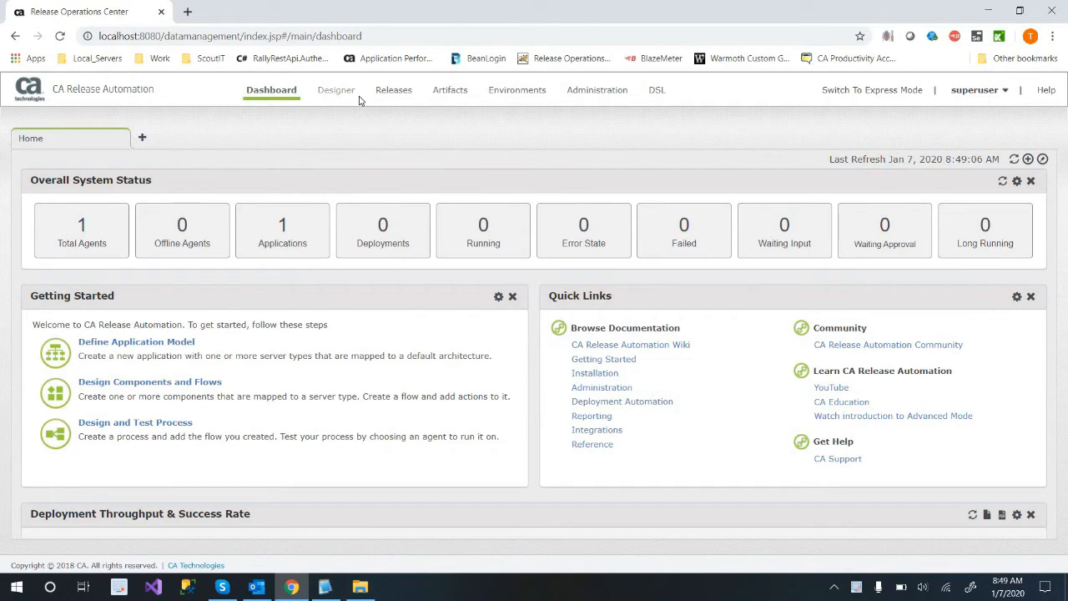
mouse_move(349, 98)
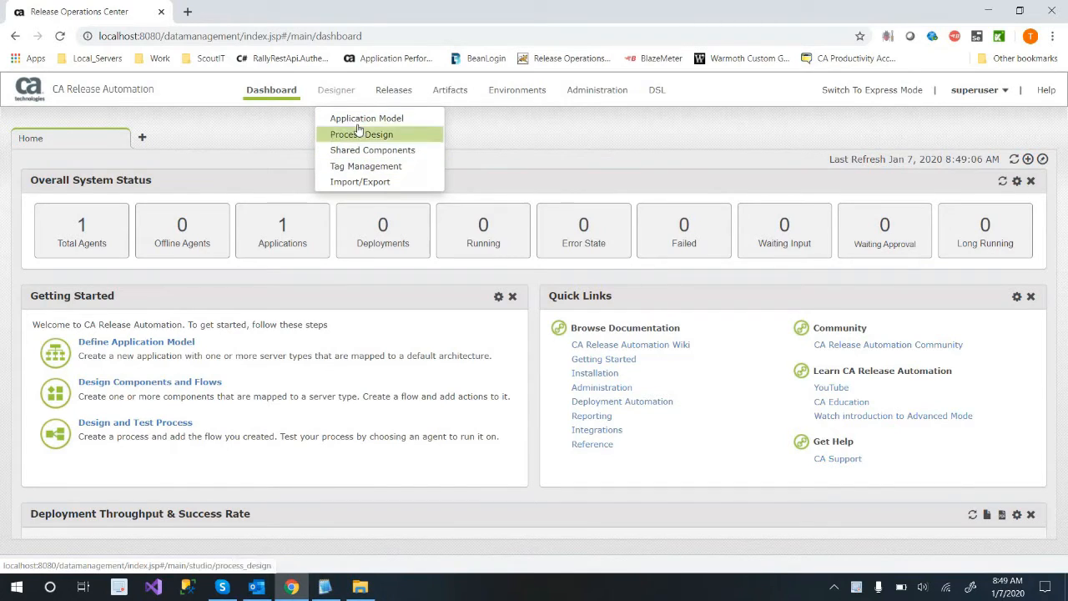
left_click(393, 181)
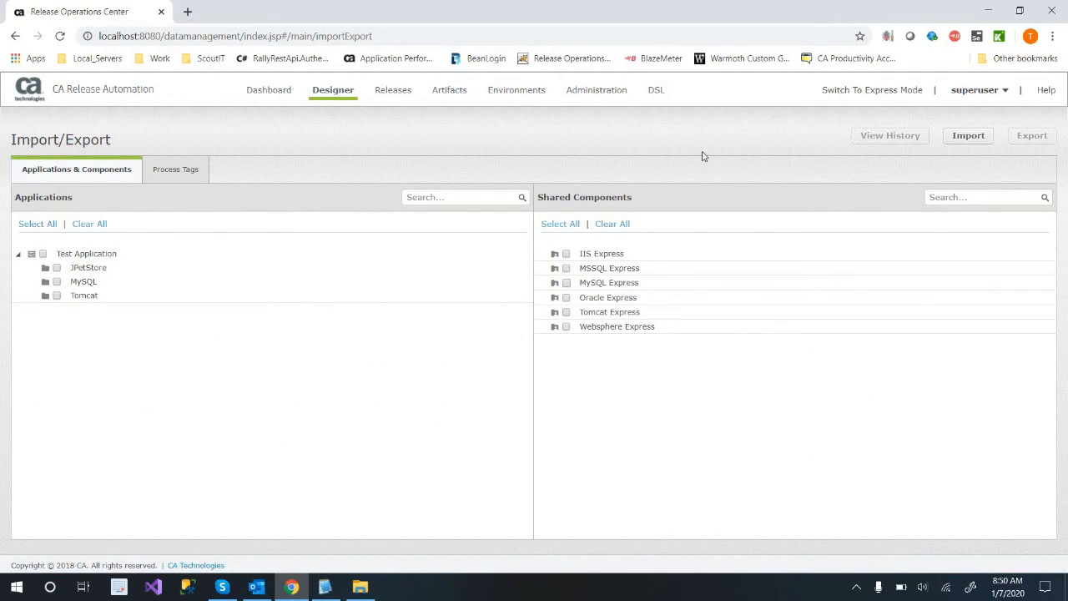
Review the options offered under Releases, Artifacts, Environments and Administration.
left_click(398, 101)
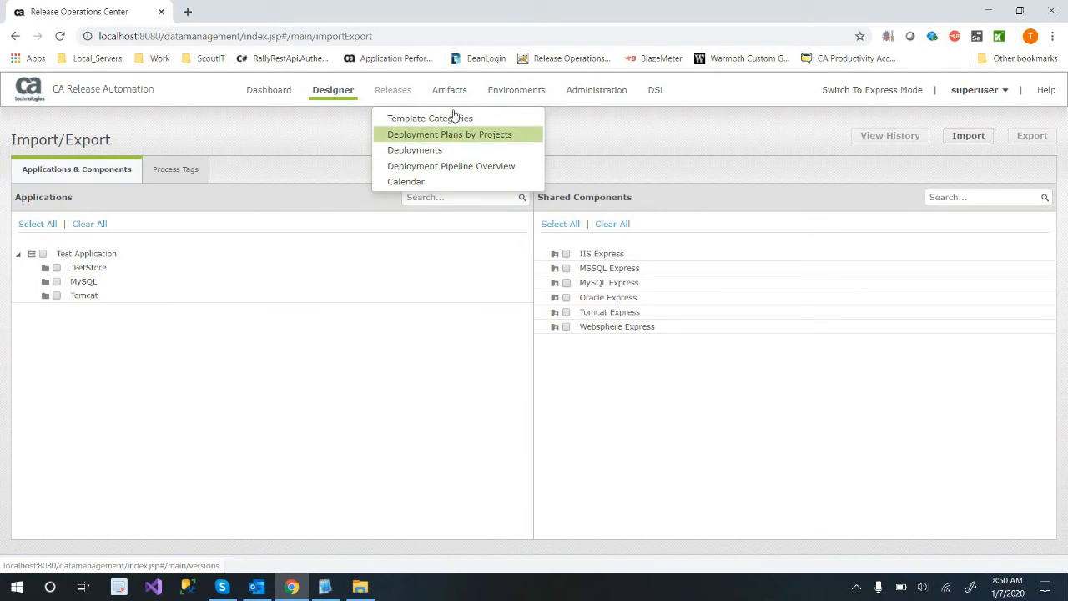
mouse_move(451, 91)
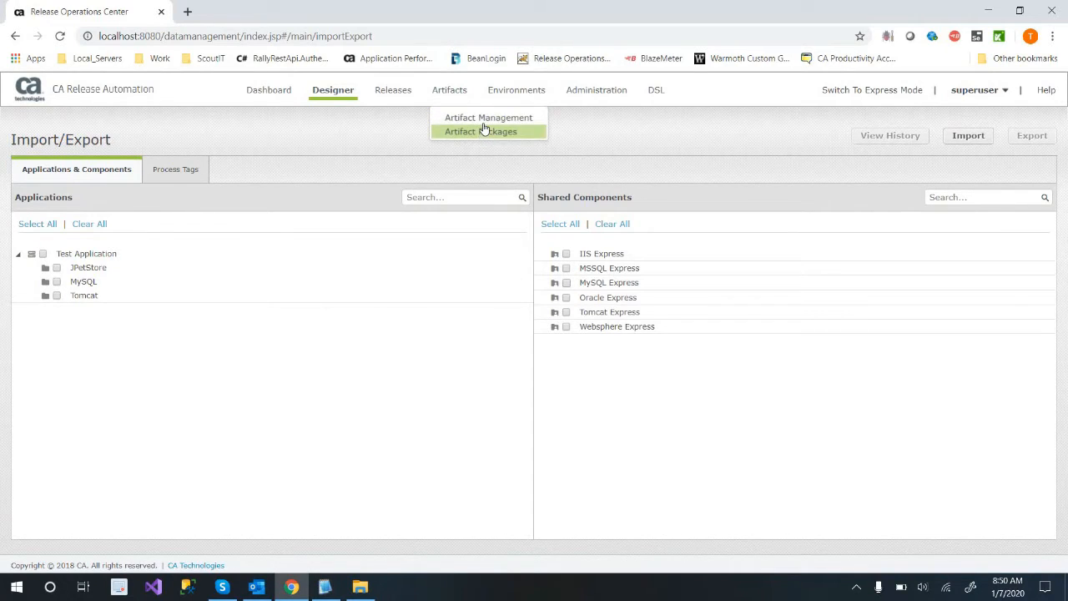
mouse_move(505, 96)
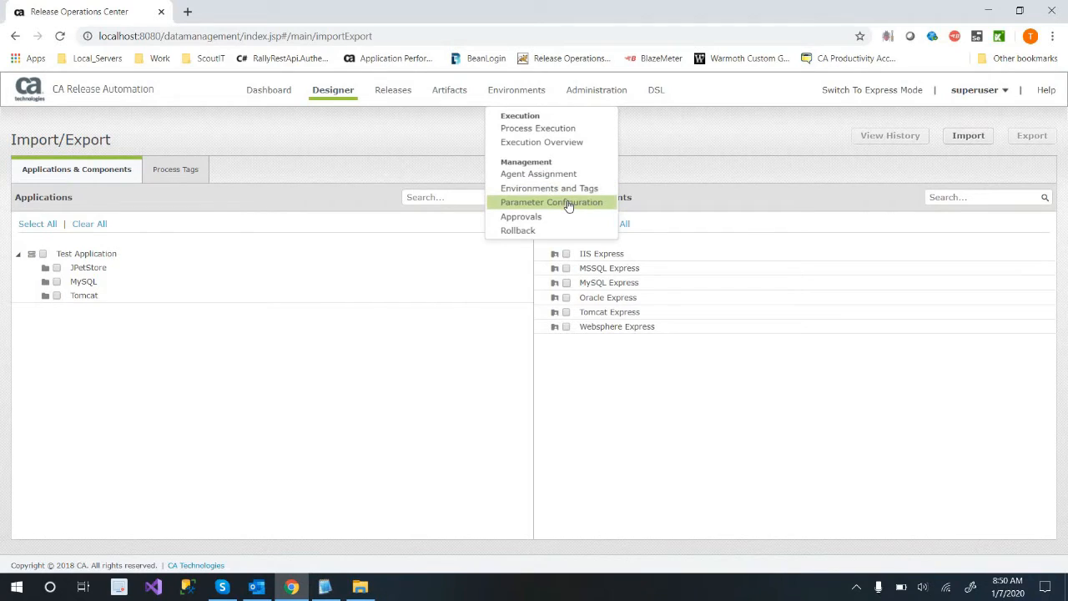
mouse_move(597, 90)
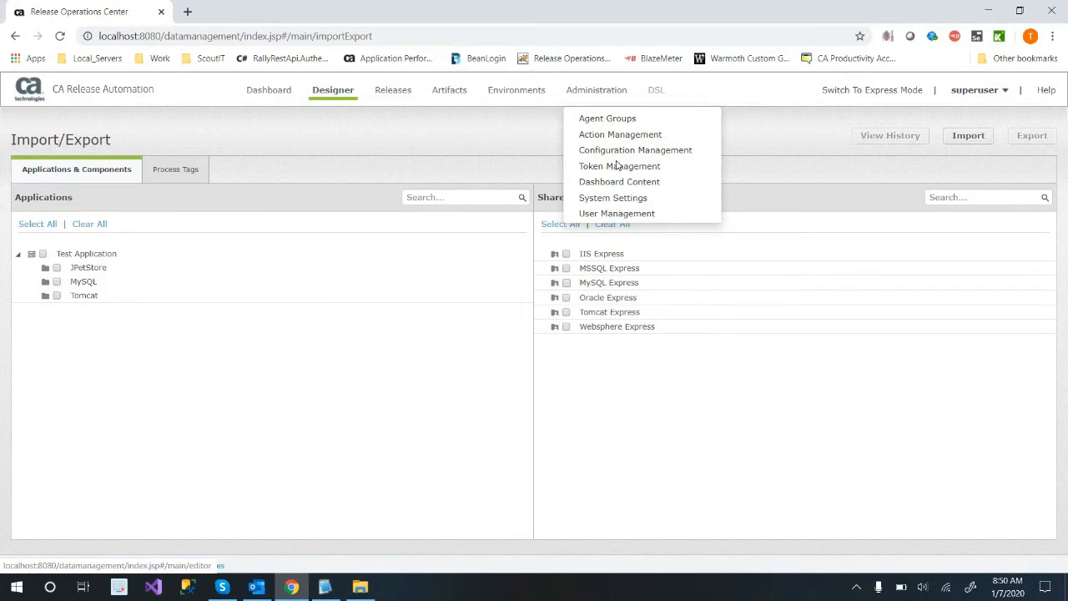
Open the DSL editor and examine its default JSON data block.
left_click(327, 251)
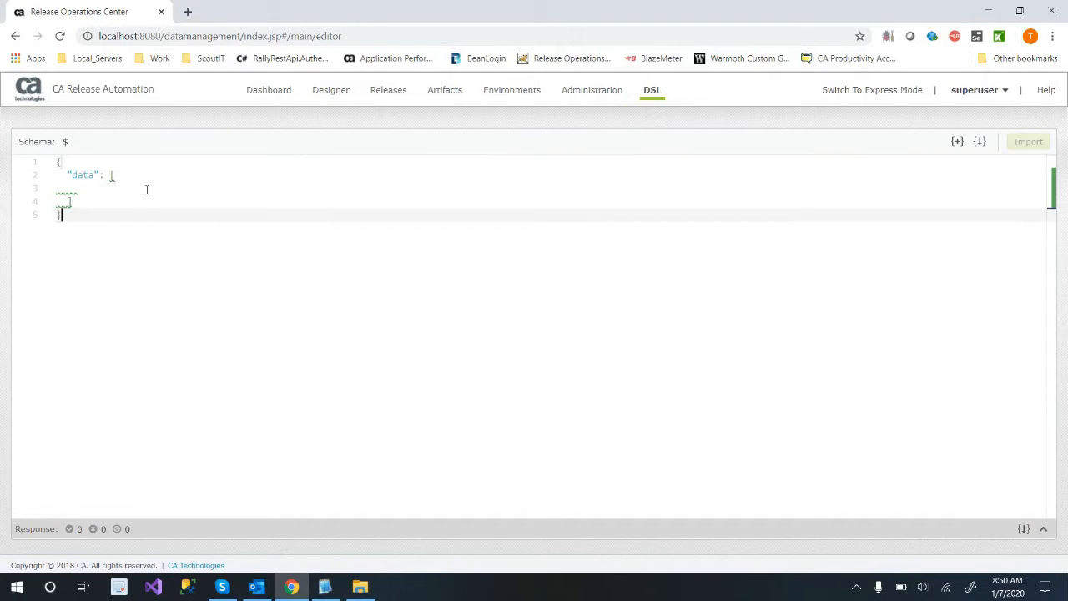
left_click(146, 189)
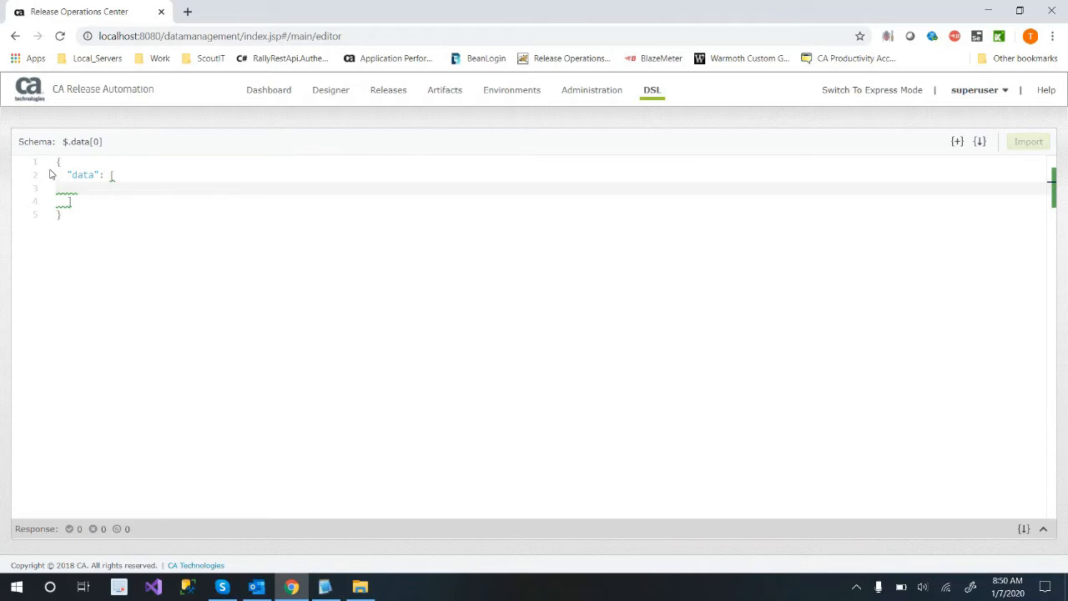
left_click(98, 216)
key("ctrl+a")
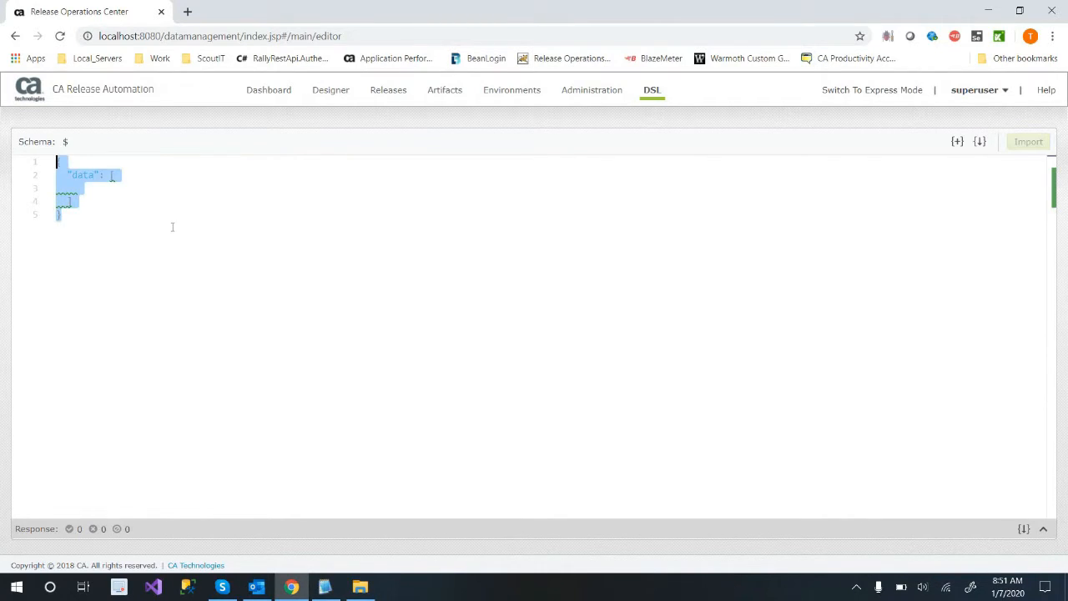
left_click(171, 226)
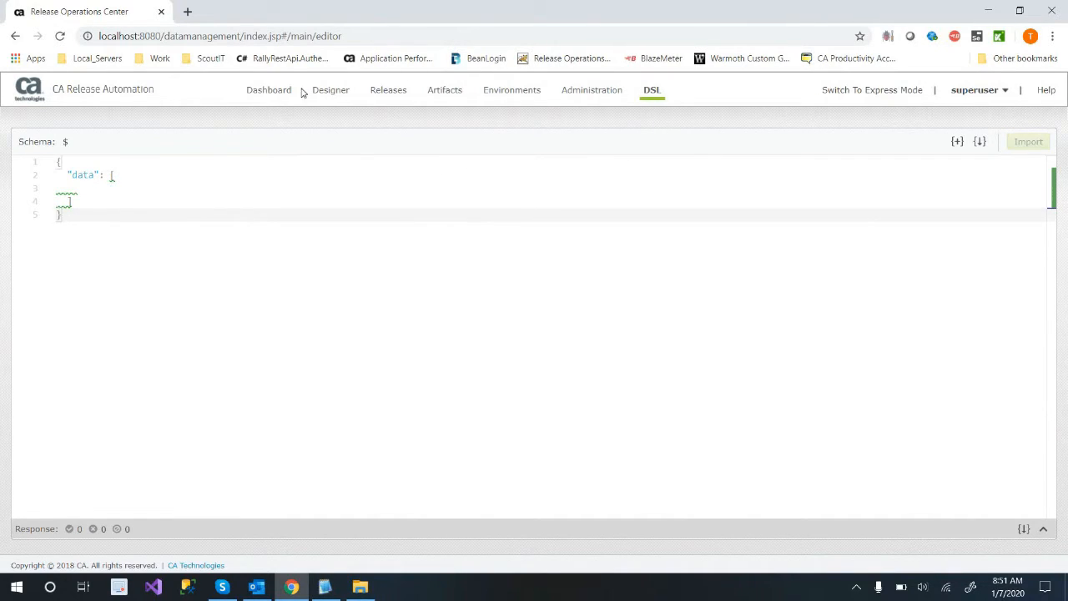
Open the Designer's Application Model and examine the server types and architectures of Test Application.
left_click(340, 100)
left_click(338, 123)
left_click(126, 279)
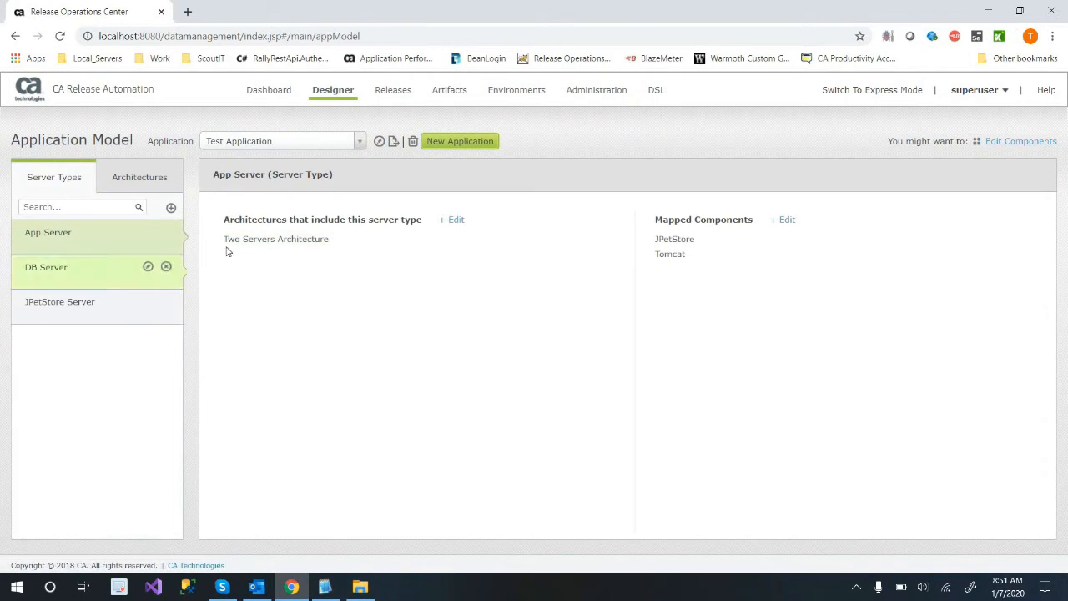
left_click(358, 141)
left_click(431, 183)
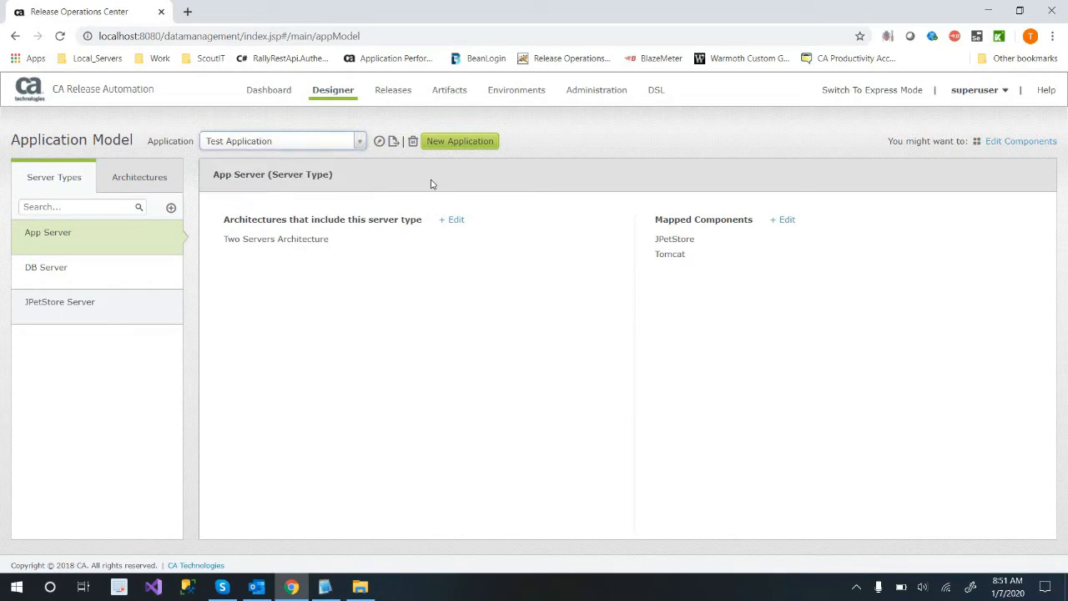
left_click(124, 181)
left_click(63, 181)
left_click(118, 181)
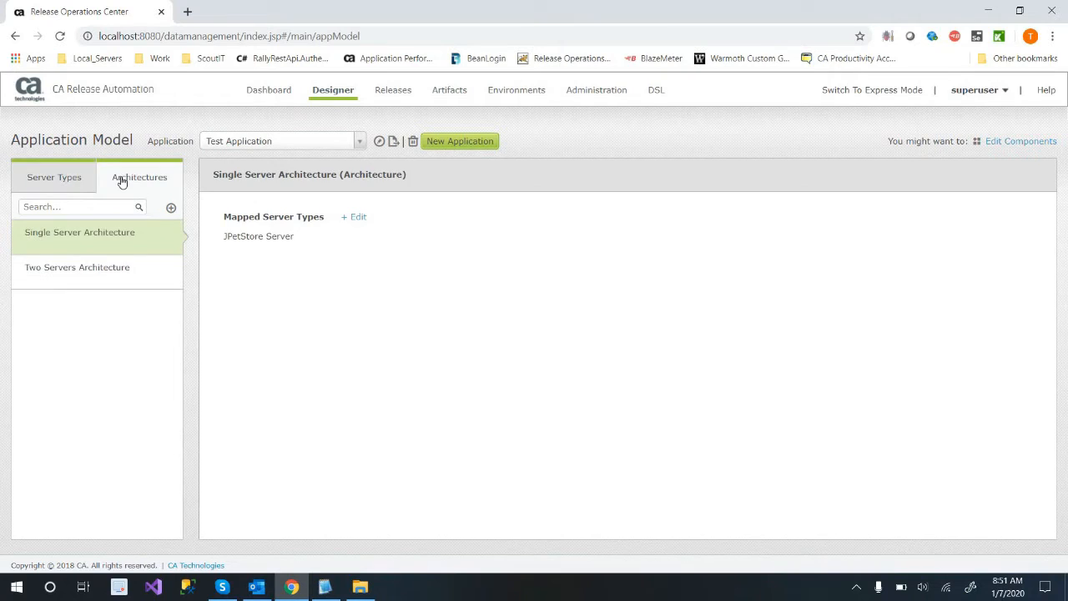
Create a new application named "Demo App" with an empty description.
left_click(472, 148)
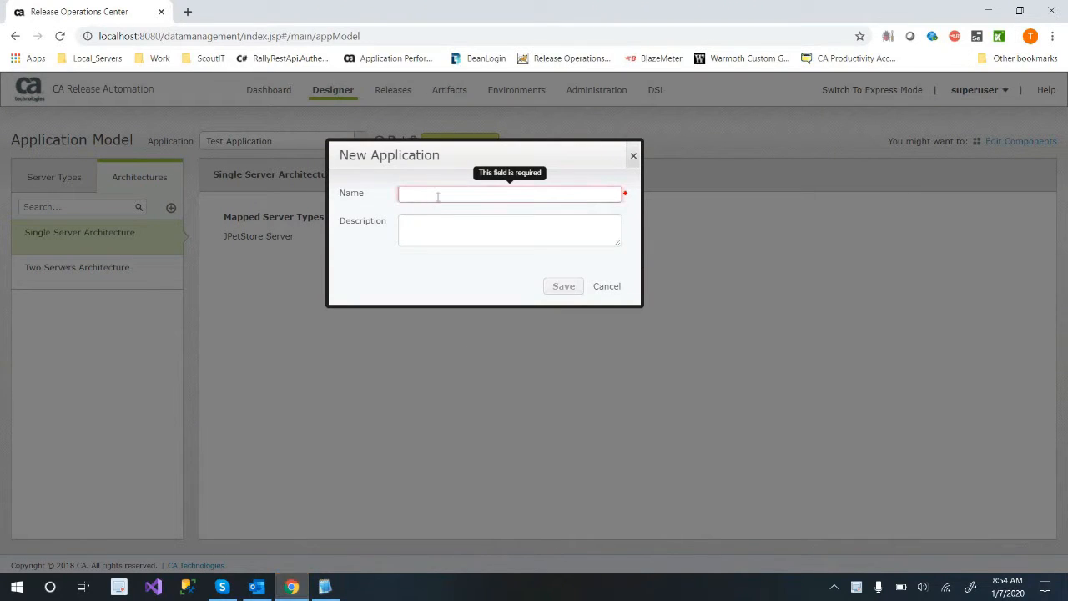
type("Demo App")
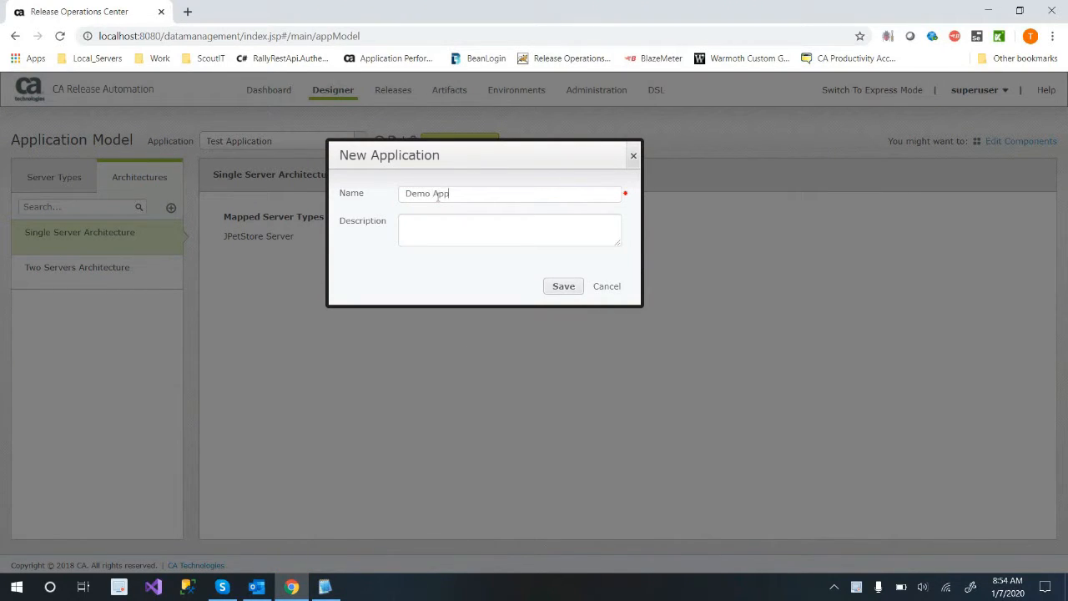
key("Tab")
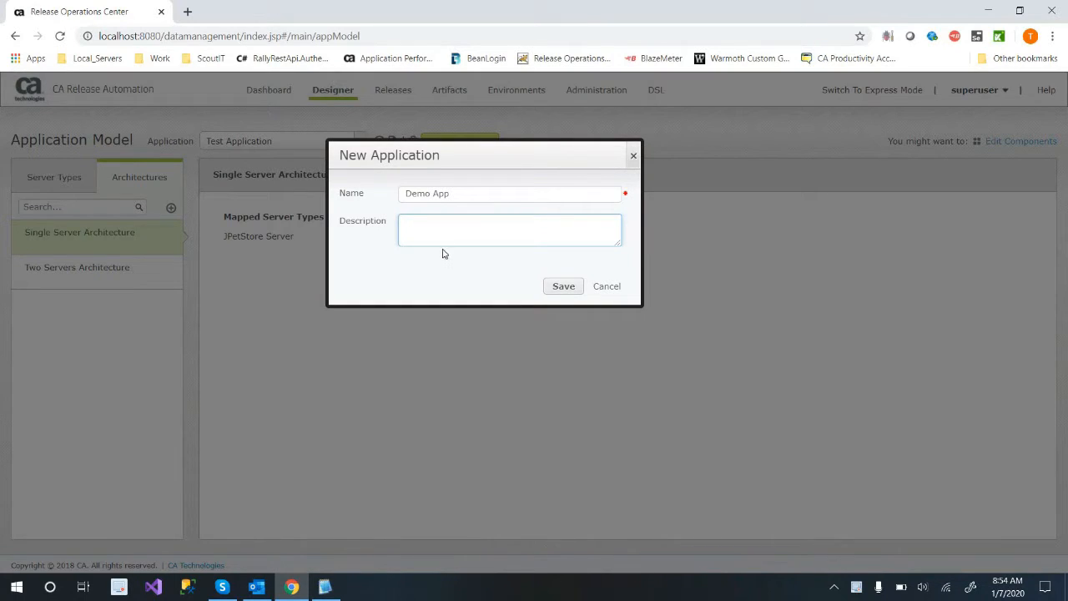
left_click(554, 285)
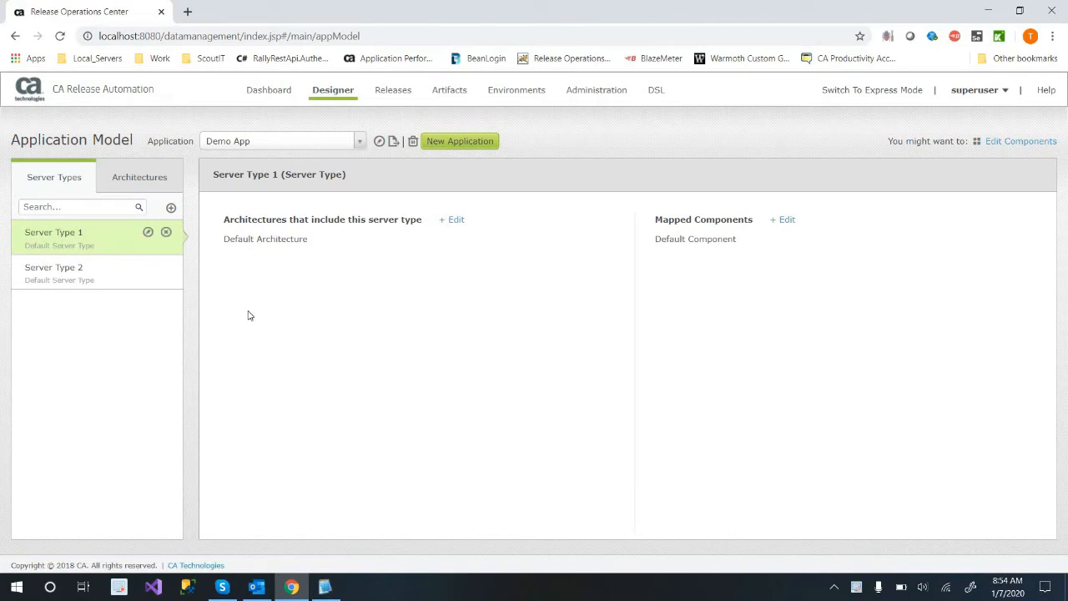
Remove Server Type 2 from the mapped server types of Demo App's Default Architecture.
left_click(142, 178)
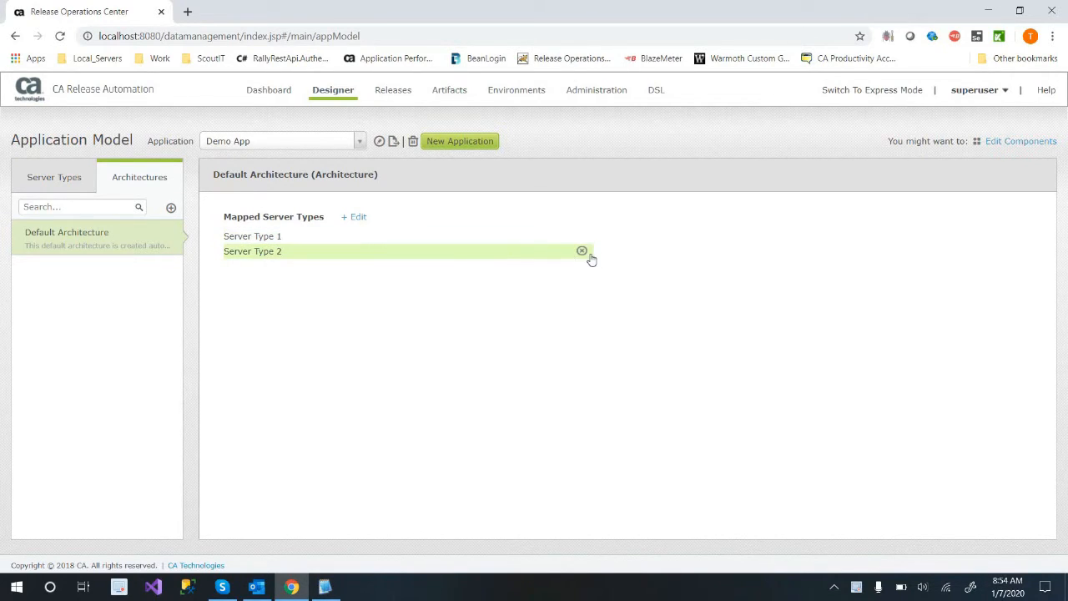
left_click(581, 251)
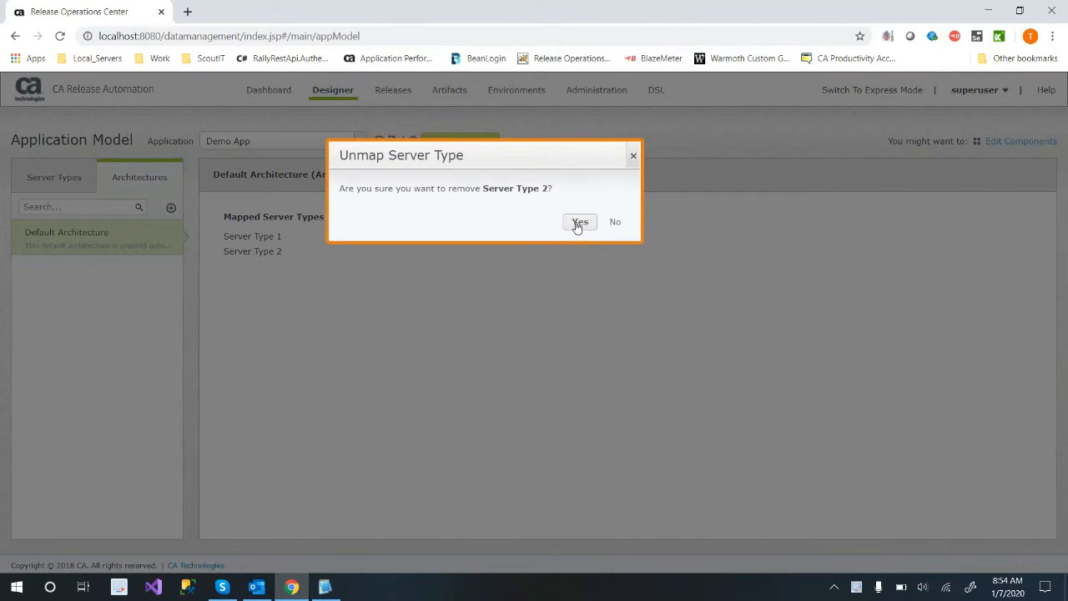
left_click(575, 224)
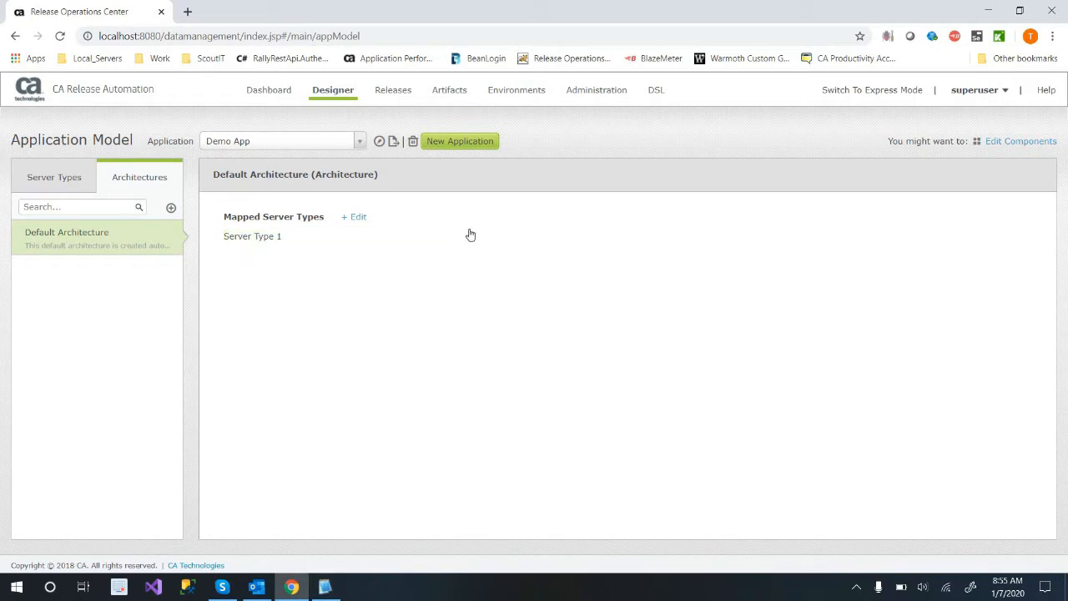
left_click(354, 217)
left_click(385, 218)
type("East Coast")
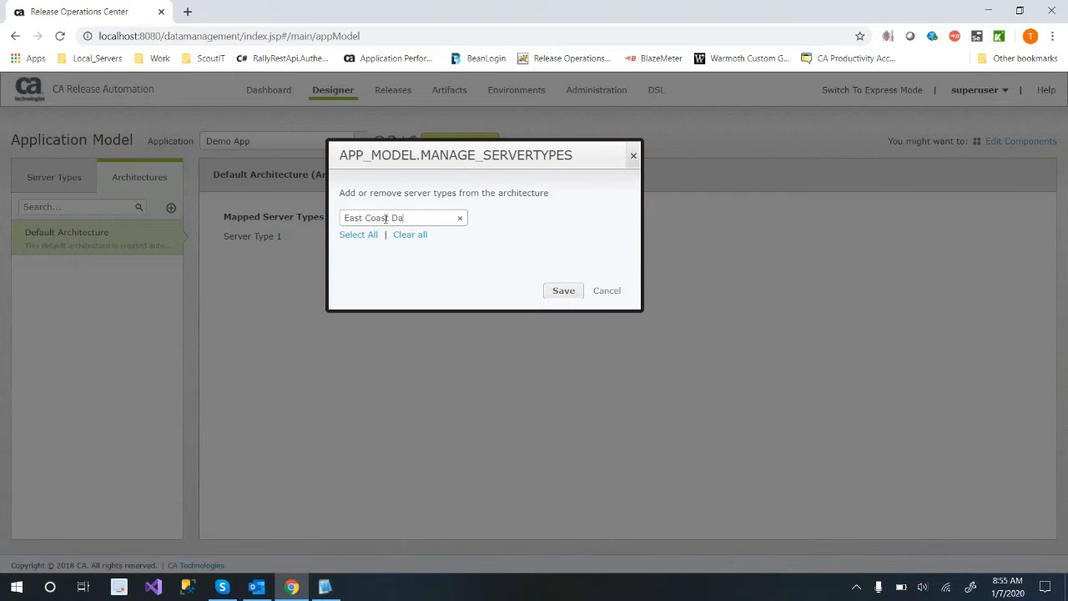
left_click(563, 290)
left_click(361, 217)
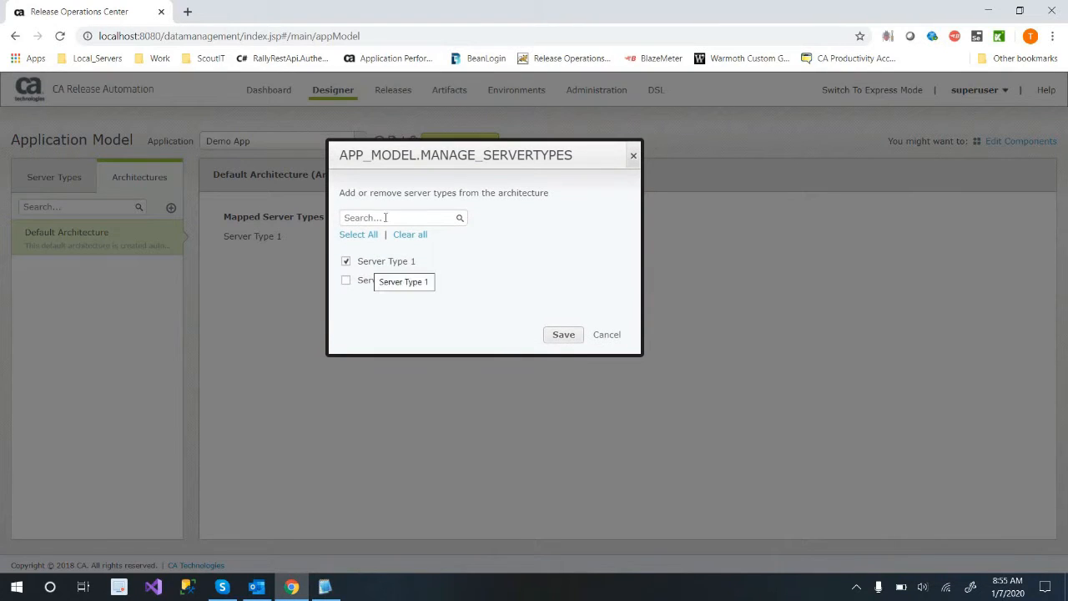
key("Escape")
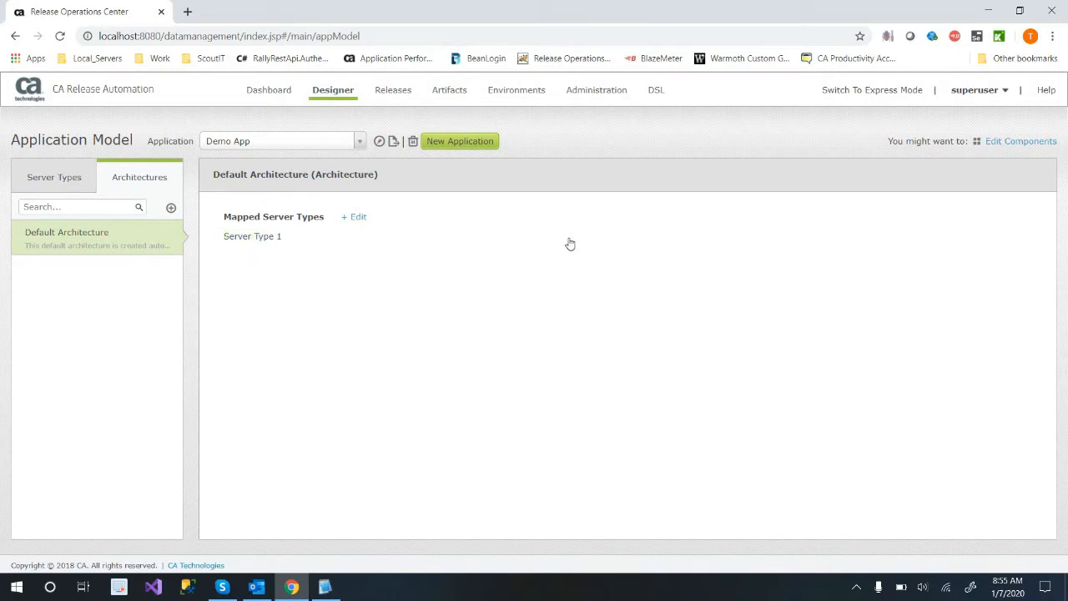
left_click(355, 218)
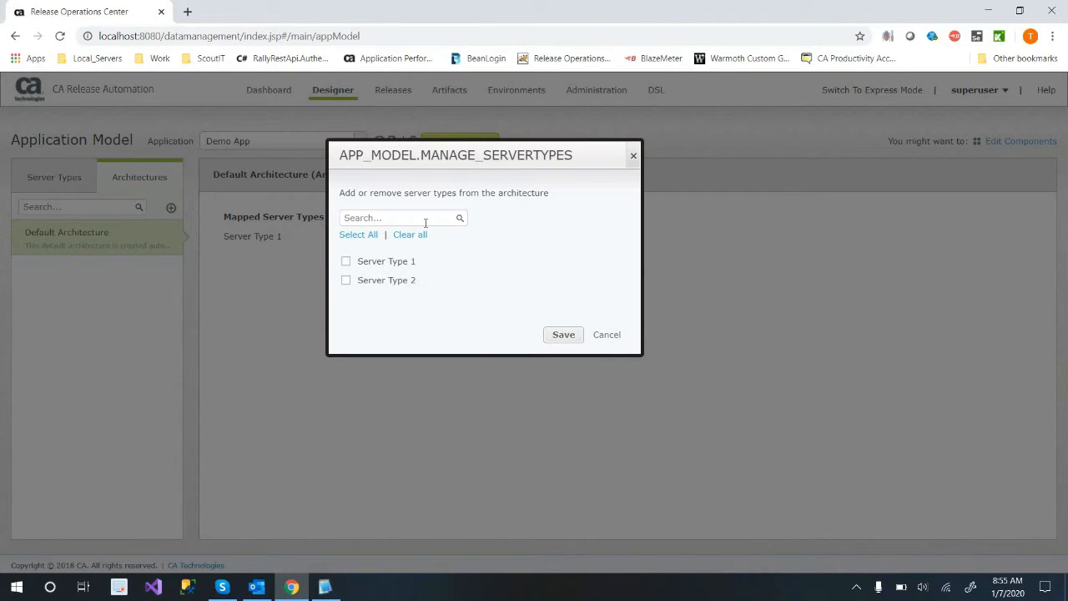
left_click(615, 334)
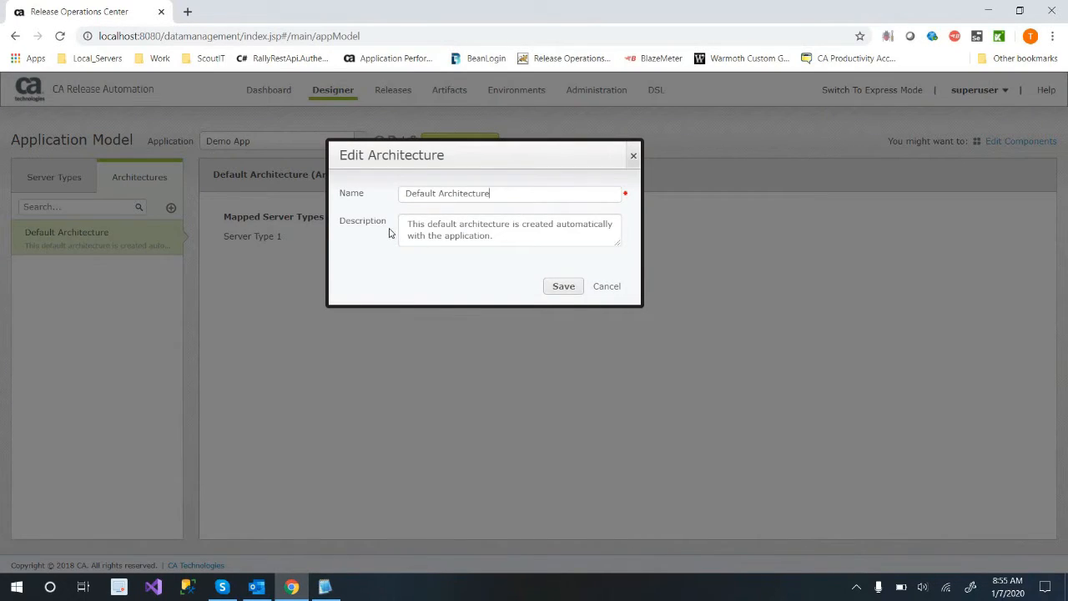
Remove Server Type 1 from the mapped server types of Demo App's Default Architecture.
left_click_drag(496, 237, 404, 224)
left_click(448, 261)
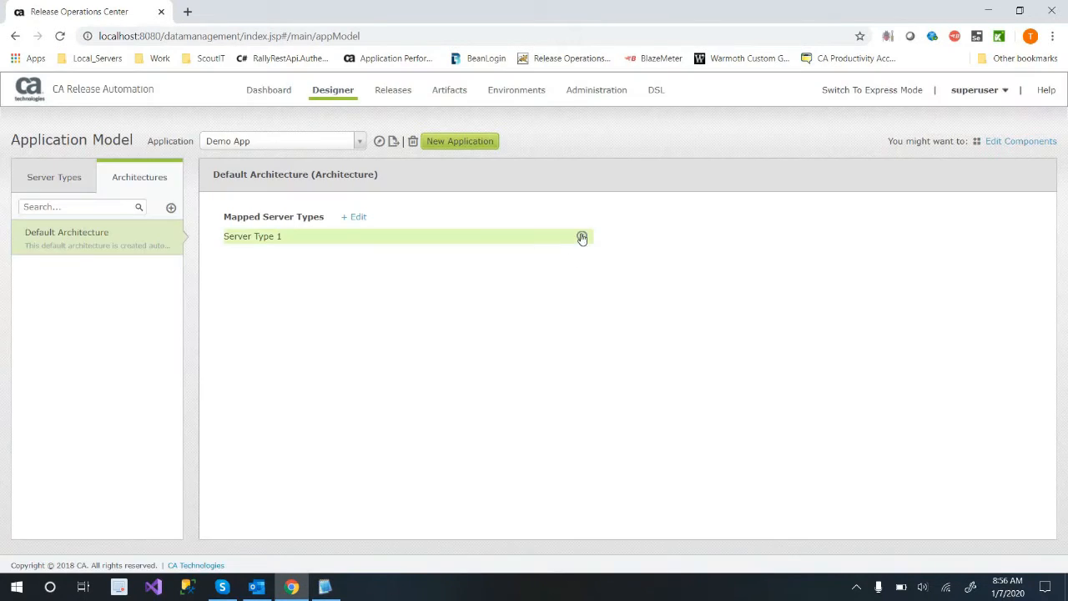
left_click(582, 236)
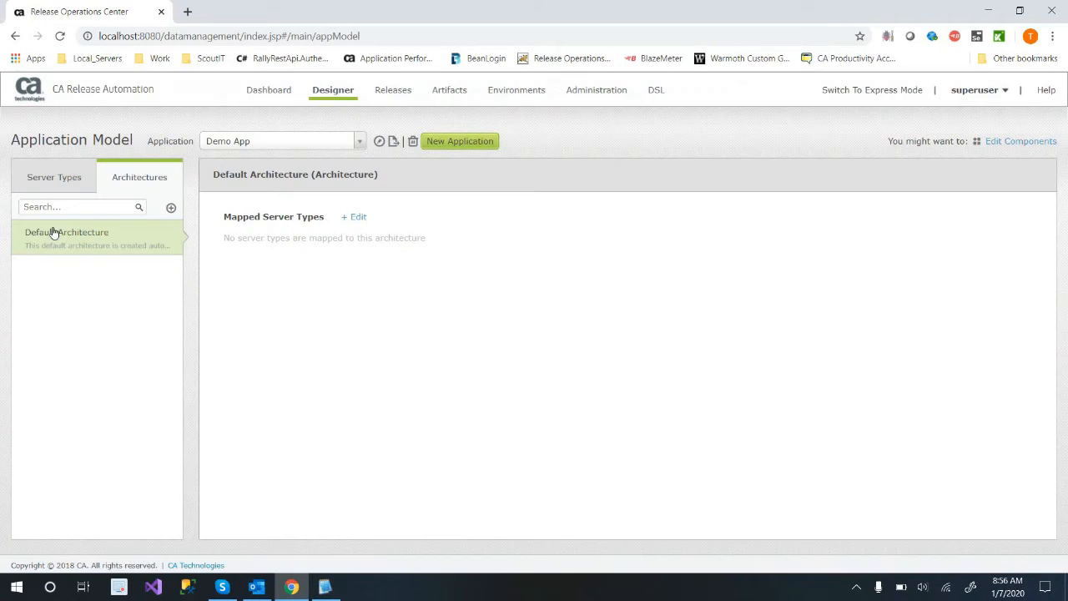
Rename Server Type 1 as "App Servers" and change its description to "Default App Server".
left_click(55, 177)
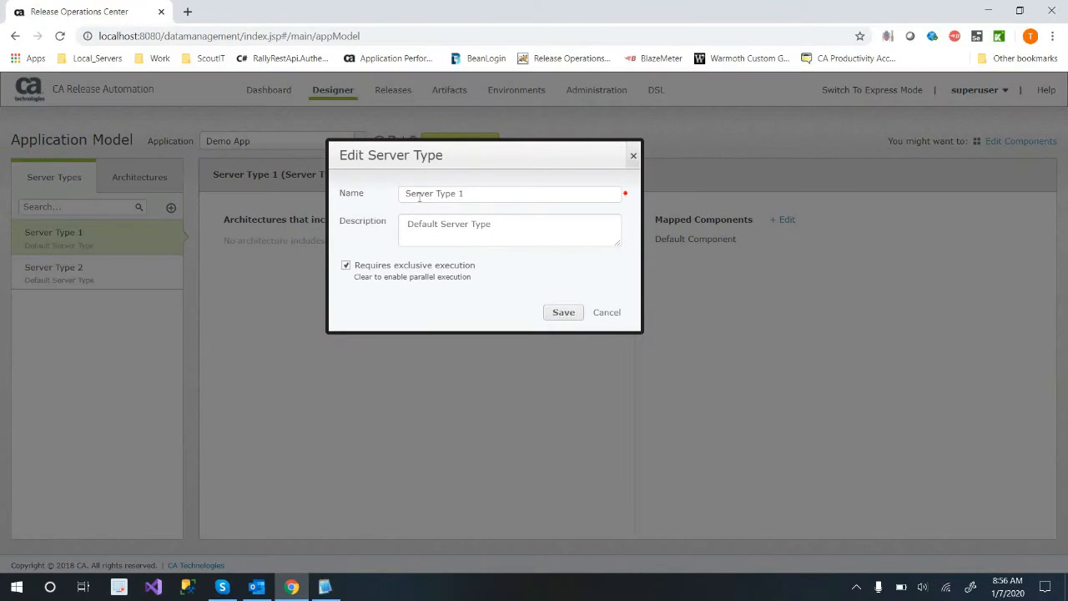
triple_click(418, 197)
type("A")
left_click_drag(450, 226, 491, 225)
type("App Server")
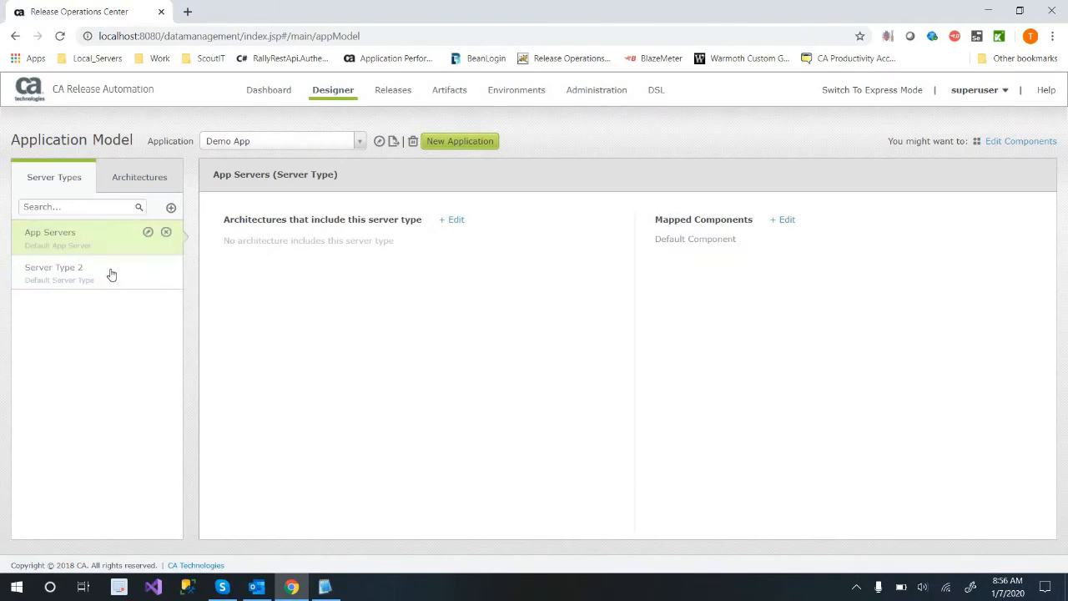
Rename Server Type 2 as "Backend" and change its description to "Default Backend".
left_click(125, 272)
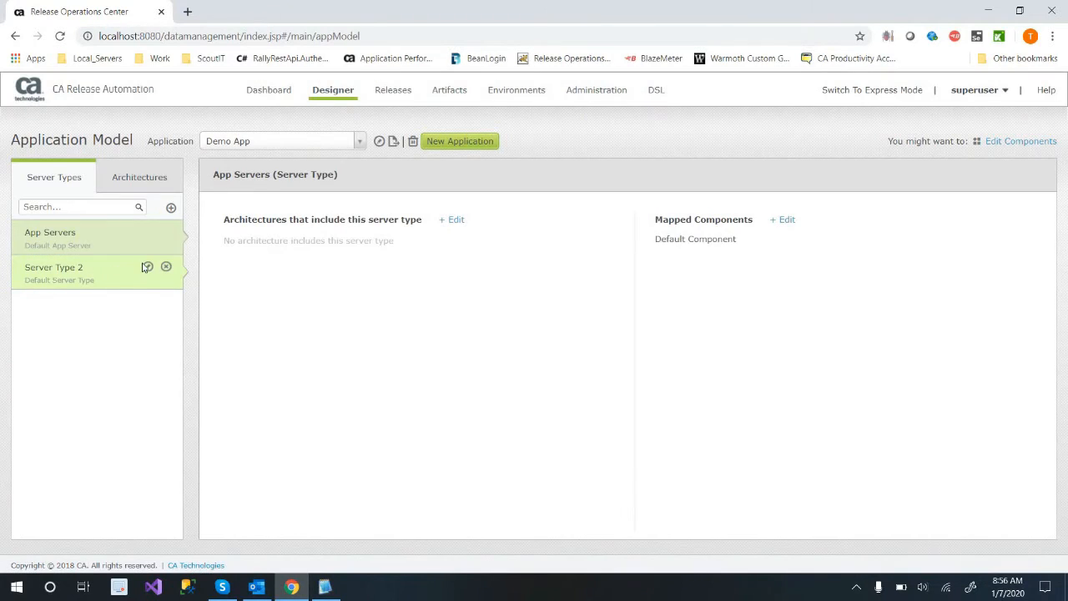
left_click(148, 267)
key("ctrl+a")
type("Ba")
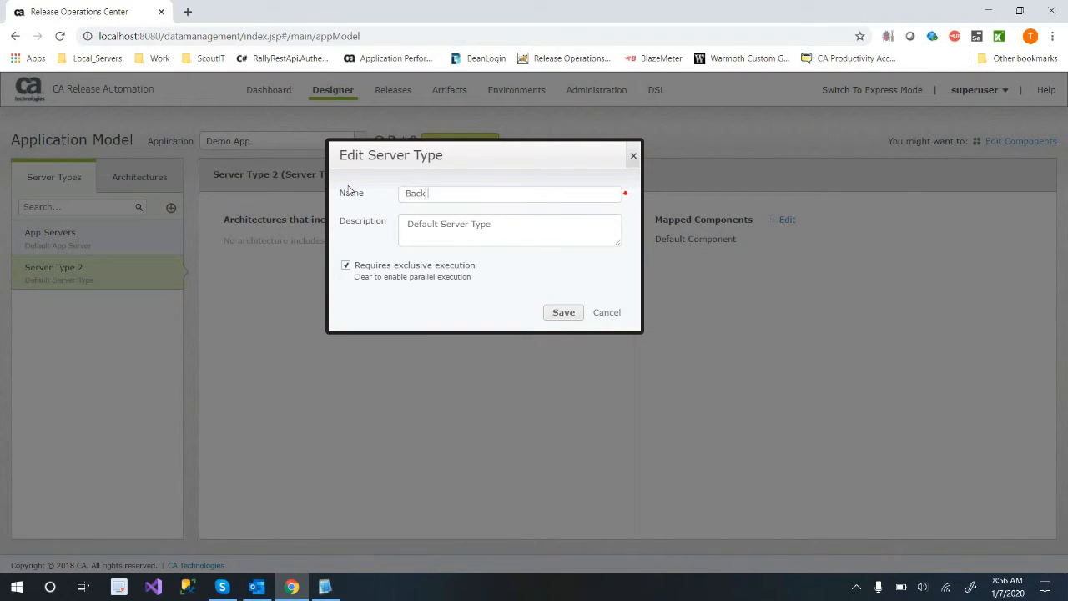
key("Tab")
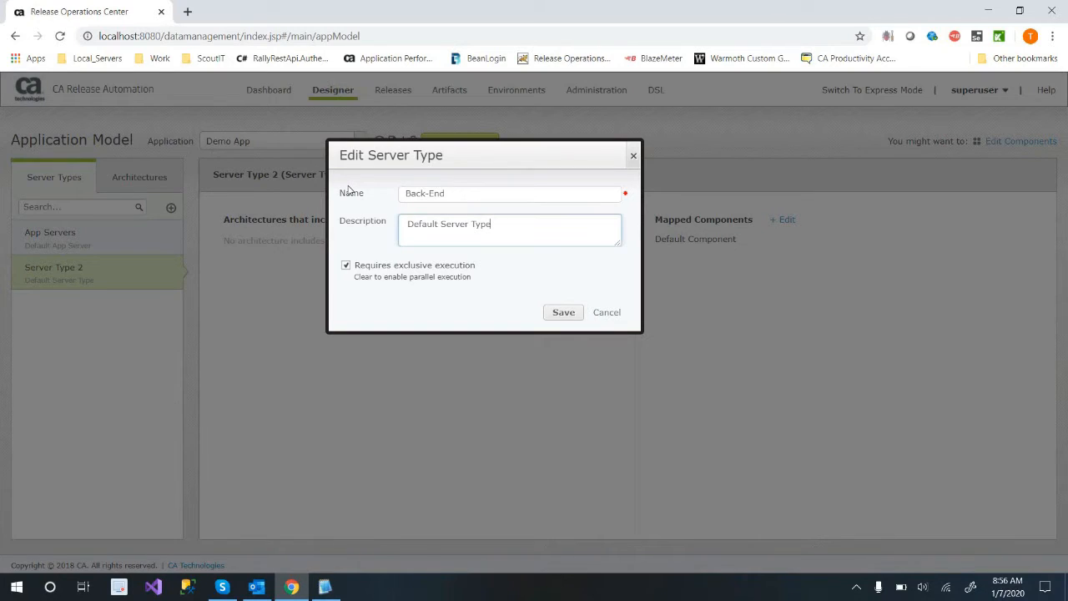
key("shift+Left")
key("shift+Left")
key("shift+Left")
key("shift+Left")
key("shift+Left")
key("shift+Left")
key("shift+Left")
type("Backend")
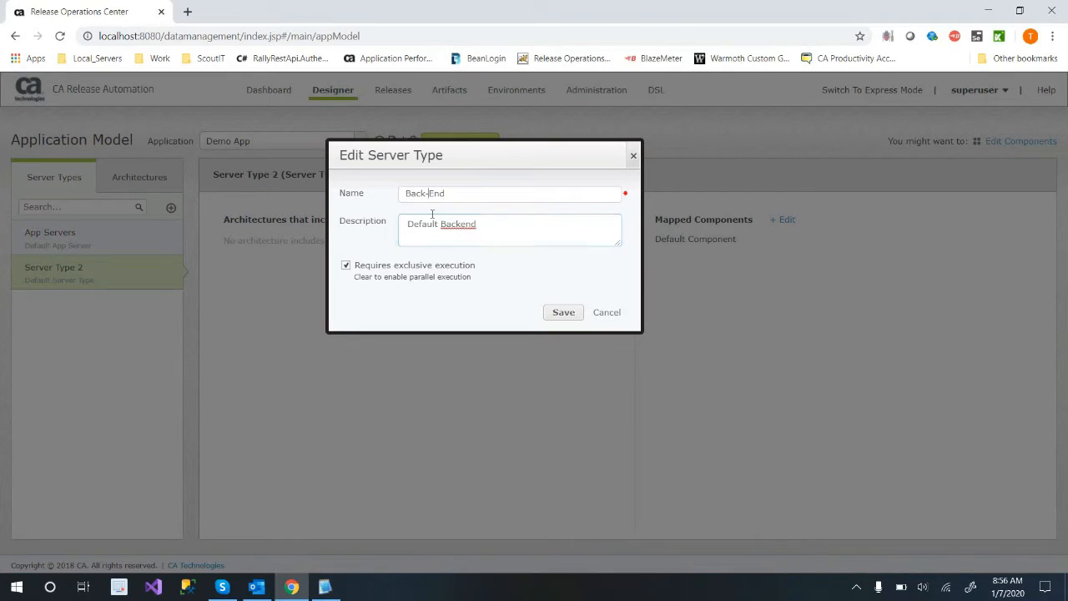
key("BackSpace")
key("BackSpace")
type("e")
left_click(563, 312)
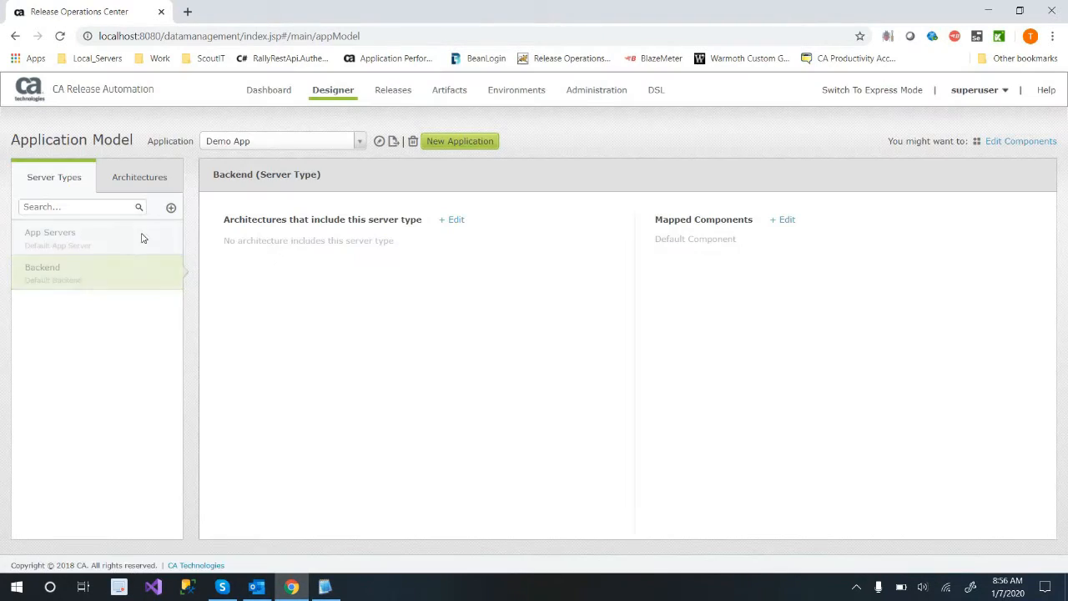
Add a server type named "Utility" with an empty description, keeping exclusive execution required.
left_click(171, 207)
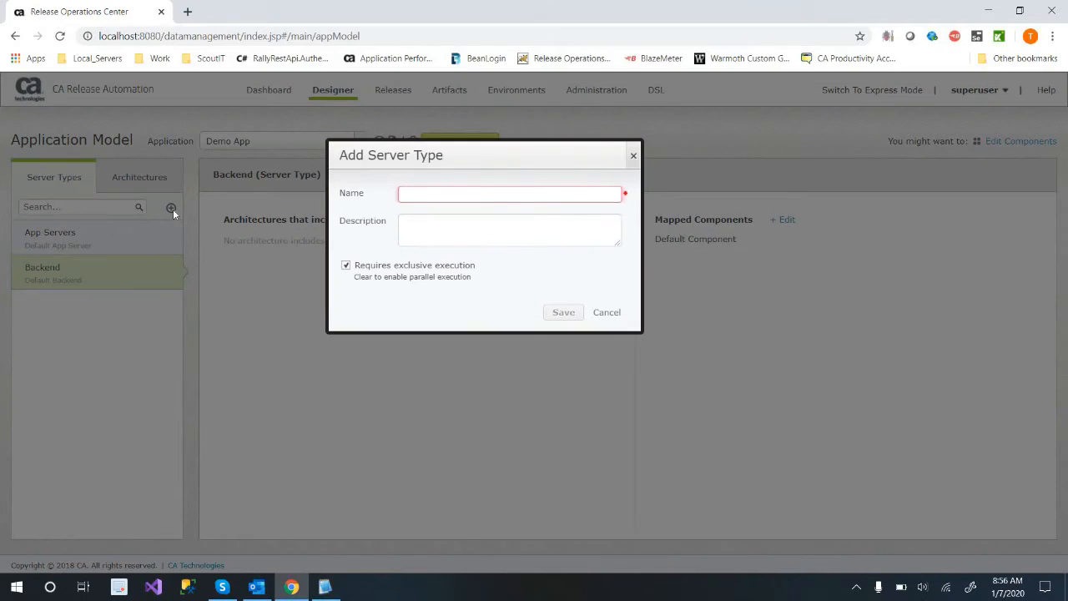
type("U")
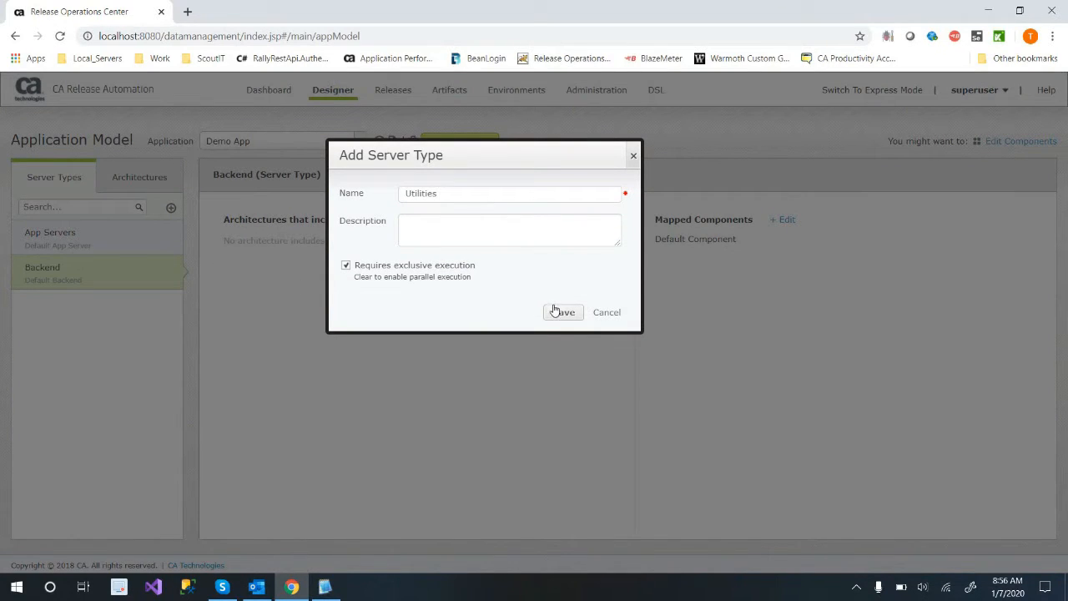
type("til")
key("BackSpace")
key("BackSpace")
key("BackSpace")
key("BackSpace")
type("Utility")
left_click(551, 317)
Map the App Servers, Backend and Utility server types to the Default Architecture.
left_click(159, 178)
left_click(353, 216)
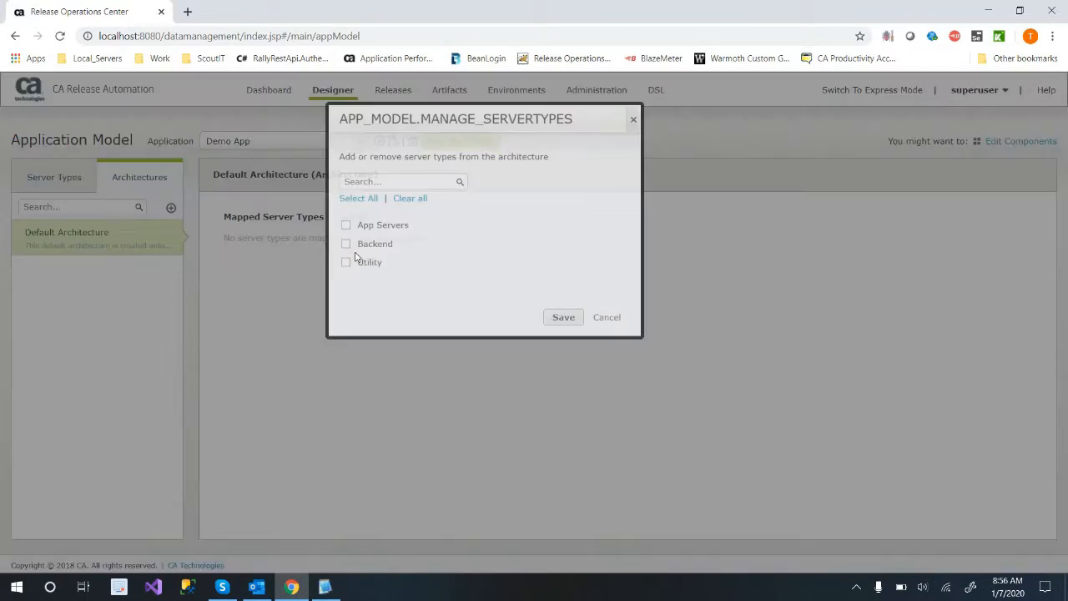
left_click(345, 261)
left_click(345, 280)
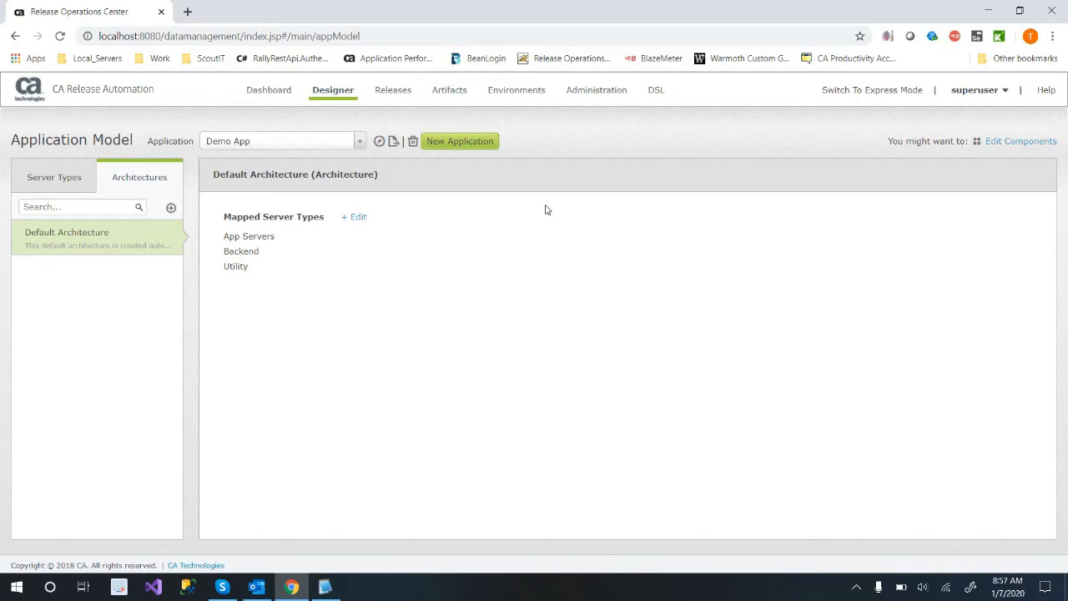
left_click(47, 175)
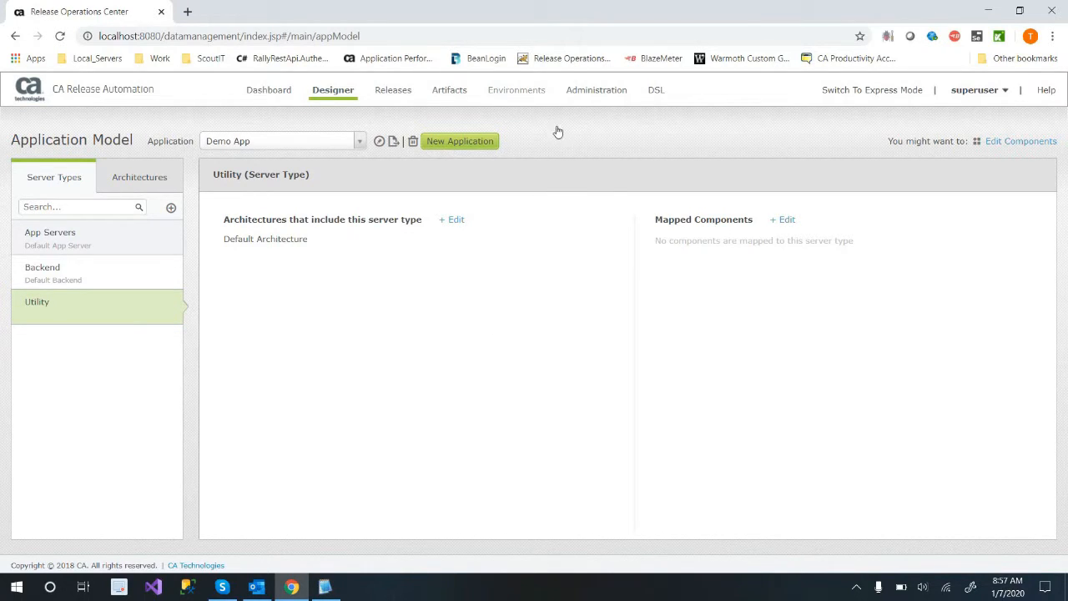
Assign the agent DESKTOP-2UN961J to Demo App's App Servers, Backend and Utility server types in Environment for Default Architecture.
left_click(516, 89)
left_click(566, 177)
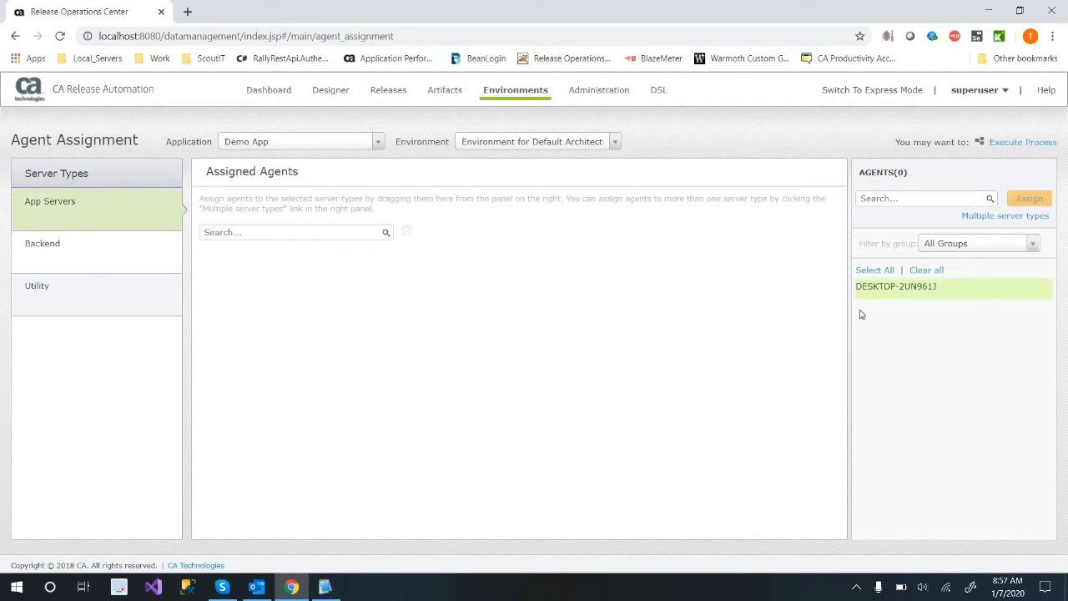
left_click(998, 218)
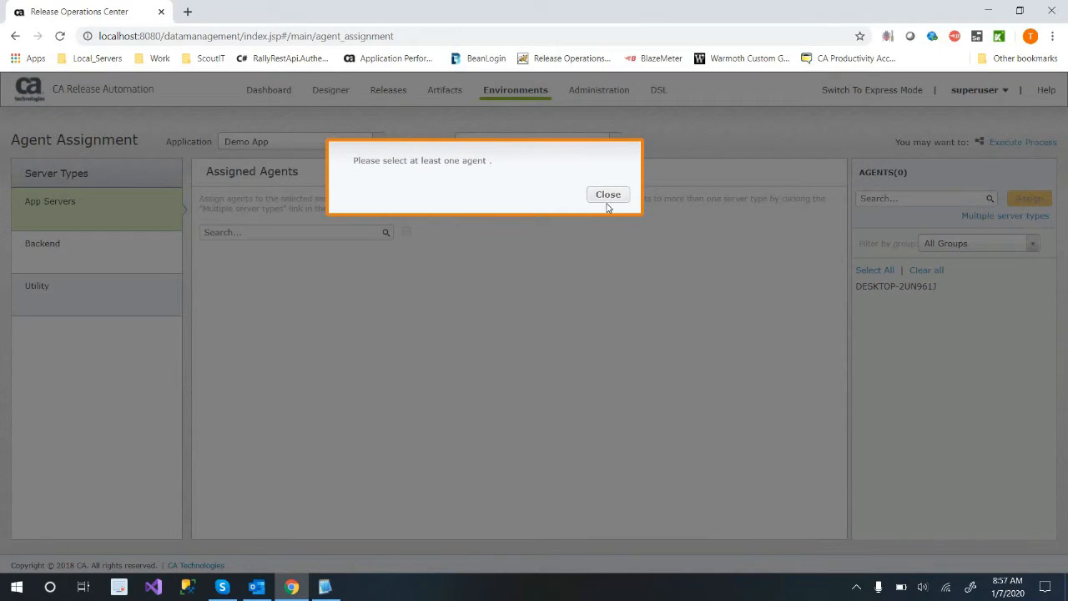
left_click(928, 287)
left_click(1000, 218)
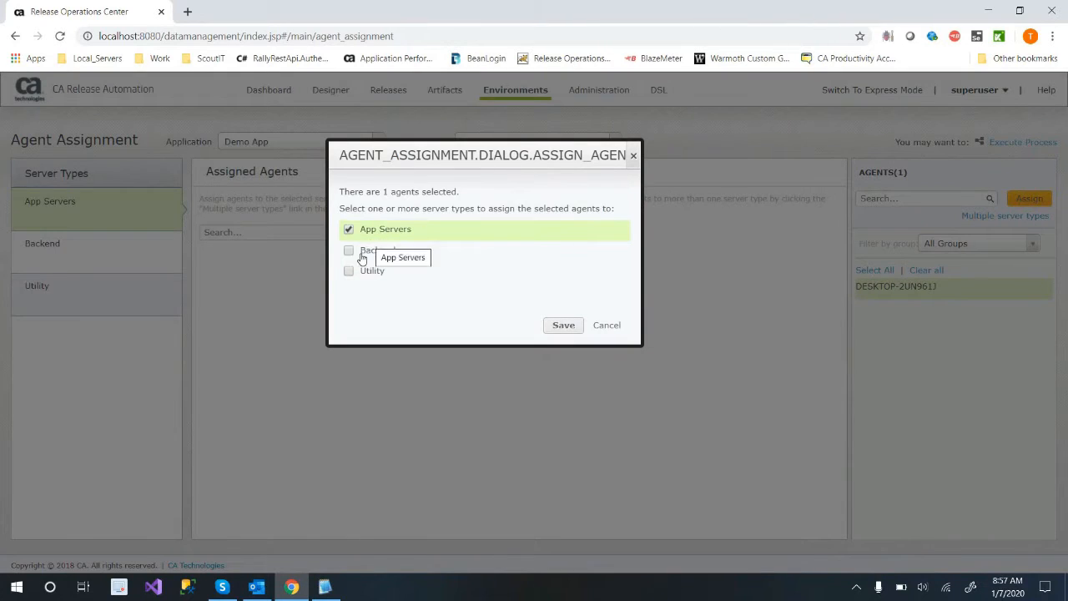
left_click(348, 250)
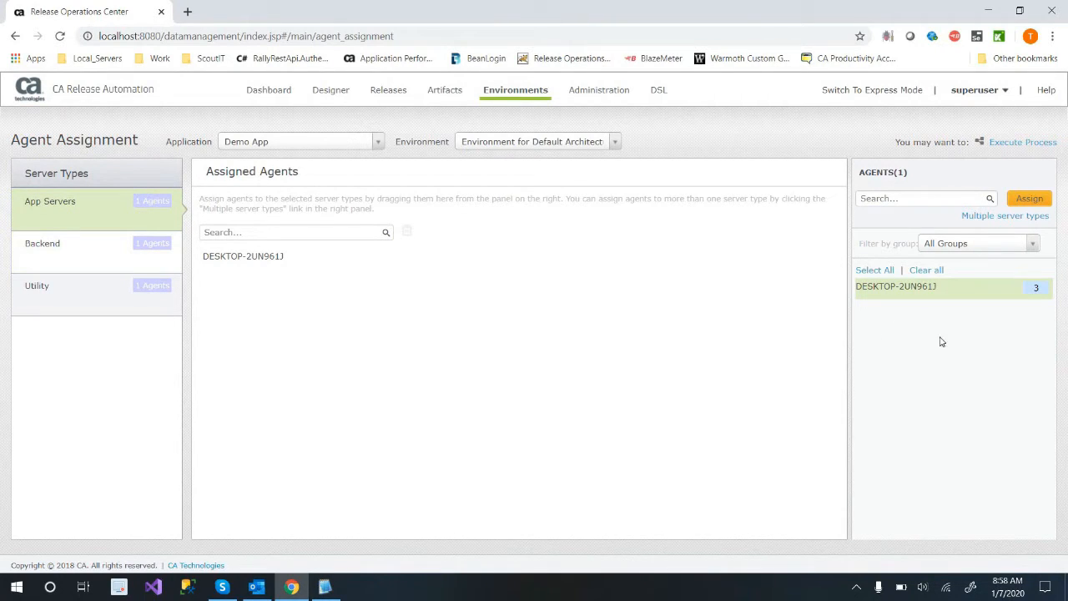
Review Demo App's environment choices and agent assignments alongside its server types in the Application Model.
left_click(593, 143)
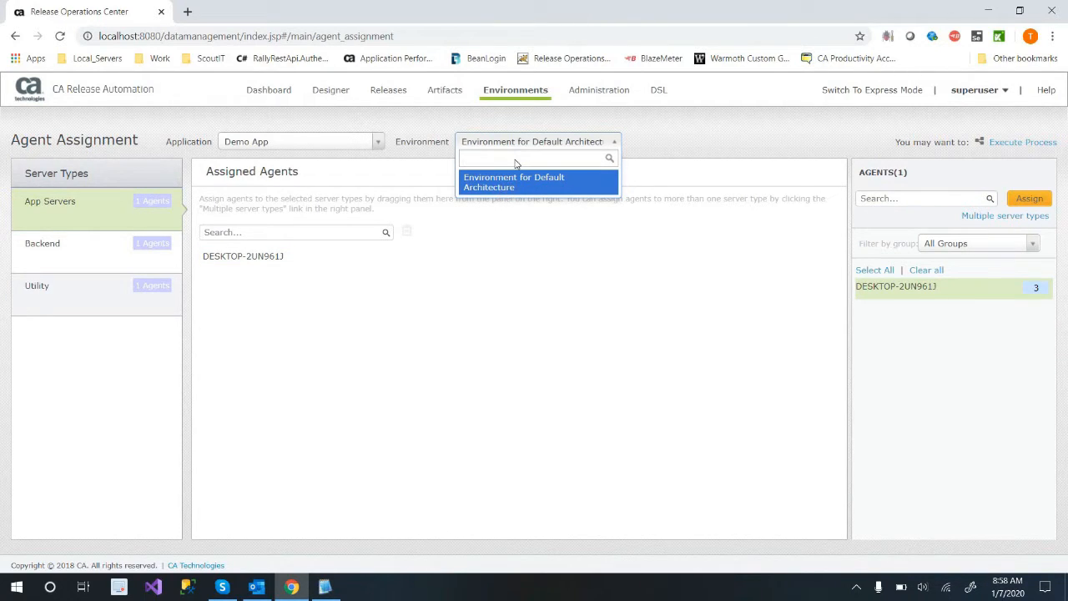
left_click(518, 147)
left_click(112, 237)
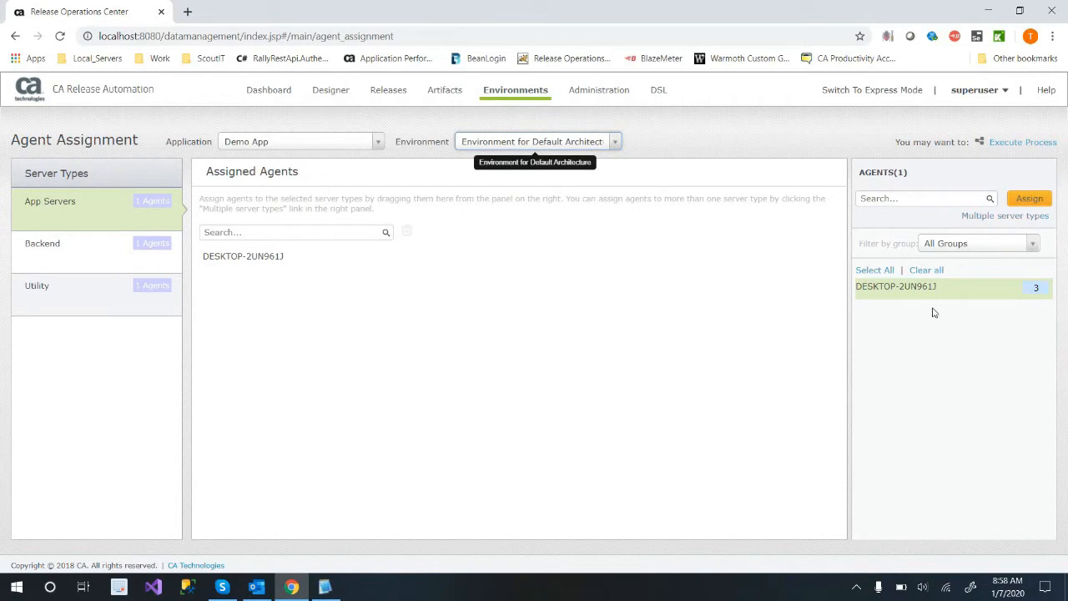
mouse_move(918, 293)
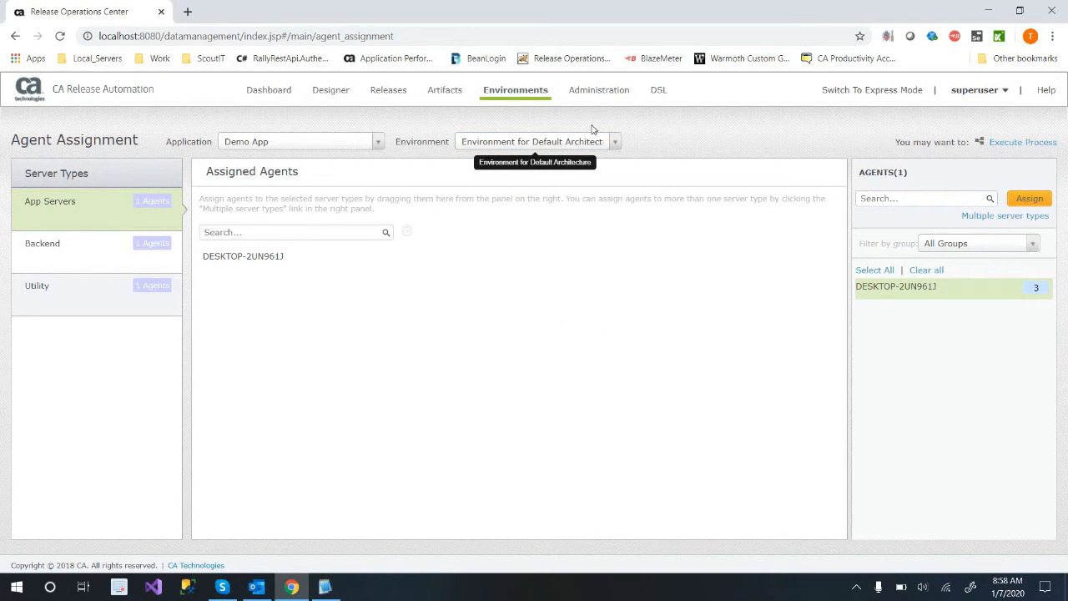
left_click(521, 91)
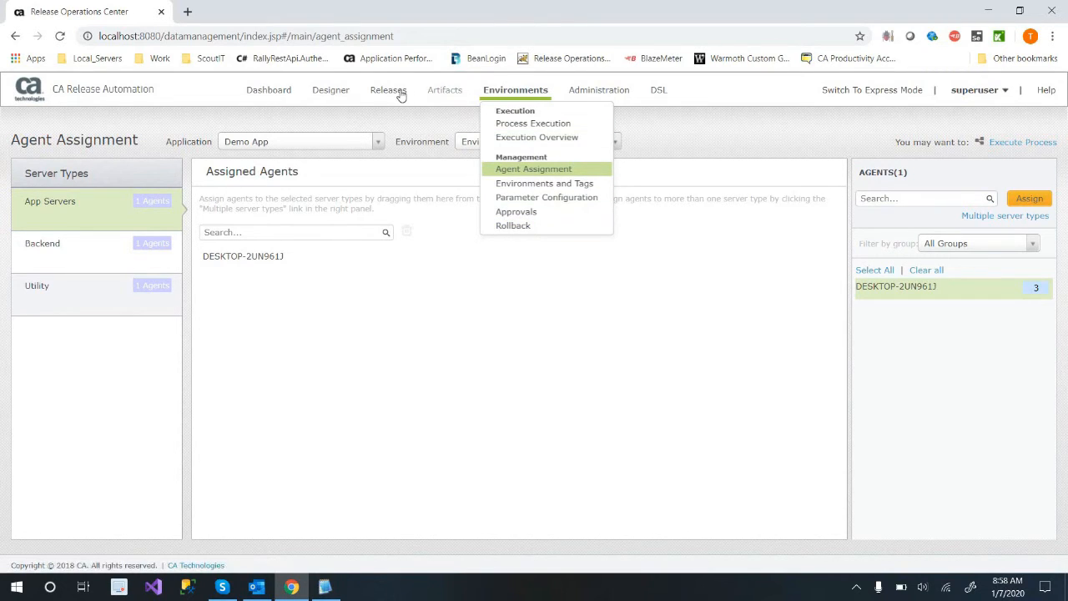
left_click(349, 94)
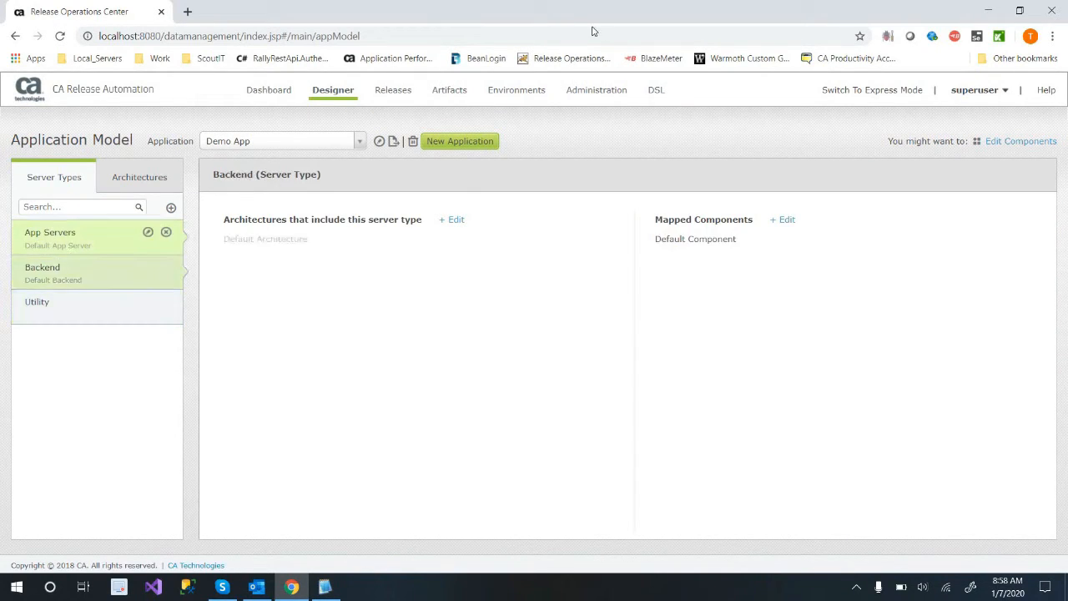
mouse_move(534, 92)
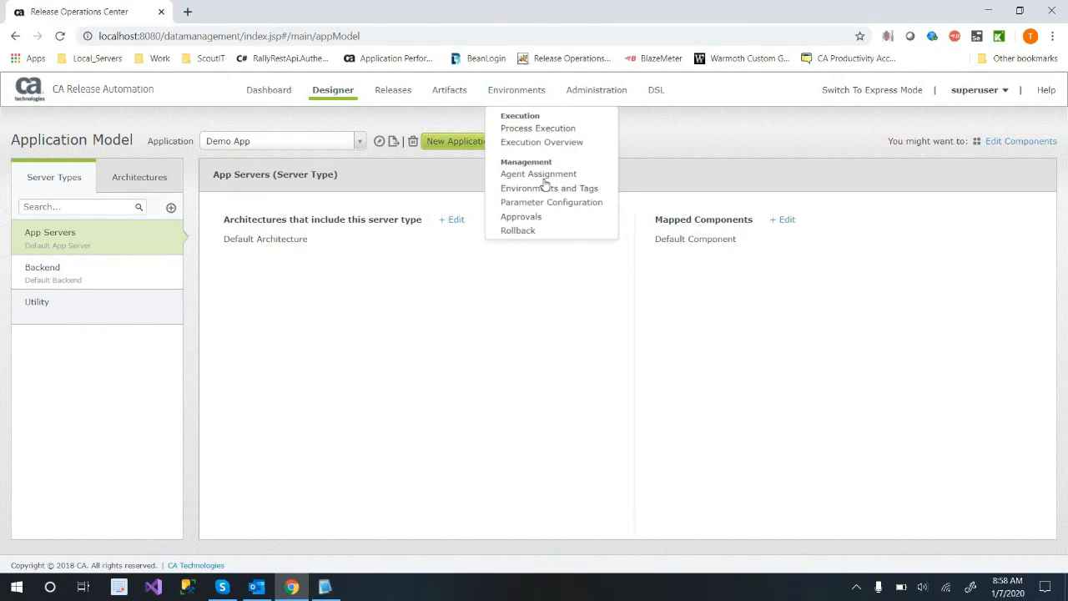
left_click(505, 94)
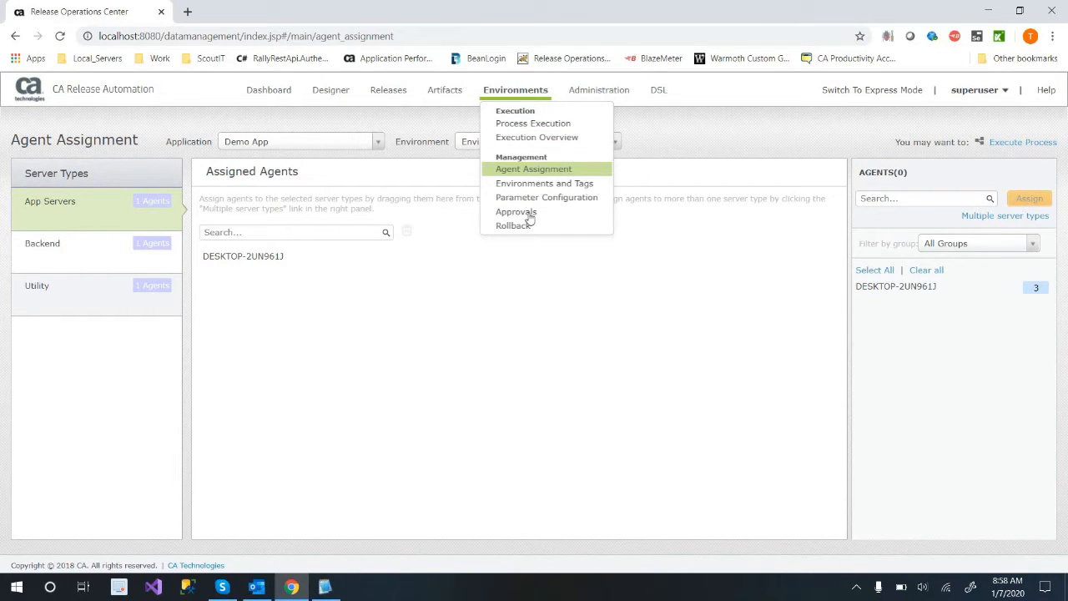
mouse_move(346, 96)
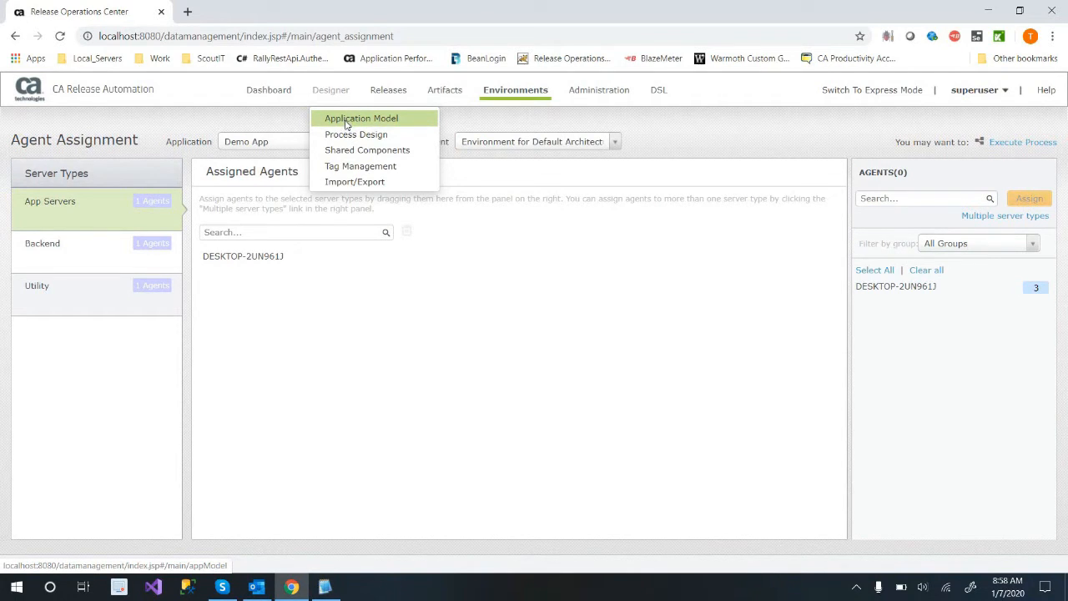
left_click(346, 123)
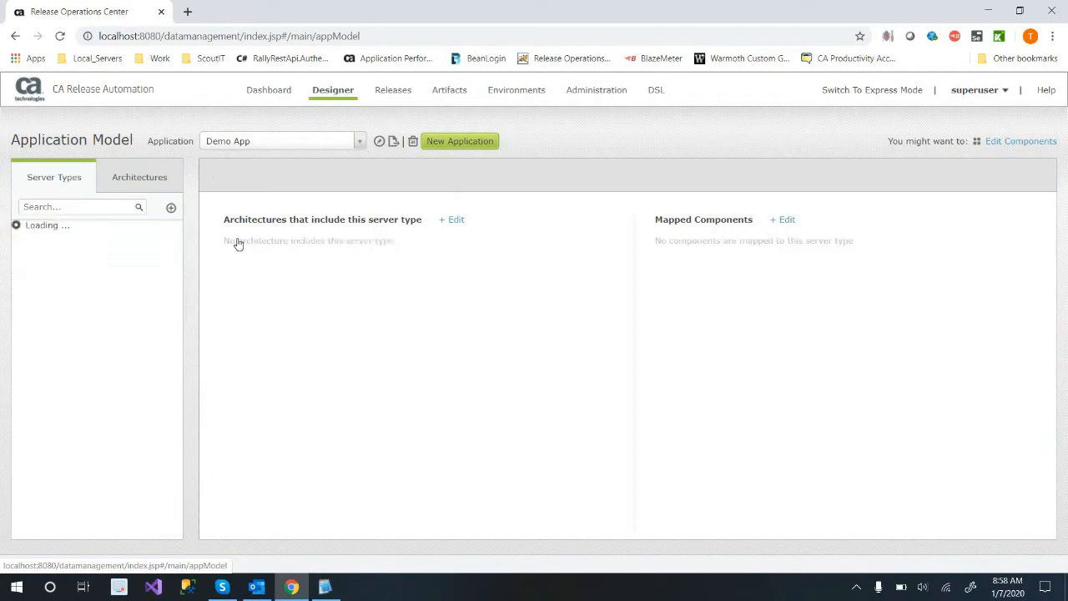
Open Demo App's Process Design and show the Actions category of Default Component.
mouse_move(333, 93)
left_click(358, 135)
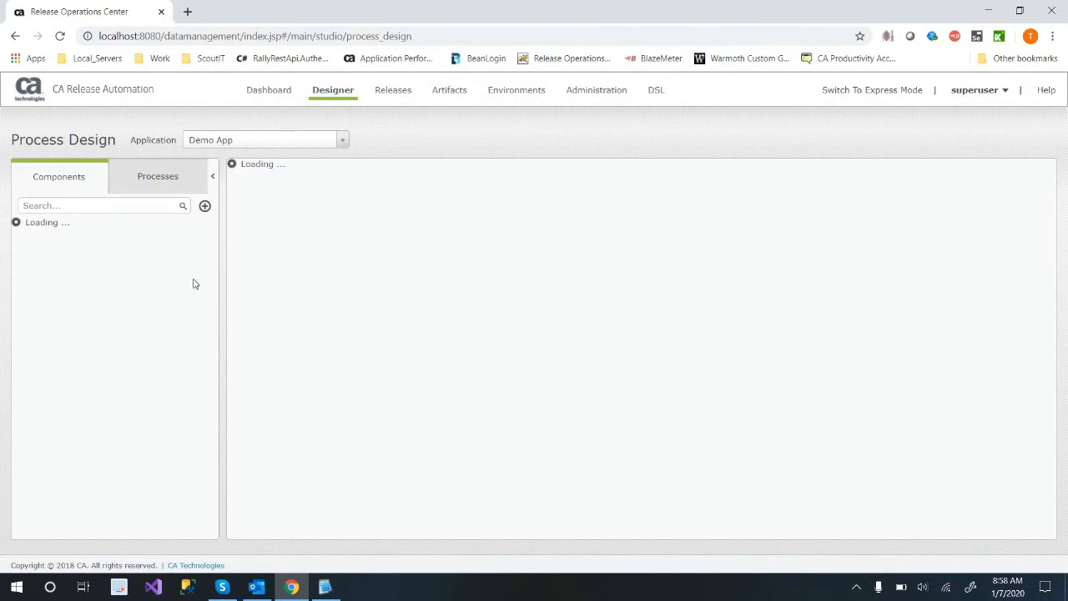
left_click(19, 227)
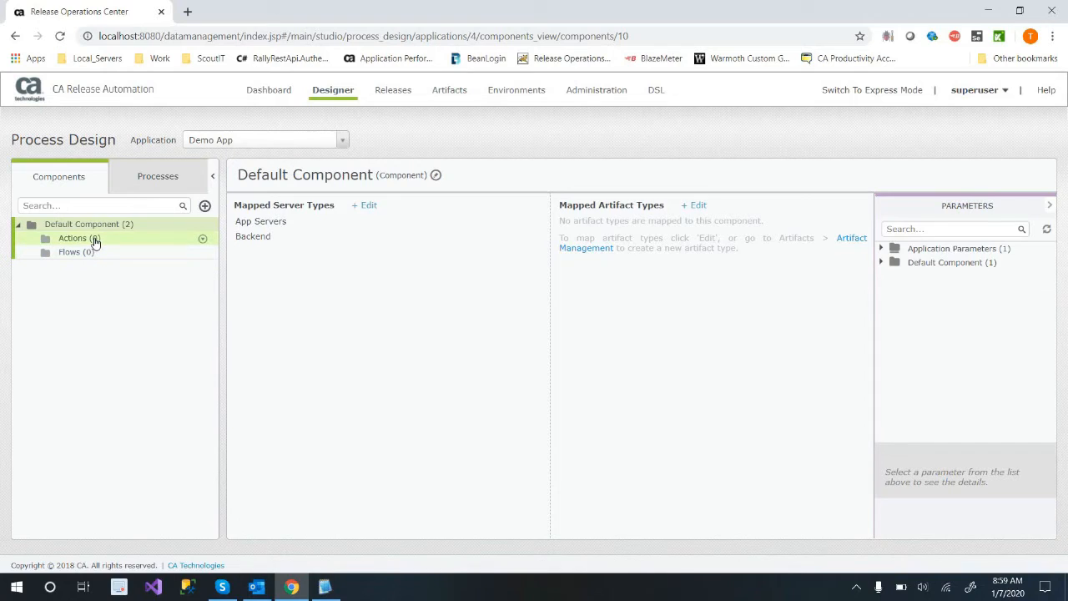
left_click(95, 241)
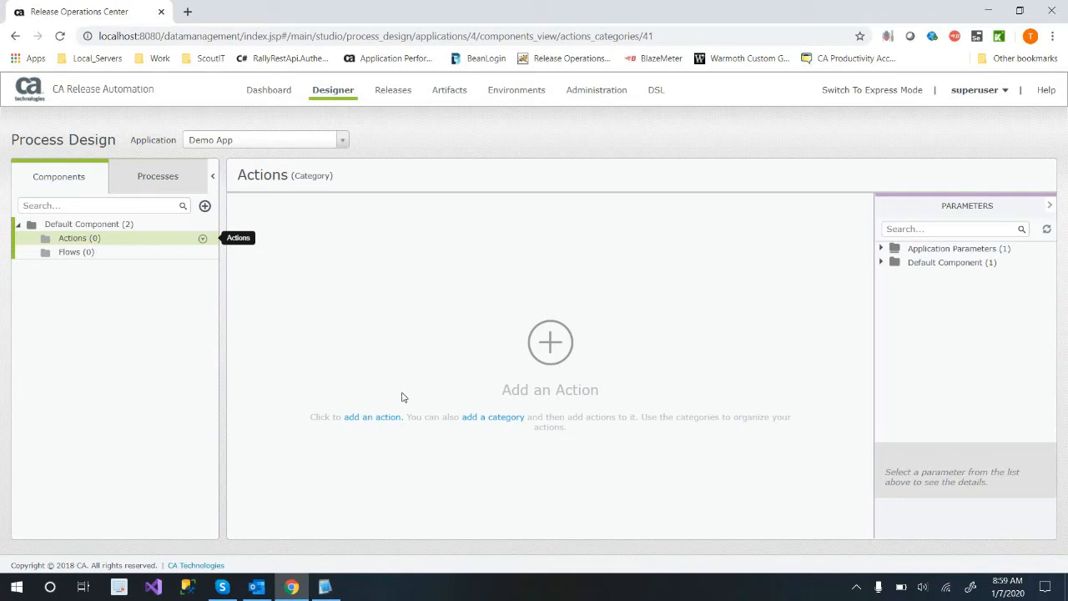
Start adding an action to Default Component and examine the available action categories, including the Text actions.
left_click(377, 425)
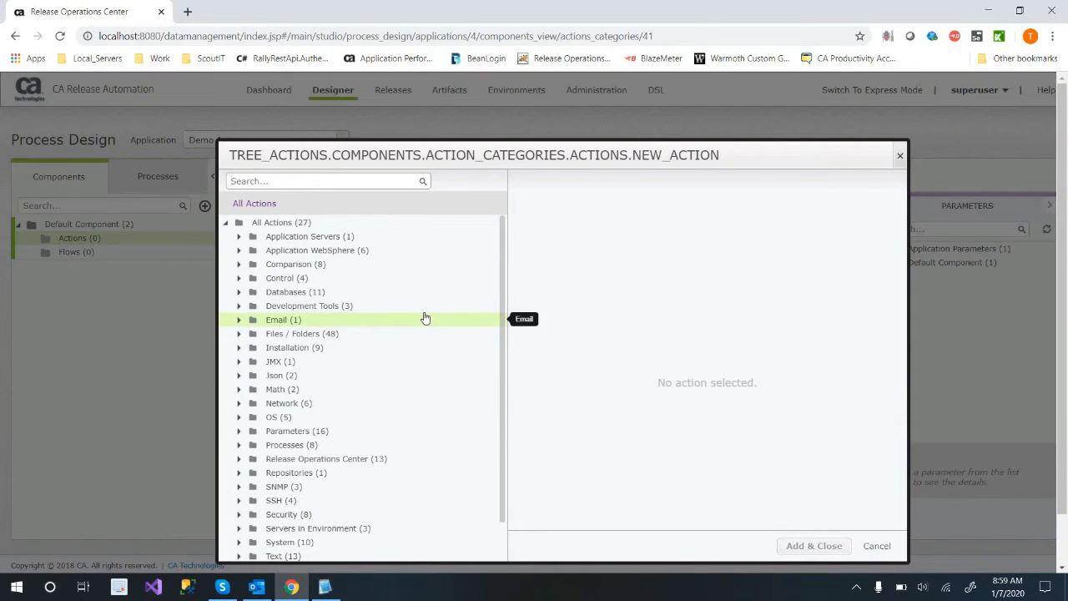
left_click_drag(544, 164, 485, 95)
scroll(282, 345, "down", 5)
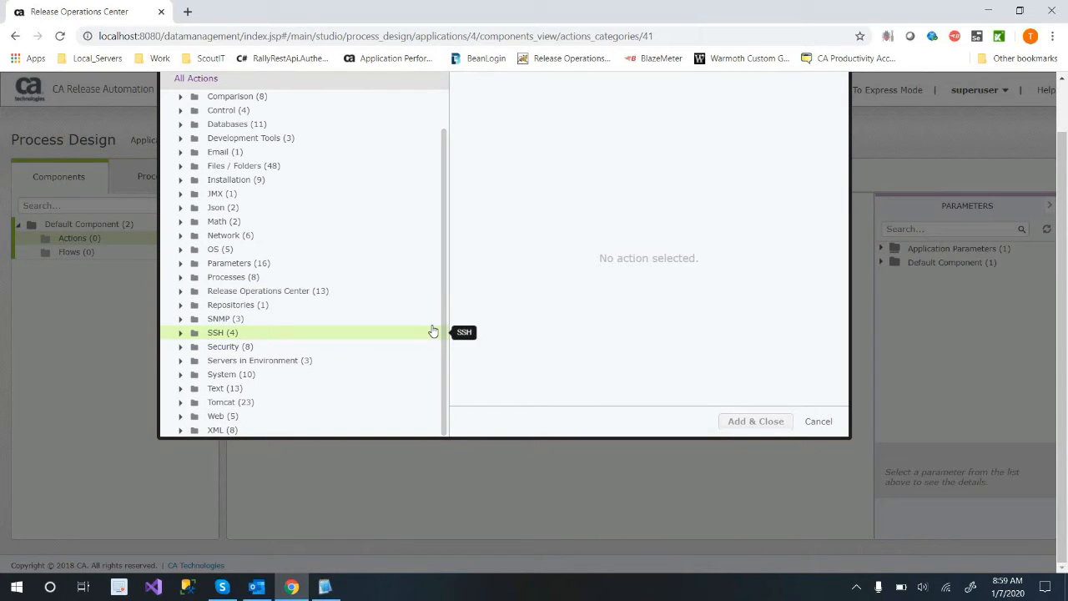
left_click(180, 389)
scroll(310, 384, "down", 2)
scroll(309, 384, "down", 2)
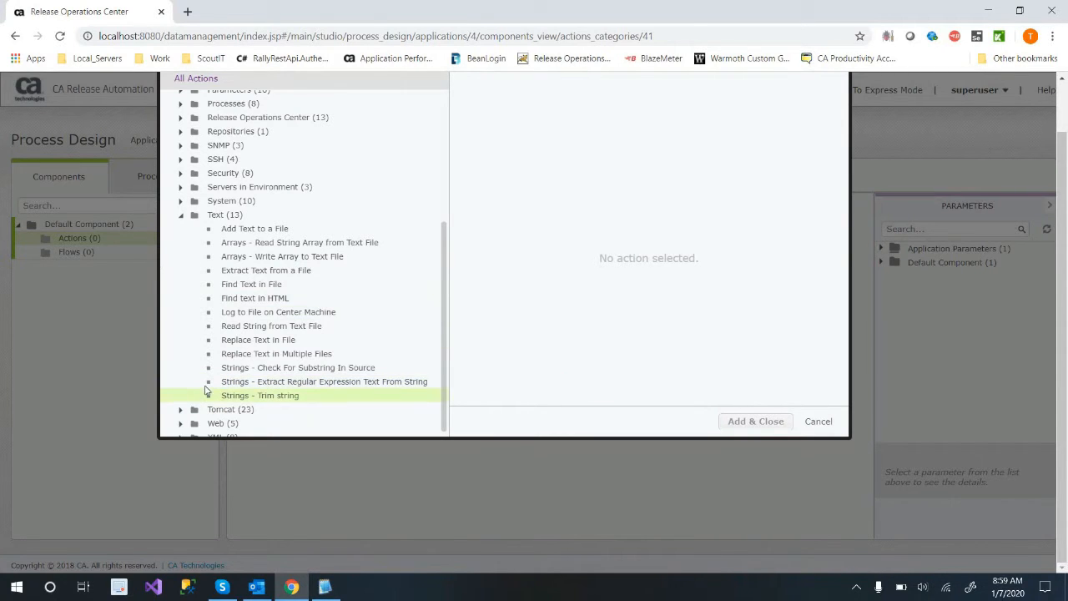
scroll(234, 398, "down", 1)
scroll(250, 348, "up", 2)
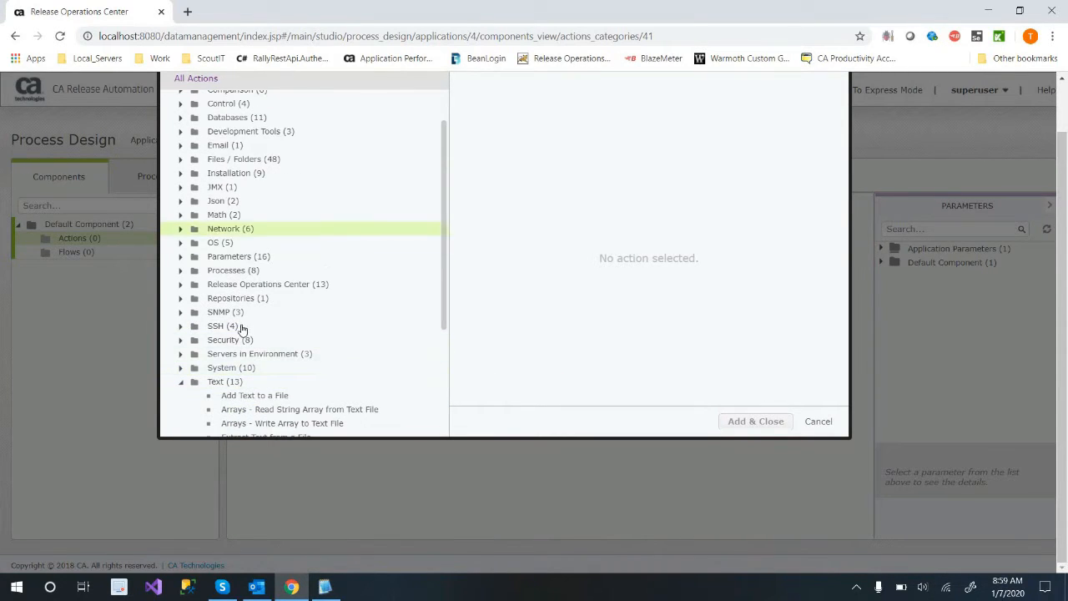
scroll(245, 325, "up", 3)
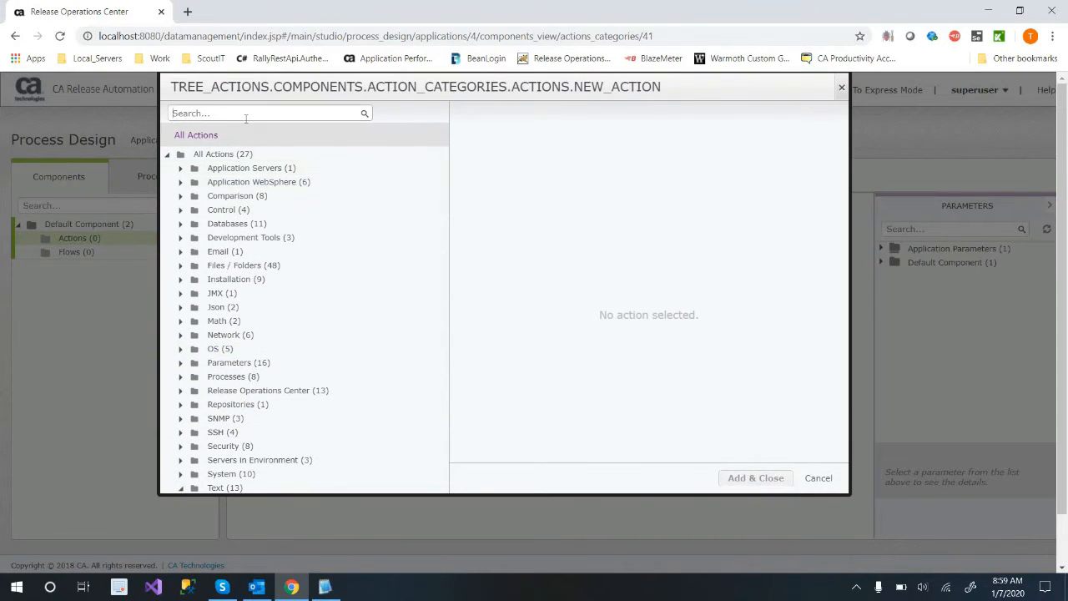
Search the available actions for "tfs" and examine the Artifacts actions under Release Operations Center.
left_click(246, 115)
type("tfs")
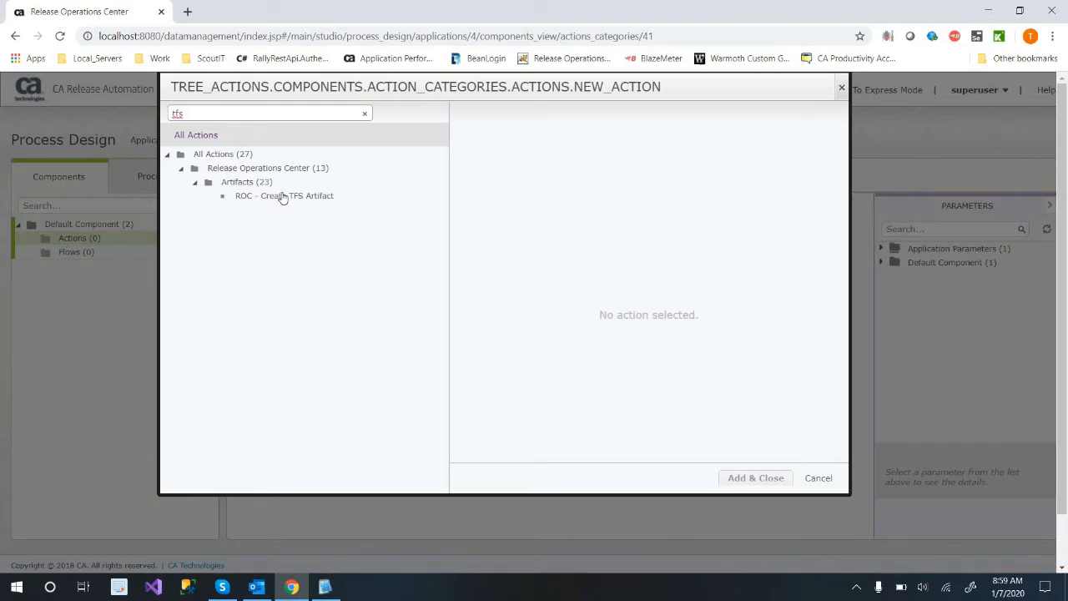
left_click_drag(172, 114, 224, 138)
left_click(364, 114)
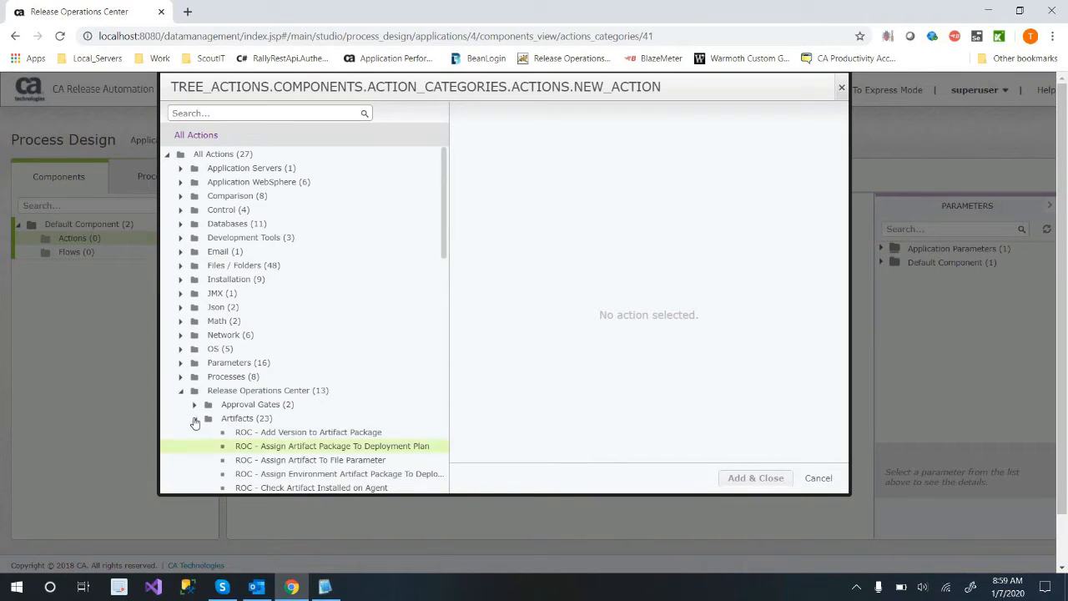
scroll(358, 372, "down", 3)
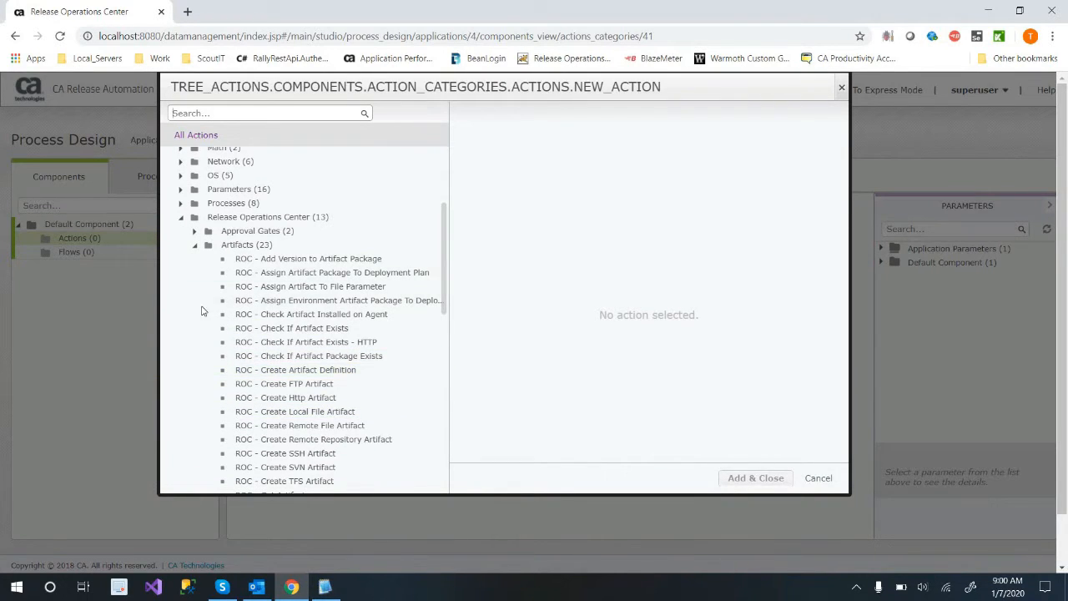
scroll(322, 382, "down", 3)
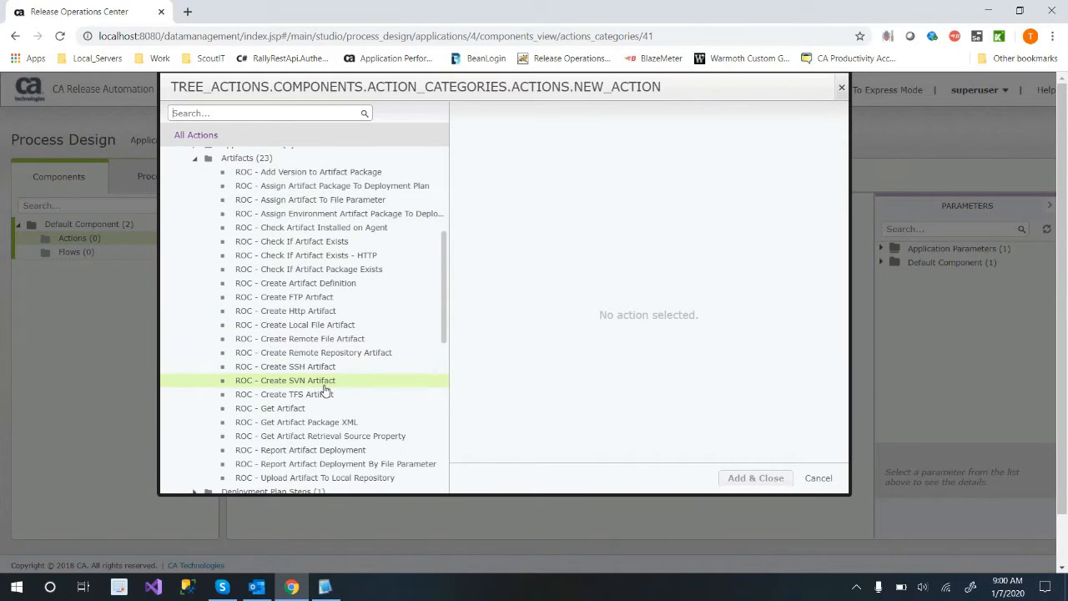
scroll(310, 381, "up", 5)
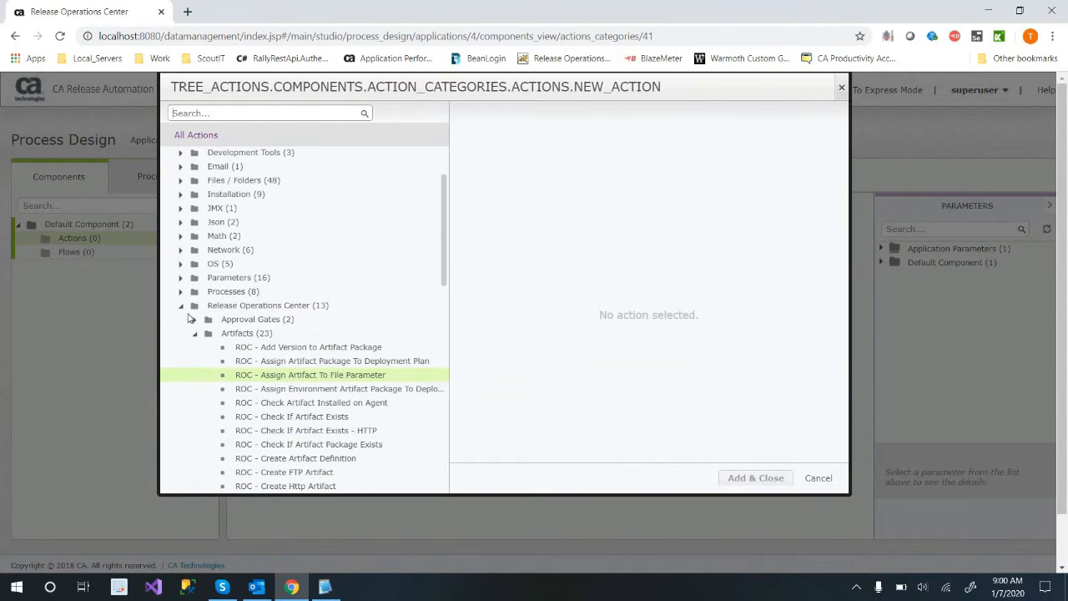
left_click(181, 305)
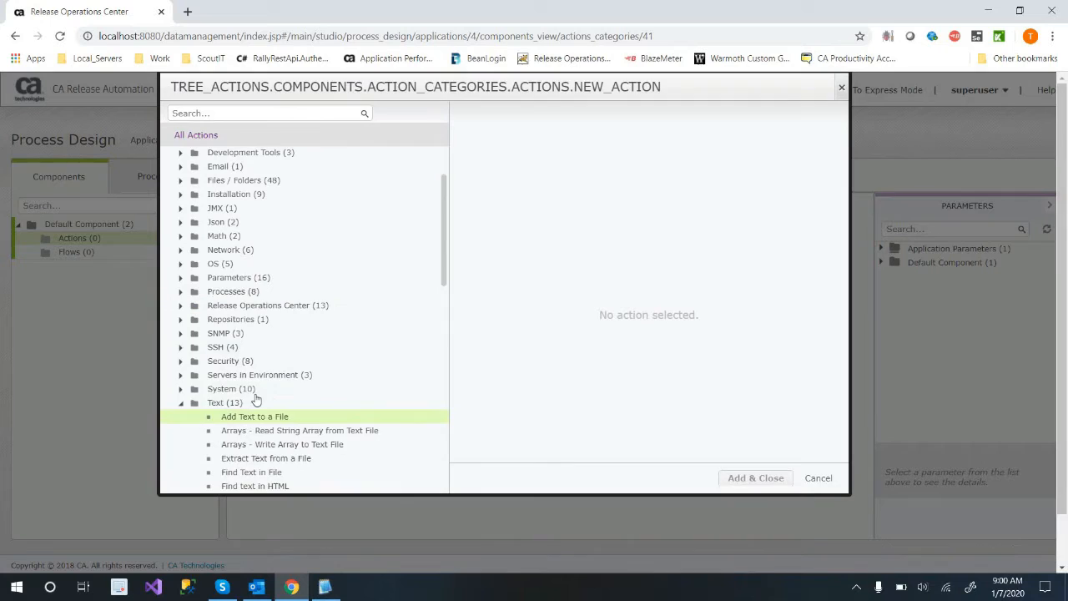
Examine the Servers in Environment, System and Text actions, then leave the action selection without adding one.
scroll(255, 400, "down", 4)
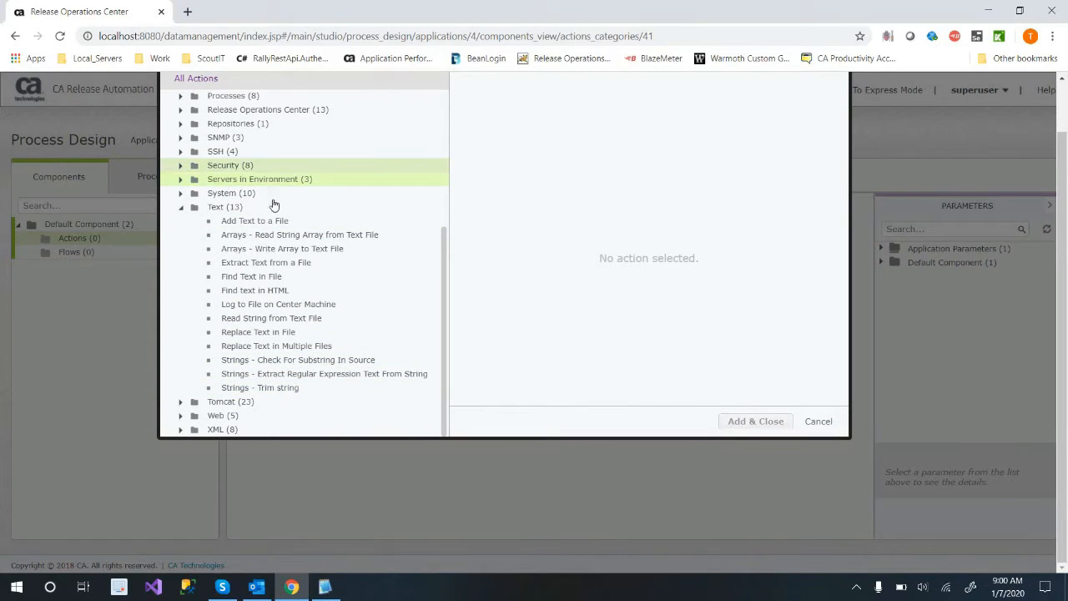
double_click(272, 178)
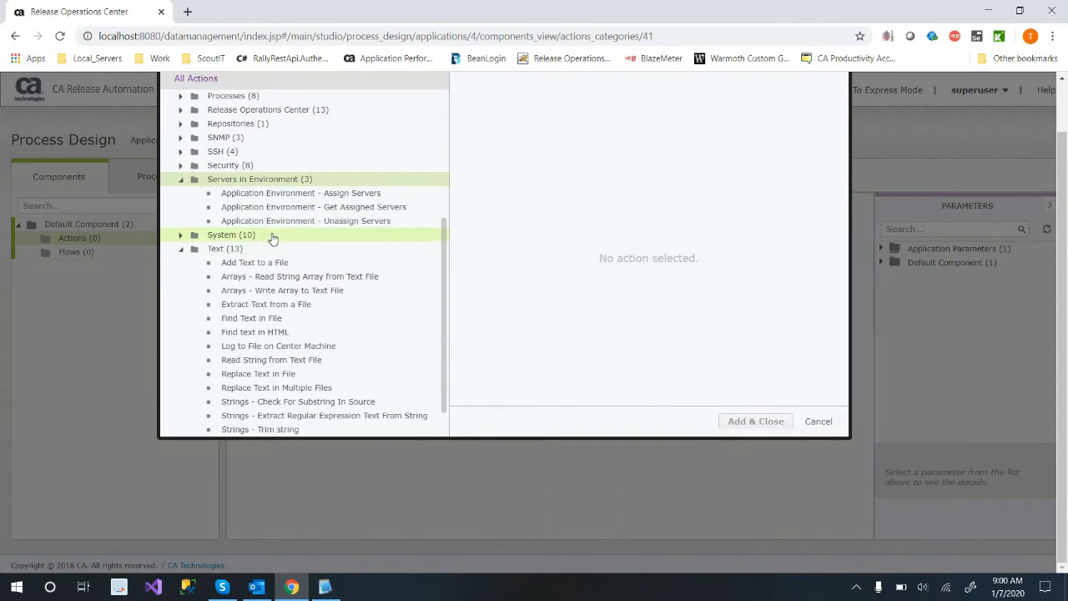
double_click(274, 237)
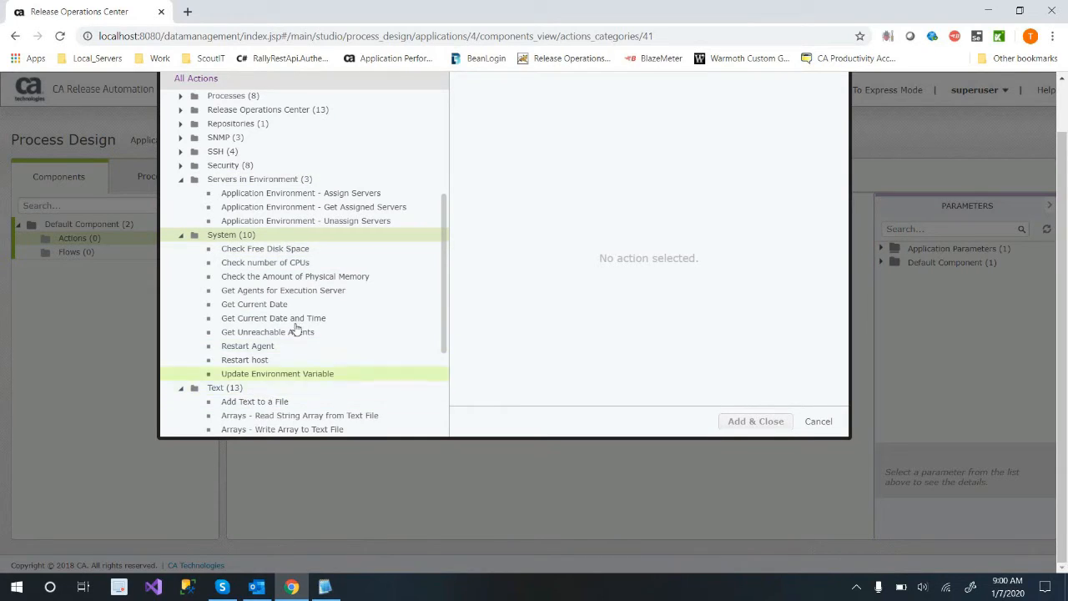
double_click(275, 237)
double_click(278, 180)
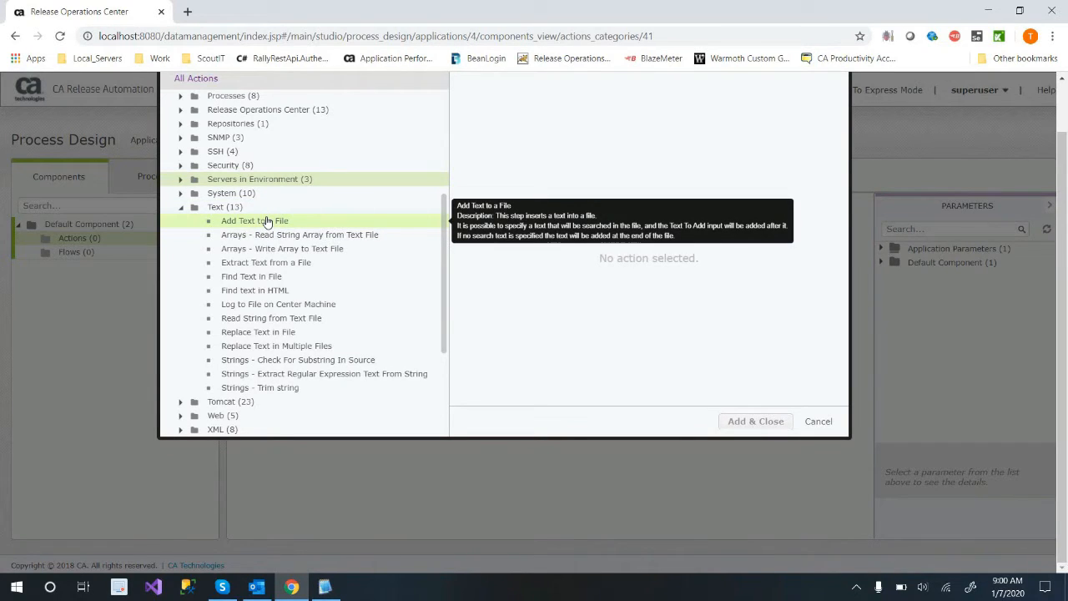
left_click(816, 421)
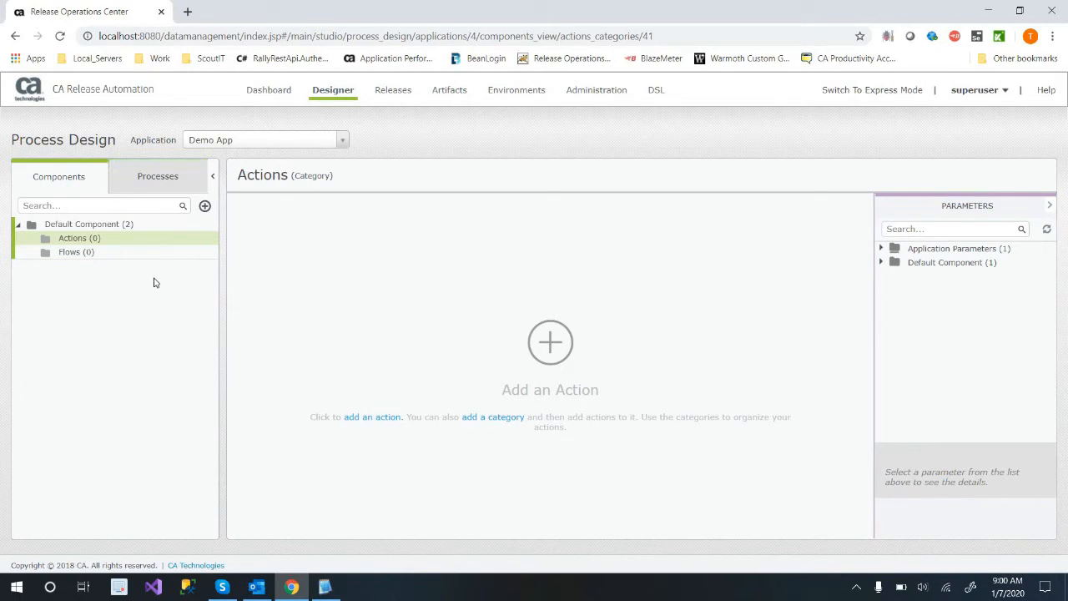
left_click(201, 238)
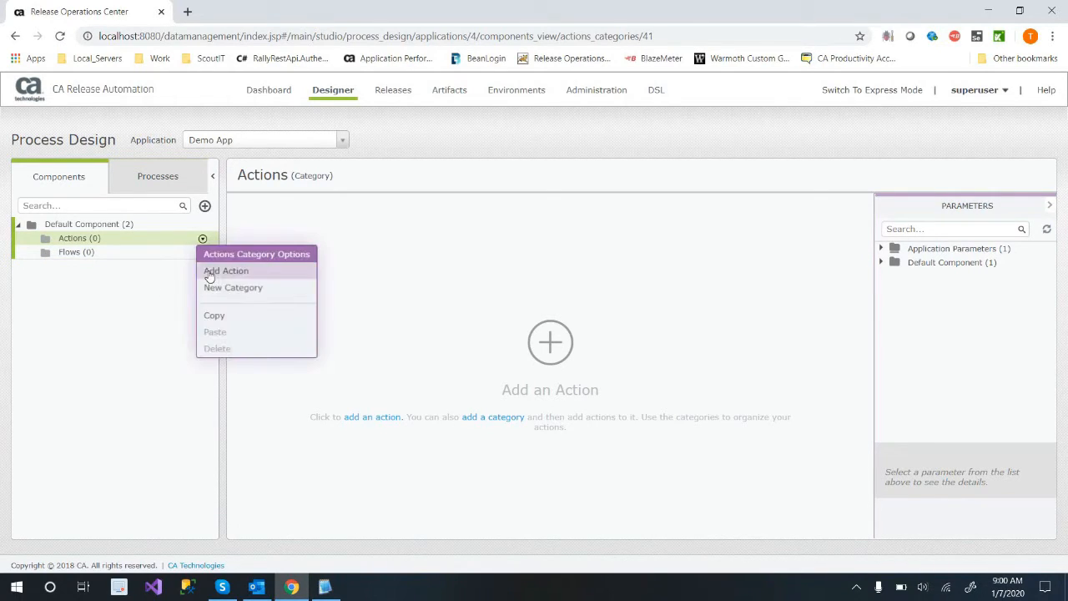
left_click(225, 271)
left_click(874, 546)
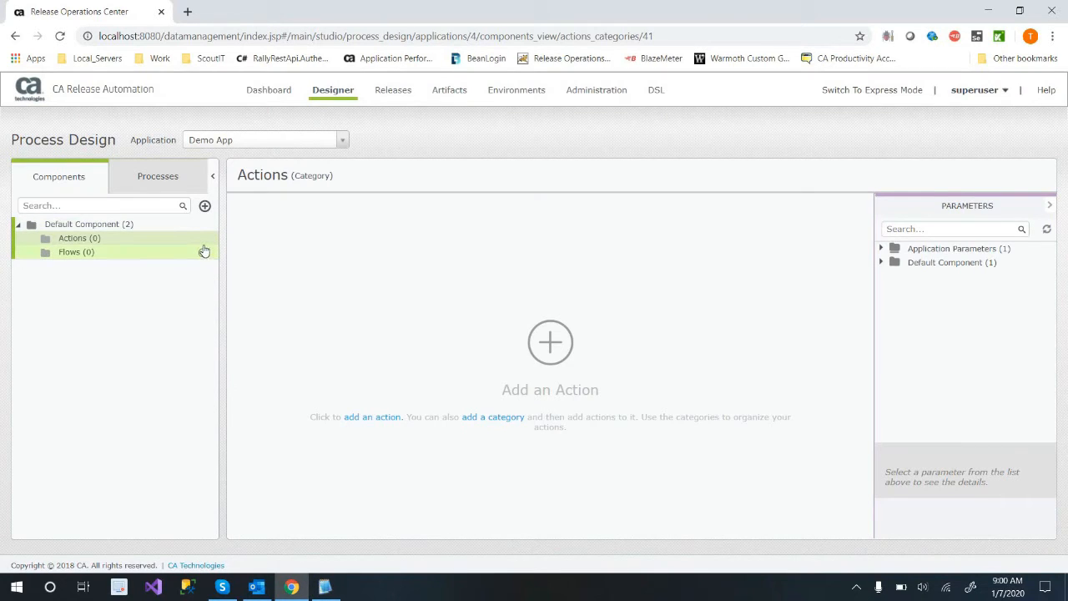
Create a category named "Test Things" under Default Component's Actions.
left_click(202, 238)
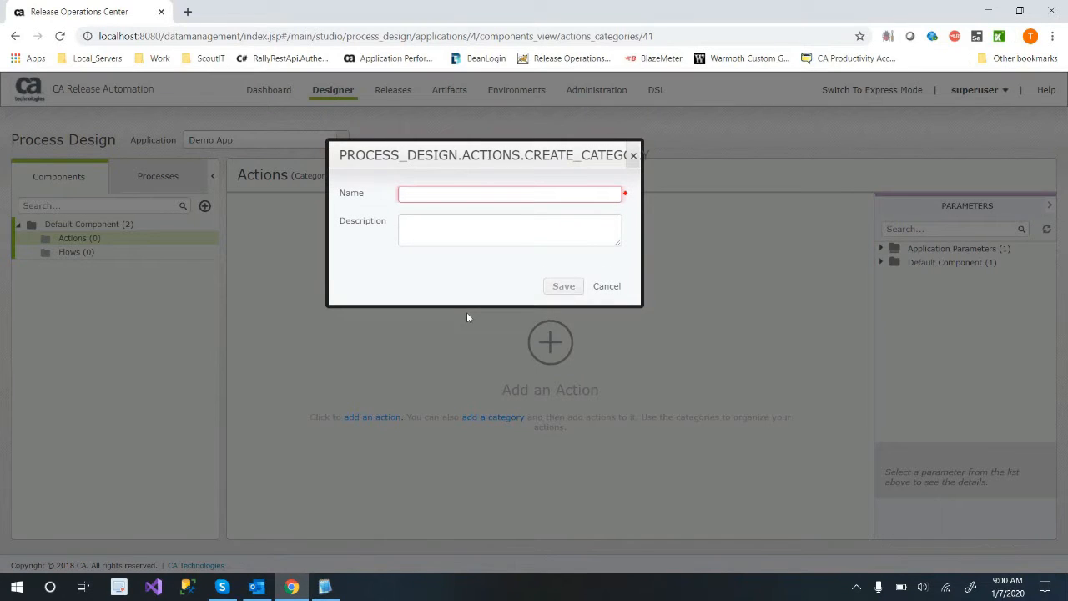
type("Command")
key("BackSpace")
key("BackSpace")
key("BackSpace")
key("BackSpace")
key("BackSpace")
key("BackSpace")
key("BackSpace")
type("Test ")
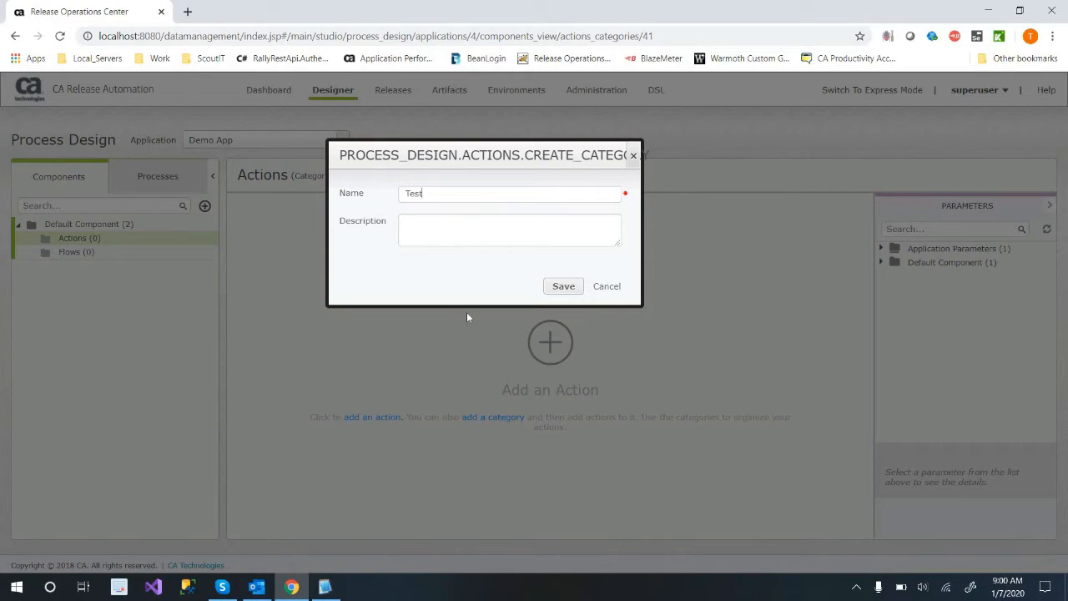
type("things")
key("BackSpace")
key("BackSpace")
key("BackSpace")
key("BackSpace")
key("BackSpace")
key("BackSpace")
type("Things")
key("Return")
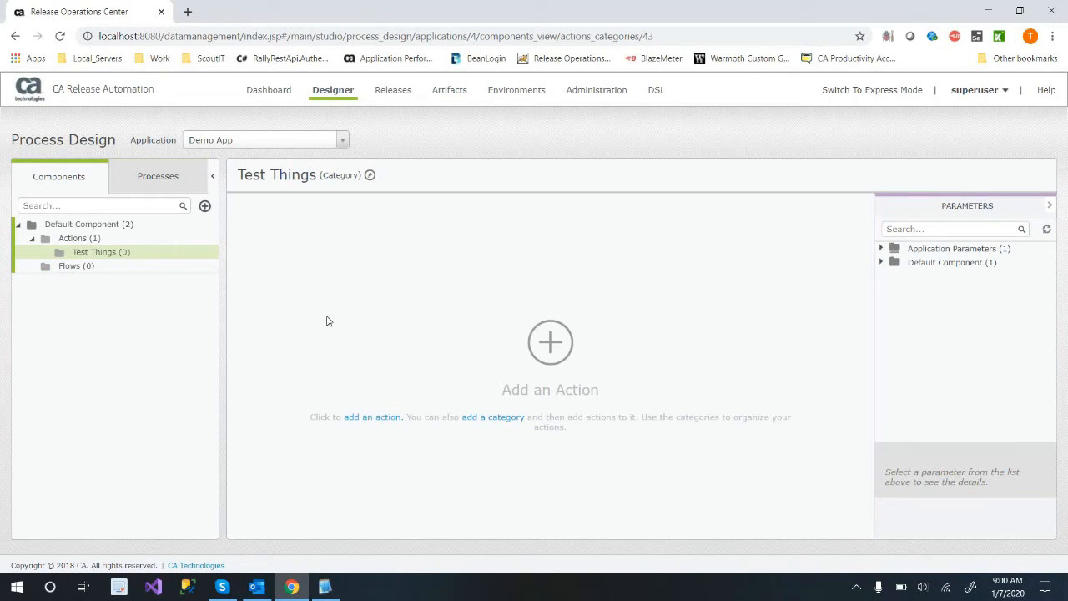
key("XF86AudioRaiseVolume")
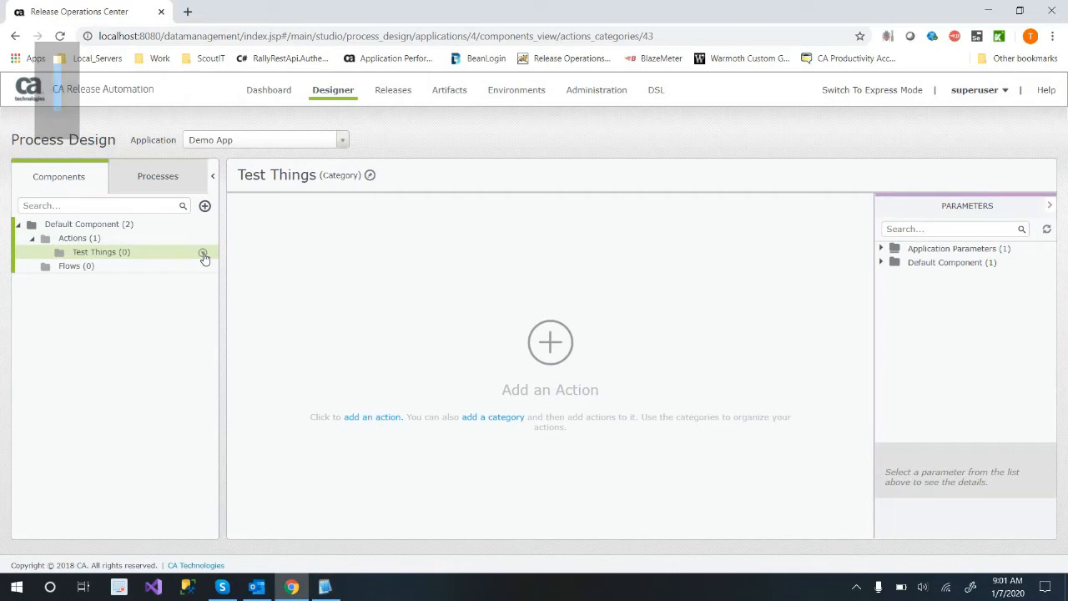
left_click(203, 253)
left_click(223, 285)
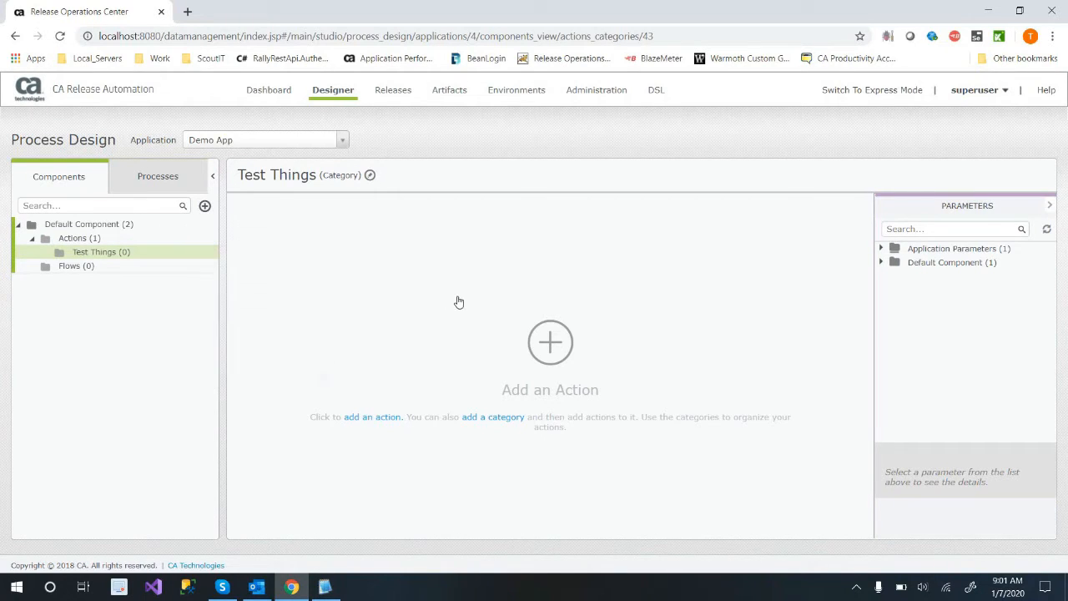
type("te")
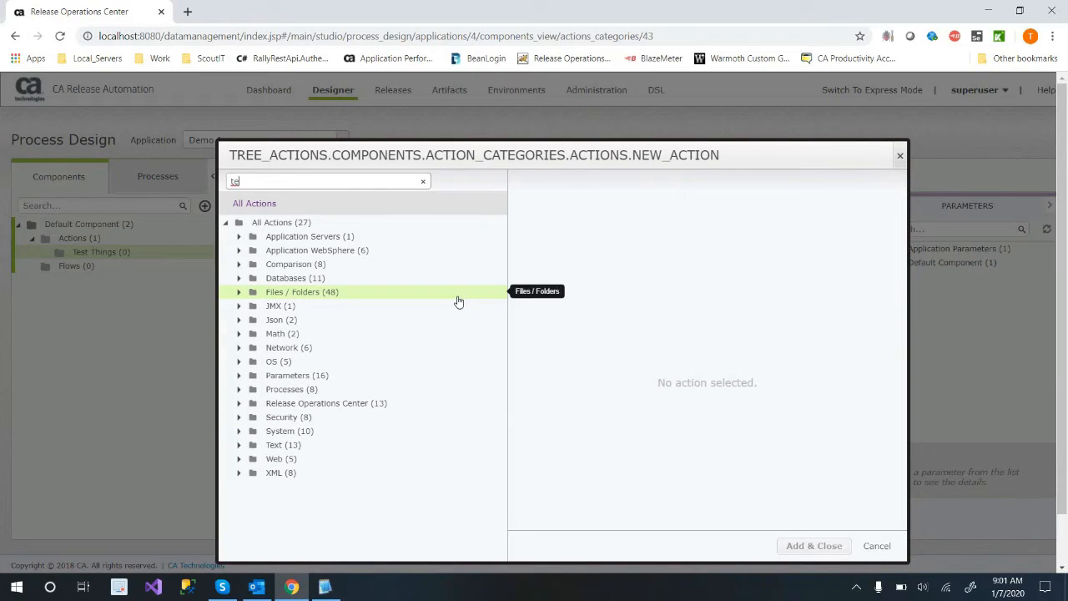
type("x")
key("BackSpace")
key("BackSpace")
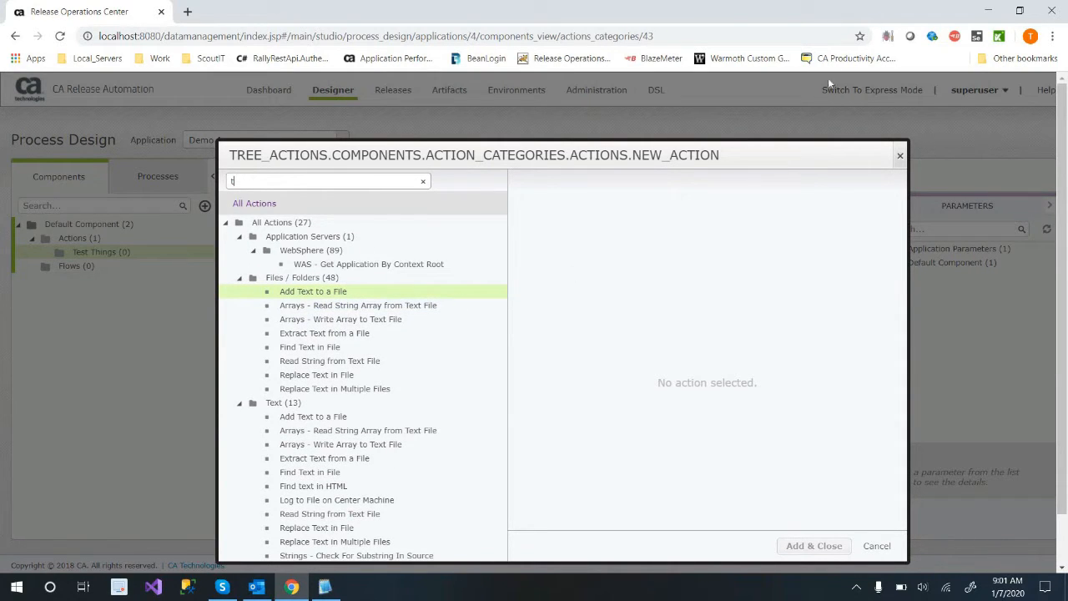
key("BackSpace")
left_click(207, 217)
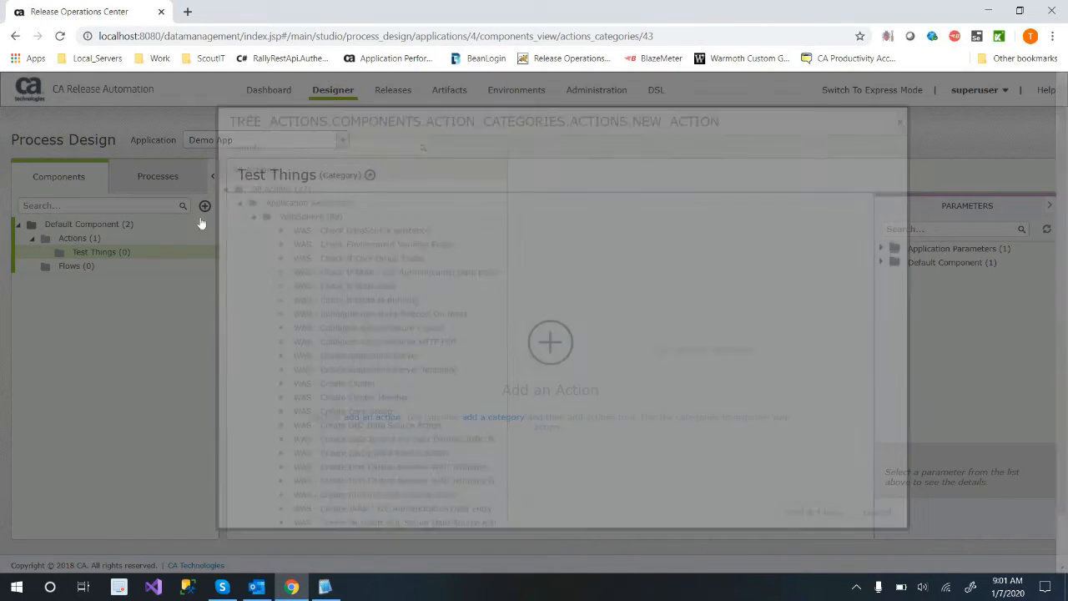
Create a second category named "Folder Actions" under Default Component's Actions.
left_click(202, 239)
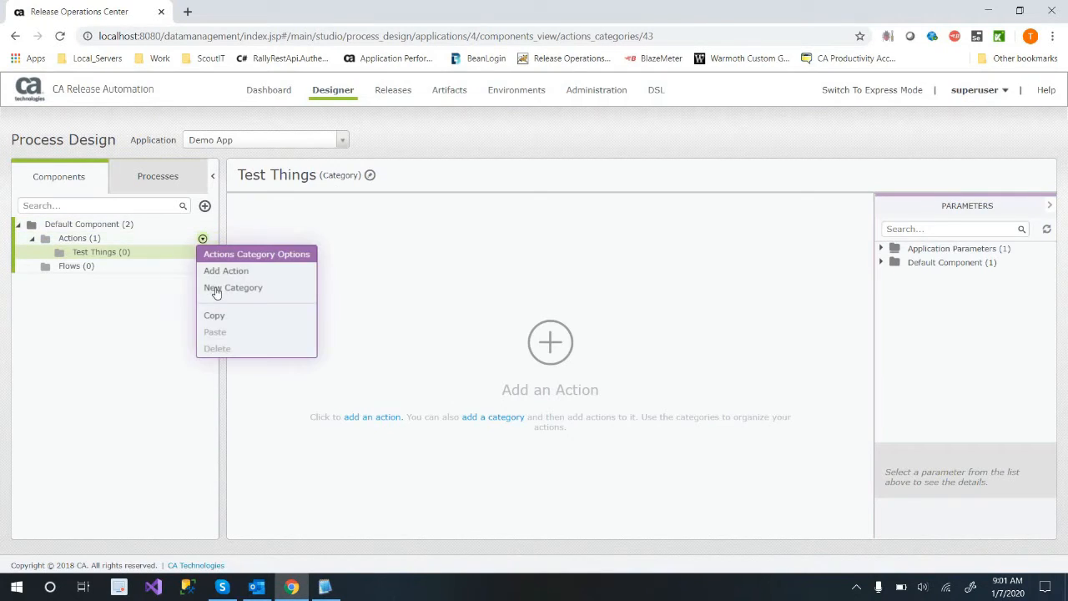
left_click(225, 292)
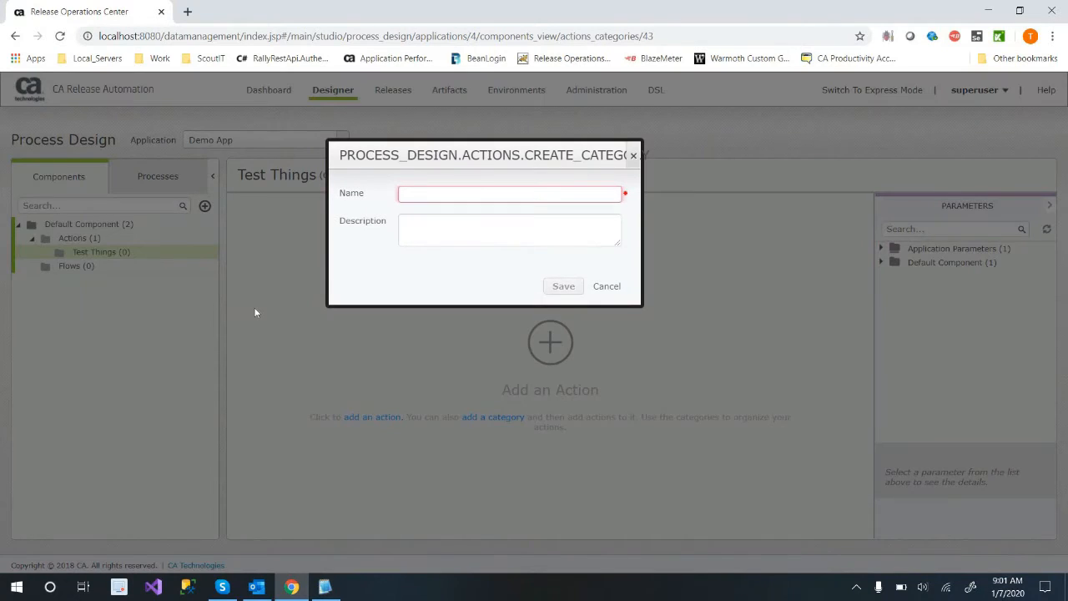
type("Folder Actions")
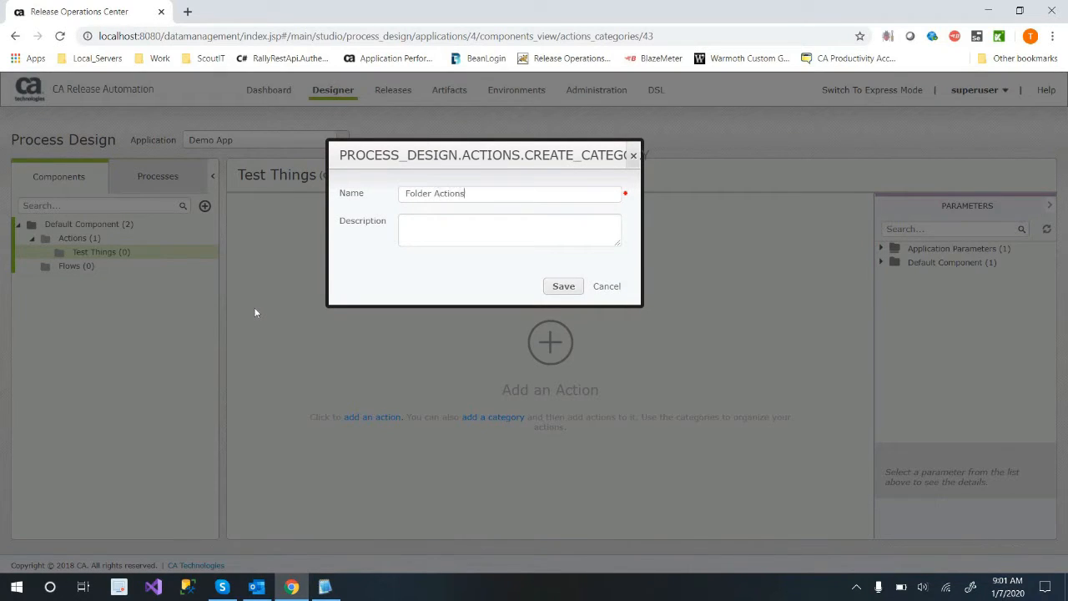
key("Return")
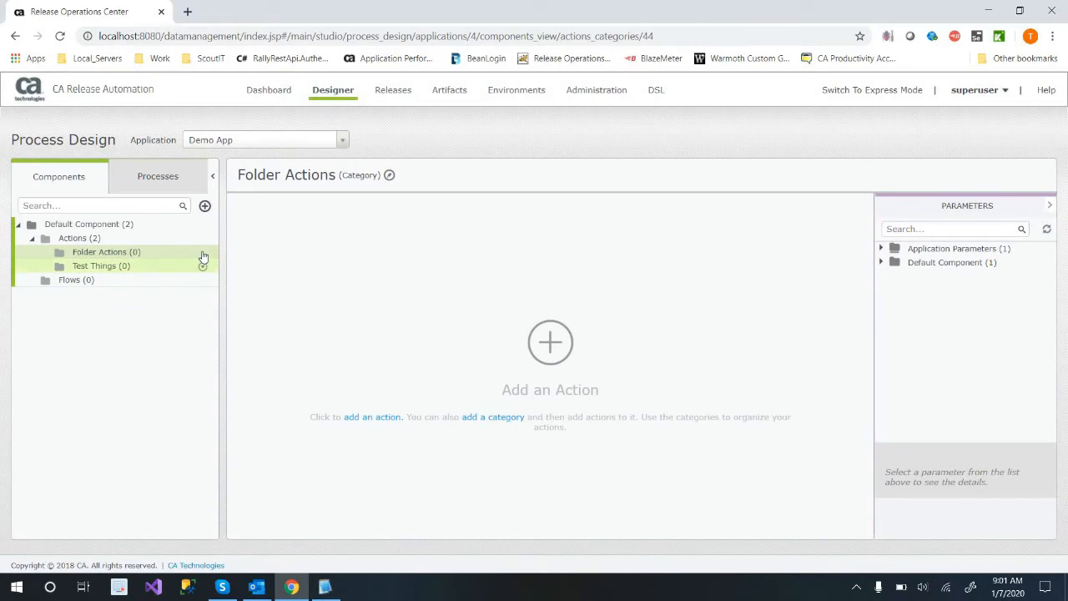
Search the available actions for "folder" and add Create Folder from Files / Folders to the Folder Actions category.
left_click(202, 253)
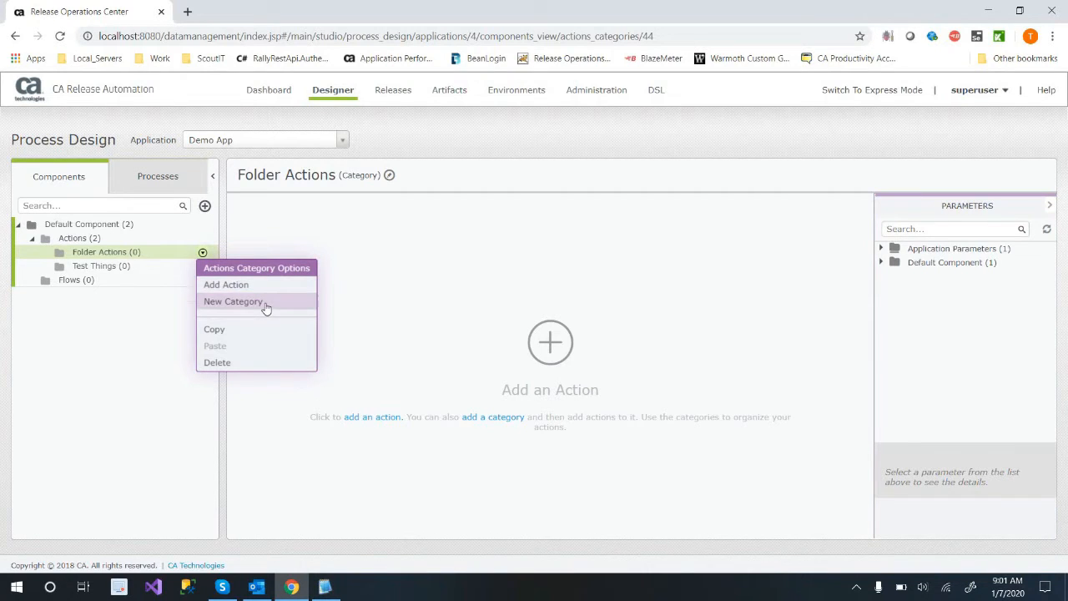
left_click(636, 331)
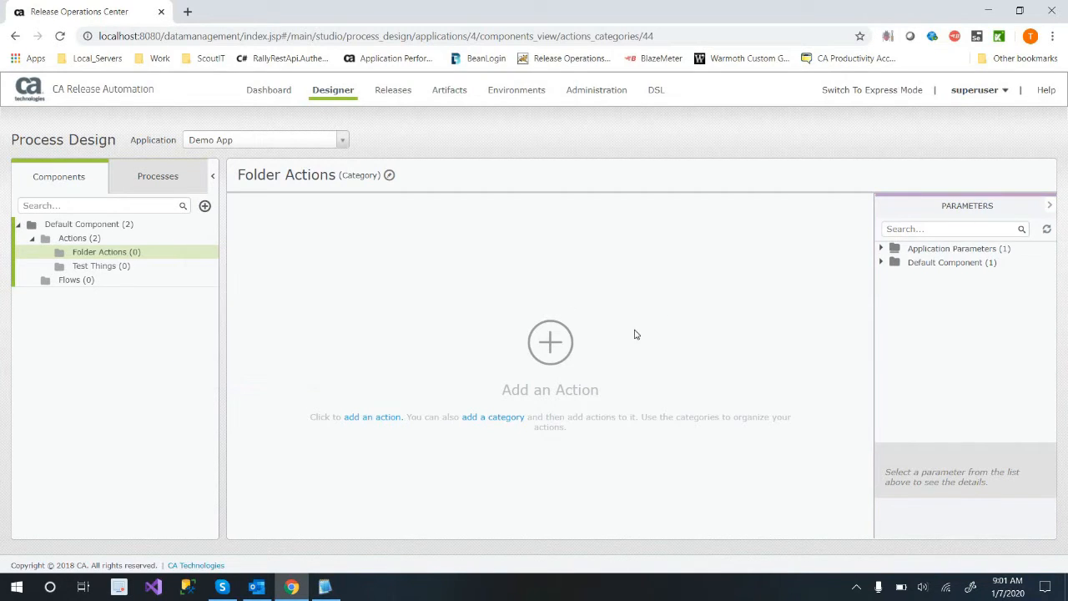
left_click_drag(443, 159, 463, 134)
type("er")
double_click(327, 226)
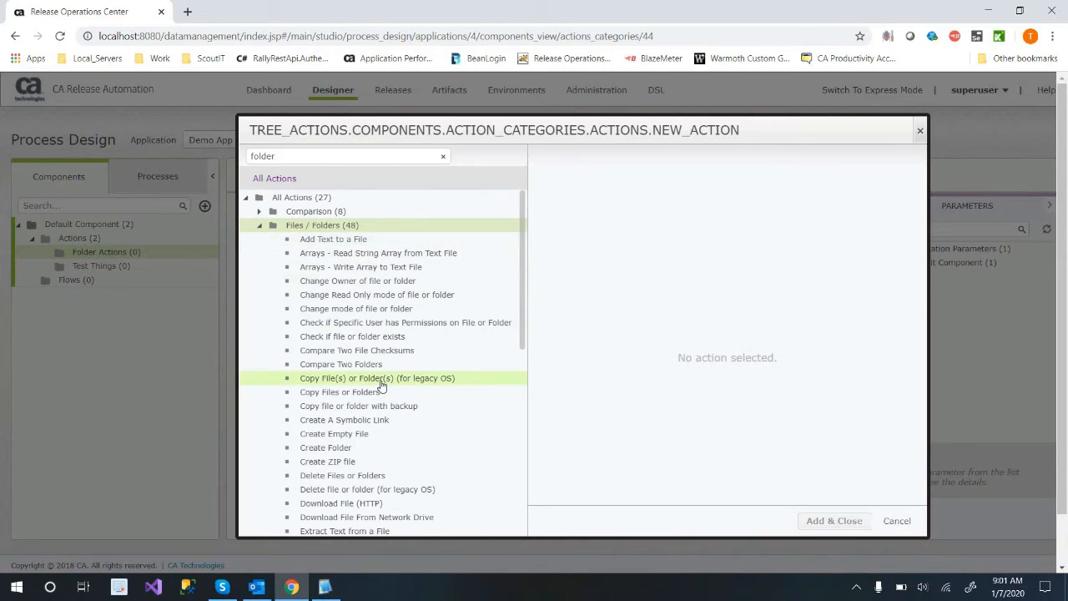
scroll(381, 383, "down", 2)
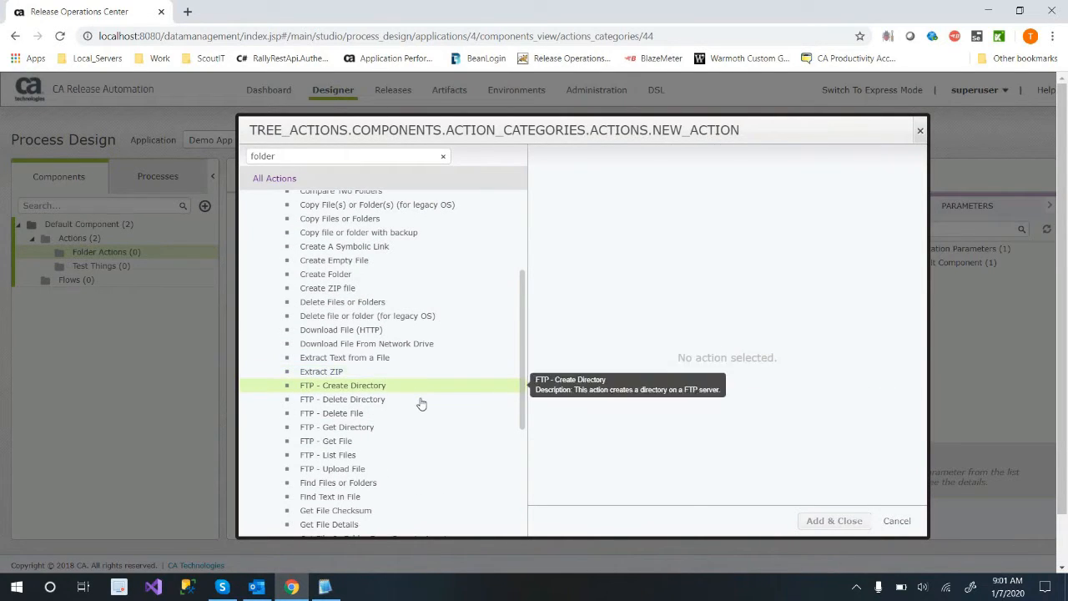
scroll(419, 399, "down", 2)
scroll(416, 434, "down", 1)
scroll(398, 303, "up", 3)
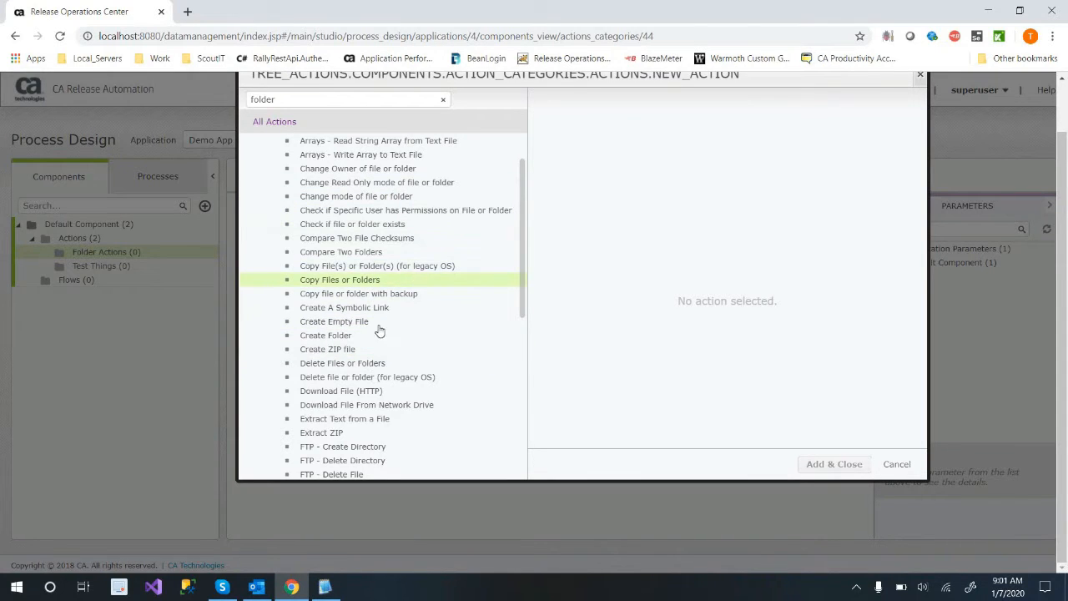
scroll(377, 328, "up", 2)
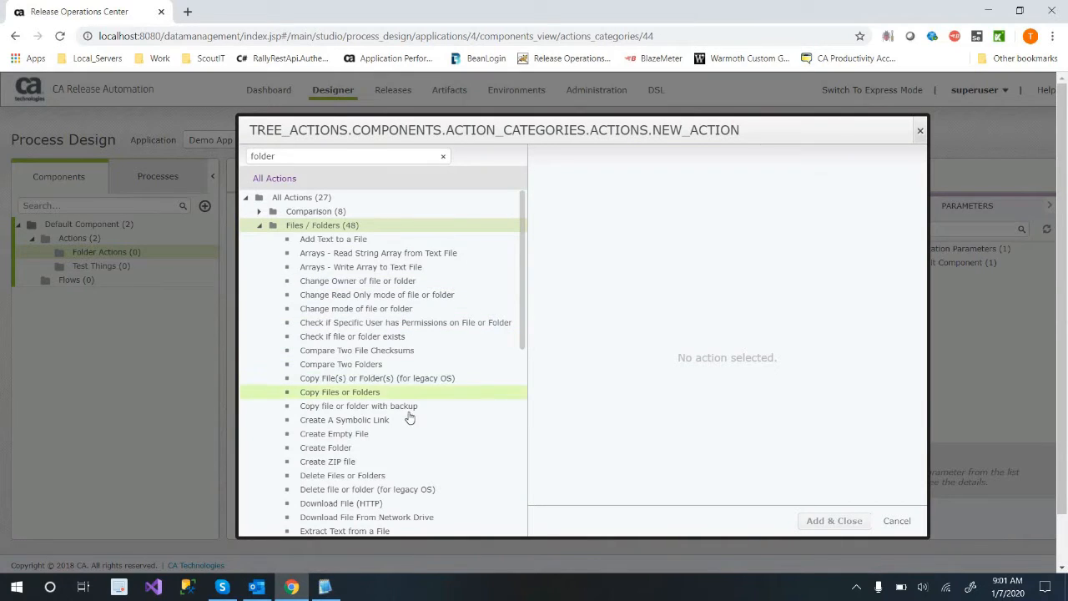
left_click(374, 450)
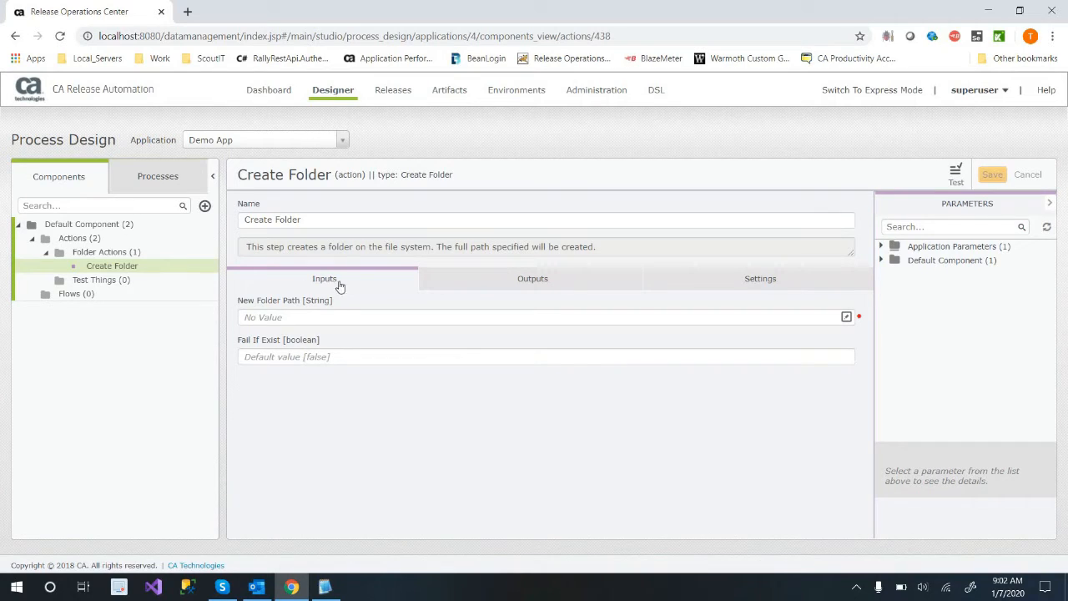
Review the Create Folder action's settings and inputs, and the Built-In Parameters under Application Parameters.
left_click(715, 296)
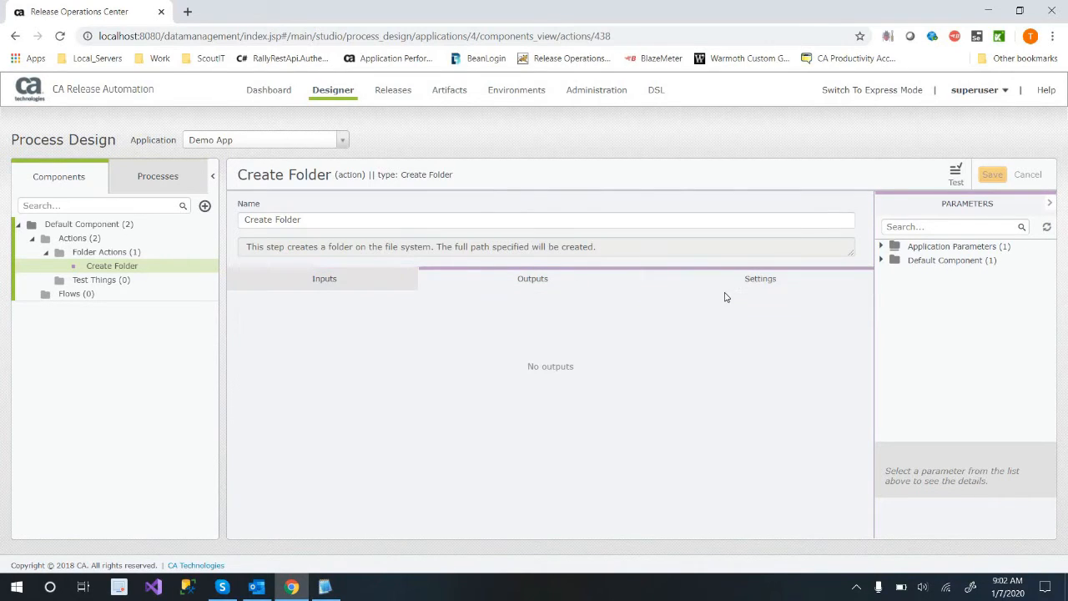
left_click(323, 290)
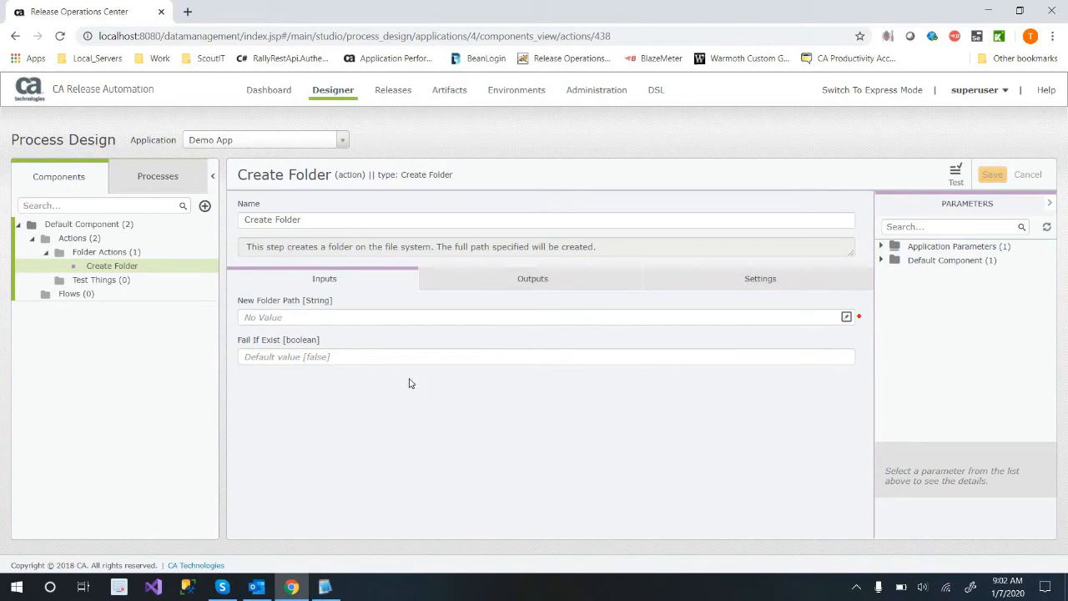
left_click(881, 247)
left_click(896, 260)
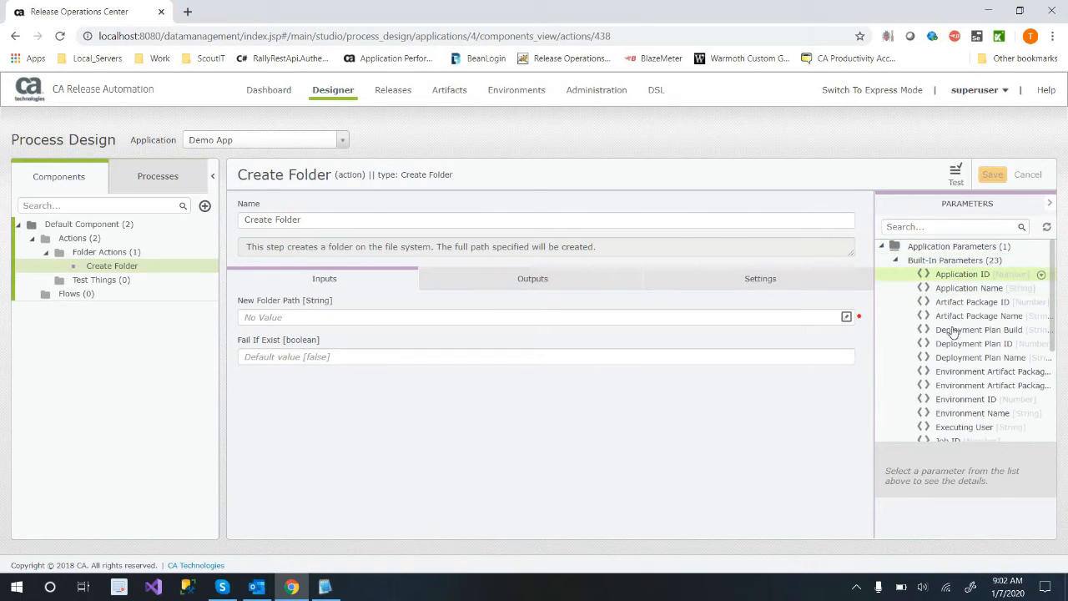
scroll(966, 357, "down", 1)
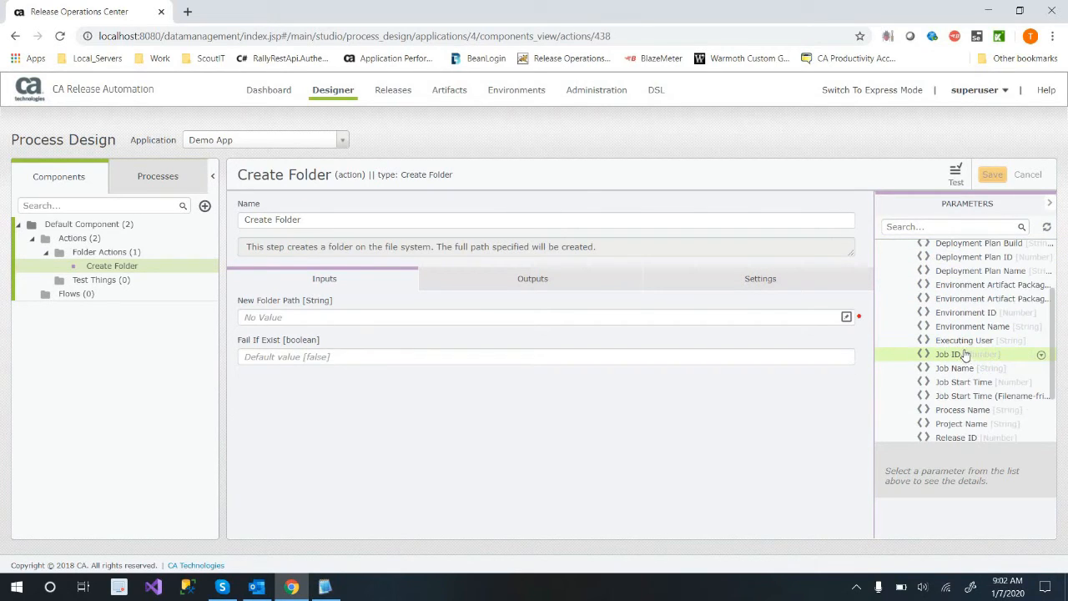
Examine the parameter tree, comparing the Built-In Parameters under Application Parameters with the parameter folders under Default Component.
scroll(965, 356, "down", 1)
scroll(961, 346, "up", 2)
left_click(895, 260)
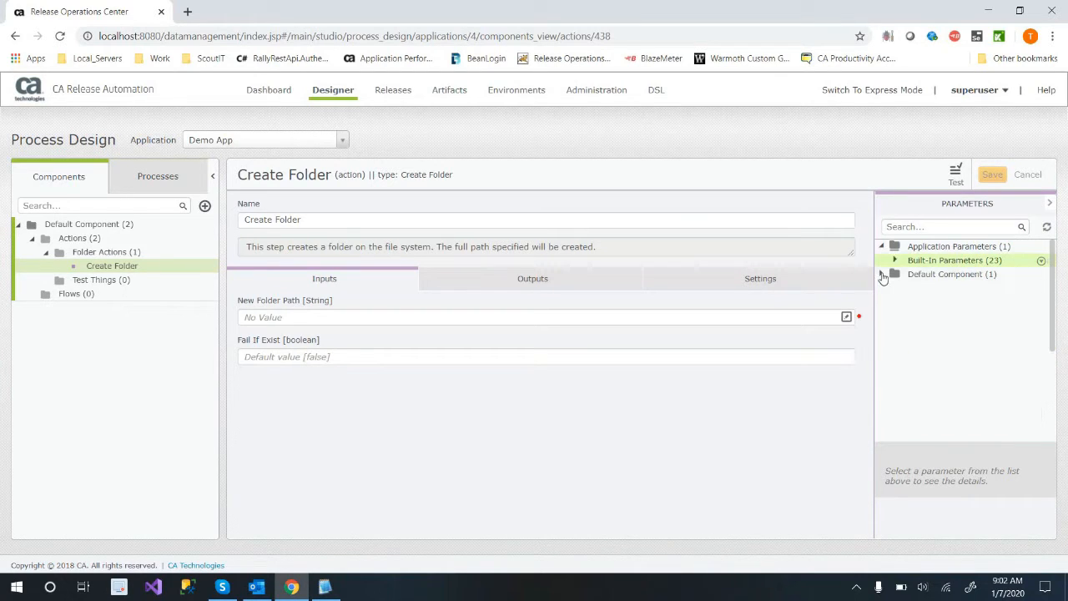
left_click(881, 275)
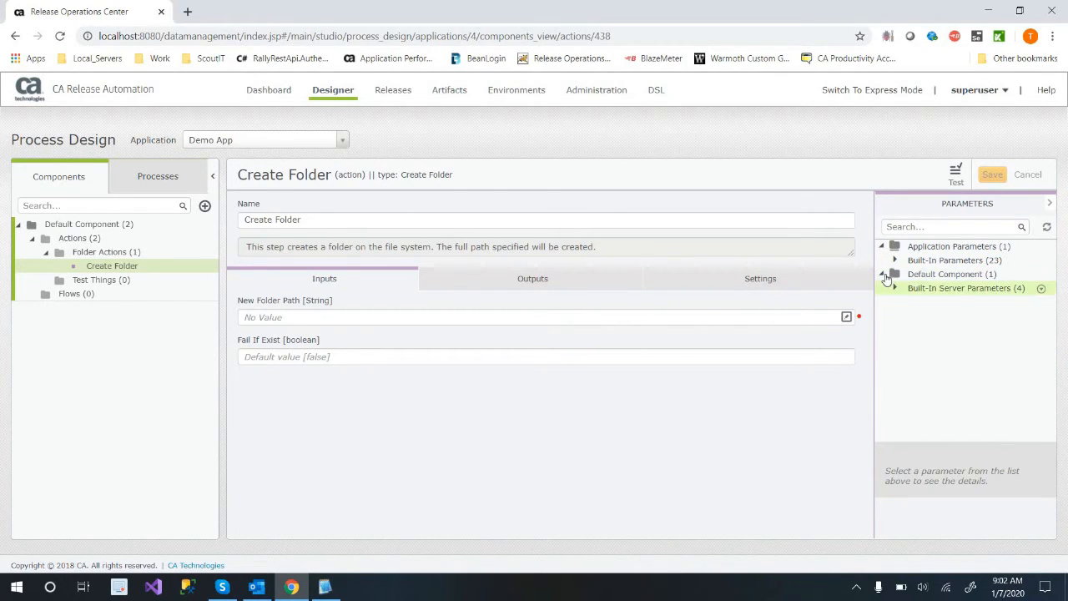
left_click(883, 275)
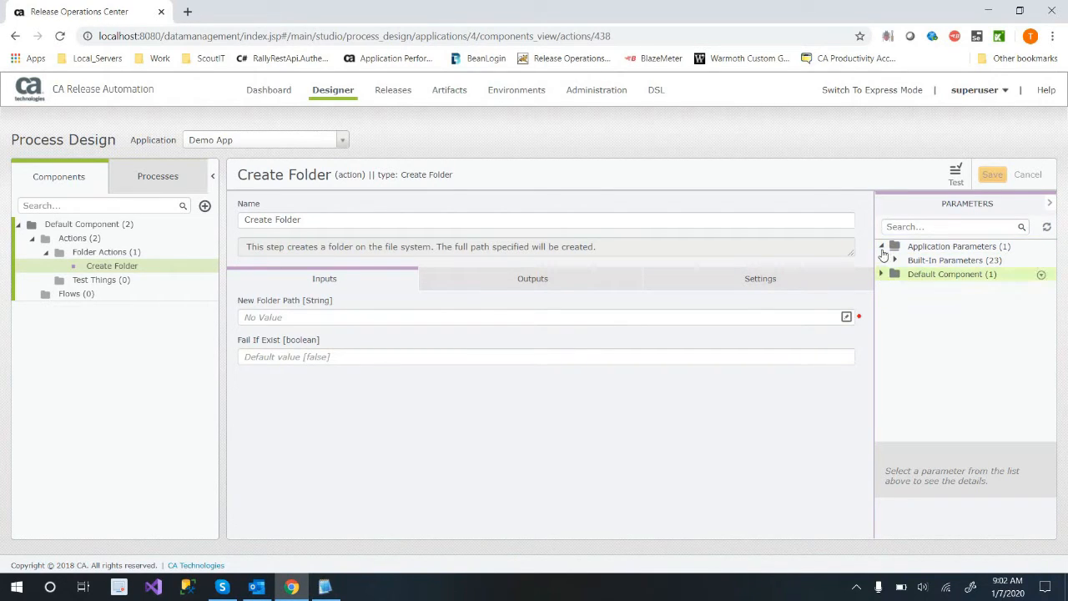
left_click(882, 246)
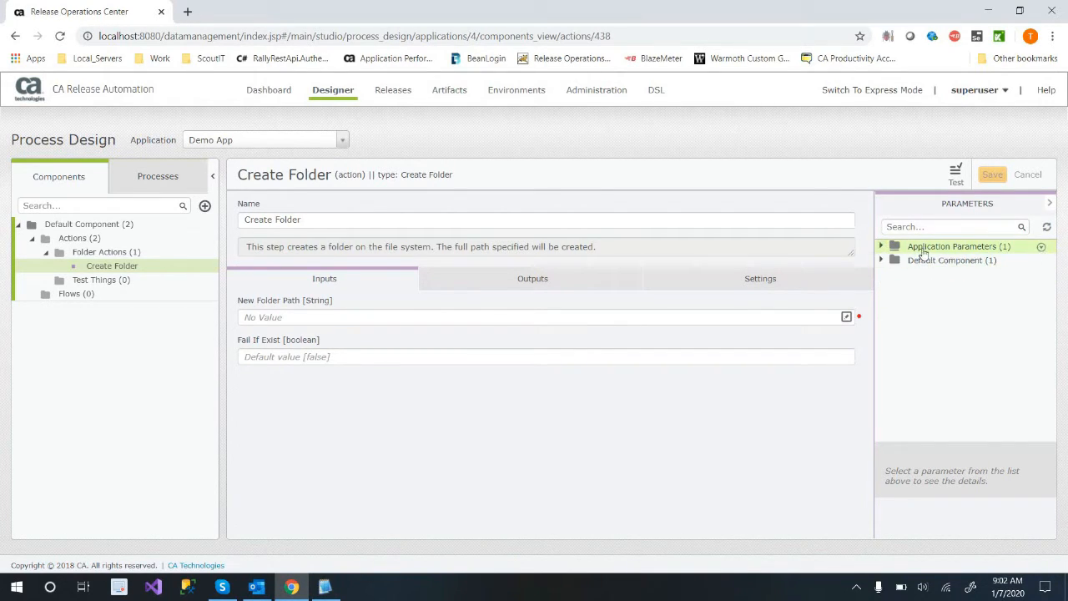
left_click(882, 247)
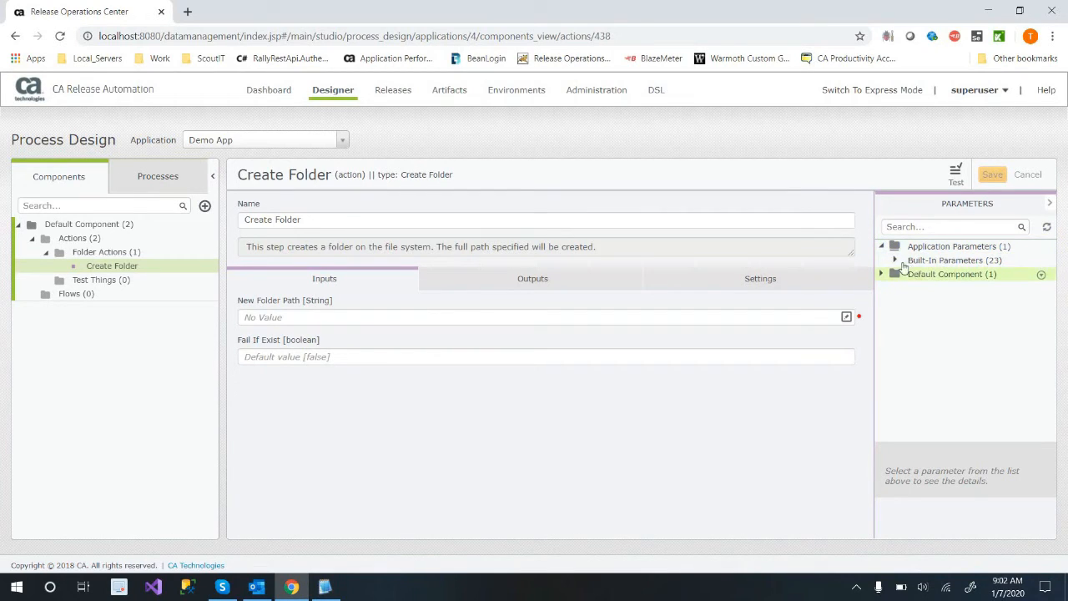
left_click(894, 260)
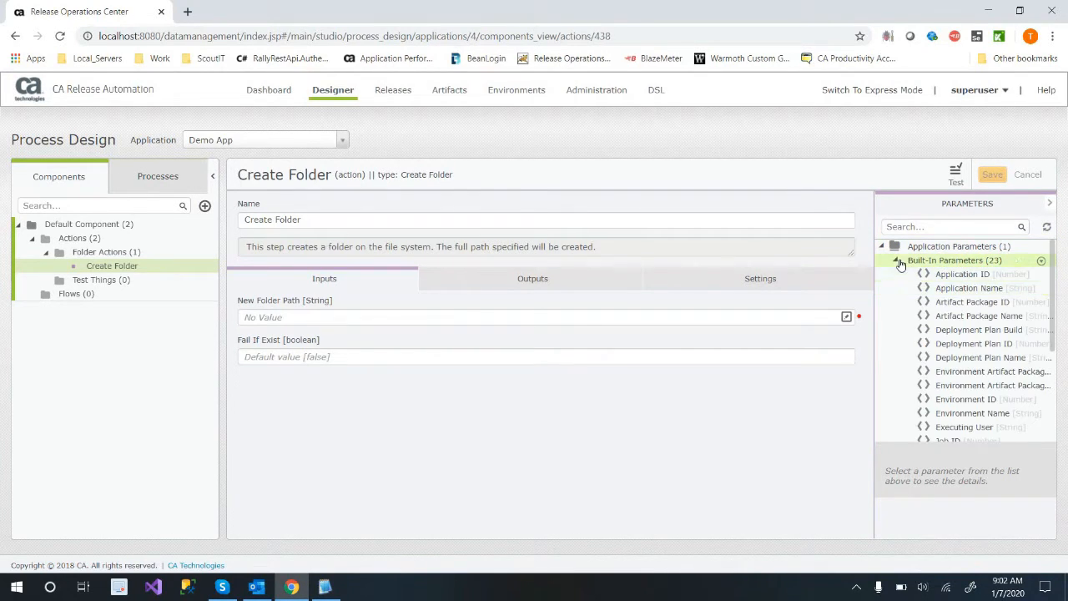
left_click(895, 260)
left_click(882, 274)
left_click(882, 246)
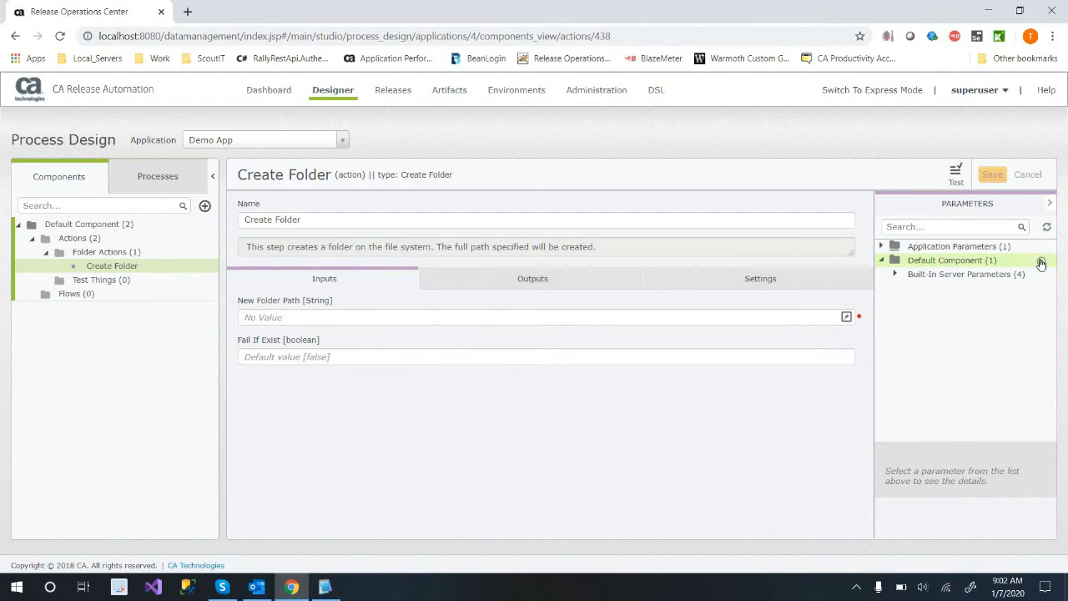
Create a parameter folder named "Folder Actions Params" under Default Component.
left_click(1041, 263)
left_click(997, 293)
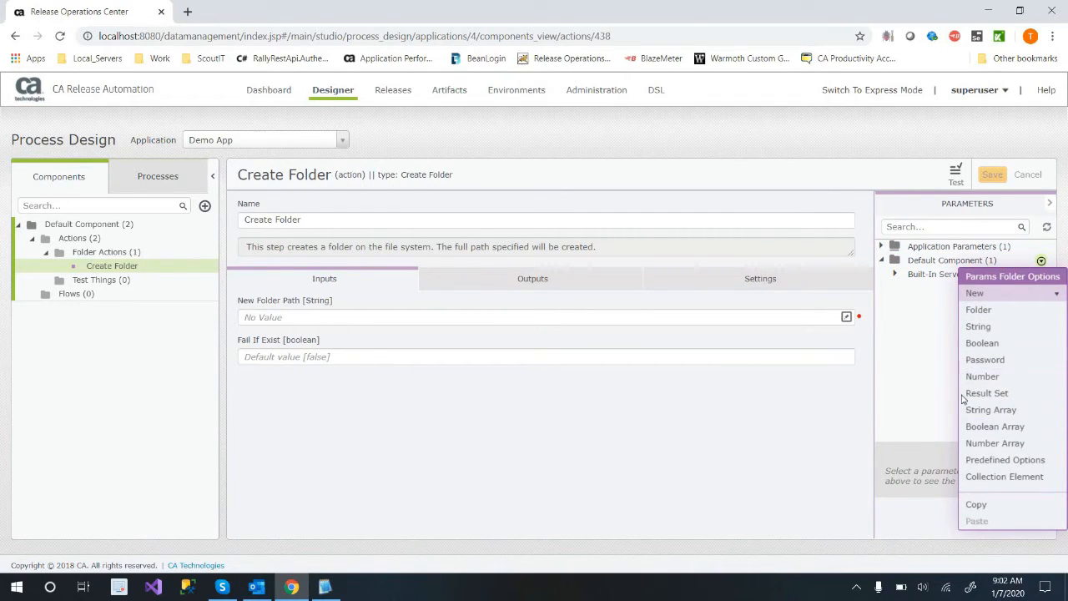
left_click(1014, 293)
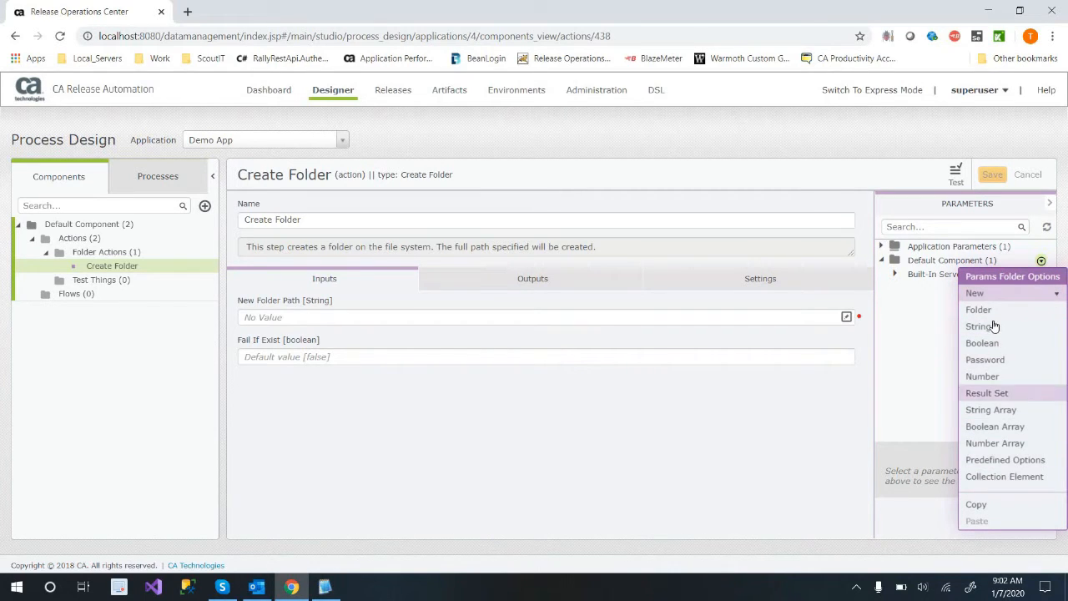
left_click(979, 311)
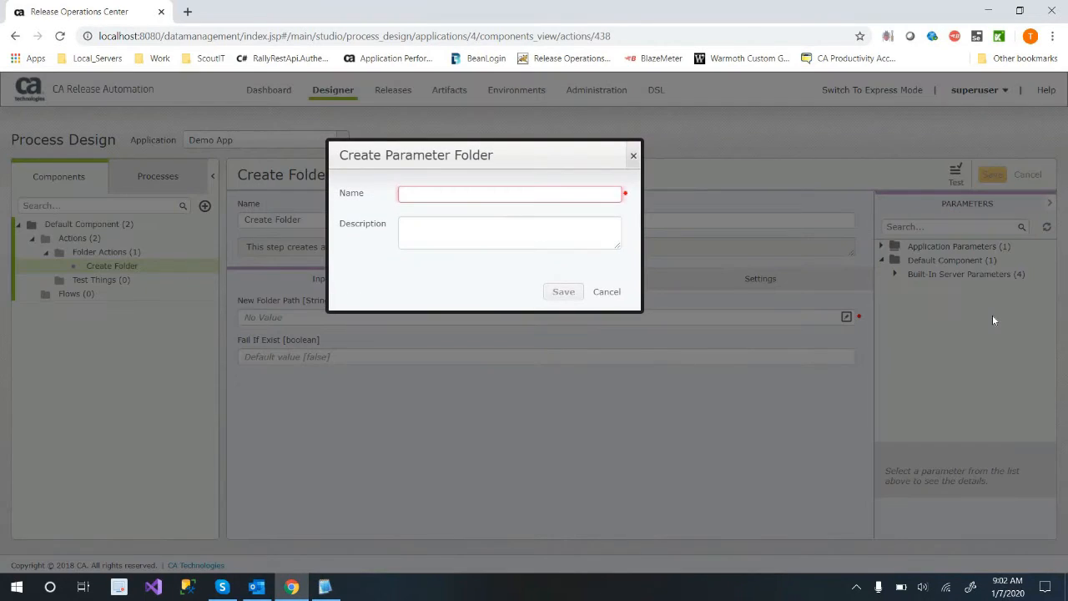
type("Folder")
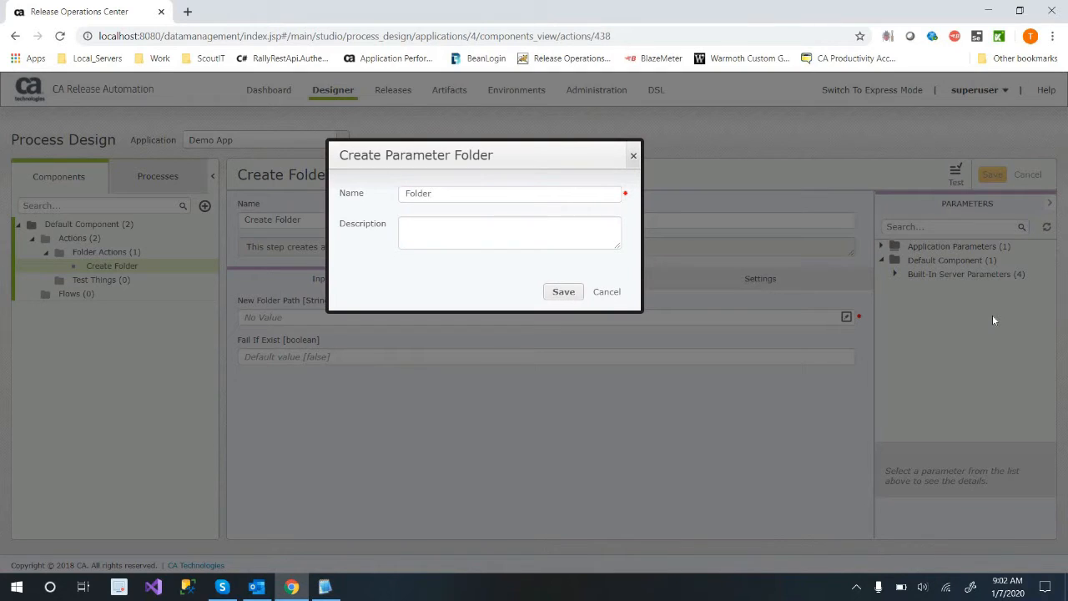
type(" Actions Params")
key("Return")
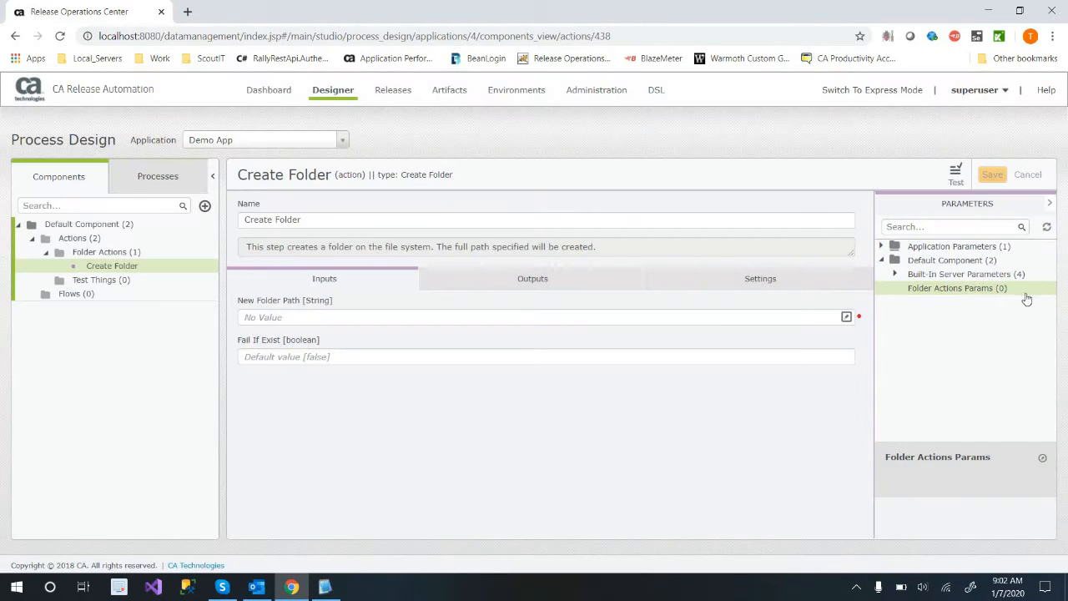
Start a new String parameter named Root in Folder Actions Params, with Internal scope and the value C:\Temp\.
left_click(1042, 290)
left_click(993, 325)
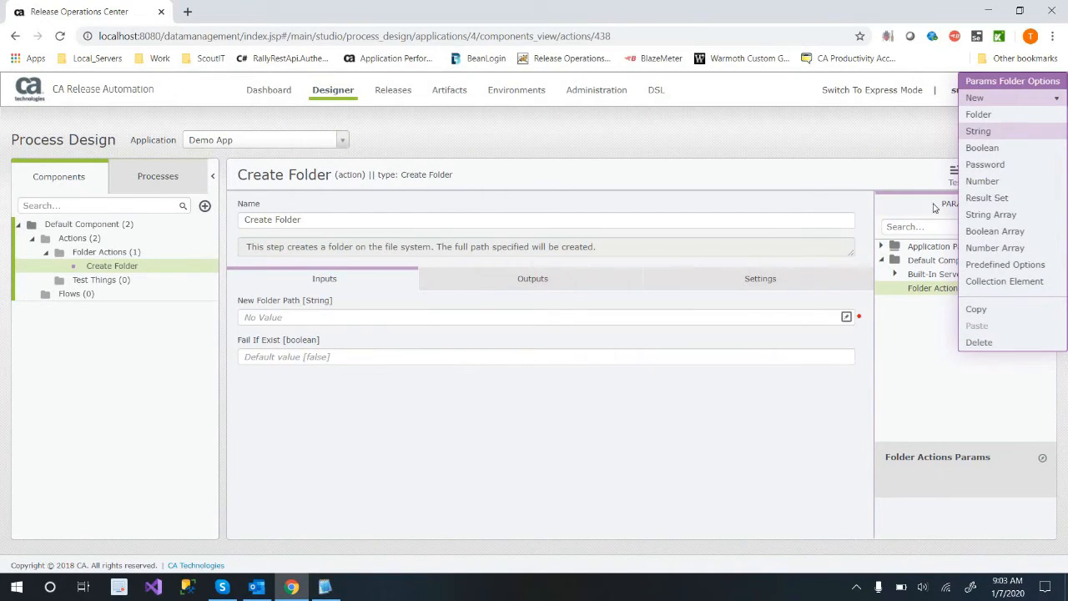
type("Root")
key("Tab")
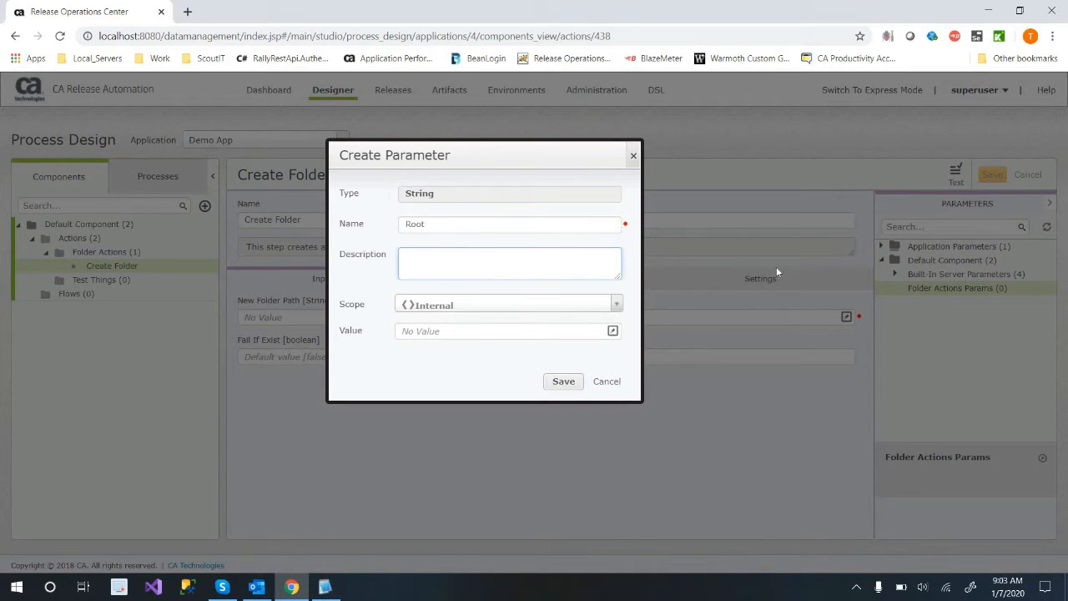
left_click(616, 305)
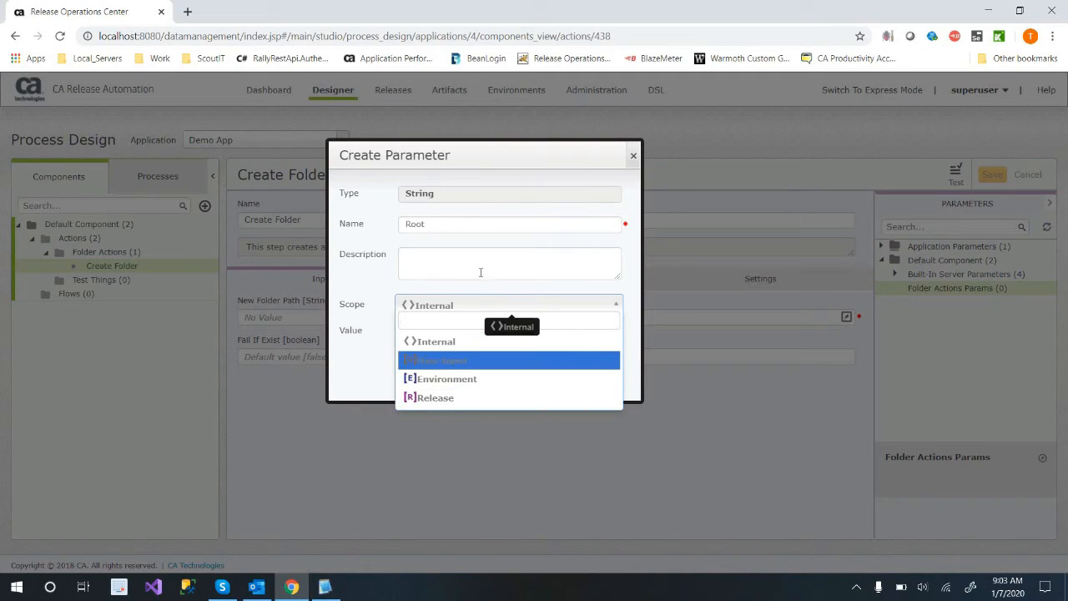
left_click(475, 305)
left_click(465, 331)
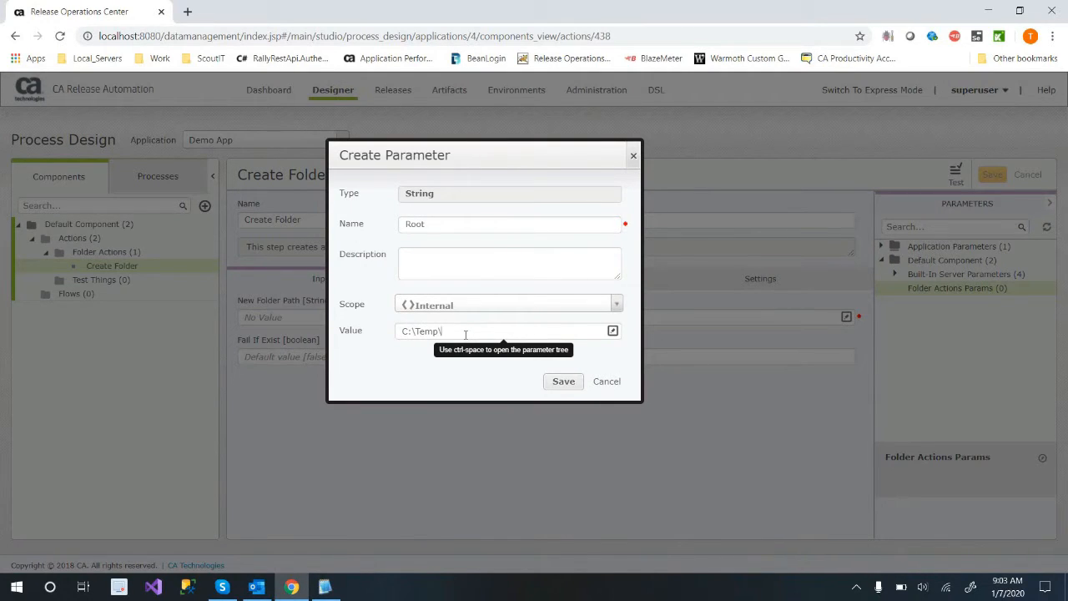
Switch to File Explorer, browse to C:\inetpub\wwwroot to check its full path, and return to the Create Parameter form.
key("super")
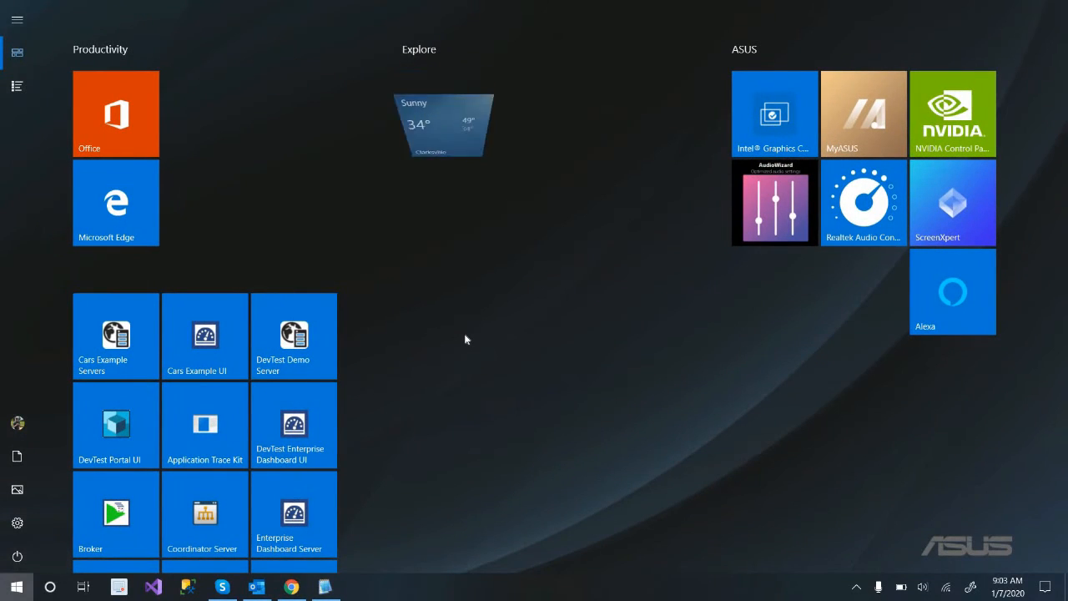
key("super+e")
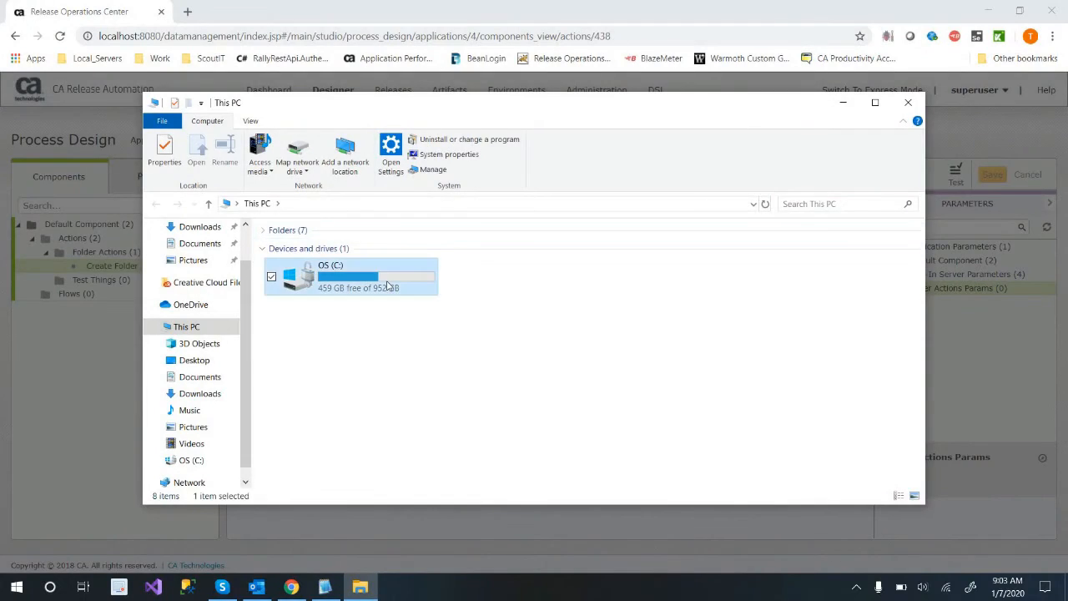
double_click(386, 285)
key("w")
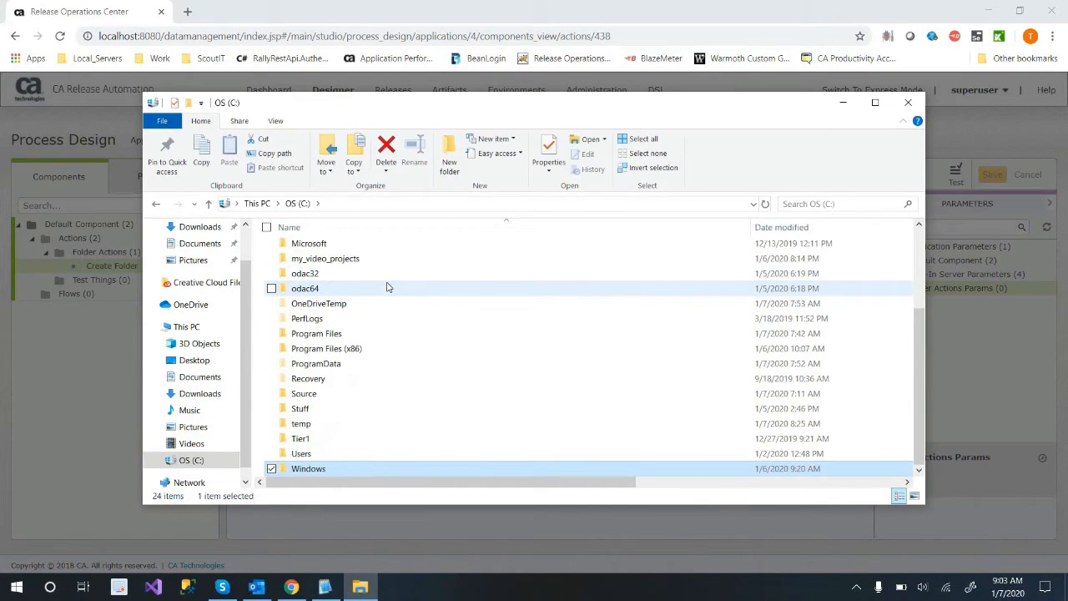
key("Up")
key("Page_Up")
key("Down")
key("Down")
key("Up")
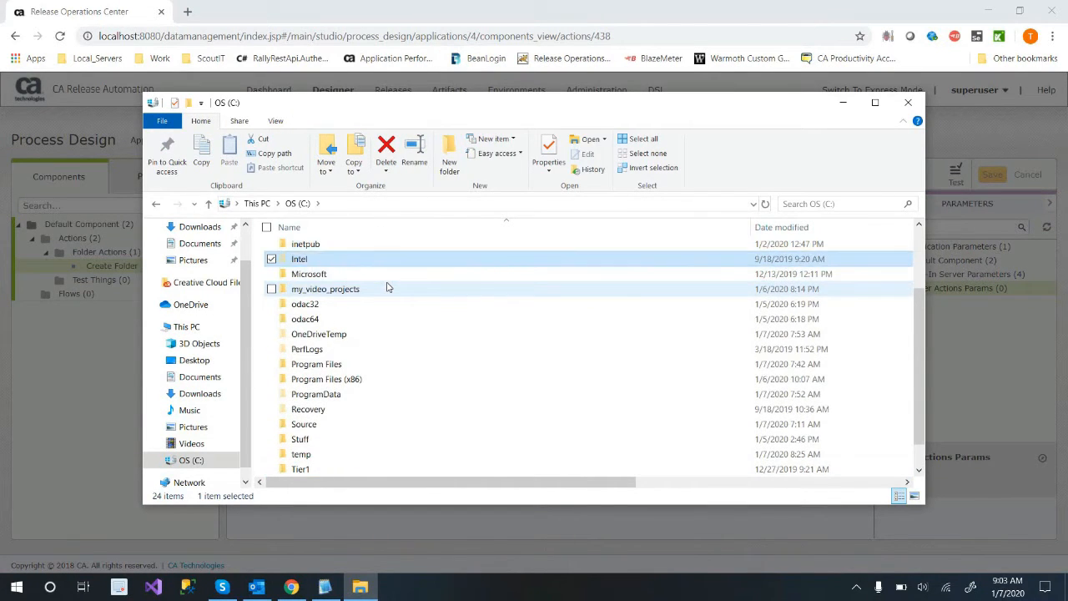
key("Up")
key("Return")
key("w")
key("Return")
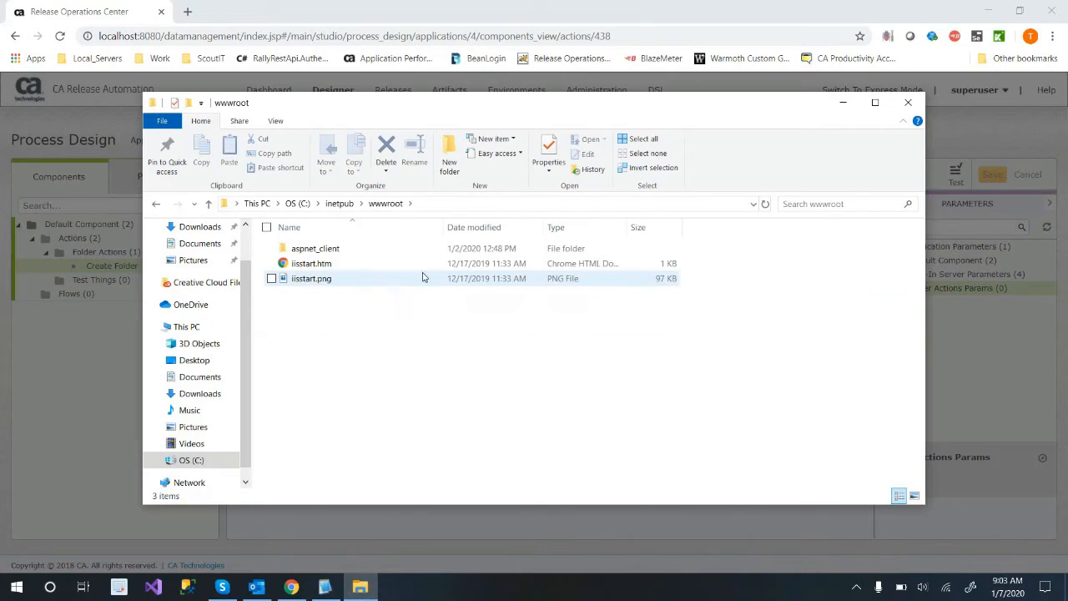
left_click(464, 204)
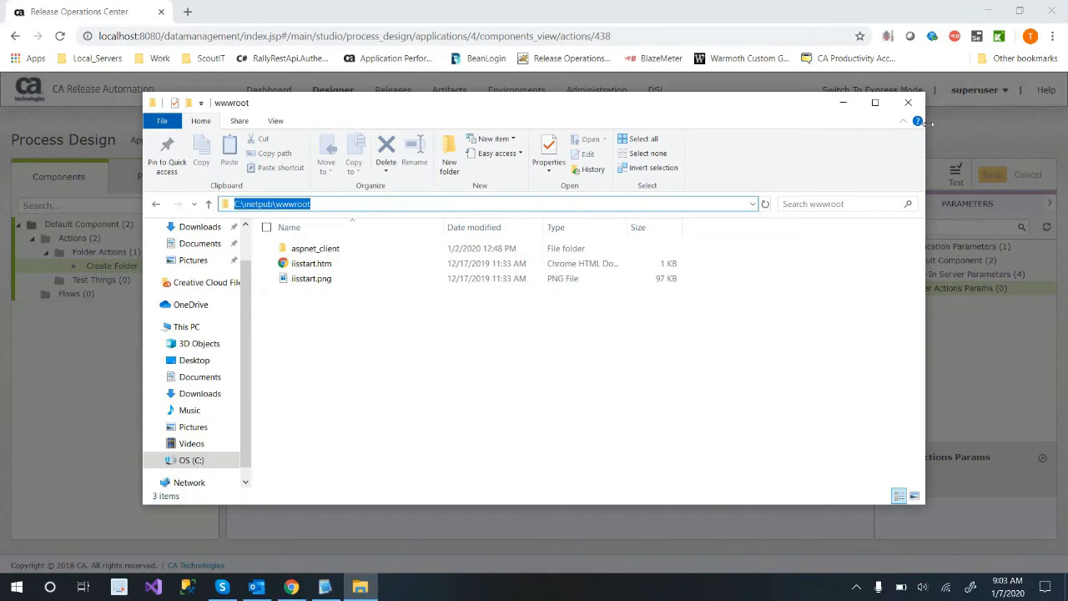
left_click(845, 103)
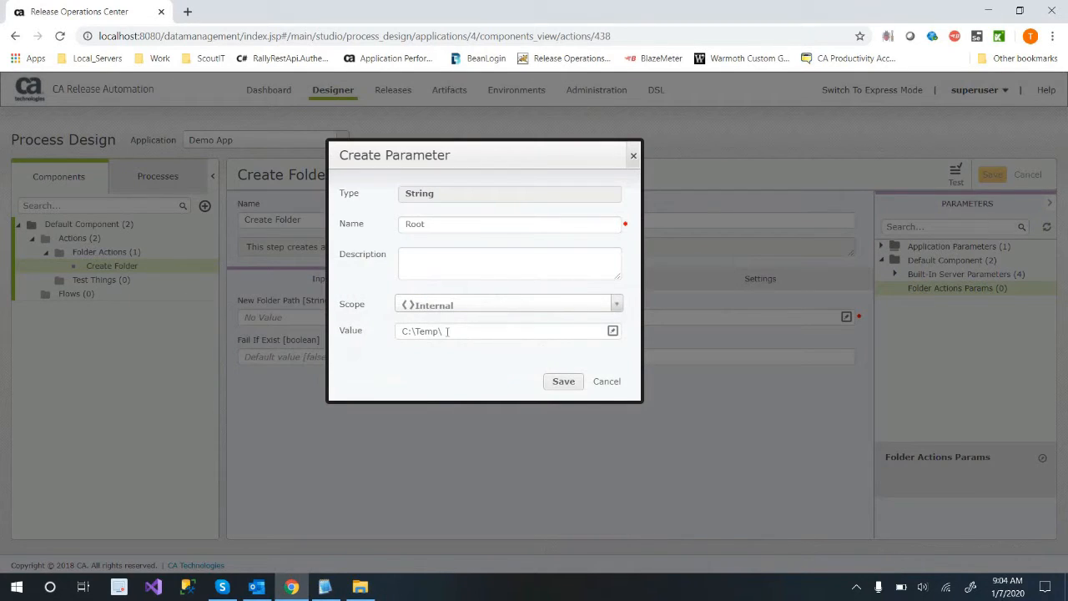
Append the built-in Environment Name parameter and a closing backslash to Root's value after C:\Temp\, and save the parameter.
triple_click(432, 325)
left_click(462, 337)
left_click_drag(477, 331, 441, 331)
key("BackSpace")
left_click(613, 332)
left_click(612, 426)
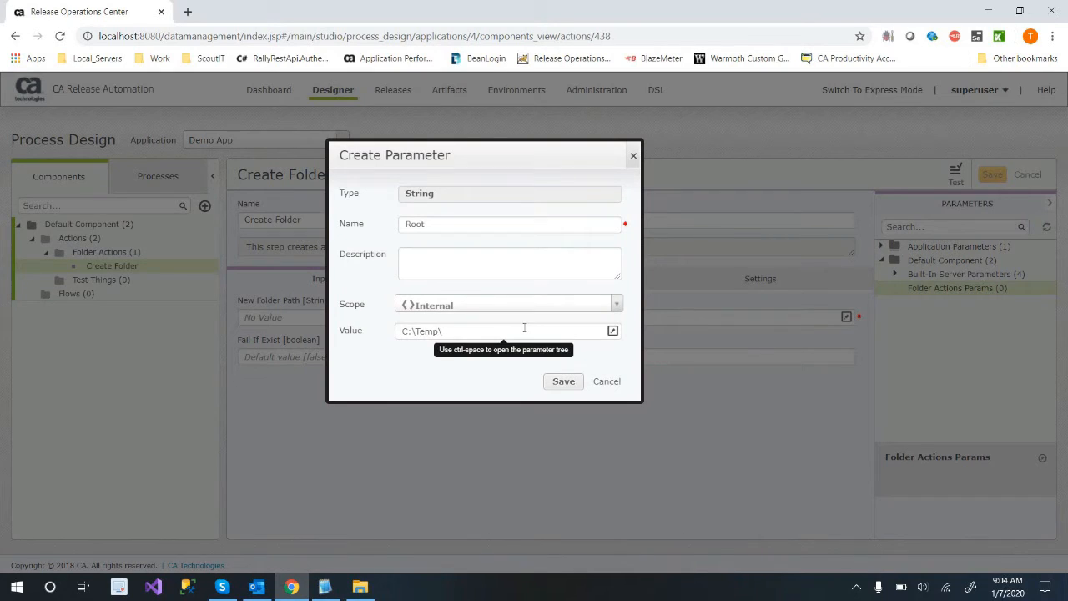
key("ctrl+space")
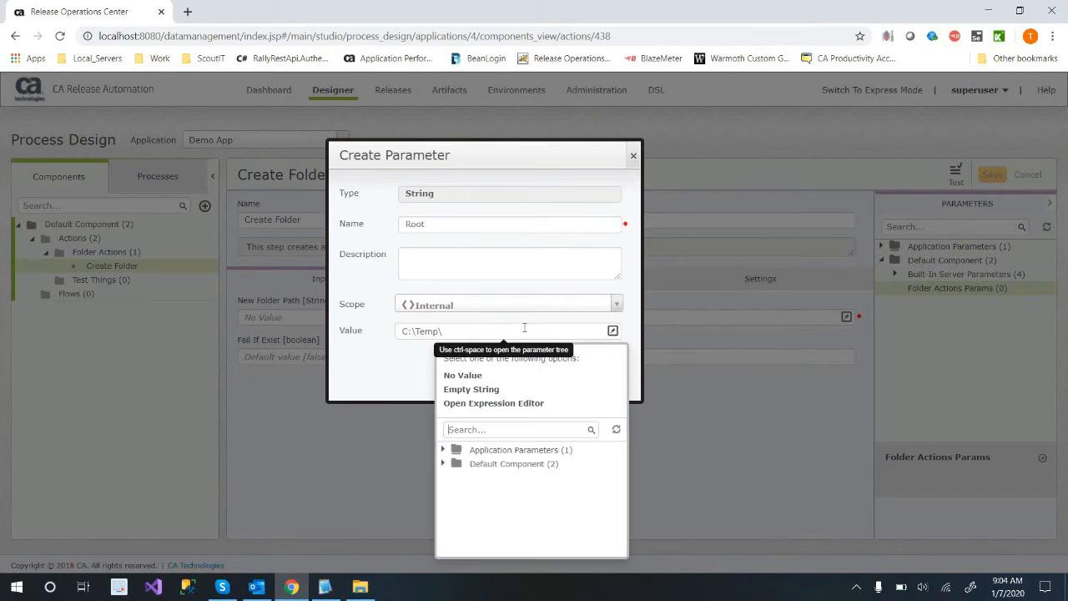
left_click(444, 450)
left_click(457, 464)
scroll(512, 476, "down", 2)
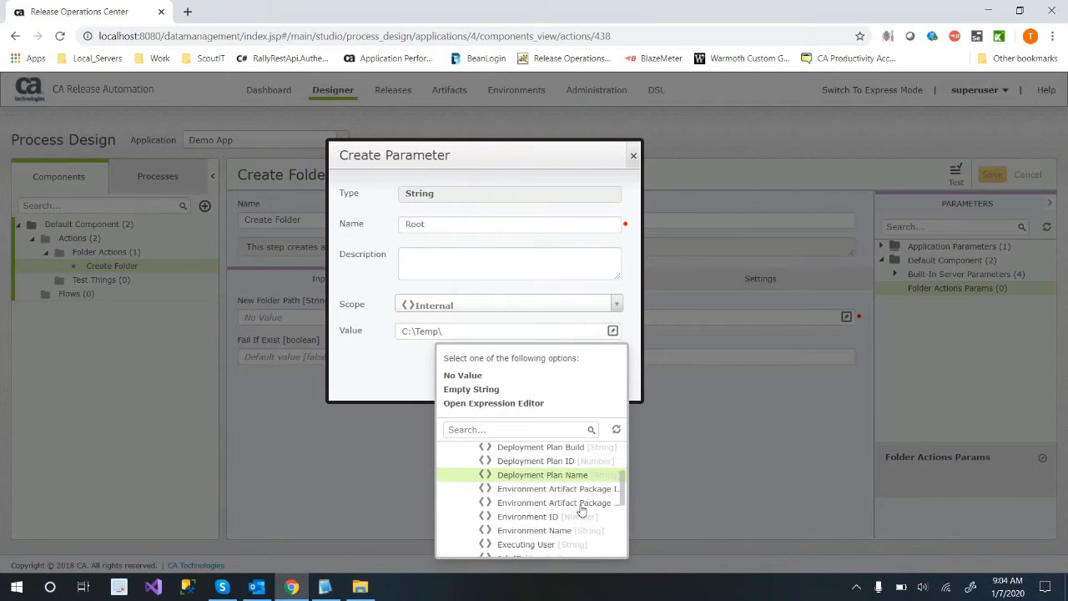
scroll(563, 504, "up", 3)
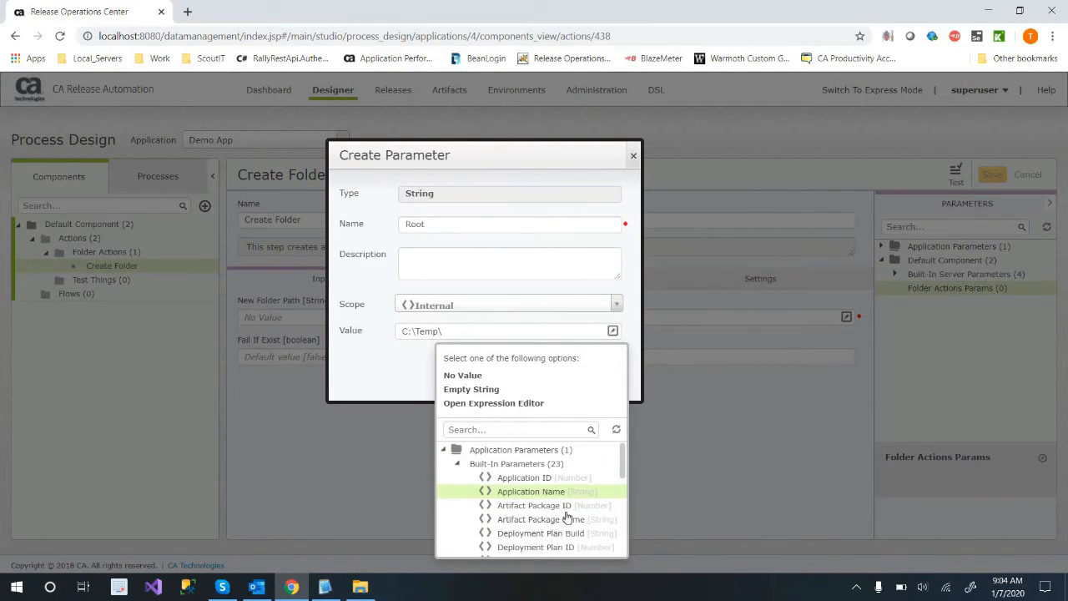
scroll(559, 518, "down", 3)
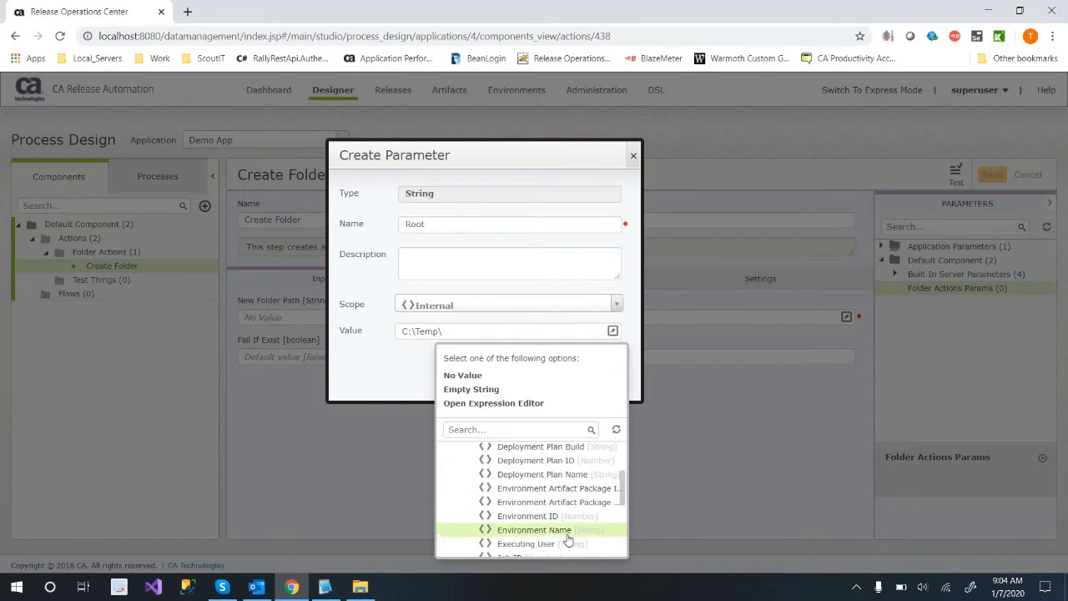
left_click(567, 538)
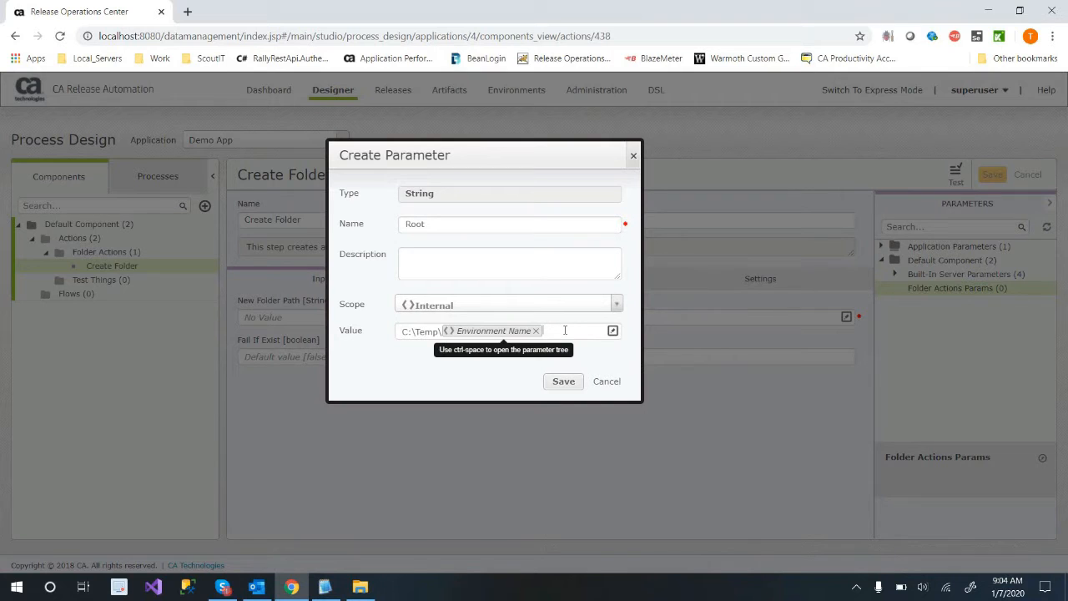
type("\\")
left_click(563, 384)
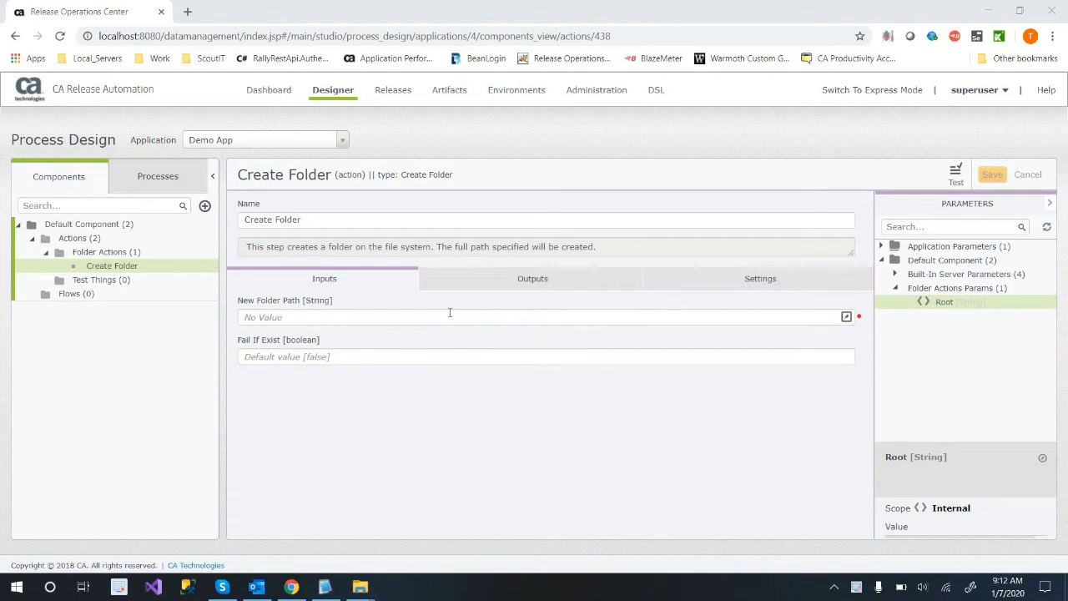
Assign the Root parameter to the Create Folder action's New Folder Path, check the action's outputs and settings, and save it.
left_click(492, 314)
left_click_drag(970, 302, 465, 317)
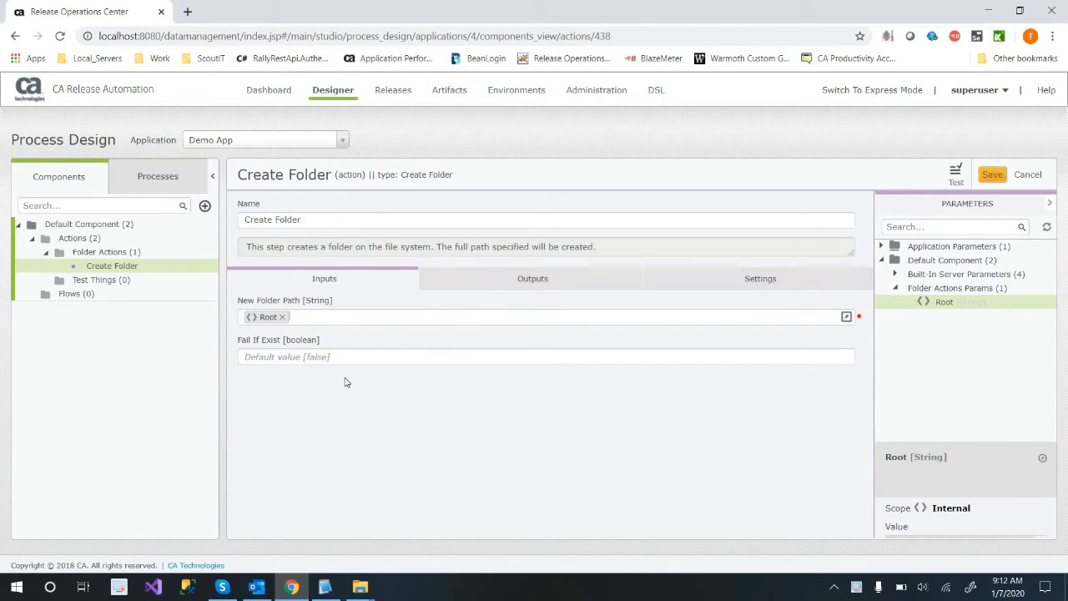
left_click(508, 286)
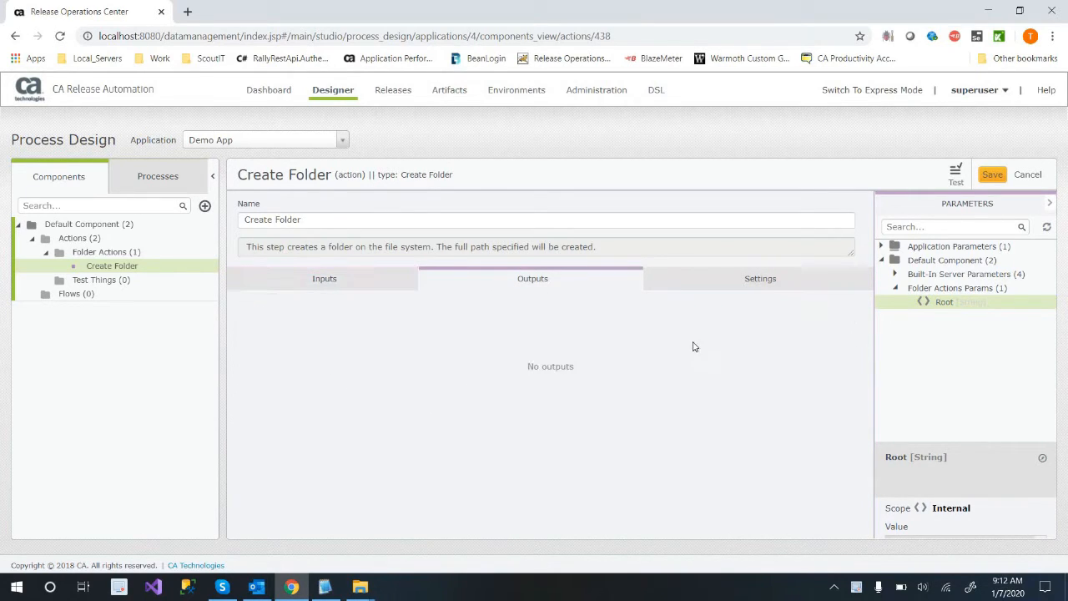
left_click(756, 283)
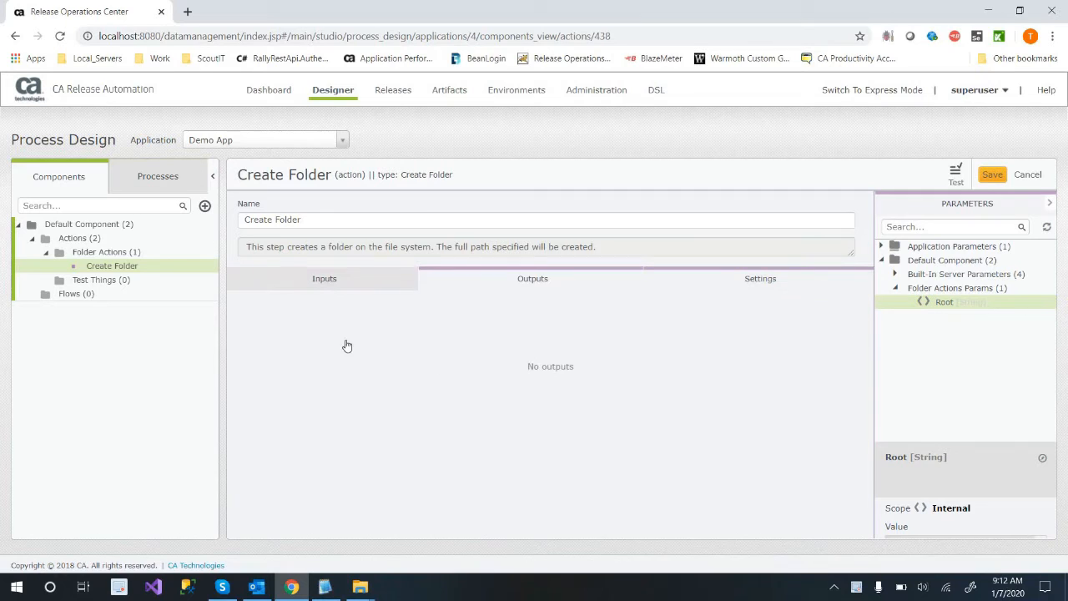
left_click(296, 286)
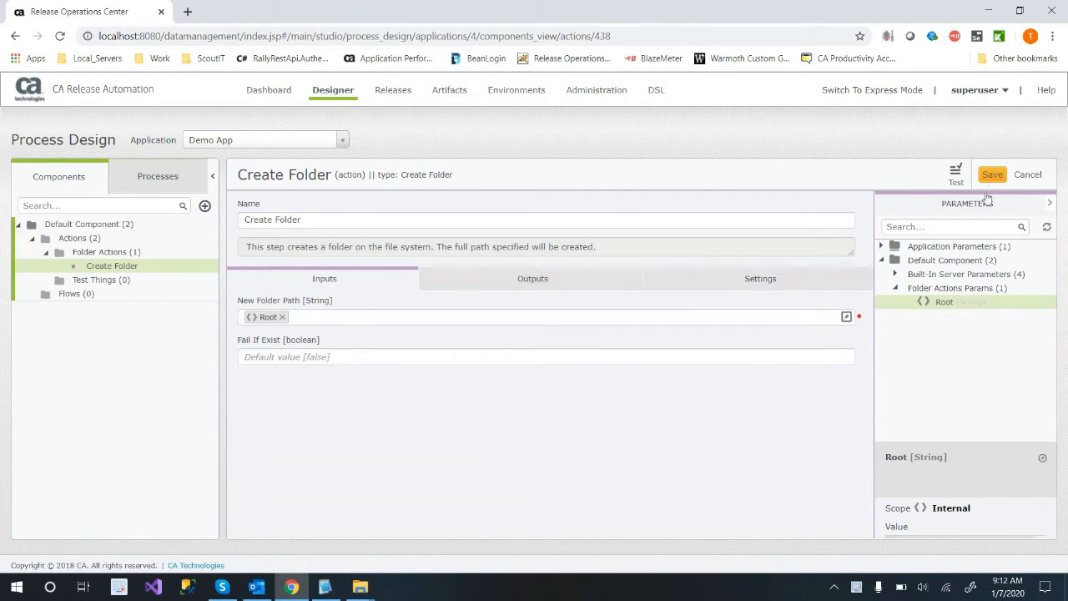
left_click(991, 176)
mouse_move(135, 283)
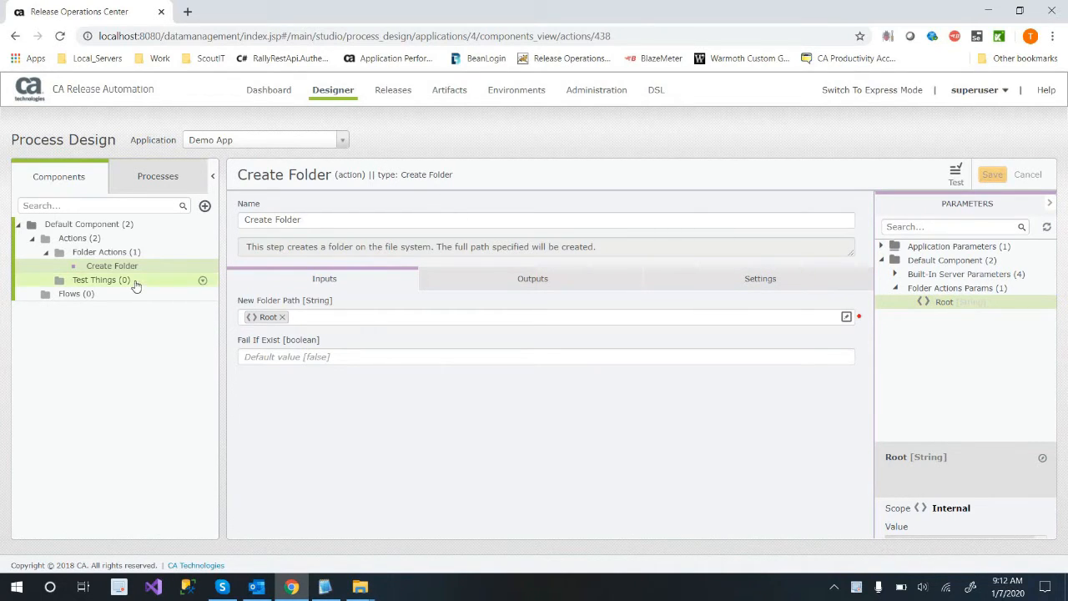
Delete the Test Things category from Default Component's actions.
left_click(201, 281)
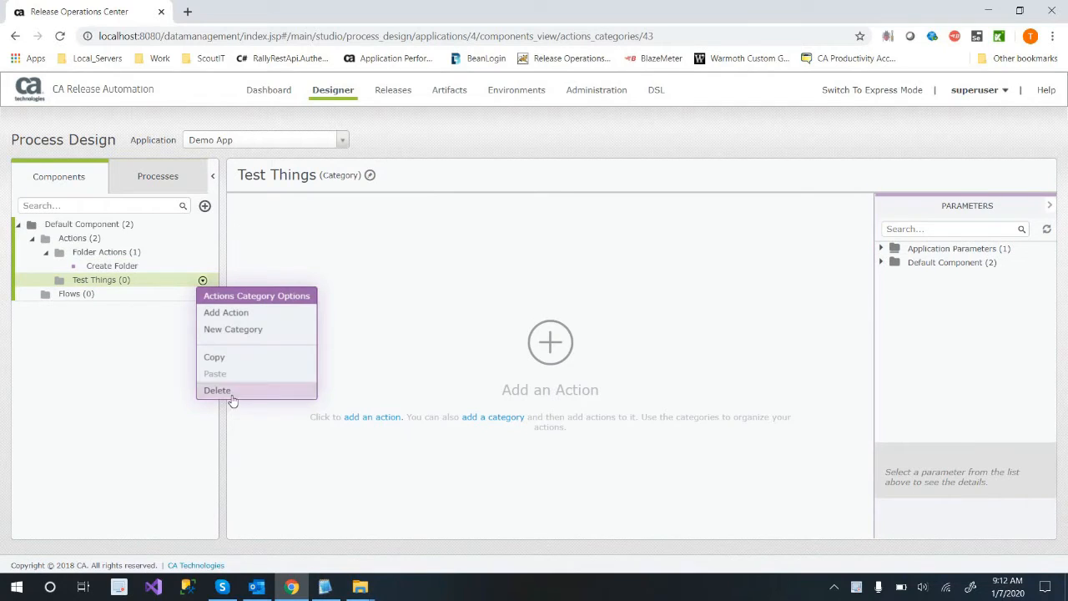
left_click(227, 392)
key("Return")
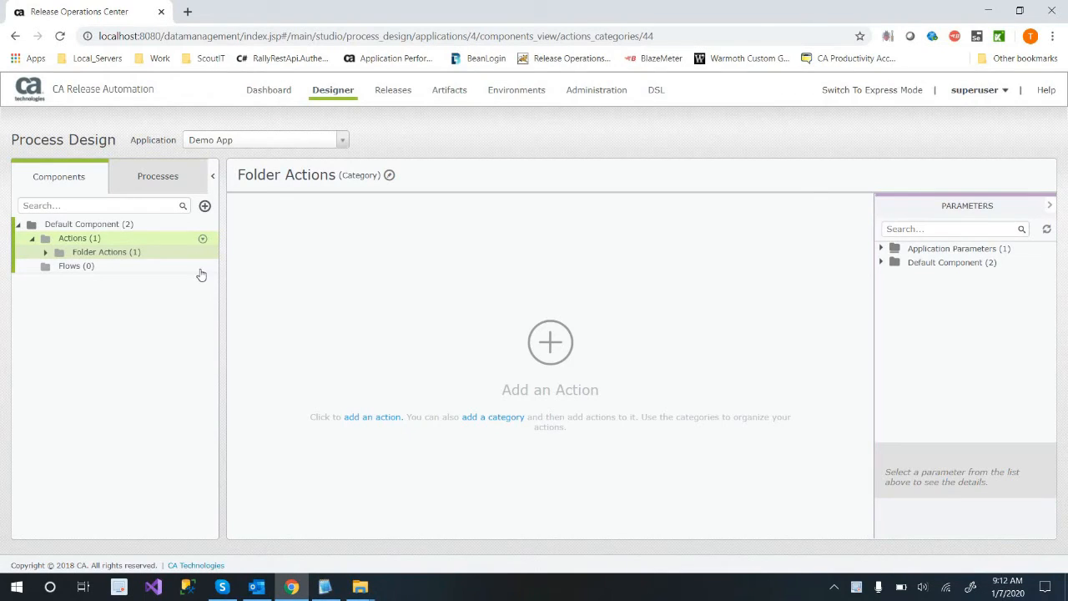
Add a new category named Create File under Default Component's Actions.
left_click(202, 251)
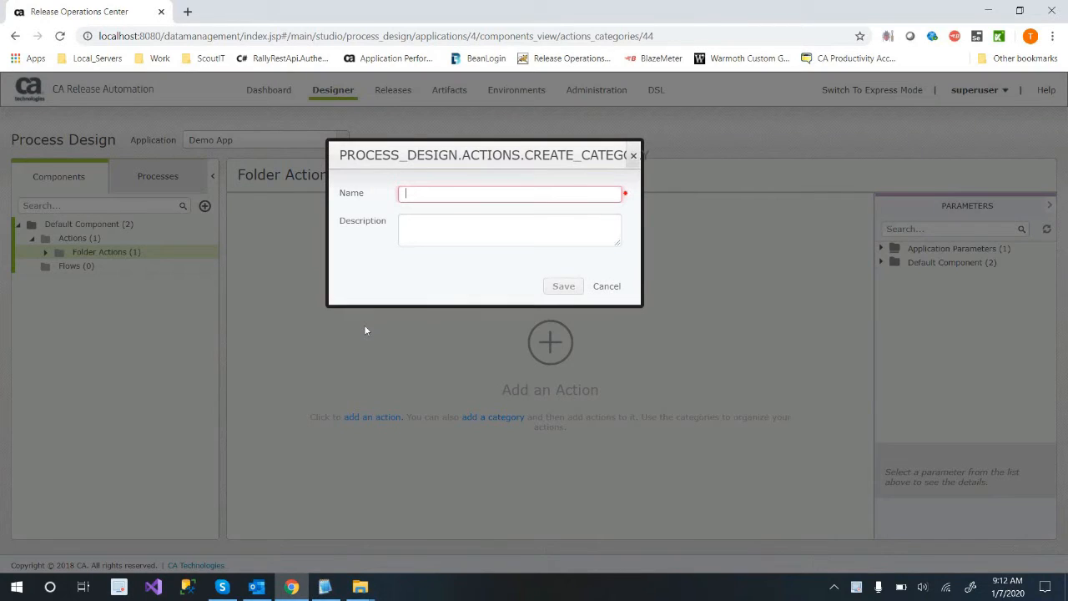
type("Create File")
left_click(559, 286)
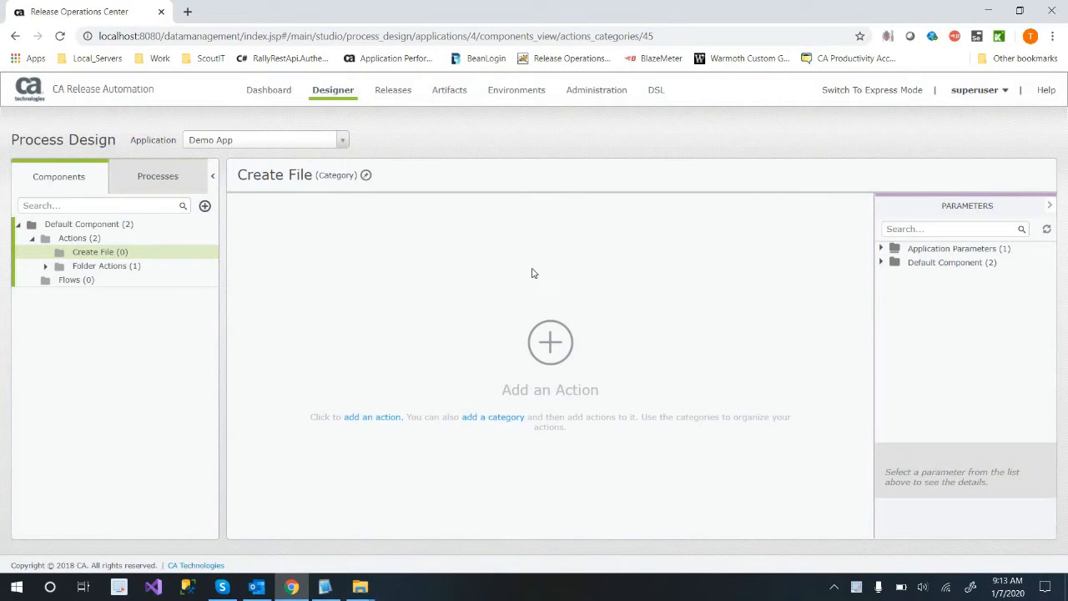
Search the action library for "text" and add the Files / Folders action Add Text to a File to the Create File category.
left_click(202, 252)
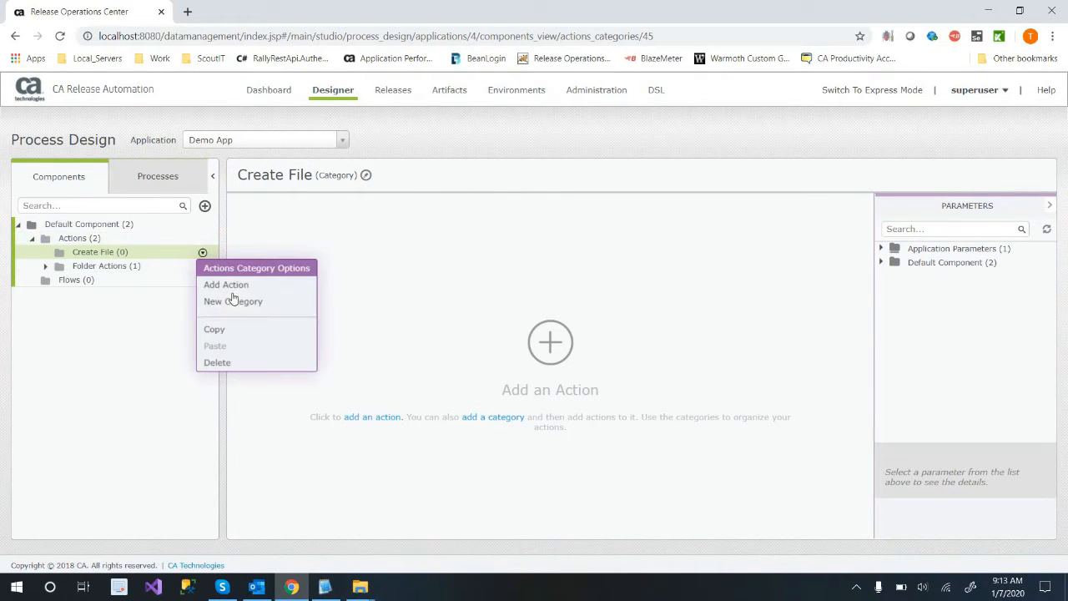
left_click(330, 252)
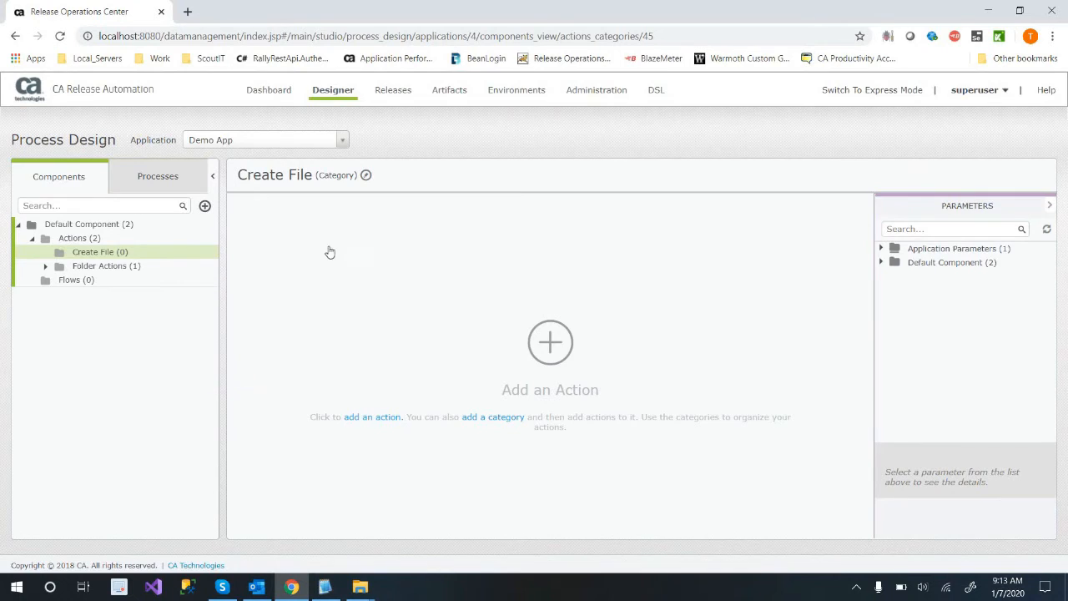
left_click(333, 227)
type("text")
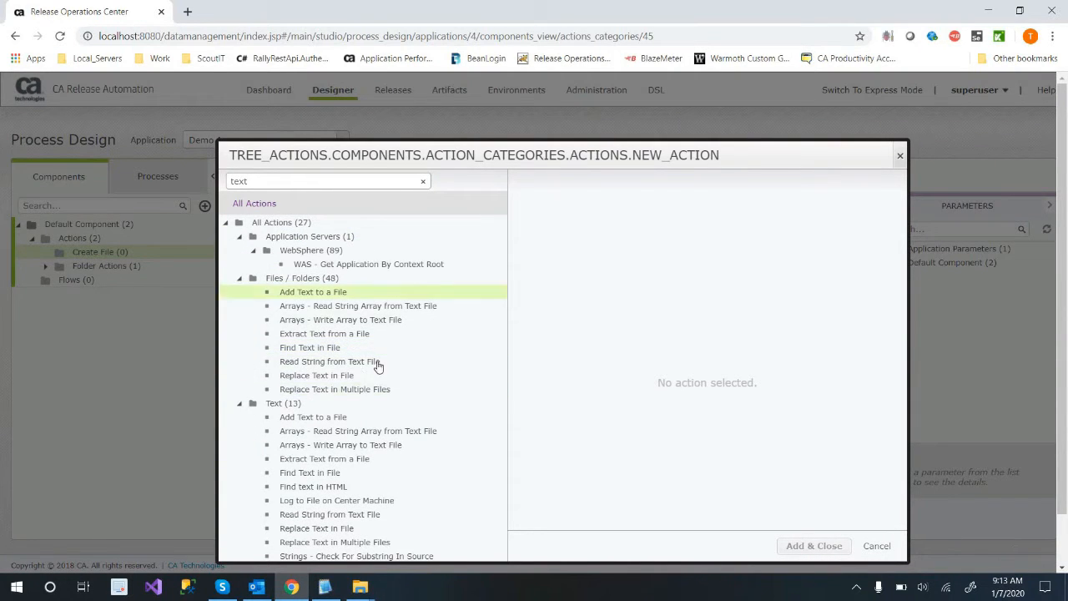
left_click(350, 293)
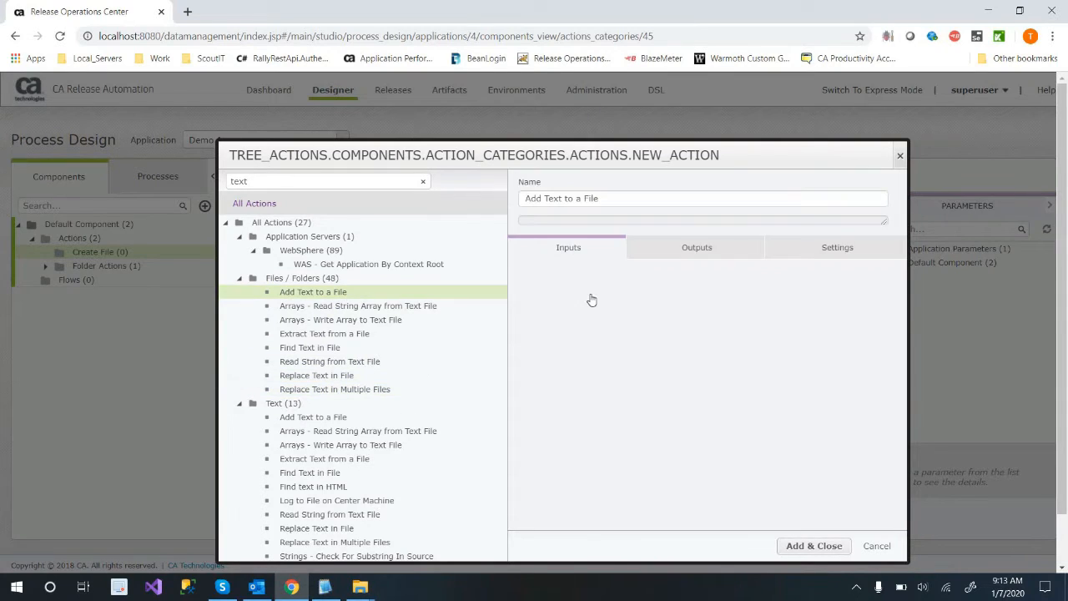
scroll(767, 563, "down", 3)
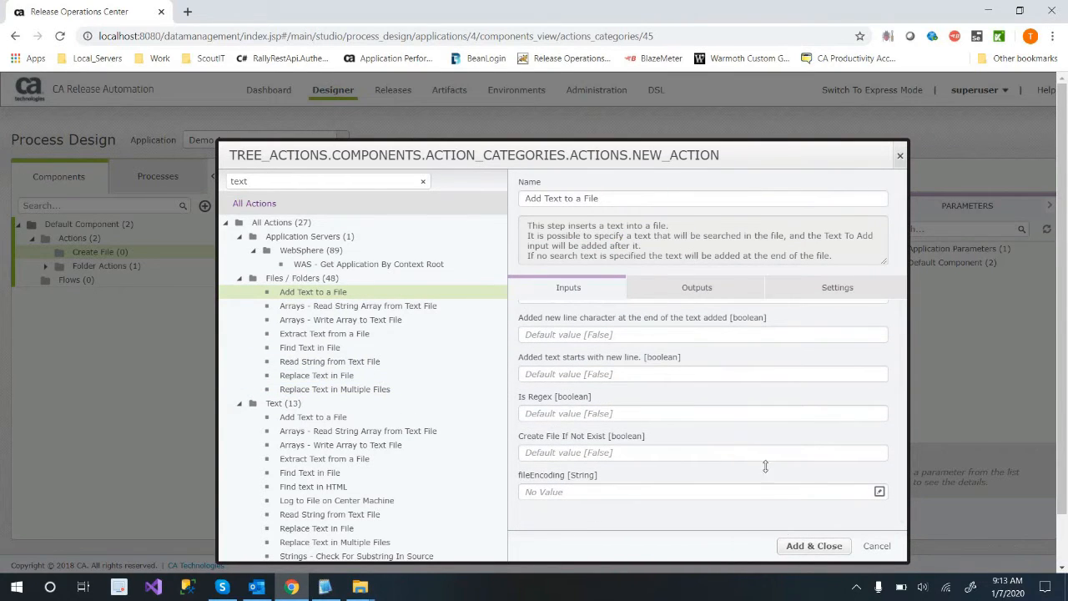
left_click(814, 546)
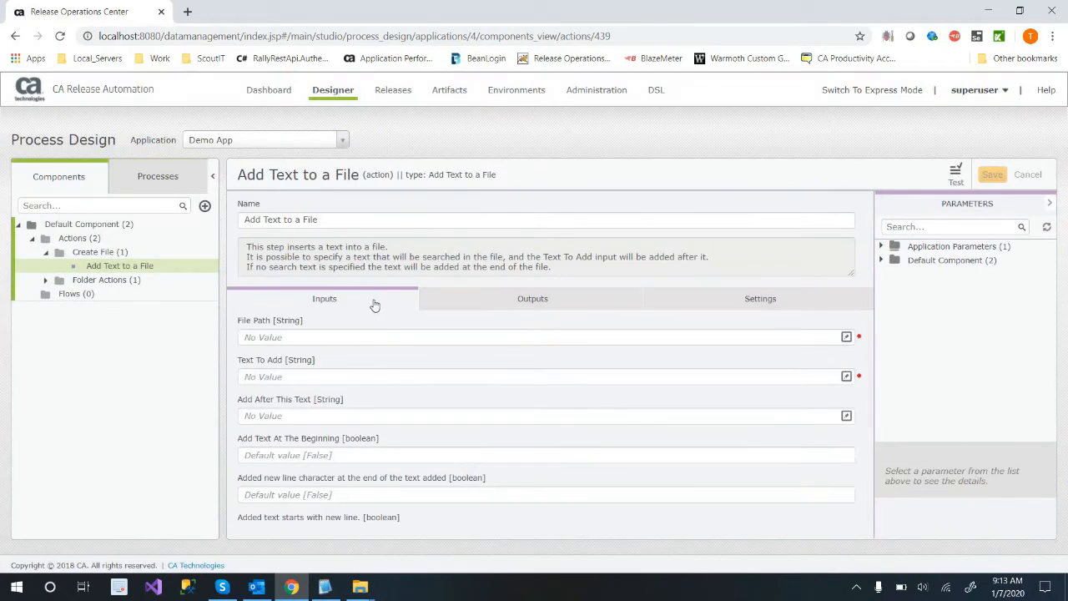
Change the Add Text to a File action's name to "Create a webpage".
left_click(363, 224)
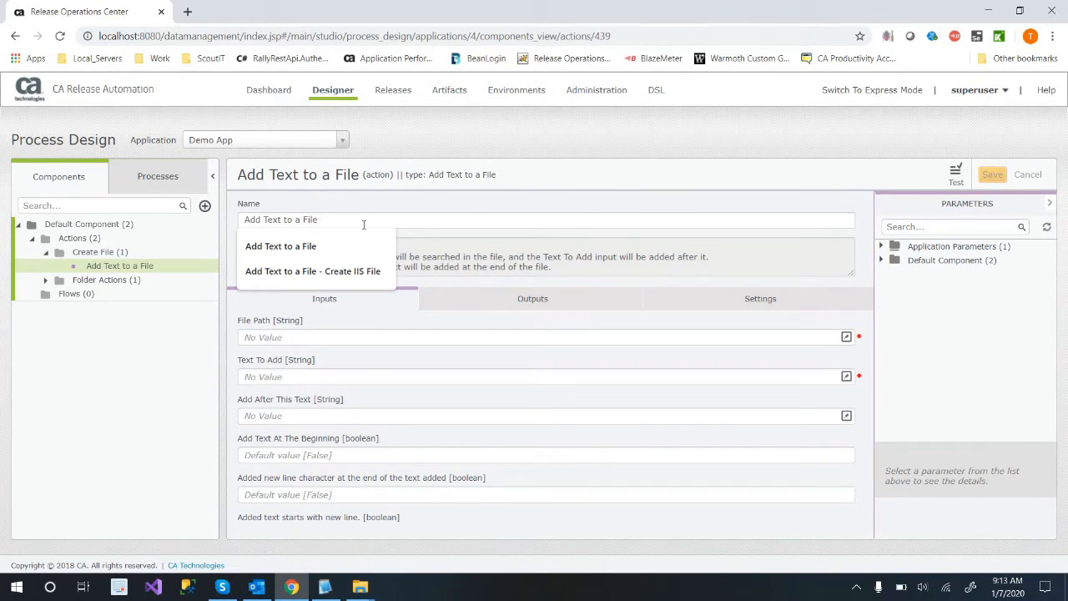
key("BackSpace")
key("BackSpace")
key("BackSpace")
key("BackSpace")
key("BackSpace")
key("BackSpace")
key("BackSpace")
key("BackSpace")
key("BackSpace")
key("BackSpace")
key("BackSpace")
key("BackSpace")
key("BackSpace")
key("BackSpace")
key("BackSpace")
key("BackSpace")
key("BackSpace")
key("BackSpace")
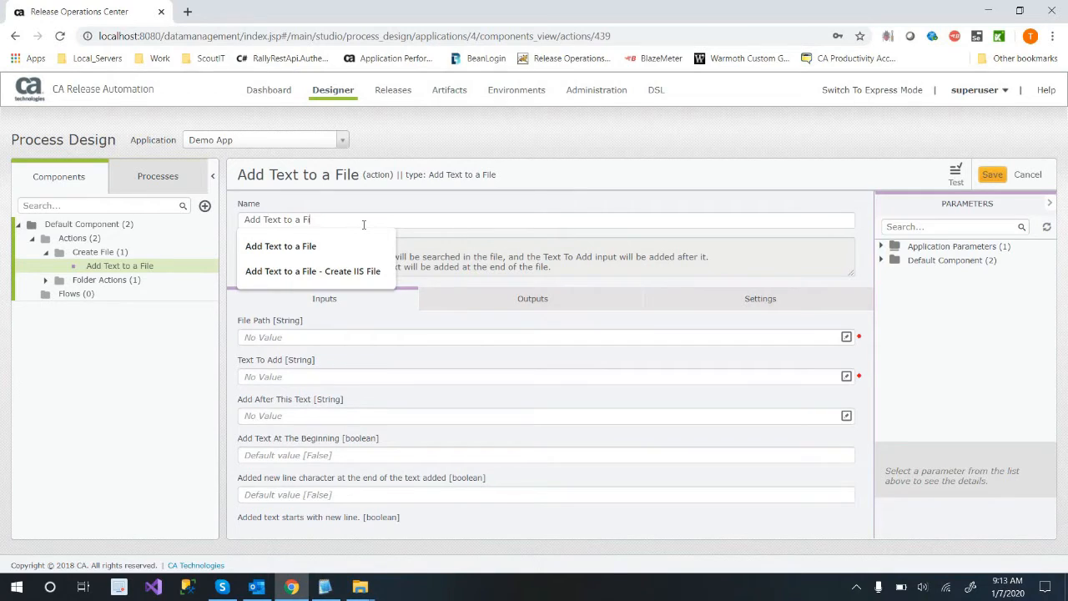
type("Craeet")
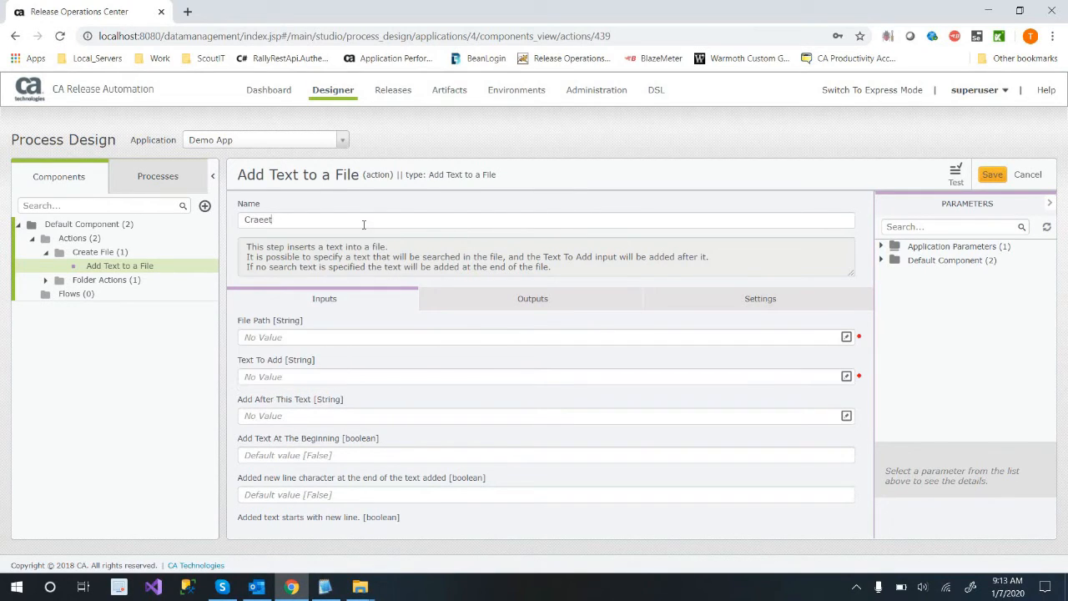
key("BackSpace")
key("BackSpace")
type("eate")
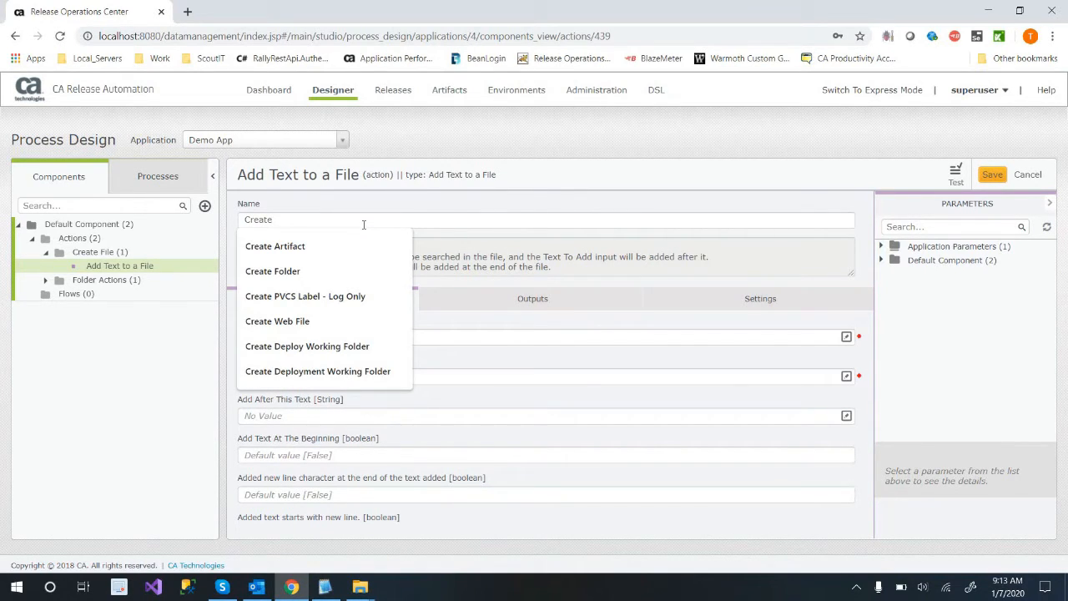
type(" a")
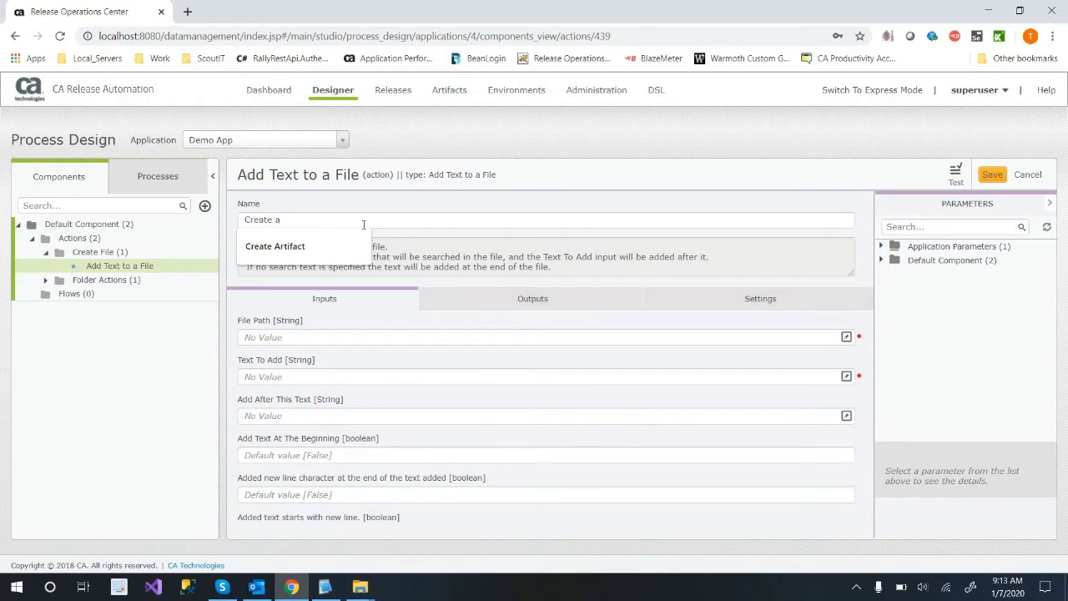
type(" webpage")
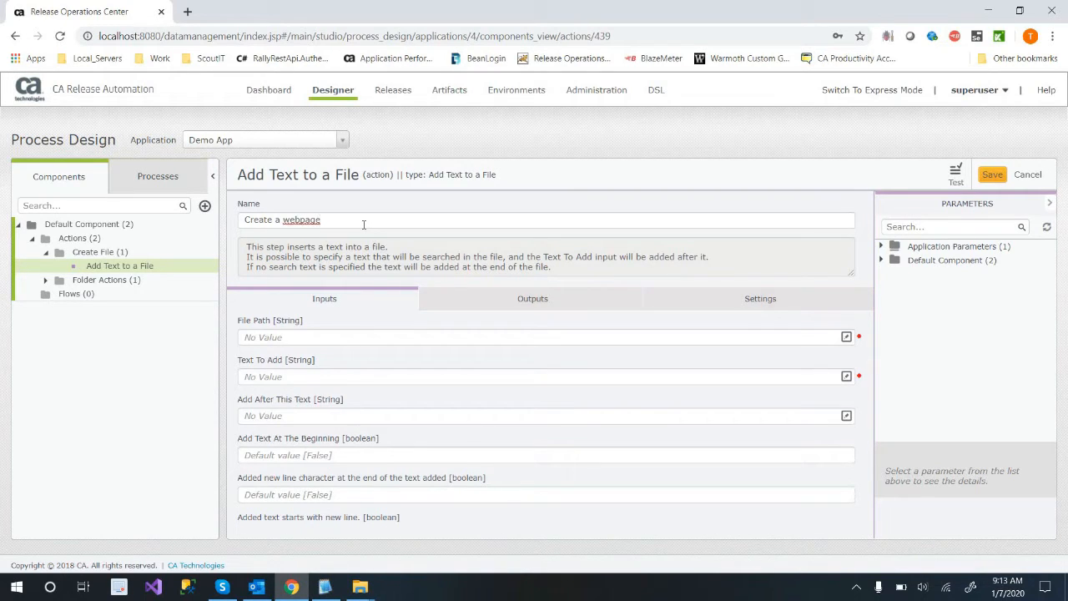
Assign the Root parameter from Folder Actions Params to the action's File Path.
left_click(359, 338)
left_click(883, 260)
left_click(895, 288)
left_click_drag(933, 302, 572, 340)
Open the expression editor for Text To Add and write an HTML skeleton with html, head and body tags, each on its own line.
left_click(495, 380)
left_click(846, 377)
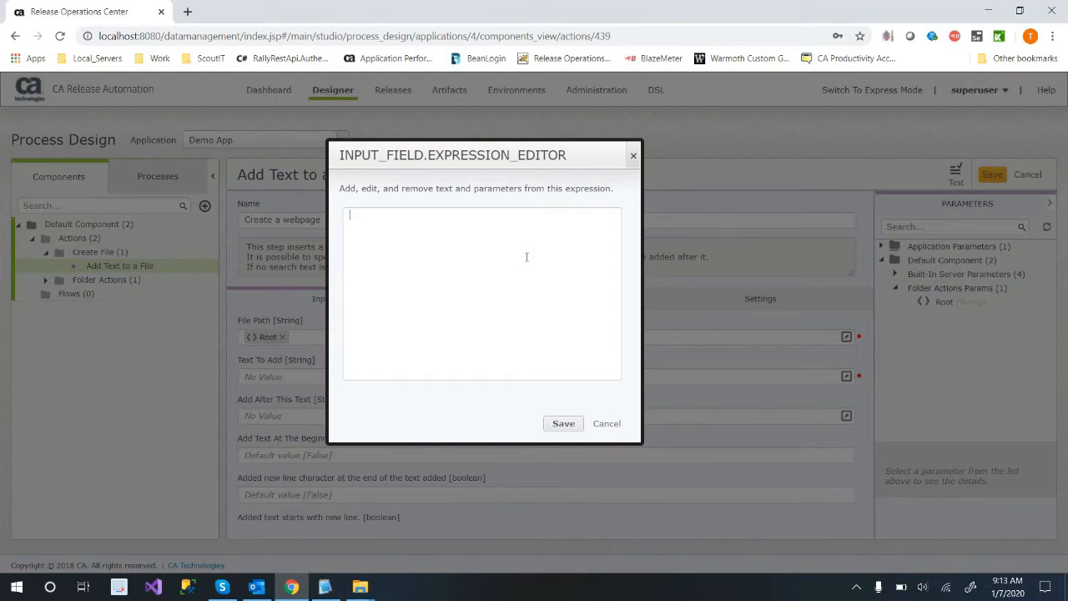
type("<html>")
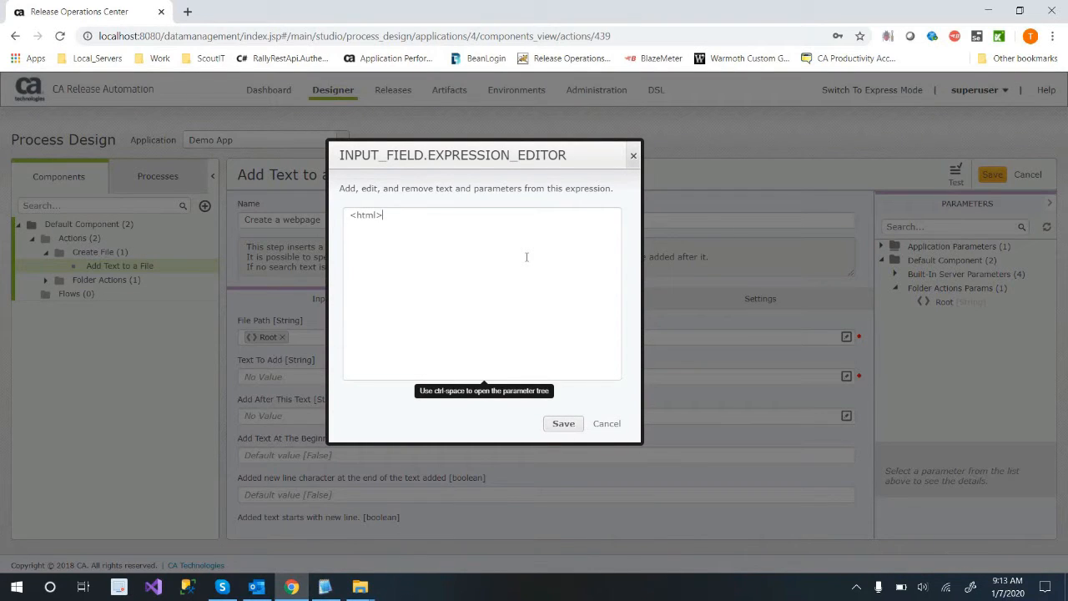
type("</ht")
type("ha")
type("ad></head")
type(">")
key("Return")
type("<body></bo")
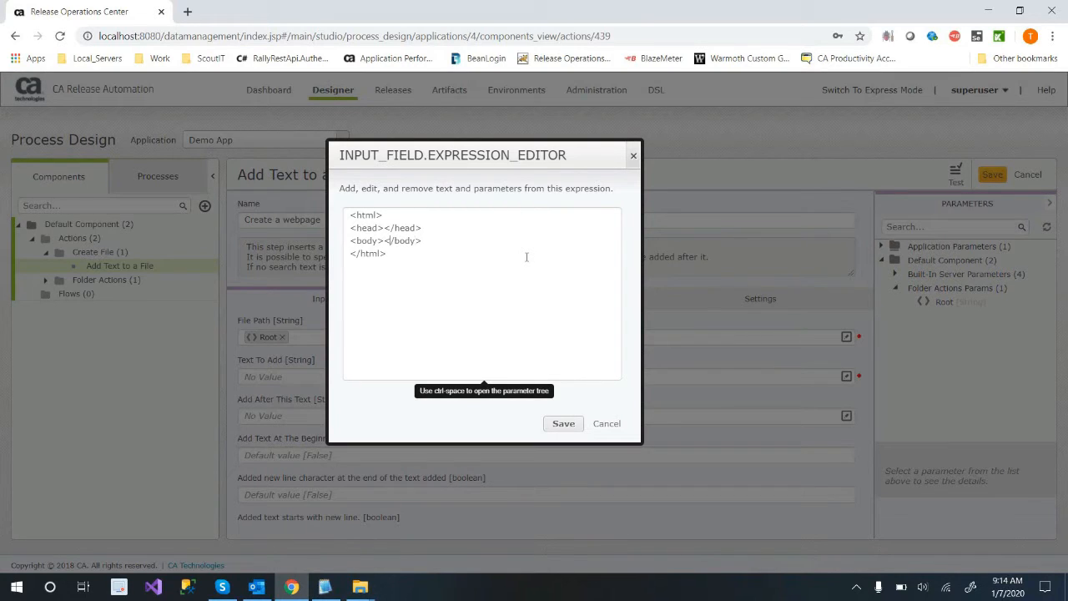
Write "This is a deployment to ... from RA!!" on its own line in the body, with the Environment Name parameter inserted after "to".
key("Return")
key("Return")
key("Up")
type("This is a deployment")
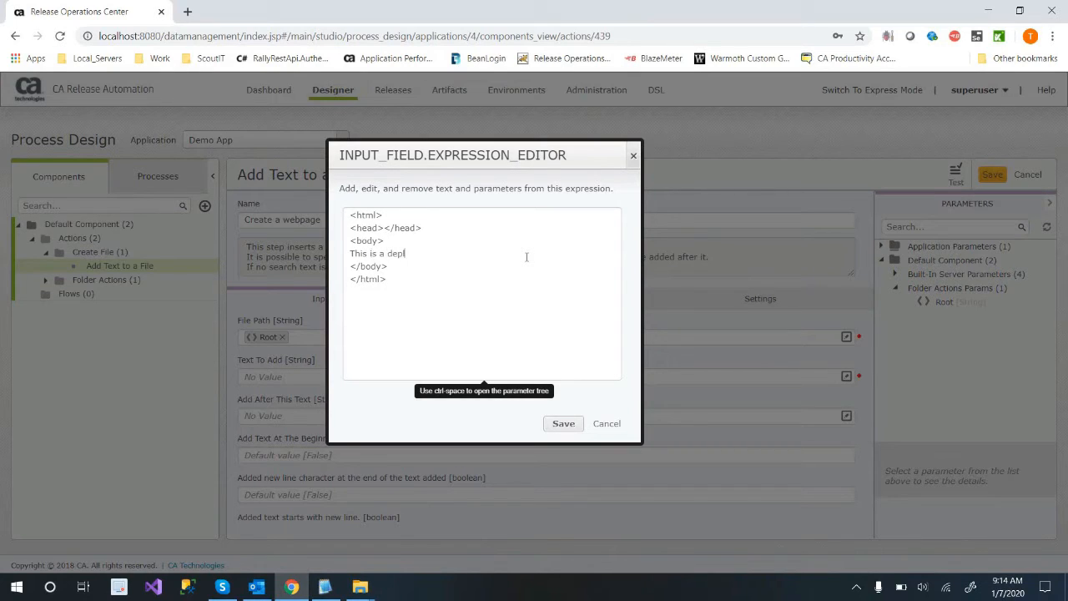
key("ctrl+space")
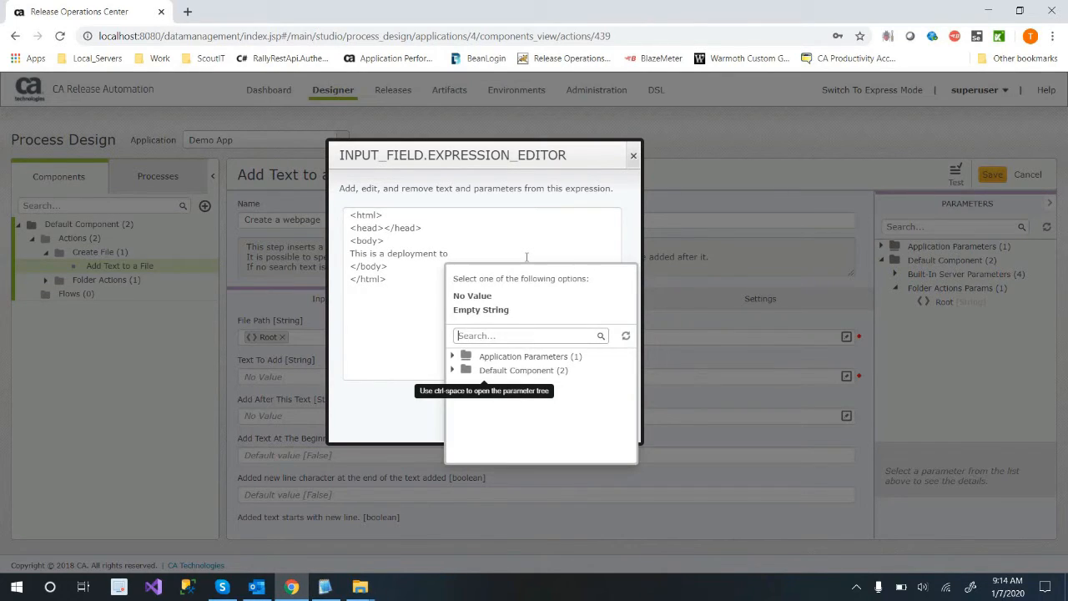
type("env")
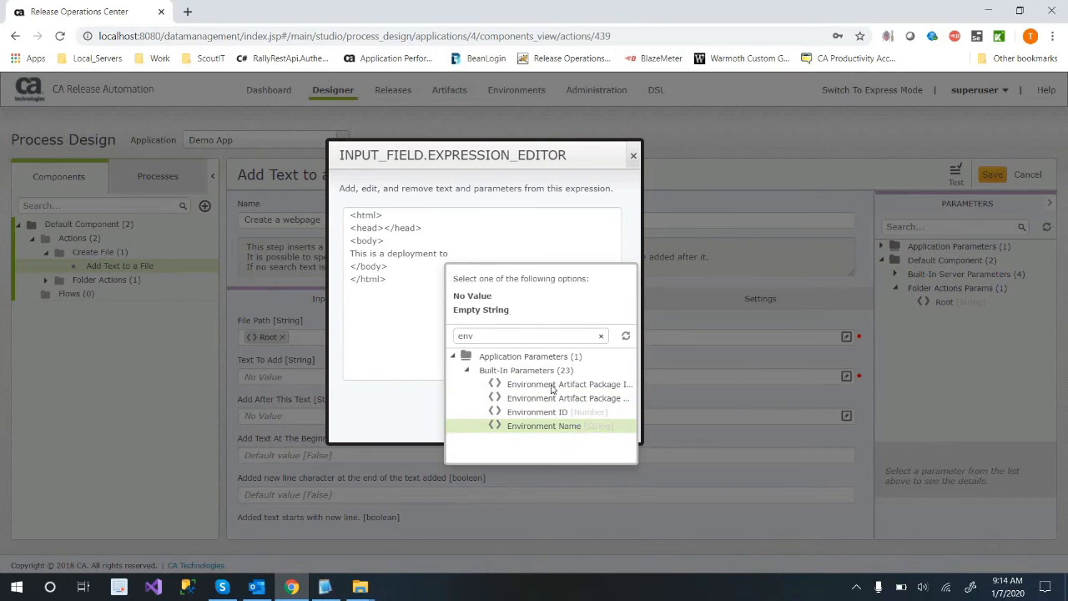
left_click(575, 426)
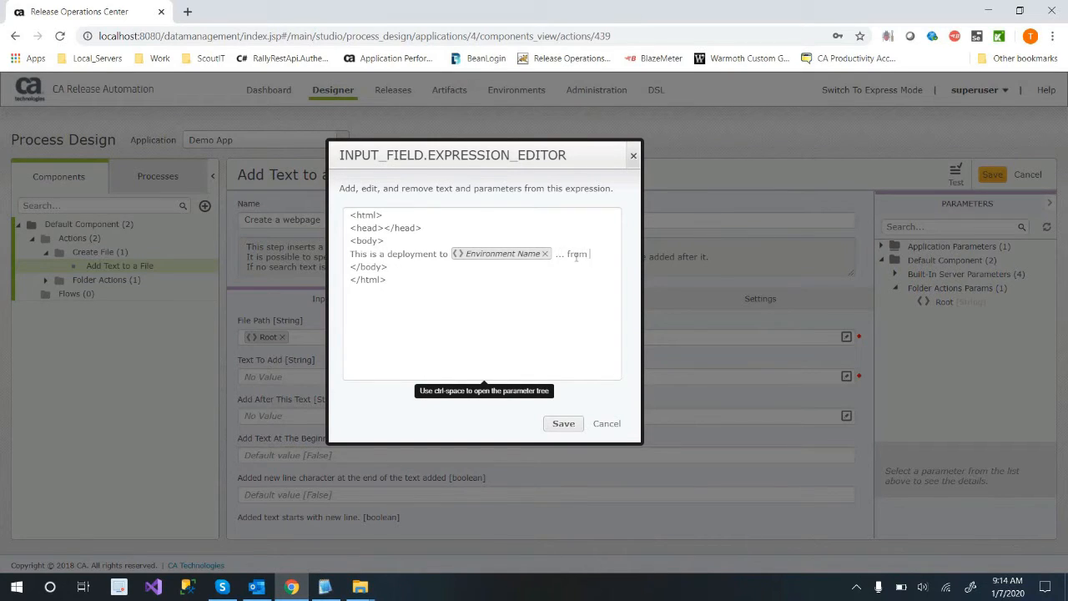
type("... from RA!!")
Insert the built-in Job Start Time parameter on a new line below the deployment sentence.
key("Return")
key("ctrl+space")
type("date")
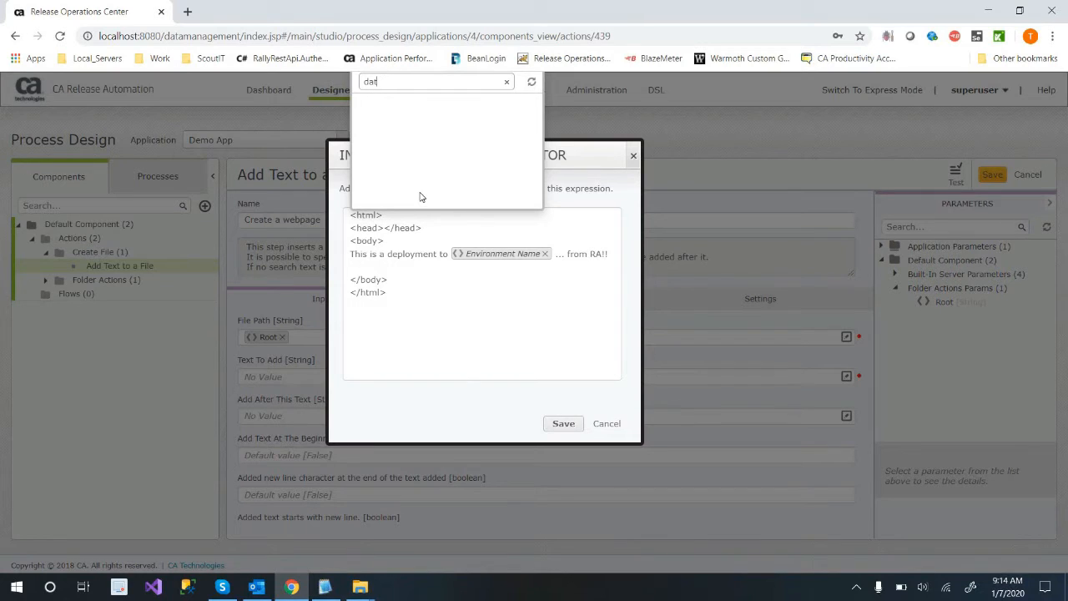
key("BackSpace")
key("BackSpace")
key("BackSpace")
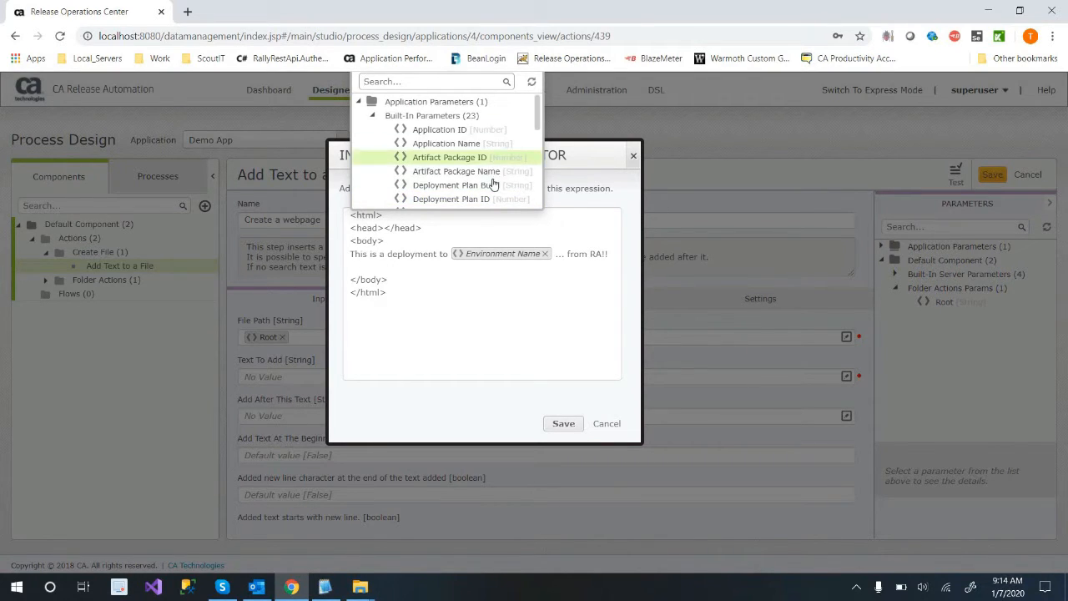
scroll(489, 184, "down", 1)
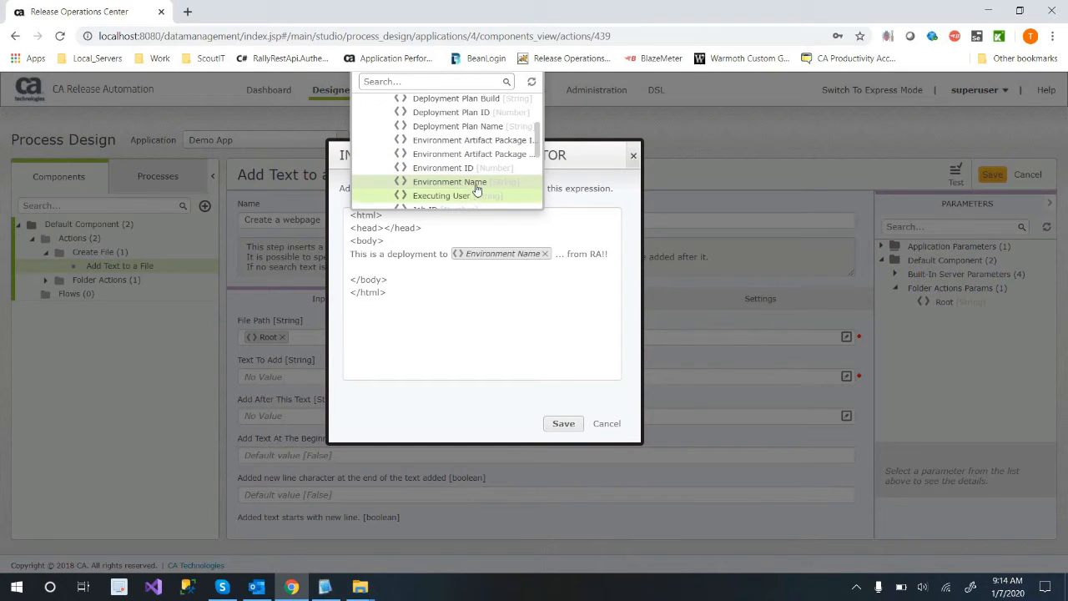
scroll(486, 179, "down", 1)
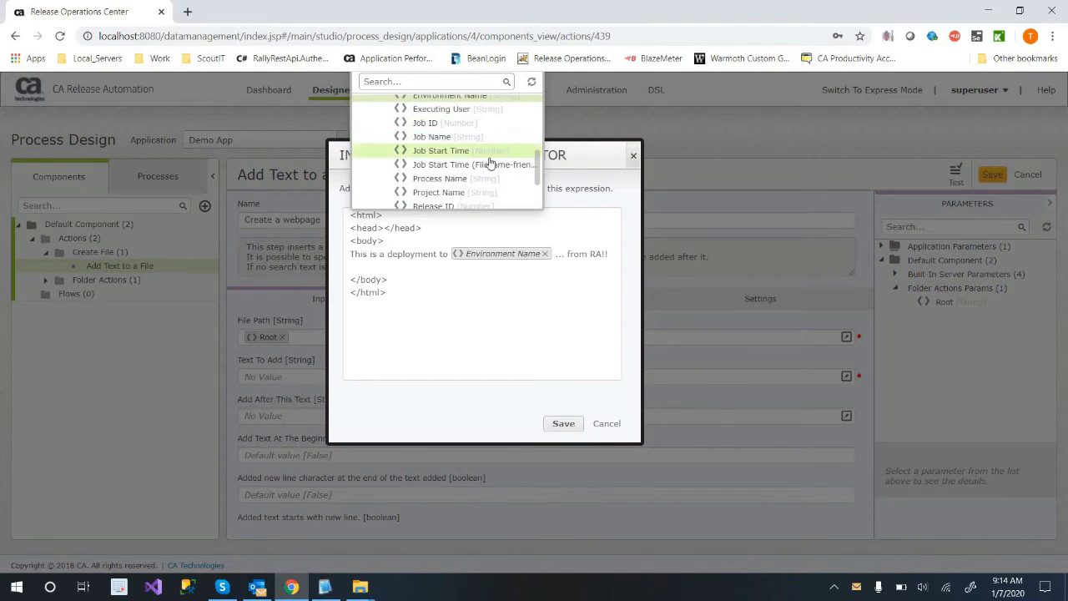
left_click(489, 151)
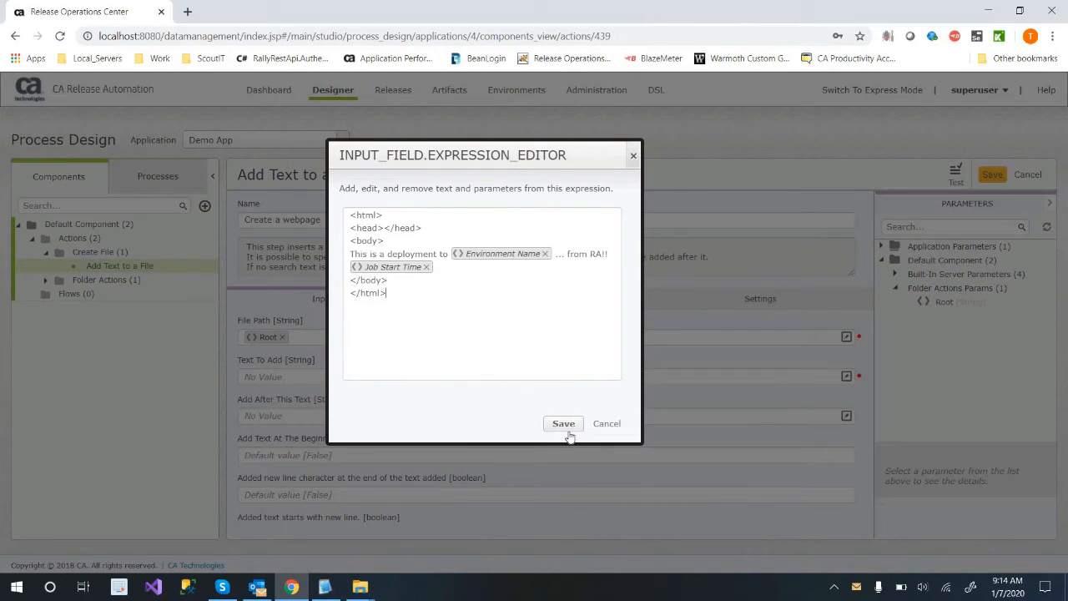
Add a <br> line and an "at:" line between the deployment sentence and the Job Start Time parameter.
left_click(620, 256)
key("Return")
type("<br>")
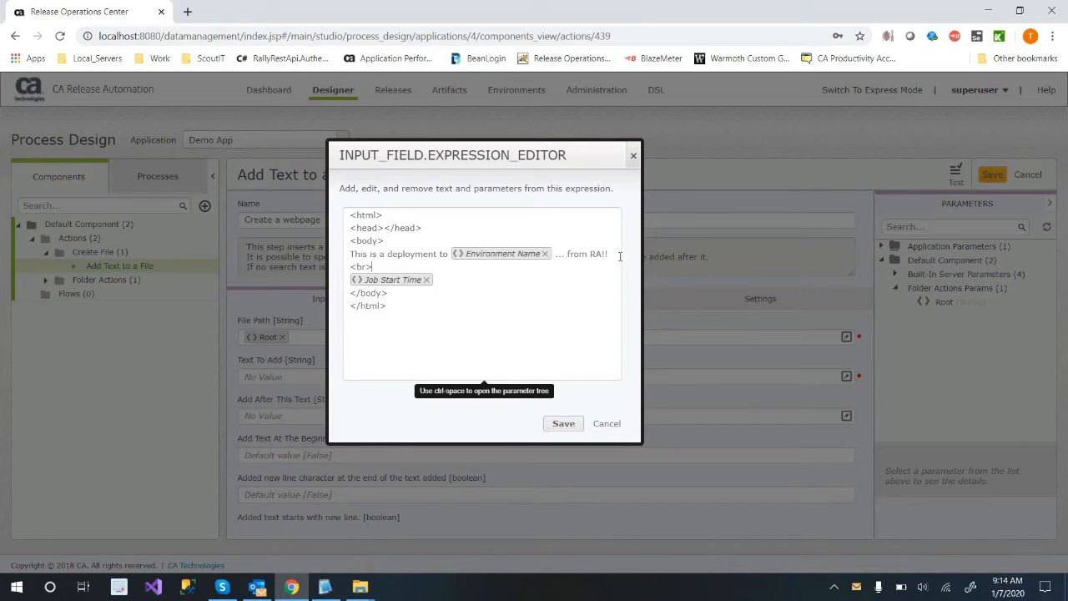
key("Return")
type("at:")
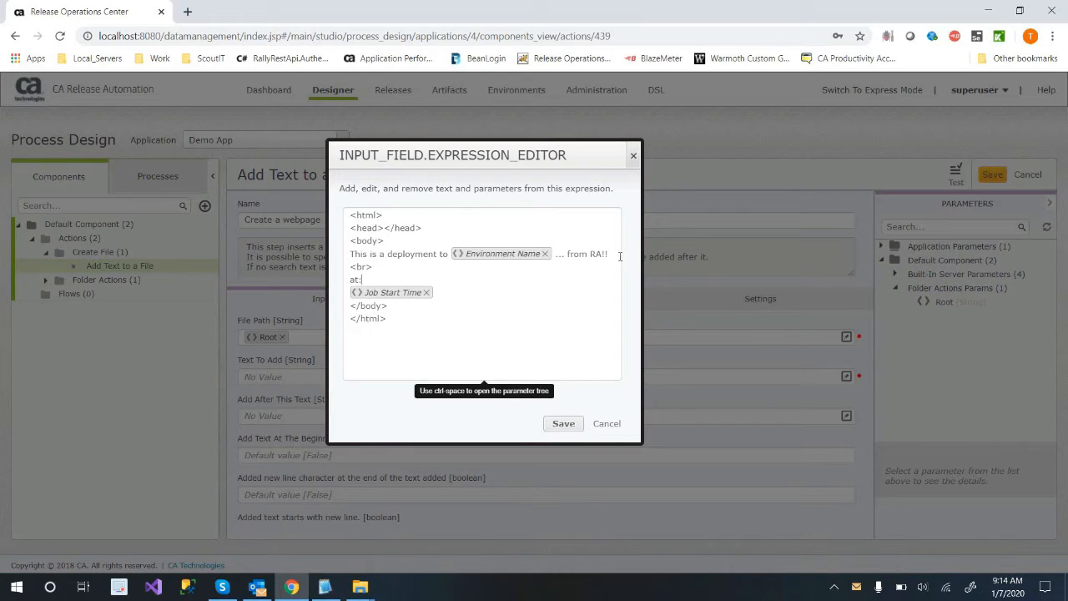
Replace Job Start Time with the Job Start Time (Filename-friendly) parameter after "at:" and widen the expression editor.
key("Delete")
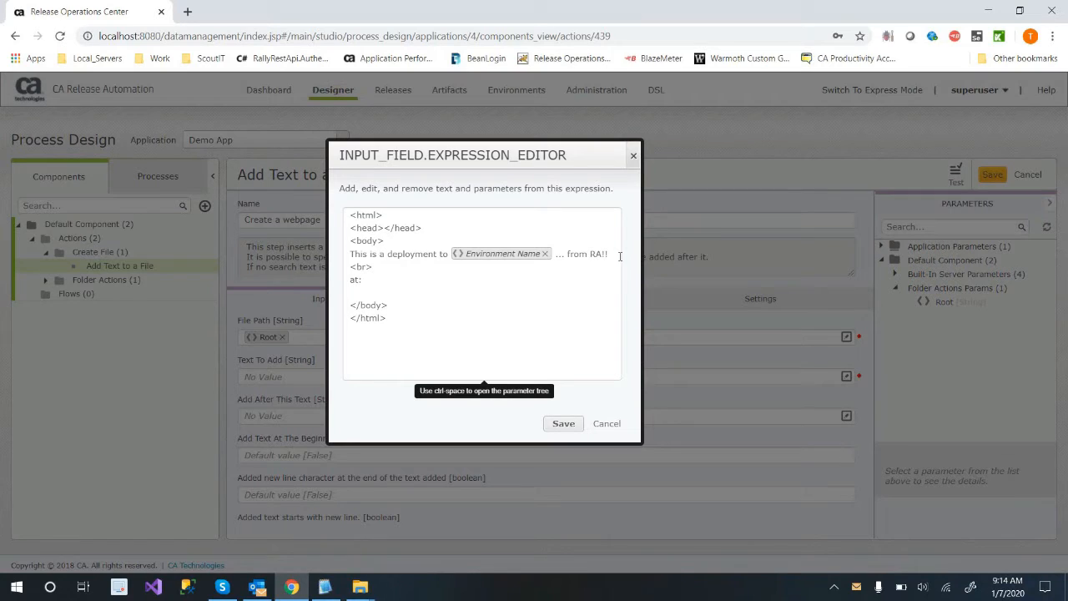
key("ctrl+space")
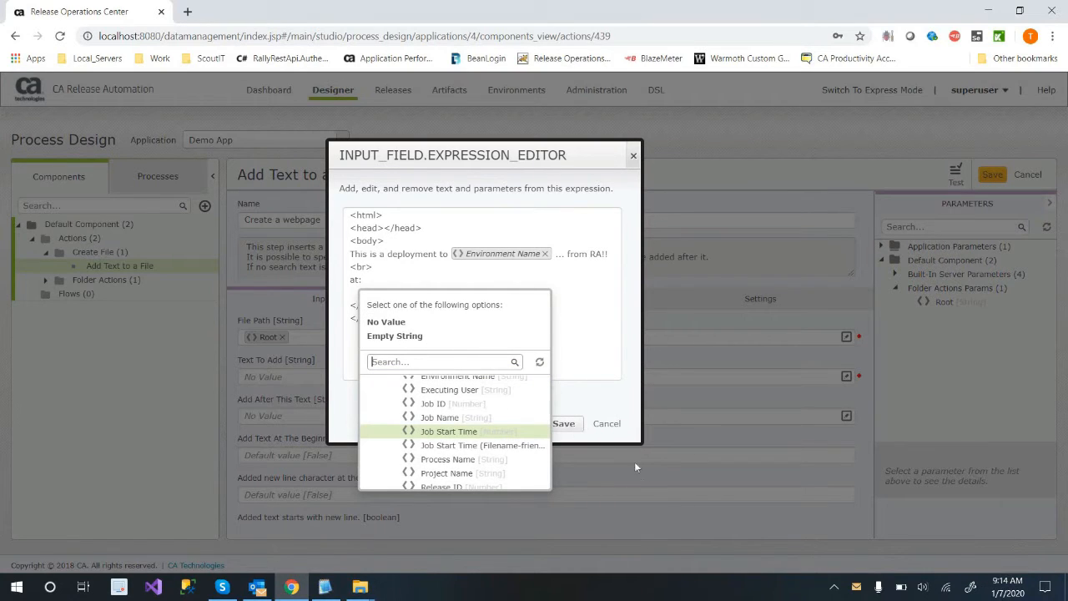
left_click(484, 444)
left_click(464, 332)
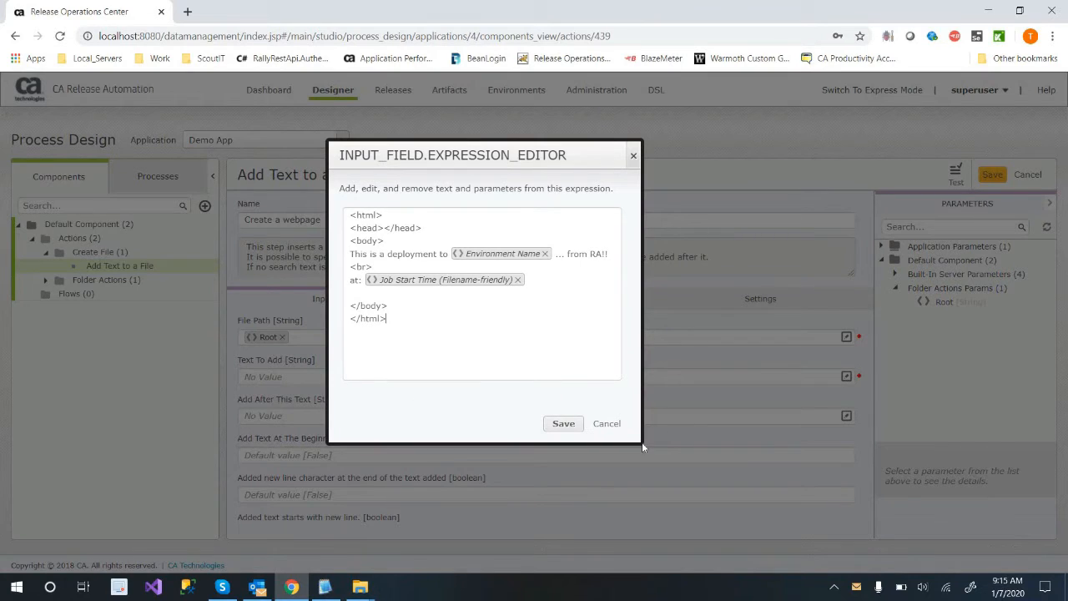
left_click_drag(639, 438, 898, 435)
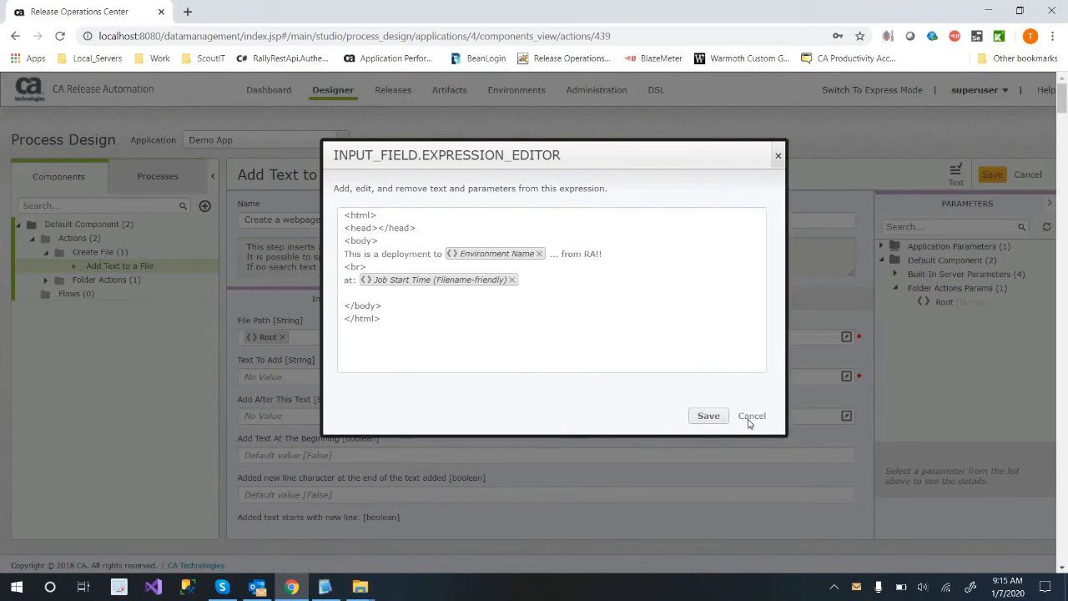
key("Left")
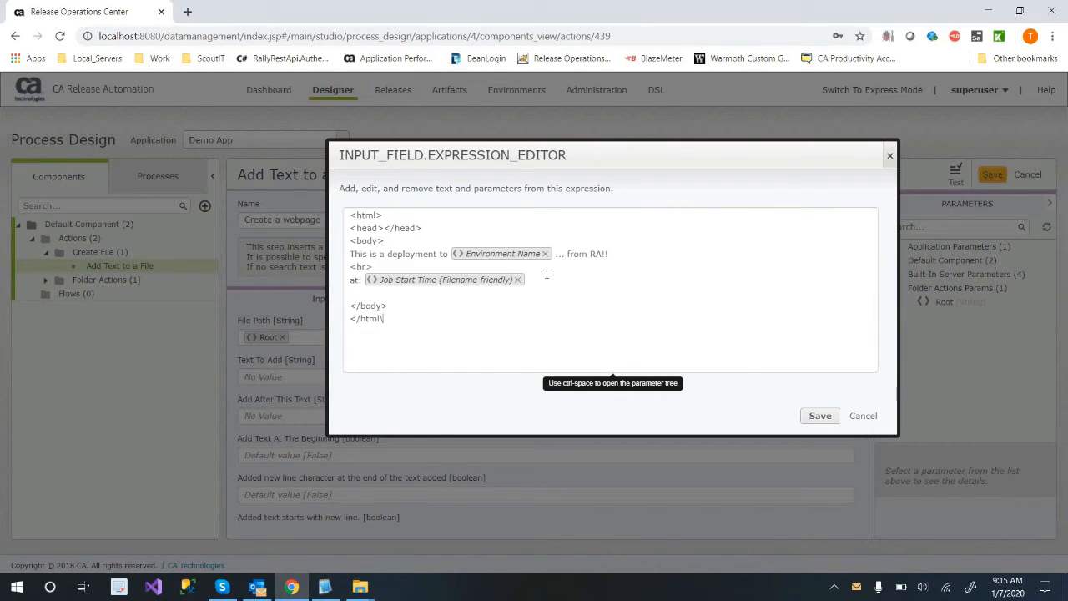
Complete the closing </html> tag, save the expression, and set Create File If Not Exist to true.
type(">")
left_click(818, 417)
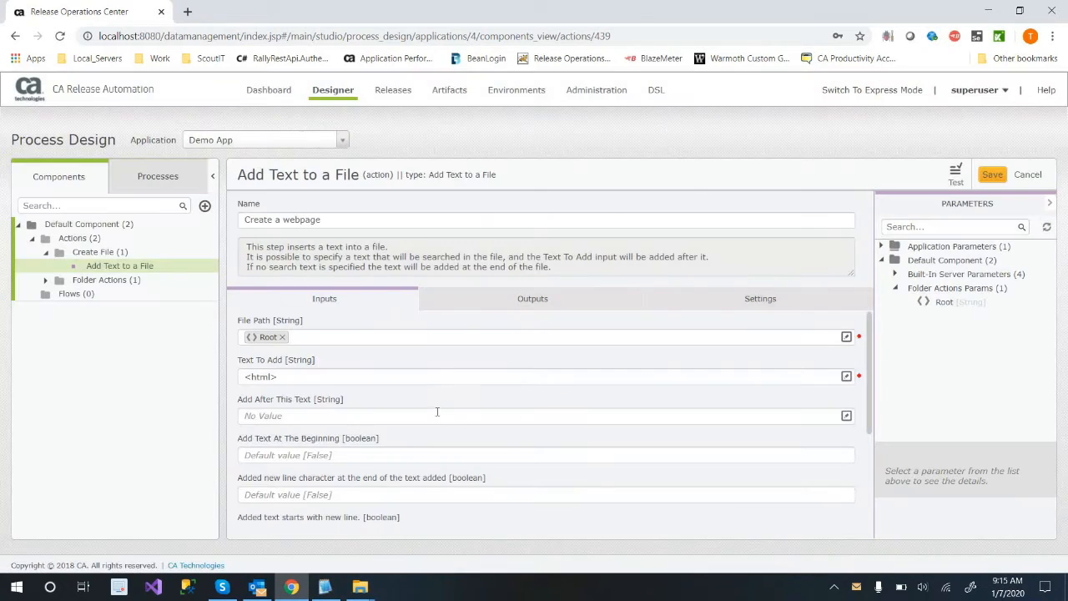
scroll(390, 433, "down", 2)
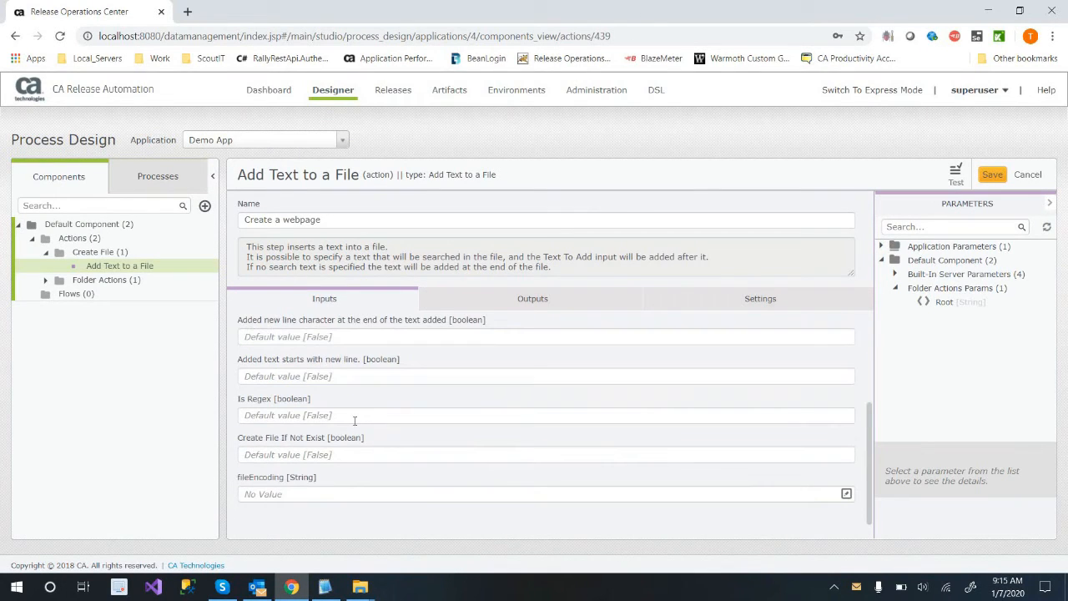
left_click(322, 454)
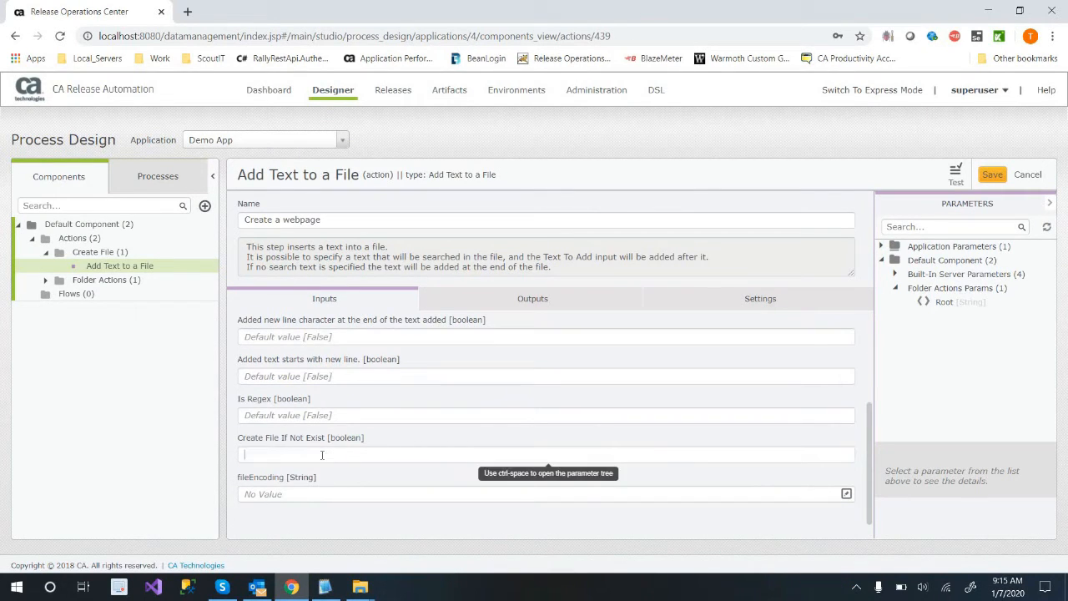
type("true")
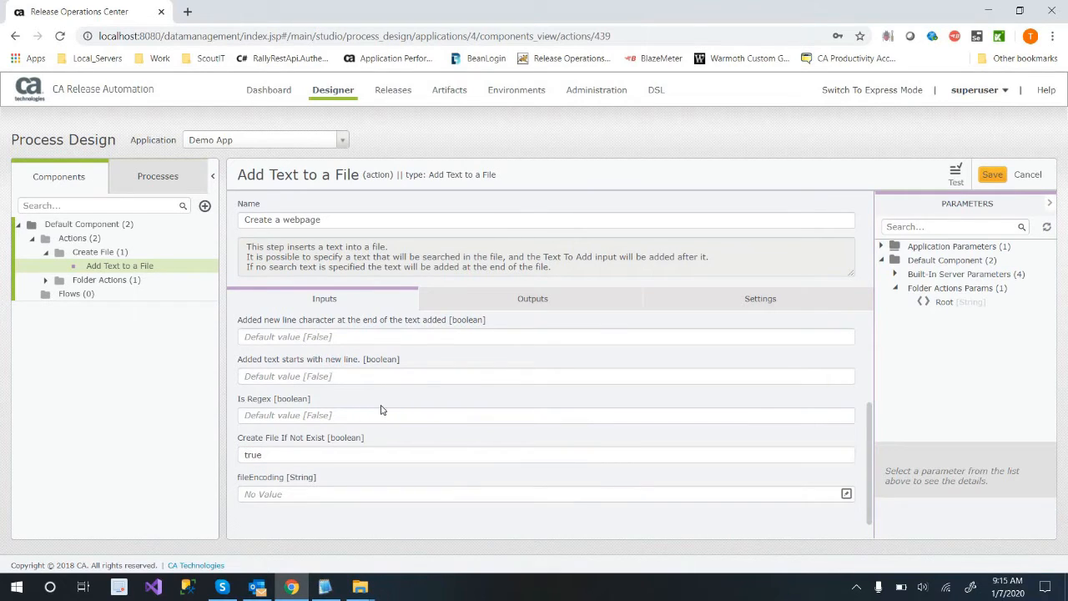
Append the file name helloFromRA.txt after the Root parameter in the action's File Path.
scroll(392, 359, "up", 2)
left_click(387, 331)
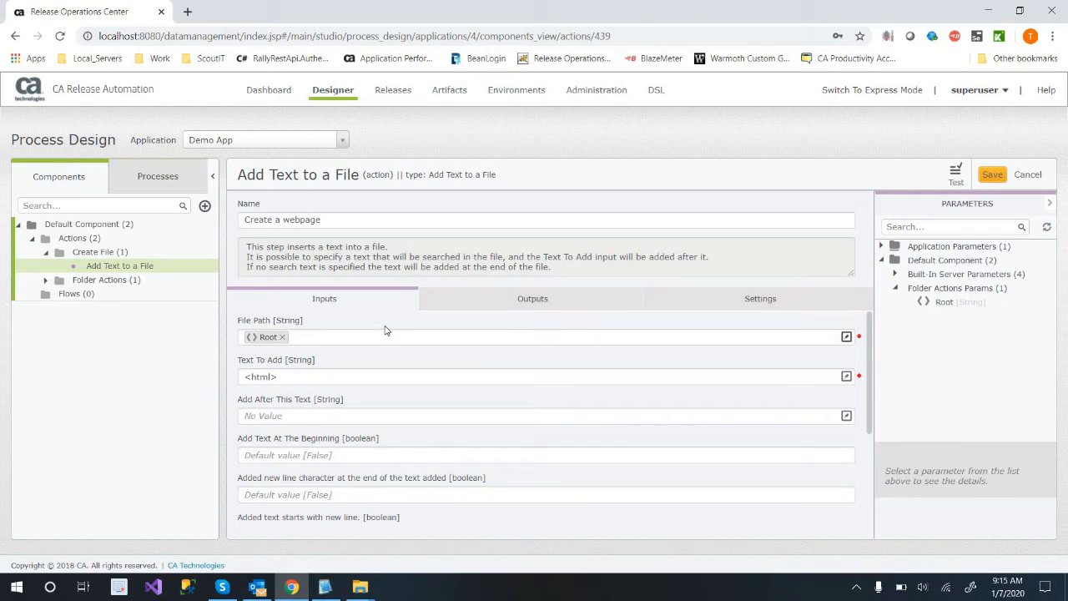
type("helloFromRA.txt")
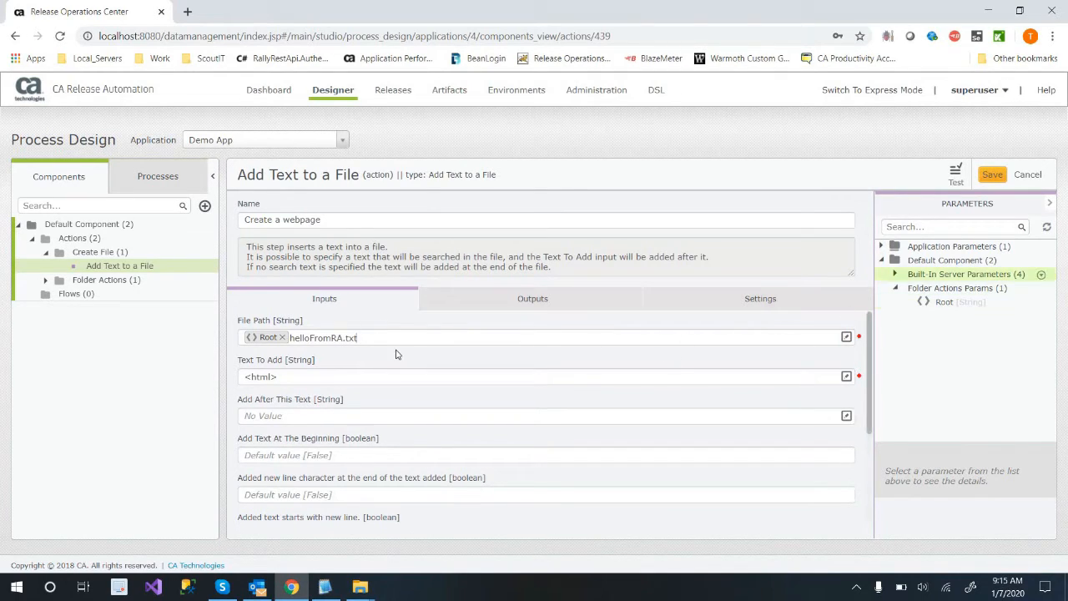
Copy the file name from File Path and start a new String parameter named SitePageName in Folder Actions Params.
left_click_drag(389, 337, 290, 340)
key("ctrl+c")
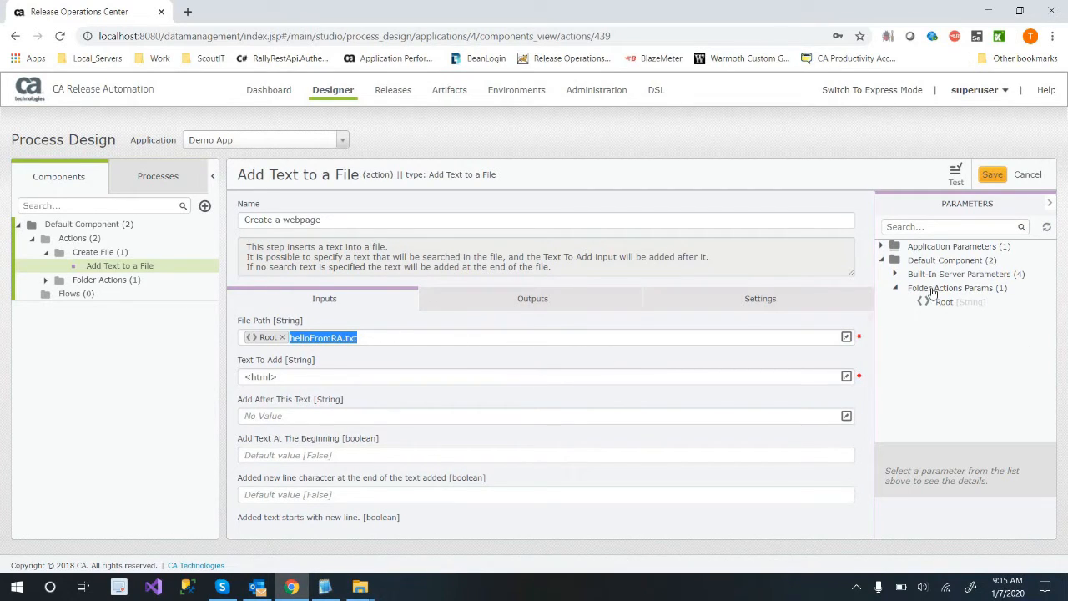
left_click(1040, 289)
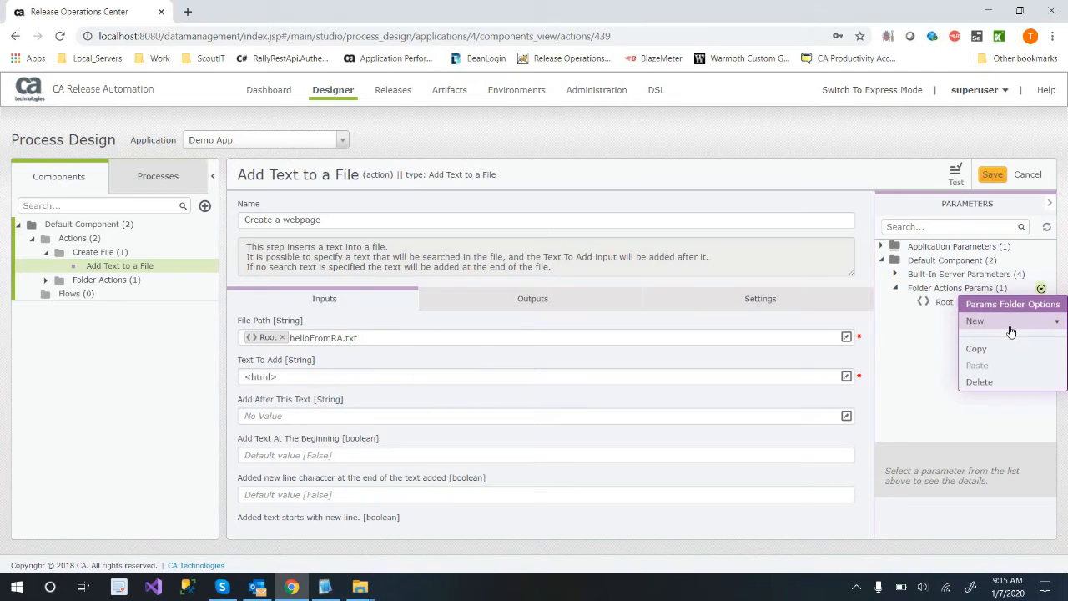
left_click(1004, 338)
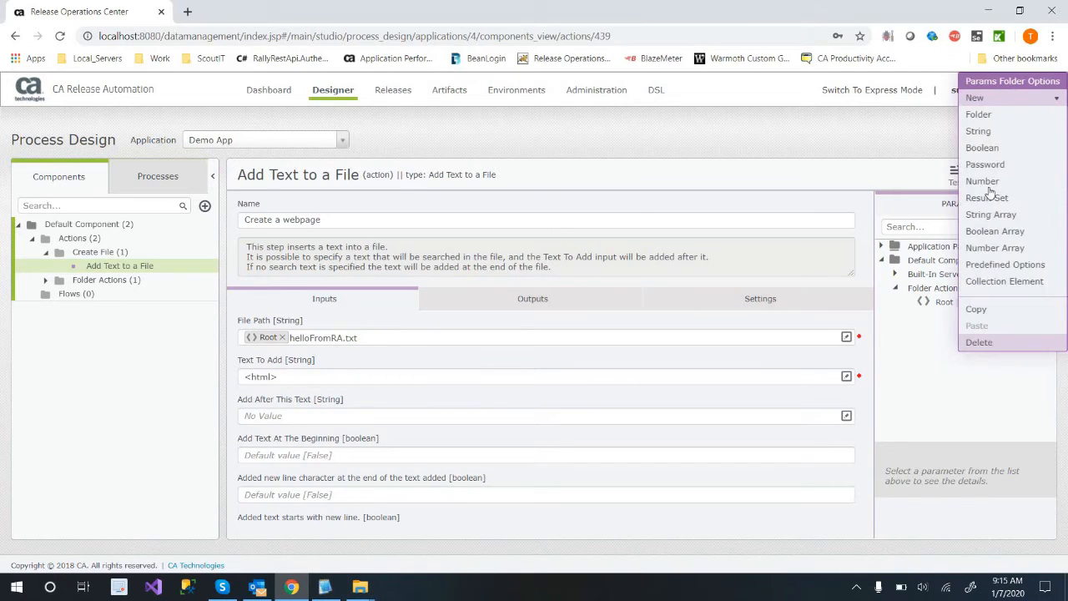
left_click(989, 133)
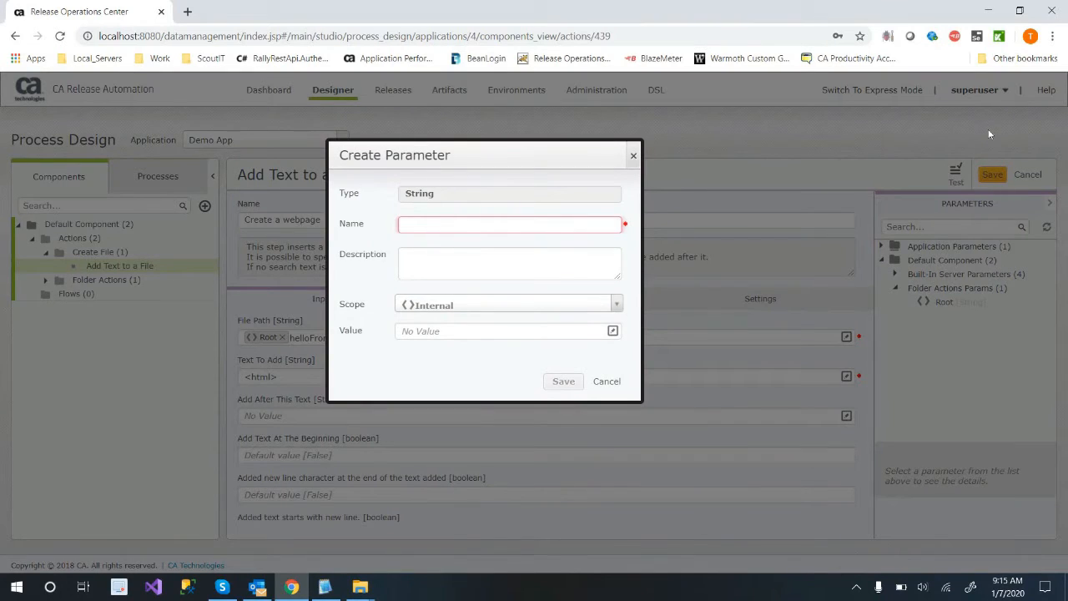
type("Page")
key("BackSpace")
key("BackSpace")
key("BackSpace")
key("BackSpace")
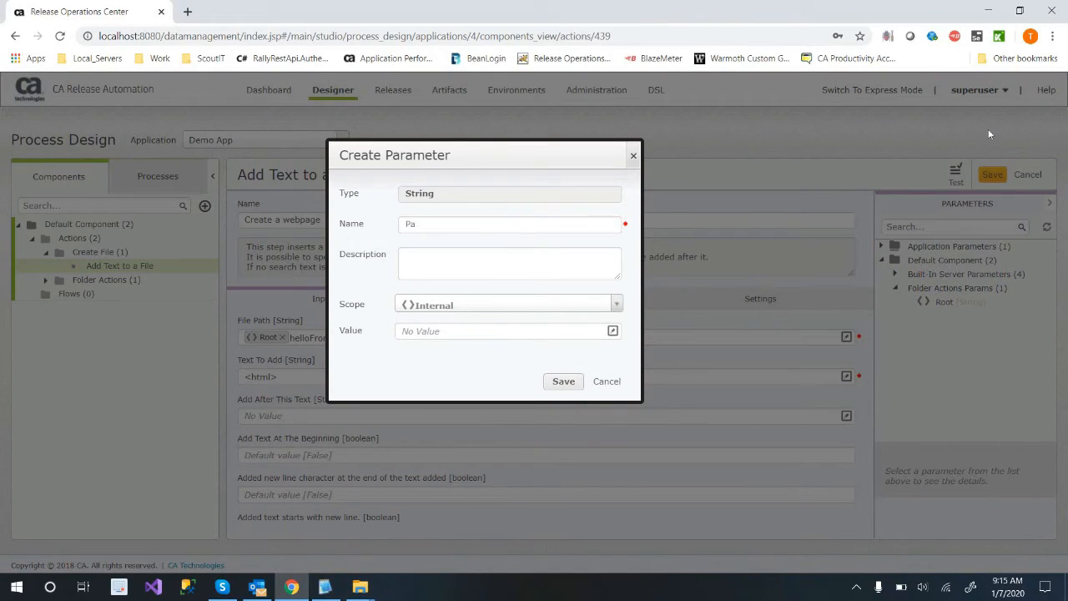
type("SitePagename")
key("BackSpace")
key("BackSpace")
key("BackSpace")
type("Name")
key("Tab")
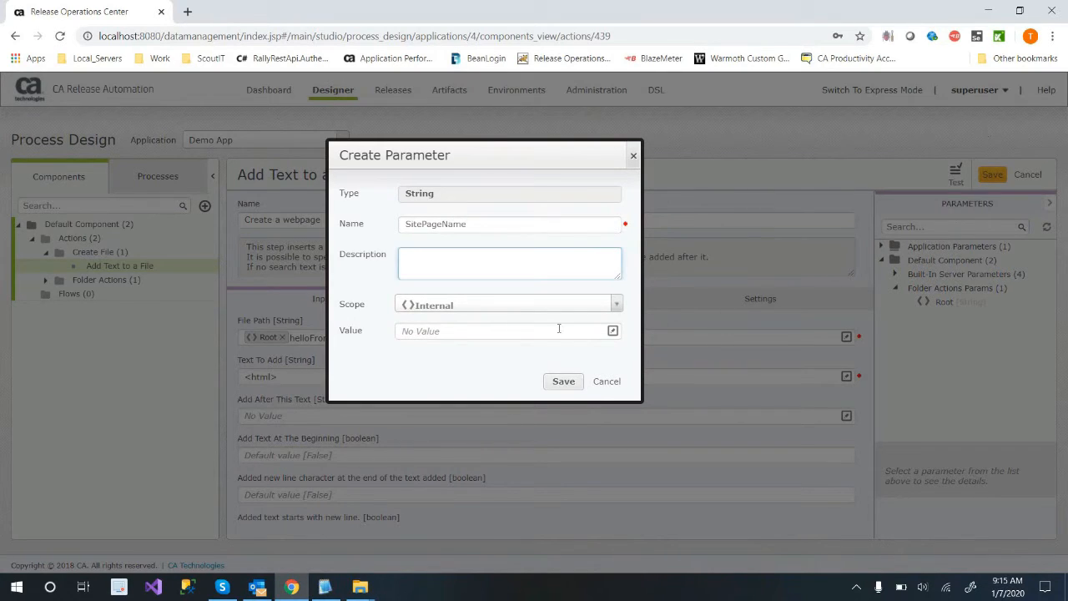
Give the SitePageName parameter the copied value helloFromRA.txt and save the parameter.
left_click(542, 333)
key("ctrl+v")
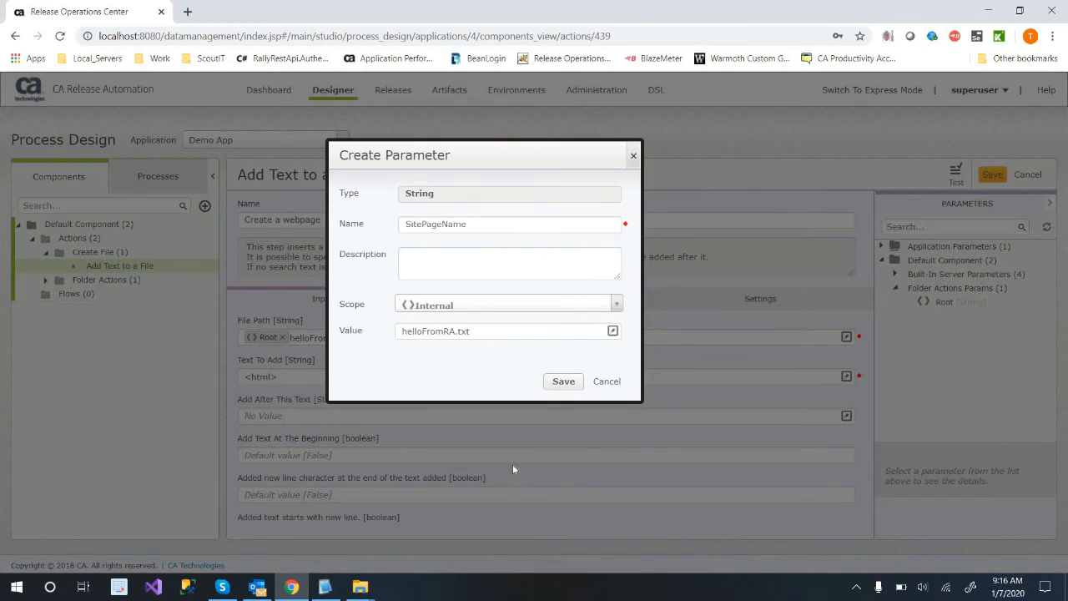
key("Return")
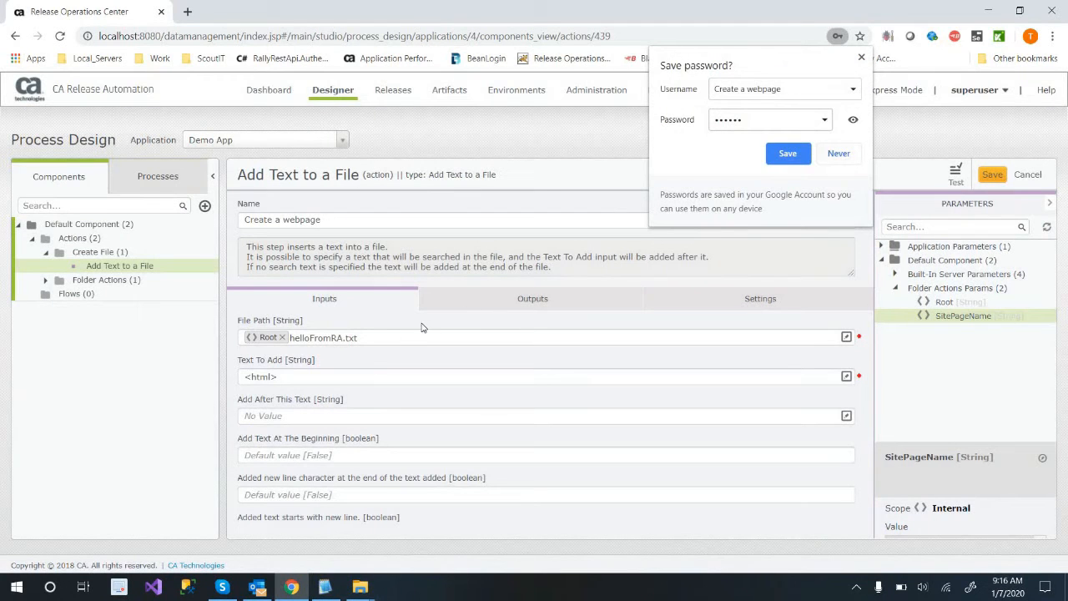
Replace the literal file name in File Path with the SitePageName parameter after Root.
double_click(397, 338)
key("BackSpace")
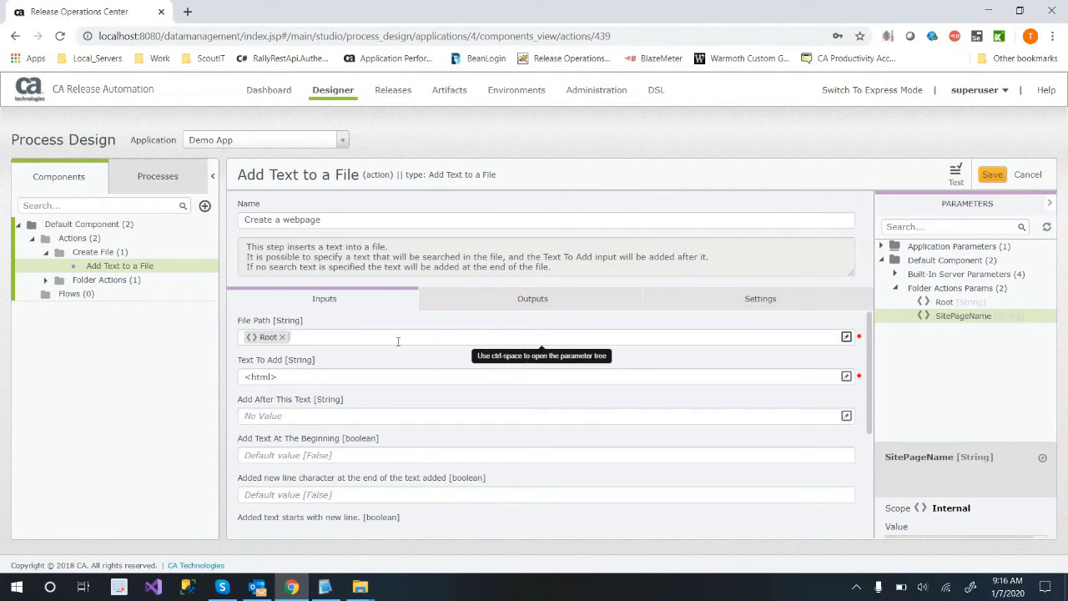
left_click_drag(928, 318, 489, 337)
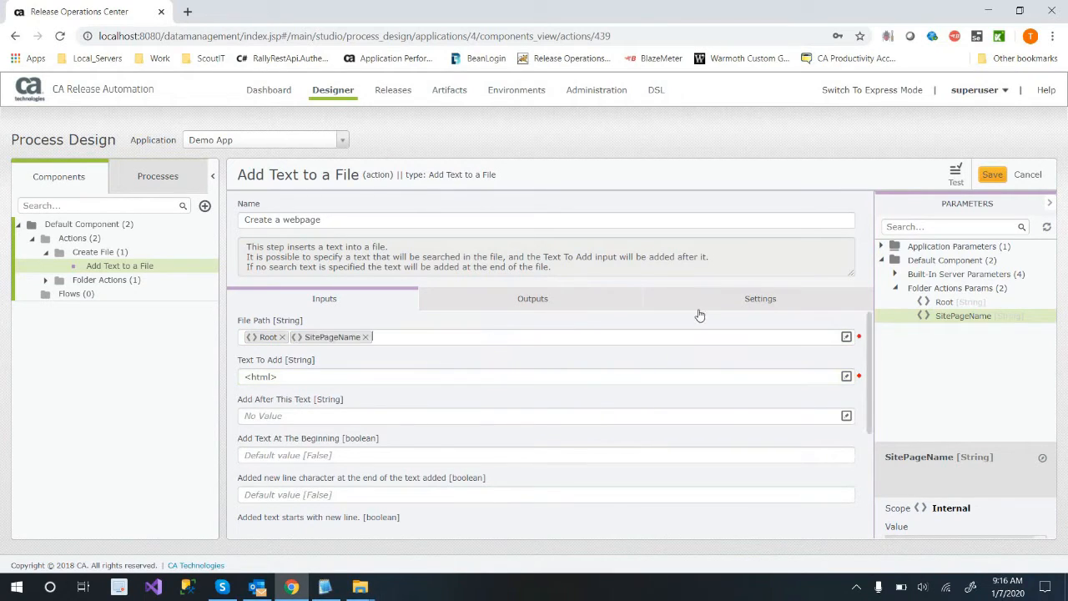
Review the Root parameter and the action's outputs and settings, and save the Create a webpage action.
left_click(944, 304)
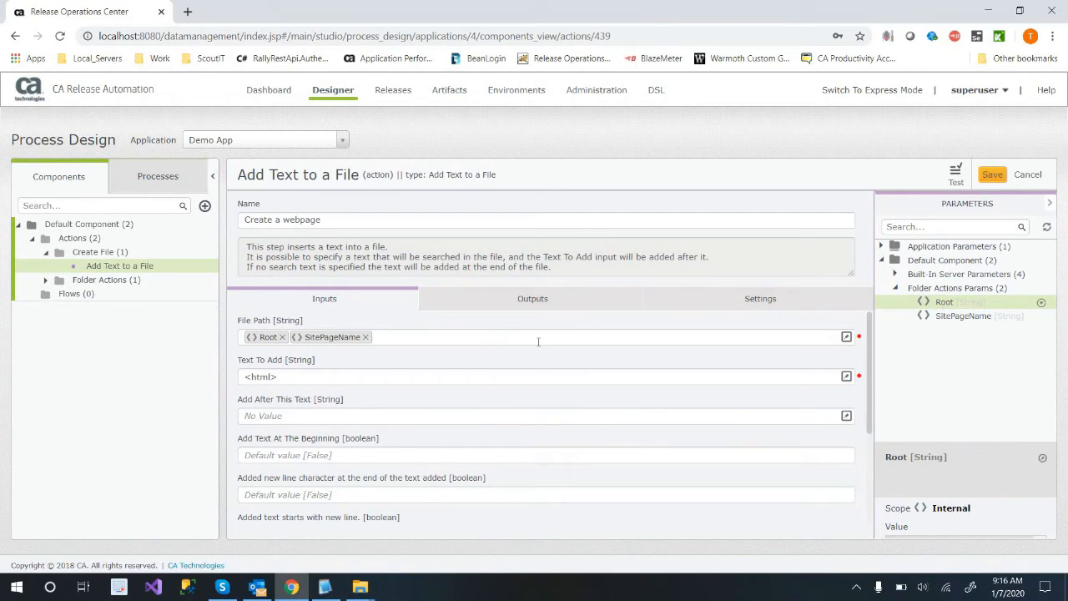
double_click(945, 303)
left_click(606, 381)
left_click(463, 302)
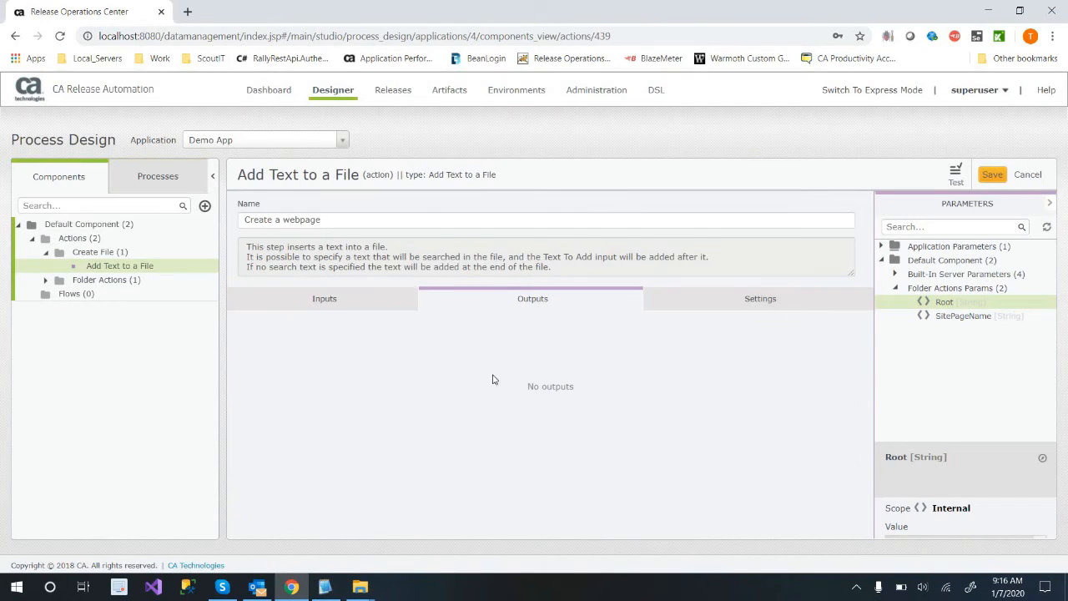
left_click(781, 309)
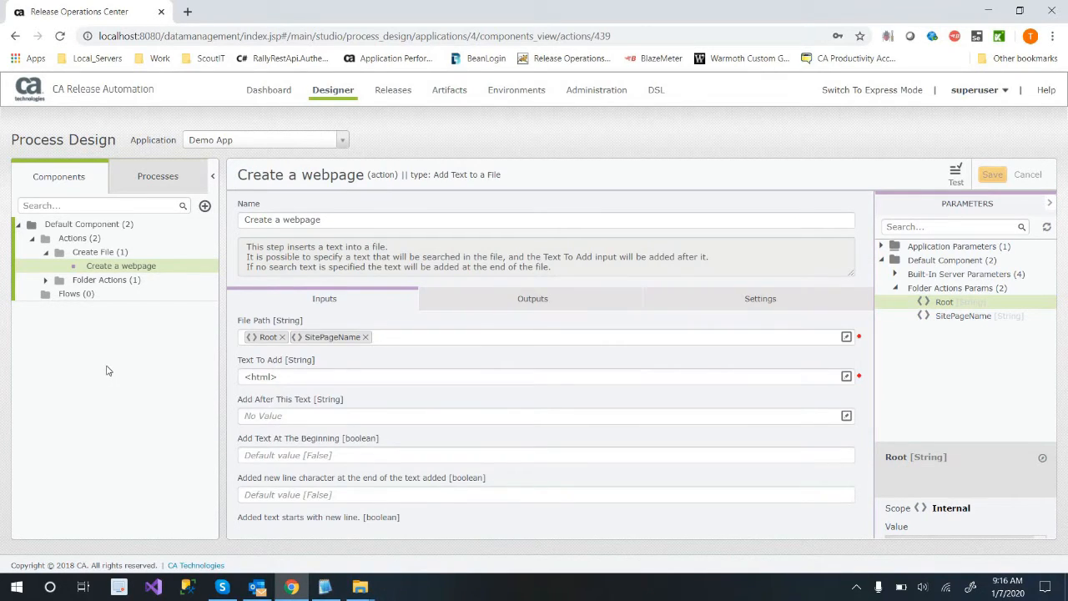
Expand Folder Actions and create a new flow named deployIIS under Flows in Default Component.
left_click(83, 280)
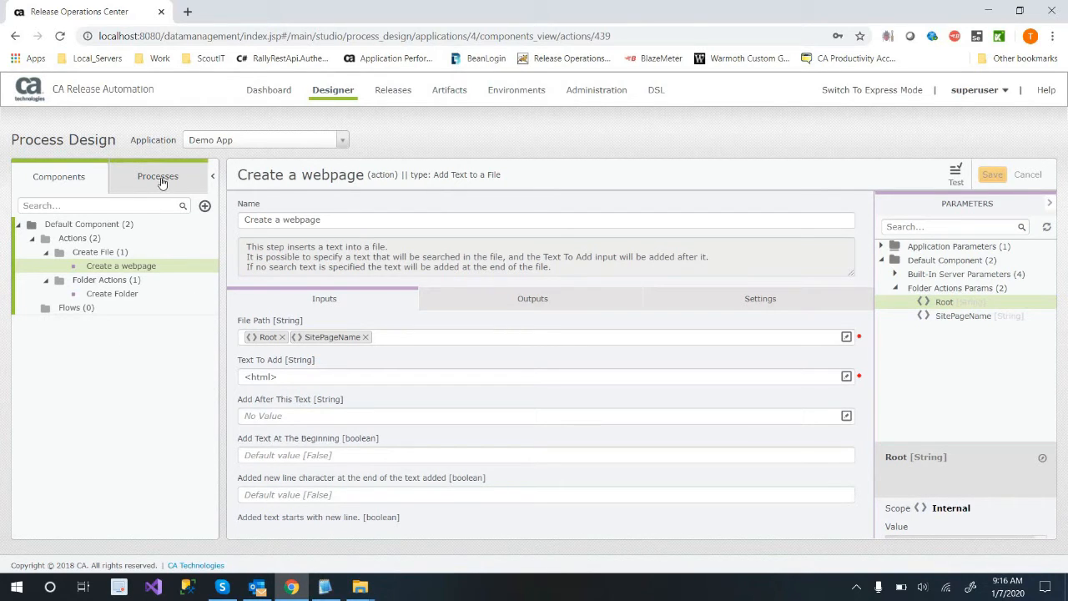
left_click(90, 311)
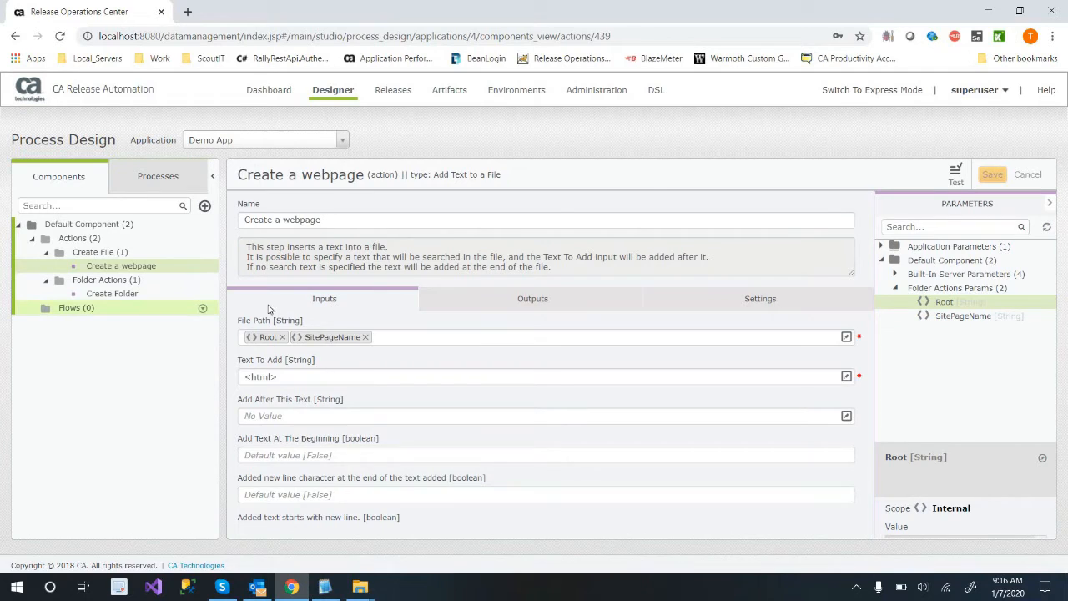
left_click(202, 309)
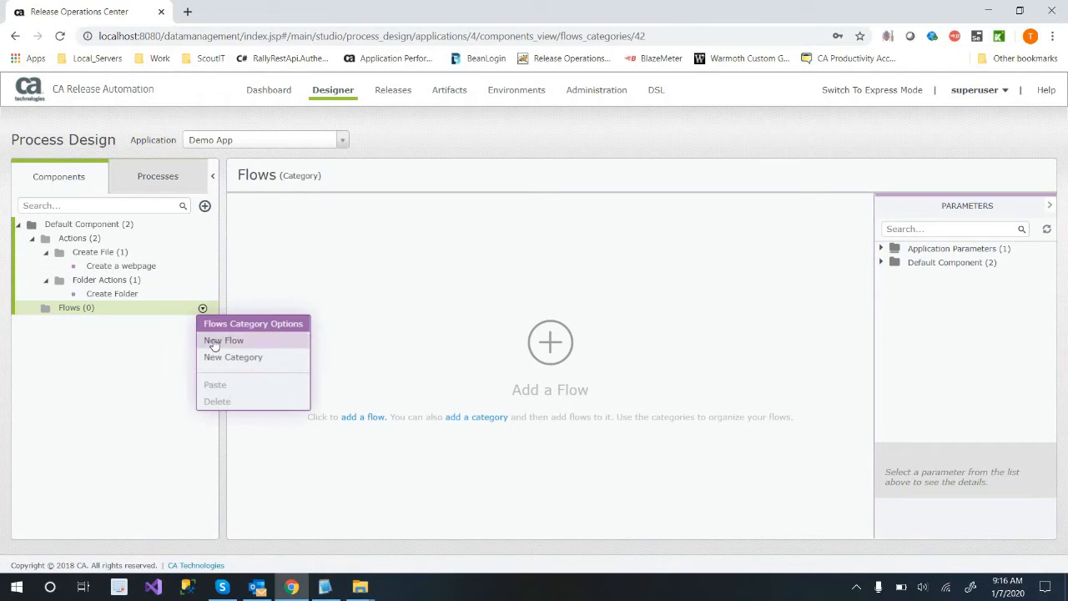
left_click(222, 340)
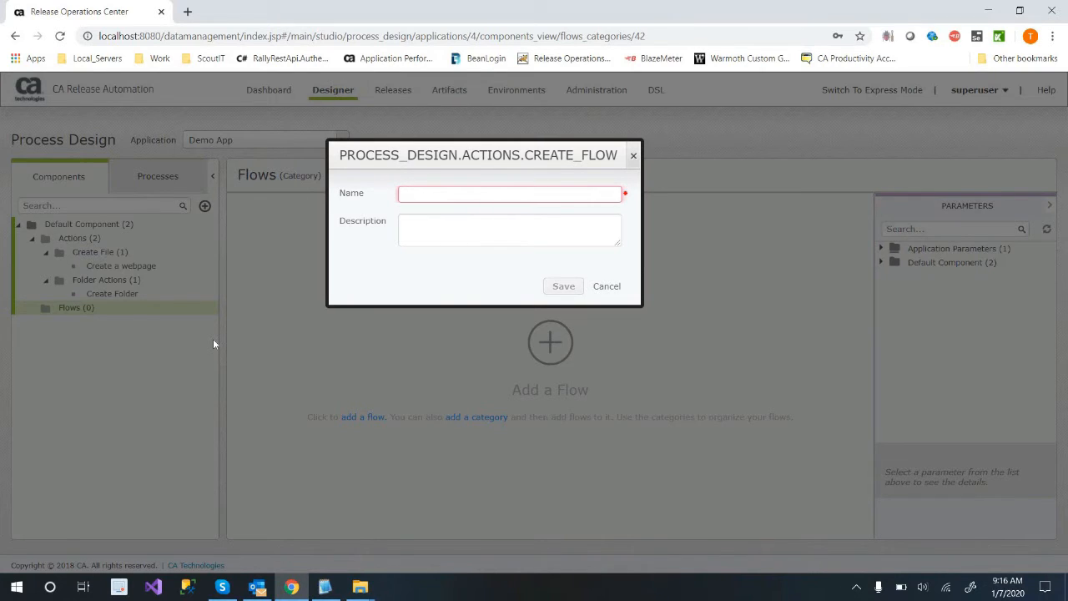
type("deployIIS")
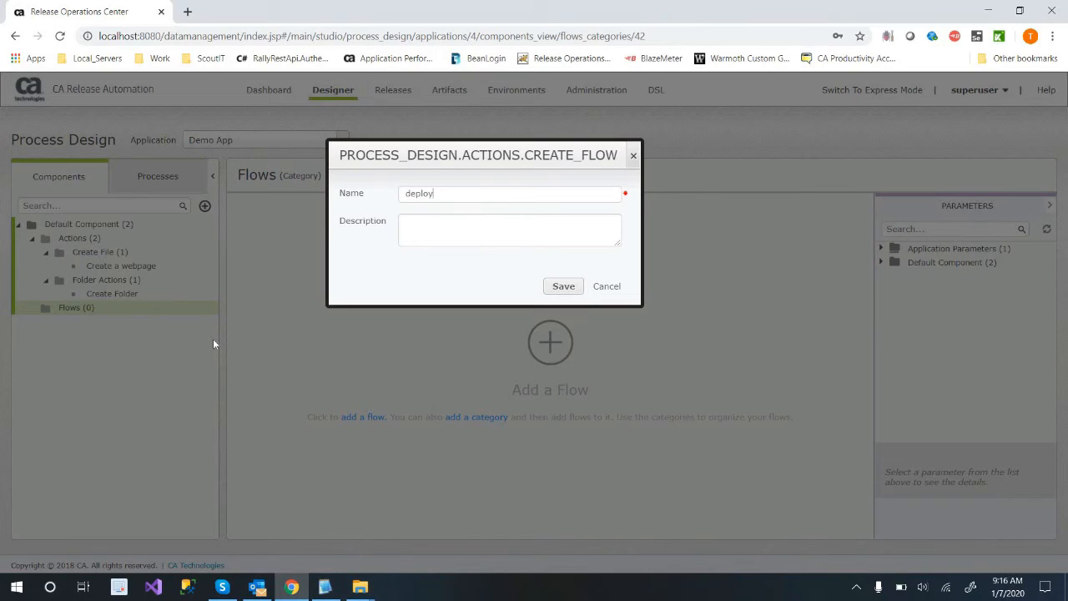
left_click(564, 286)
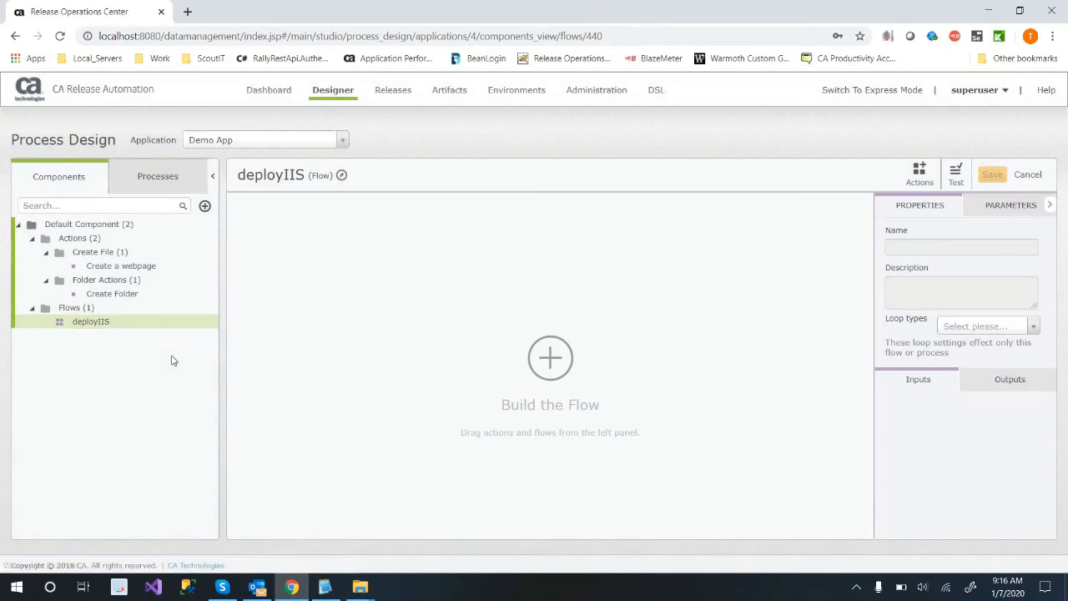
Rename the Create Folder action to Create Temp Folder and save it.
left_click(154, 300)
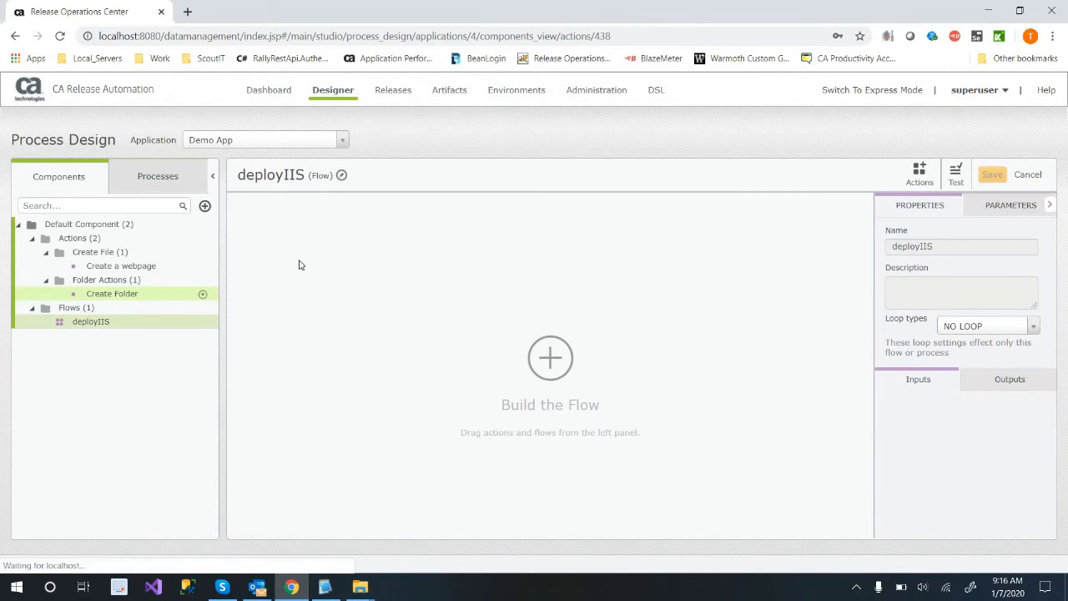
double_click(317, 221)
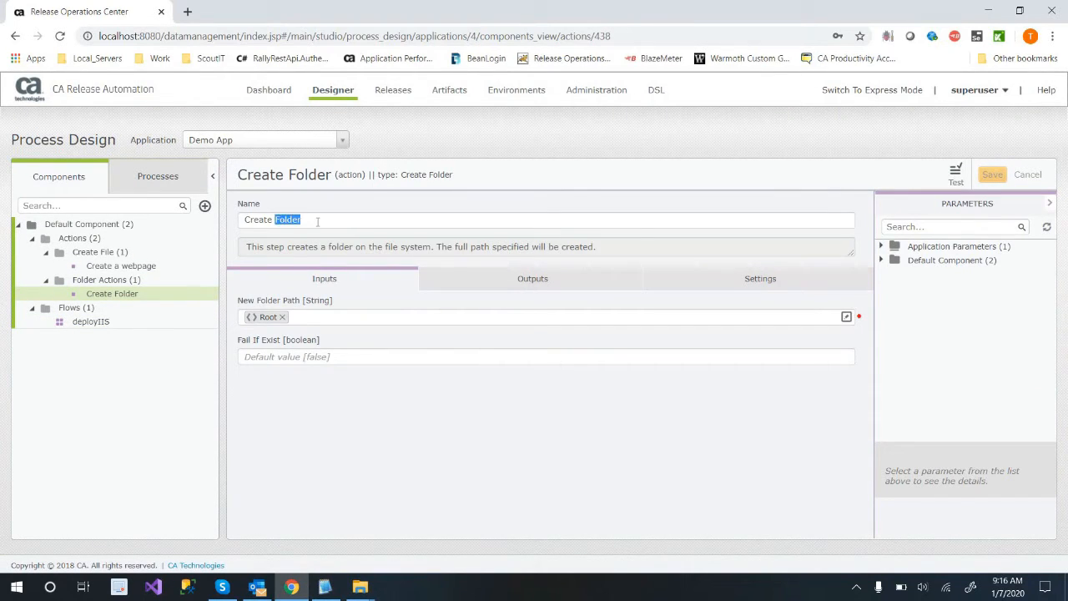
key("BackSpace")
key("BackSpace")
key("BackSpace")
key("BackSpace")
key("BackSpace")
key("BackSpace")
key("BackSpace")
key("BackSpace")
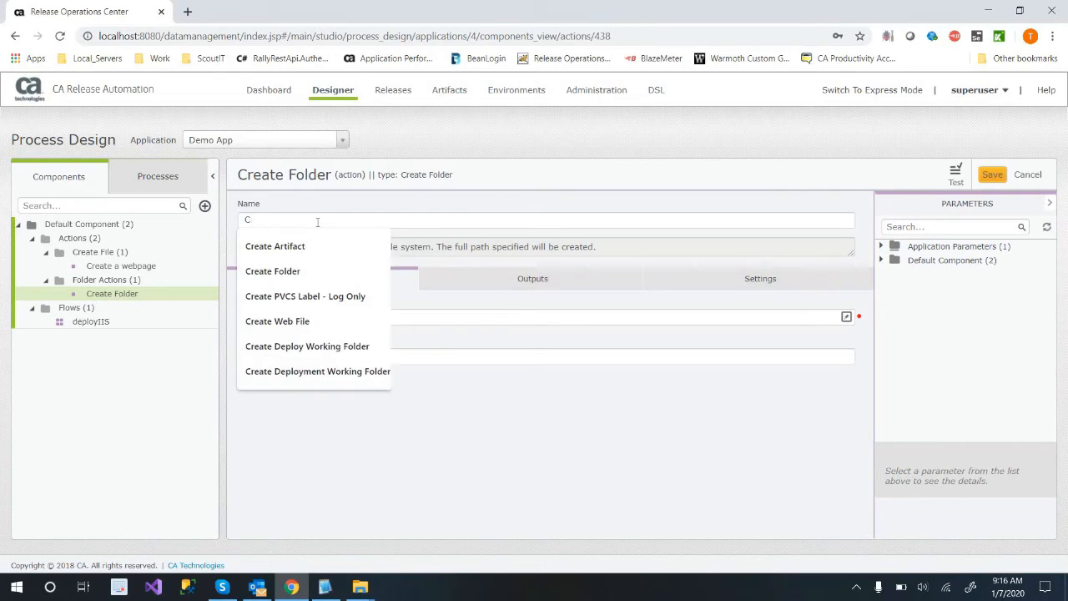
type("Create Temp Folder")
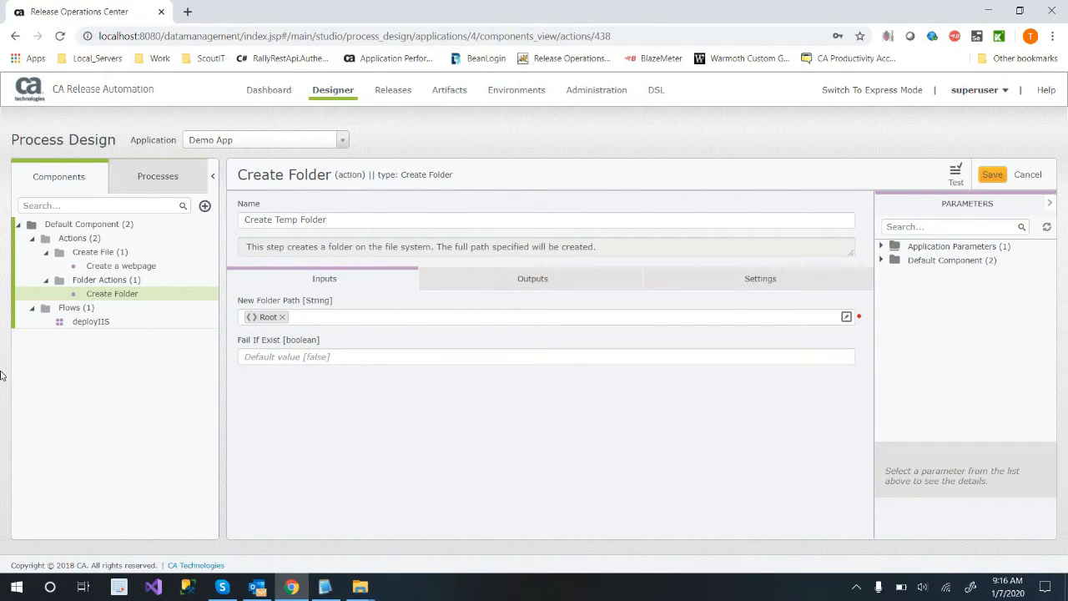
left_click(991, 176)
Add the Create Temp Folder action to the deployIIS flow, with the Create a webpage action placed below it.
left_click(101, 321)
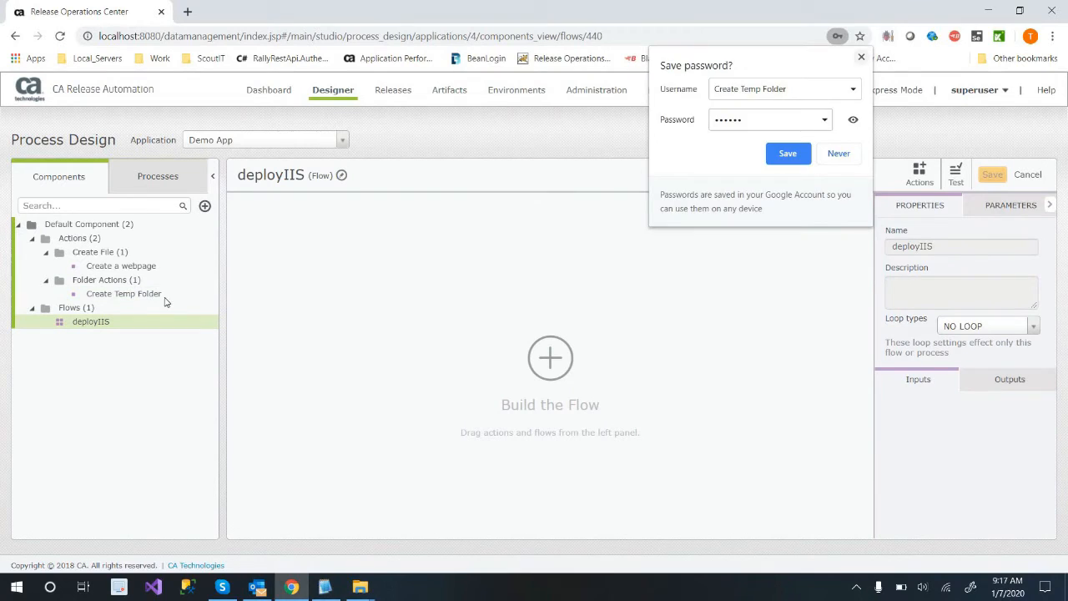
left_click(115, 294)
left_click_drag(353, 301, 354, 301)
left_click_drag(136, 268, 388, 322)
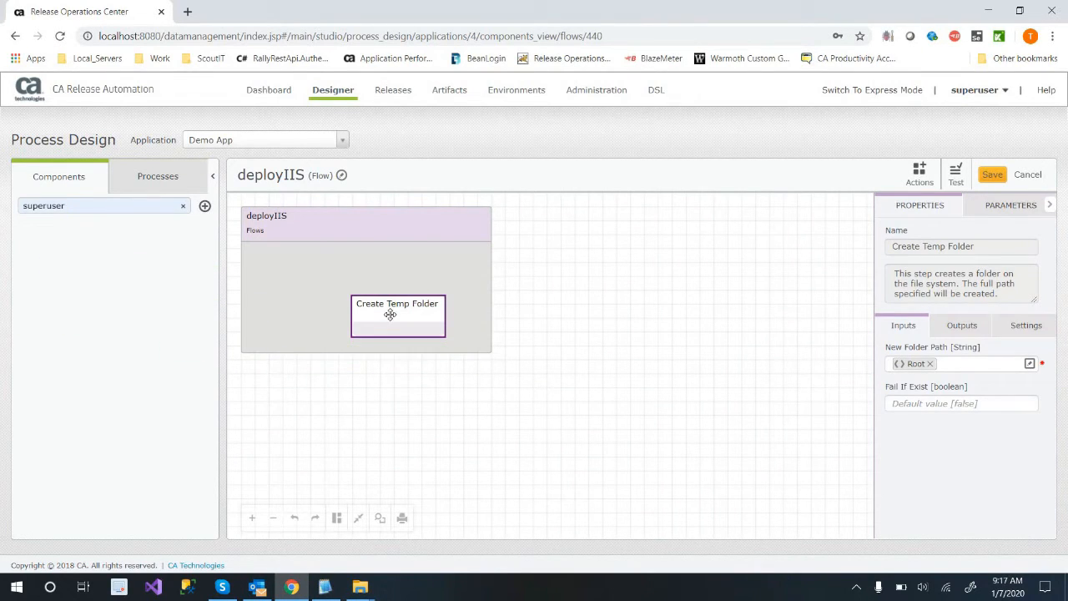
left_click(185, 208)
left_click_drag(377, 309, 296, 255)
left_click_drag(142, 269, 317, 317)
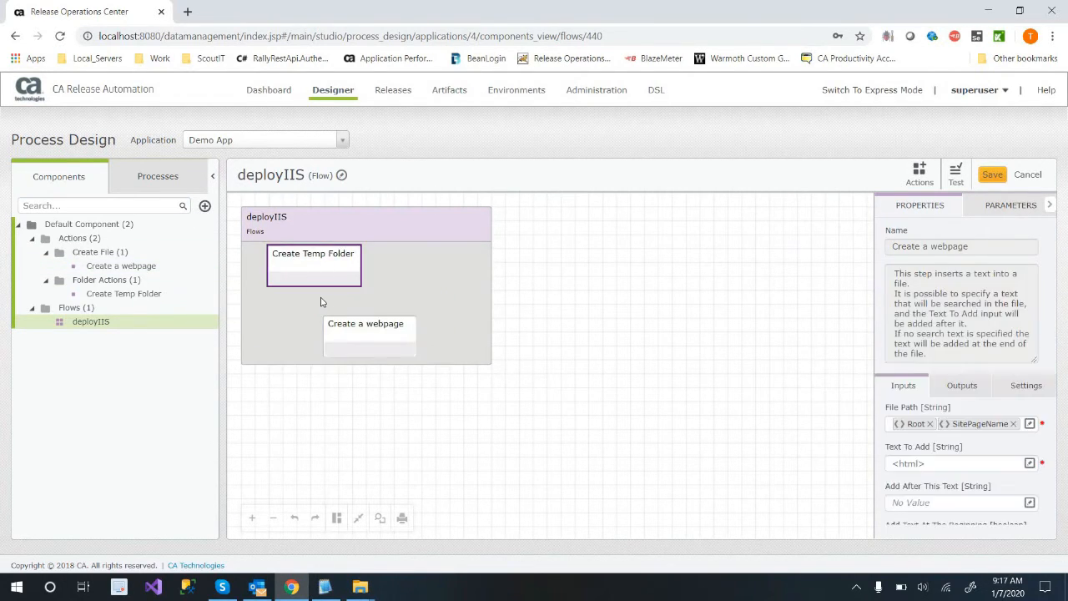
Link Create Temp Folder to Create a webpage, auto-arrange the diagram, and save the deployIIS flow.
right_click(317, 279)
left_click(343, 308)
left_click(376, 334)
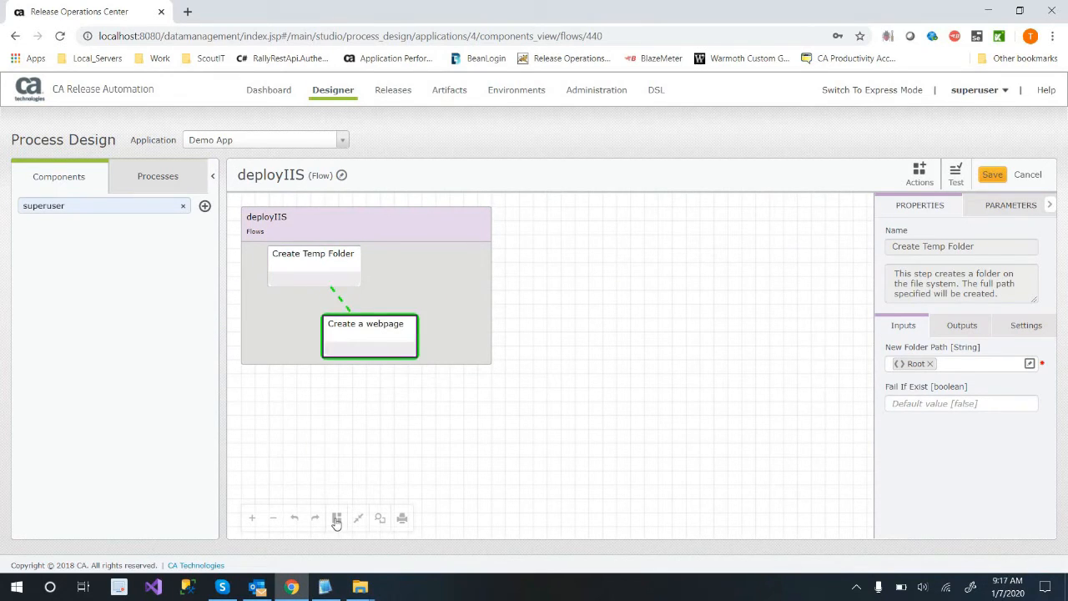
left_click(336, 518)
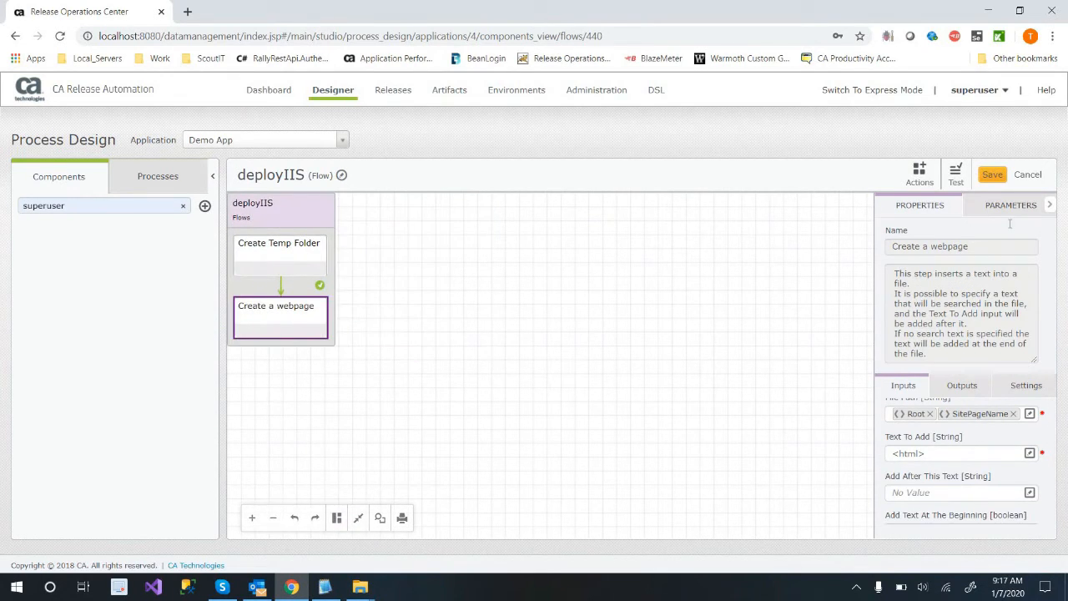
left_click(1008, 206)
left_click(991, 174)
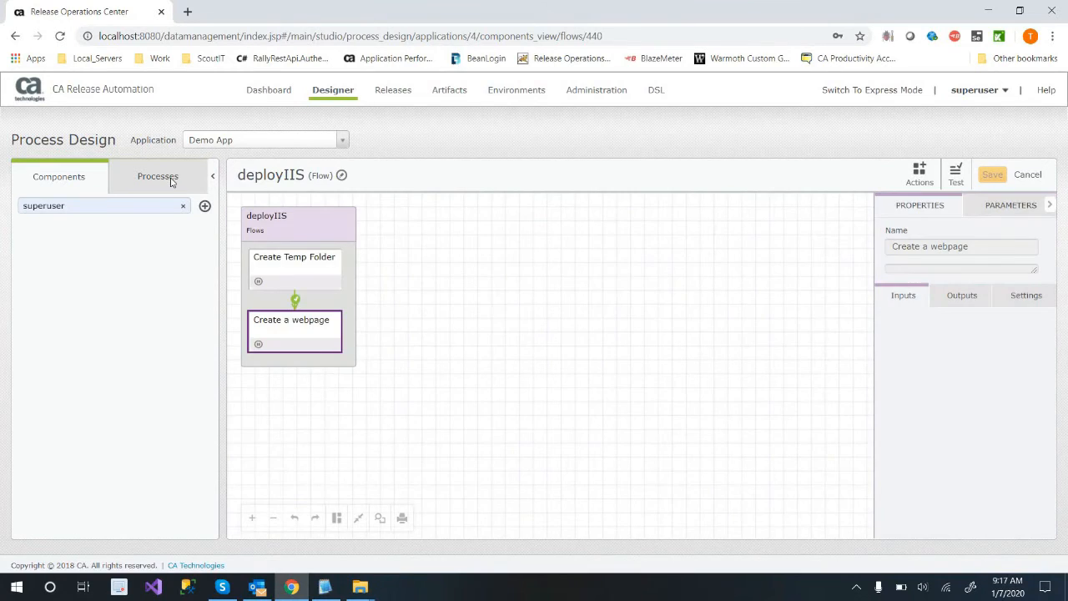
Create a process named Deploy under Default Architecture's Processes category, using the App Servers server type.
left_click(171, 177)
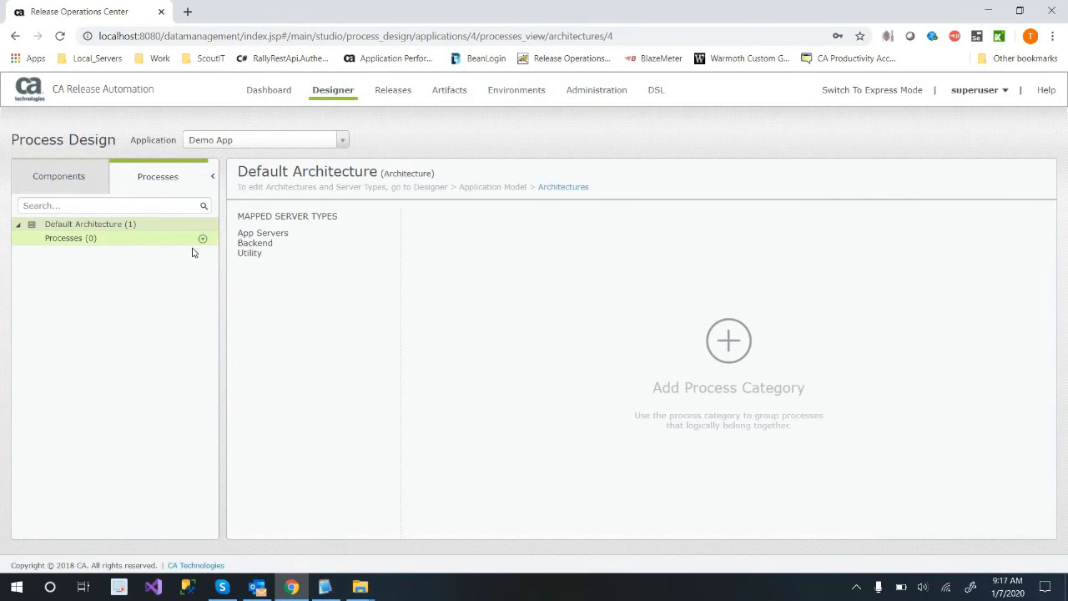
left_click(200, 242)
left_click(202, 239)
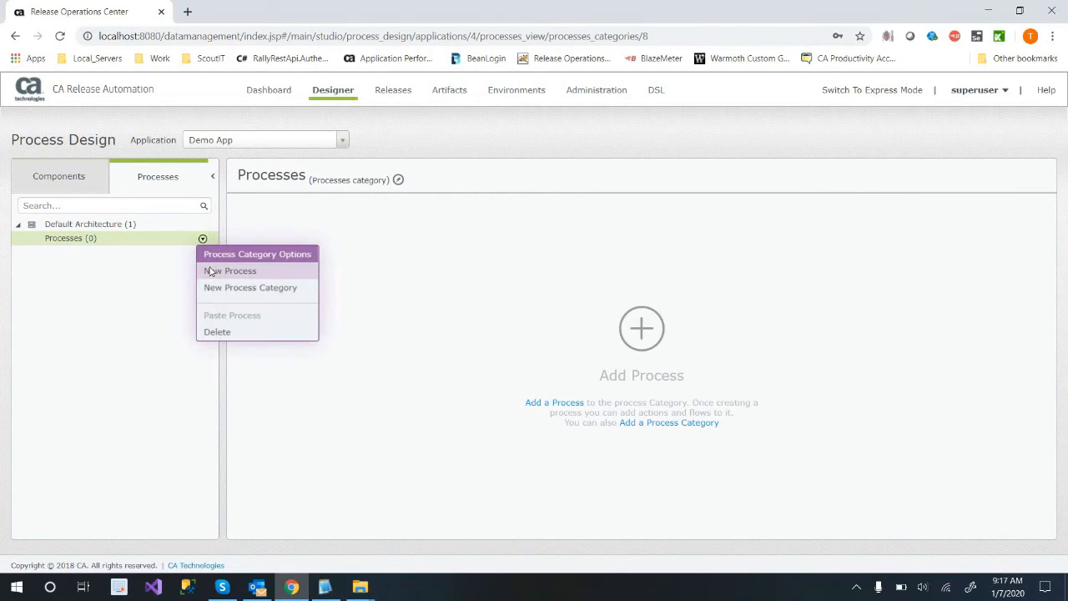
left_click(210, 270)
type("Deploy")
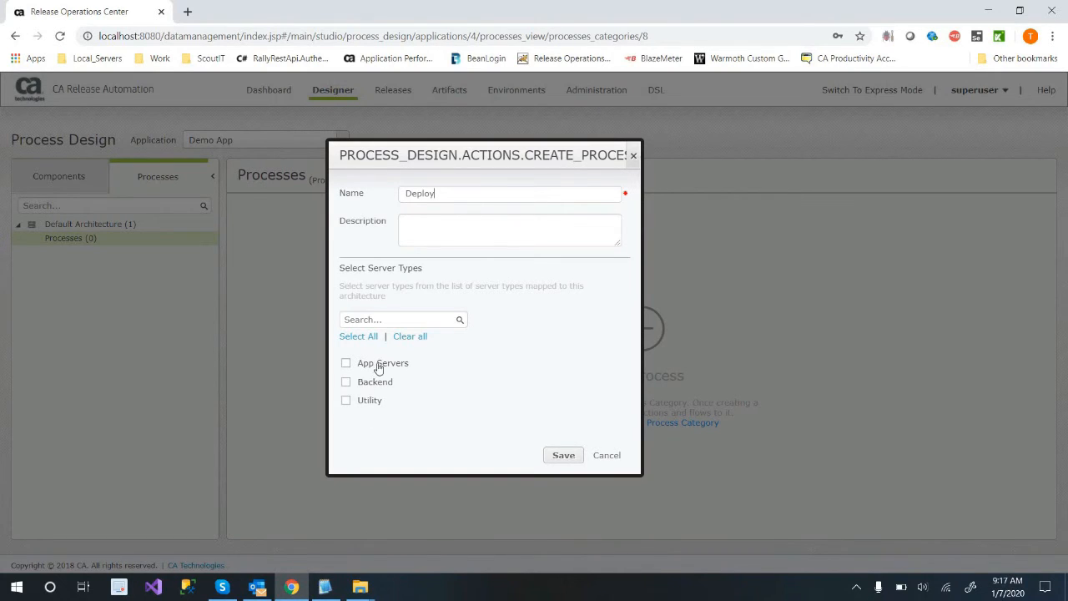
left_click(563, 454)
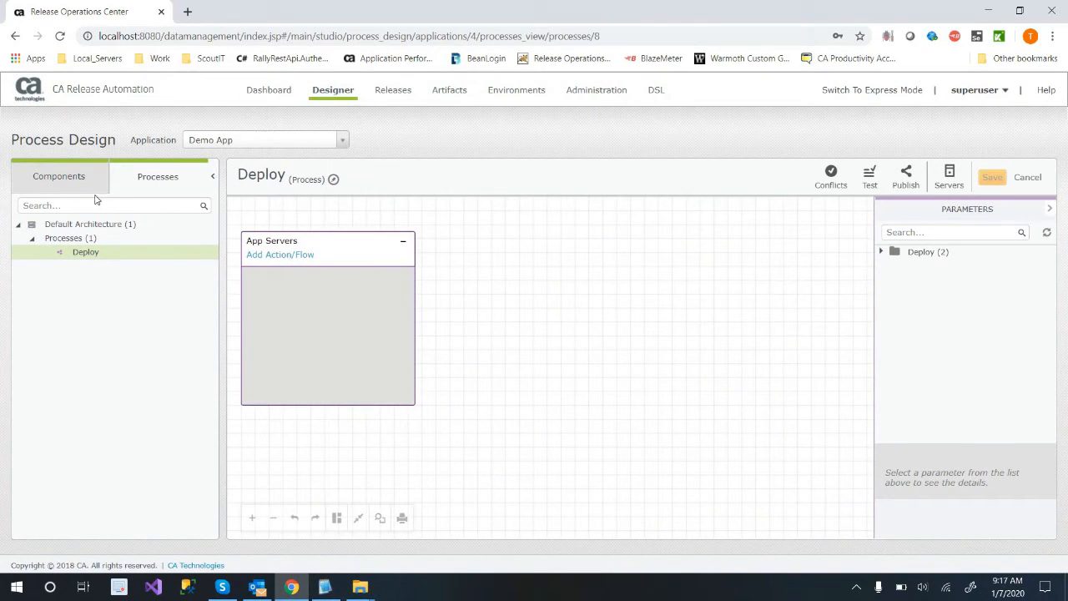
Add Default Component's deployIIS flow to App Servers in the Deploy process, auto-arrange the diagram, and save.
left_click(348, 317)
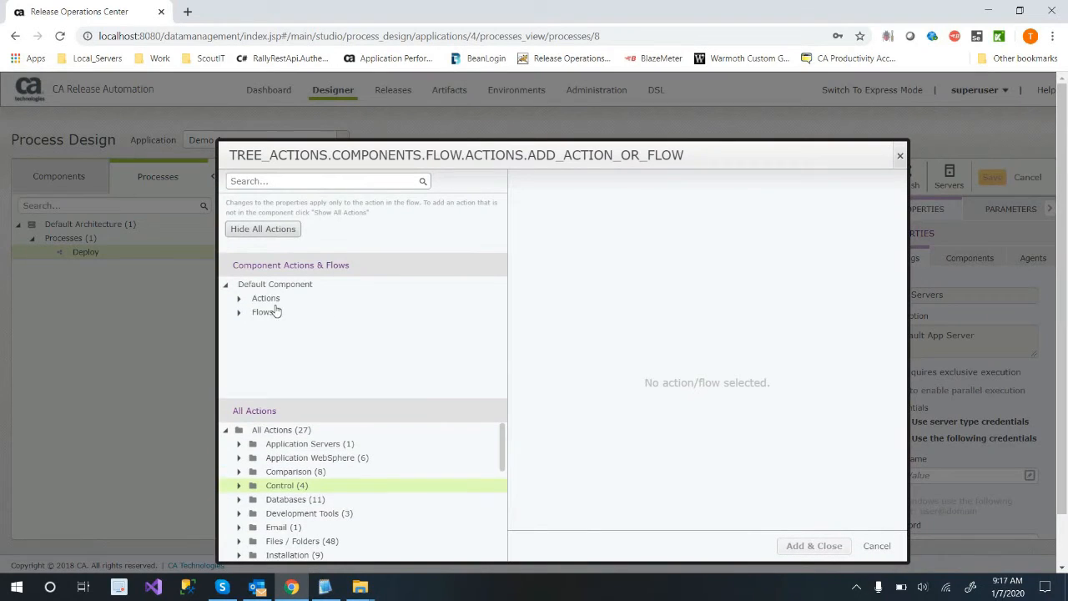
left_click(240, 312)
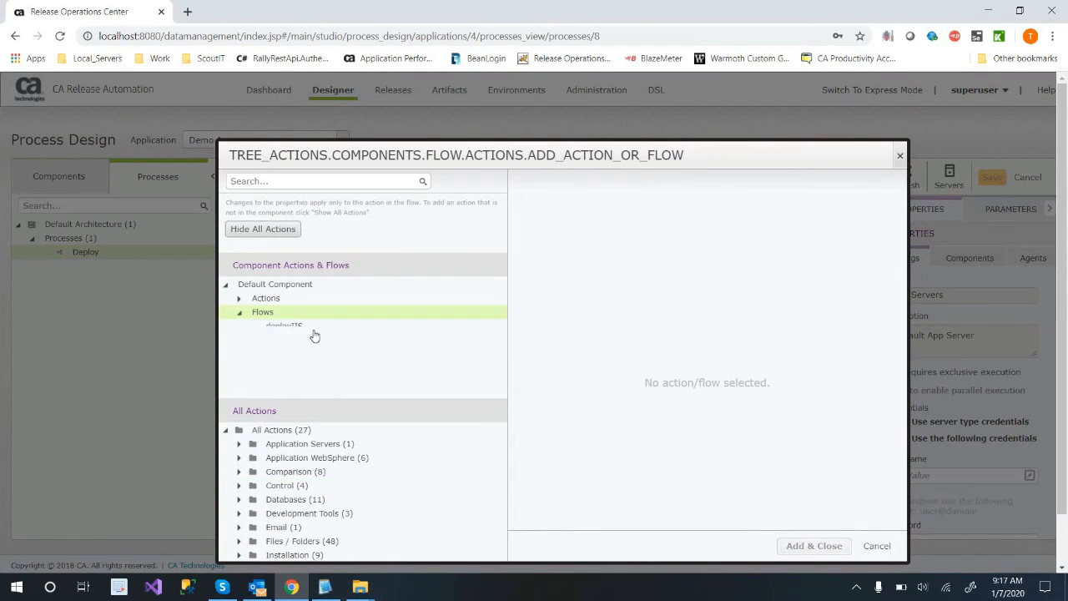
left_click(311, 327)
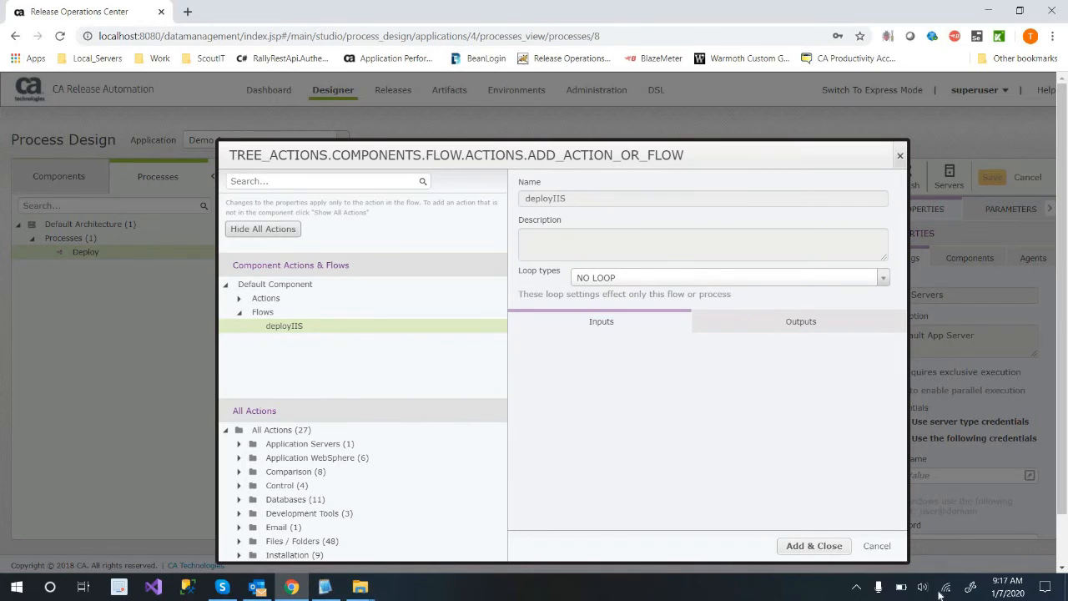
left_click(814, 546)
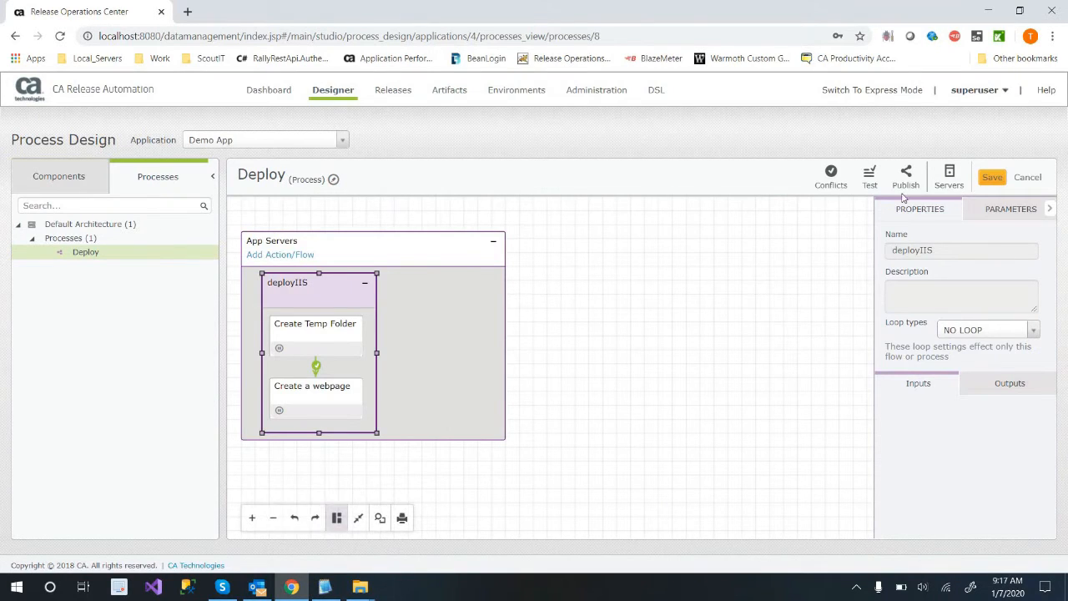
left_click(336, 517)
left_click(998, 179)
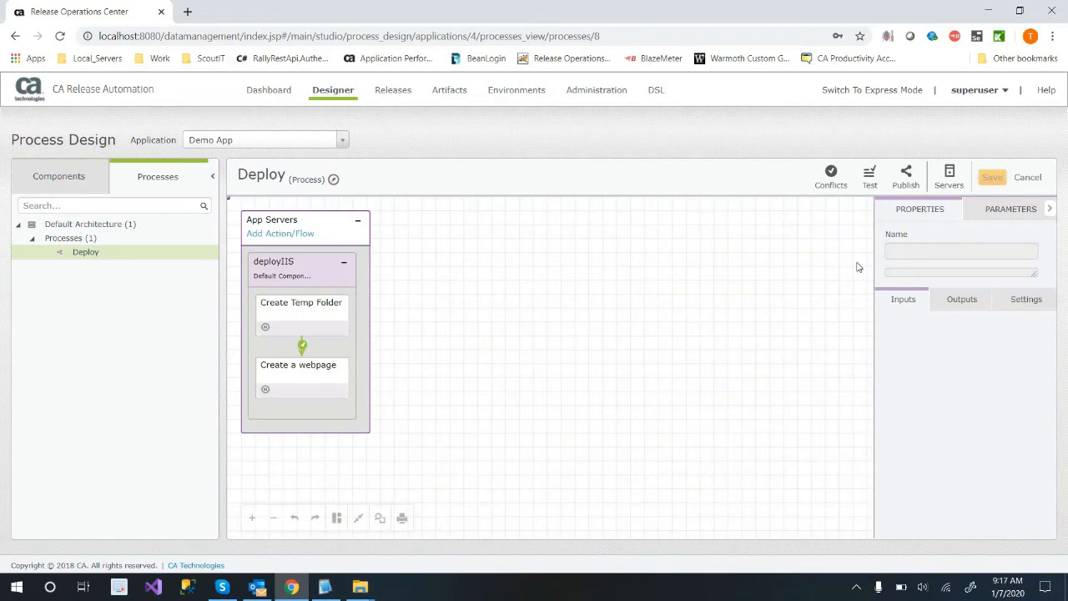
Publish the Deploy process untagged, assigning it to Environment for Default Architecture.
left_click(906, 177)
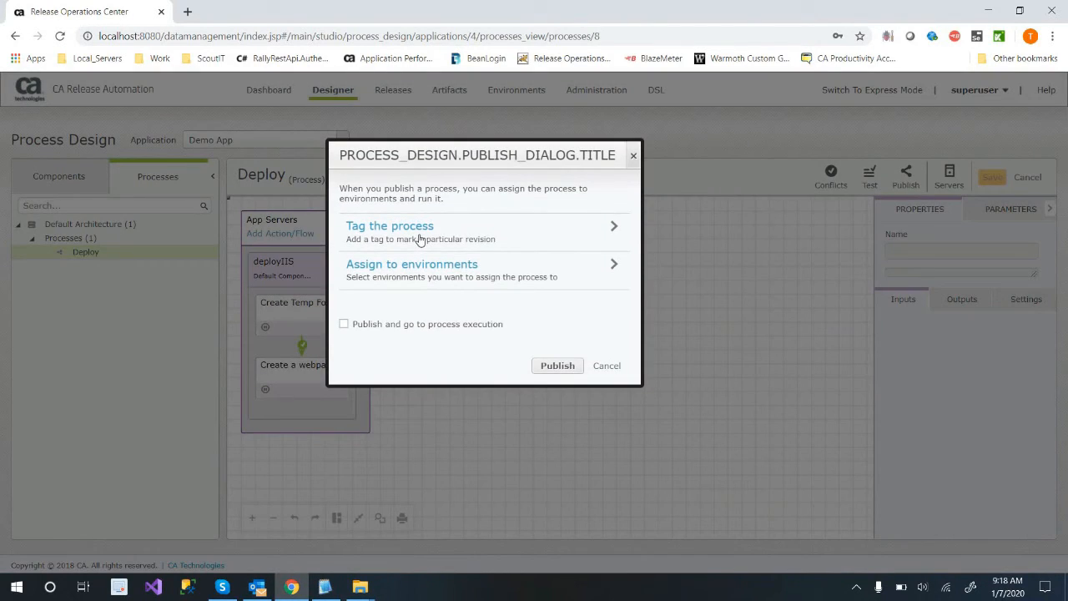
left_click(421, 237)
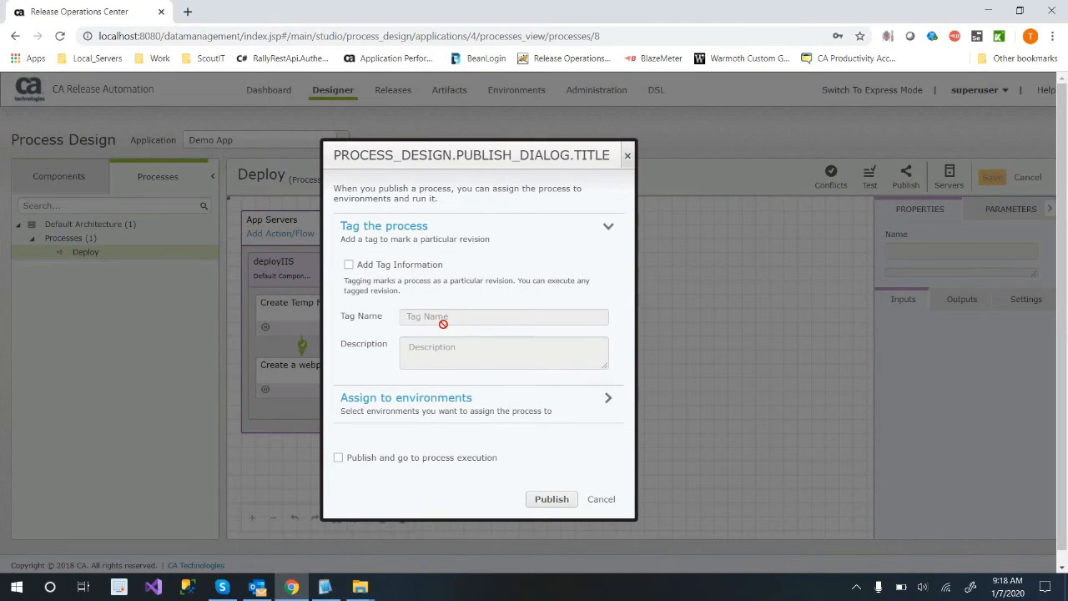
left_click(448, 407)
left_click(361, 473)
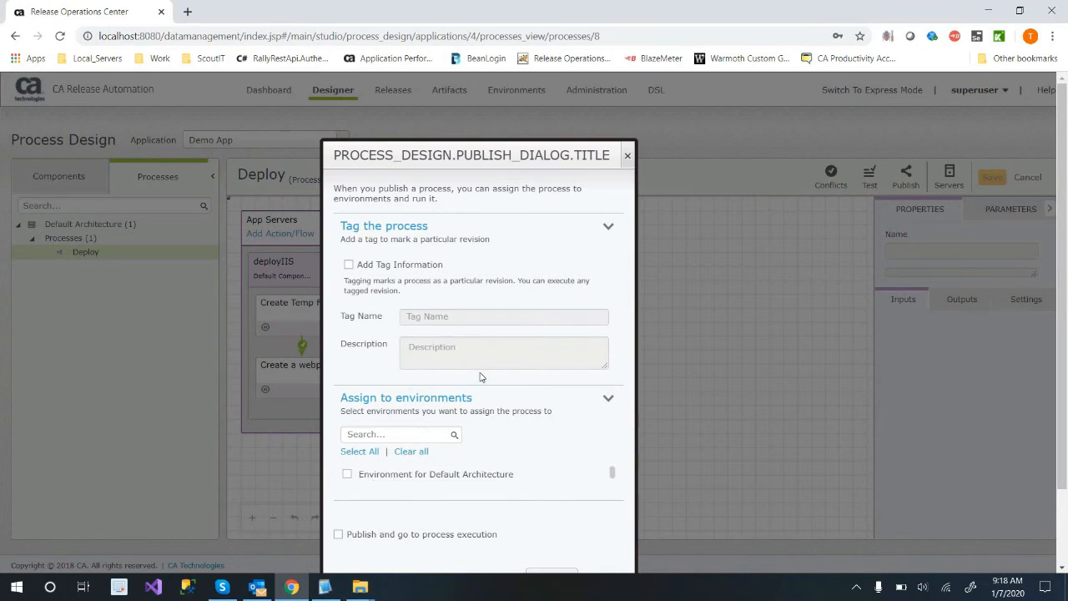
left_click(606, 231)
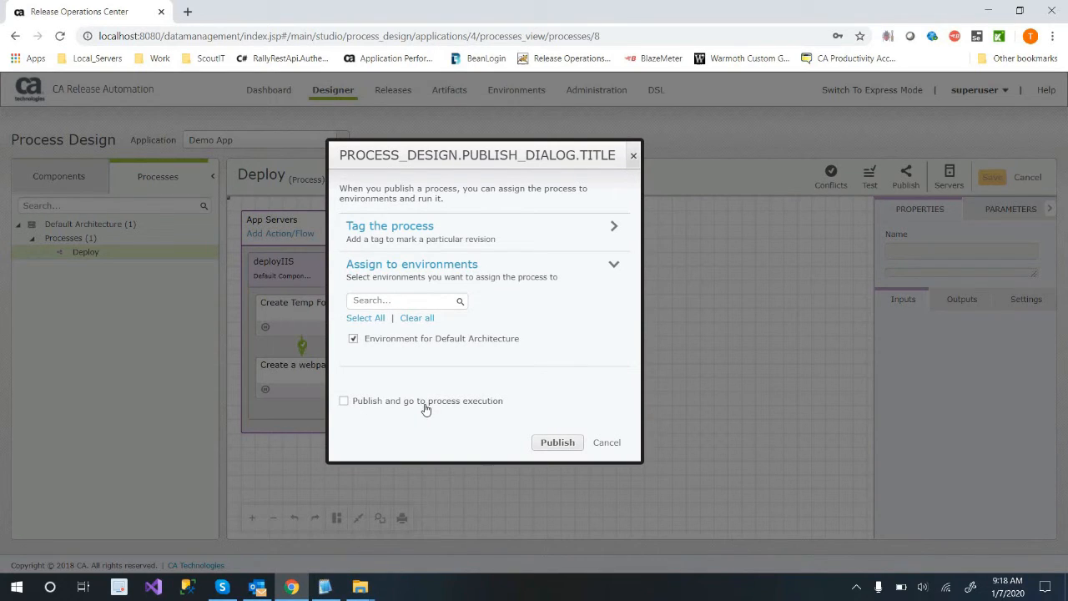
left_click(551, 447)
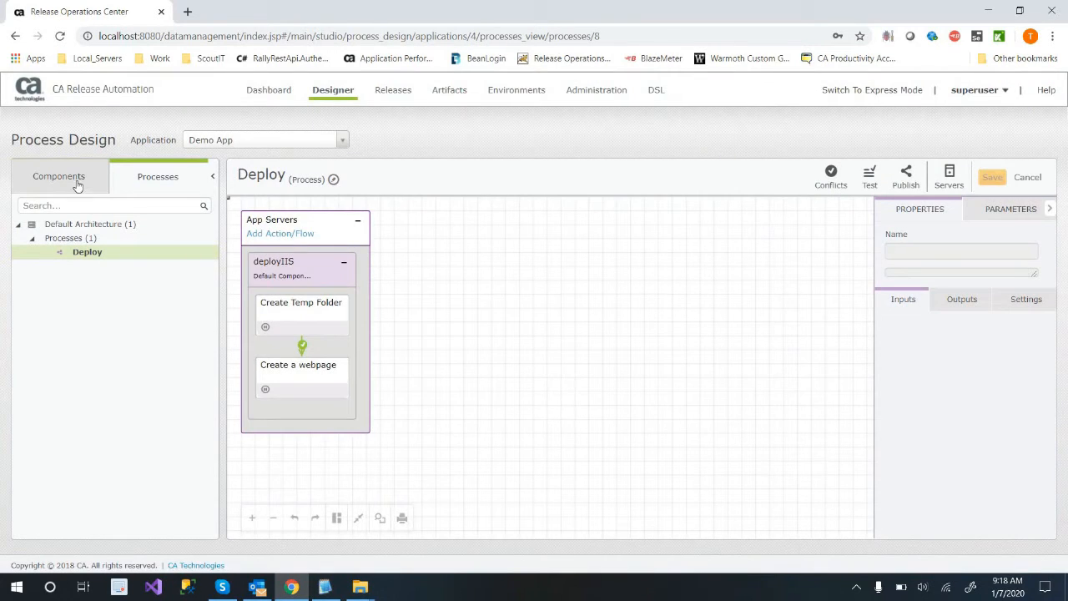
Review the input parameters of Create Temp Folder and Create a webpage in Default Component's deployIIS flow.
left_click(78, 185)
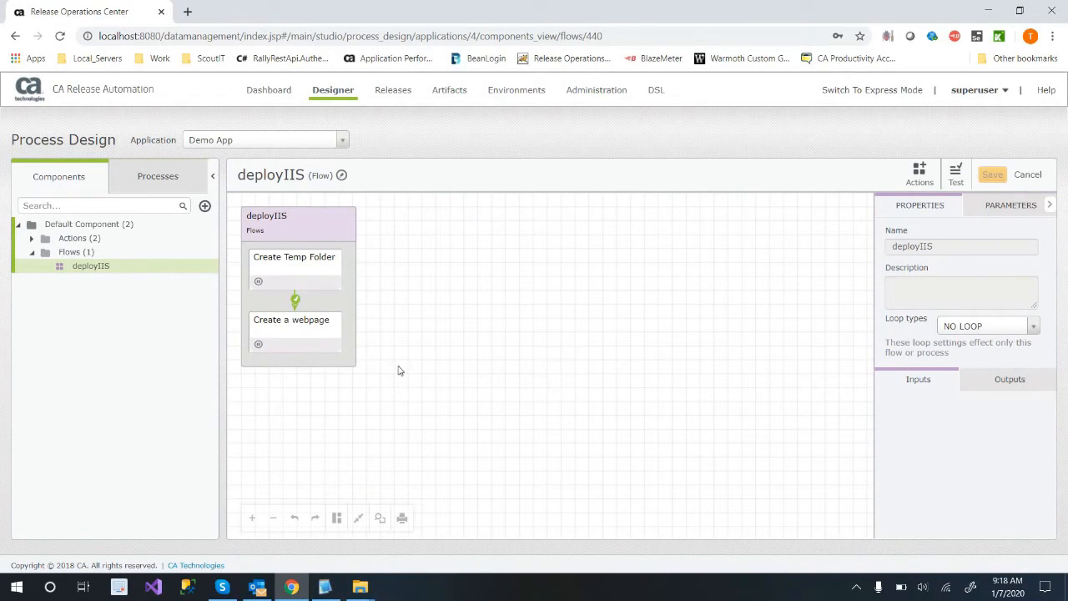
left_click(294, 263)
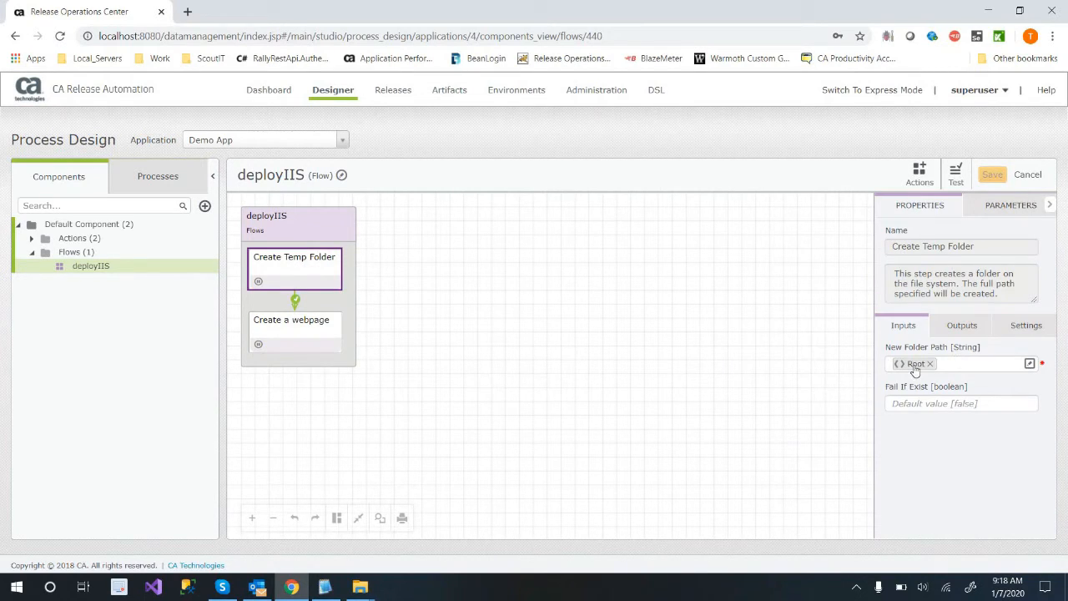
left_click(279, 326)
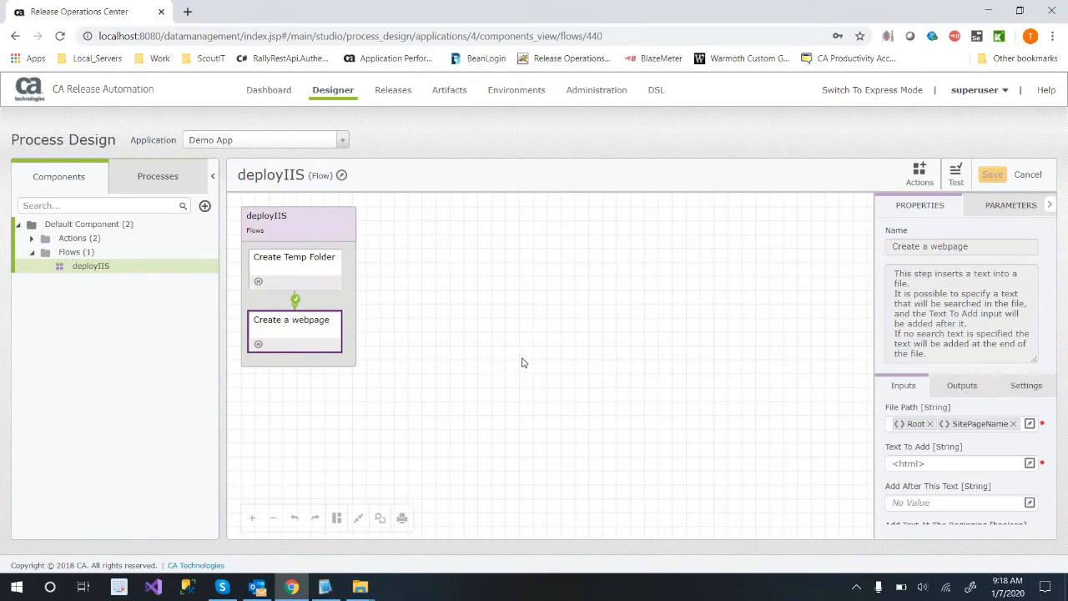
left_click(509, 357)
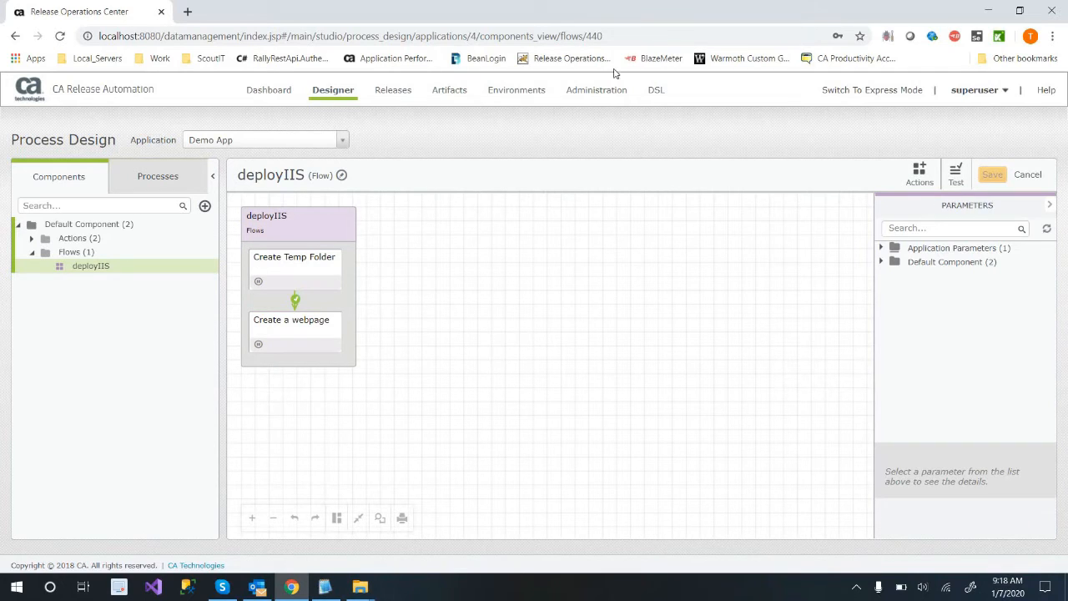
Create a release template category named DeployIIS for Demo App.
left_click(506, 92)
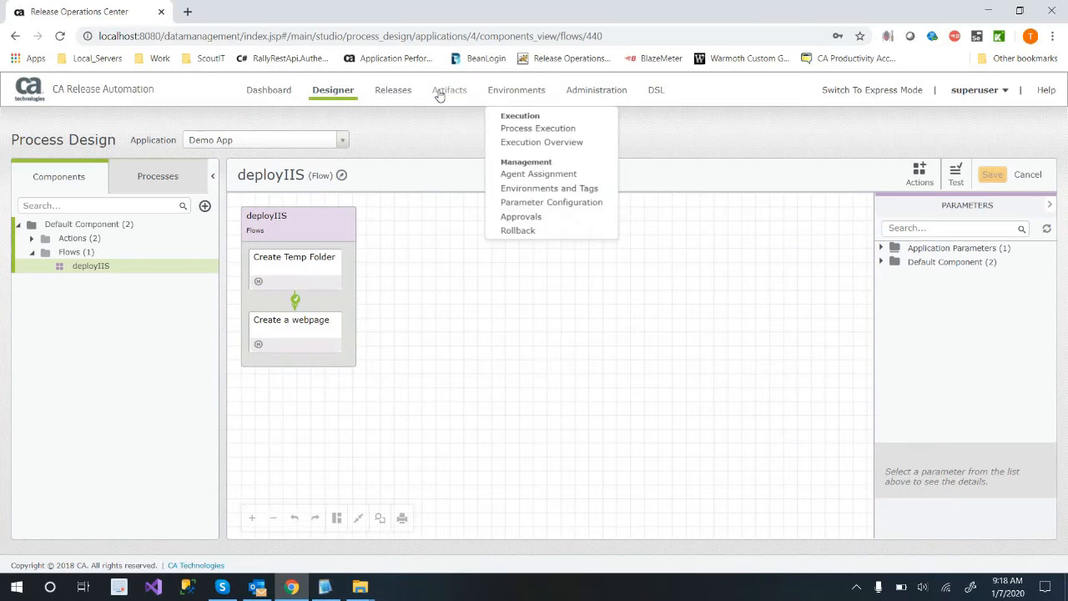
left_click(440, 91)
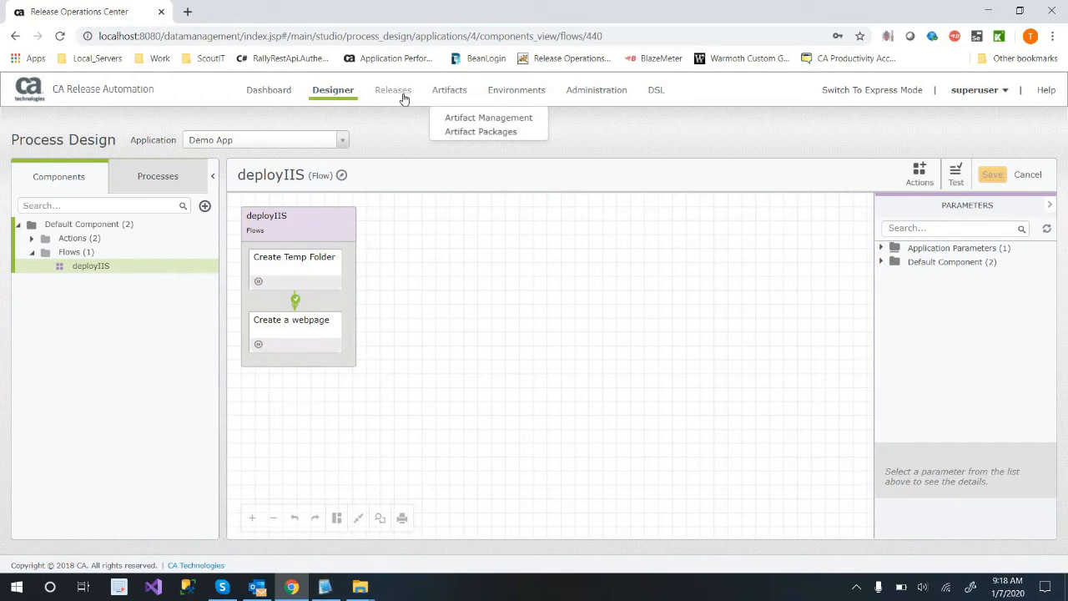
left_click(399, 91)
left_click(410, 120)
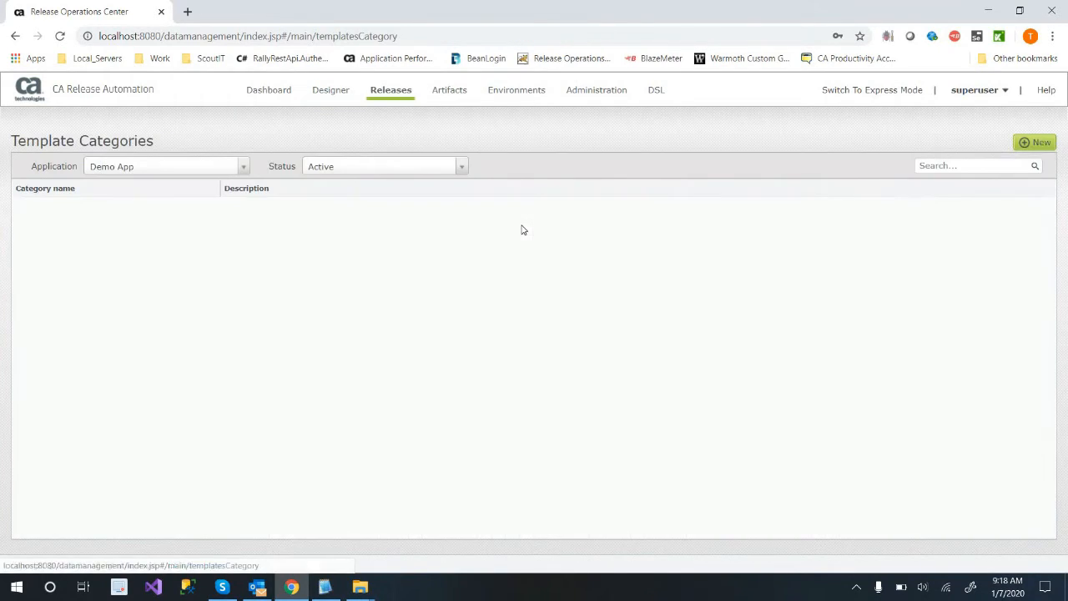
left_click(1035, 141)
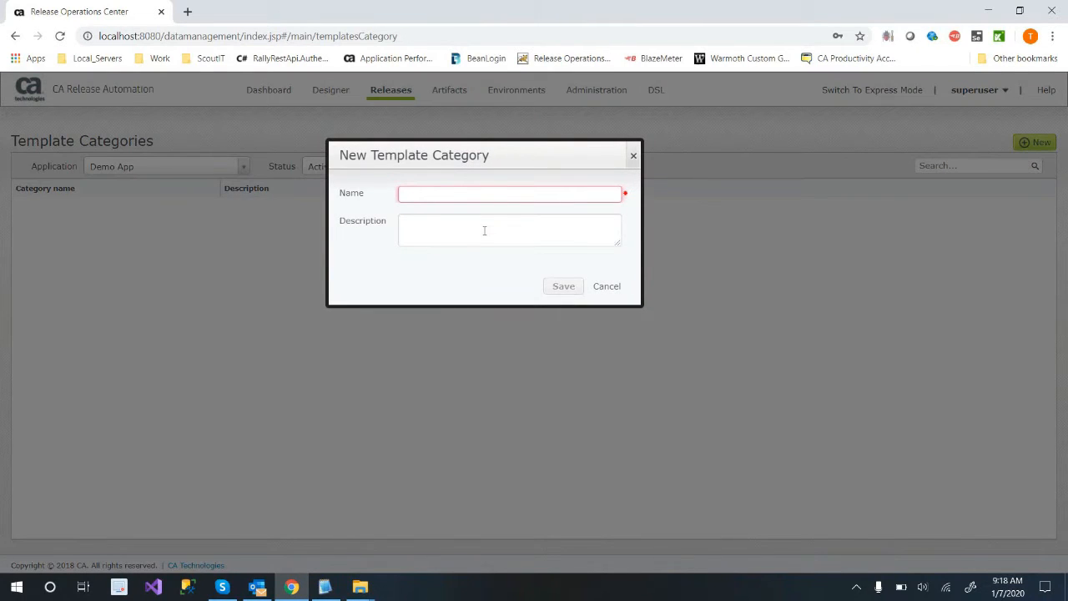
type("DeployIIS")
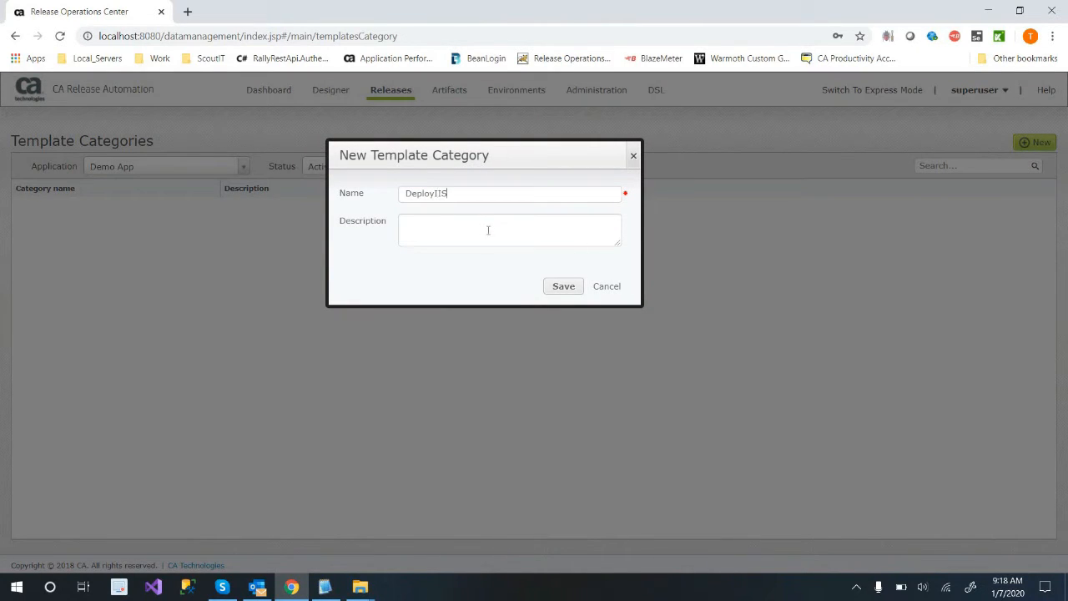
left_click(563, 286)
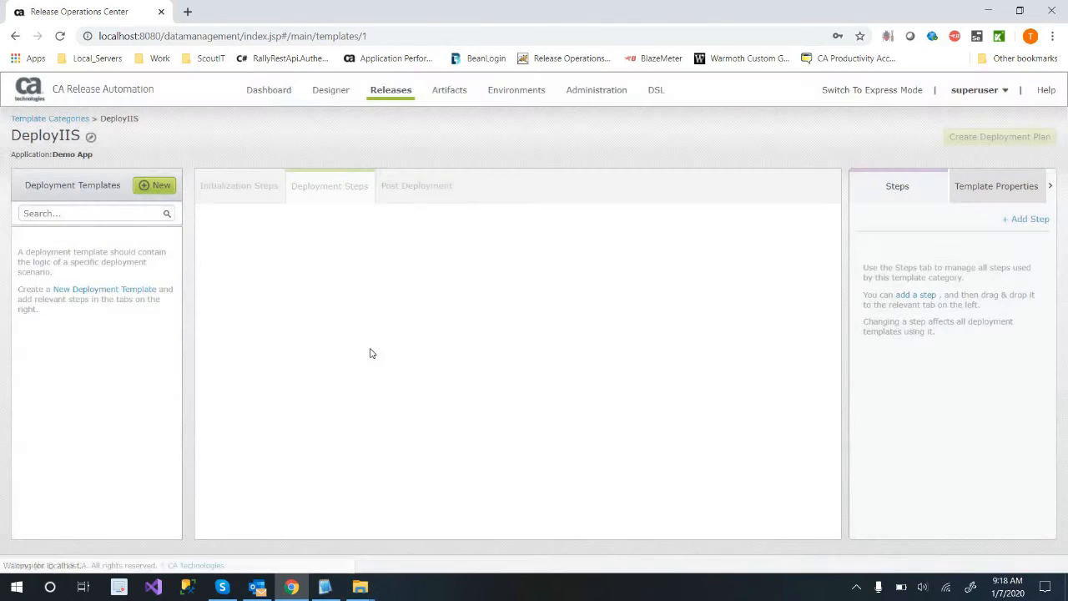
Start a new deployment template and outline the template category hierarchy in a blank Notepad document, minimizing it when done.
left_click(158, 185)
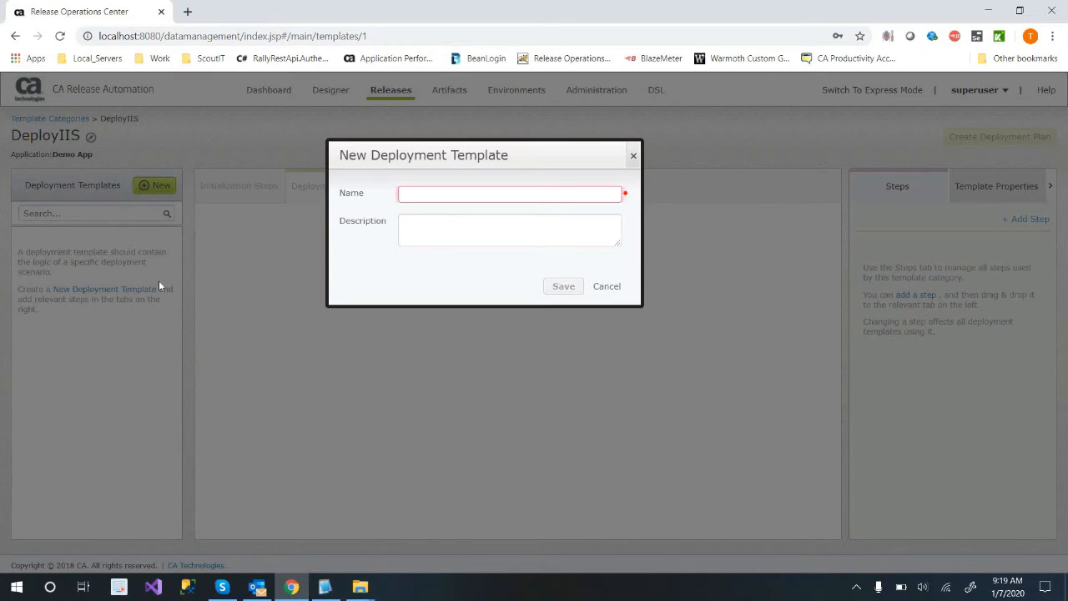
key("super+r")
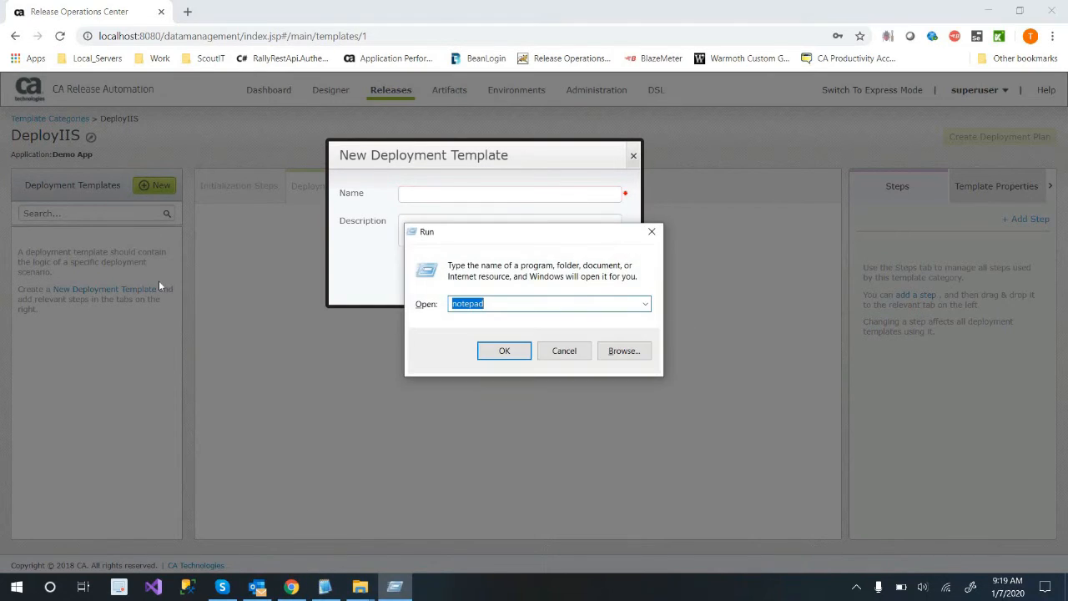
key("Return")
type("Temp   ")
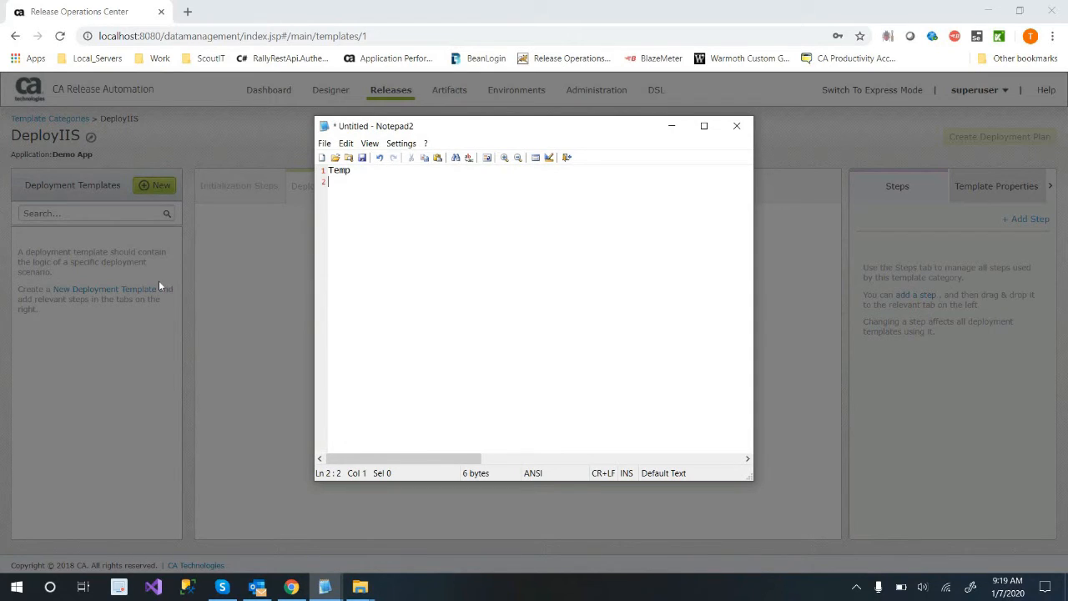
type("Category")
key("Return")
key("Tab")
type("Tem")
left_click(671, 126)
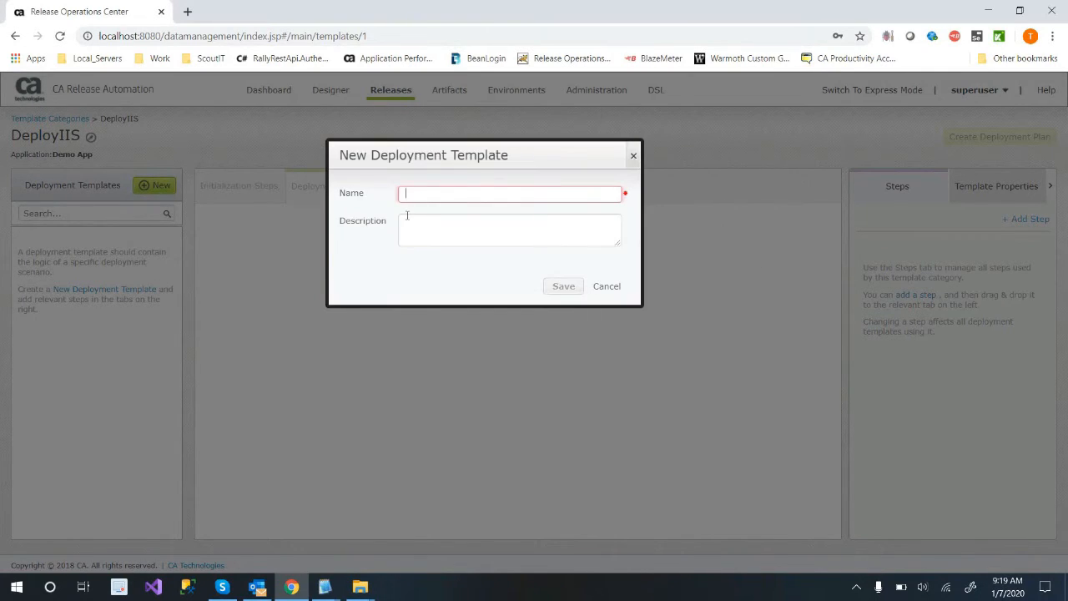
Name the new deployment template DeployToIIS and save it.
type("DeployToIIS")
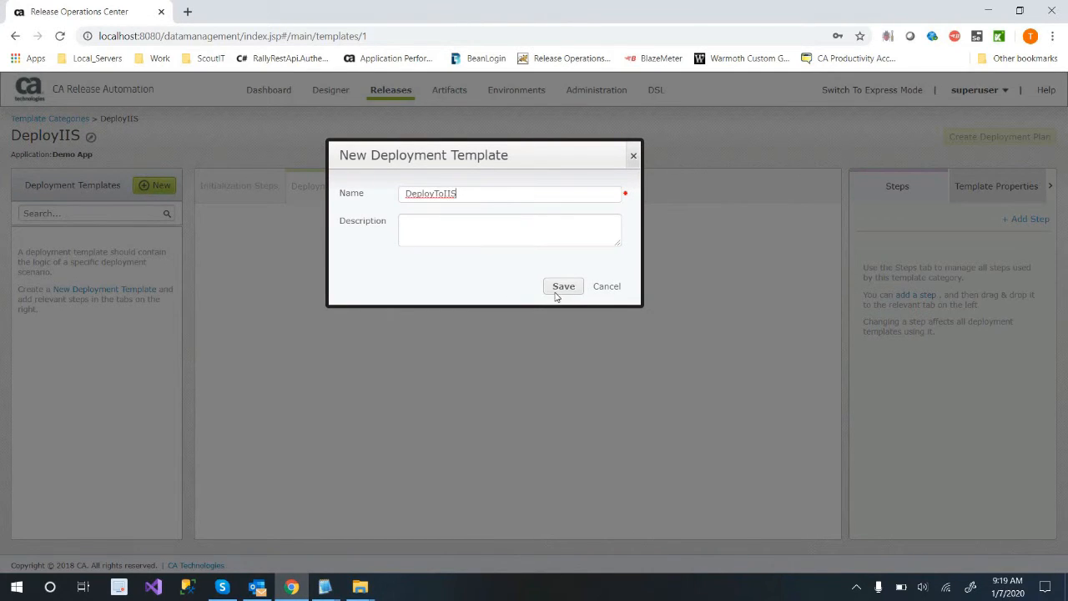
key("Return")
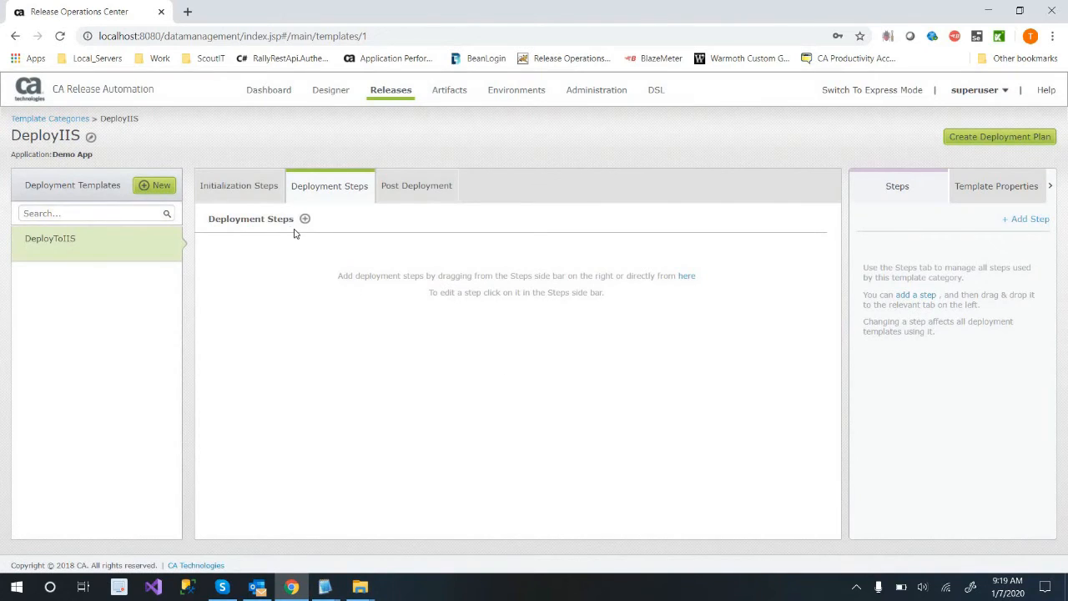
Examine the Pre-Plan Step and Pre-Deployment Step descriptions in DeployToIIS's initialization steps.
left_click(260, 193)
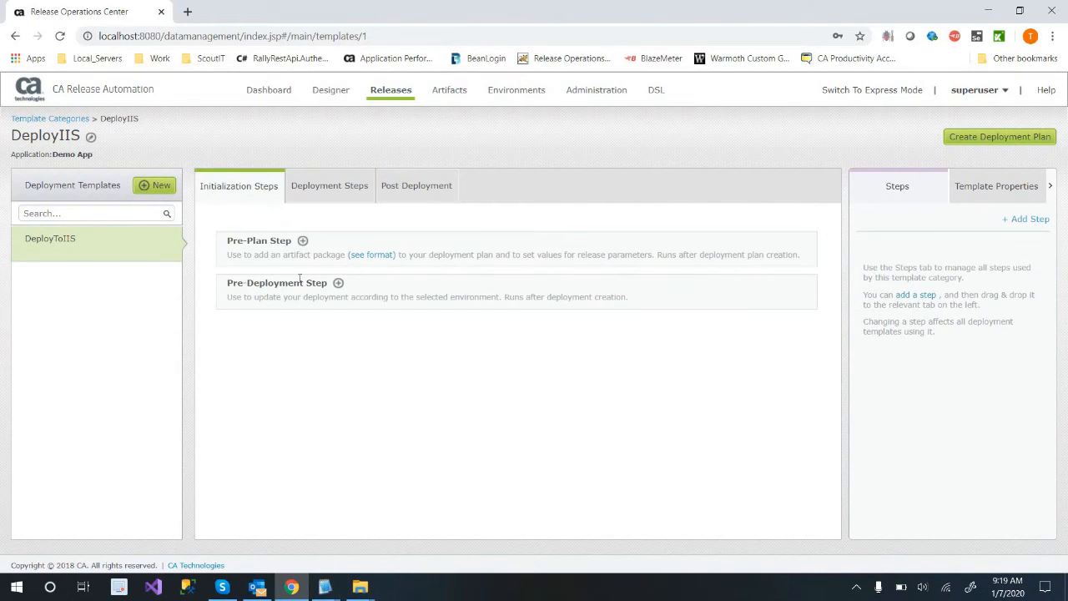
left_click_drag(244, 240, 270, 241)
double_click(258, 282)
left_click(321, 359)
left_click_drag(515, 297, 577, 340)
left_click(577, 340)
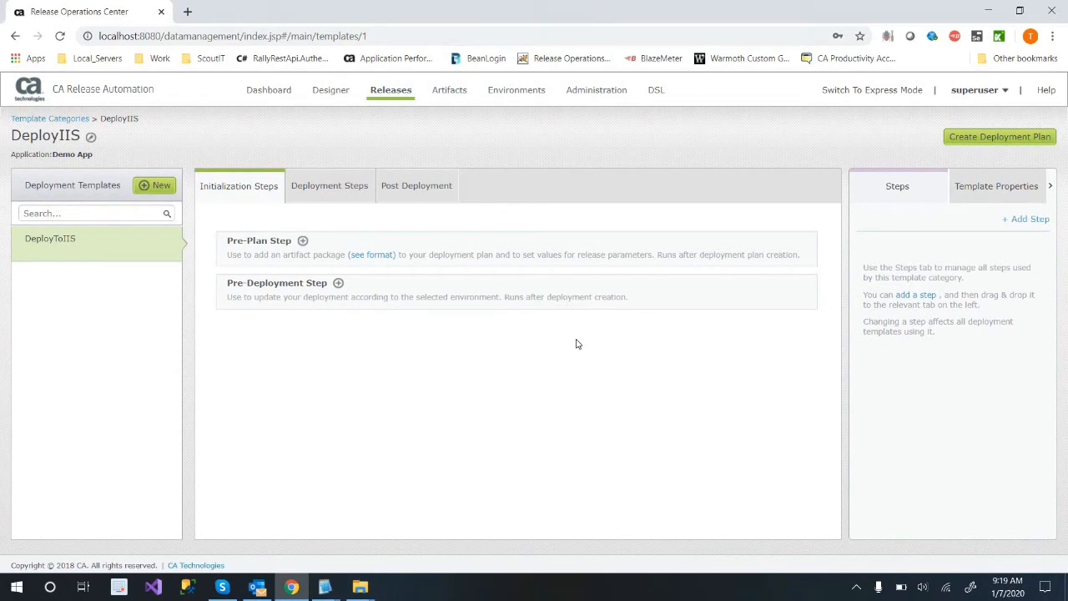
Create a Deployment category step named DeployIIS that runs the Deploy process with the Latest tag.
left_click(343, 203)
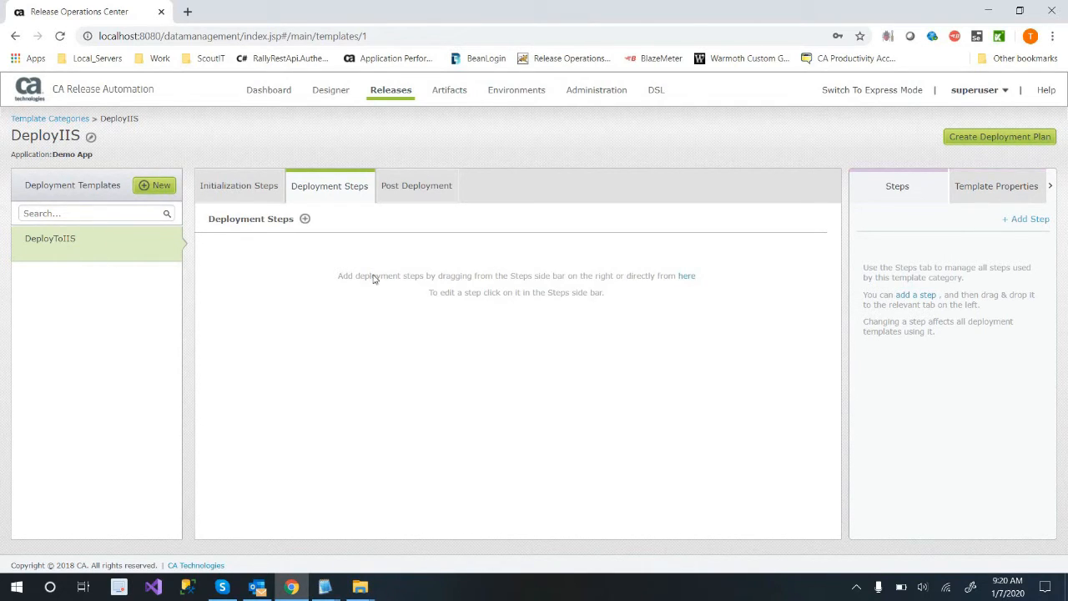
left_click(922, 299)
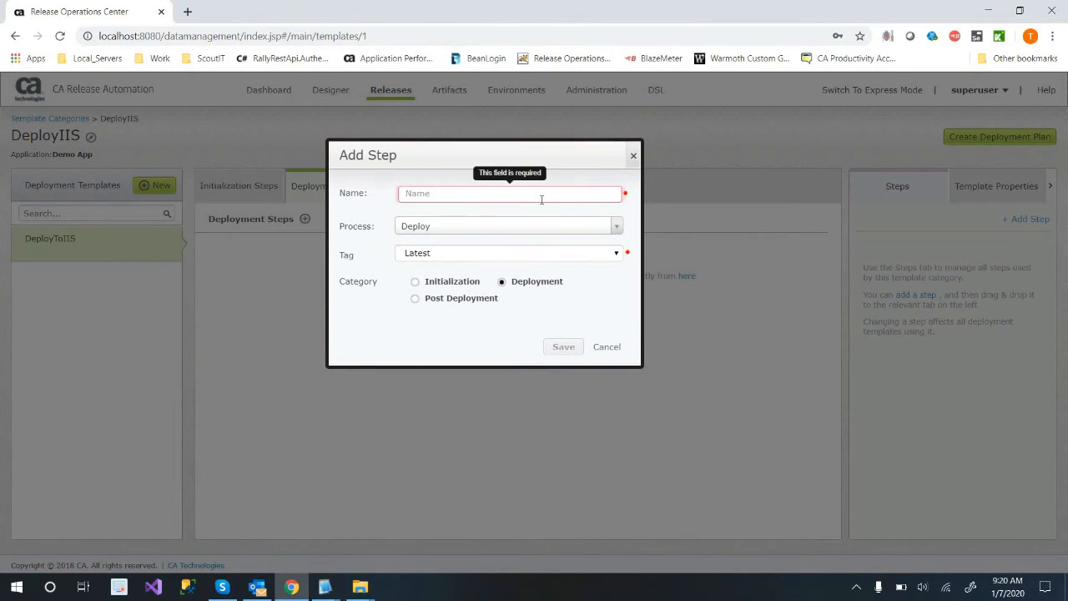
type("Deplo")
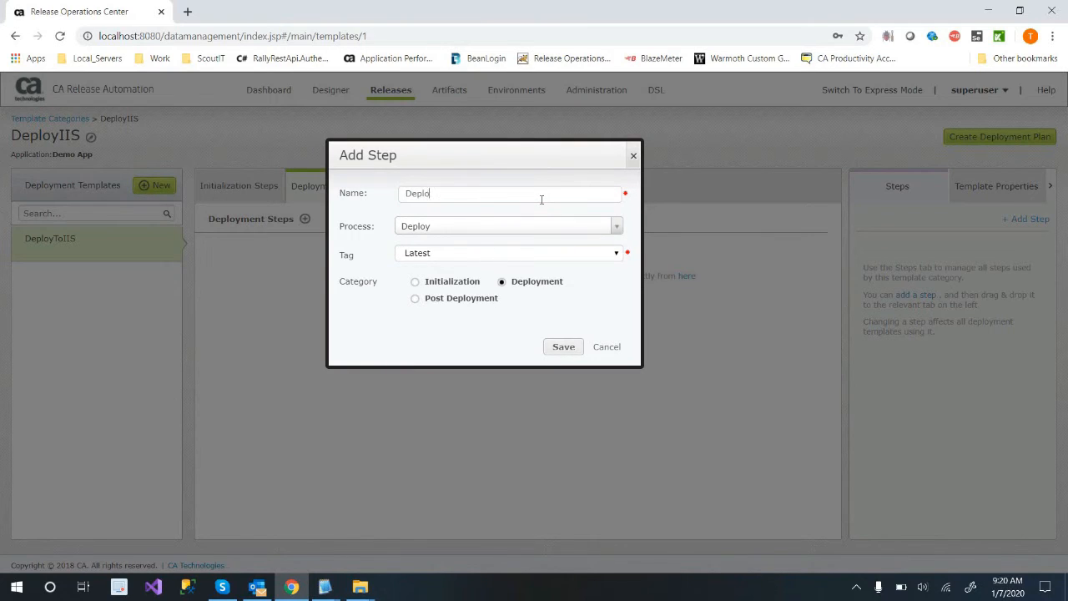
type("yIIS")
left_click(534, 230)
left_click(417, 262)
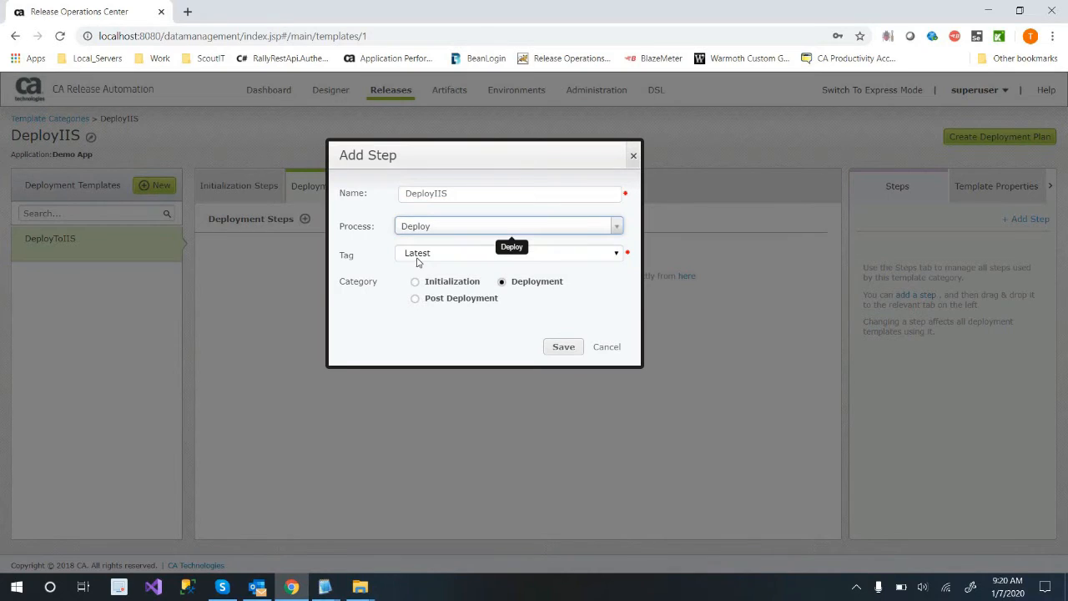
left_click(417, 258)
left_click(421, 269)
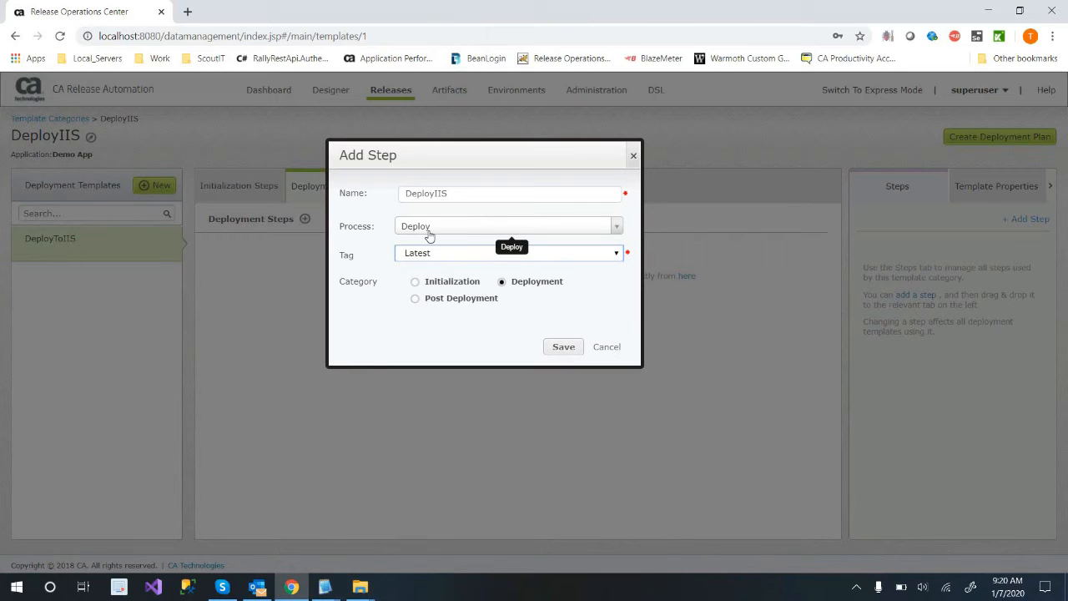
left_click(550, 349)
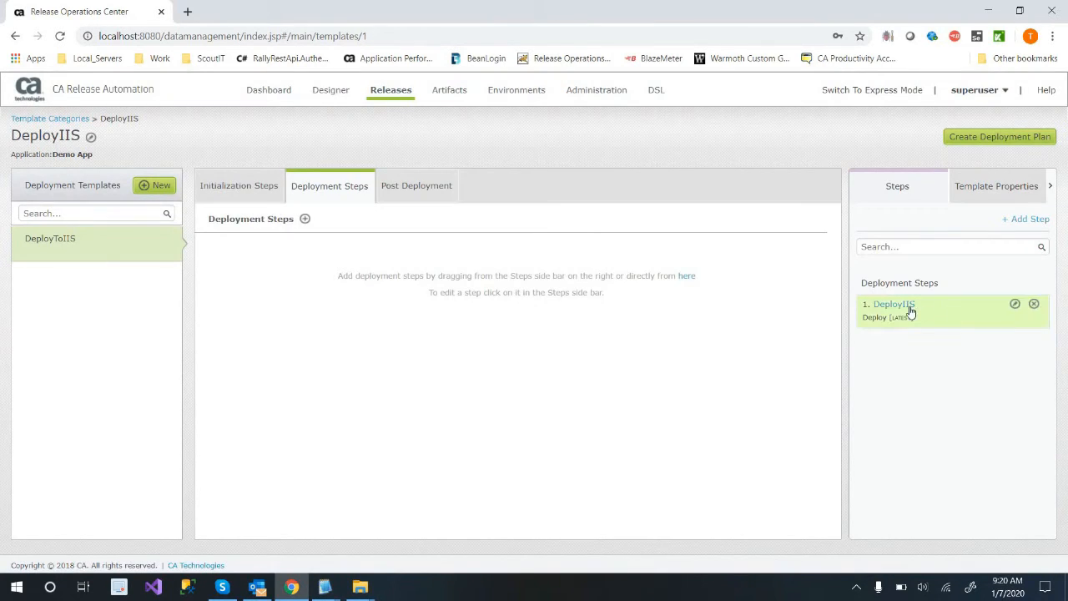
Place the DeployIIS step in the DeployToIIS template's deployment steps and select it there.
left_click_drag(910, 312, 292, 242)
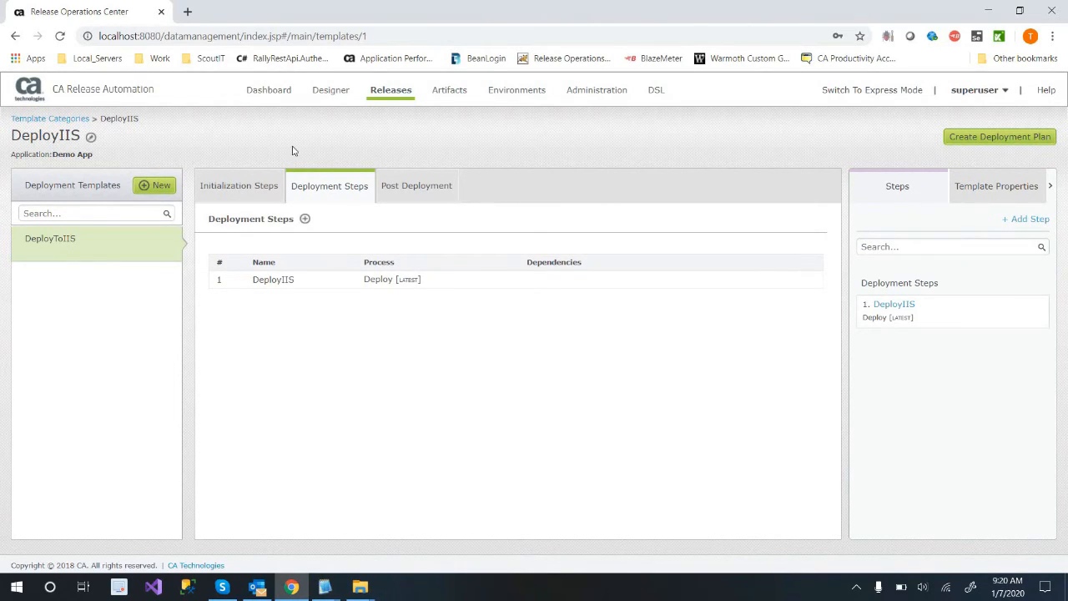
left_click(286, 281)
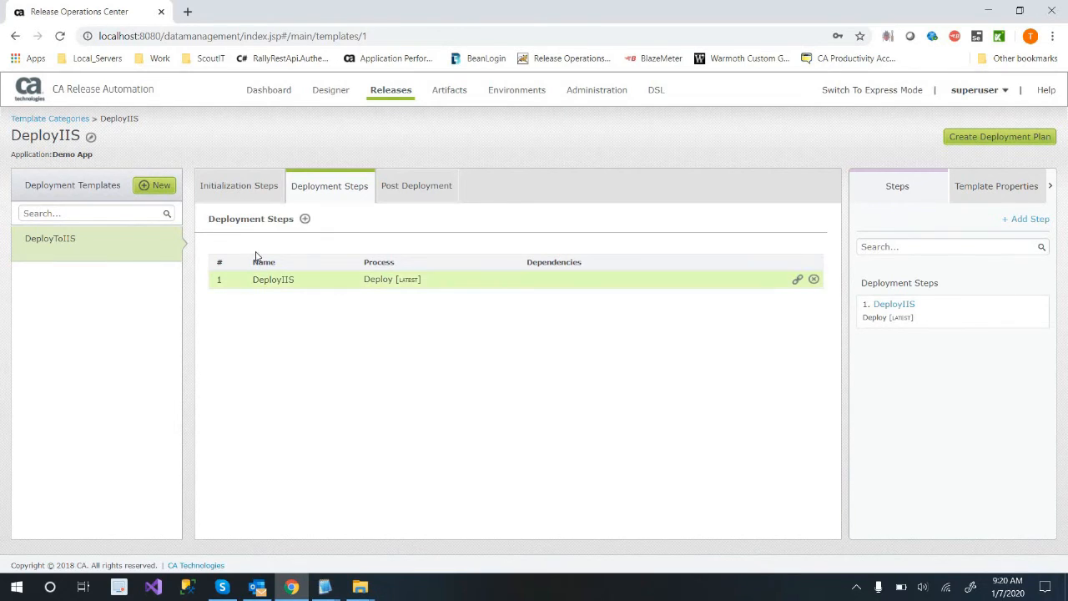
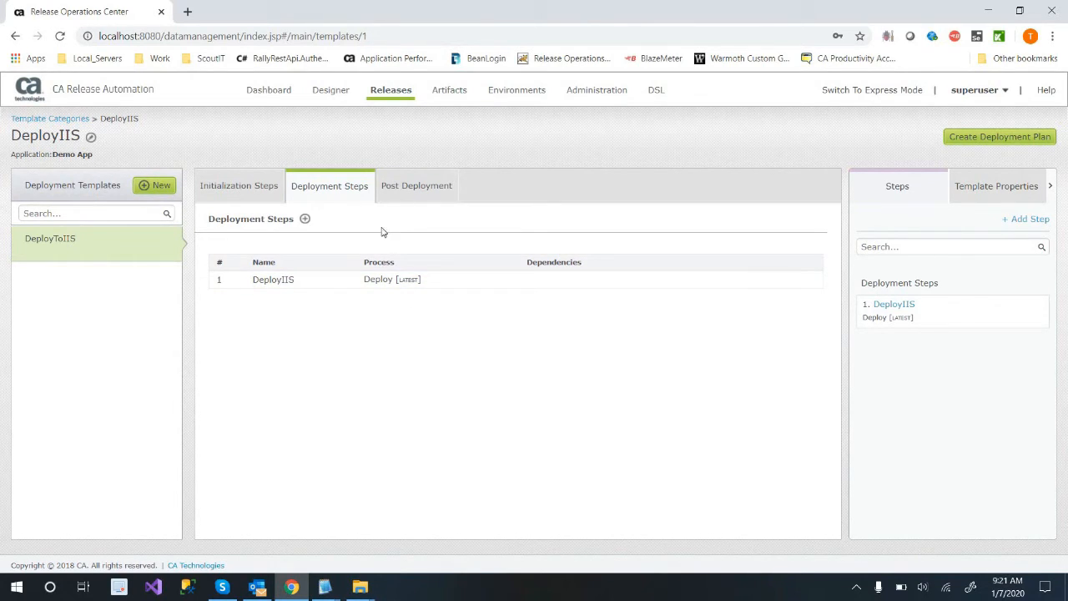
Review the post-deployment steps area of the DeployToIIS template, then return to its deployment steps.
left_click(385, 187)
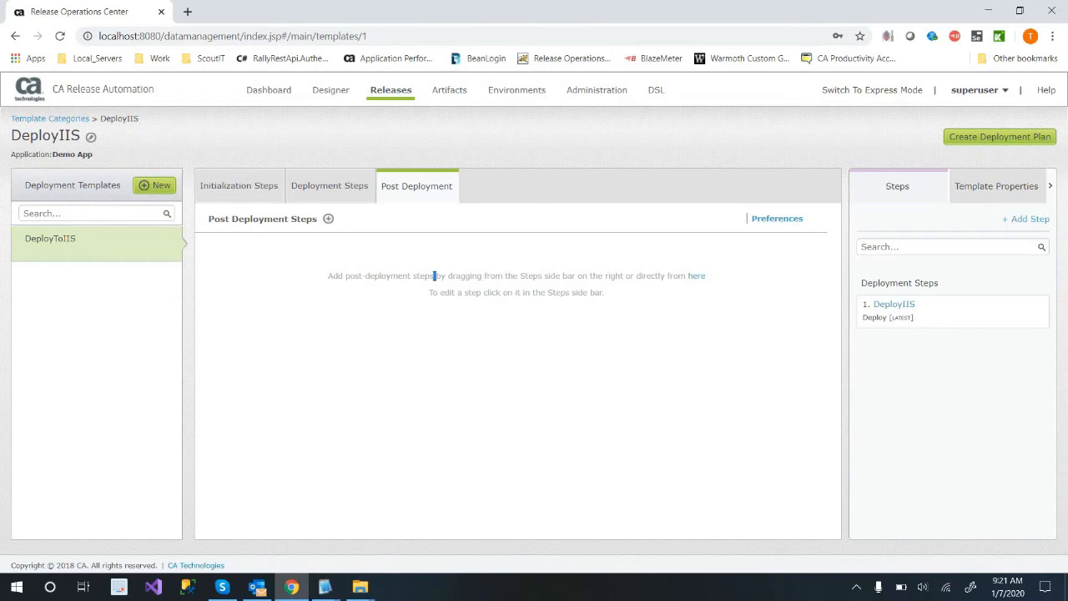
double_click(449, 292)
left_click(460, 304)
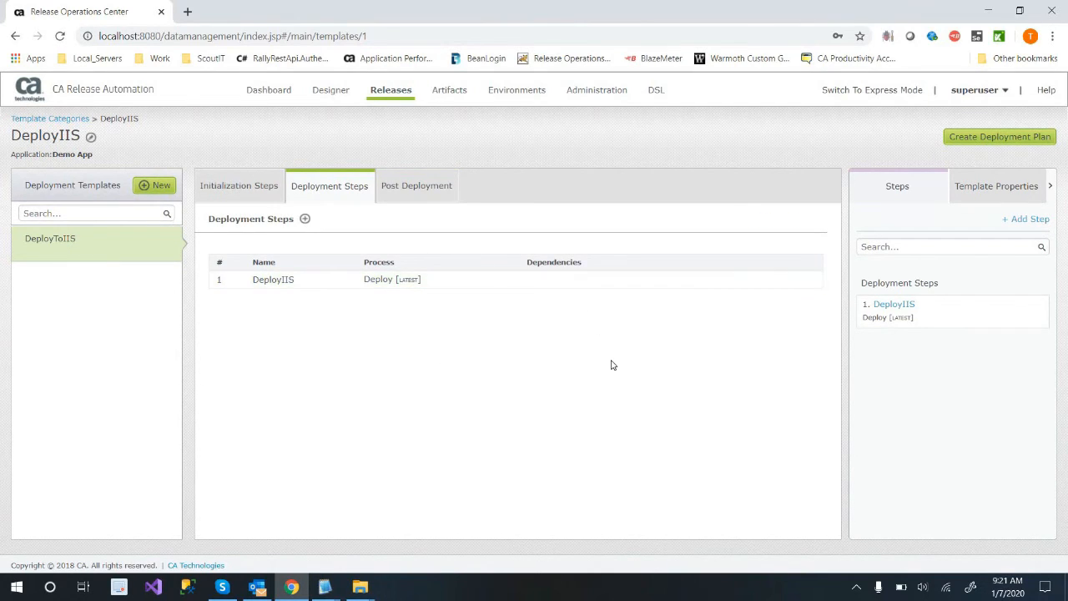
Add a template property named HtmlFileName to the DeployToIIS template and save it.
left_click(1030, 185)
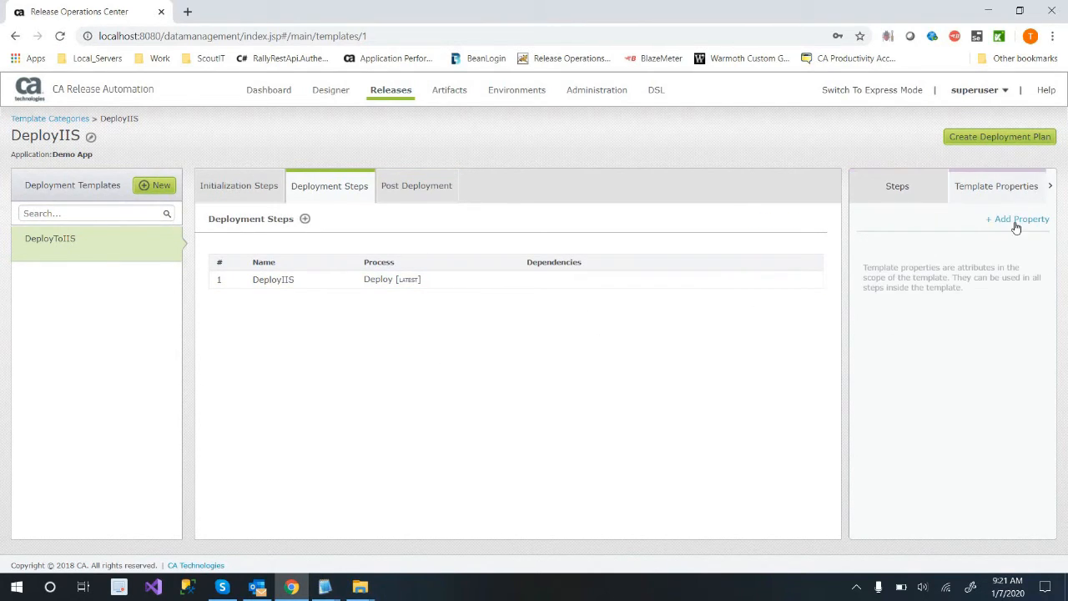
left_click(1015, 222)
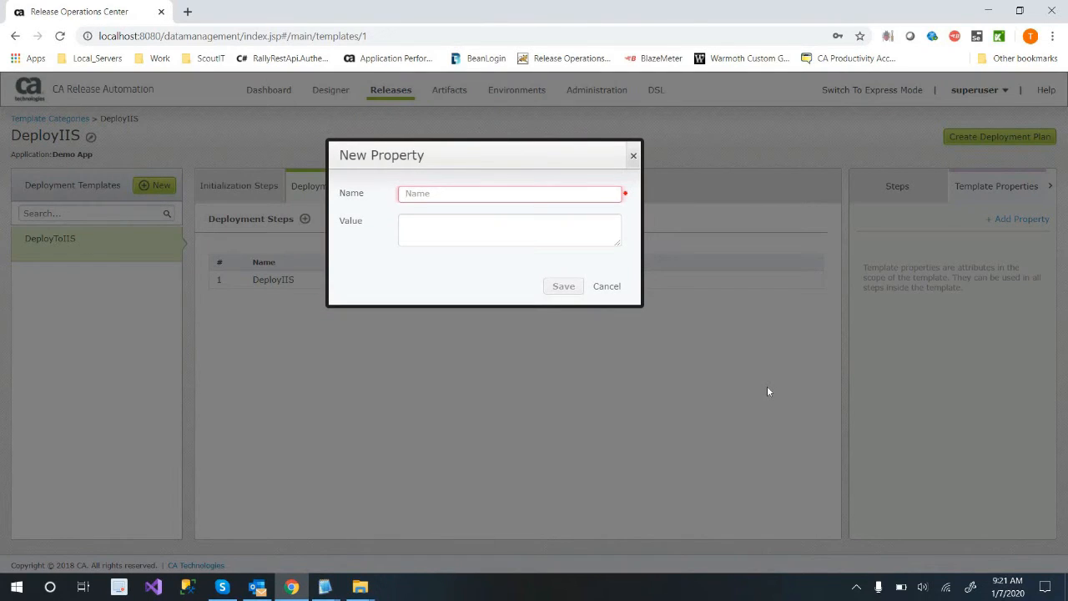
type("IISNam")
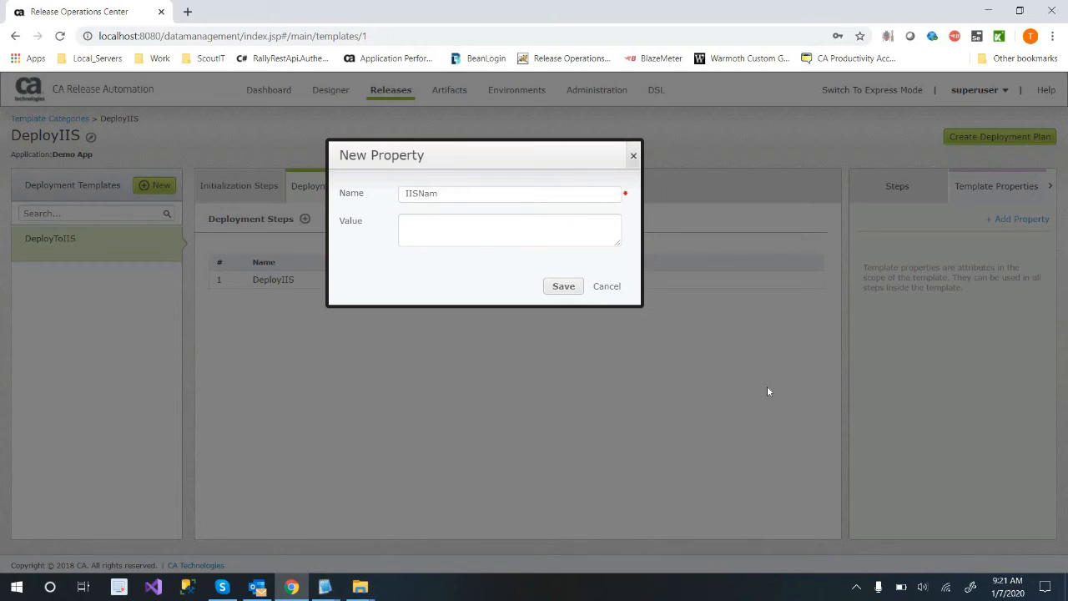
key("BackSpace")
key("BackSpace")
type("HtmoFileName")
left_click(572, 289)
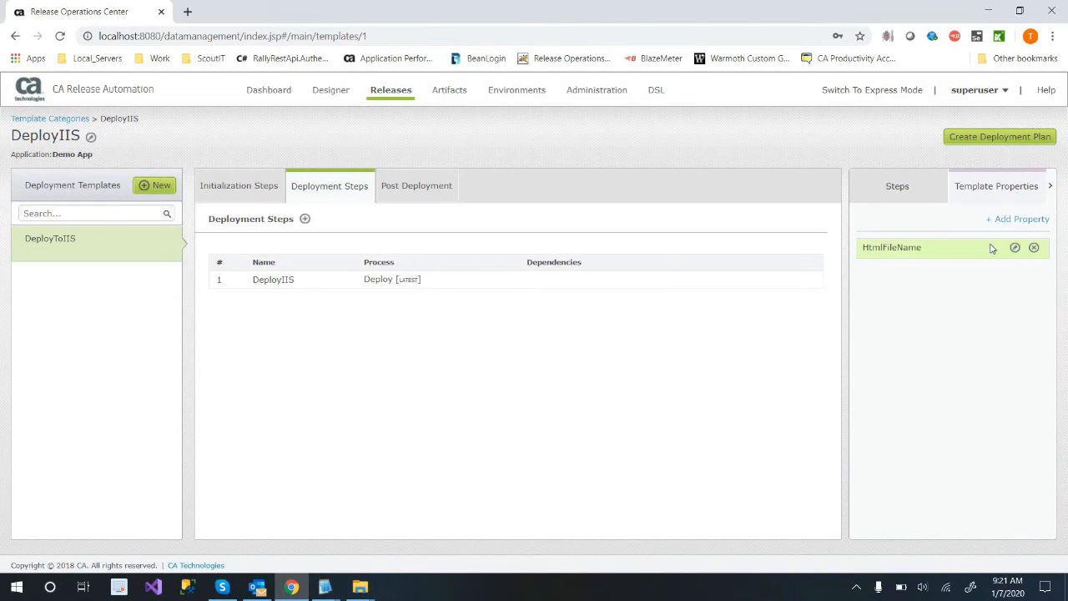
Set the HtmlFileName template property's value to helloworld.html and save it.
left_click(1015, 247)
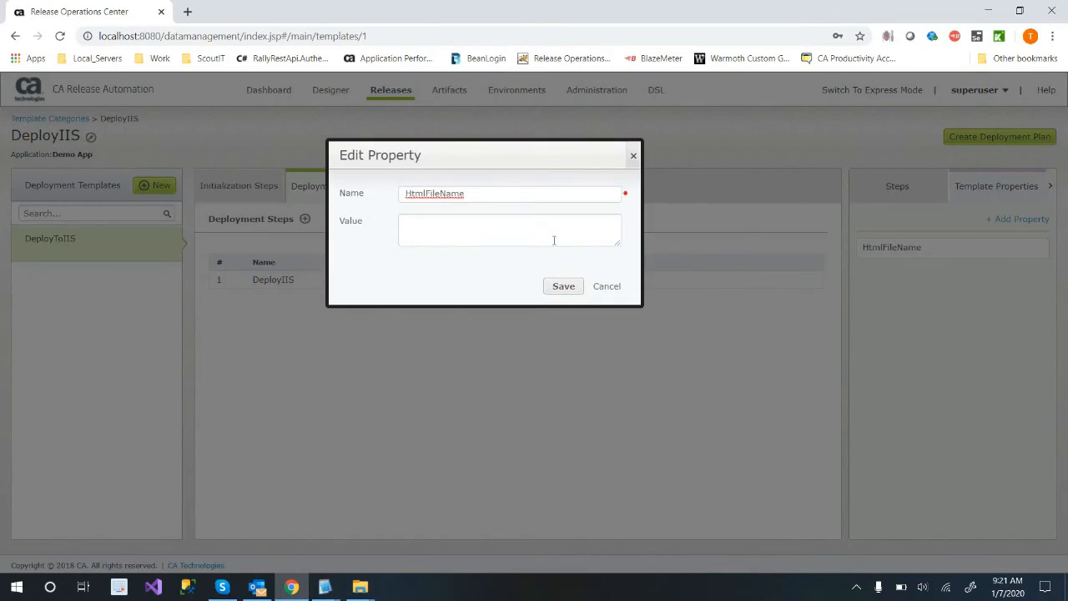
left_click(553, 241)
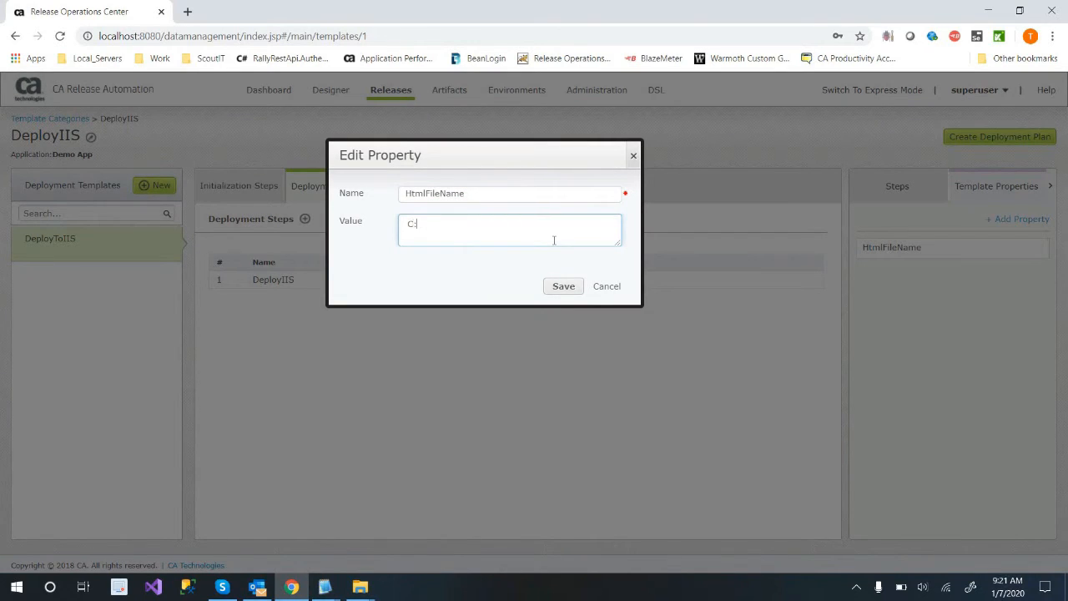
type("helloworld.html")
key("Tab")
key("Return")
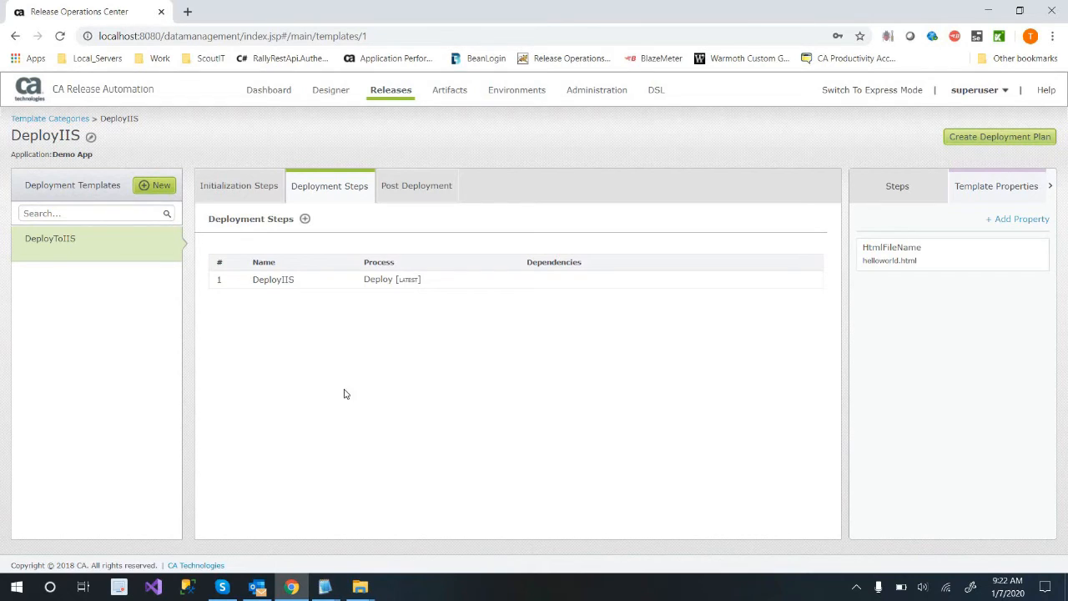
Switch to the Notepad2 notes and add the line "Create Deployment plan" under the second Temp entry.
left_click(403, 536)
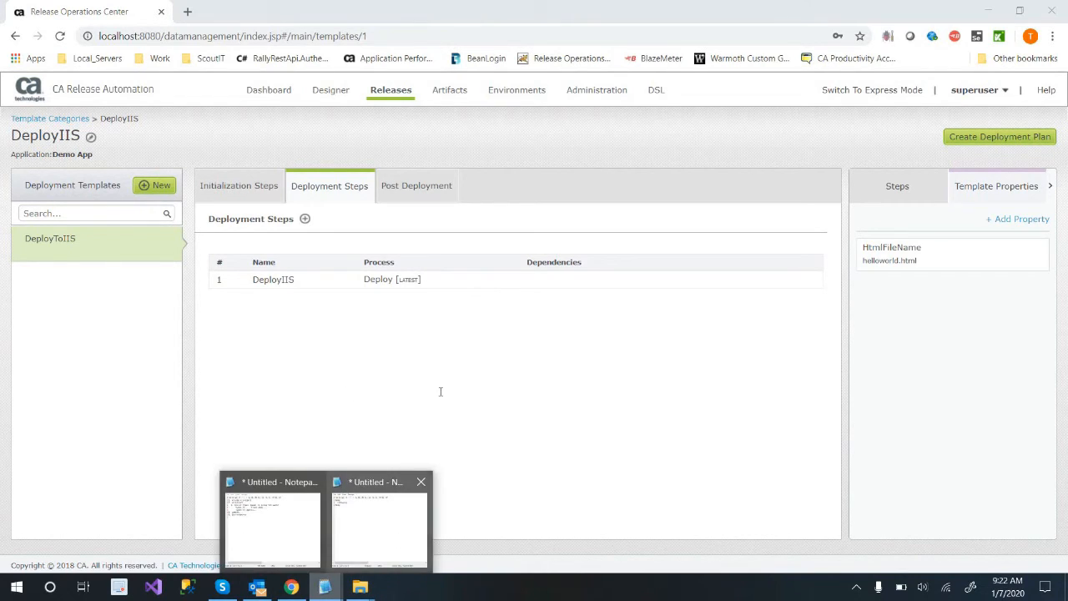
key("Return")
type("Creat")
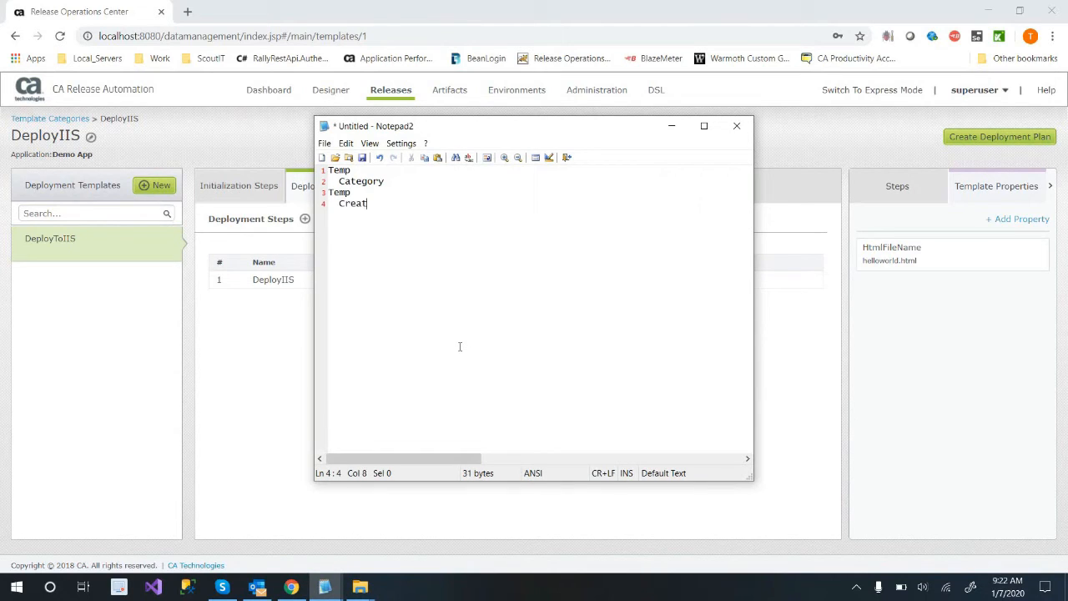
type("e Deployment plan")
key("BackSpace")
key("BackSpace")
key("BackSpace")
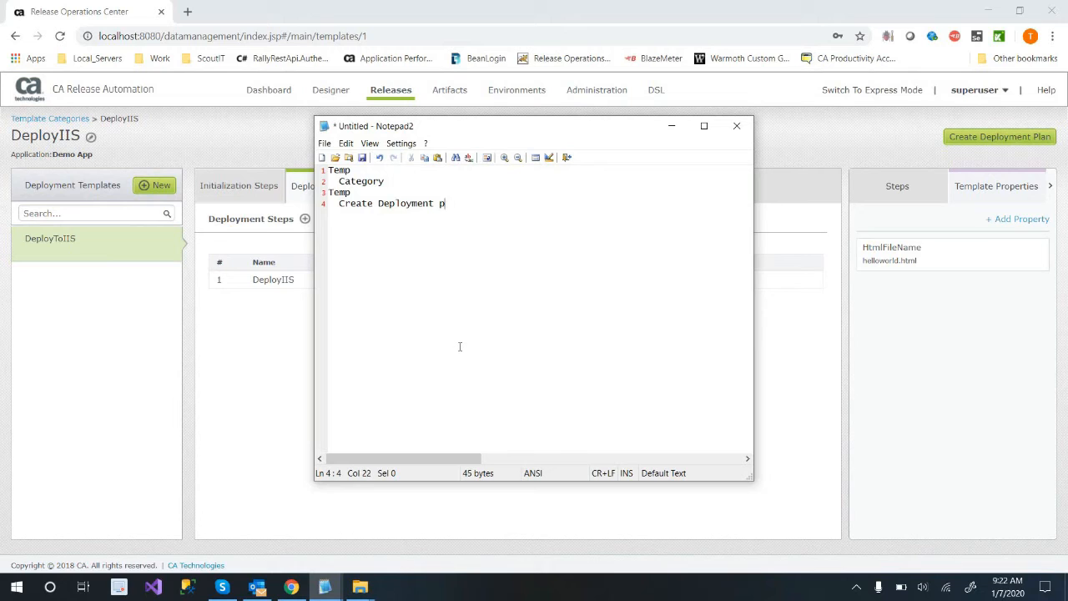
type("lan")
Return to the Release Operations Center and create a Demo App project named Deploying_IIS_Demo for deployment plans.
left_click(981, 156)
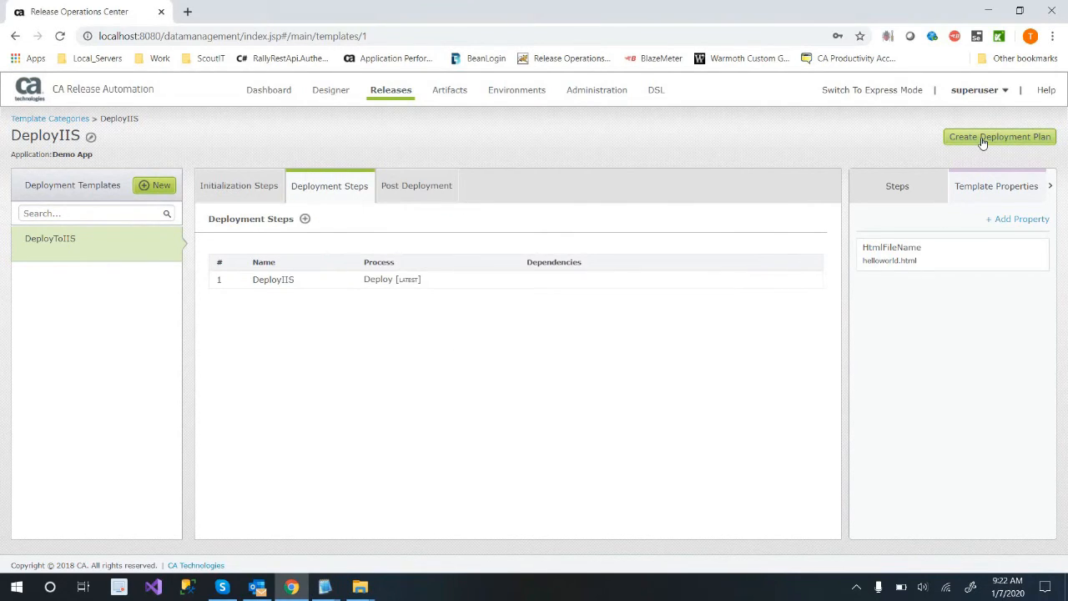
left_click(983, 138)
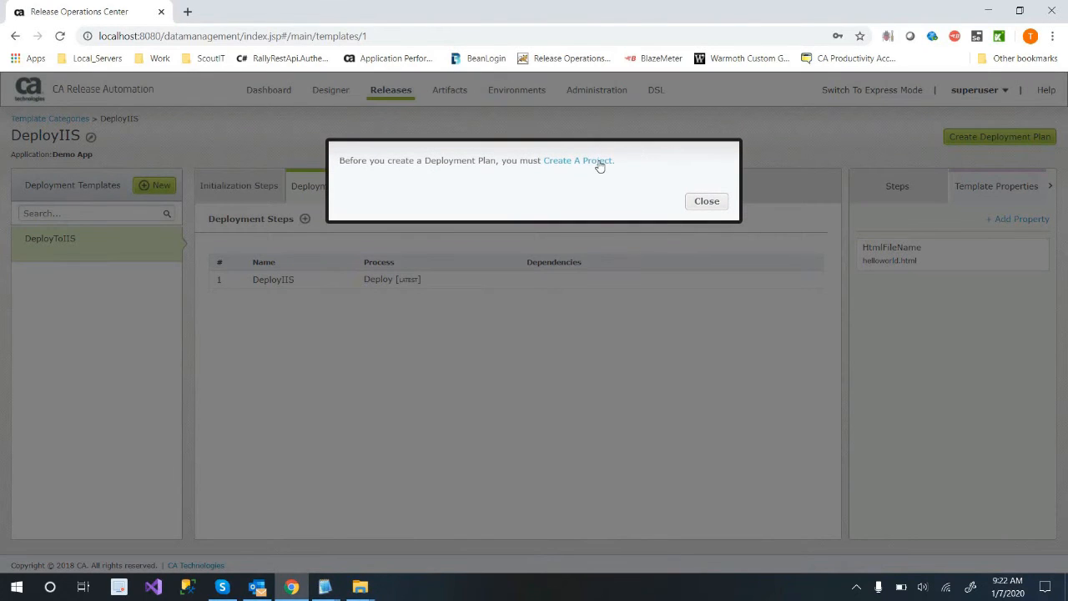
left_click(599, 166)
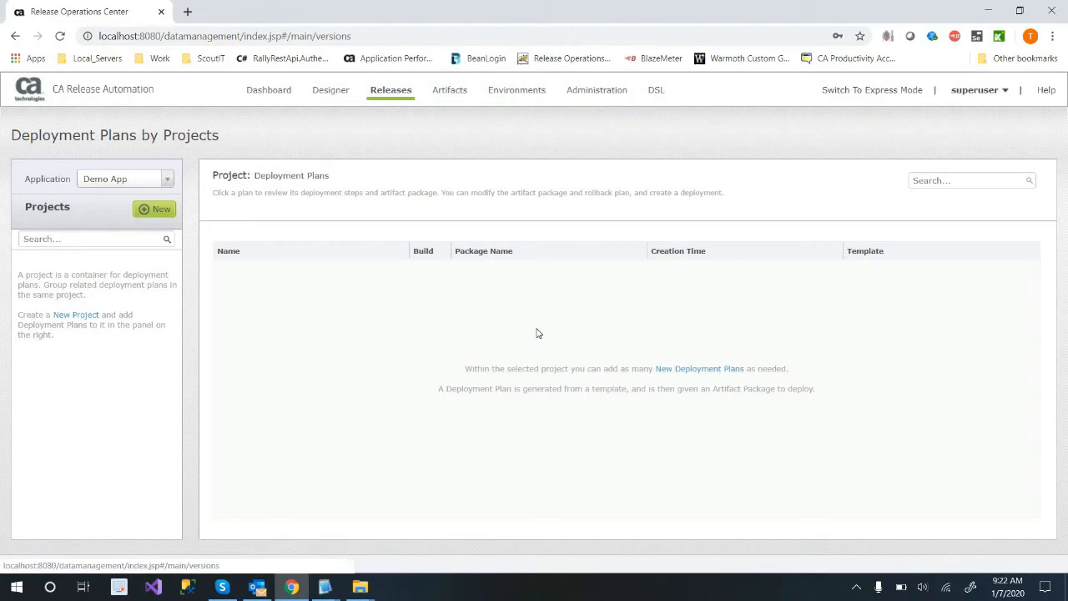
left_click(161, 210)
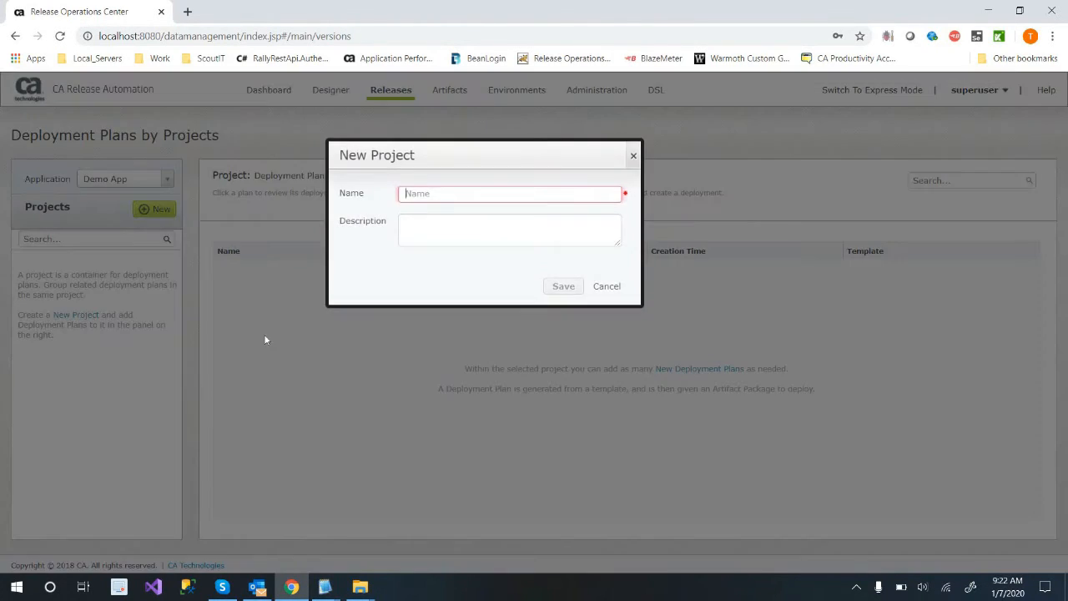
type("Deploying_IIS_TO")
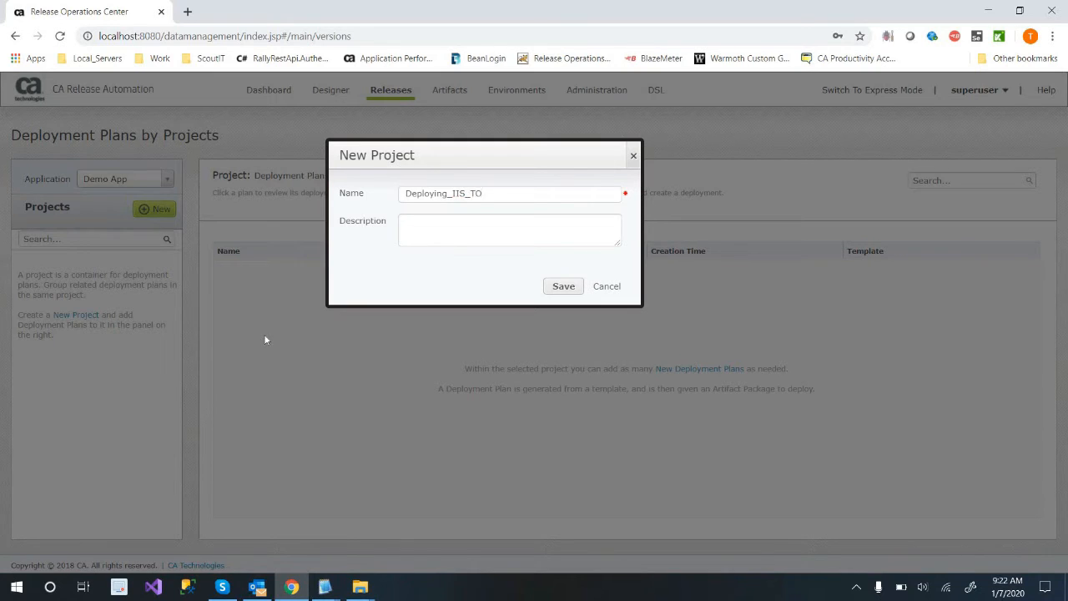
type("emo")
left_click(563, 286)
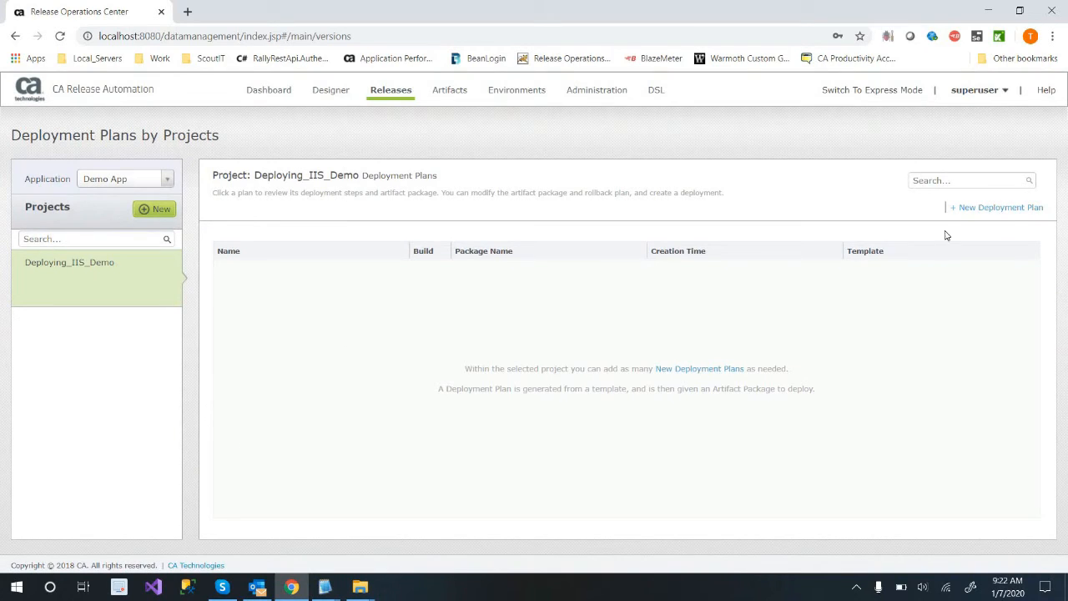
Start a deployment plan named DeployingToIIS in the Deploying_IIS_Demo project, with type Major and creation from a template enabled.
left_click(1008, 209)
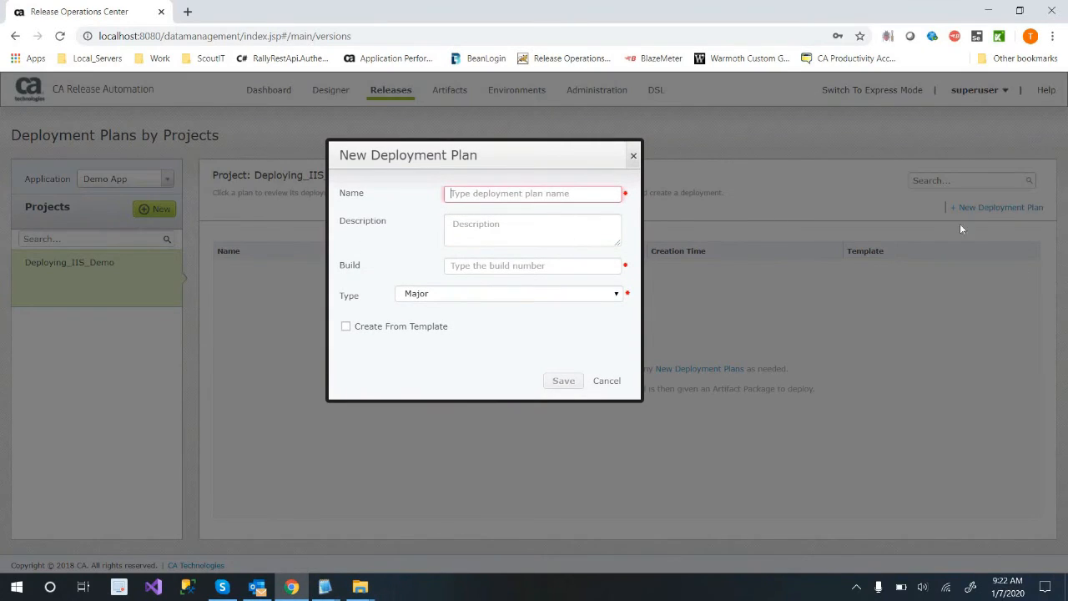
left_click(553, 199)
type("DeployingTo")
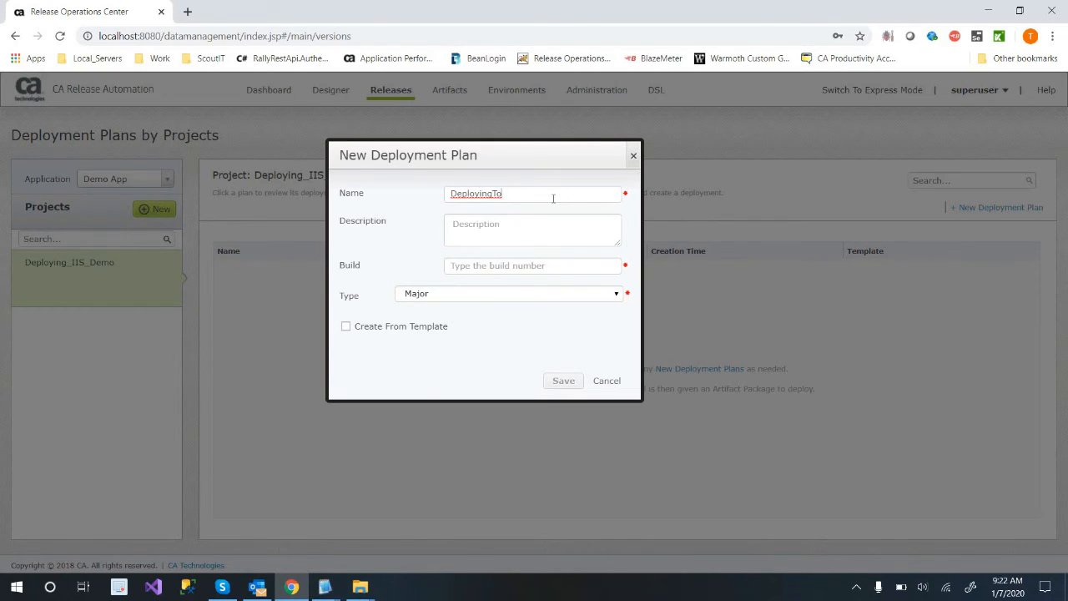
type("IIS")
left_click(483, 293)
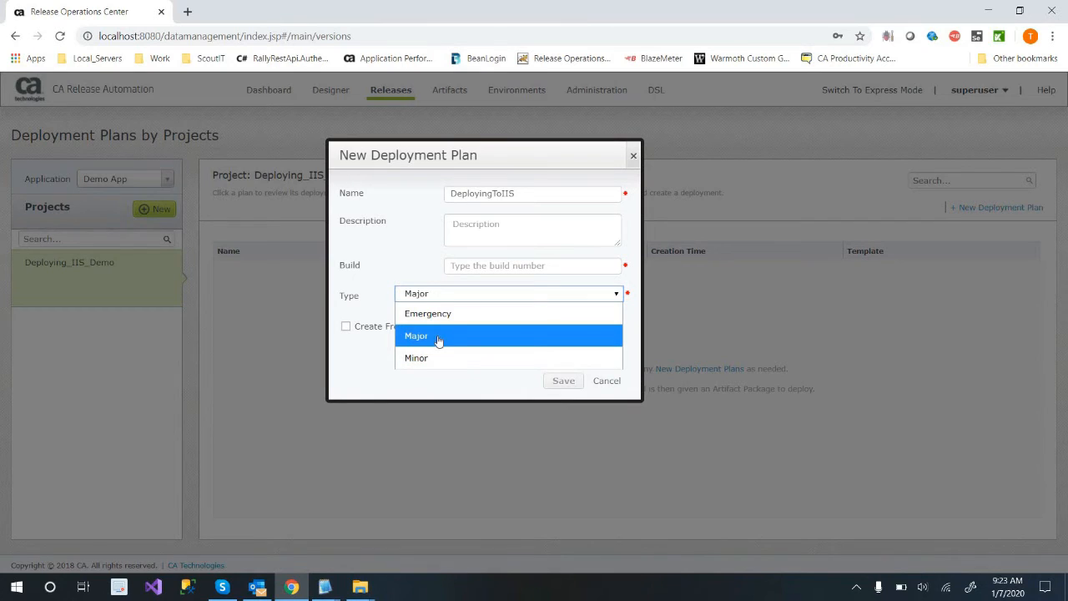
left_click(437, 338)
left_click(433, 330)
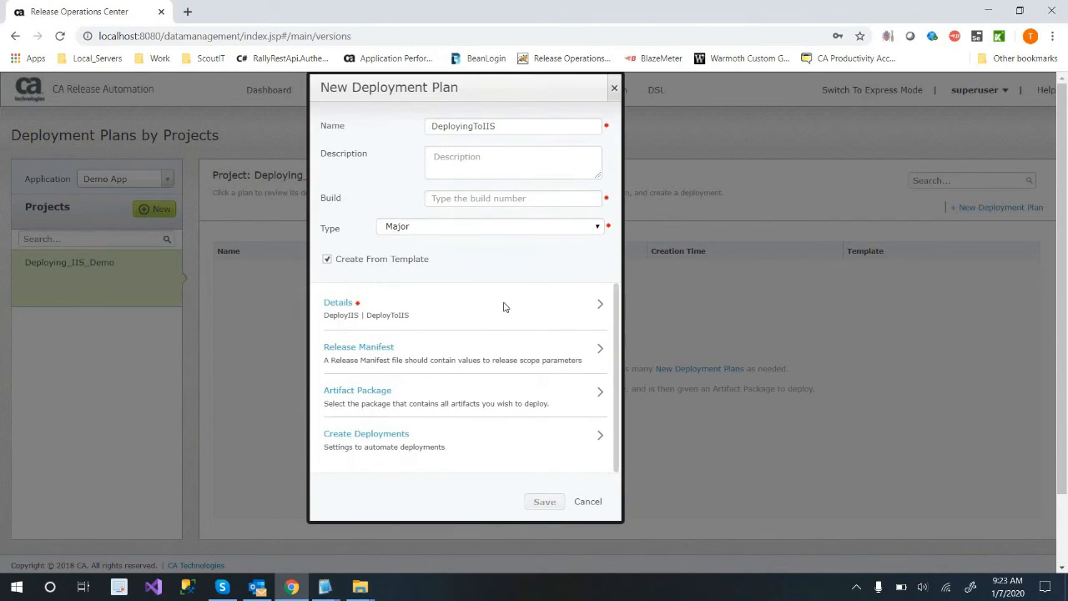
Use the DeployIIS template category and the DeployToIIS deployment template in the new plan's details.
left_click(601, 305)
left_click(400, 341)
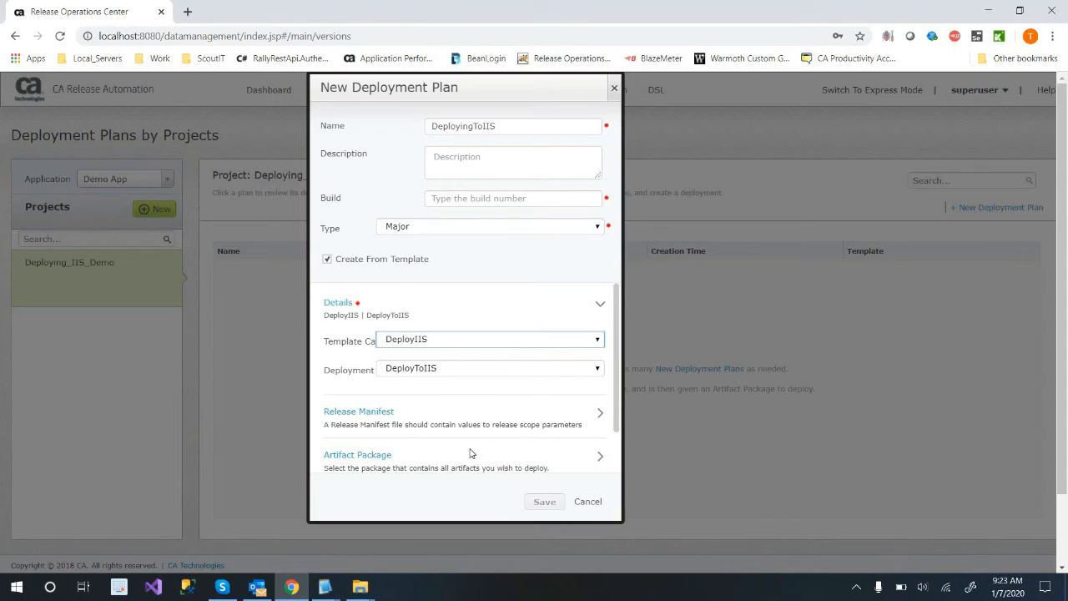
scroll(450, 425, "down", 1)
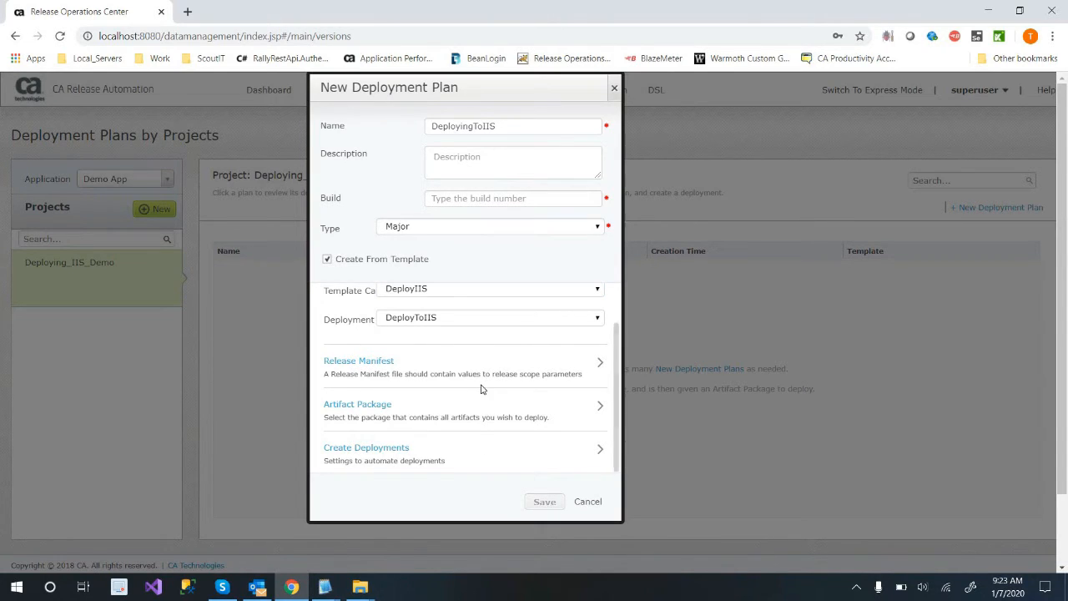
scroll(473, 384, "up", 1)
left_click(579, 343)
left_click(578, 358)
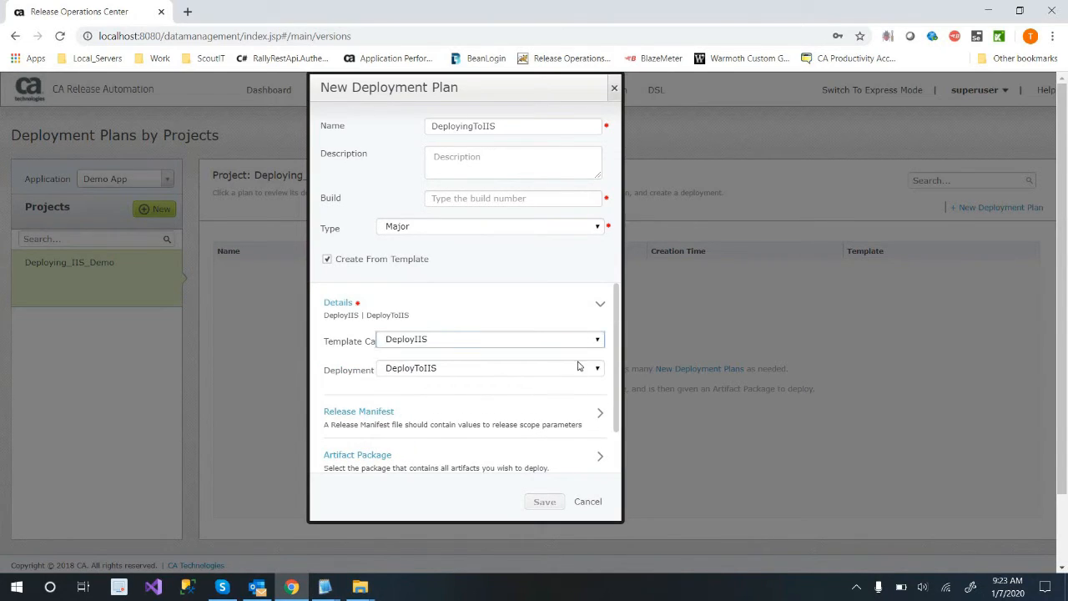
left_click(579, 369)
left_click(588, 427)
scroll(537, 512, "down", 1)
left_click(544, 503)
key("Tab")
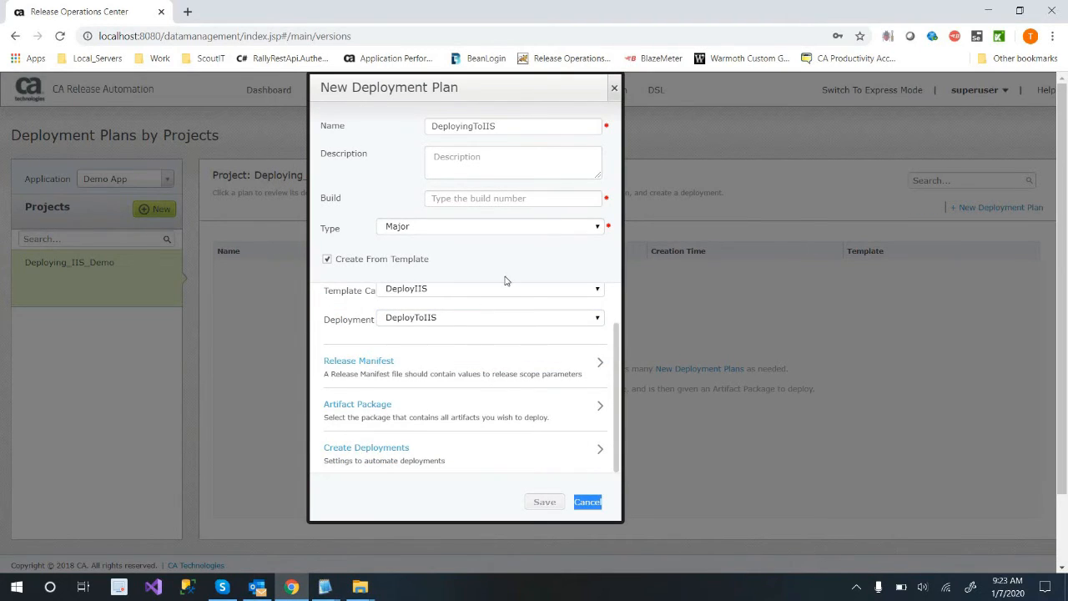
Set the deployment plan's build number to 1.0 and save the plan.
left_click(563, 201)
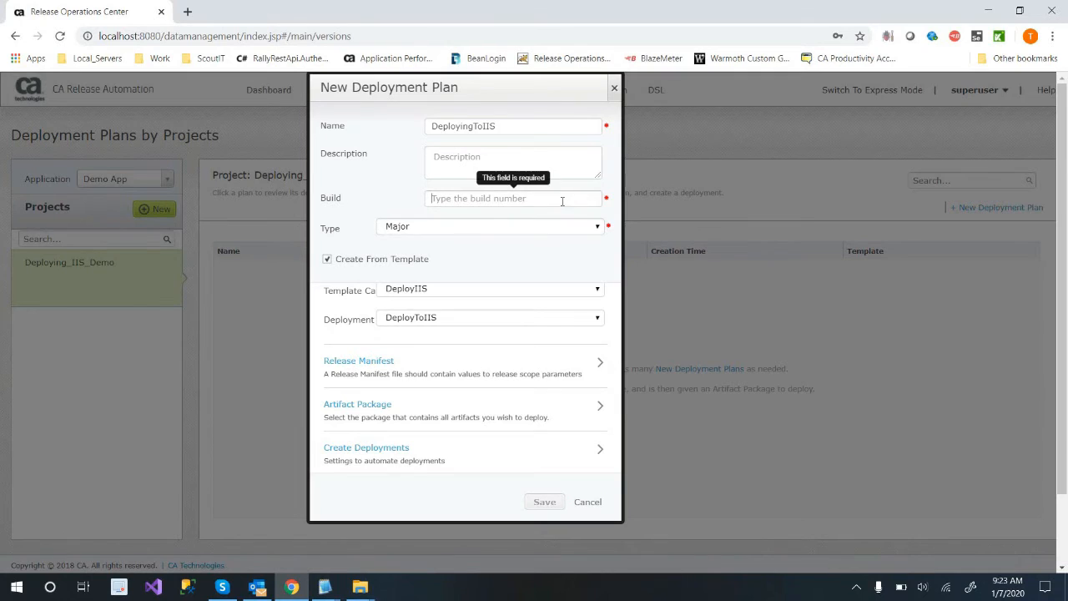
type("1.0")
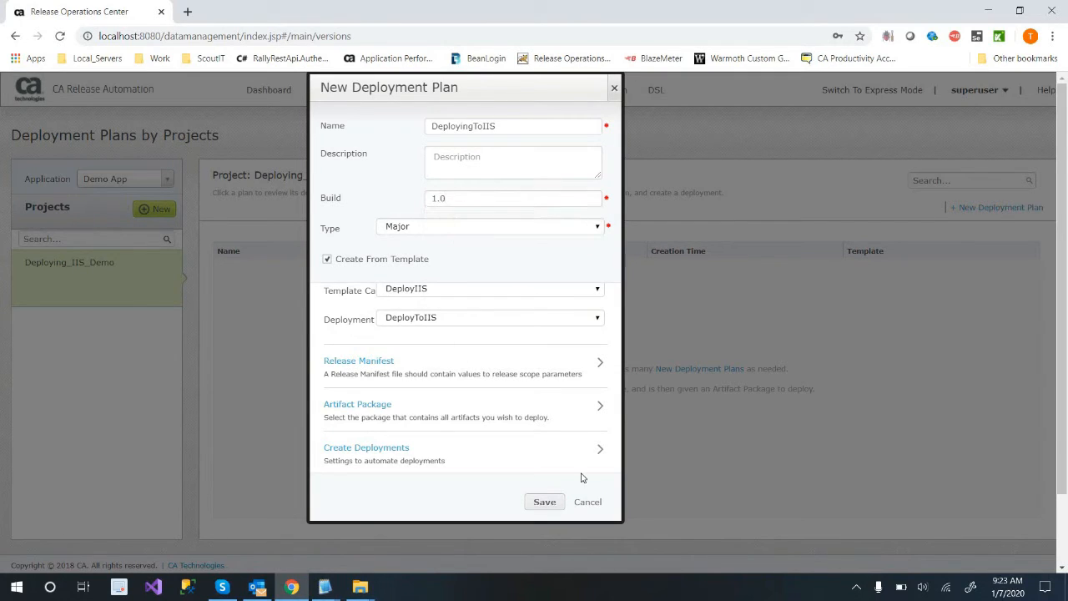
left_click(549, 505)
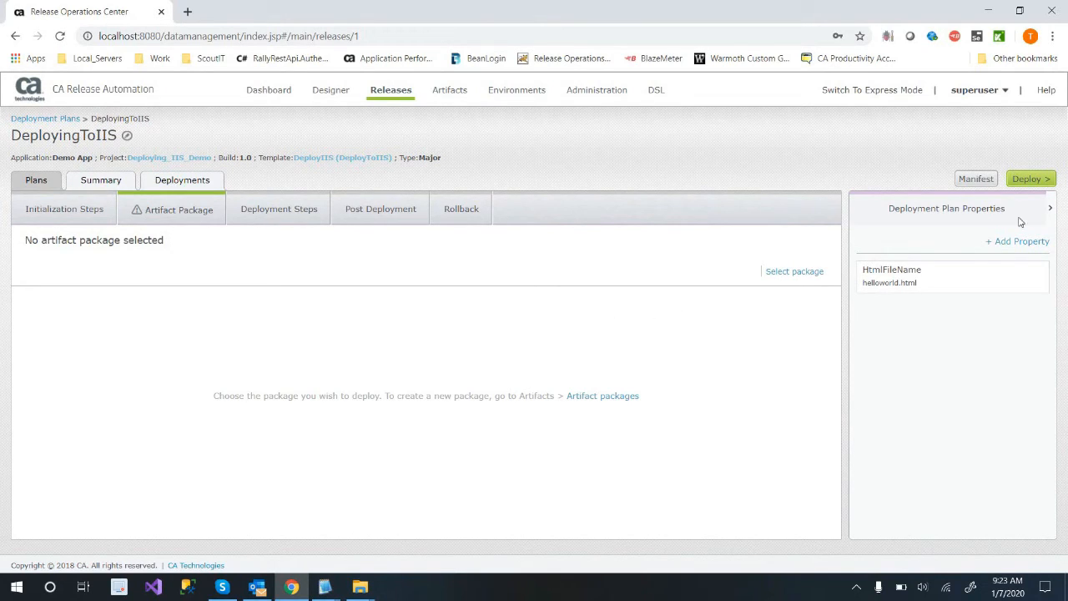
Examine the DeployingToIIS plan's initialization, artifact package, deployment, post-deployment and rollback sections, plus its summary and deployments.
left_click(87, 220)
left_click(202, 216)
left_click(288, 217)
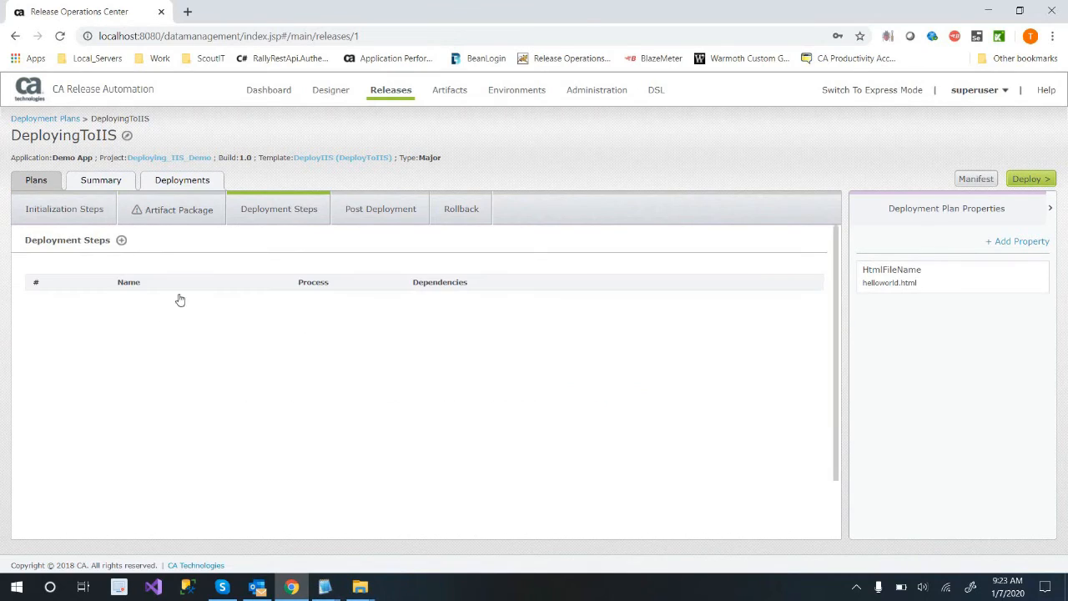
left_click(389, 213)
left_click(466, 210)
left_click(101, 185)
left_click(191, 185)
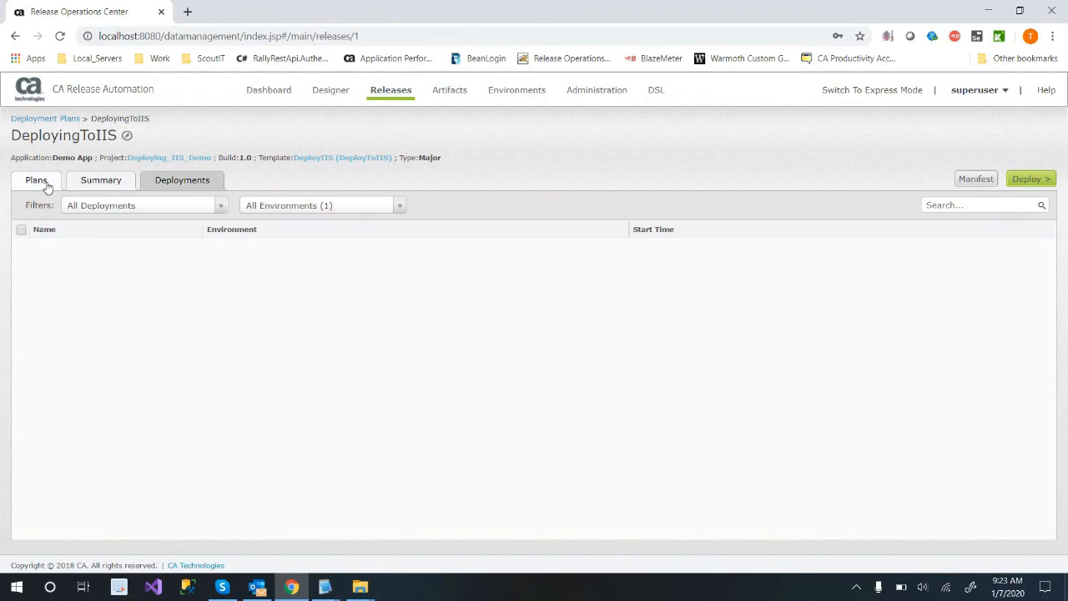
left_click(46, 186)
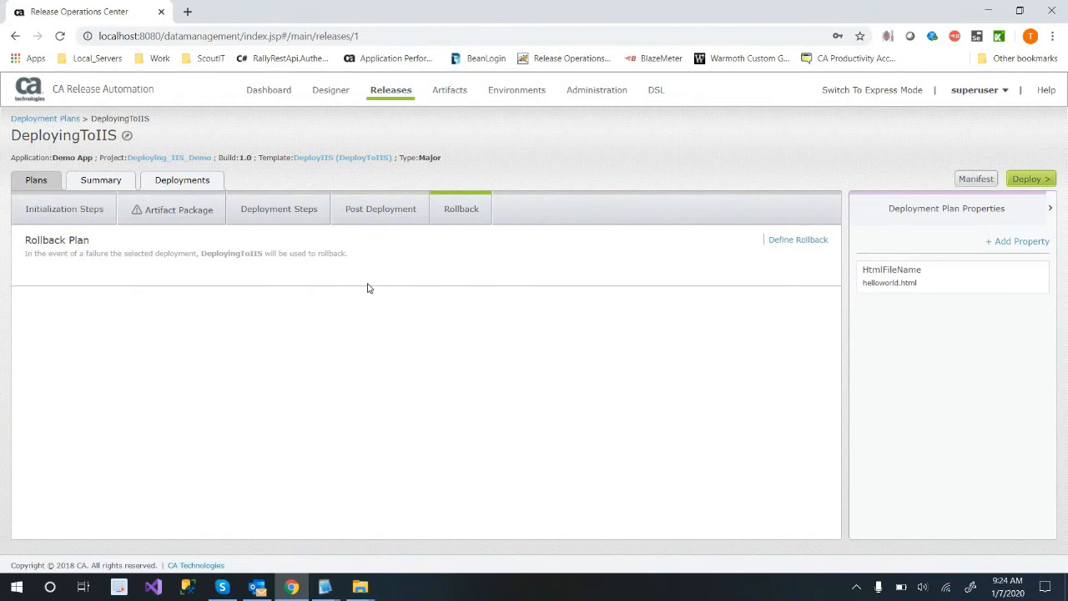
Create a deployment named Our1stDeploy for Environment for Default Architecture, running the pre-deployment step and the deployment immediately.
double_click(985, 210)
left_click(518, 90)
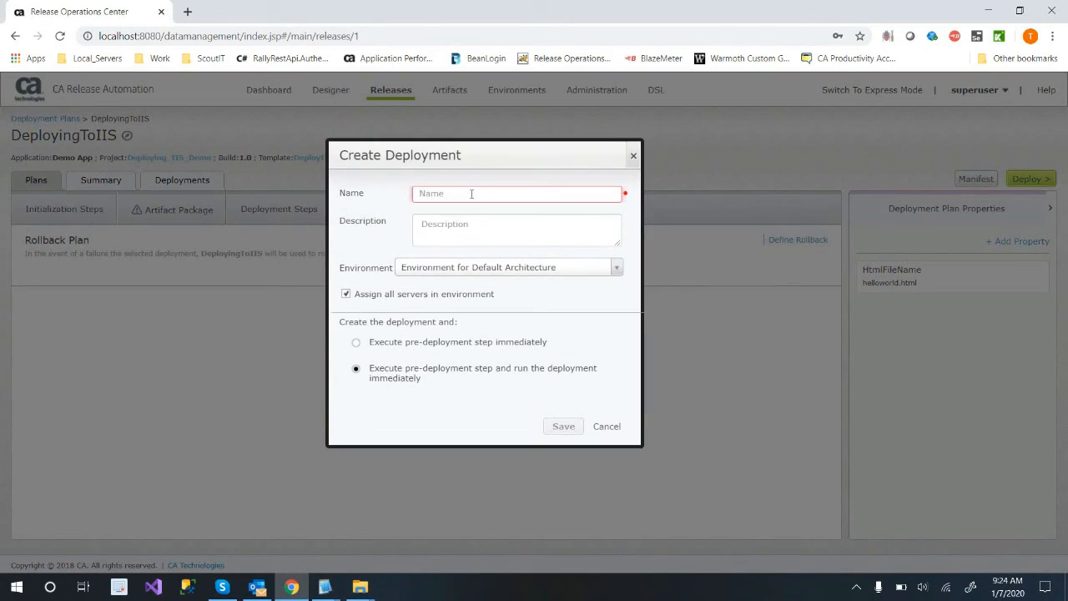
type("OUr")
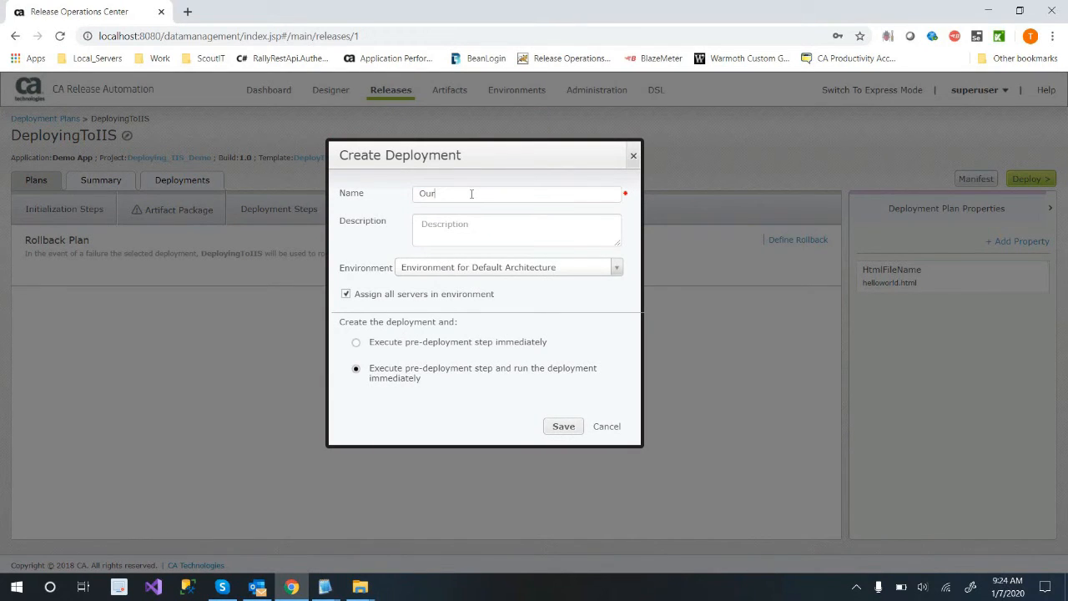
type("1stDeploy")
left_click(590, 272)
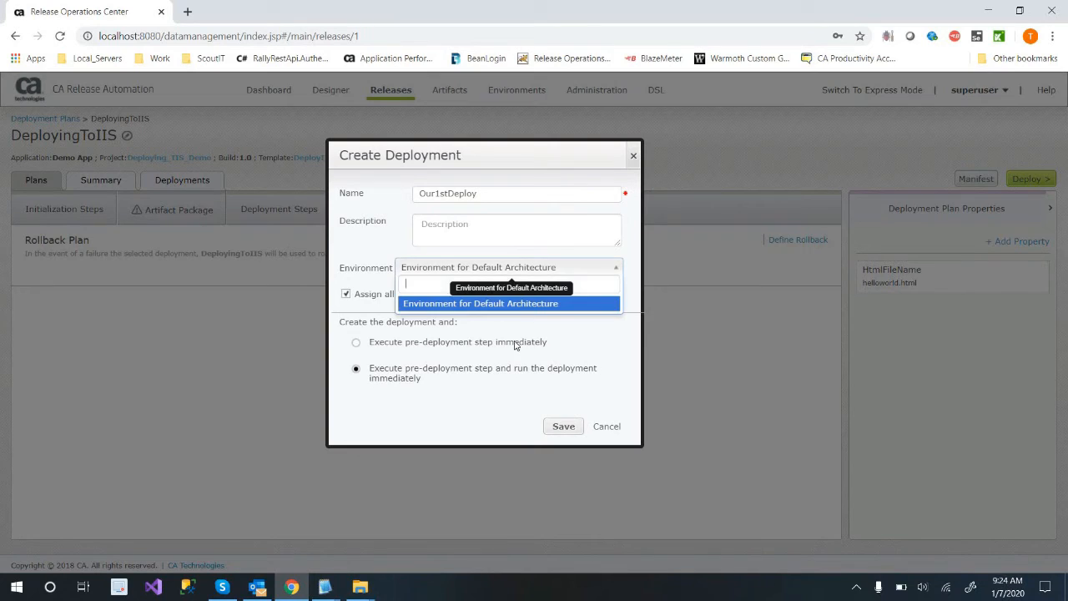
left_click(532, 303)
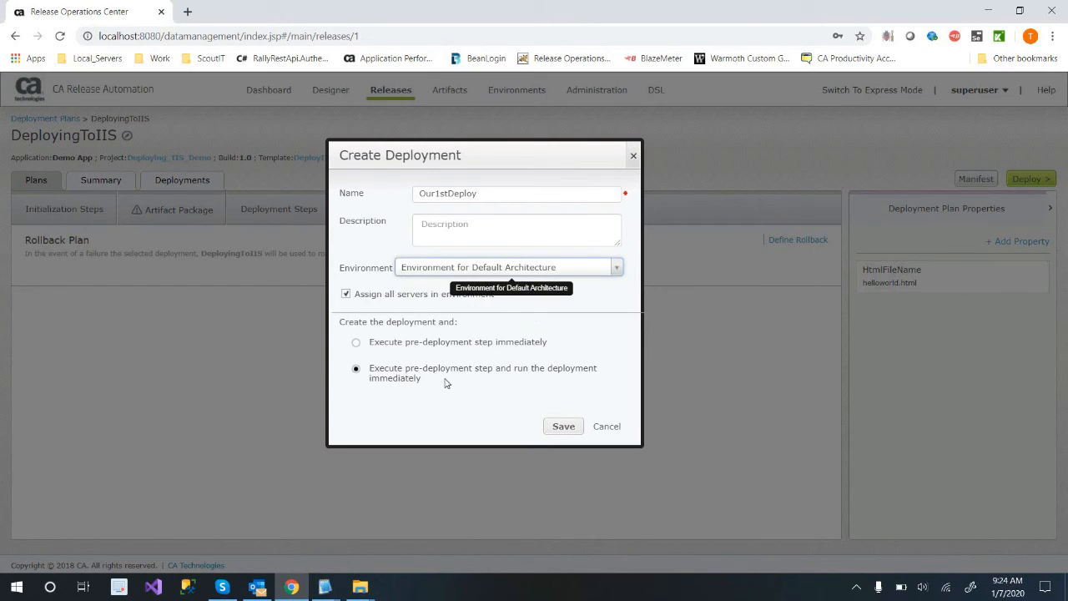
left_click(560, 427)
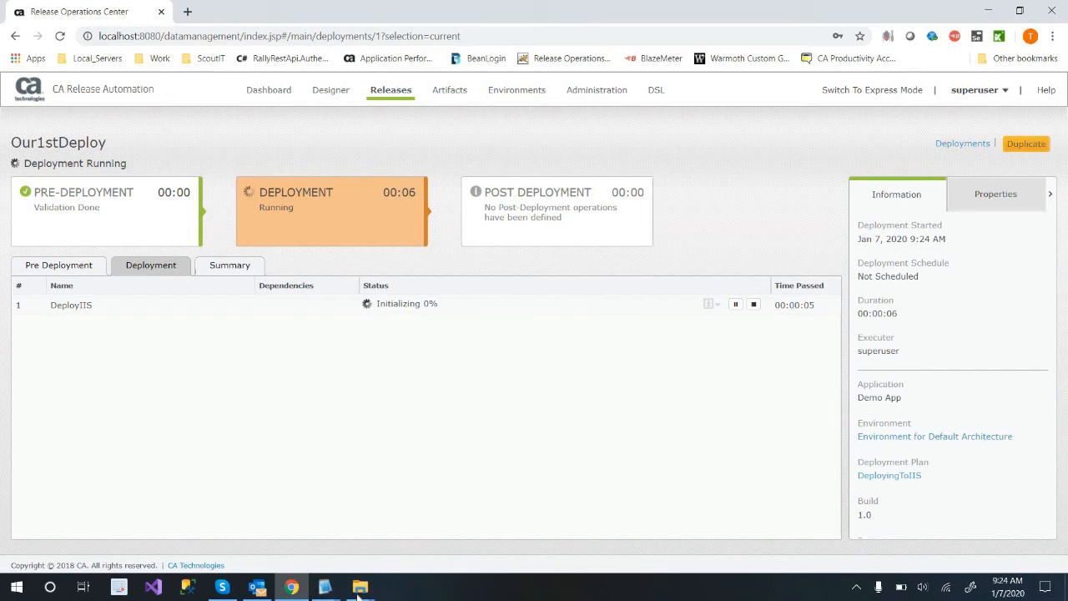
Switch to File Explorer and open helloFromRA.txt from the Environment for Default Architecture folder in C:\temp.
mouse_move(359, 589)
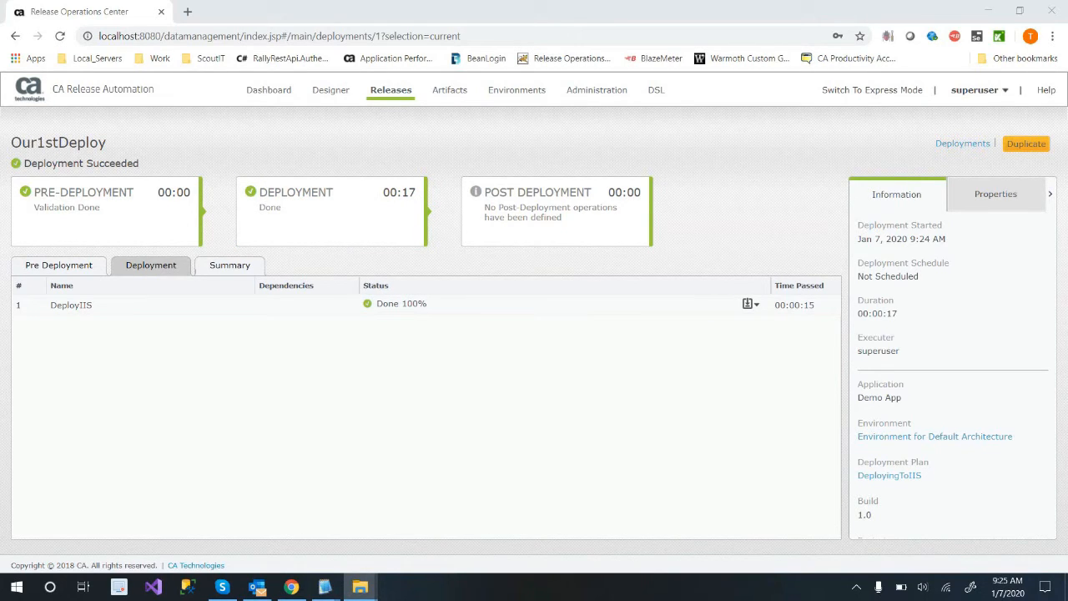
left_click_drag(1067, 358, 440, 115)
left_click(327, 258)
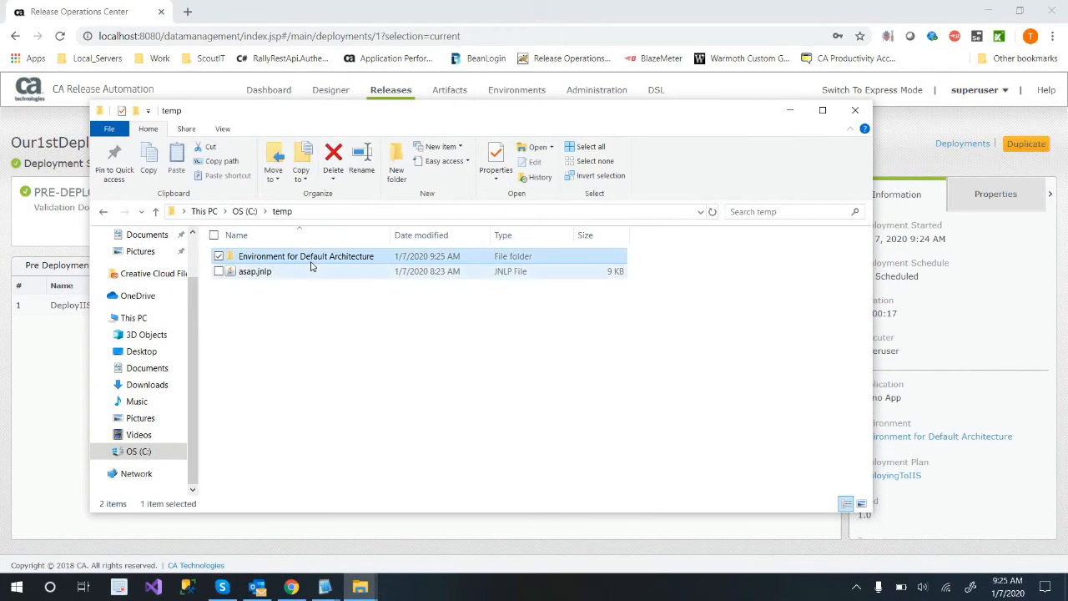
double_click(324, 260)
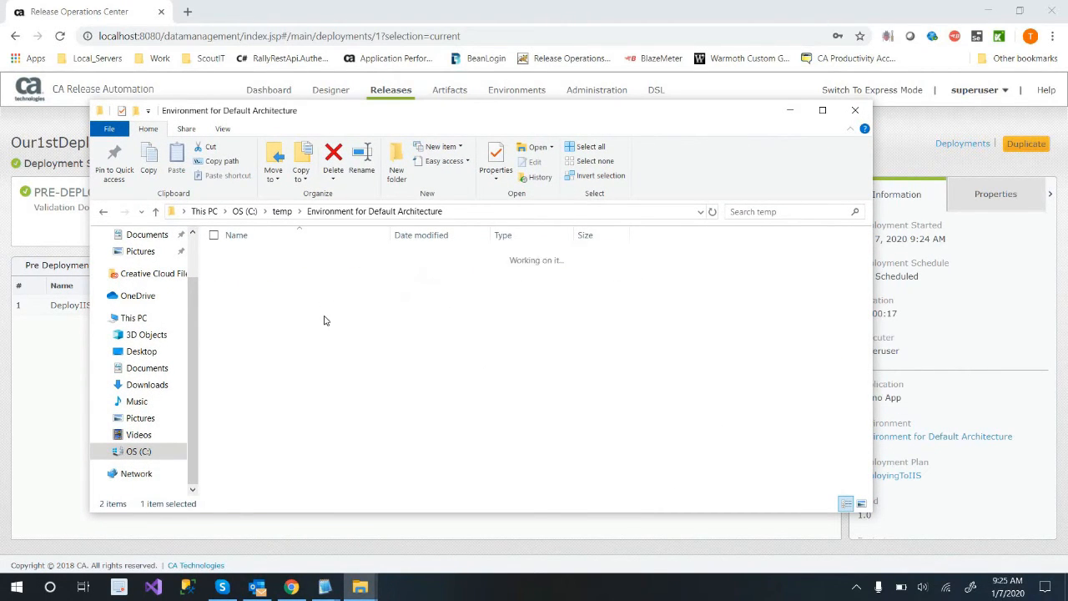
double_click(308, 259)
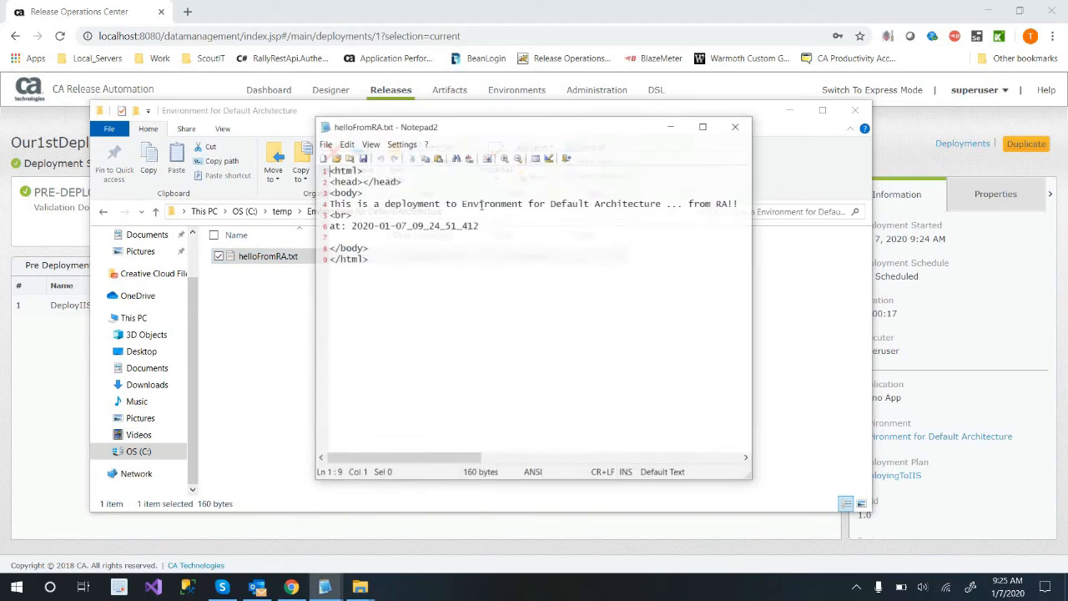
Examine the environment name and timestamp in the deployed helloFromRA.txt, then close the file and minimize File Explorer.
left_click(447, 225)
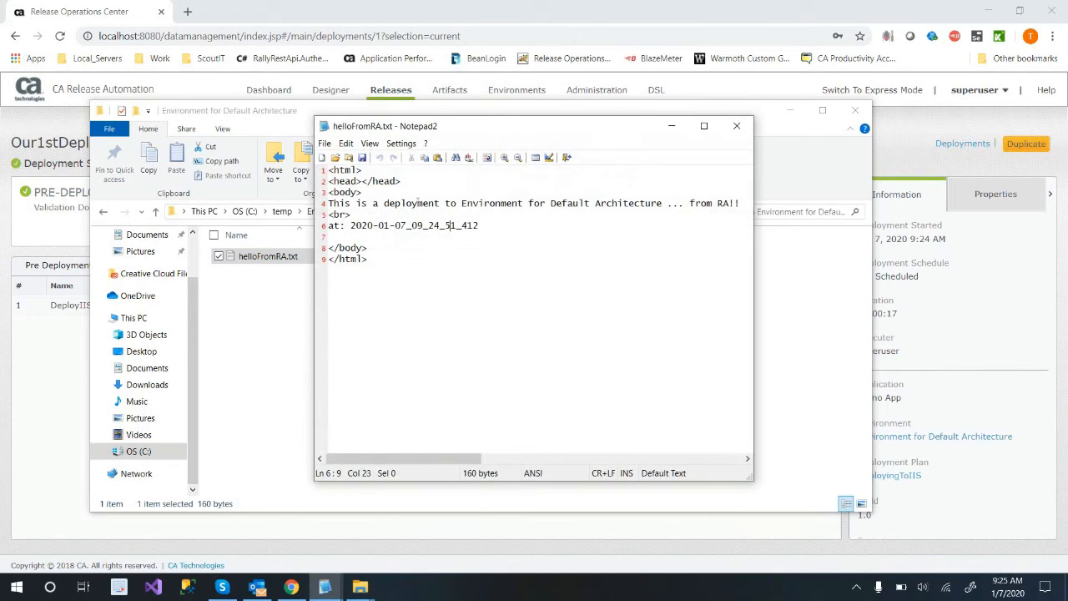
double_click(586, 204)
left_click_drag(663, 203, 551, 203)
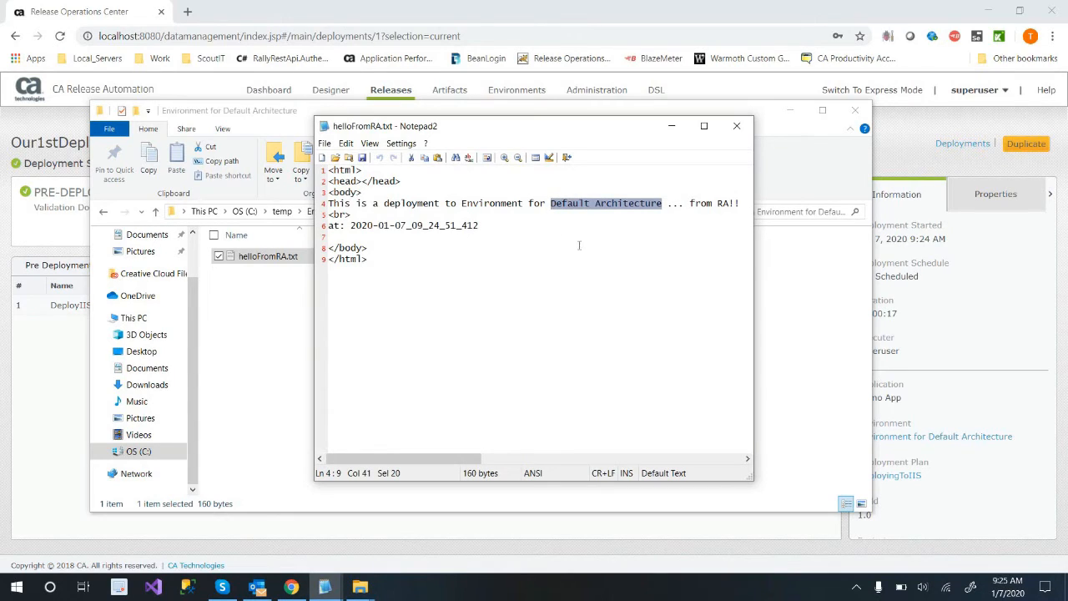
left_click(581, 238)
left_click_drag(550, 204, 662, 206)
left_click(615, 228)
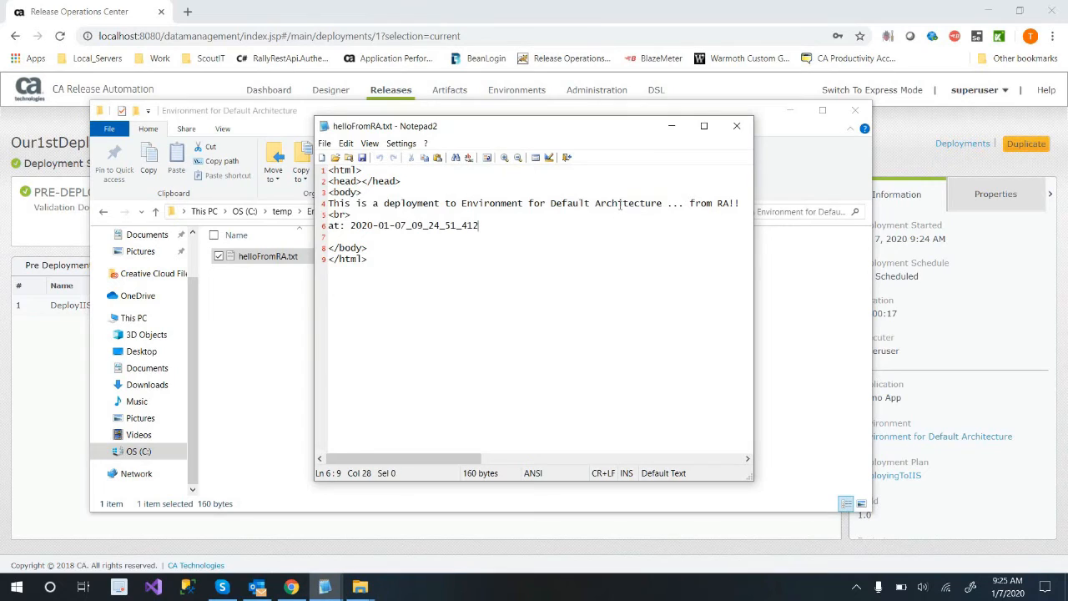
left_click(525, 280)
left_click_drag(479, 225, 344, 226)
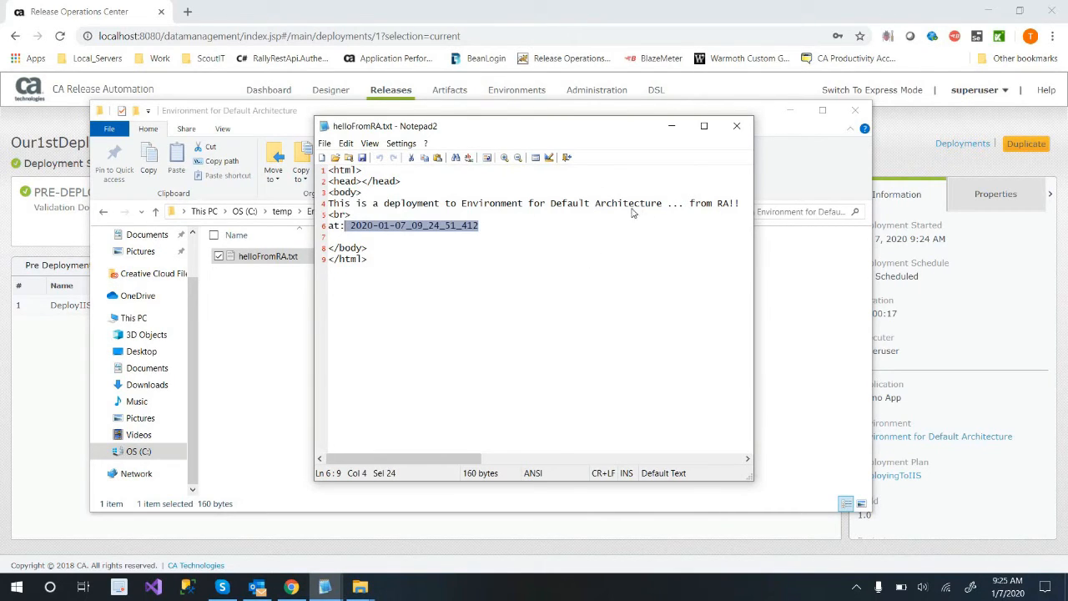
double_click(632, 208)
left_click(636, 225)
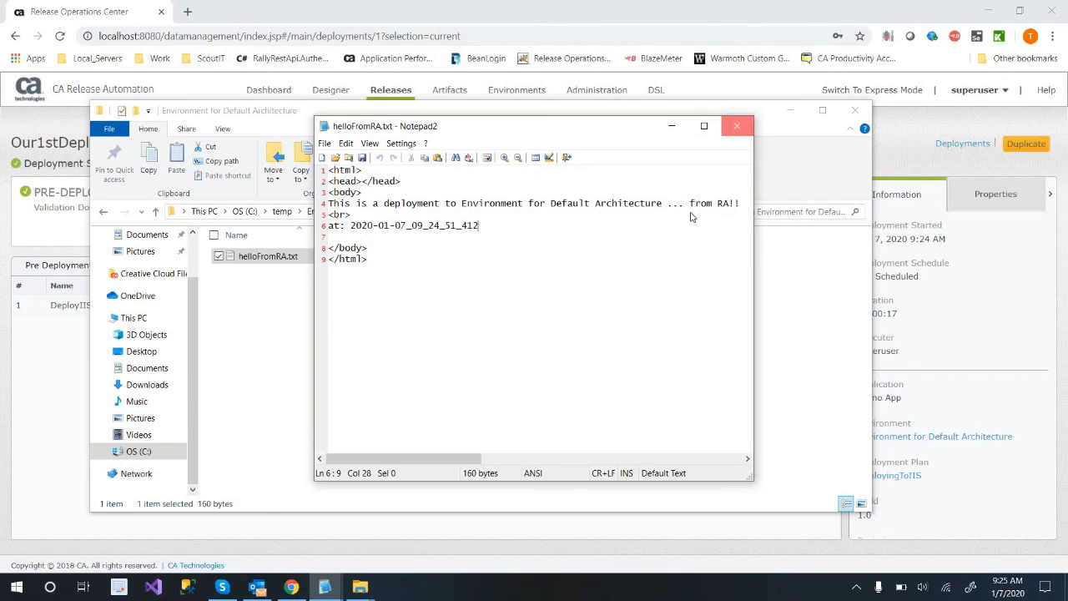
left_click(736, 126)
left_click(682, 302)
left_click(790, 110)
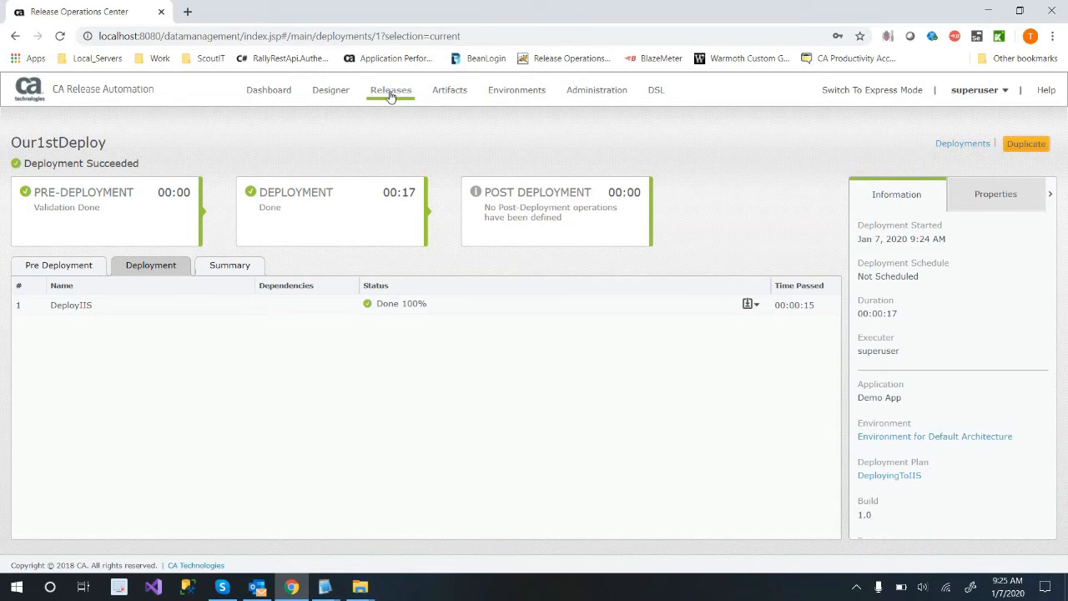
Rename Demo App's default-architecture environment as Dev, set its description to Dev, and save it.
mouse_move(395, 97)
mouse_move(518, 92)
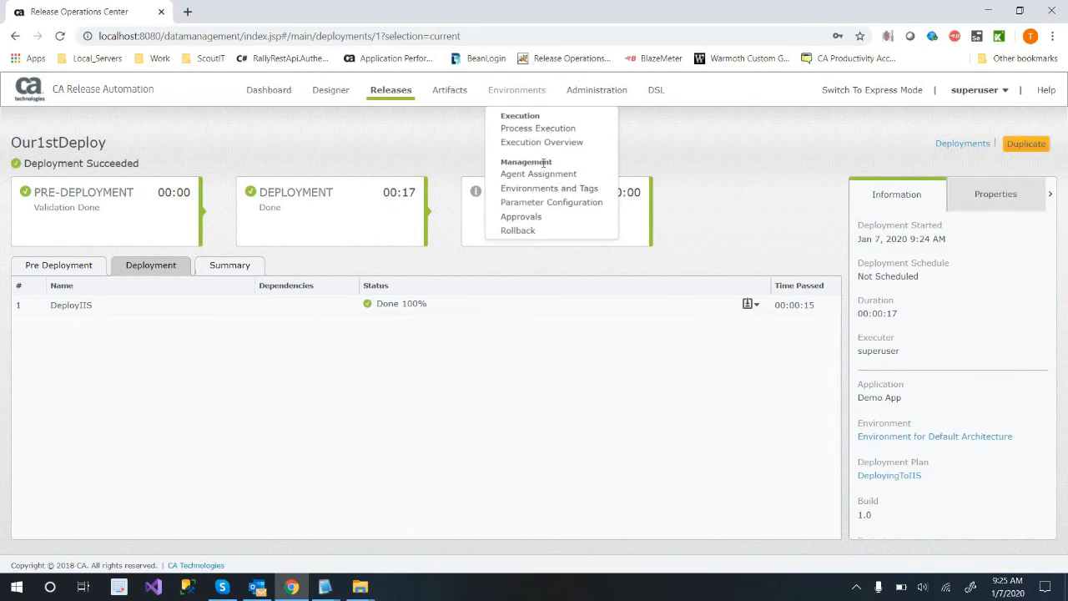
left_click(548, 190)
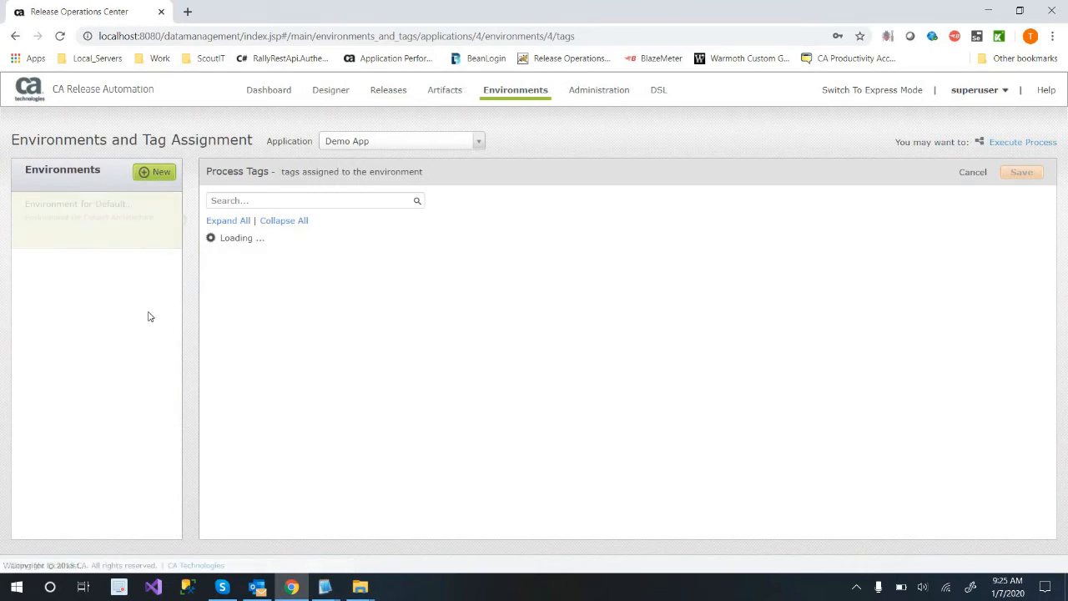
mouse_move(126, 216)
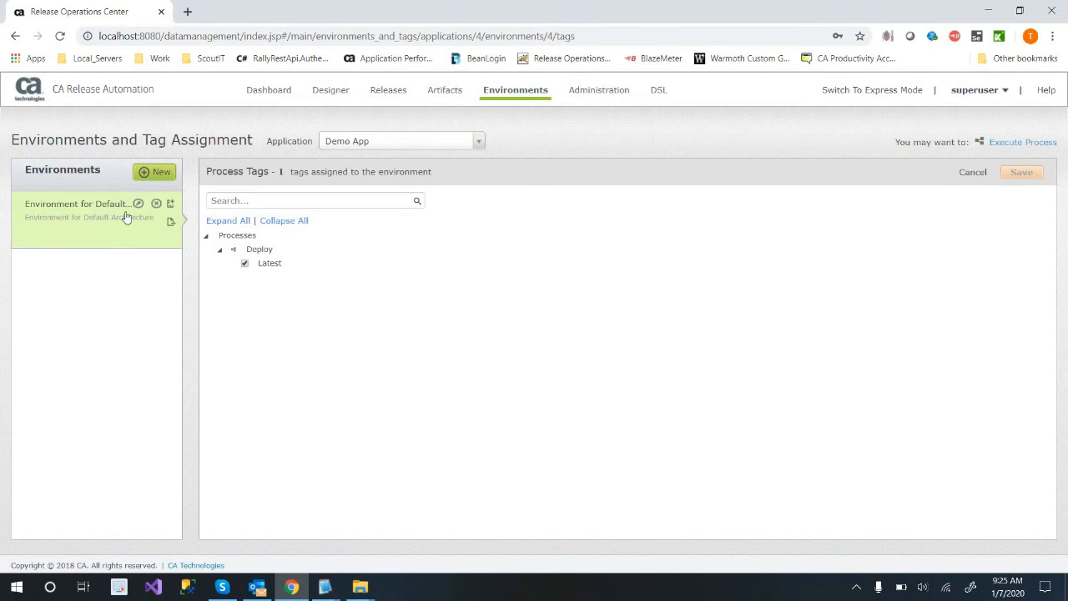
left_click(138, 204)
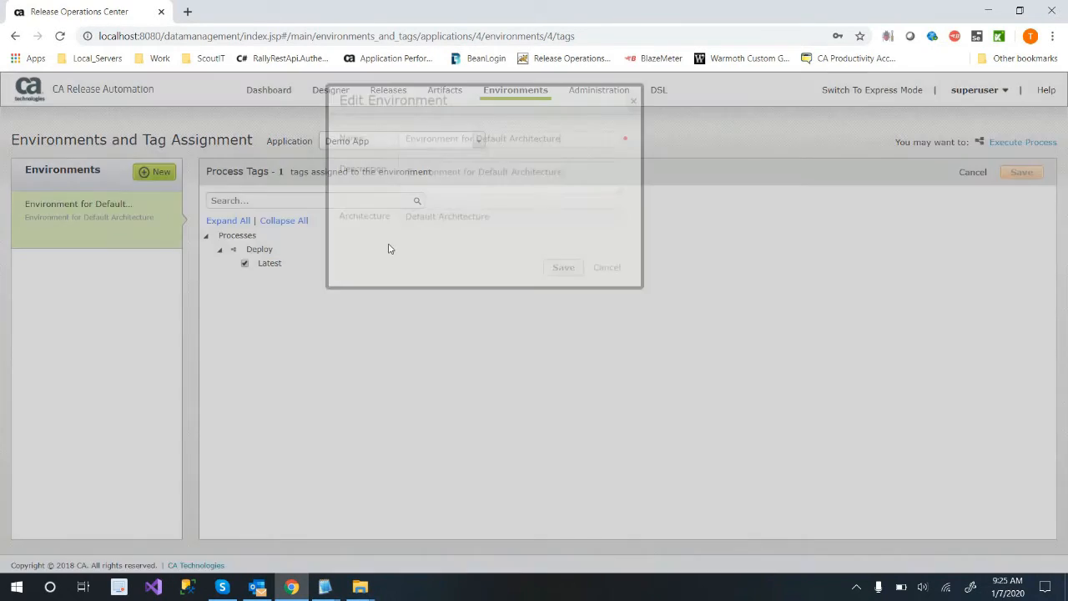
key("ctrl+a")
type("Dev")
key("Tab")
key("BackSpace")
key("BackSpace")
key("BackSpace")
key("BackSpace")
key("BackSpace")
key("BackSpace")
key("BackSpace")
key("BackSpace")
key("BackSpace")
key("BackSpace")
key("BackSpace")
key("BackSpace")
key("BackSpace")
key("BackSpace")
key("BackSpace")
key("BackSpace")
key("BackSpace")
key("BackSpace")
key("BackSpace")
key("BackSpace")
type("Dev")
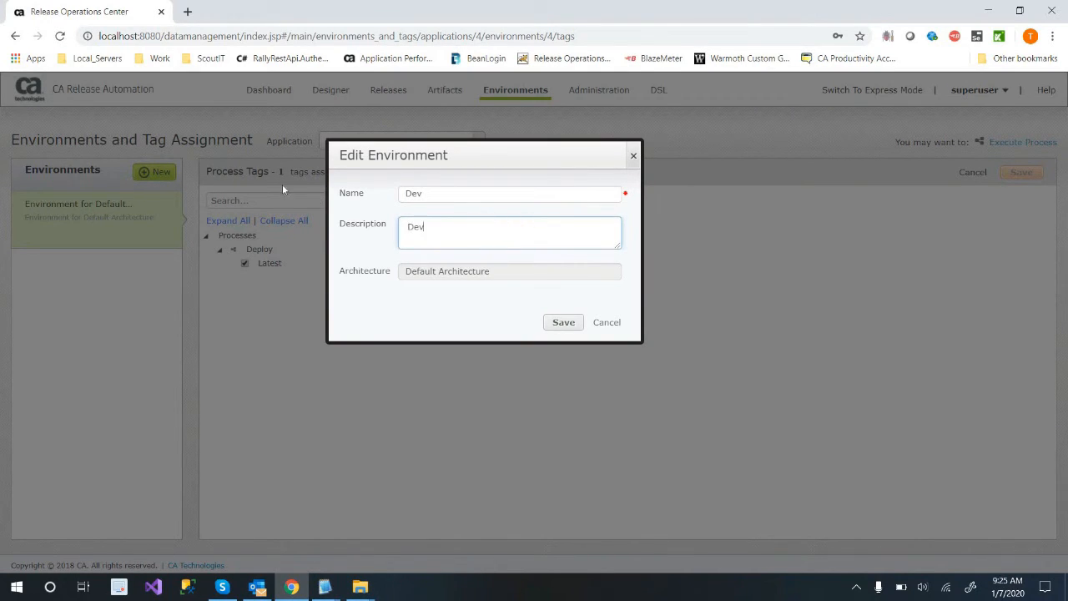
left_click(571, 325)
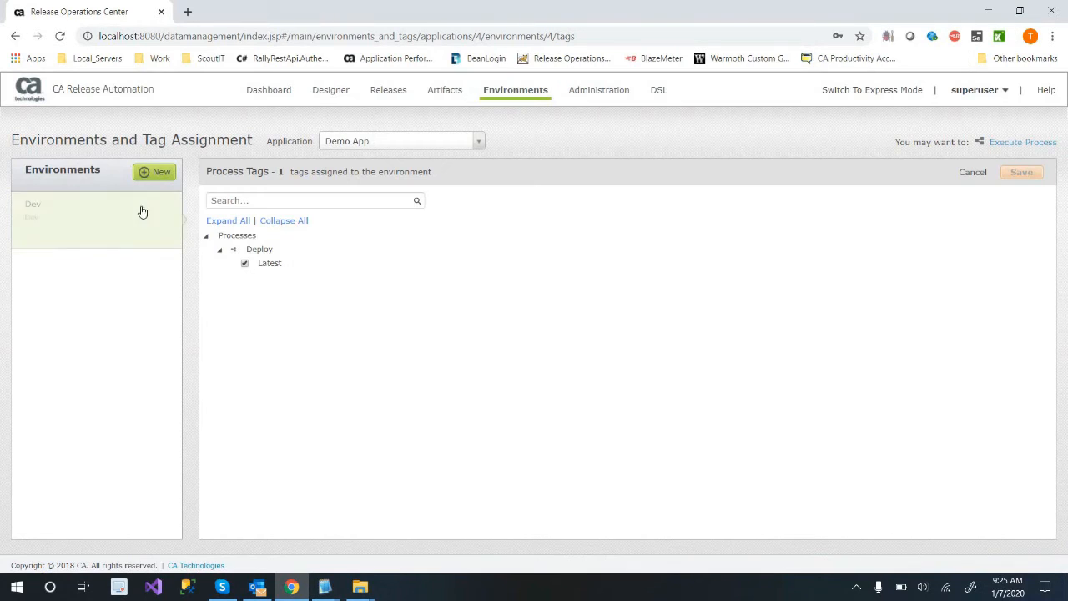
Add a new environment named QA to Demo App.
left_click(153, 173)
type("SQ")
key("BackSpace")
key("BackSpace")
type("QA")
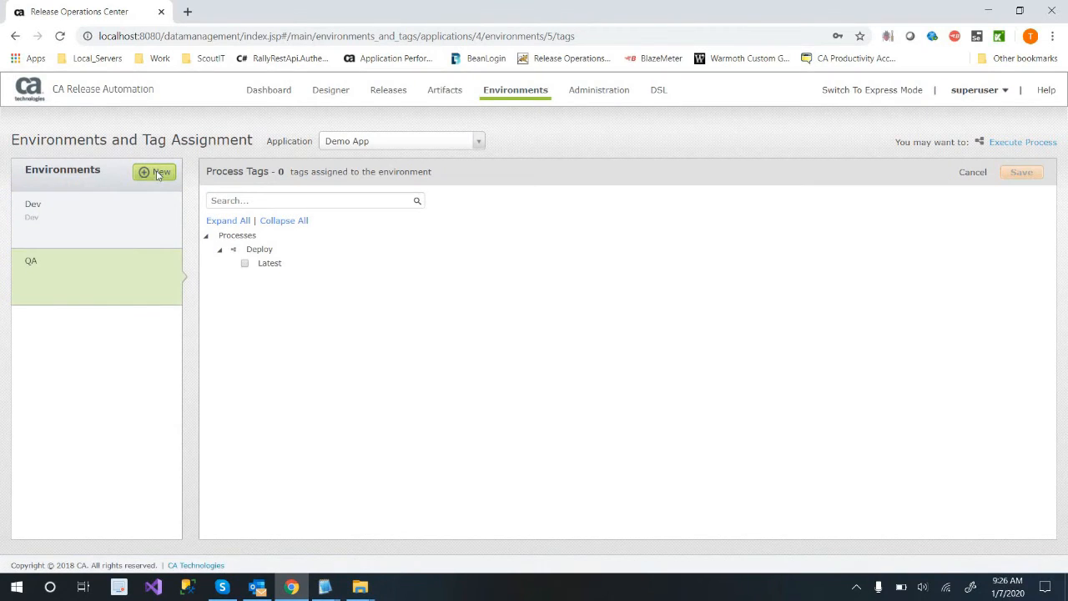
Add two more Demo App environments named Prod and Stage, both using Default Architecture.
left_click(158, 175)
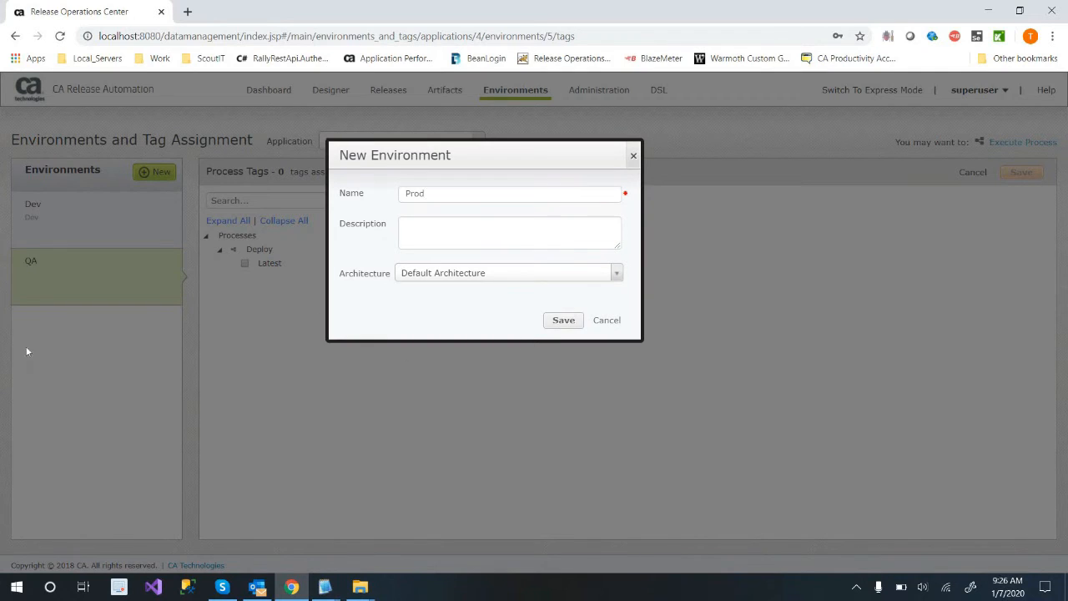
key("Return")
type("Stage")
left_click(558, 324)
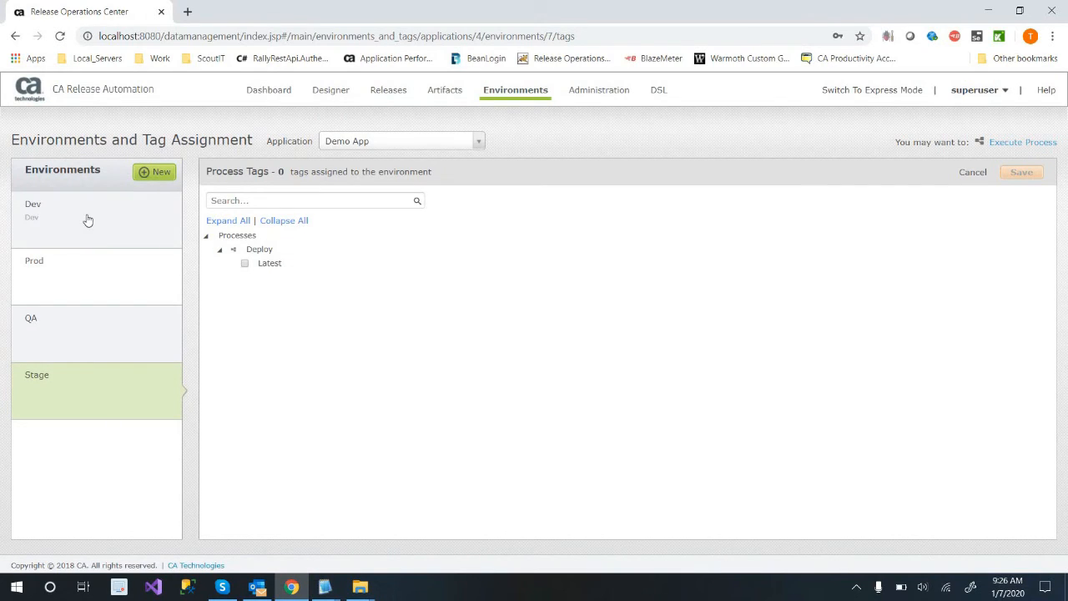
Assign the Deploy process's Latest tag to the Prod environment.
left_click(274, 263)
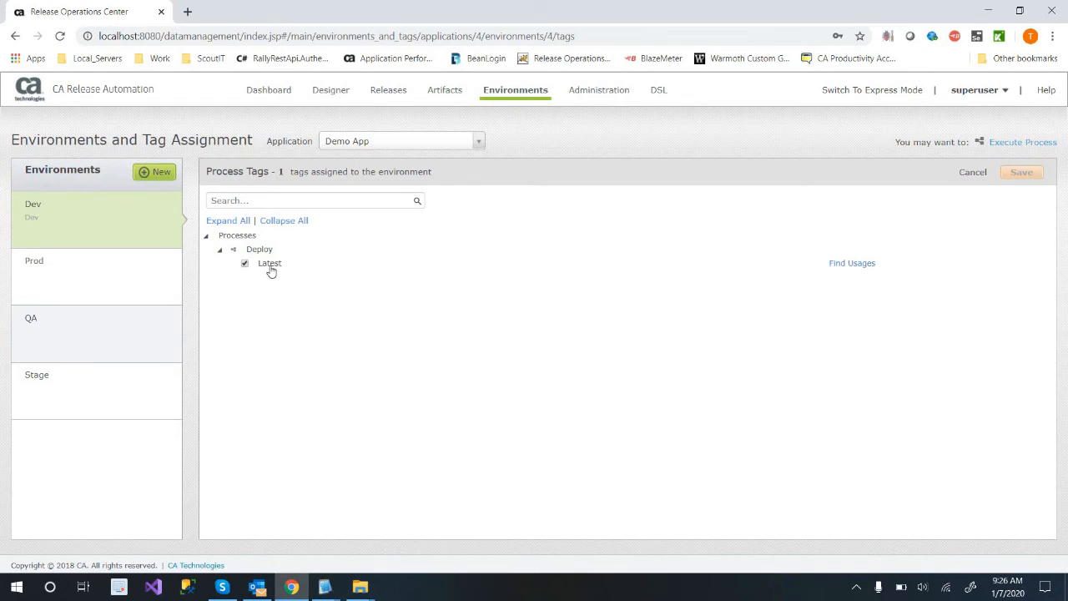
left_click(83, 286)
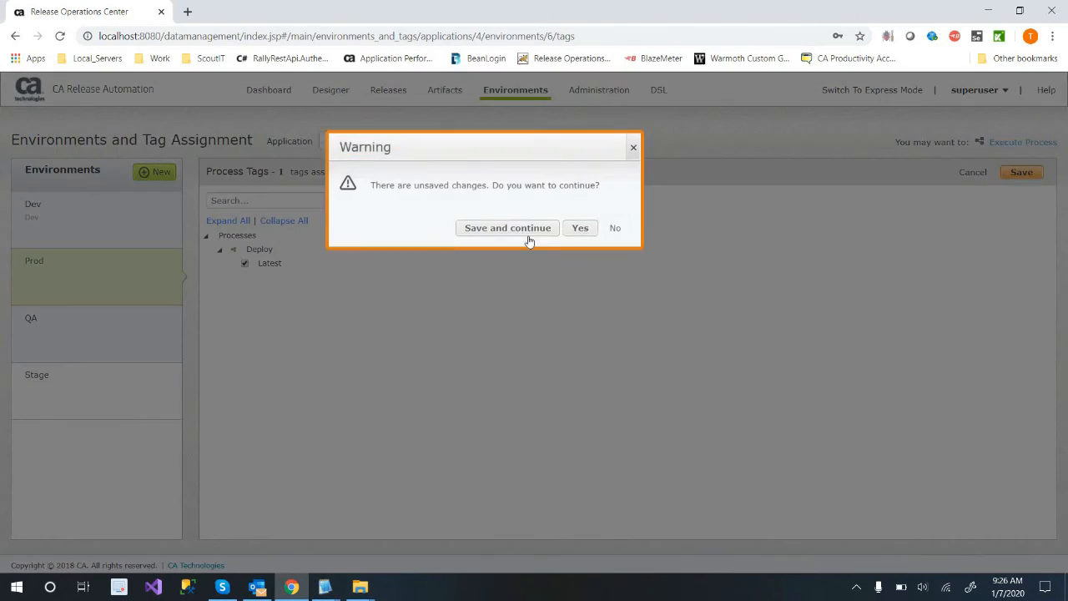
left_click(528, 235)
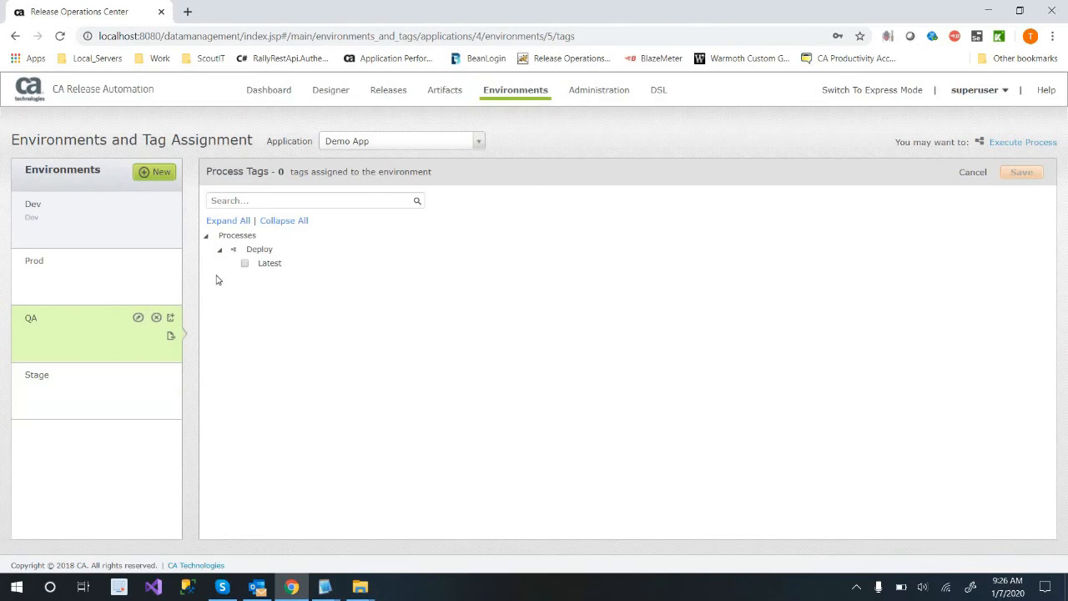
Assign the Deploy process's Latest tag to the QA and Stage environments, saving each assignment.
left_click(244, 262)
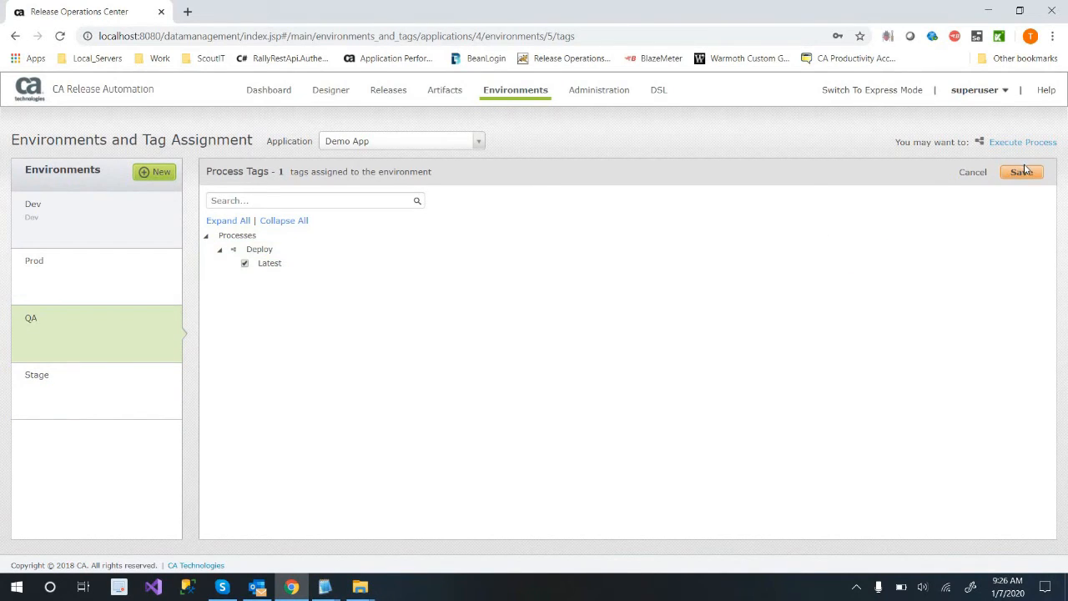
left_click(1021, 173)
left_click(86, 413)
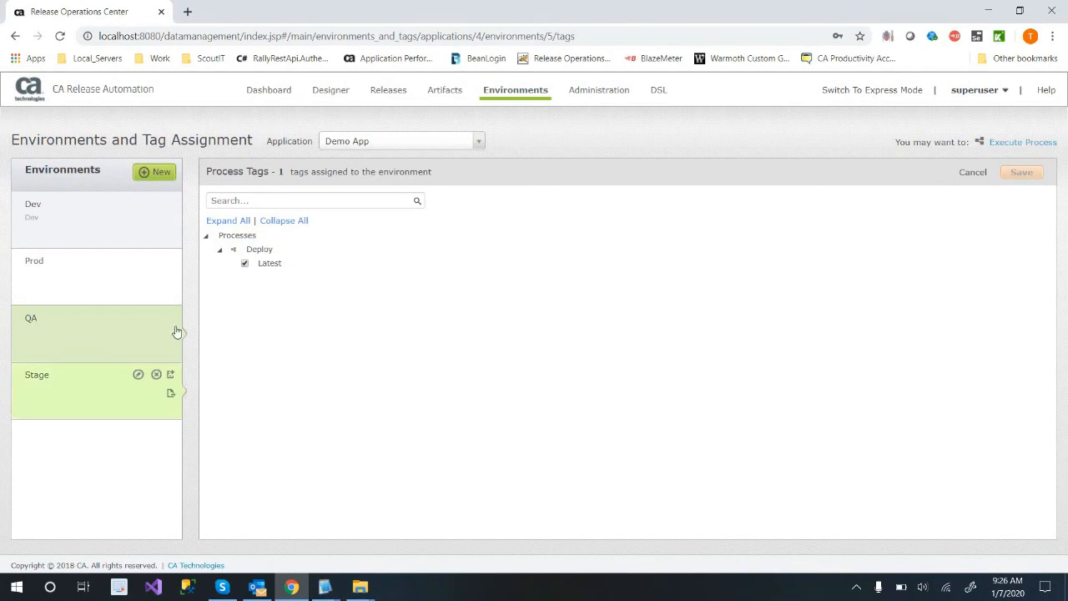
left_click(246, 264)
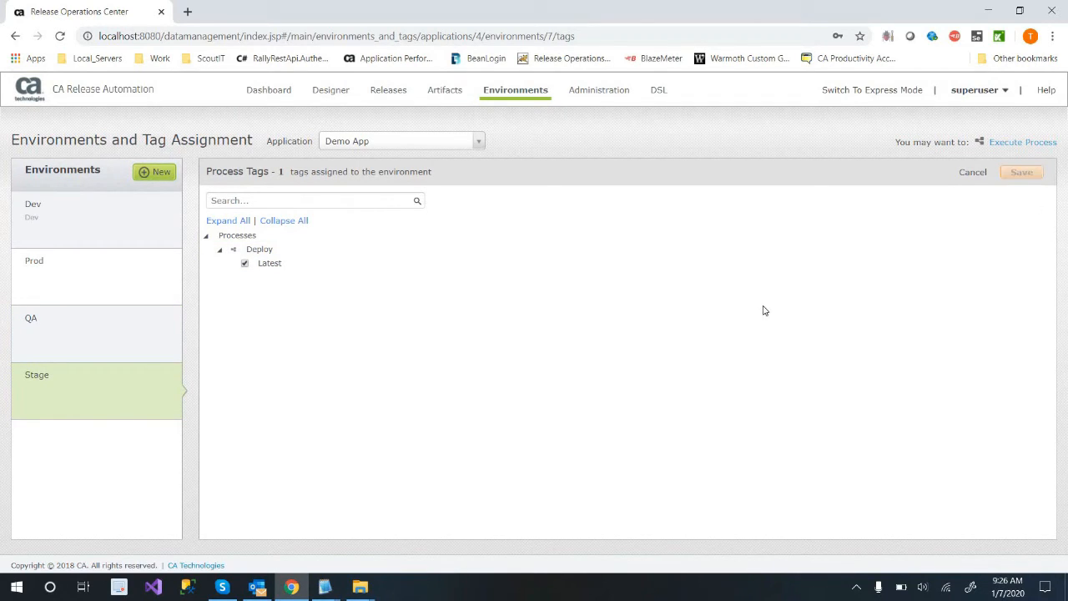
Review the process tags assigned to the Prod and Dev environments.
mouse_move(343, 93)
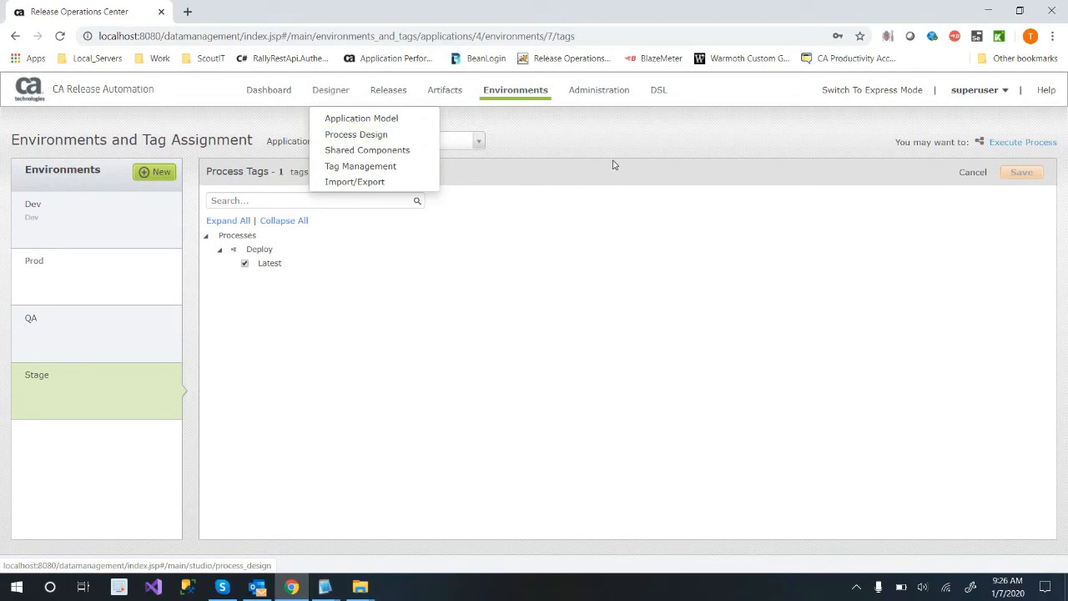
left_click(85, 293)
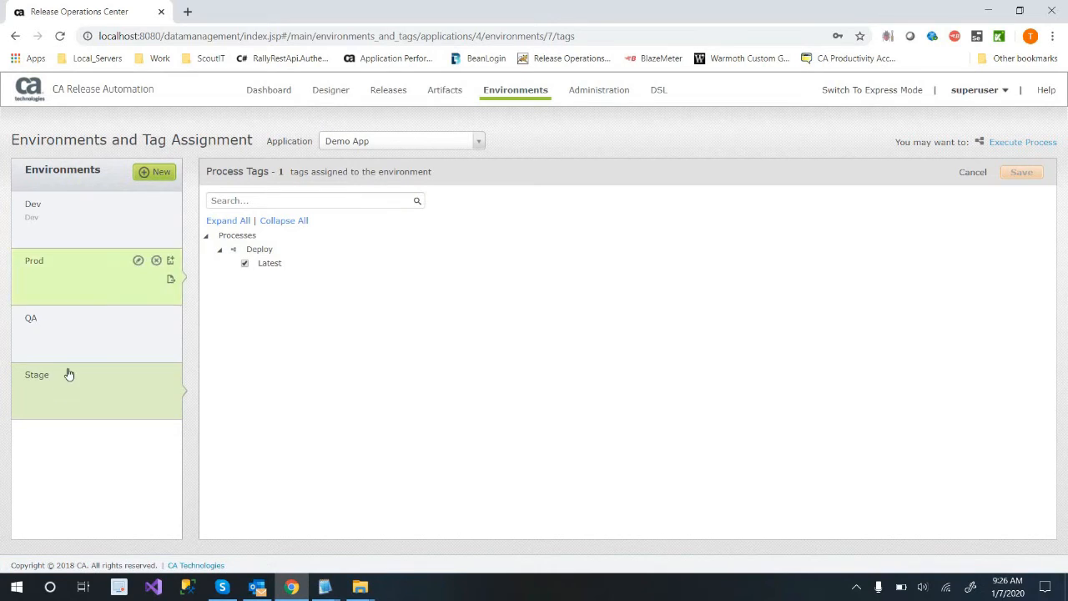
left_click(95, 201)
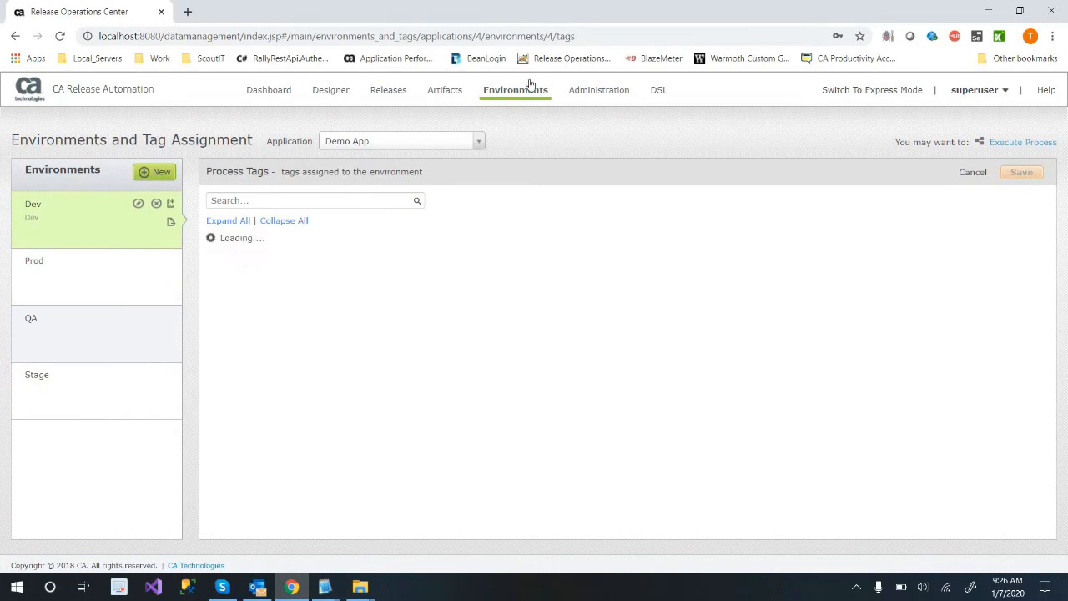
mouse_move(523, 90)
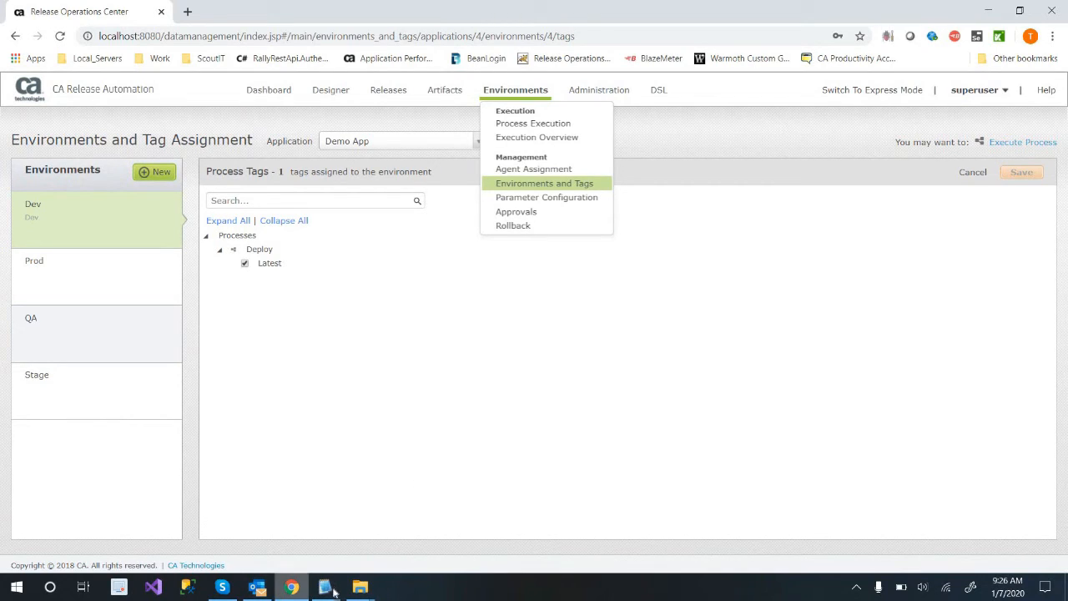
left_click(543, 96)
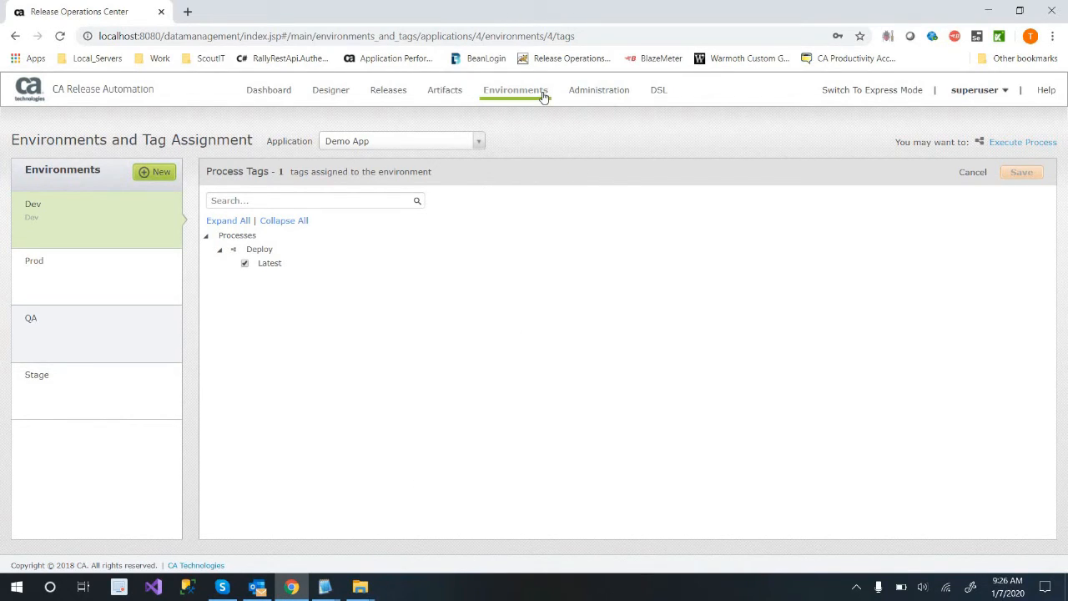
Review the parameter configuration of Demo App's Dev, Prod and QA environments.
mouse_move(543, 97)
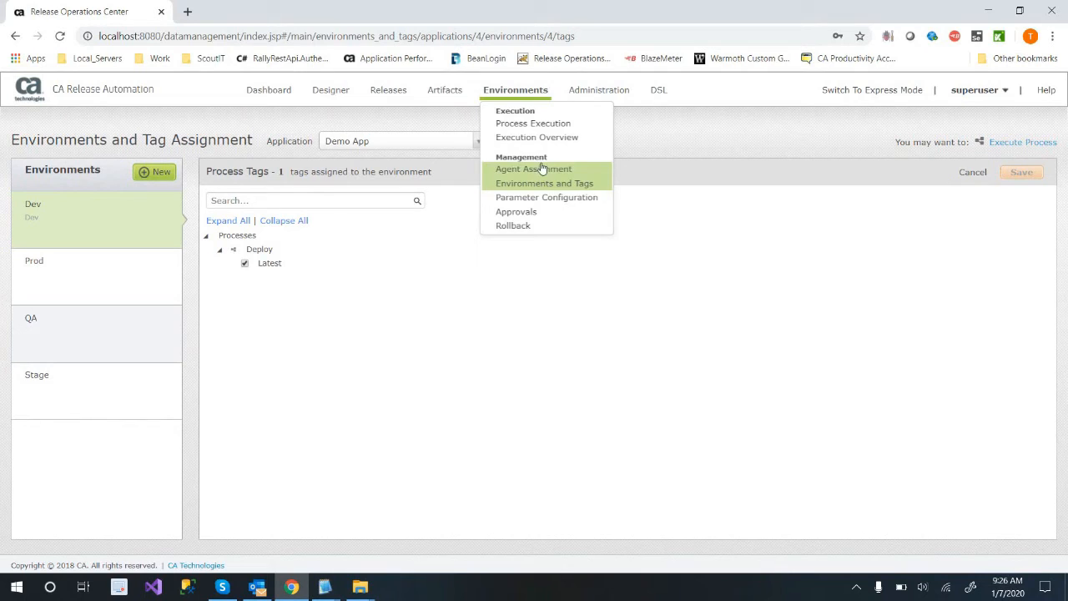
left_click(535, 198)
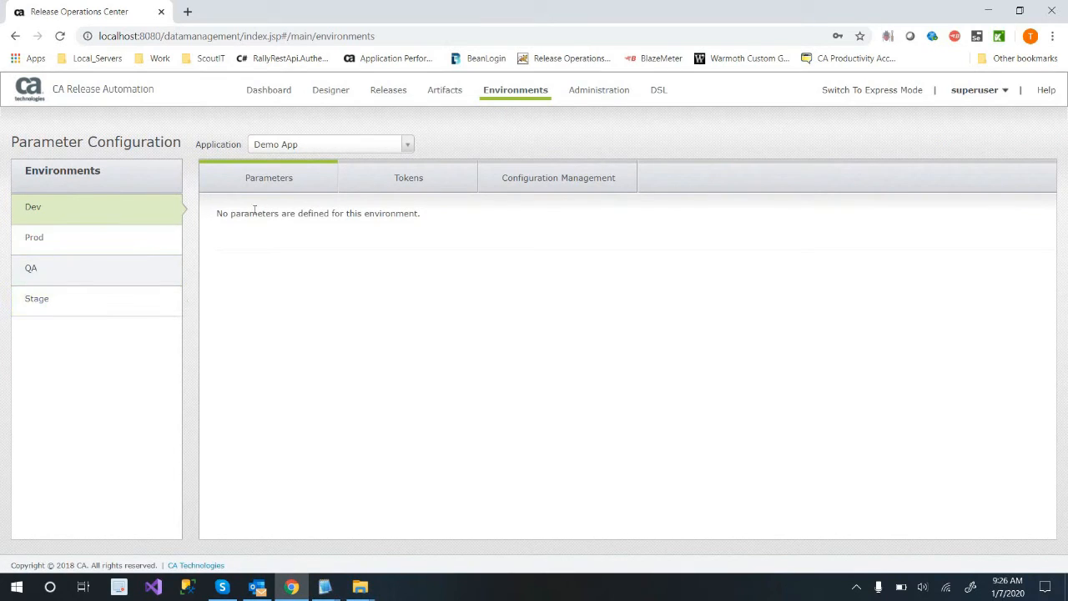
left_click(53, 247)
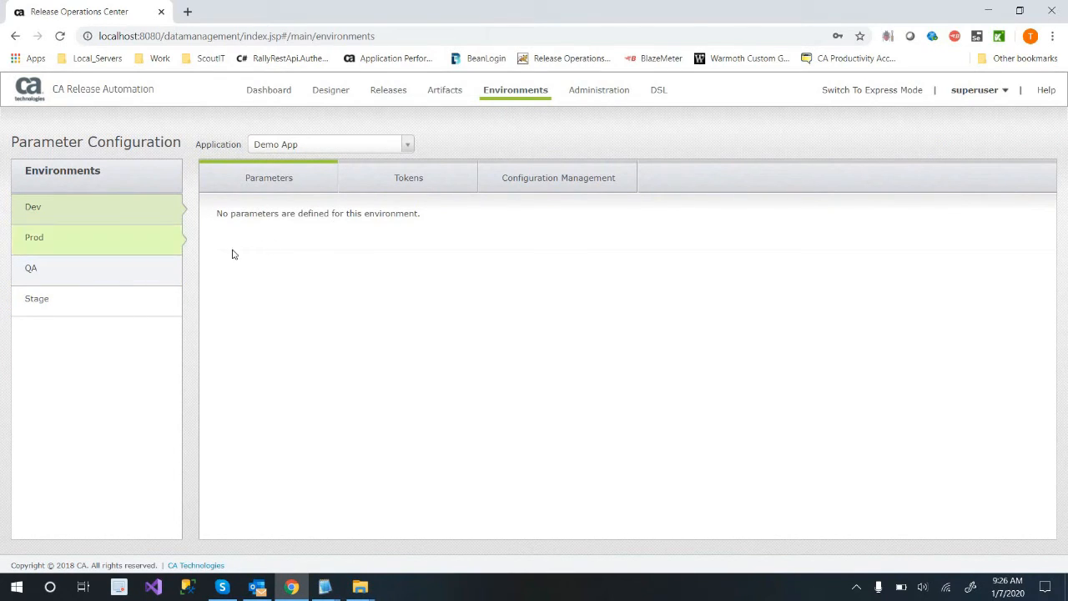
left_click(73, 271)
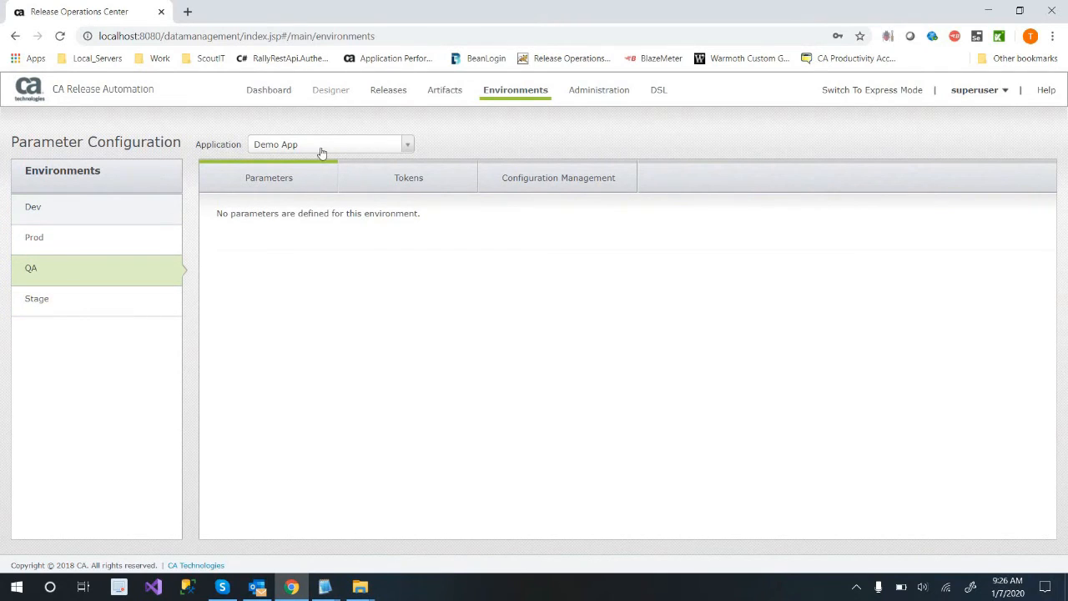
Open Default Component's Create a webpage action in the process designer and expand the Folder Actions Params folder.
left_click(351, 134)
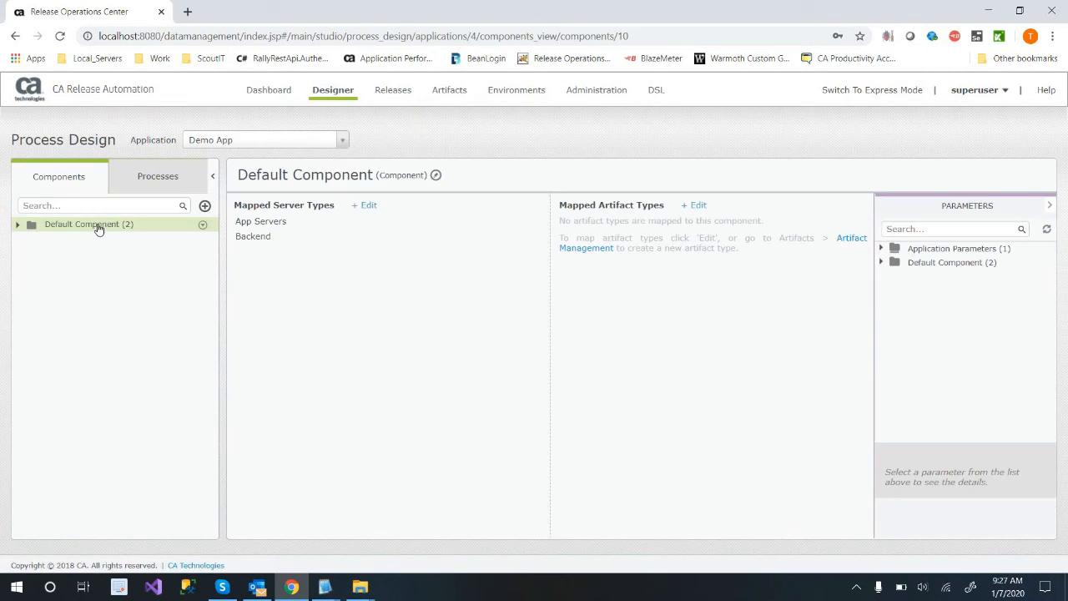
left_click(80, 223)
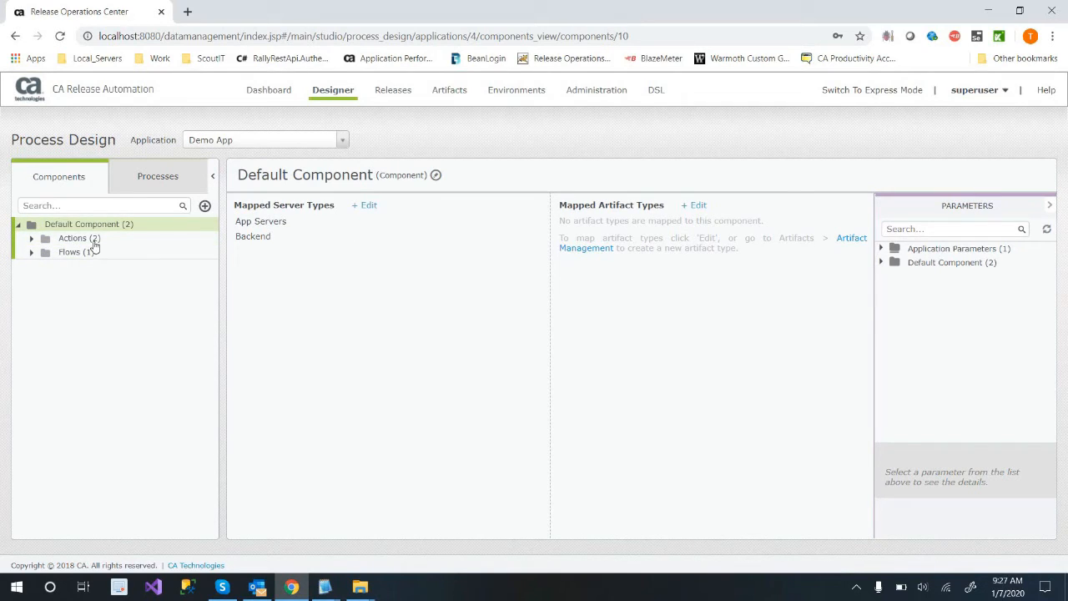
left_click(77, 238)
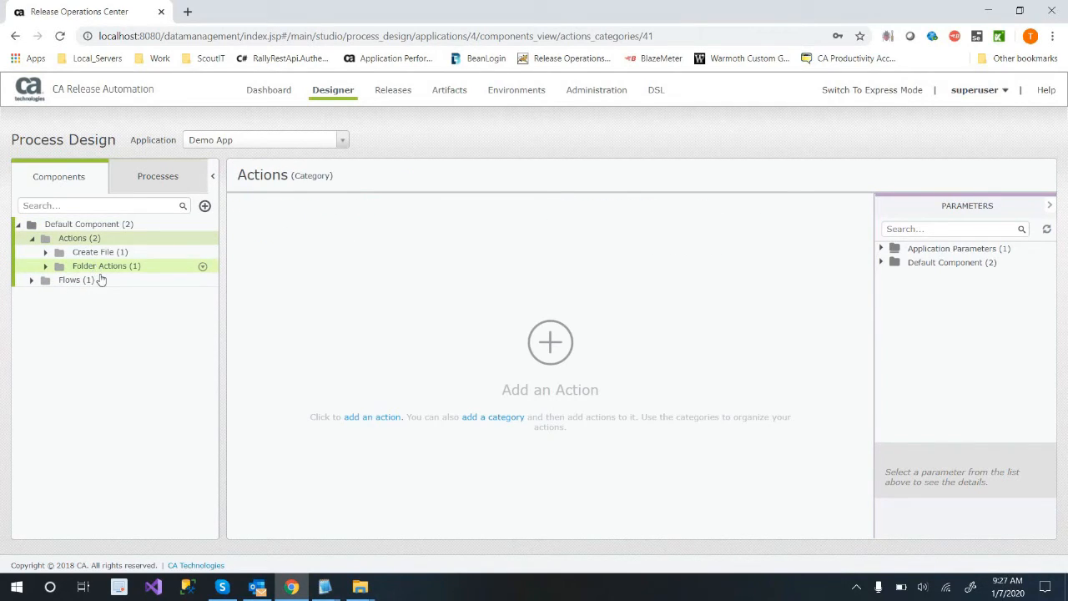
left_click(87, 267)
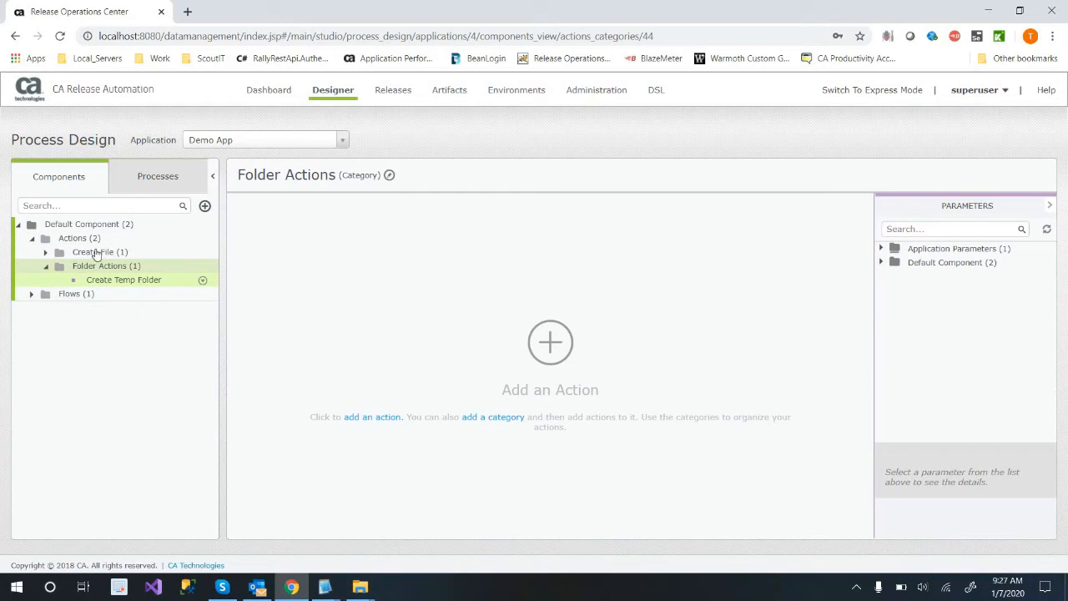
left_click(84, 253)
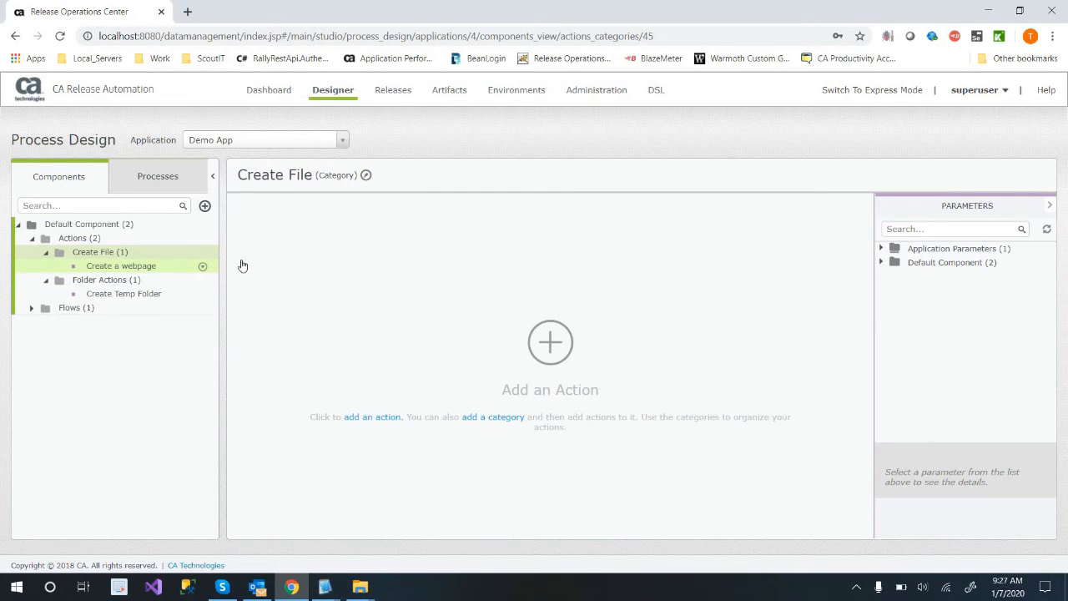
left_click(881, 261)
left_click(895, 287)
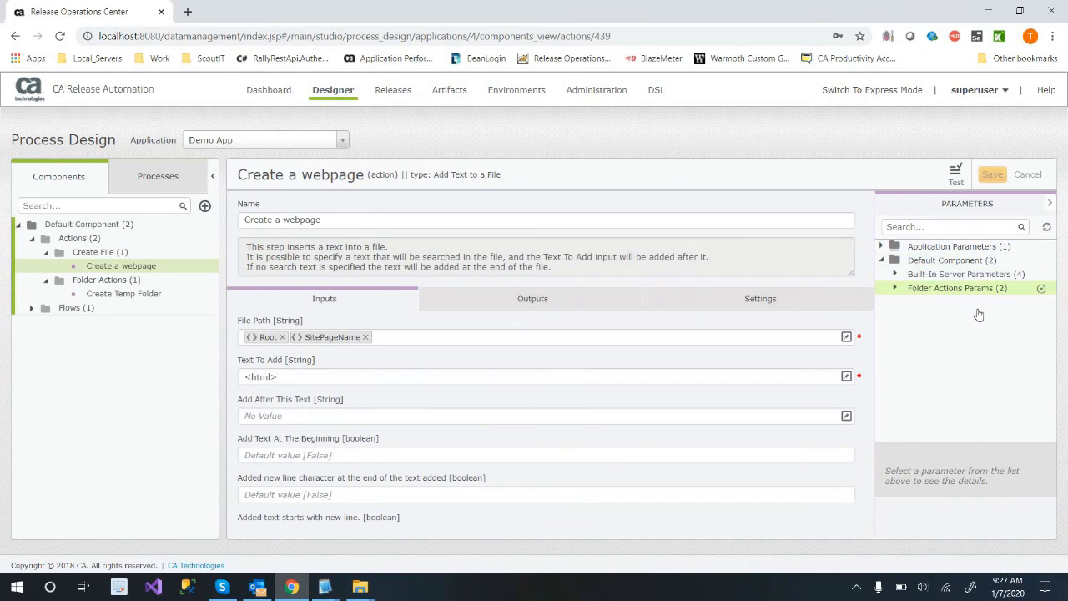
Create a String parameter named SomeEvnData with Environment scope in the Folder Actions Params folder and save it.
left_click(1041, 288)
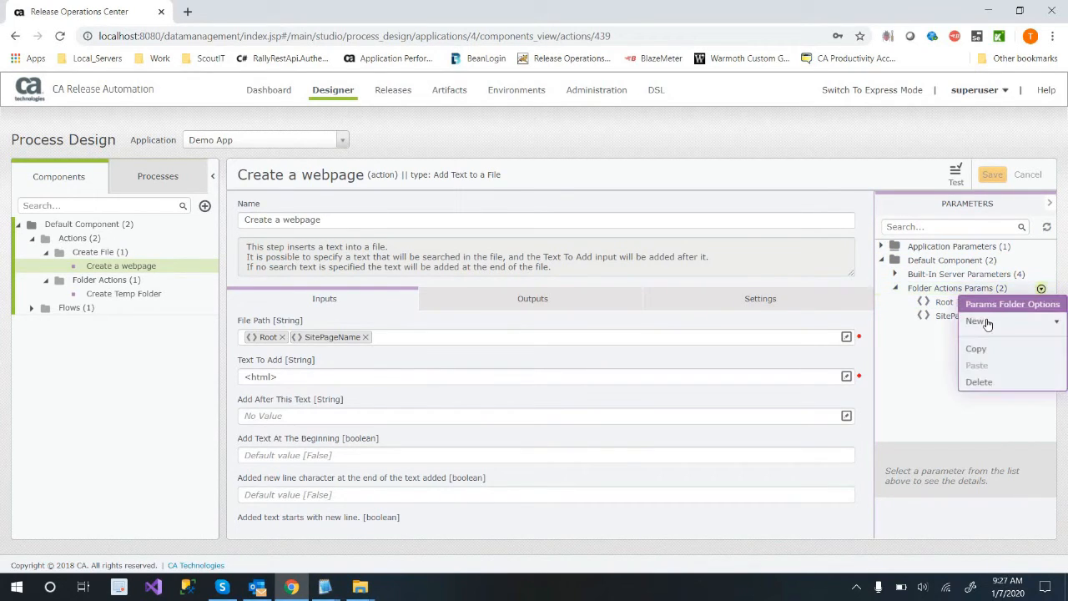
left_click(987, 323)
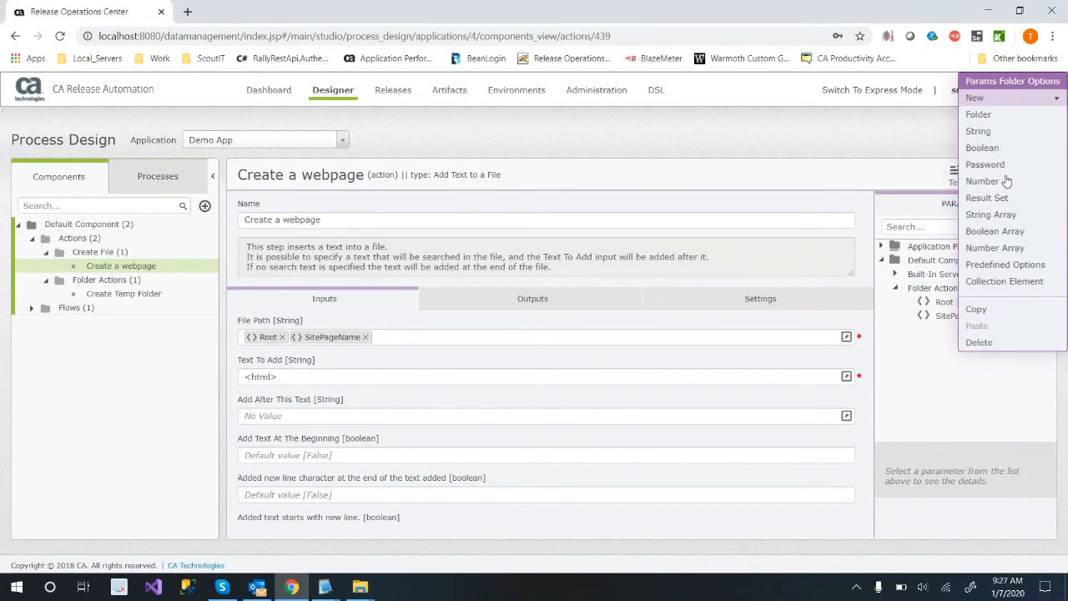
left_click(978, 131)
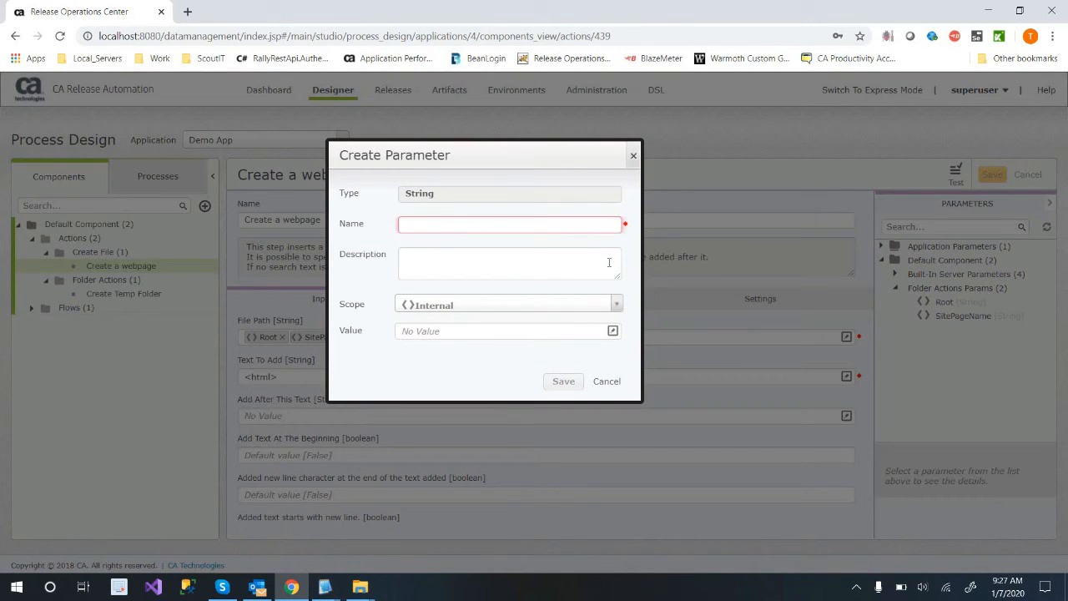
type("SomeEvnData")
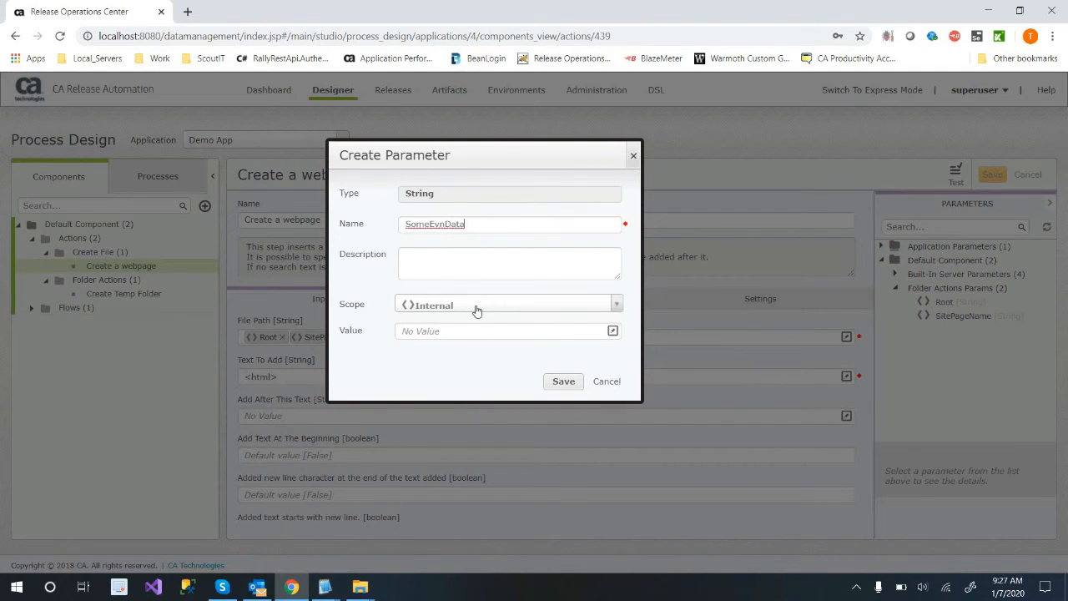
left_click(476, 306)
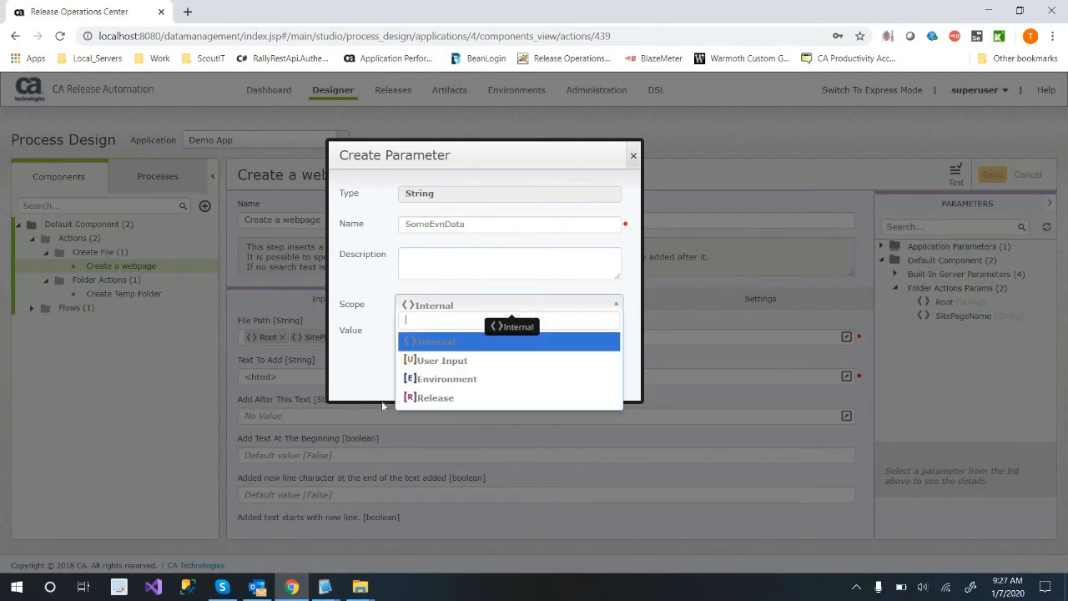
left_click(513, 379)
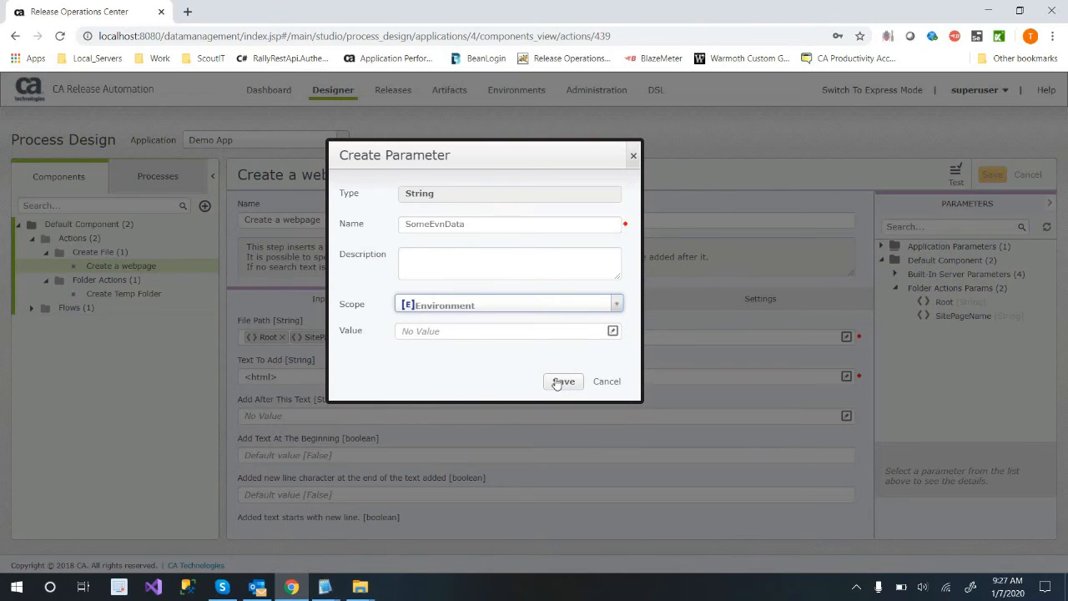
left_click(559, 382)
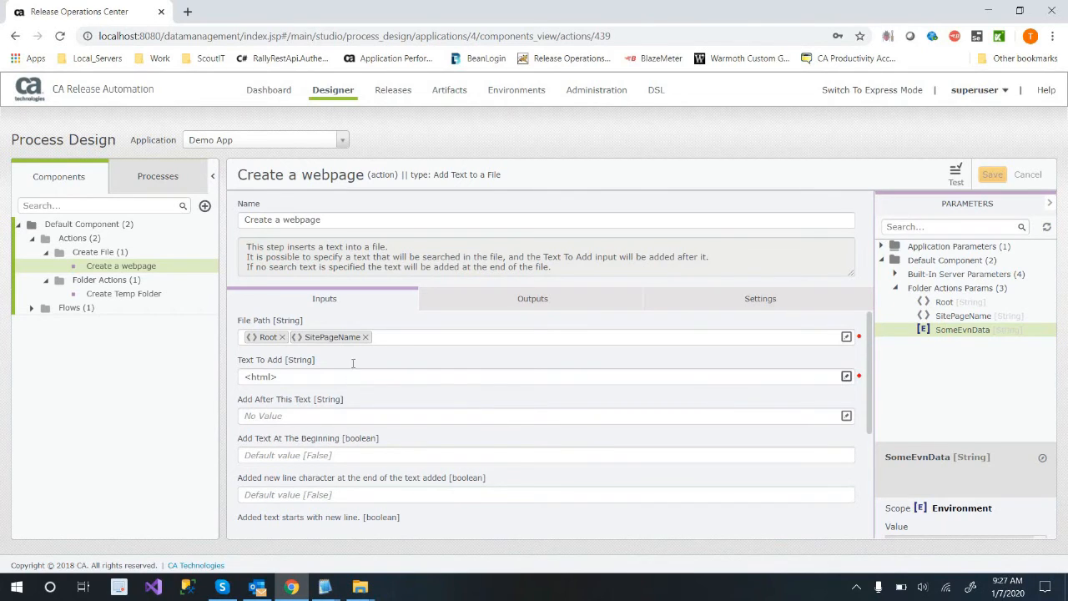
Insert a <br> line before "From:" in the Create a webpage action's Text To Add expression.
left_click(846, 377)
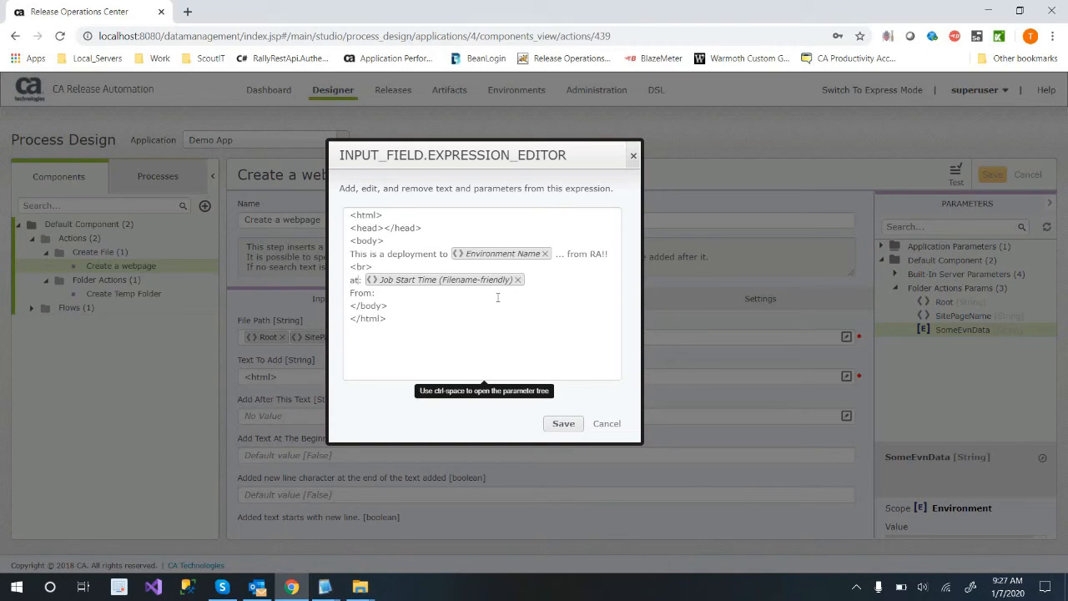
type("<br>")
key("Return")
type("helloFromRA.txt")
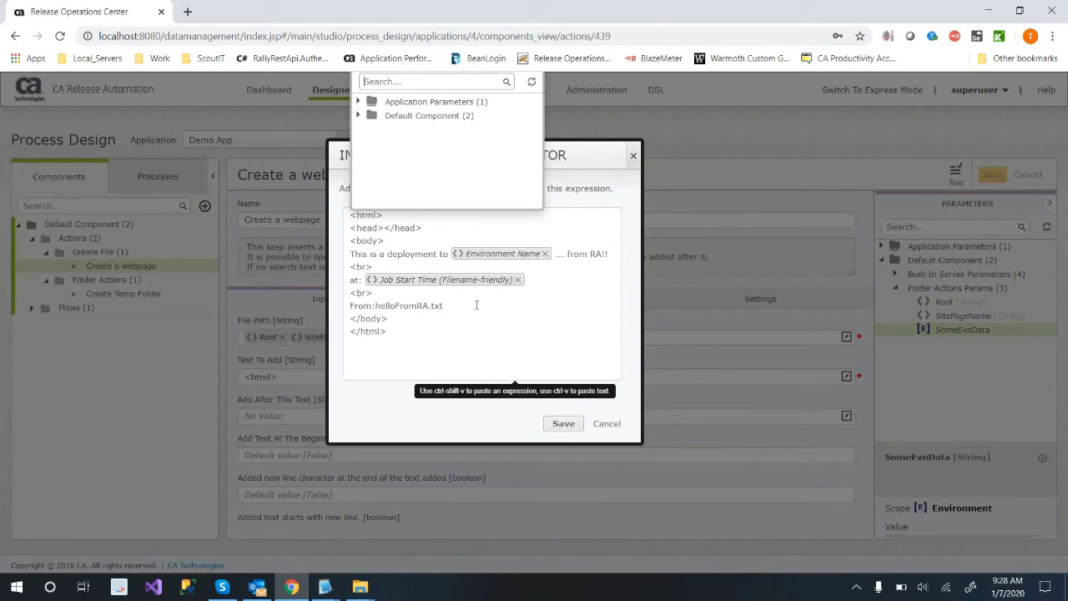
key("shift+Left")
key("shift+Left")
key("shift+Left")
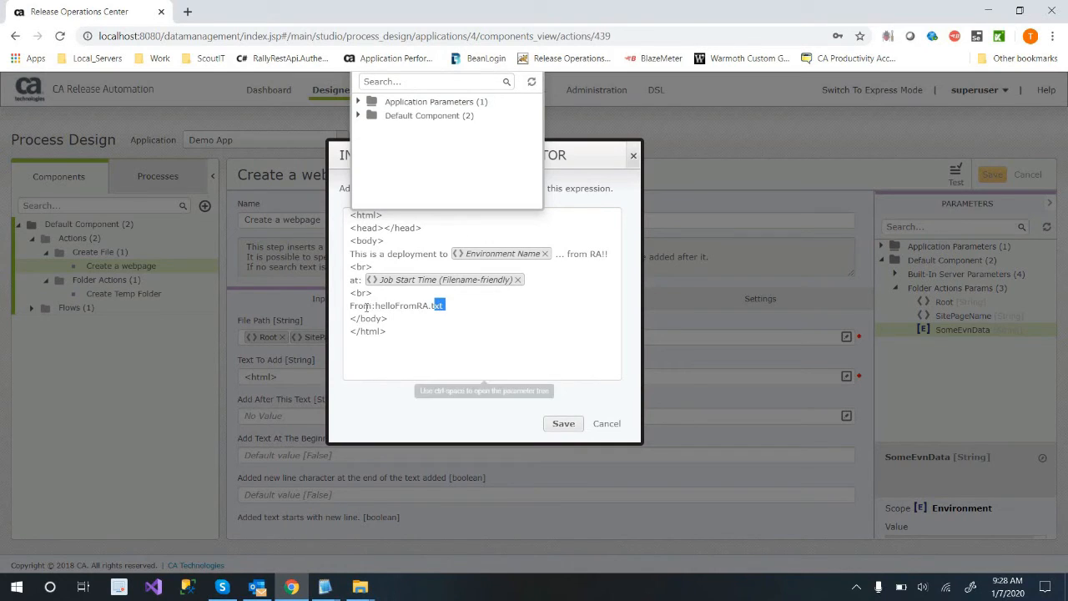
key("shift+Left")
key("shift+Left")
key("shift+Left")
key("shift+Left")
key("shift+Left")
key("shift+Left")
key("shift+Left")
key("shift+Left")
key("shift+Left")
key("shift+Left")
key("shift+Left")
key("shift+Left")
key("shift+Left")
key("shift+Left")
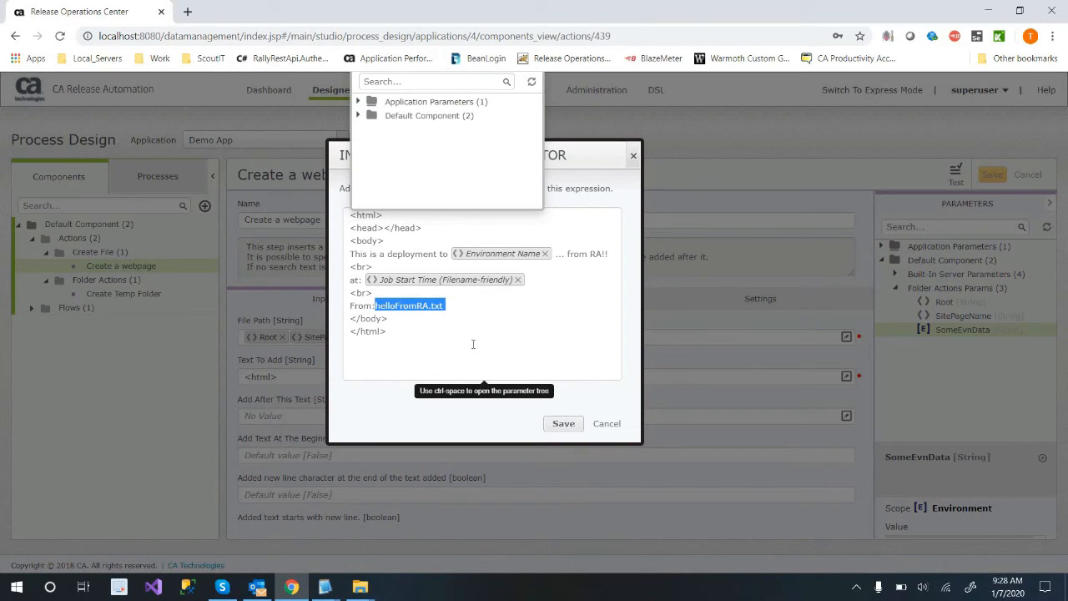
key("BackSpace")
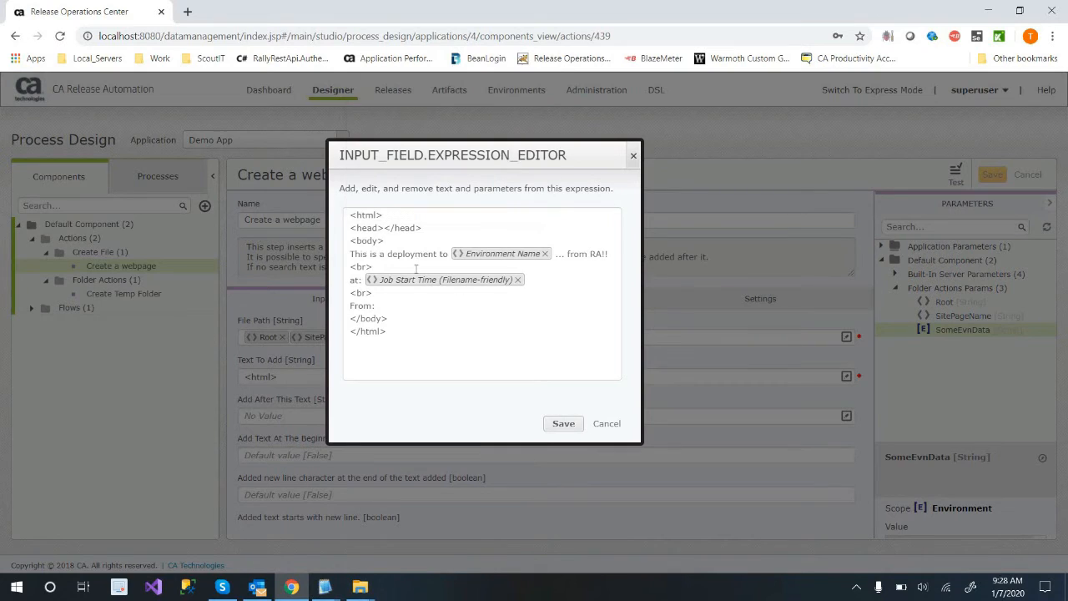
Insert the SomeEvnData parameter after "From:" in the webpage text and save the change.
key("ctrl+space")
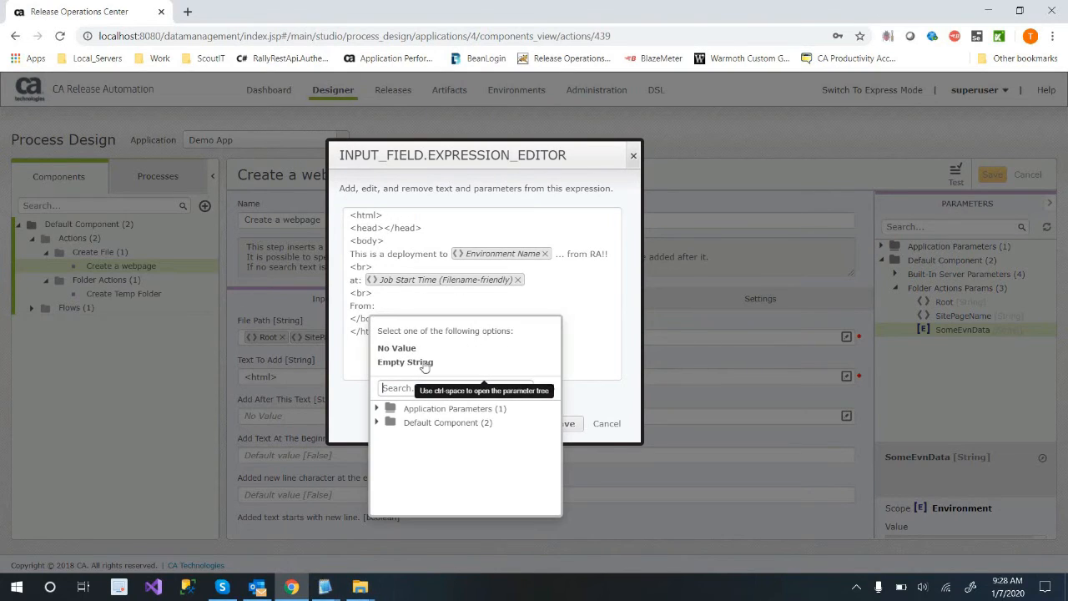
left_click(376, 422)
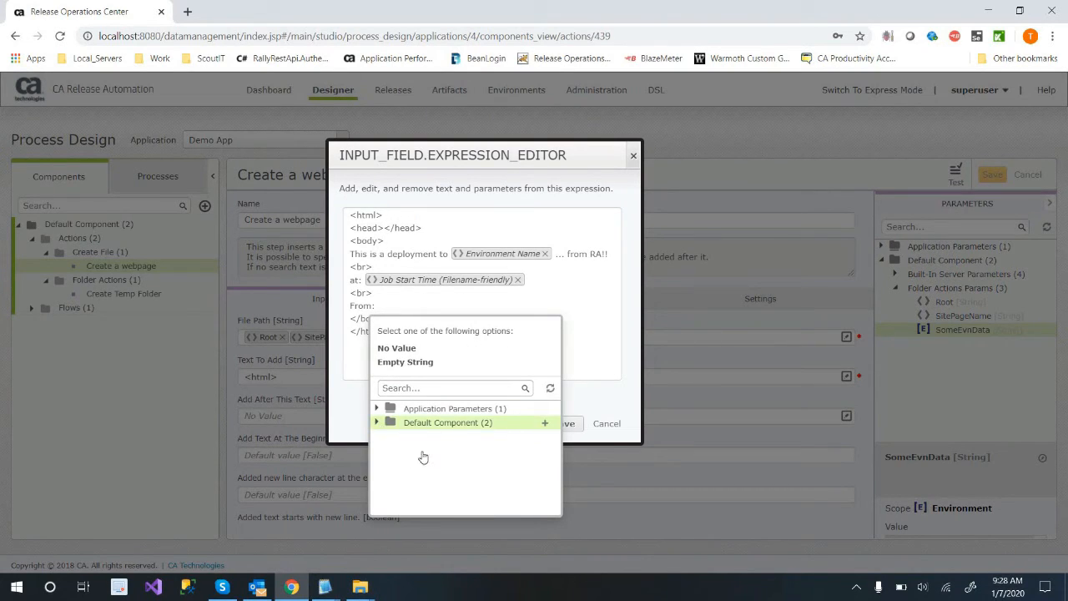
left_click(392, 451)
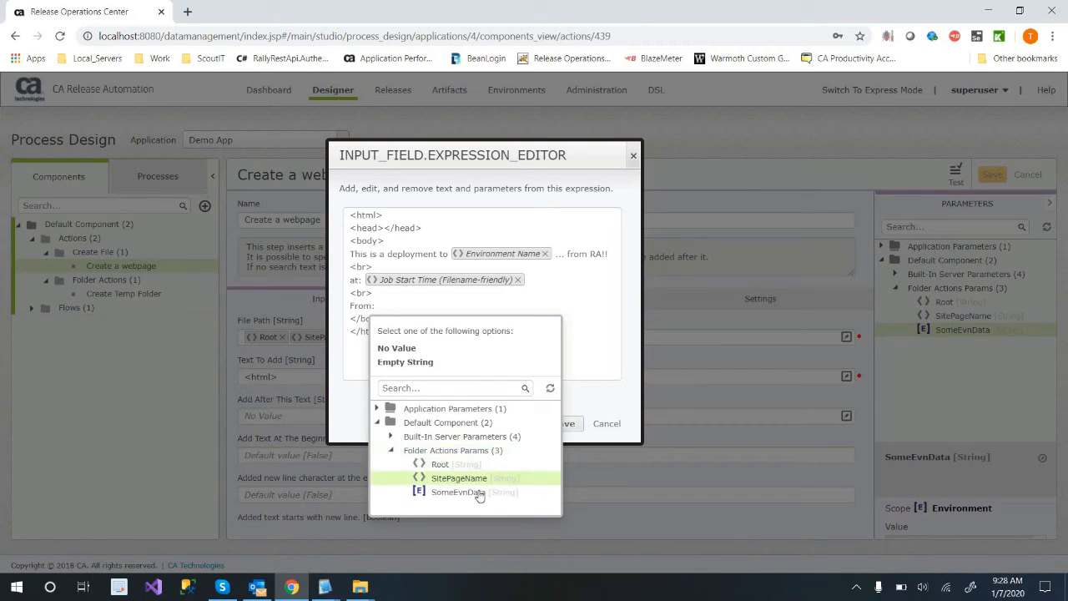
left_click(481, 494)
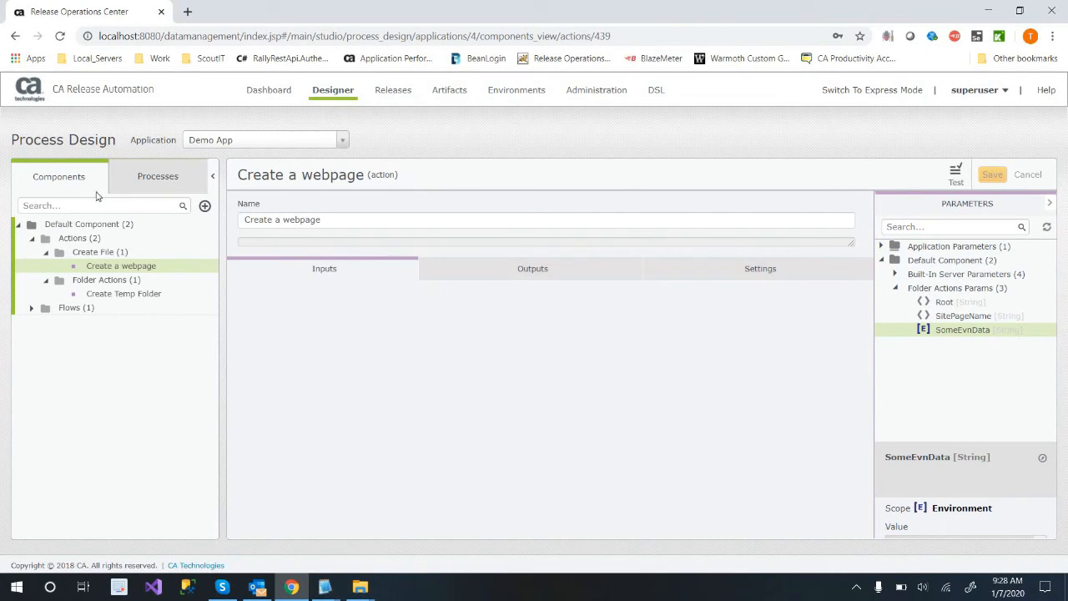
Review the Deploy process and its deployIIS flow under Default Architecture.
left_click(159, 180)
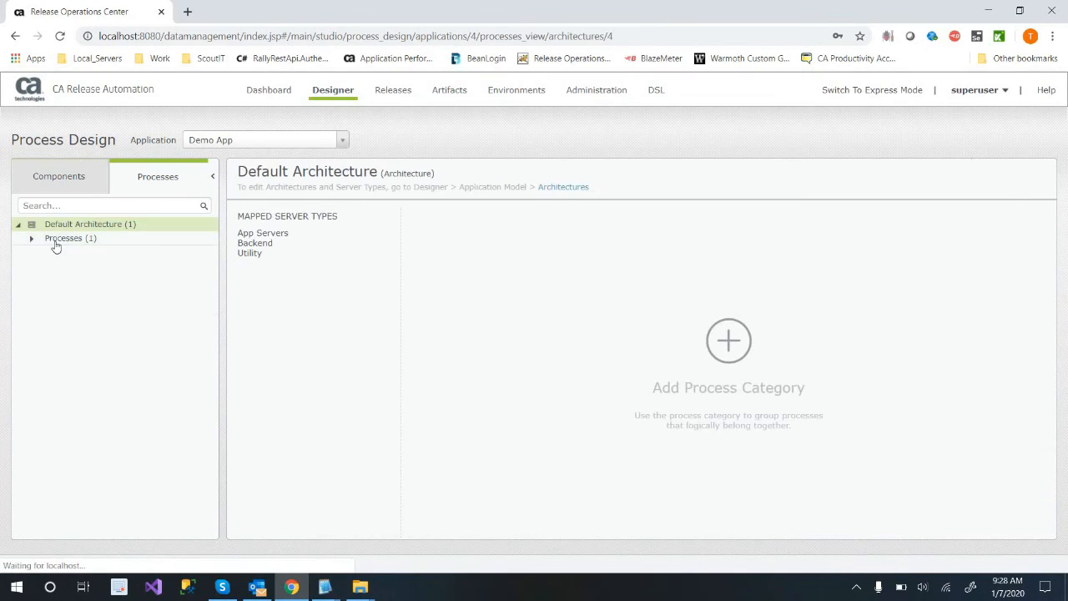
left_click(32, 239)
left_click(72, 254)
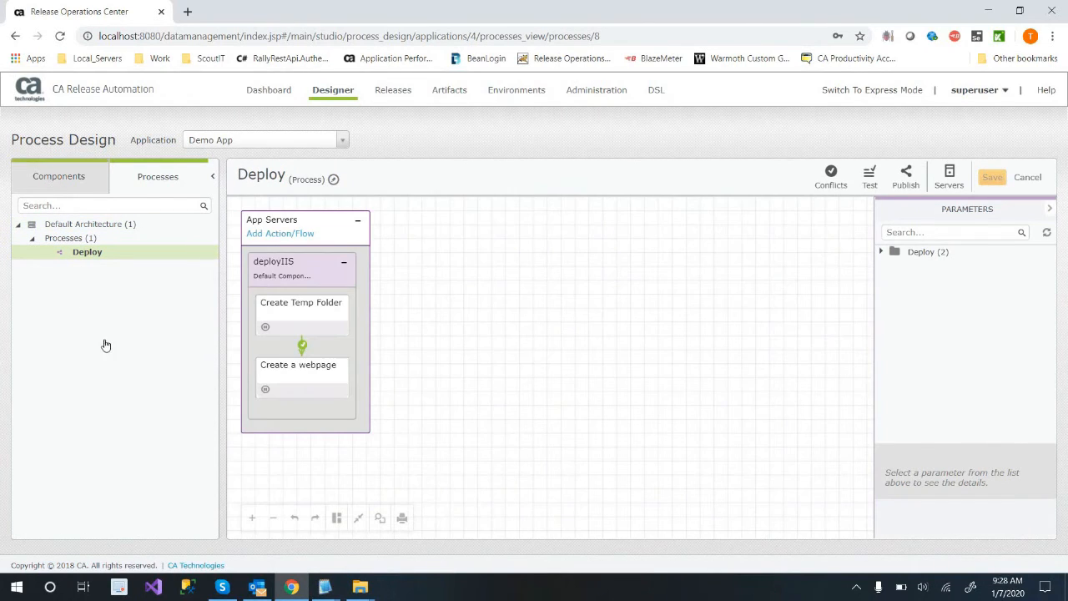
Browse the Release Operations Center parameter actions available to the Create File category and preview the ROC - Get Parameter Value inputs.
left_click(59, 177)
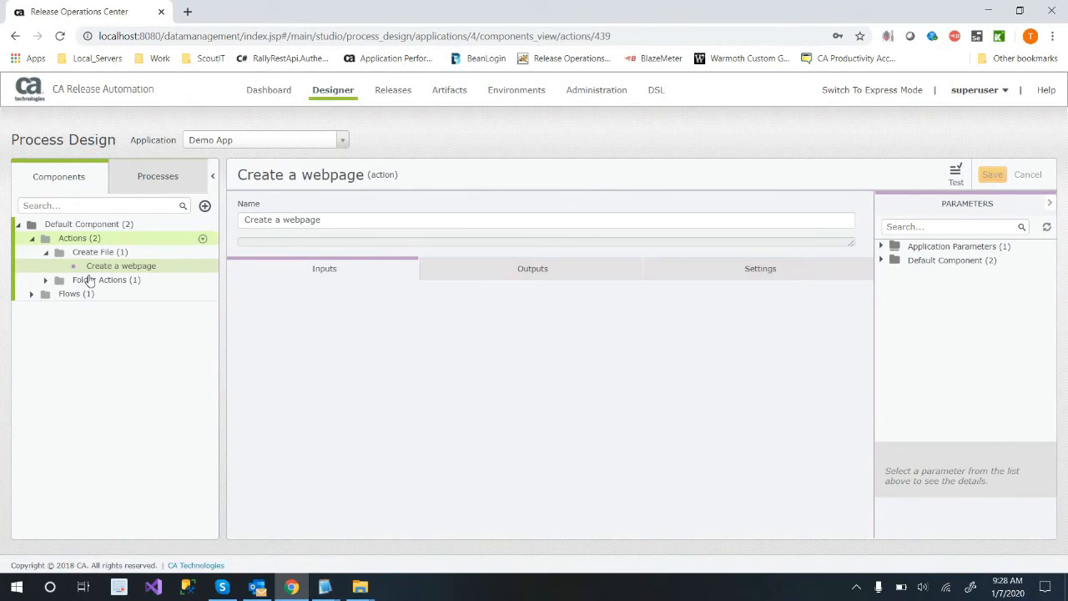
left_click(202, 253)
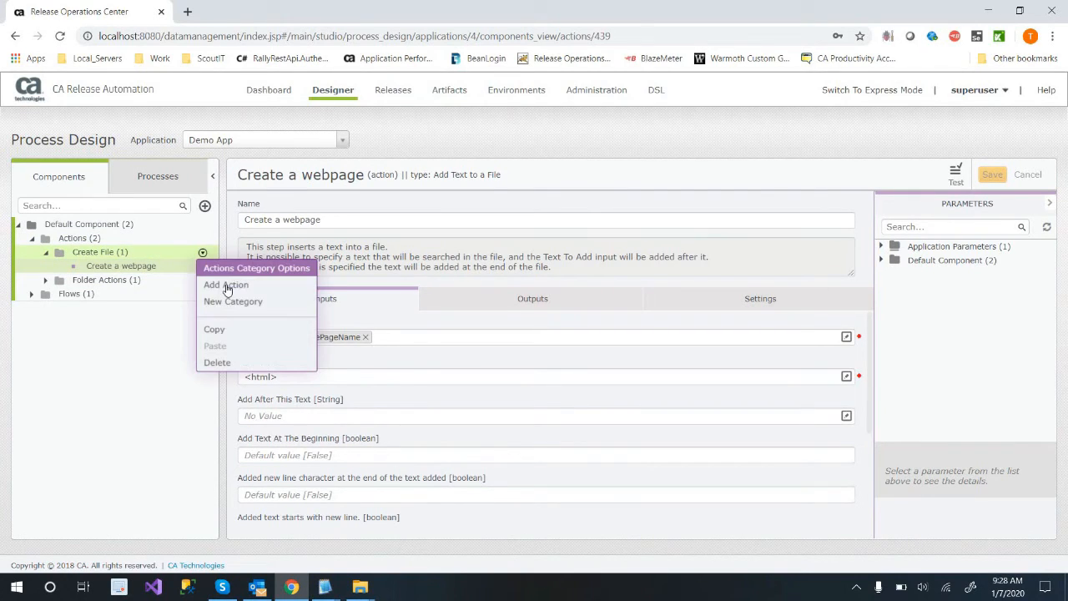
left_click(227, 286)
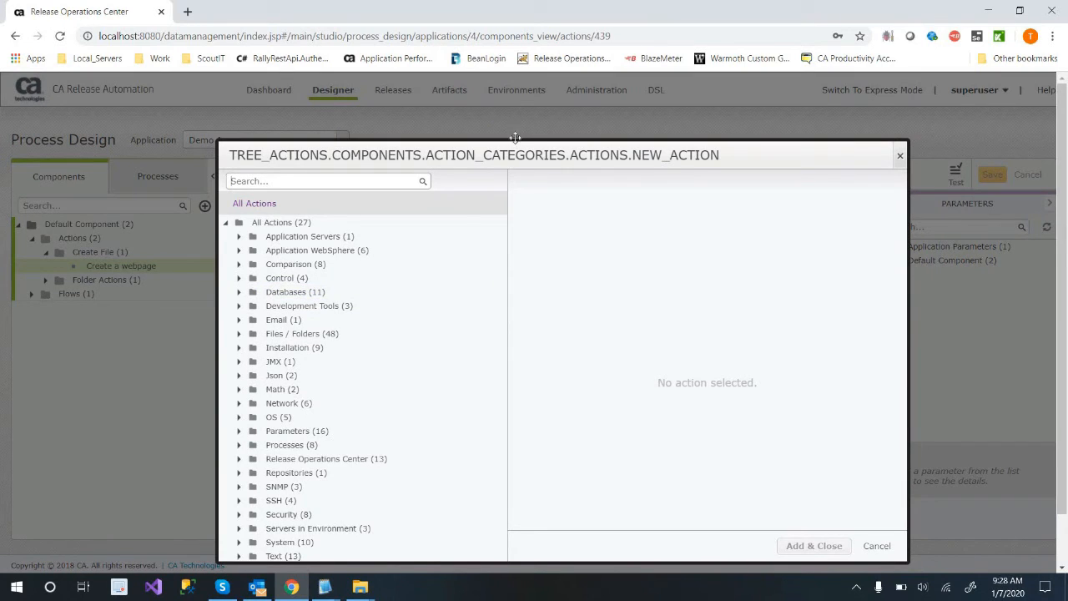
type("roc")
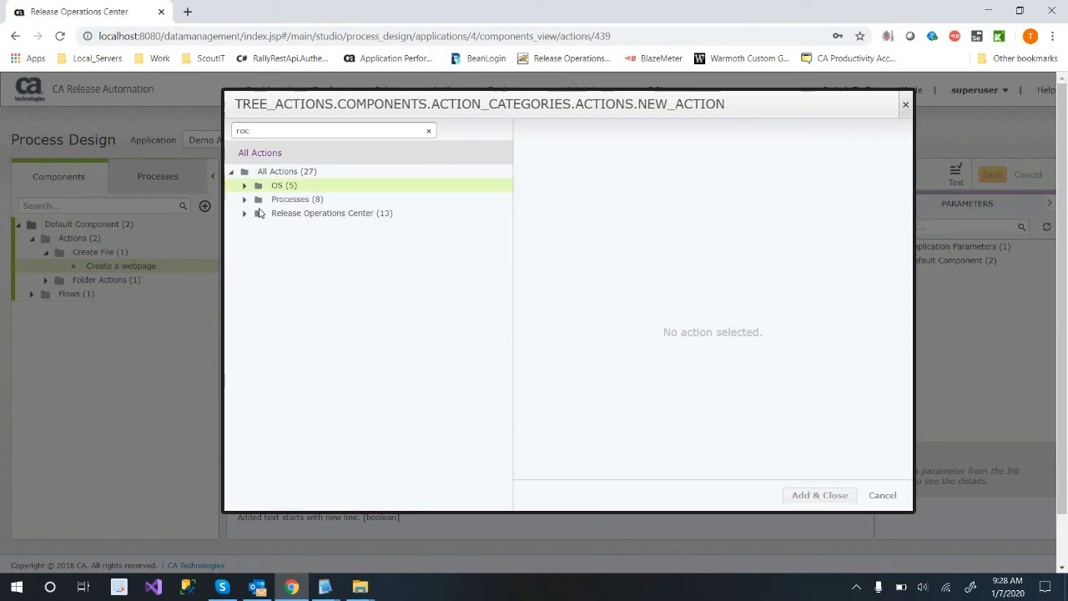
left_click(348, 216)
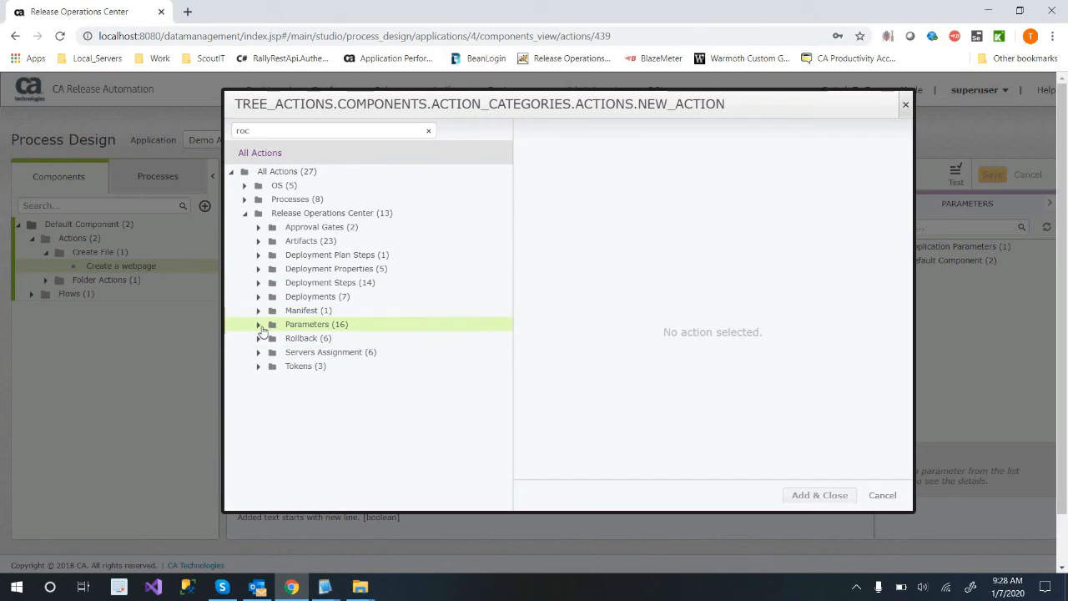
left_click(380, 355)
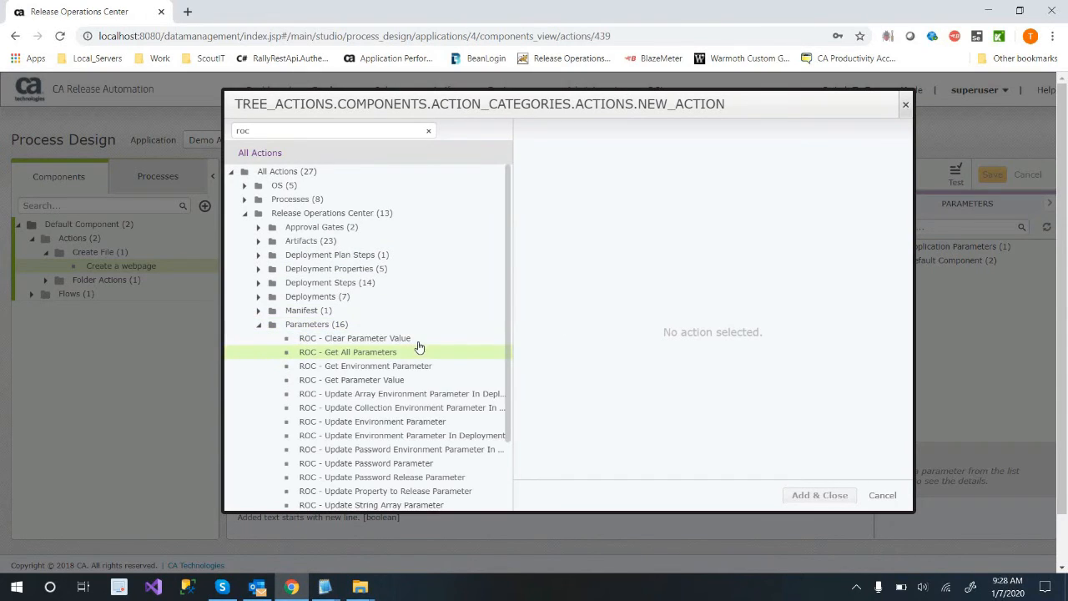
left_click(389, 386)
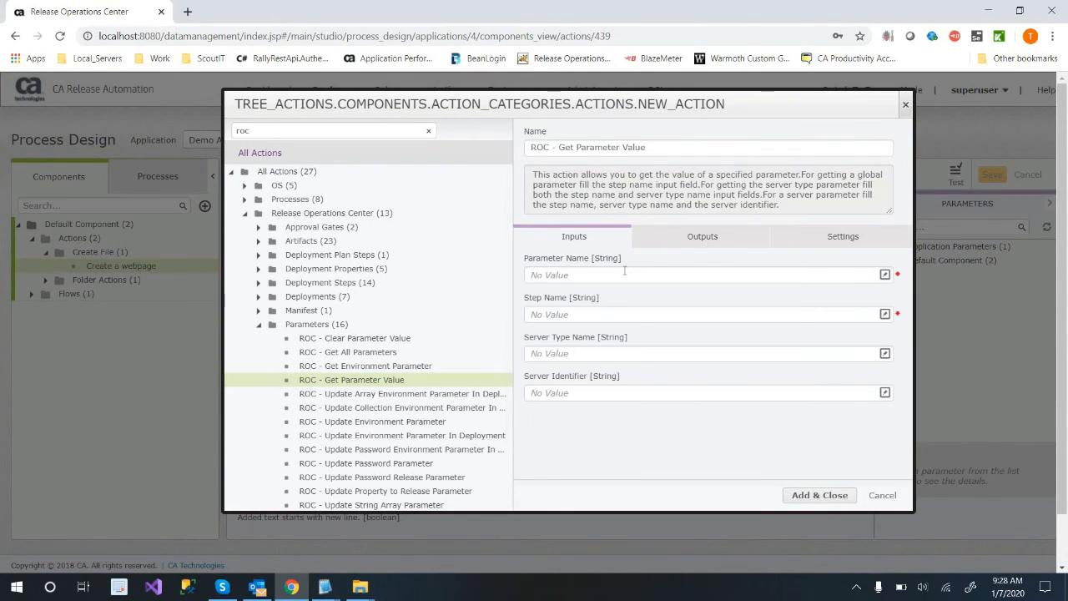
left_click(624, 272)
left_click(879, 495)
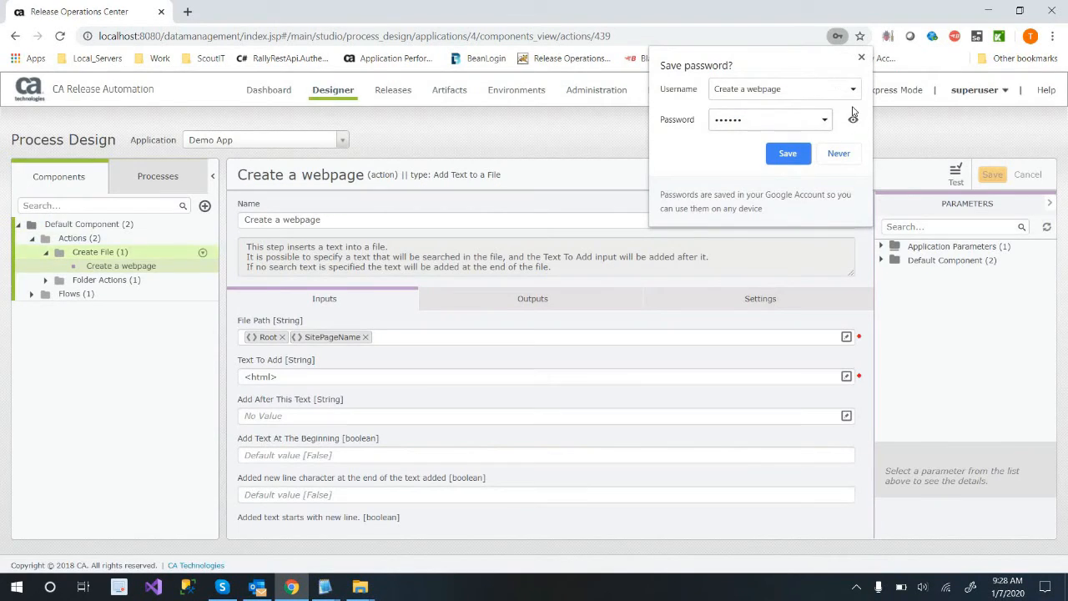
left_click(861, 57)
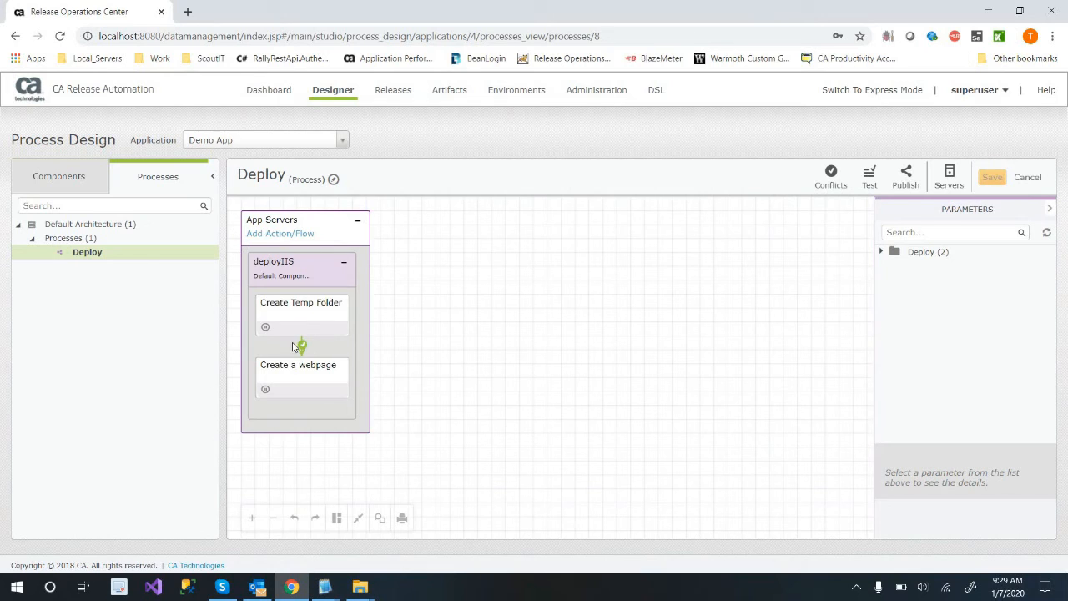
Review the Create Temp Folder and Create a webpage inputs in the deployIIS flow, and publish the Deploy process without a tag.
left_click(297, 312)
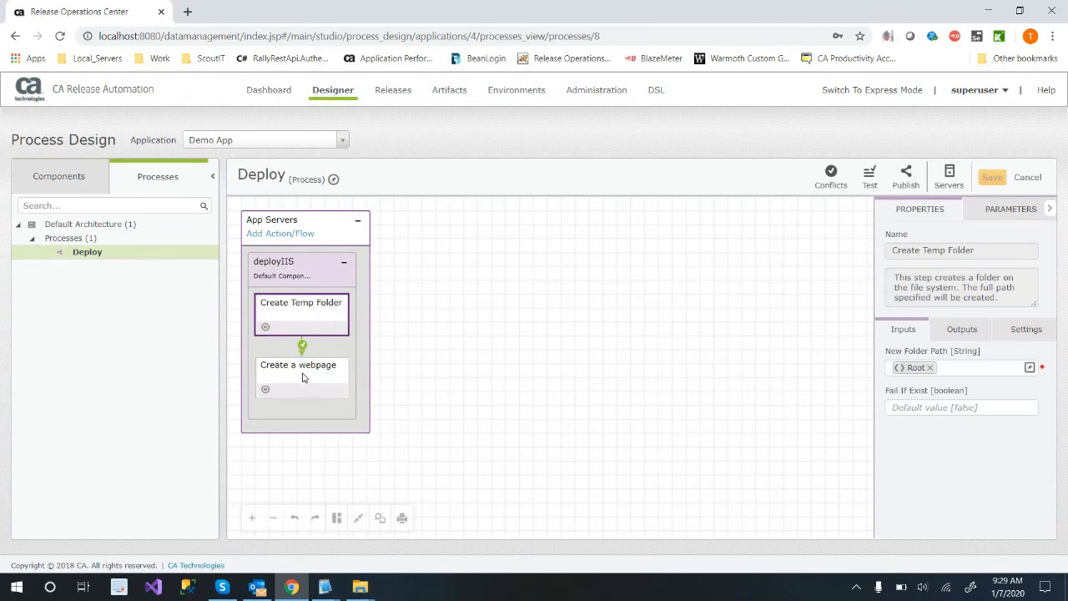
left_click(300, 375)
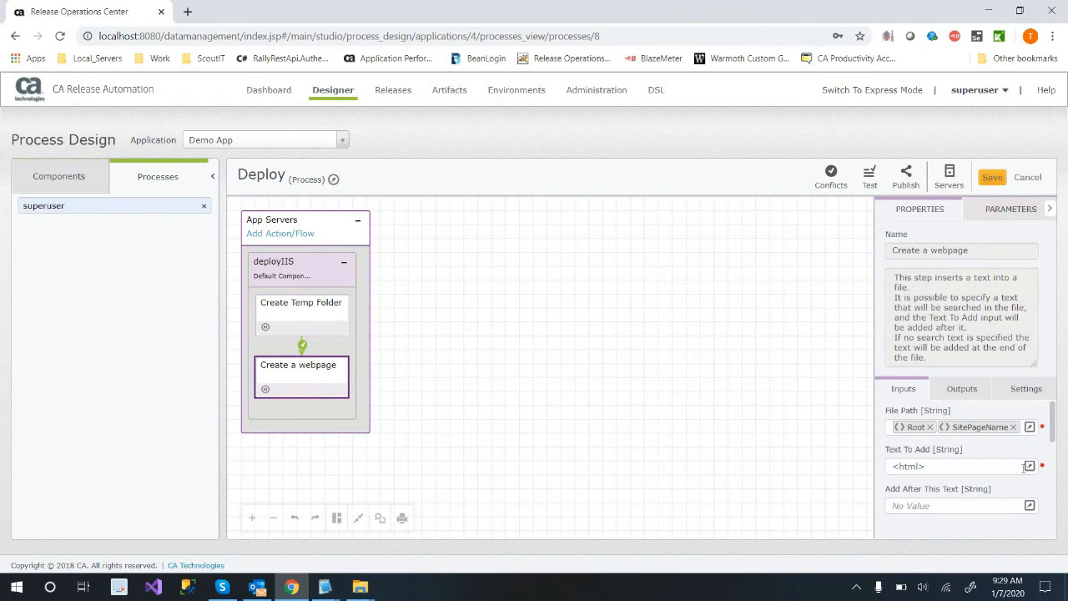
left_click(1028, 467)
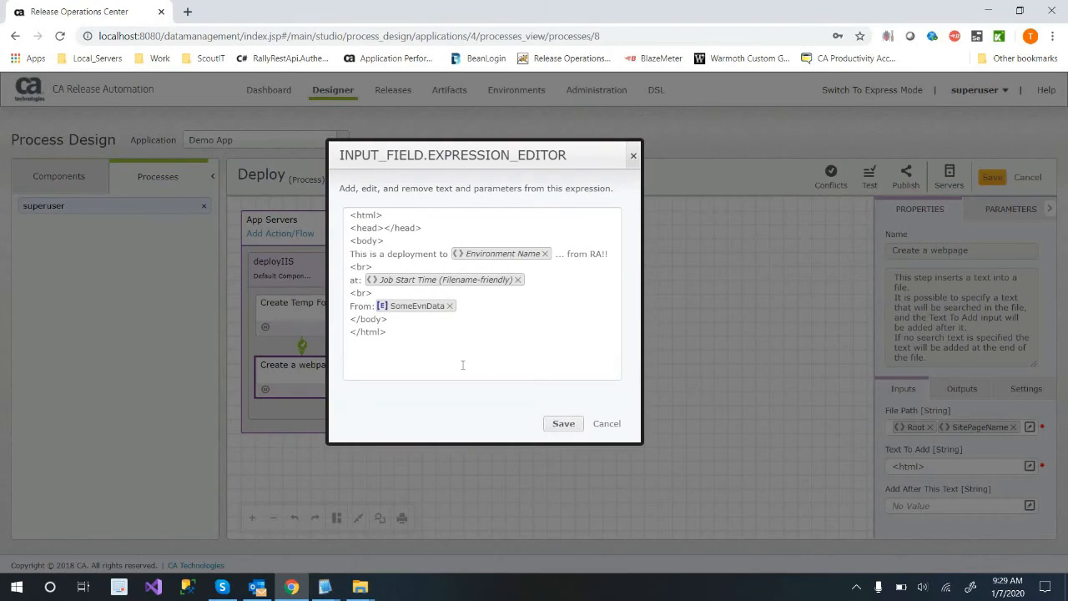
left_click(602, 424)
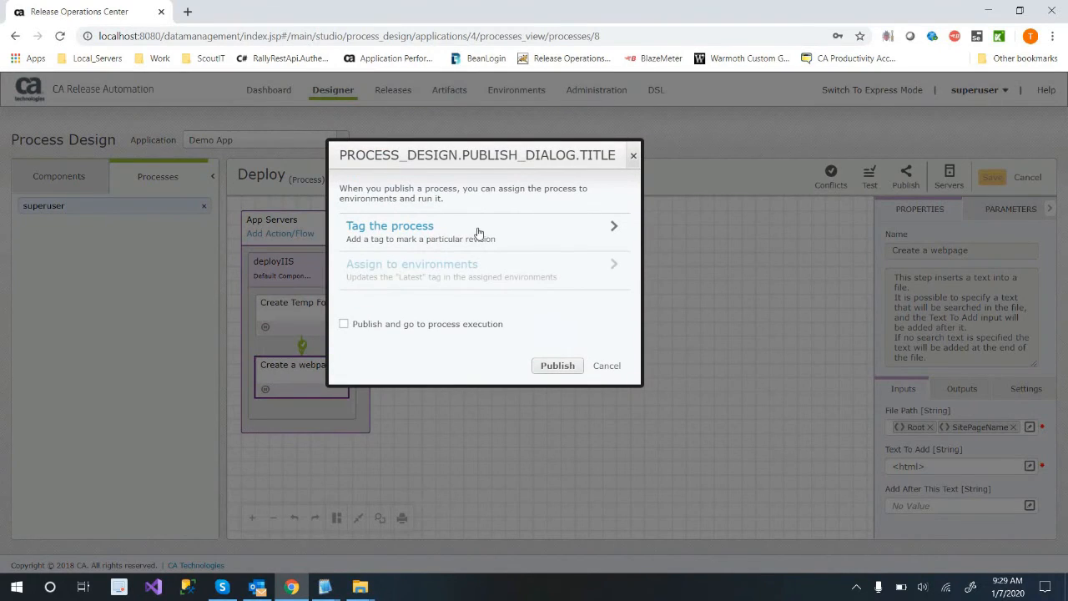
left_click(479, 232)
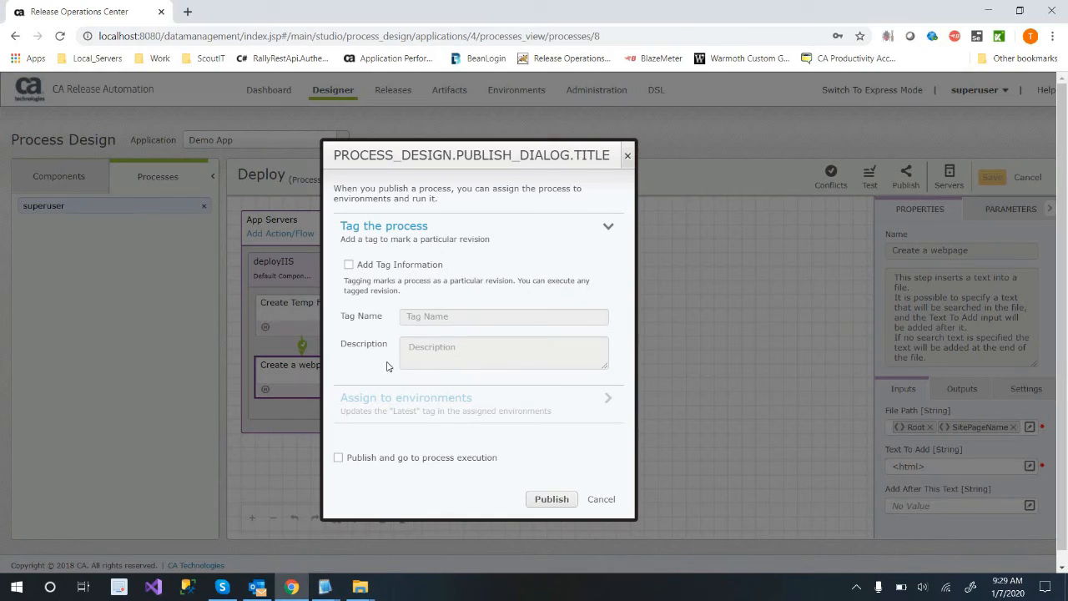
left_click(551, 499)
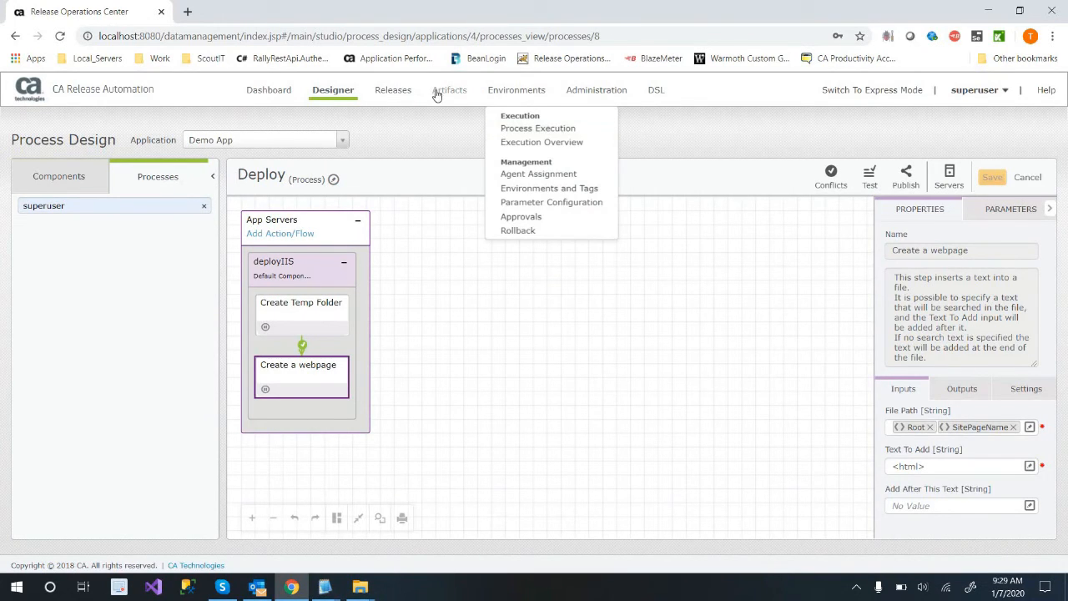
Create a release template category named Re-Deploy for Demo App.
mouse_move(435, 109)
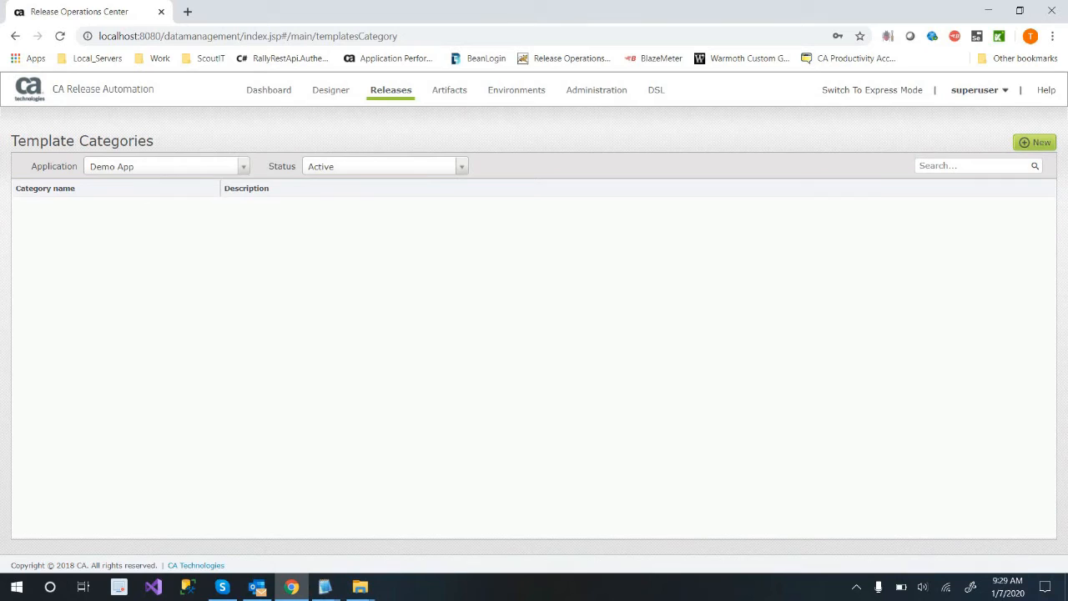
left_click(1035, 143)
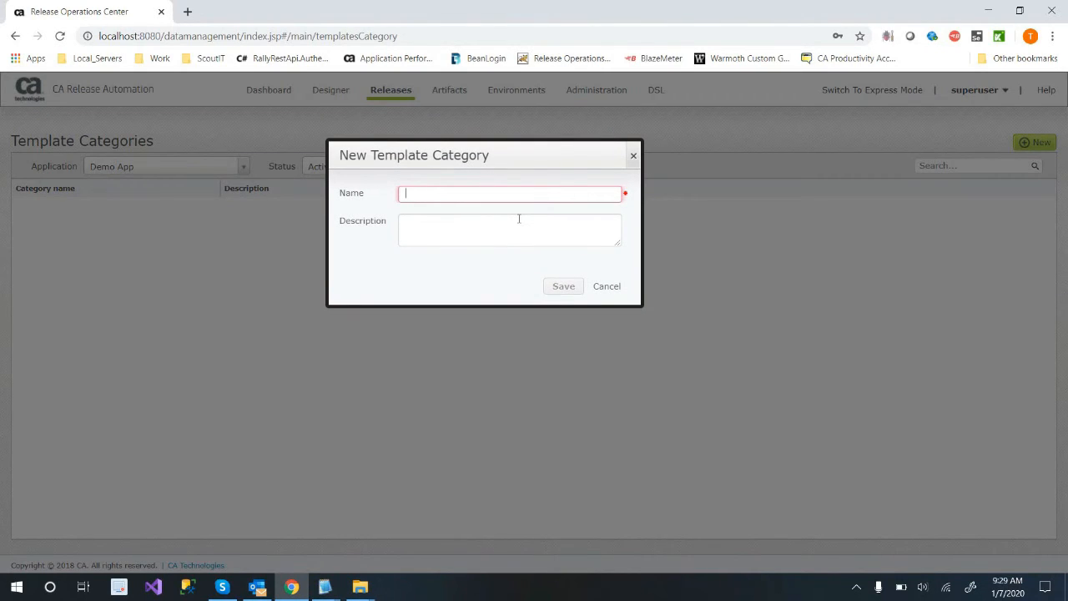
type("Re-Deploy")
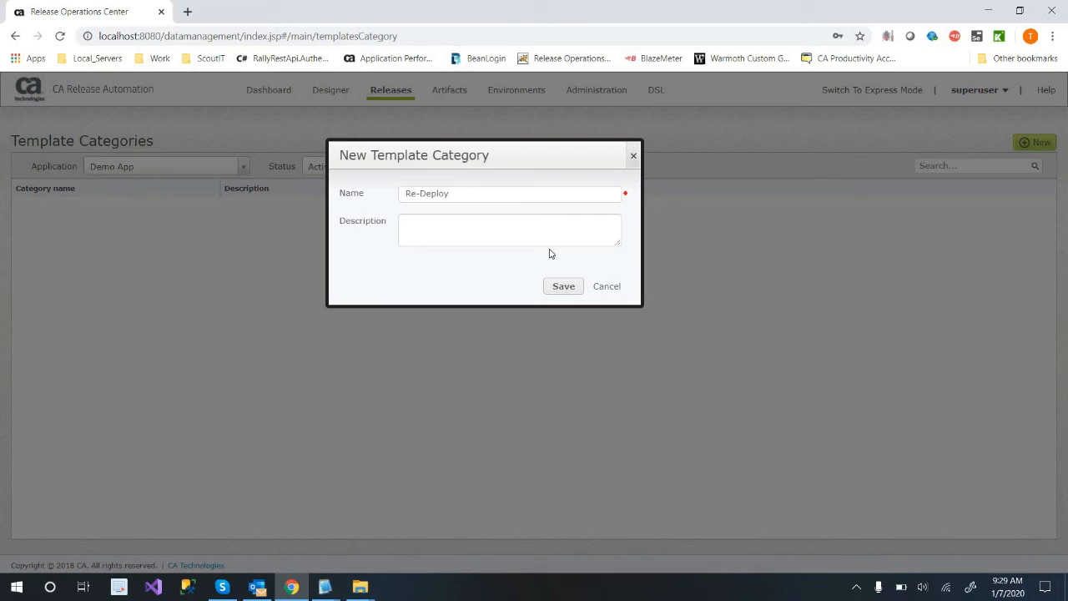
left_click(571, 292)
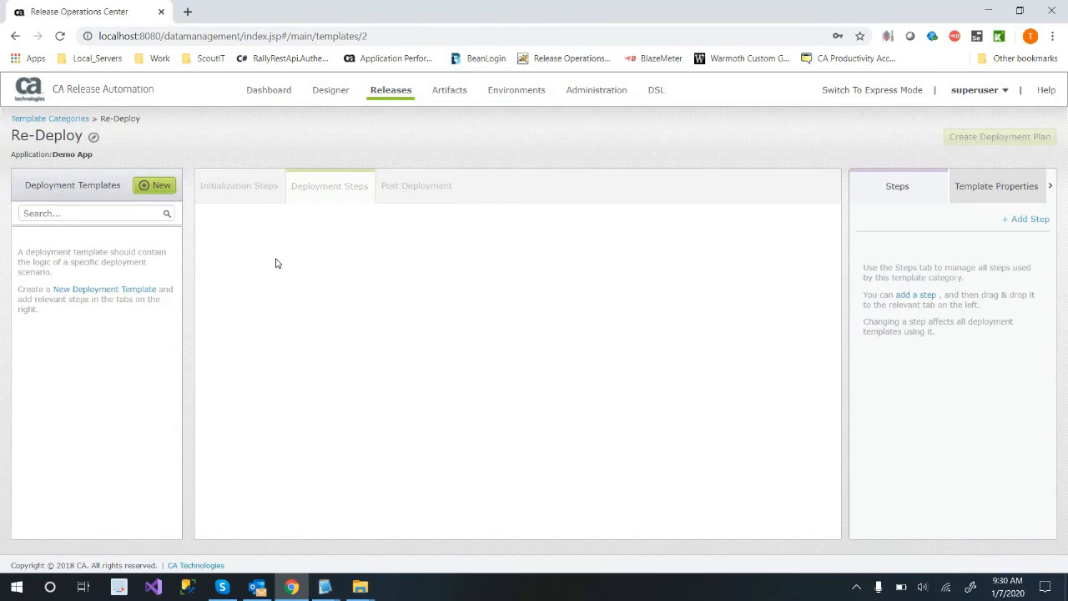
Create a deployment template named OppsForIIS in the Re-Deploy category.
left_click(156, 194)
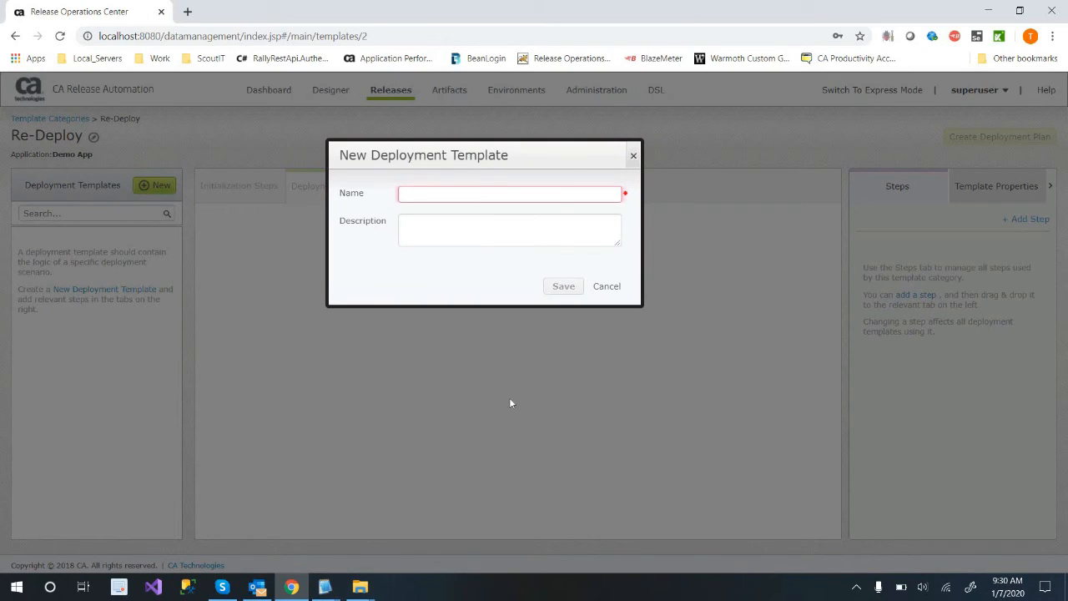
type("Opps")
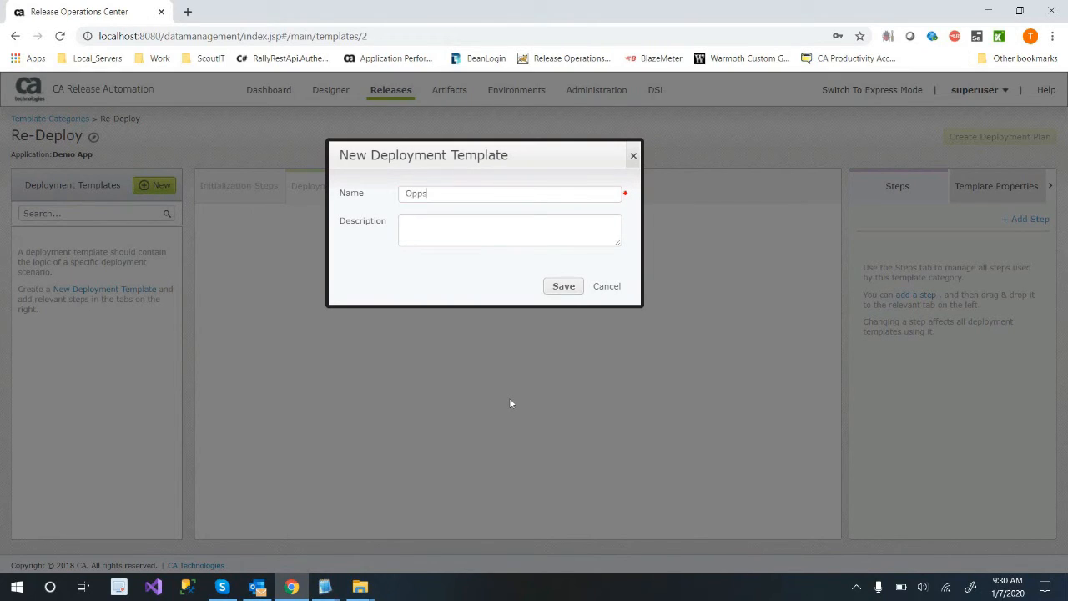
type("ForIIS")
left_click(563, 287)
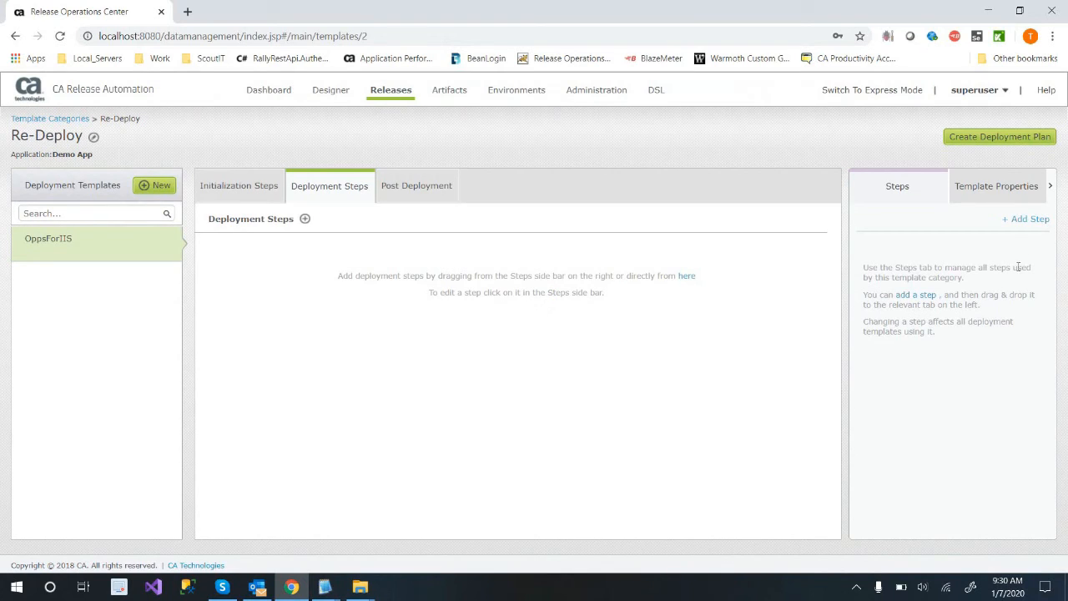
Create a Deployment step named DeployingToIIS using the Deploy process with the Latest tag, and place it in OppsForIIS's deployment steps.
left_click(160, 186)
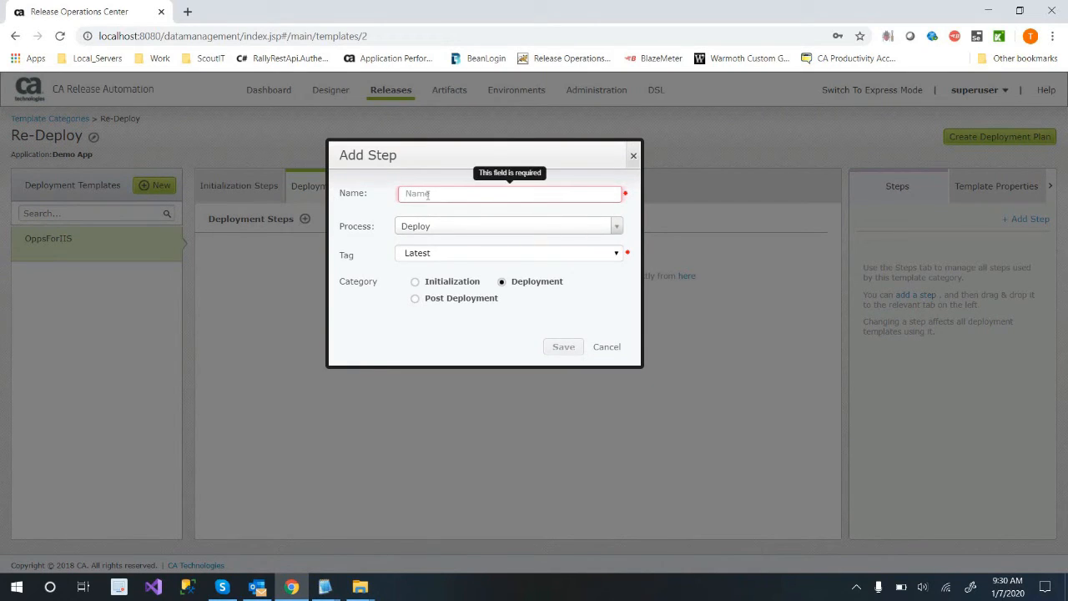
type("DeployingToIIS")
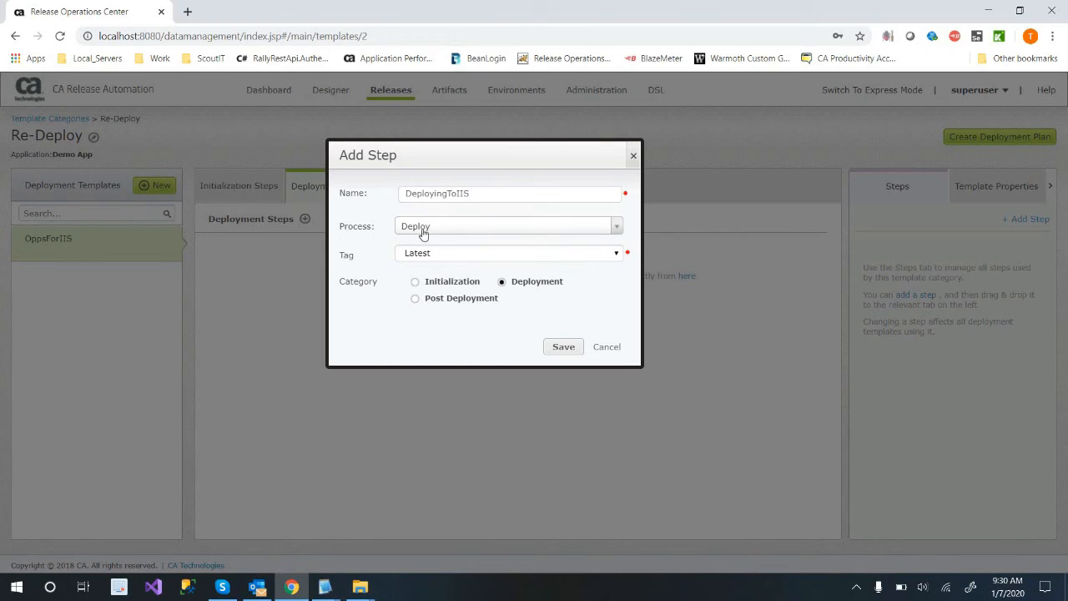
key("Return")
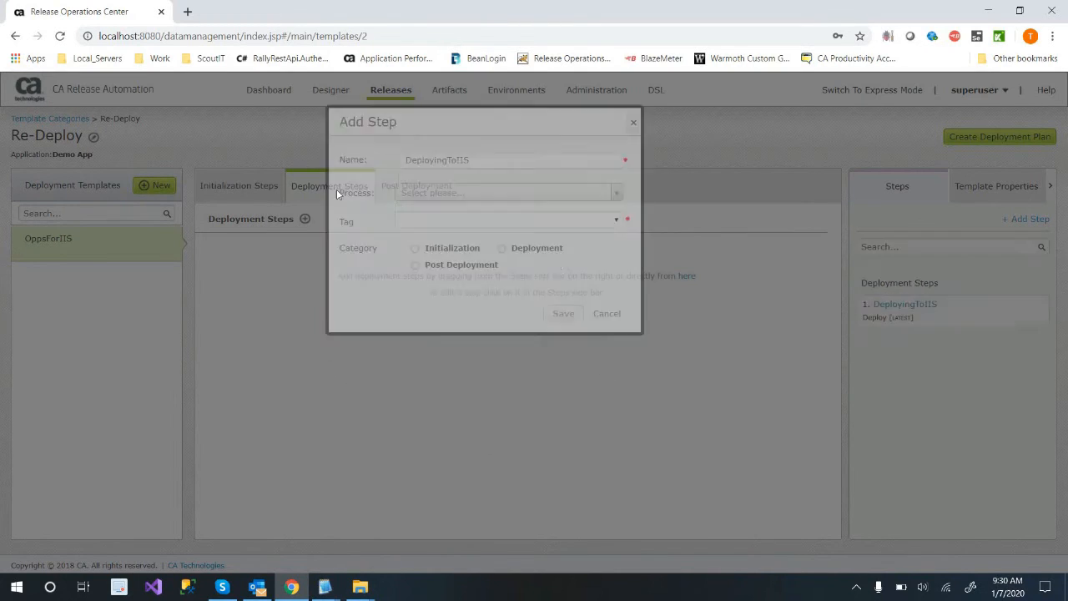
left_click_drag(913, 313, 304, 247)
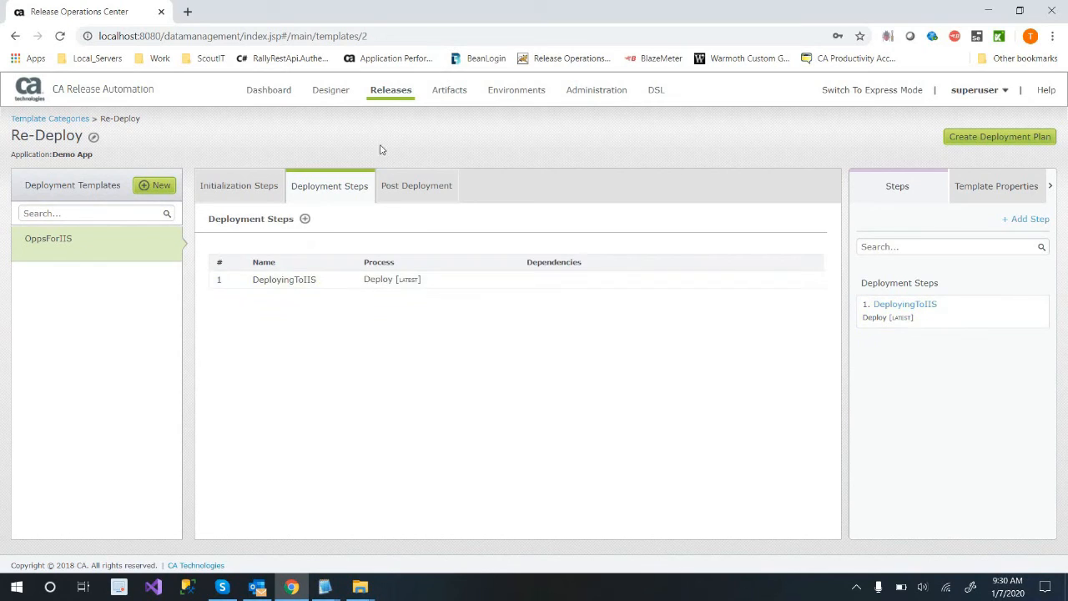
Open Demo App's Process Design and look through the processes under Default Architecture.
left_click(340, 98)
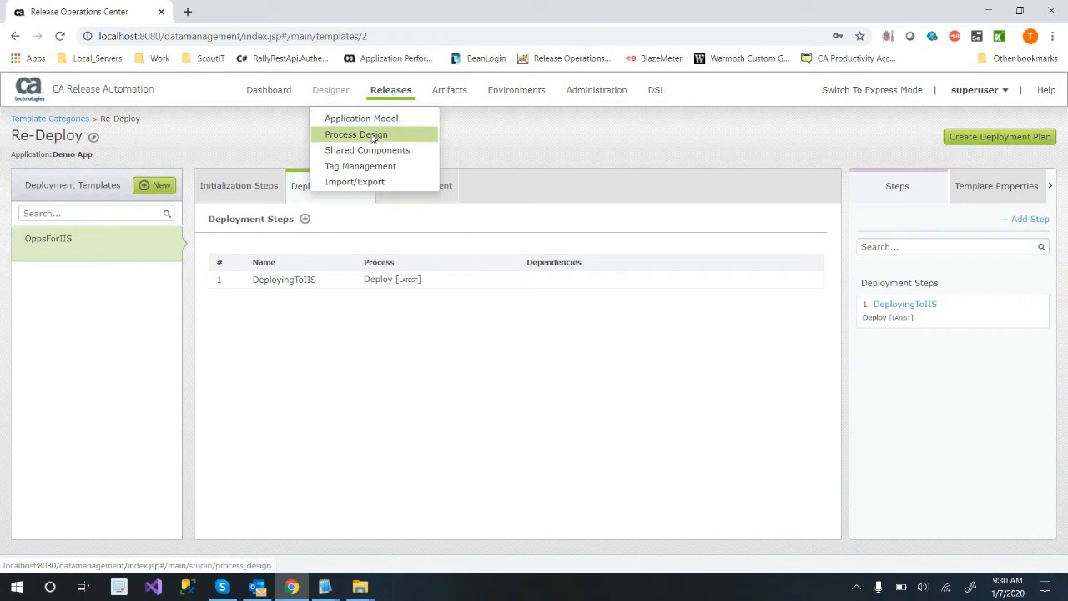
right_click(372, 139)
left_click(433, 160)
double_click(565, 121)
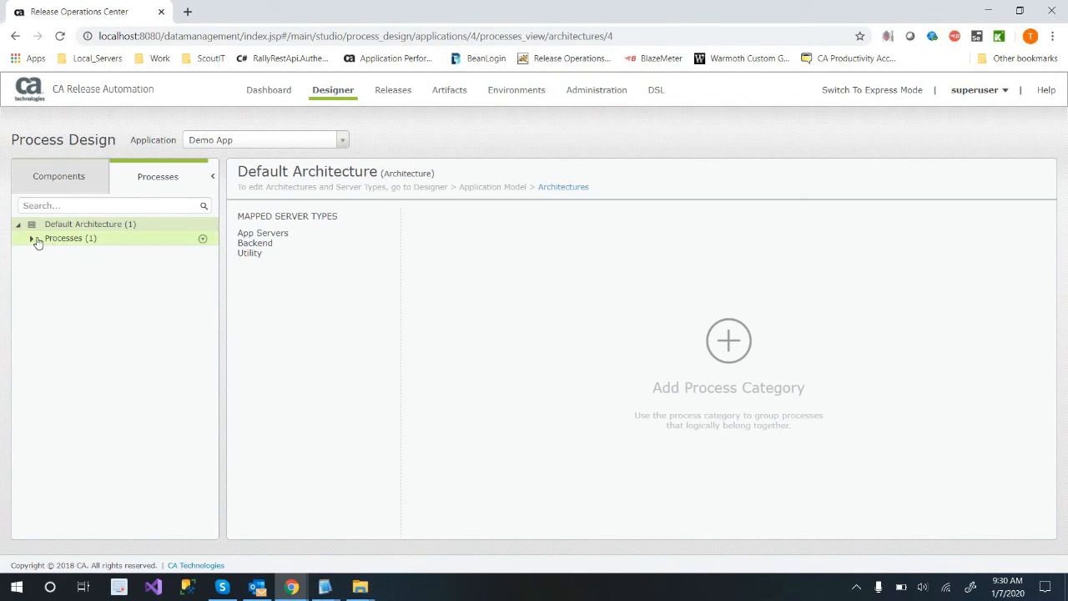
left_click(34, 242)
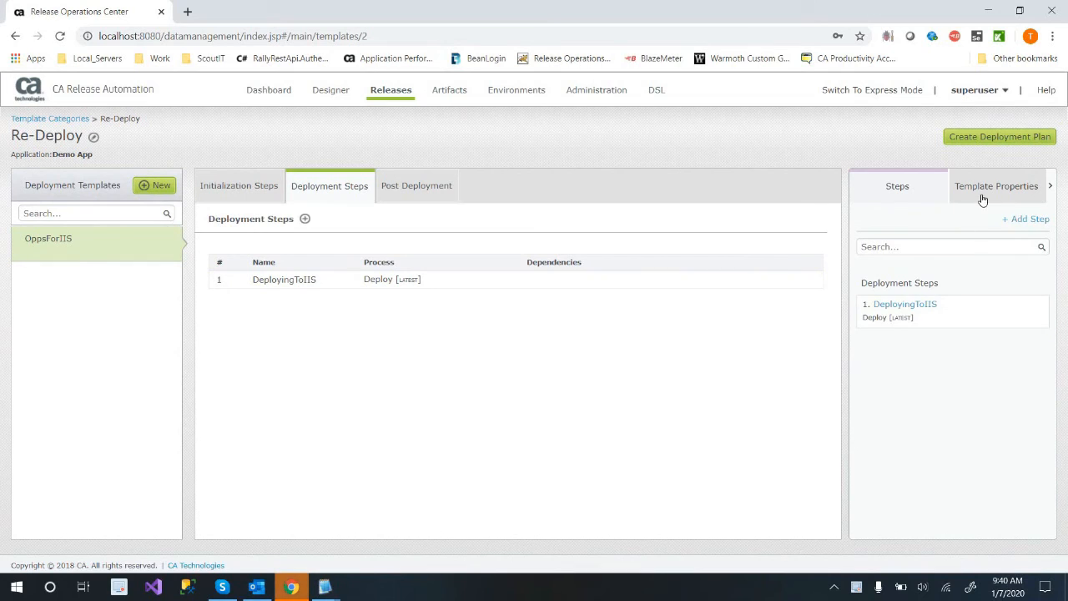
Add a template property named CallIISName with the value helloworld.html to the Re-Deploy category.
left_click(982, 198)
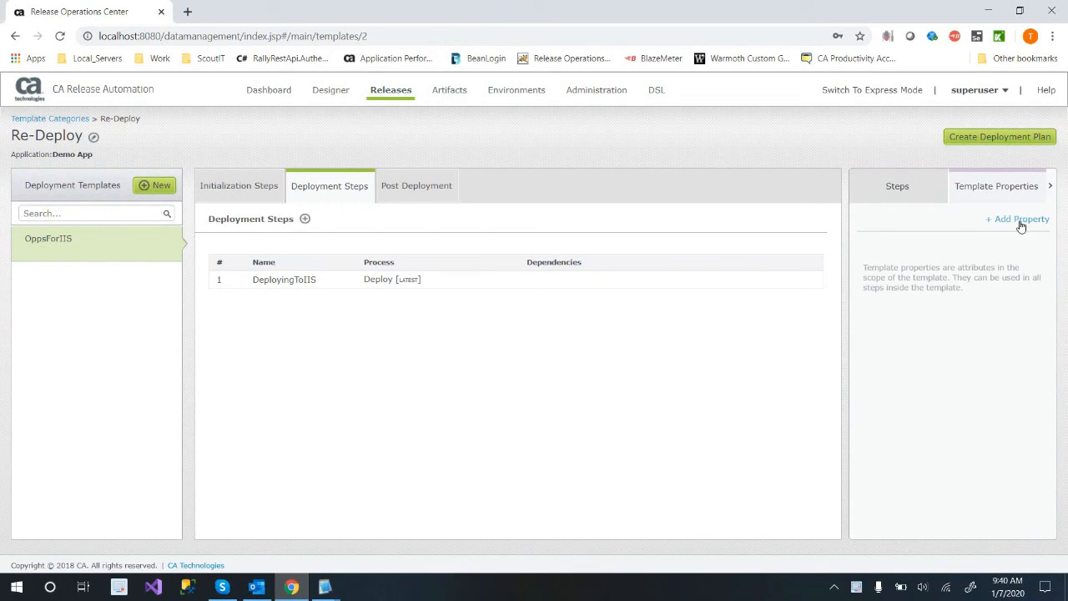
left_click(1018, 221)
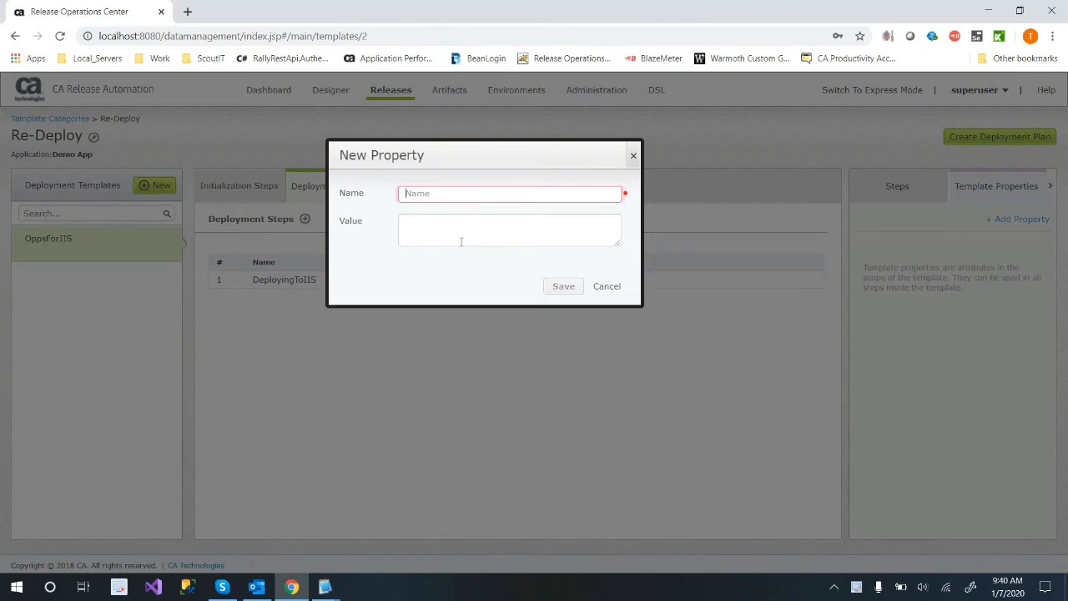
type("CallIISName")
left_click(465, 234)
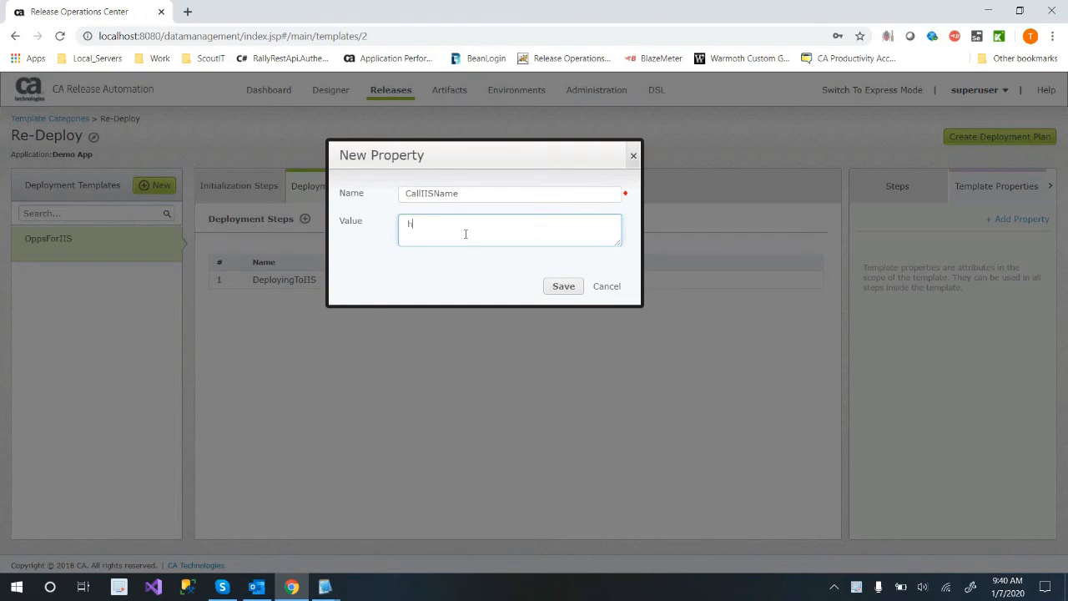
type("helloworld")
key("shift+End")
left_click(563, 288)
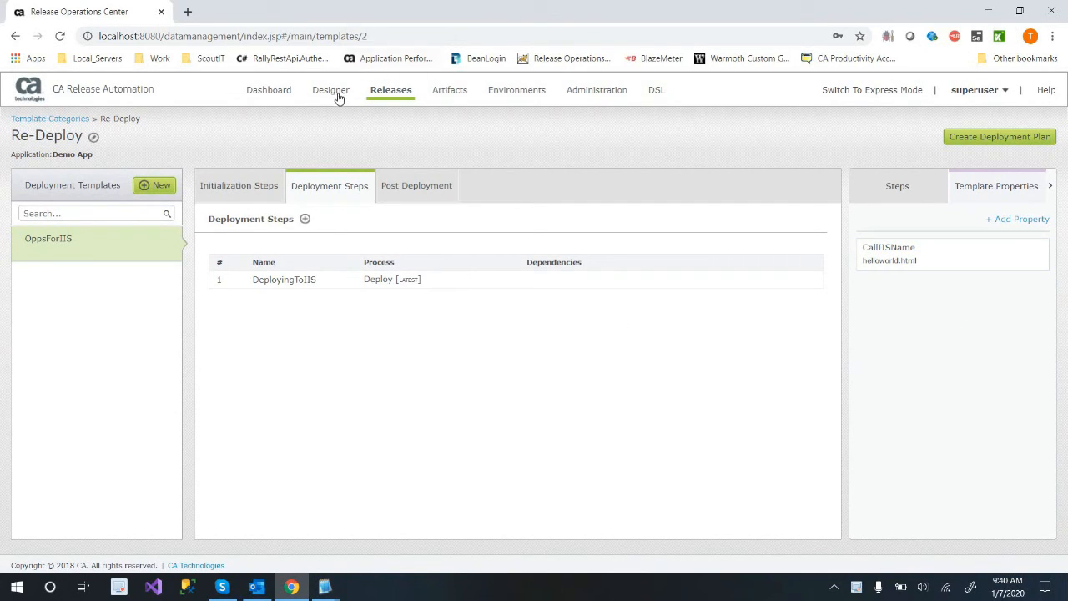
Open the Create a webpage action in the Create File category of Demo App's Default Component.
mouse_move(330, 89)
left_click(384, 141)
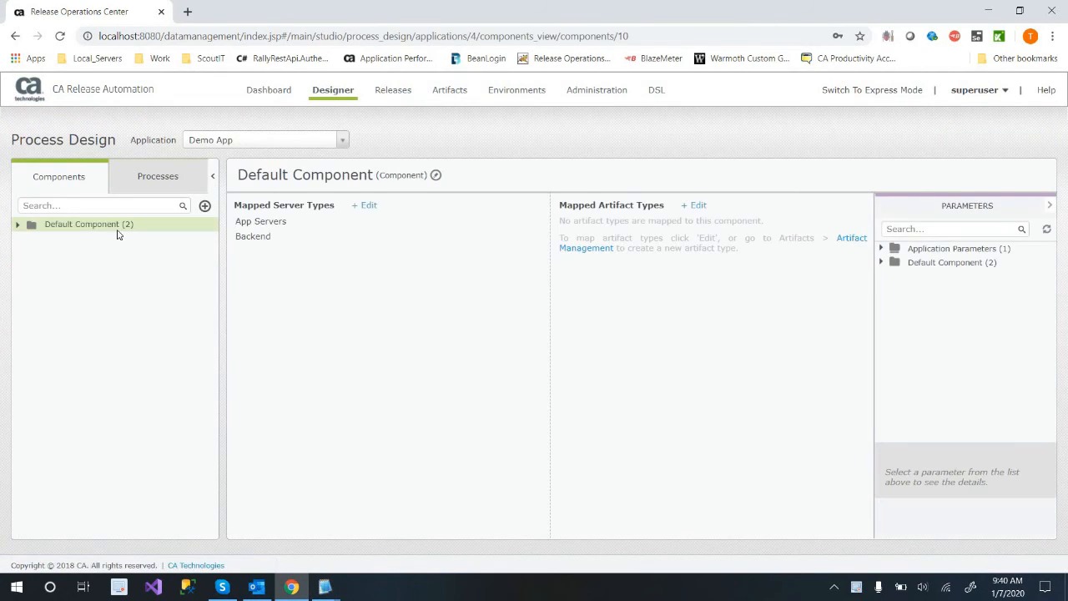
double_click(118, 230)
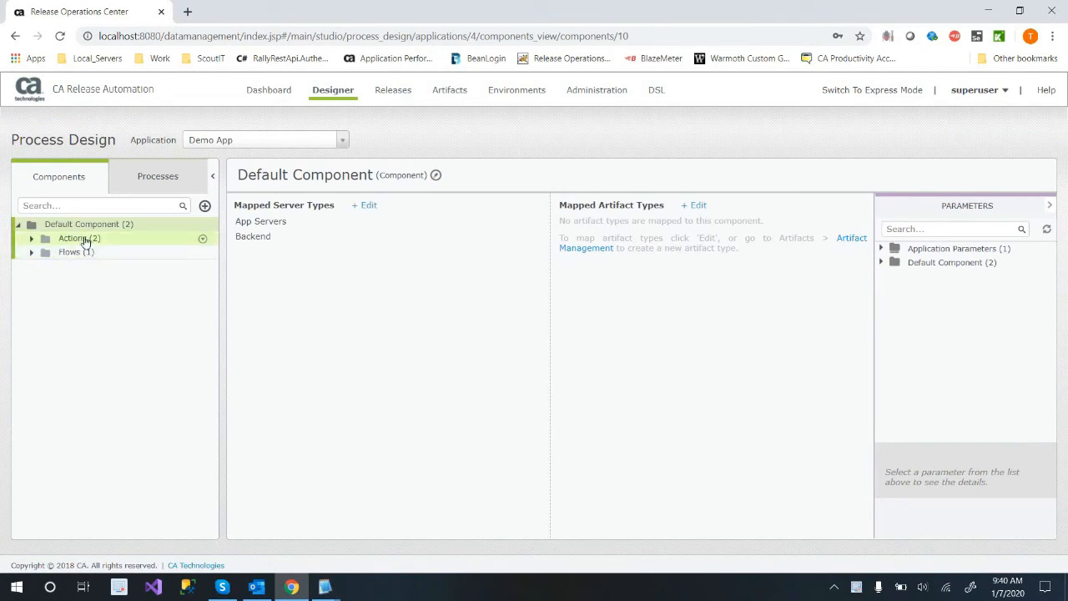
left_click(884, 264)
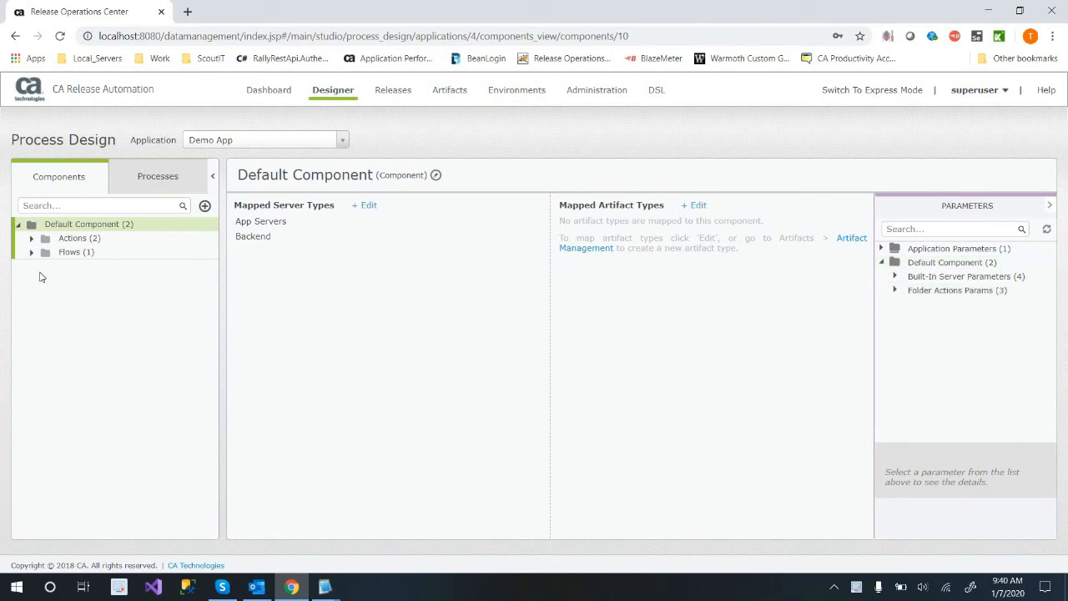
left_click(31, 238)
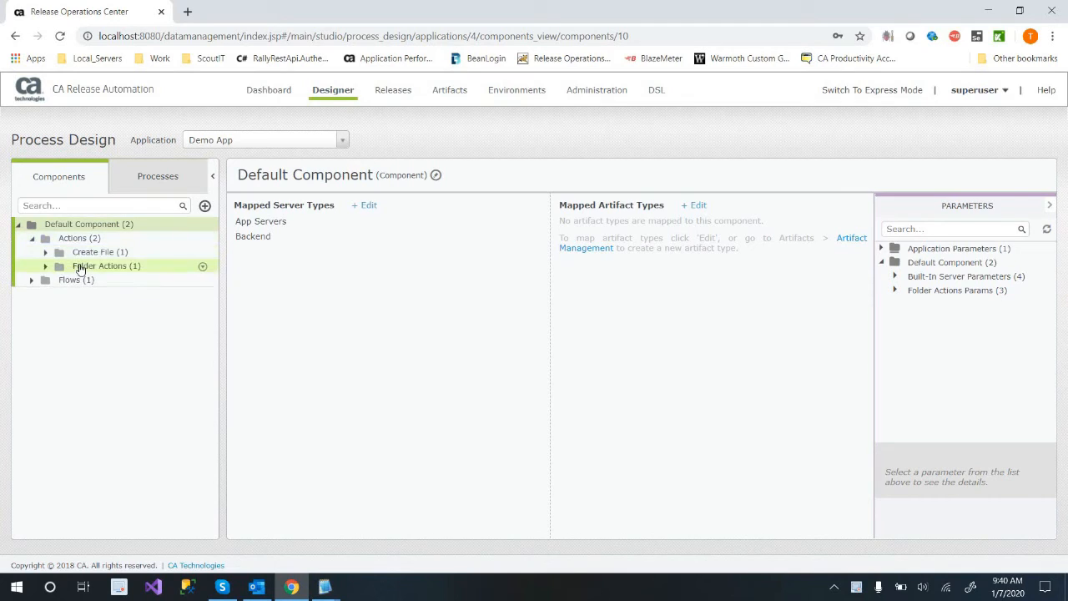
left_click(80, 267)
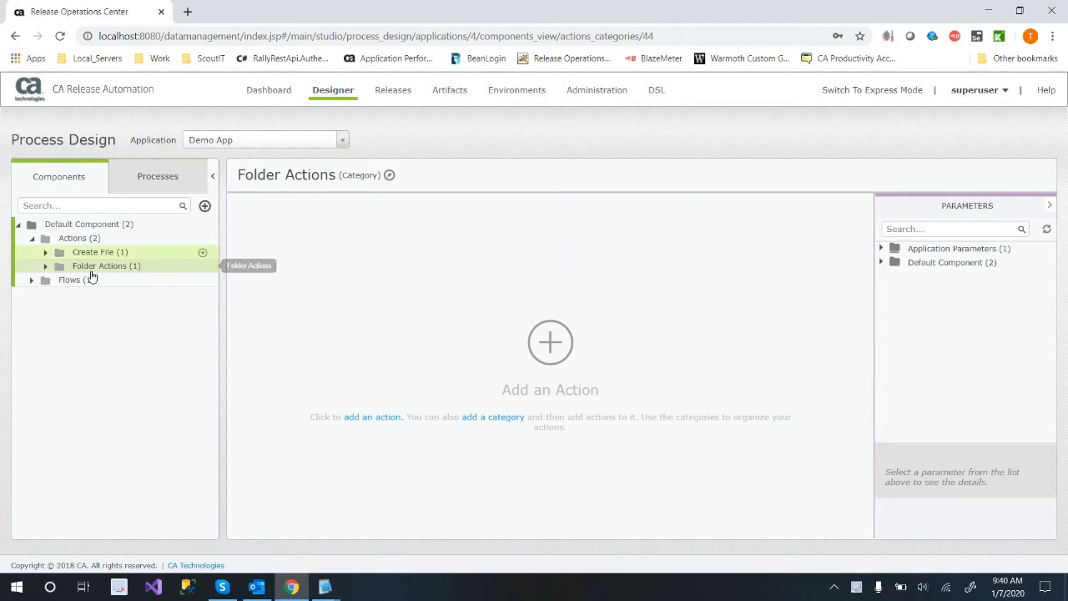
left_click(45, 252)
left_click(100, 266)
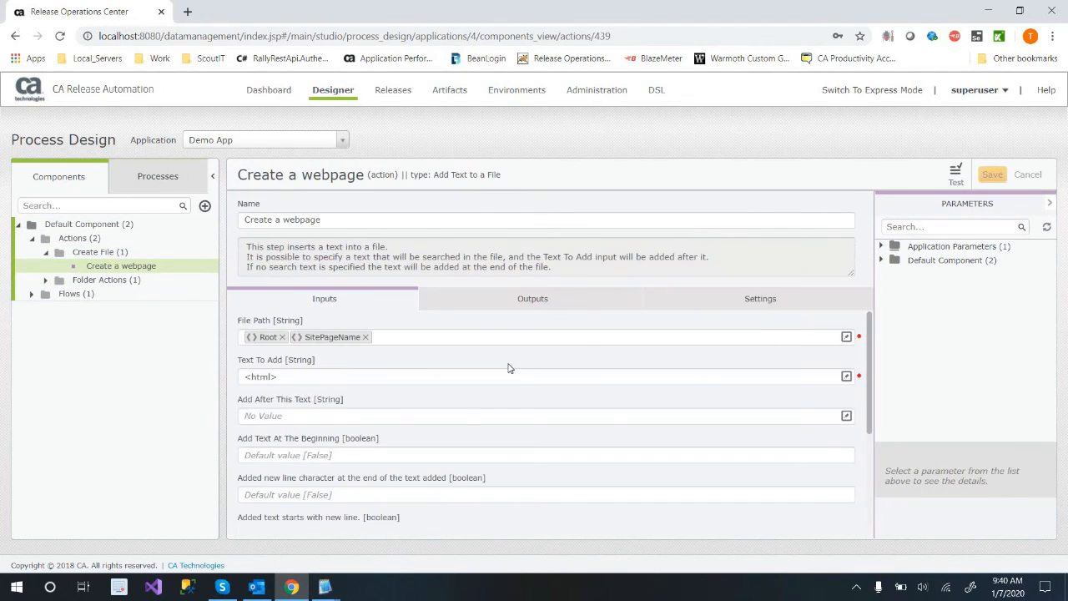
Edit the SitePageName parameter in Default Component's Folder Actions Params and save it with the value helloFromRA.htm.
left_click(881, 262)
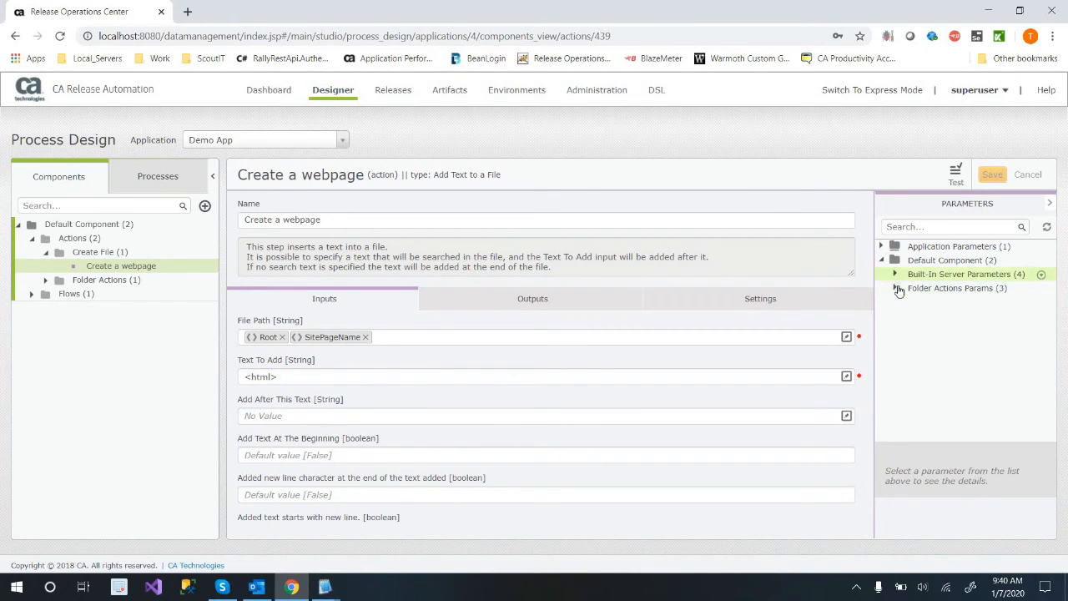
left_click(949, 319)
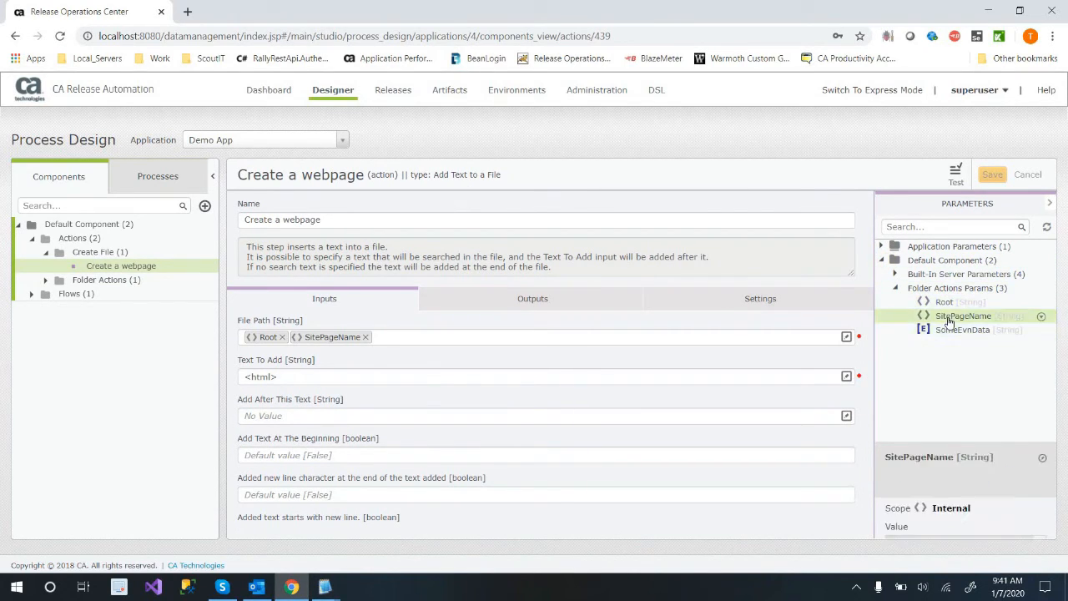
double_click(949, 321)
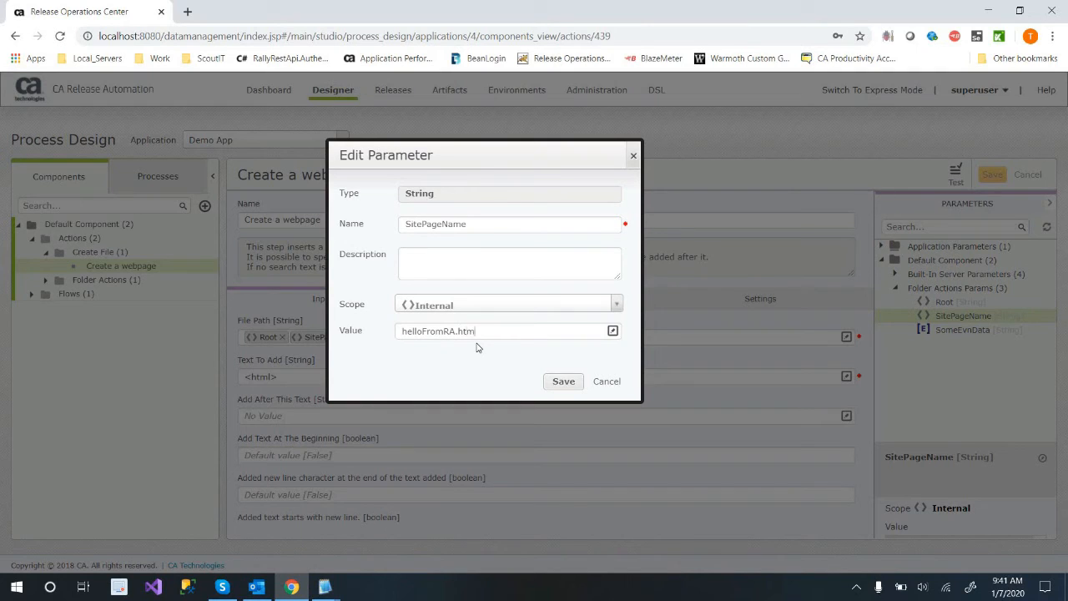
left_click(563, 382)
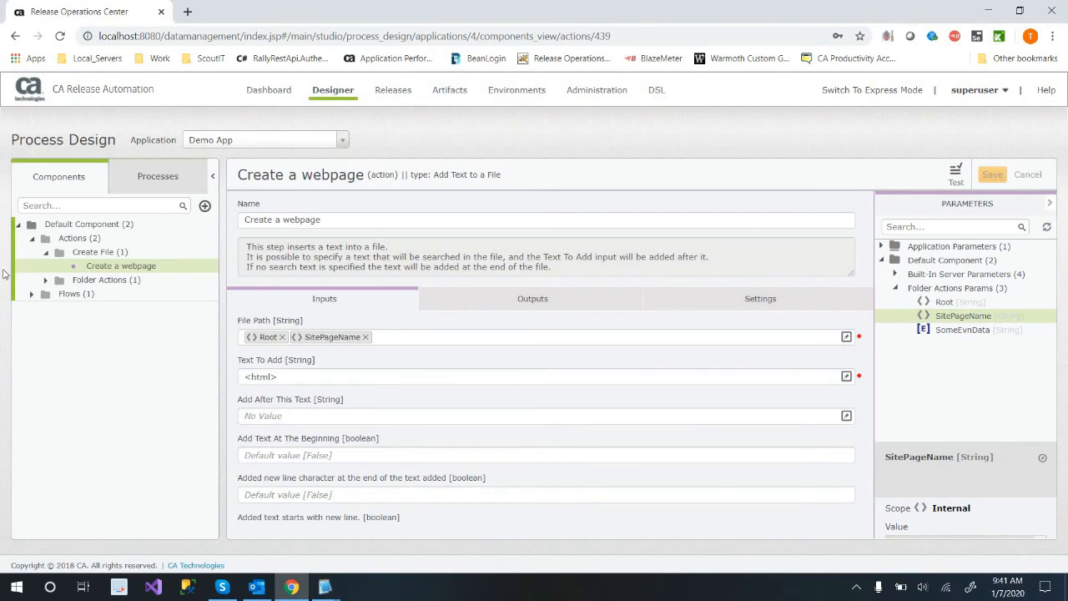
Open the Deploy process under Default Architecture and examine its App Servers flow.
left_click(164, 181)
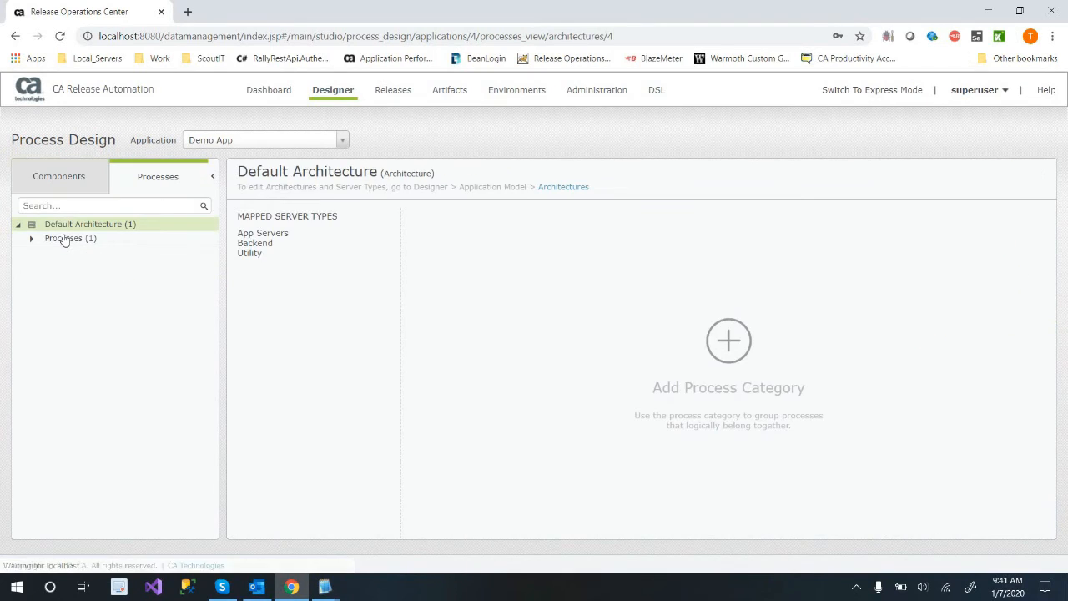
double_click(62, 240)
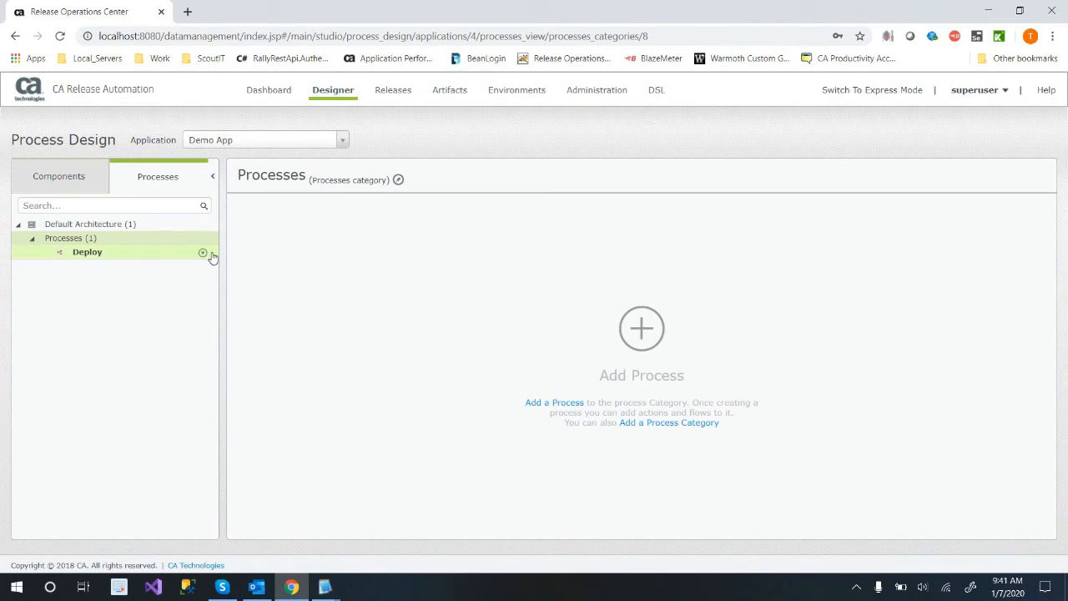
left_click(203, 257)
left_click(203, 254)
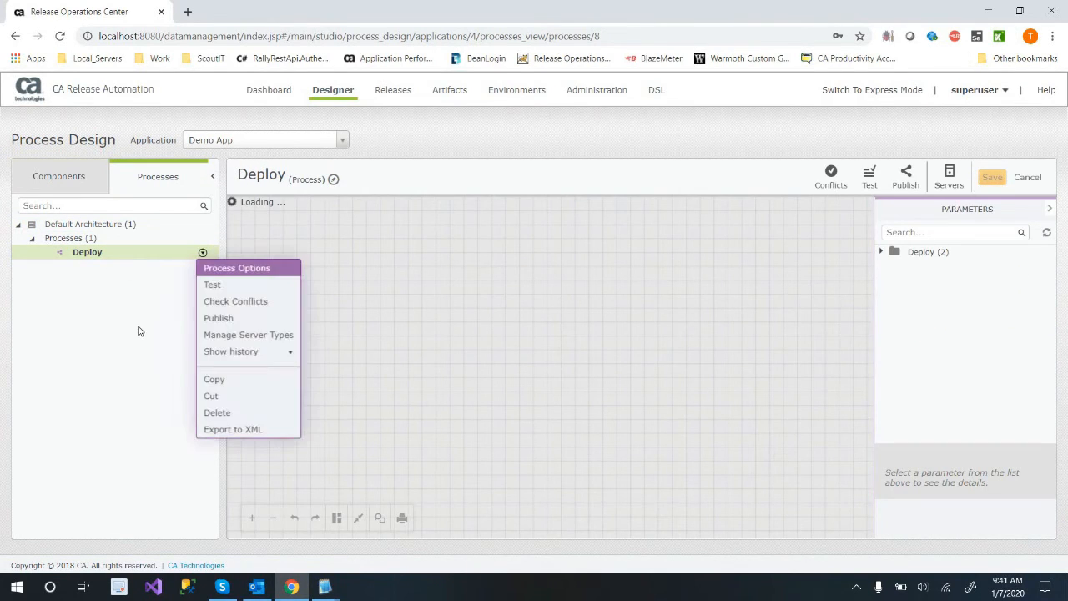
left_click(246, 383)
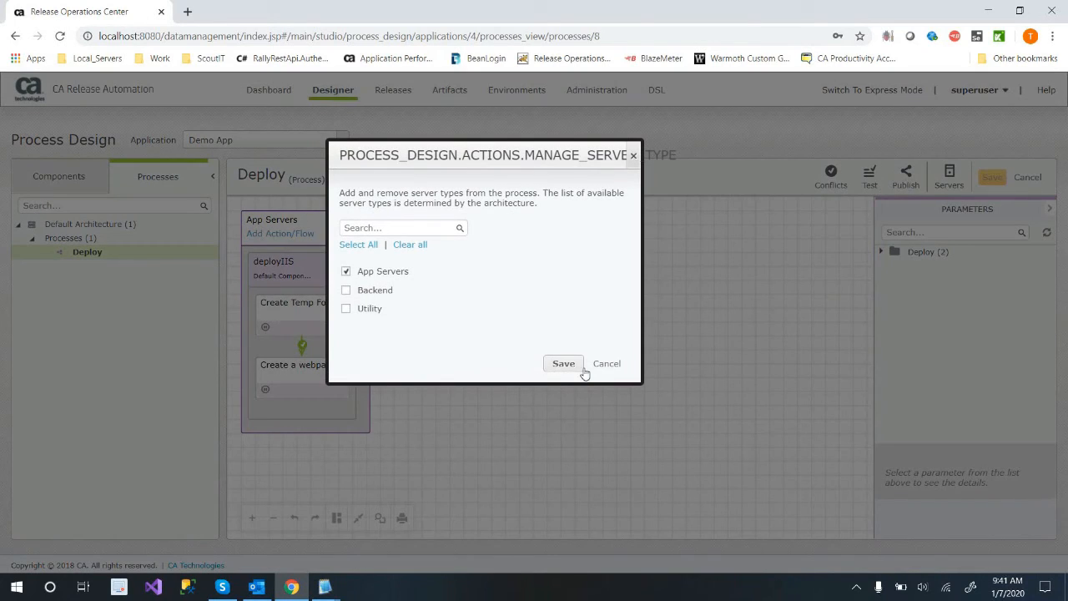
left_click(566, 365)
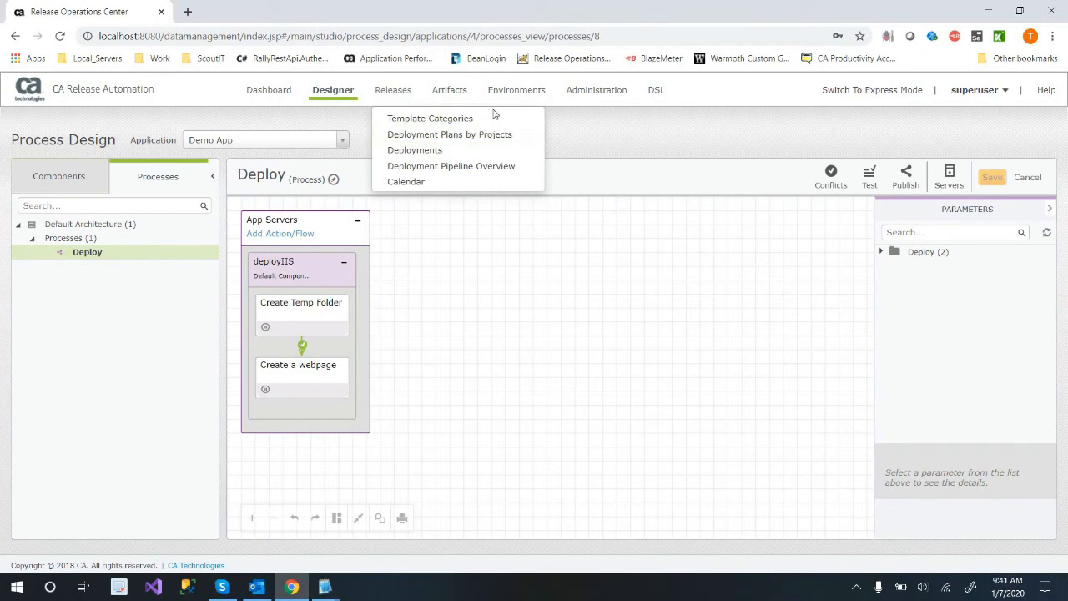
List Demo App's template categories of all statuses and open the Re-Deploy category.
mouse_move(399, 93)
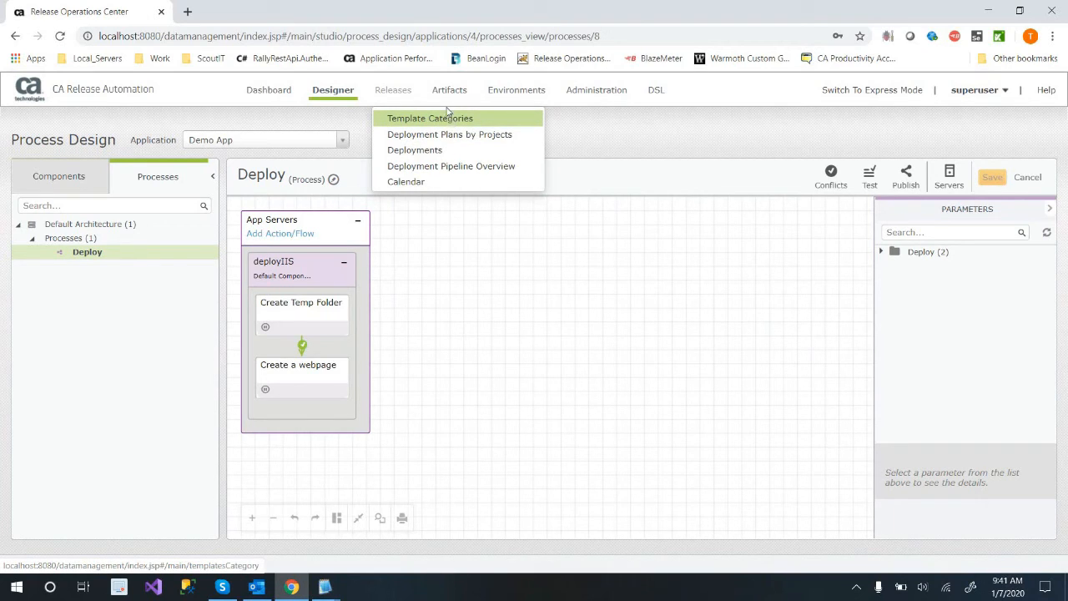
left_click(472, 119)
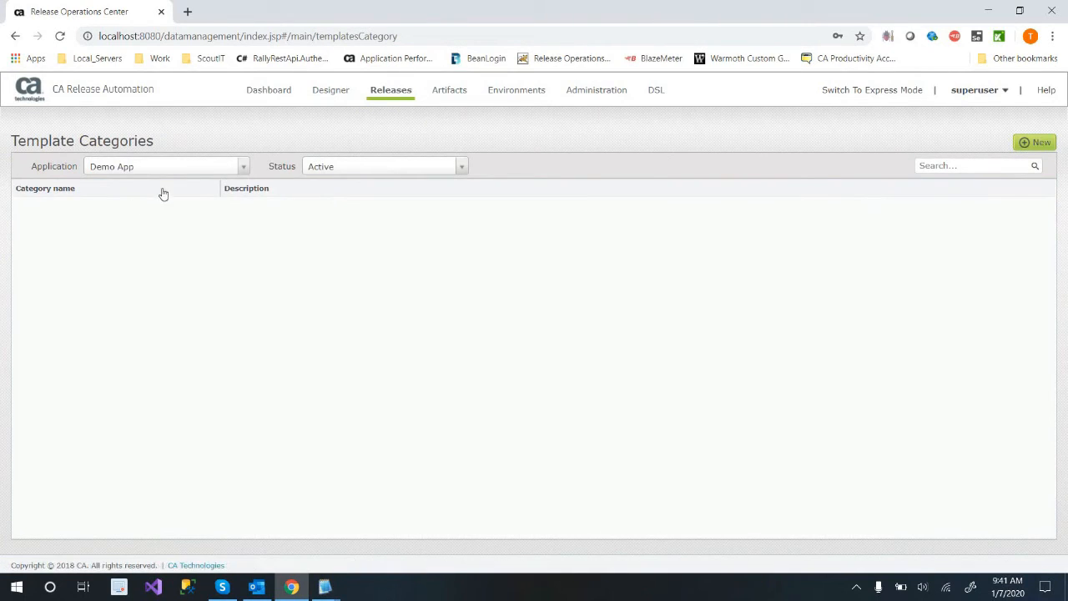
left_click(357, 171)
left_click(323, 203)
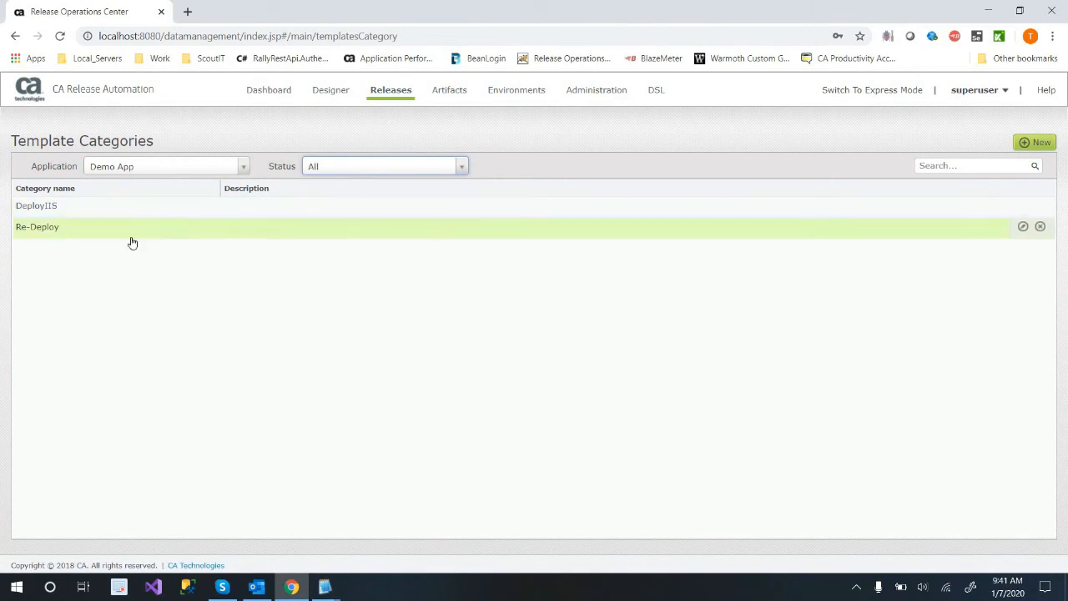
left_click(112, 232)
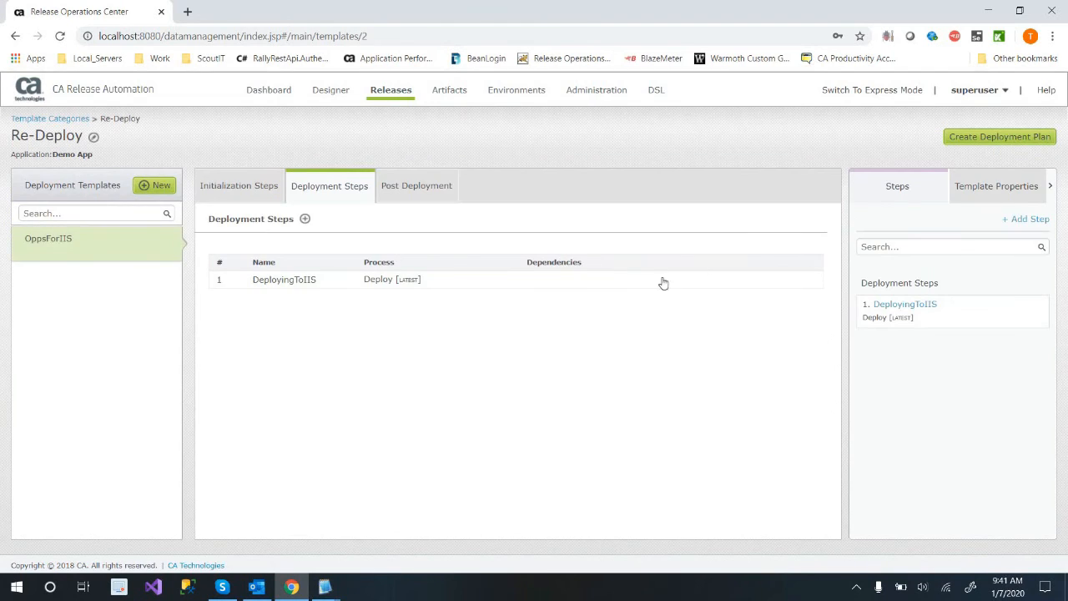
mouse_move(816, 280)
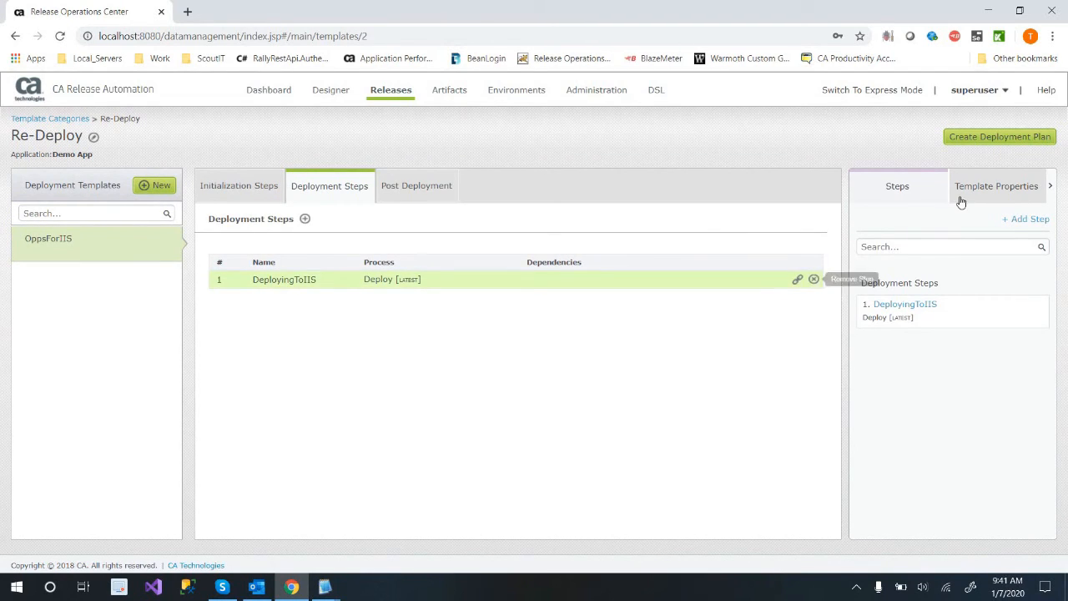
left_click(1000, 140)
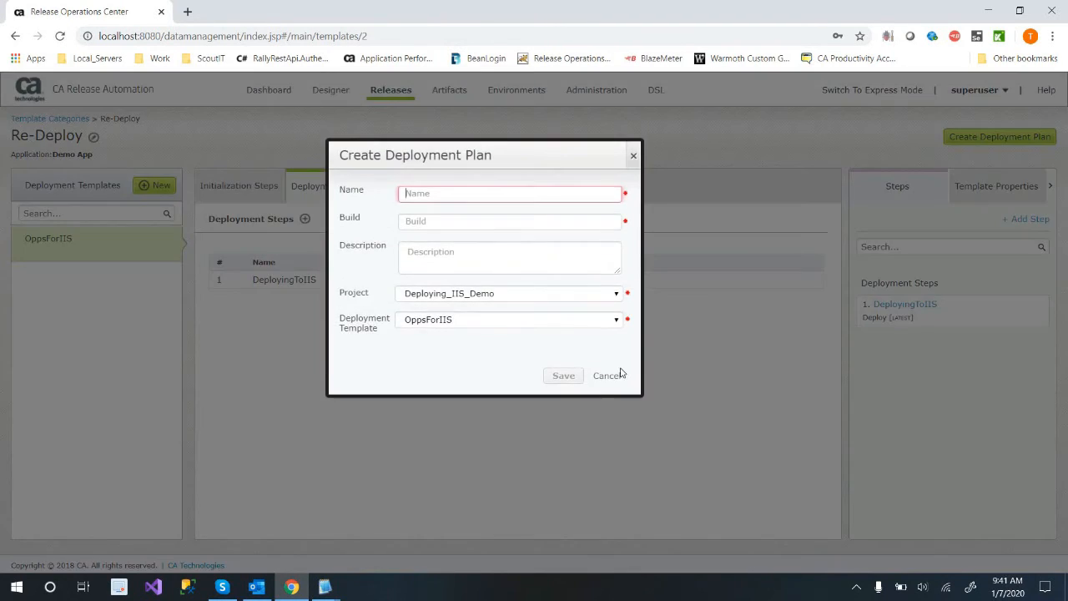
left_click(614, 376)
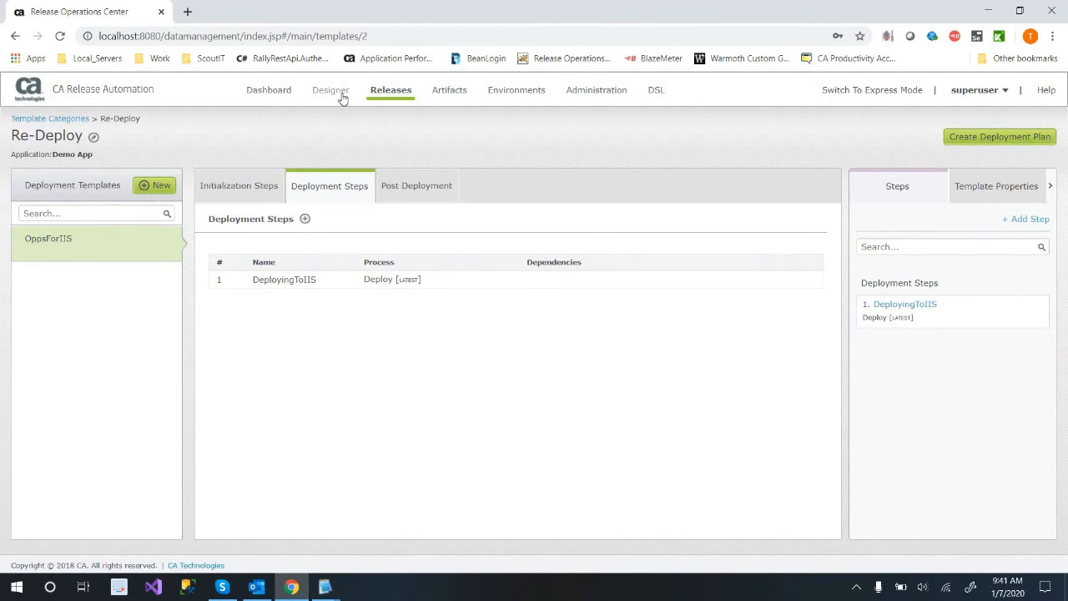
mouse_move(327, 116)
left_click(326, 135)
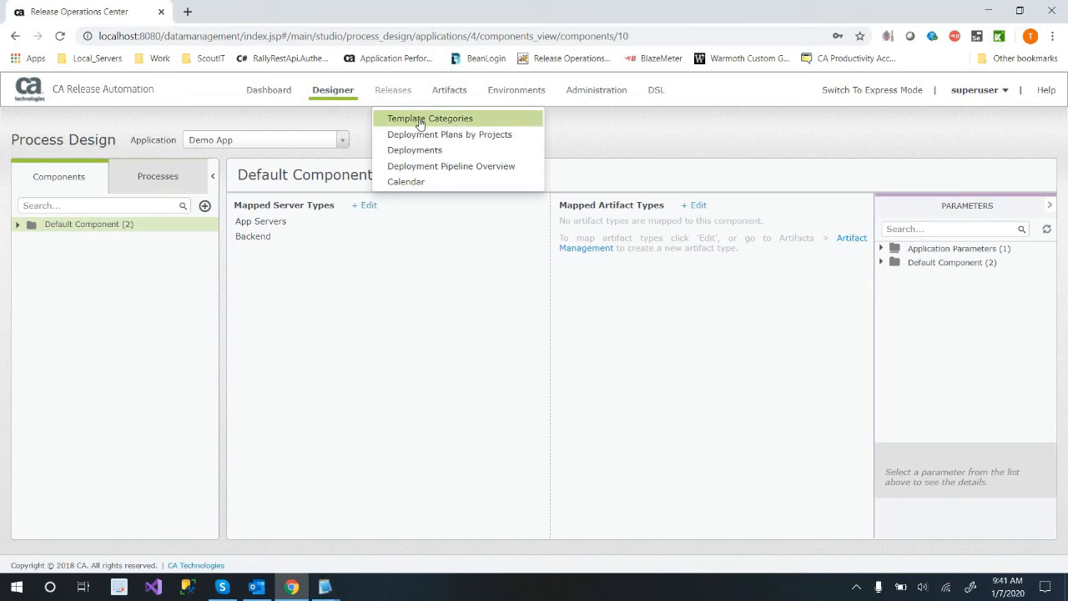
Return to Demo App's template categories, set the status filter to All, and reopen Re-Deploy.
left_click(420, 122)
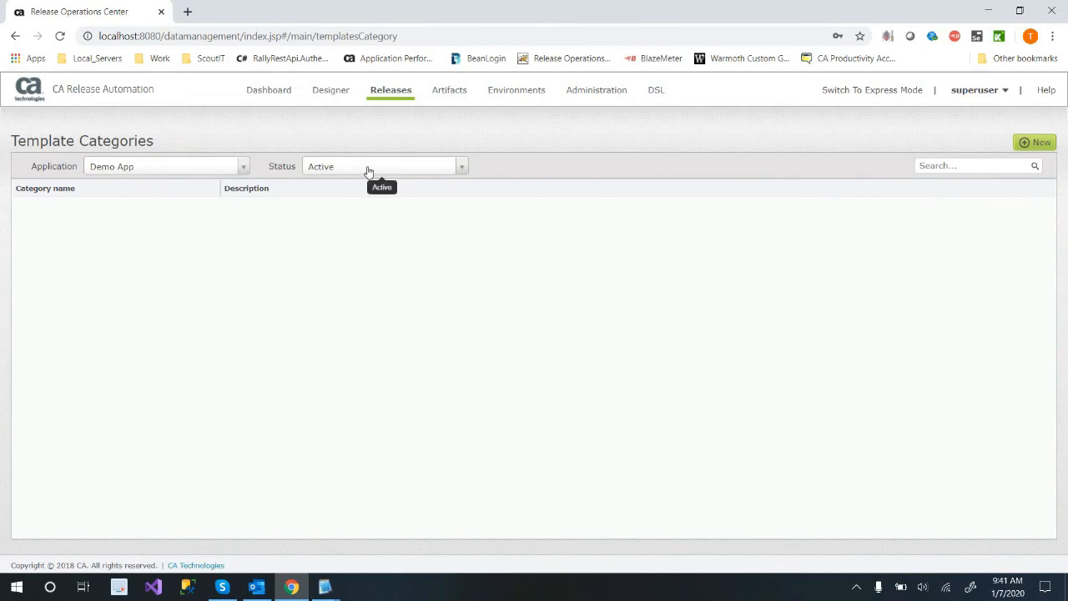
left_click(361, 170)
left_click(347, 203)
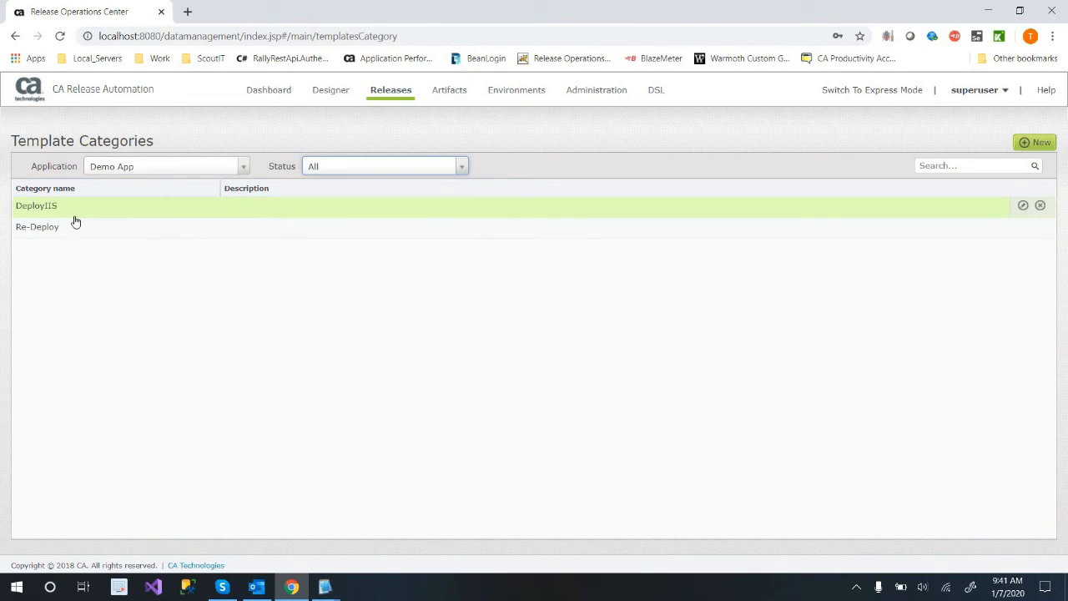
left_click(87, 208)
double_click(65, 233)
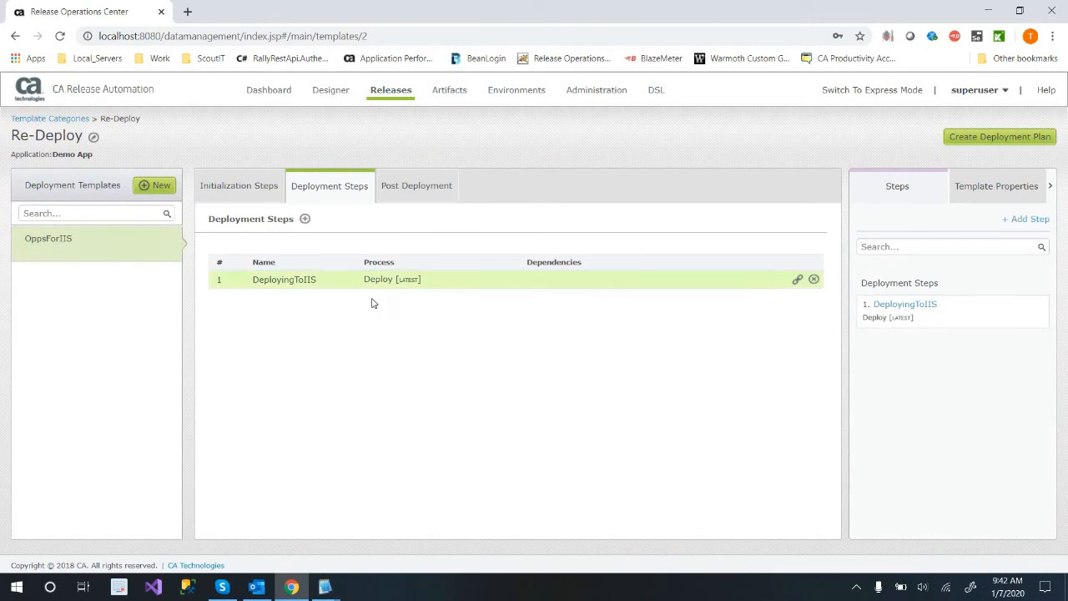
Open the DeployingToIIS step and view its App Servers environment parameters under Folder Actions Params.
double_click(377, 284)
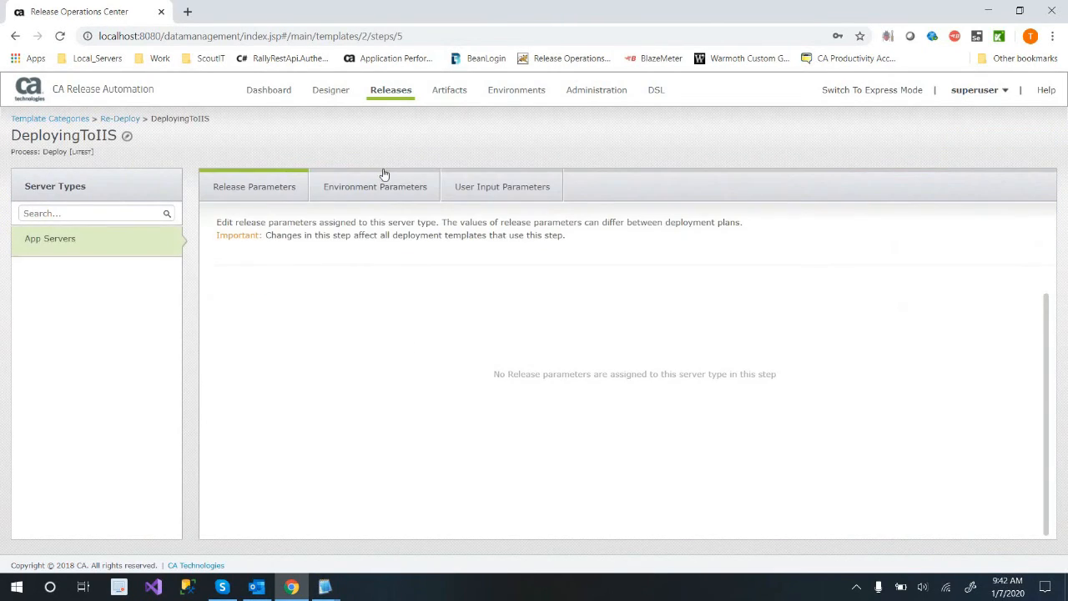
left_click(389, 186)
double_click(302, 305)
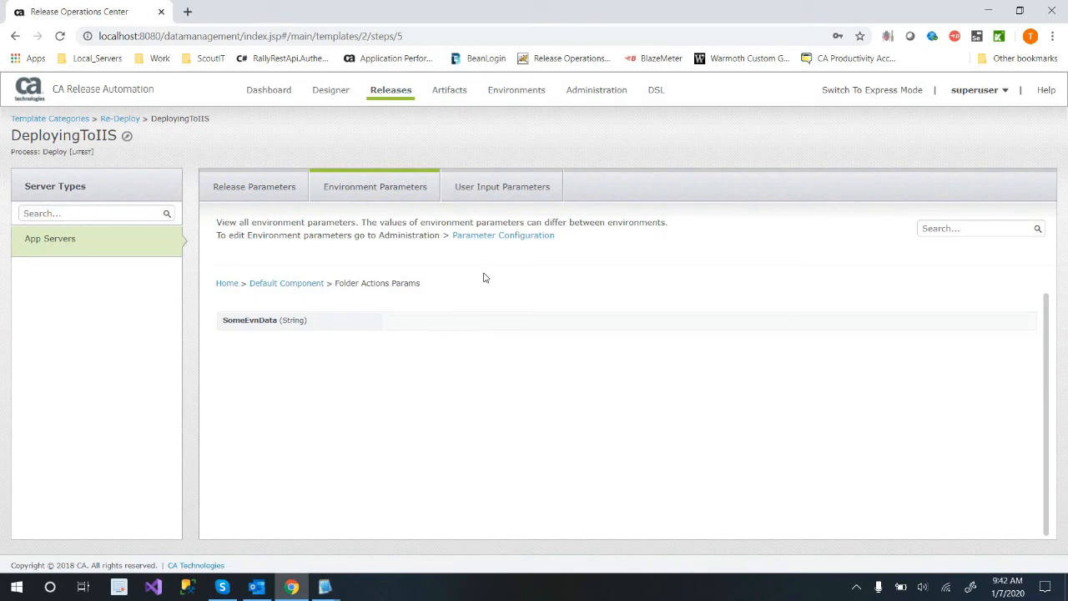
In Parameter Configuration, set the QA environment's SomeEvnData parameter to "Hello from" followed by the person's first name, and save it.
left_click(529, 92)
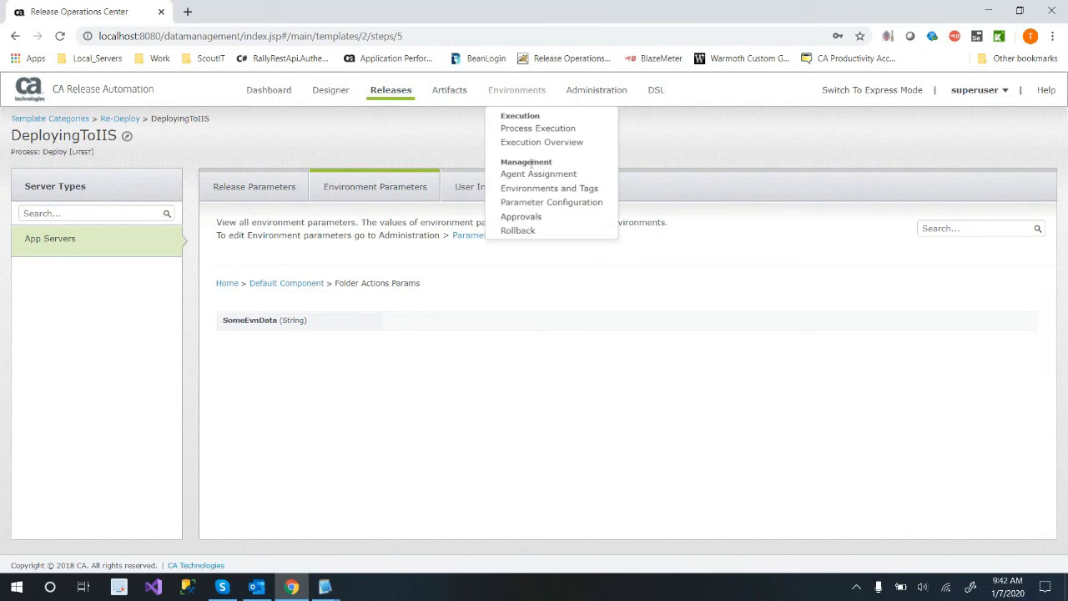
left_click(538, 188)
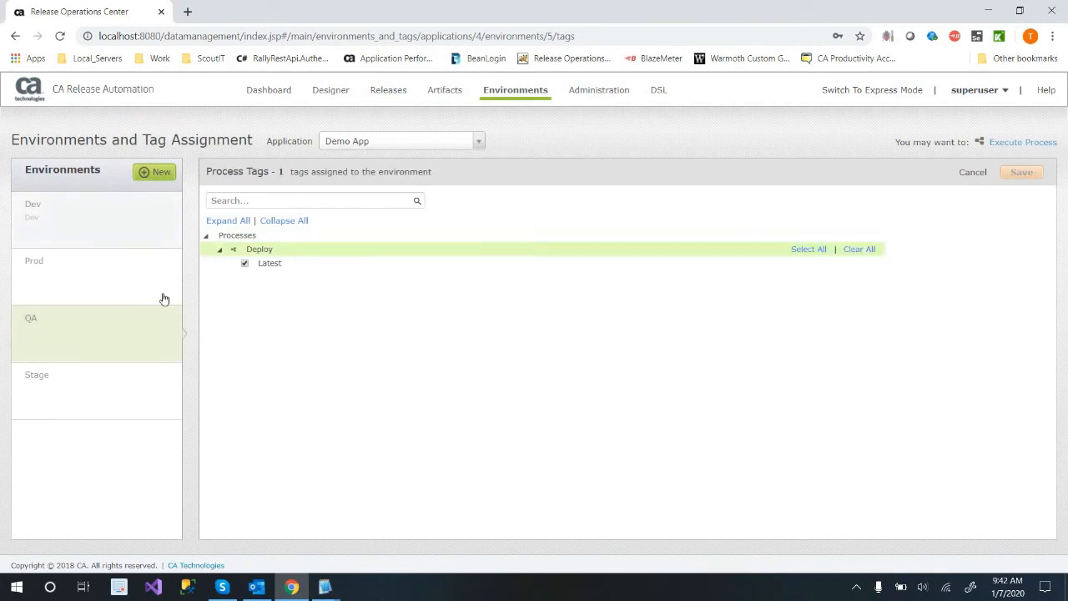
left_click(510, 92)
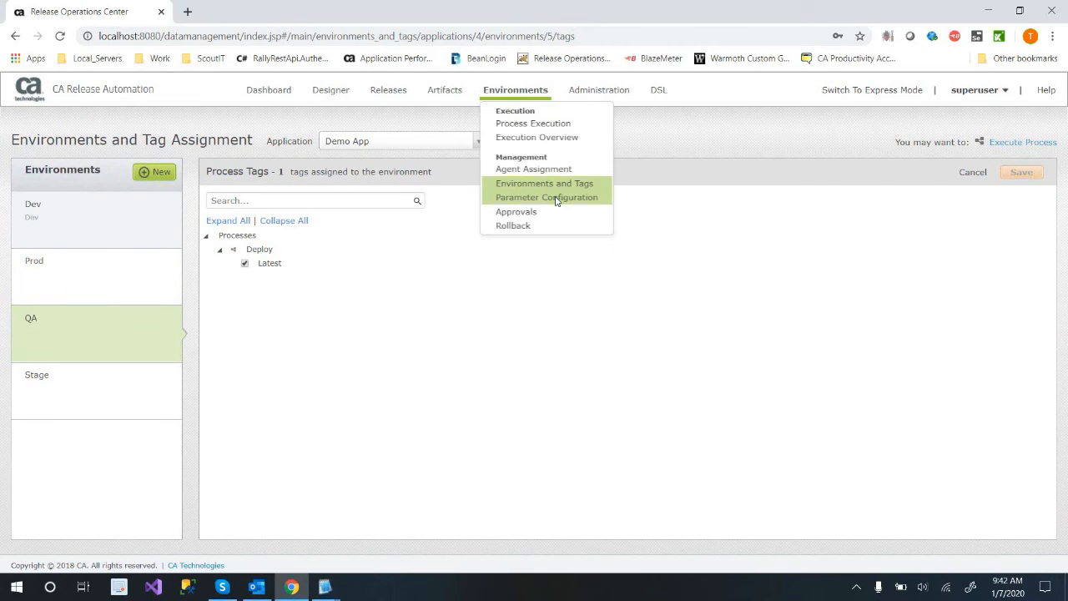
left_click(557, 199)
left_click(355, 299)
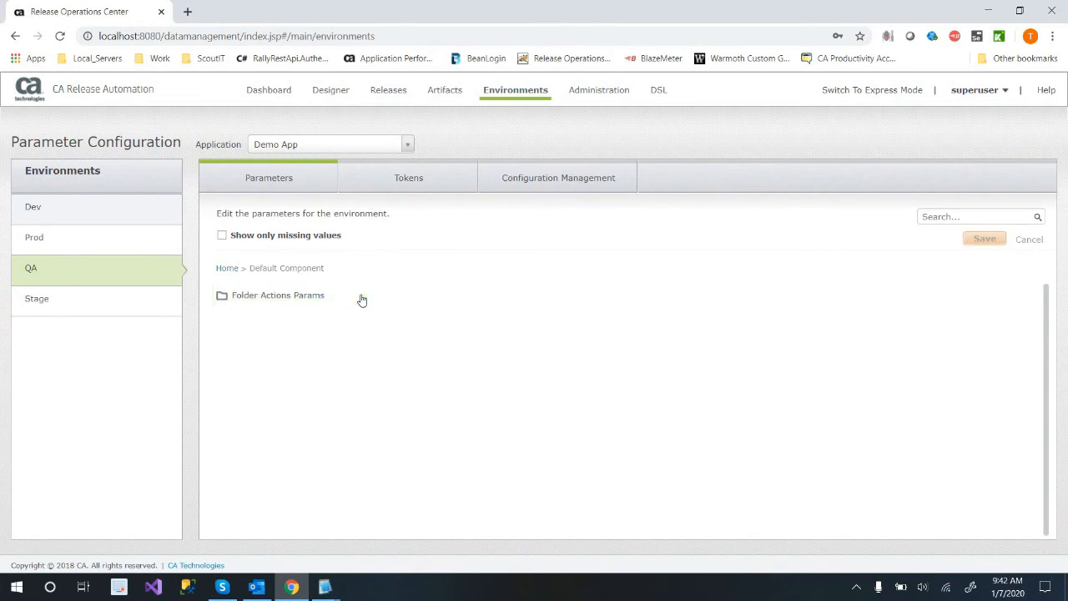
left_click(390, 305)
left_click(460, 311)
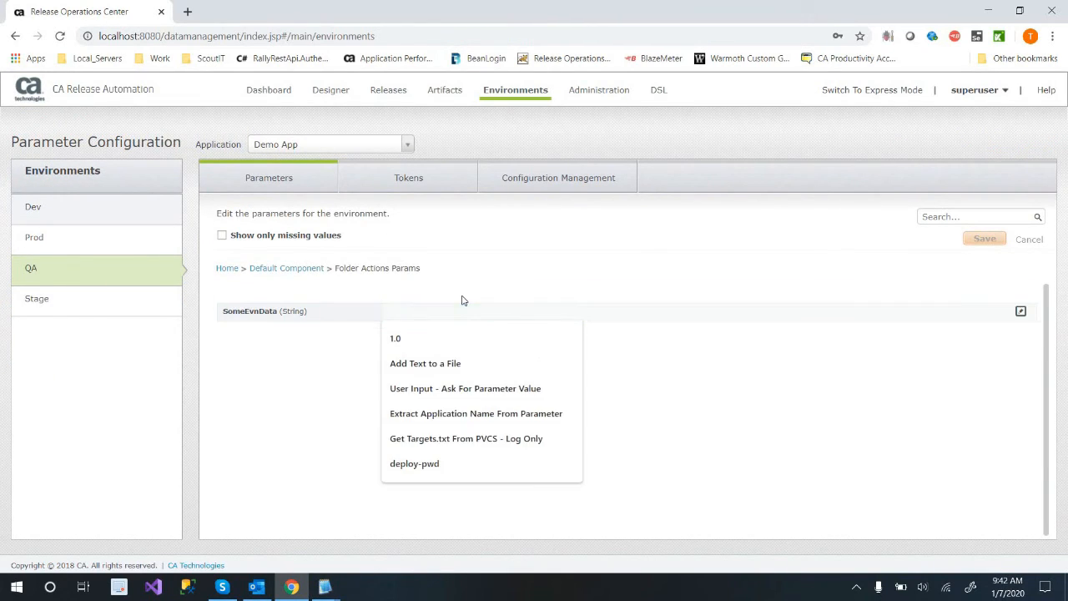
type("Hello from Tim")
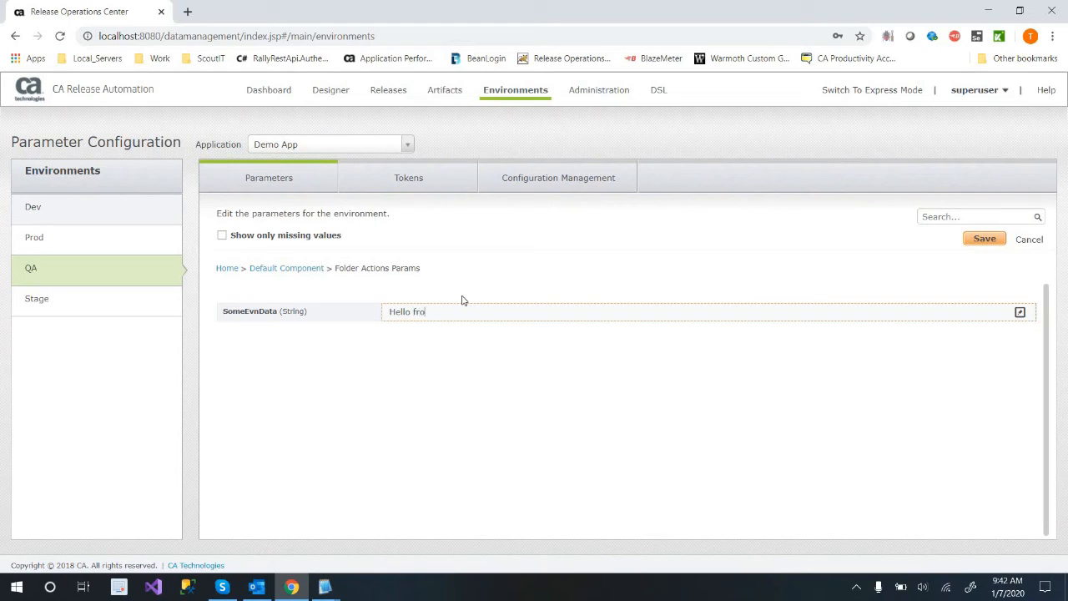
left_click(975, 239)
Set the Dev environment's SomeEvnData parameter under Default Component's Folder Actions Params to "Hello from" followed by the person's first name, and save it.
left_click(97, 219)
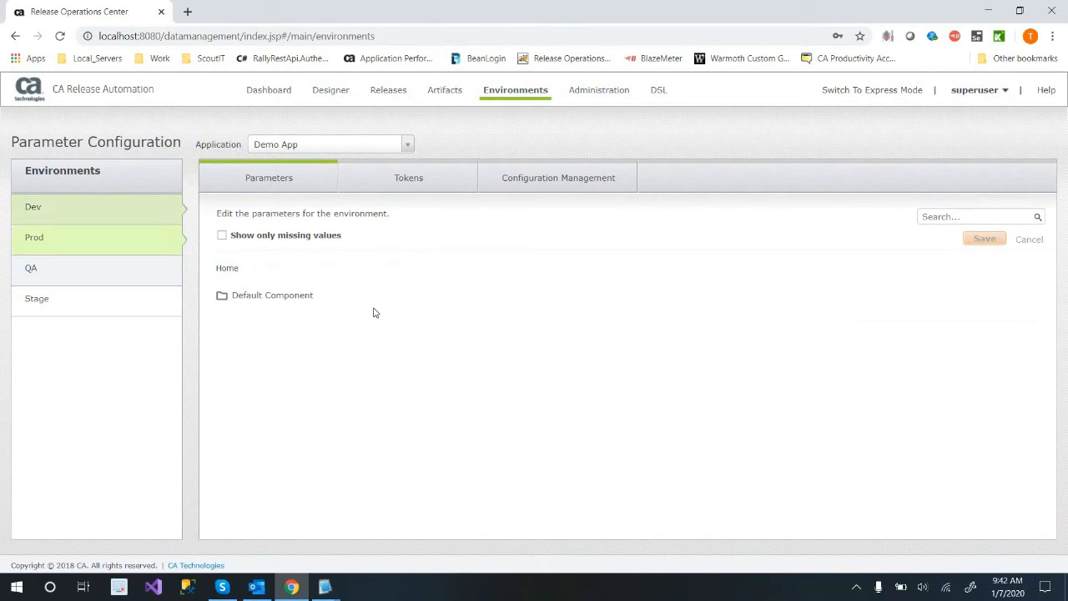
left_click(382, 307)
left_click(385, 309)
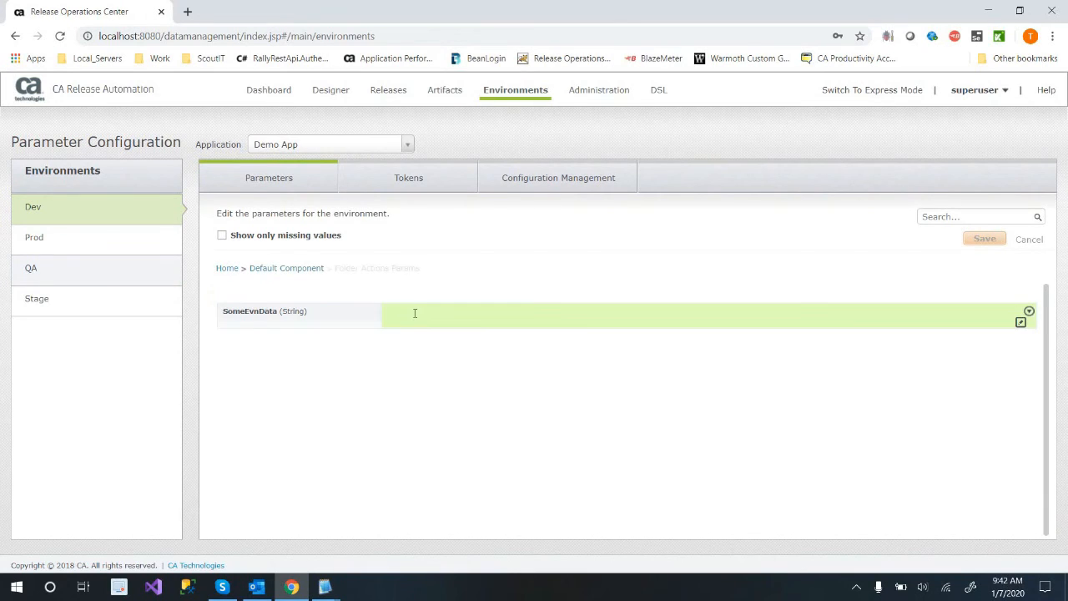
left_click(415, 312)
type("Hello")
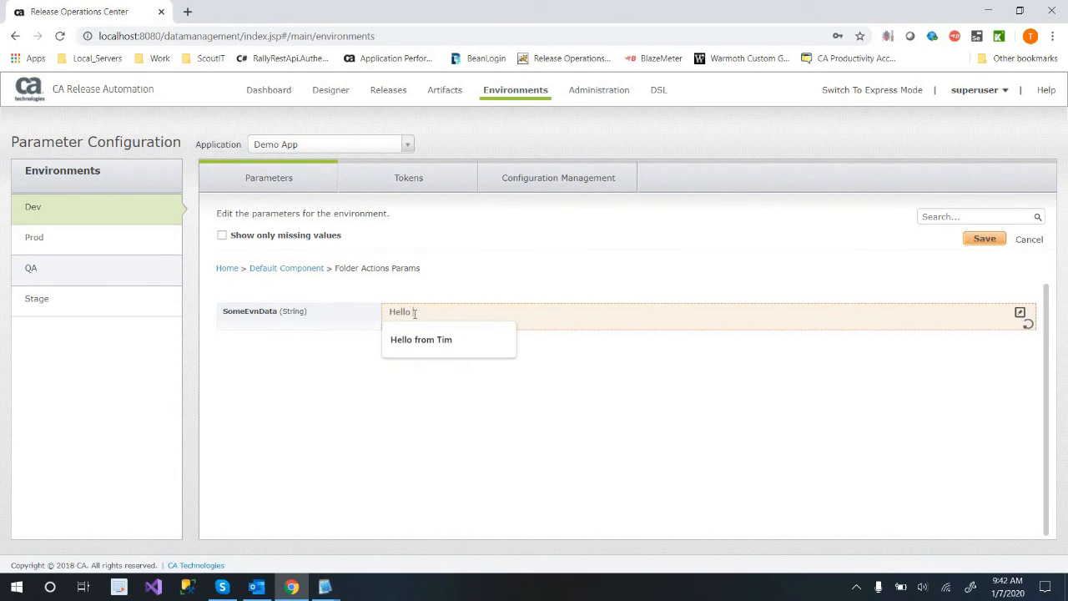
key("Down")
key("Return")
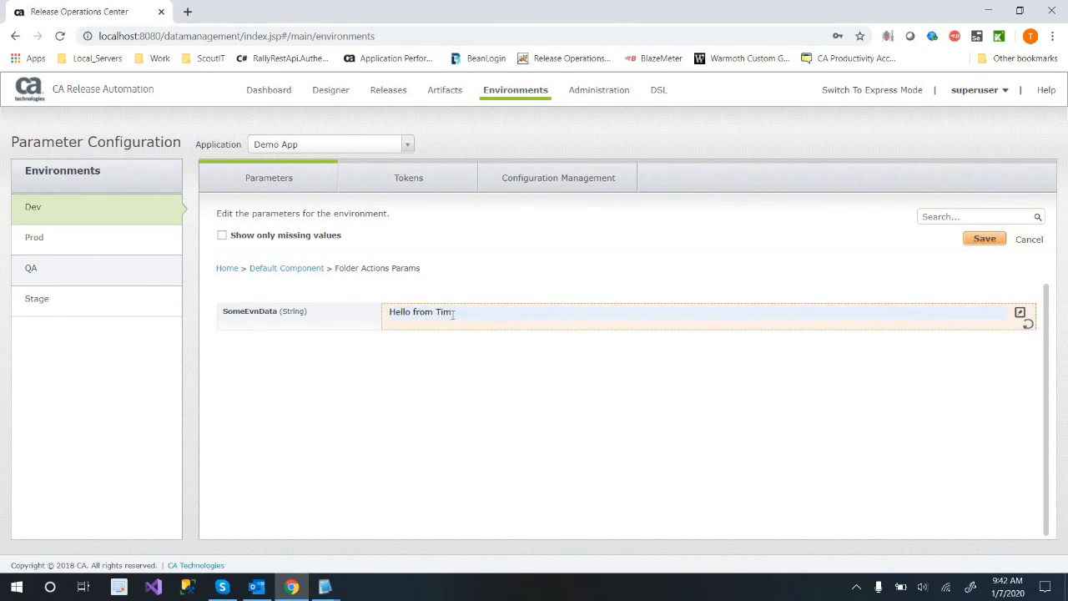
left_click_drag(360, 312, 328, 316)
key("ctrl+c")
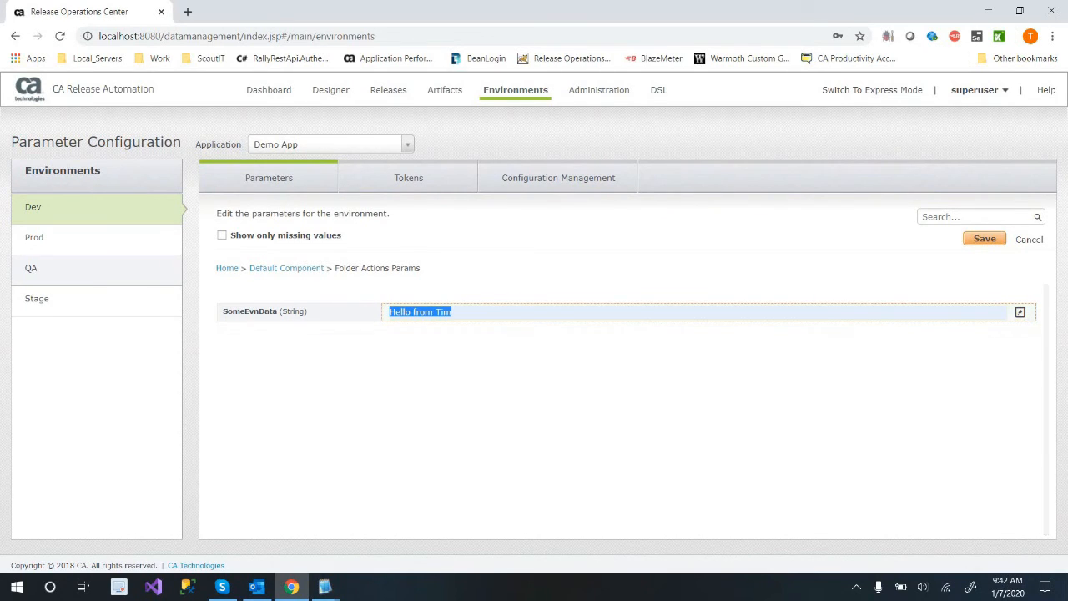
left_click(984, 240)
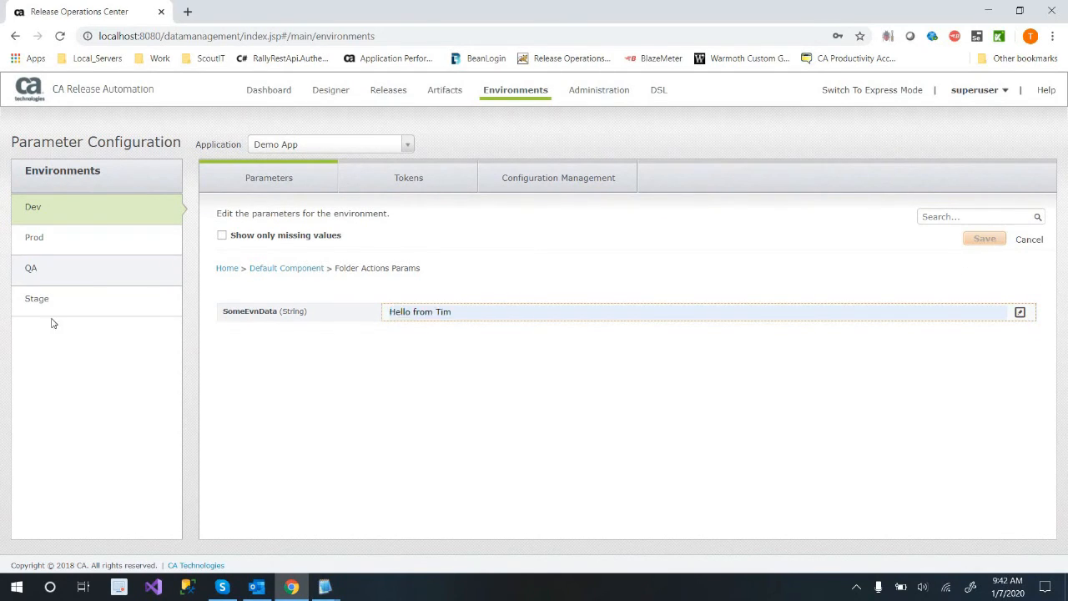
Set the Prod environment's SomeEvnData parameter to "Hello from" followed by the person's first name, and save it.
left_click(73, 237)
left_click(453, 300)
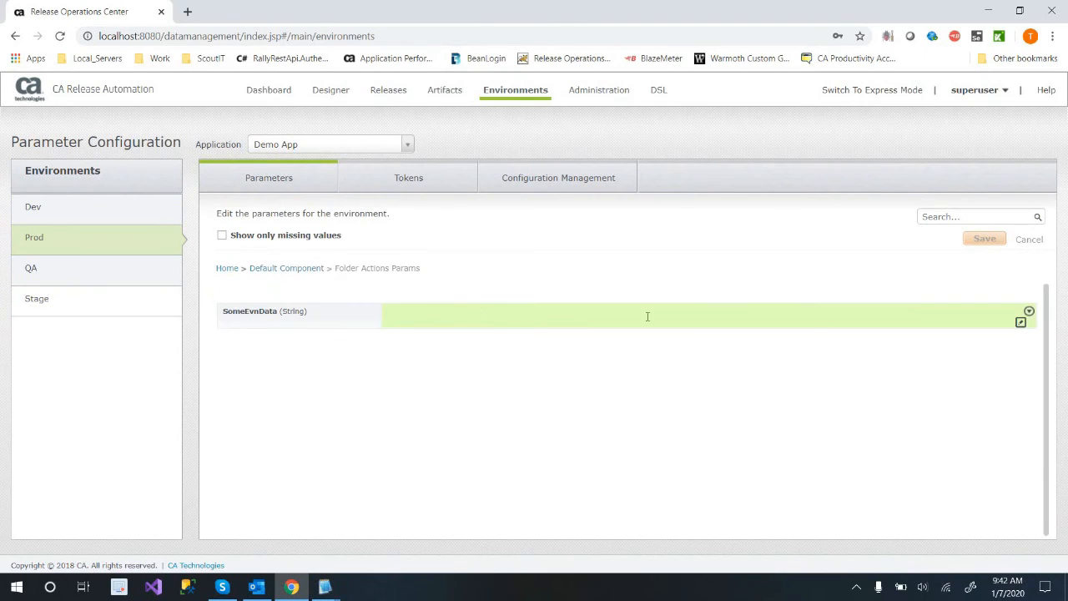
left_click(645, 312)
key("ctrl+v")
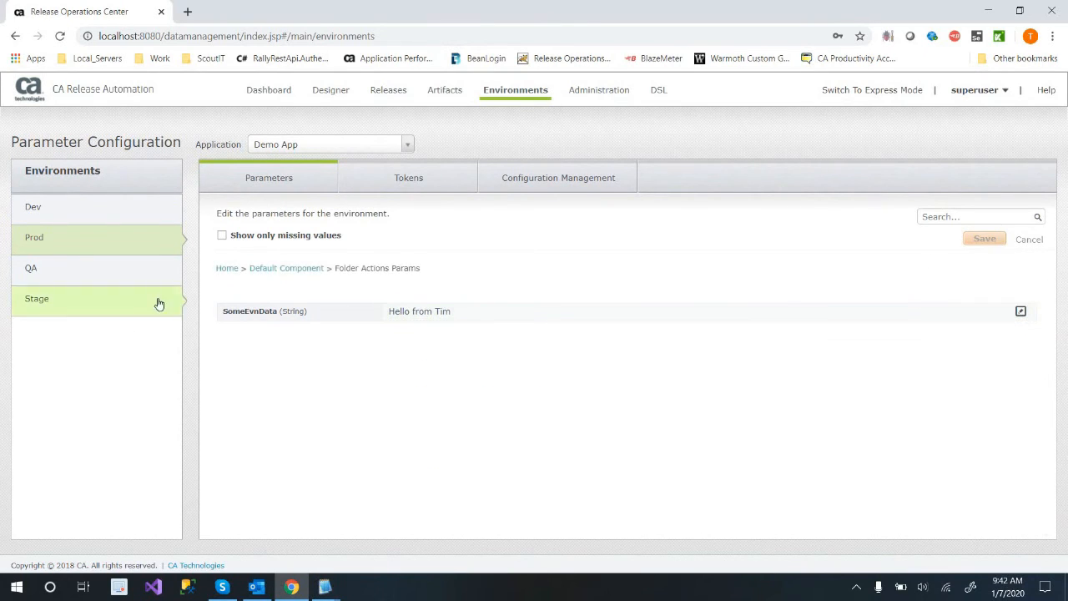
Set the Stage environment's SomeEvnData to "Hello from" followed by the person's first name, and show only missing values to check for gaps.
left_click(63, 276)
left_click(141, 305)
left_click(489, 304)
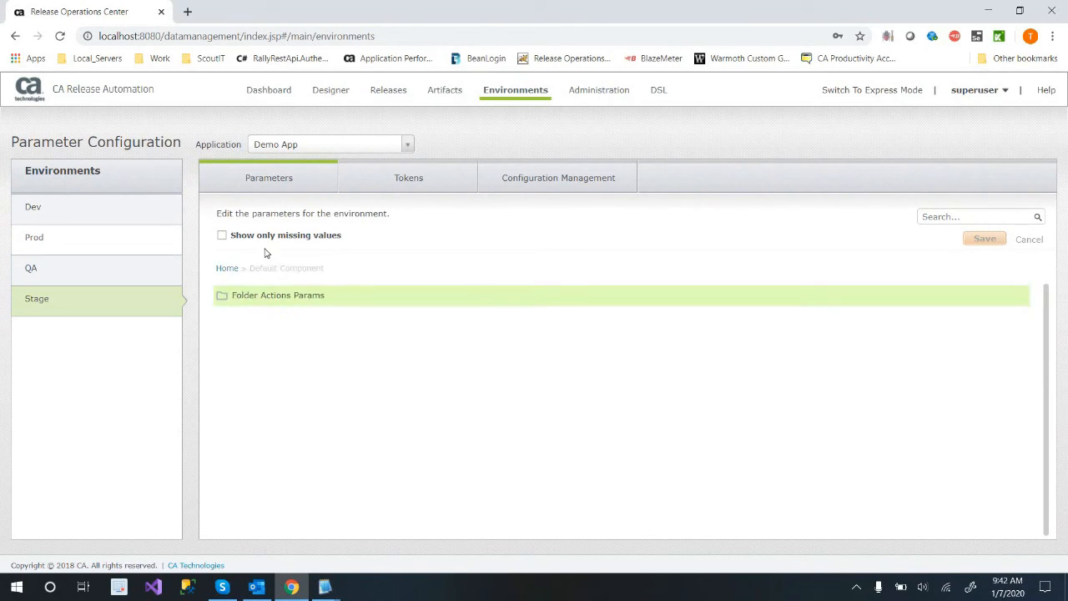
left_click(223, 237)
type("Hello from Tim")
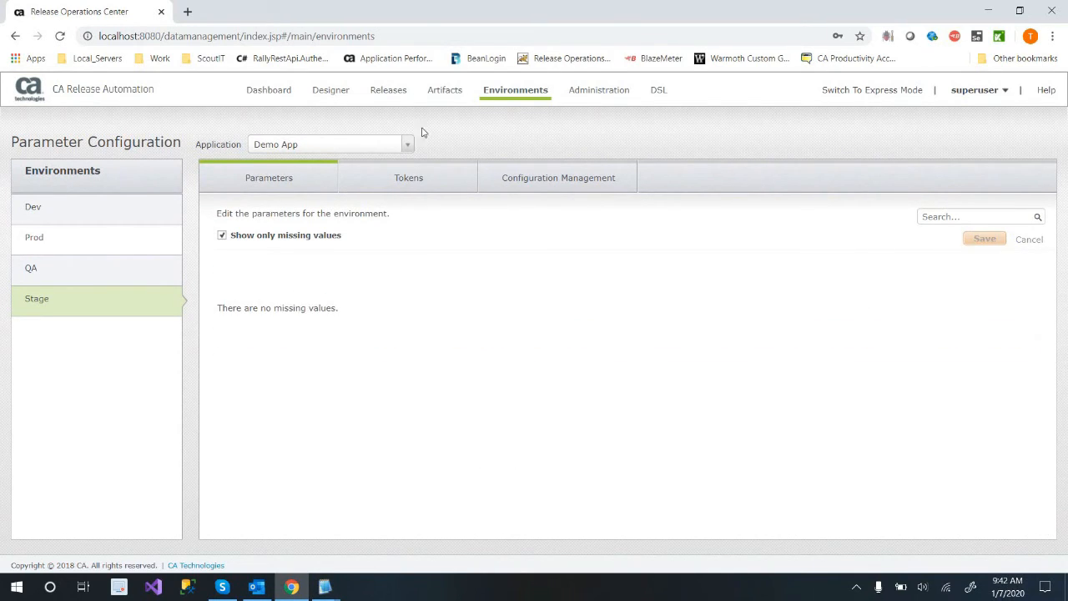
Go back to Demo App's template categories, list all statuses, and open the Re-Deploy category.
left_click(397, 96)
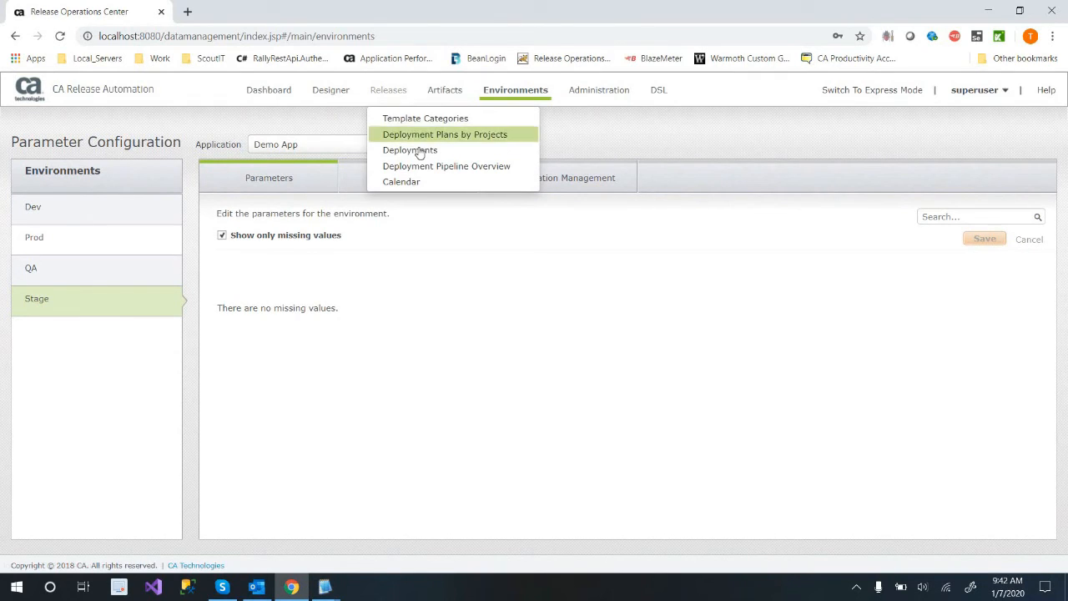
left_click(410, 118)
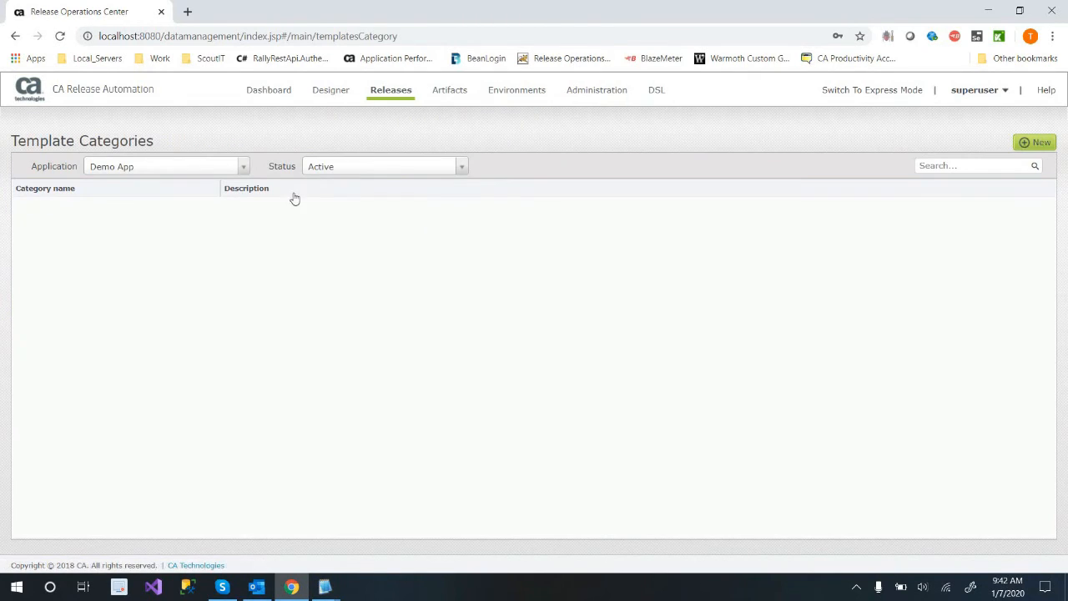
left_click(435, 172)
left_click(395, 203)
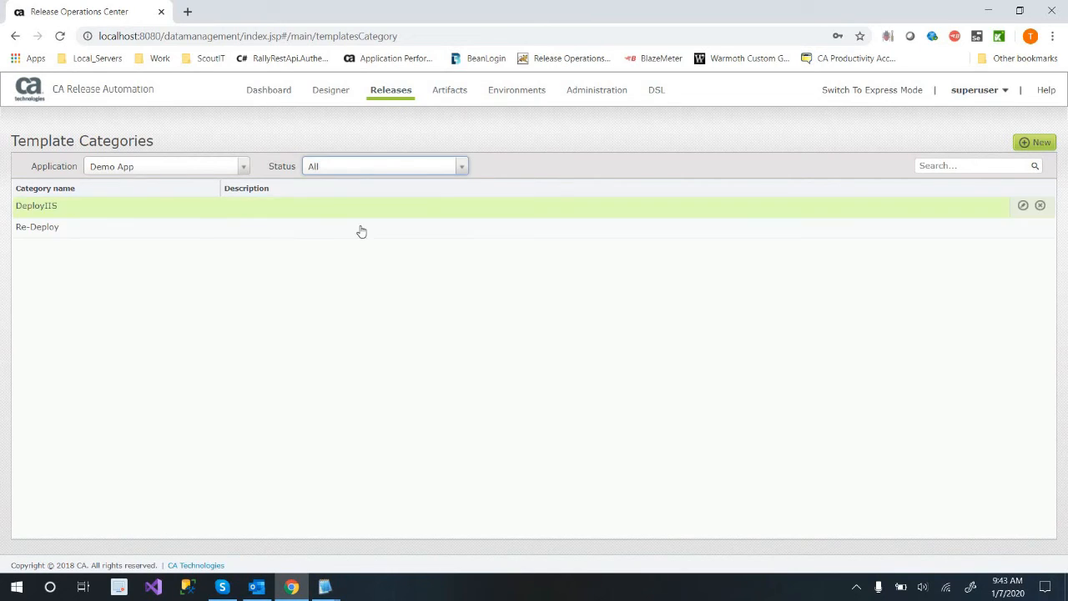
left_click(353, 228)
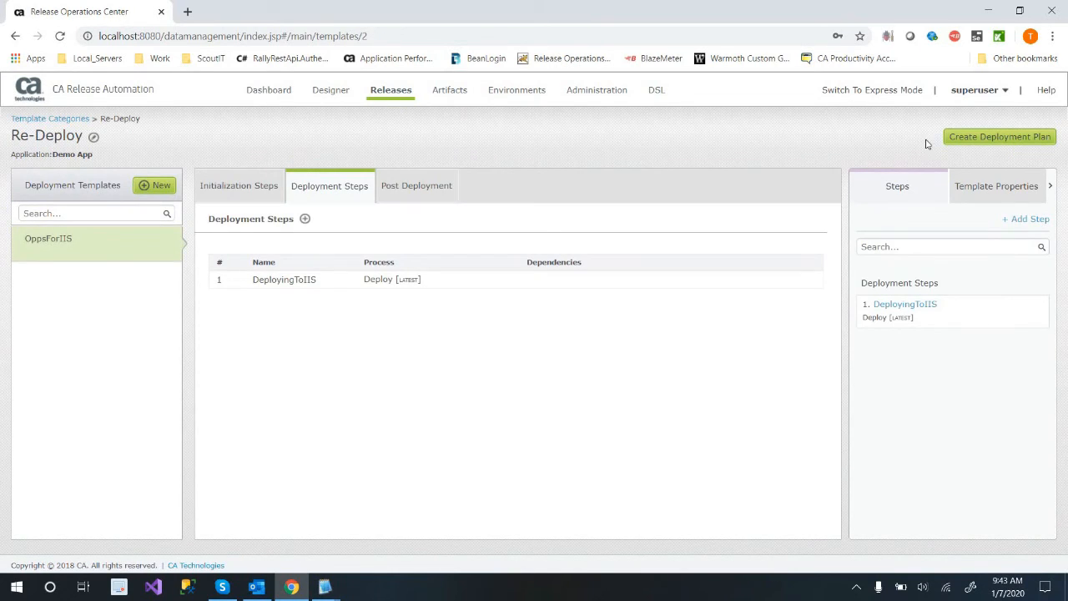
Create a deployment plan named DeployToIIS with build 3, project Deploying_IIS_Demo and deployment template OppsForIIS.
left_click(378, 95)
left_click(984, 138)
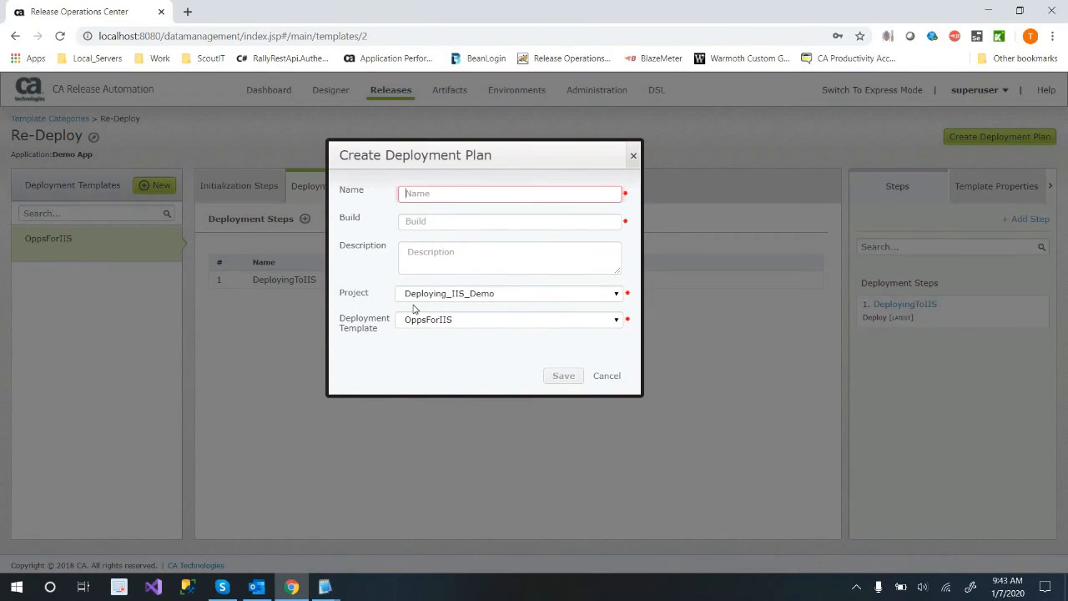
type("DeployT")
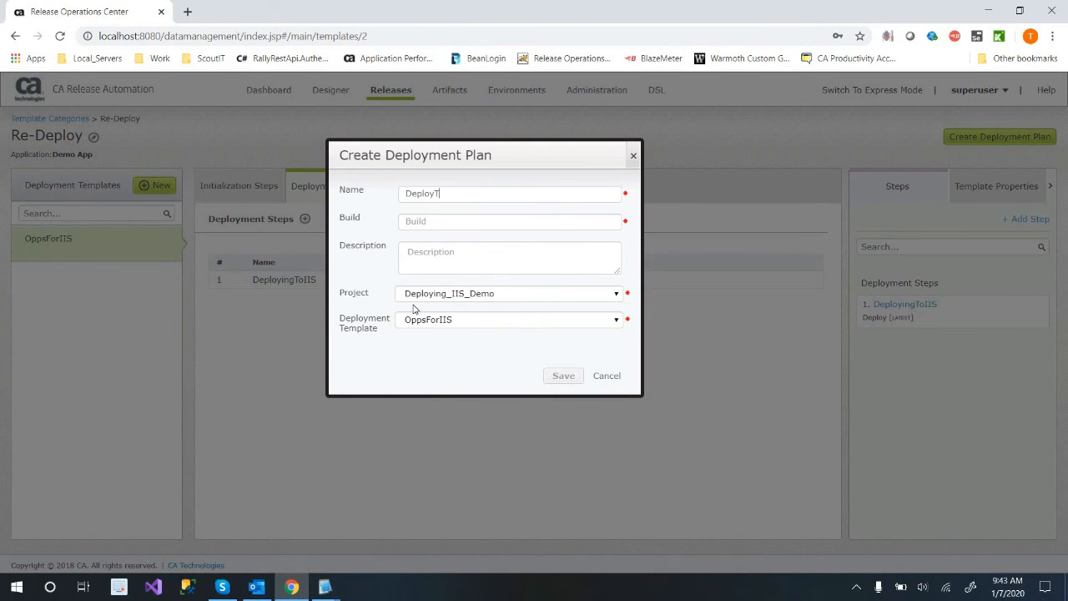
type("oD")
left_click(512, 221)
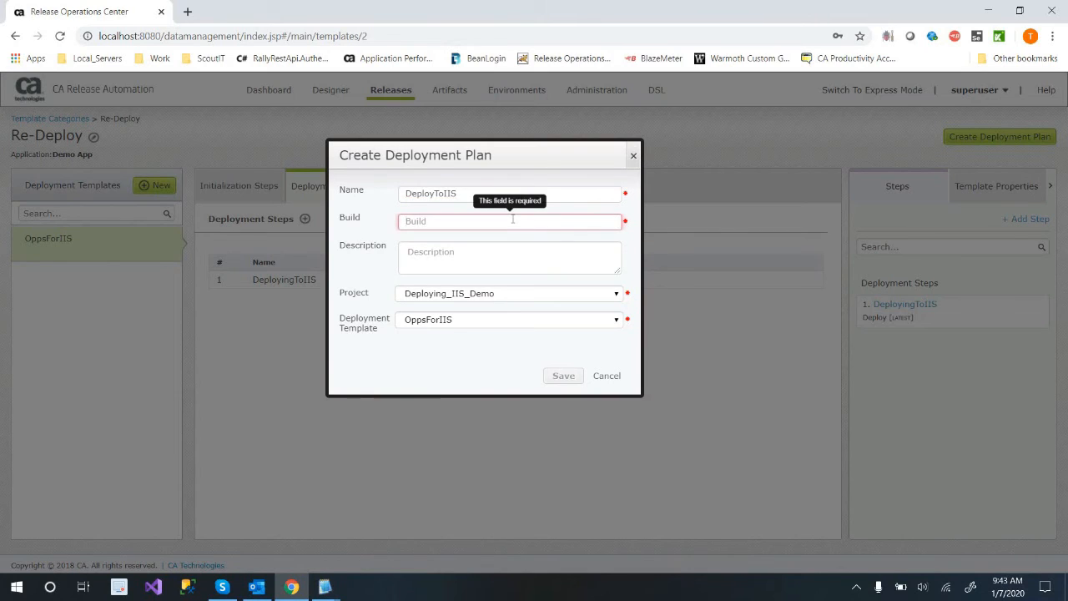
type("3")
left_click(518, 325)
left_click(522, 291)
left_click(522, 291)
left_click(523, 292)
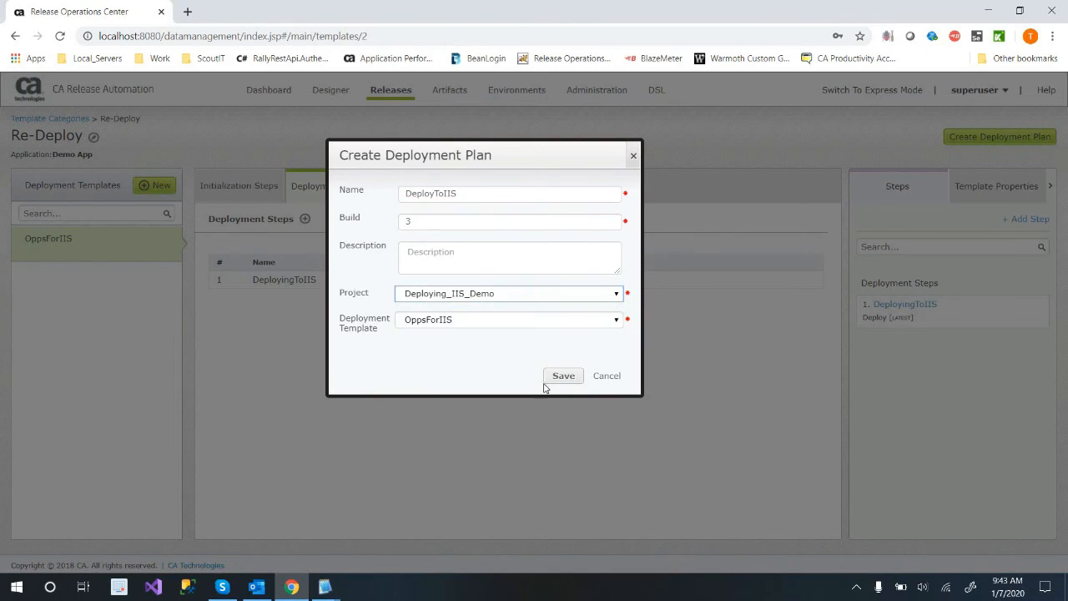
left_click(558, 377)
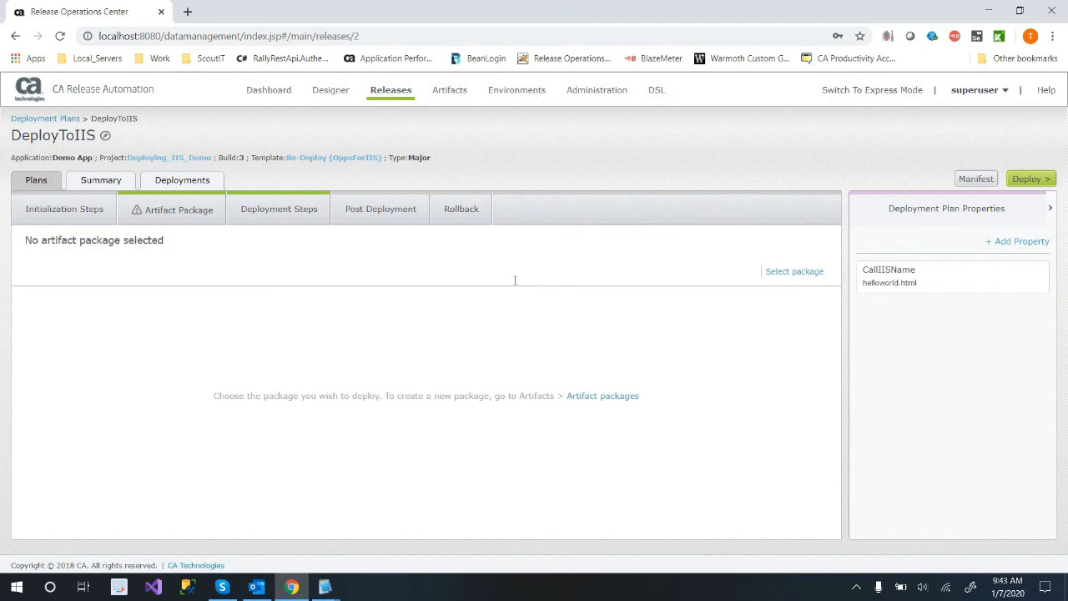
Create a deployment named DeployToDev for the Dev environment, assigning all servers and running pre-deployment and deployment immediately.
left_click(1028, 180)
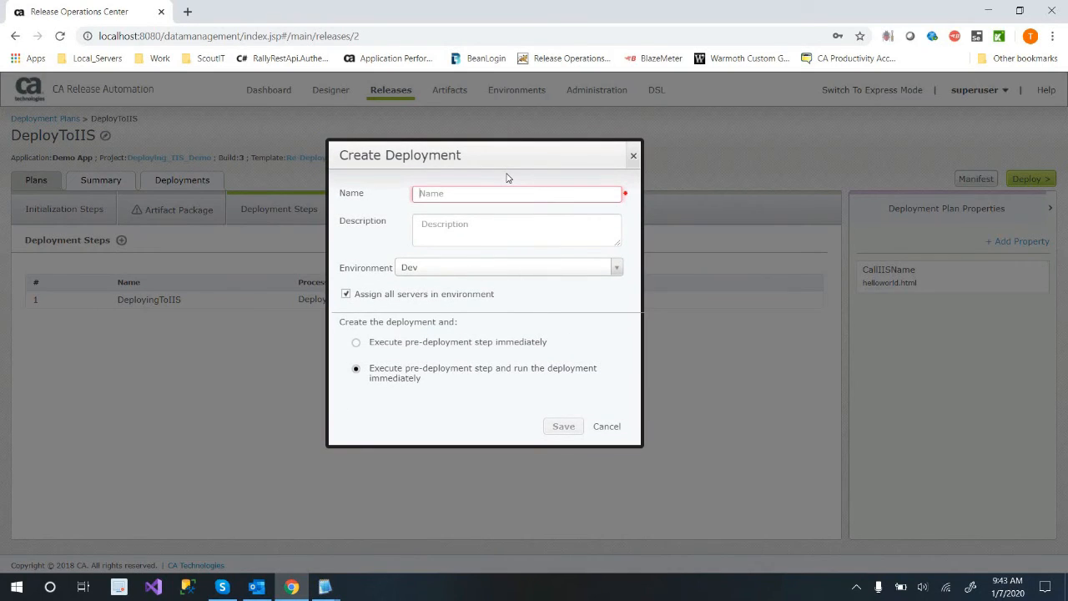
type("DeployTo")
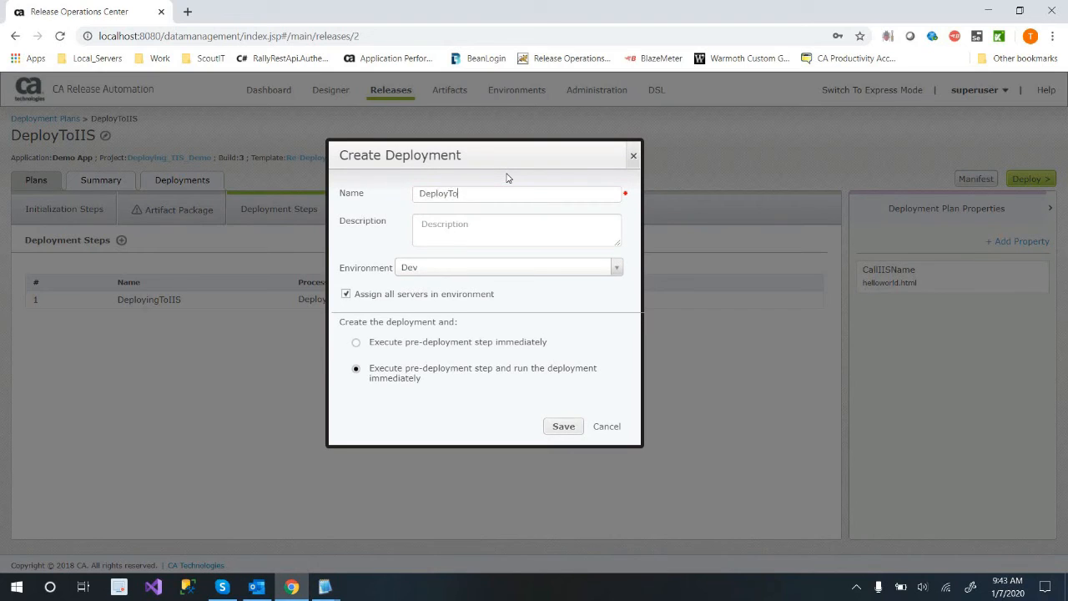
type("Dev")
key("BackSpace")
type("ev")
left_click(563, 425)
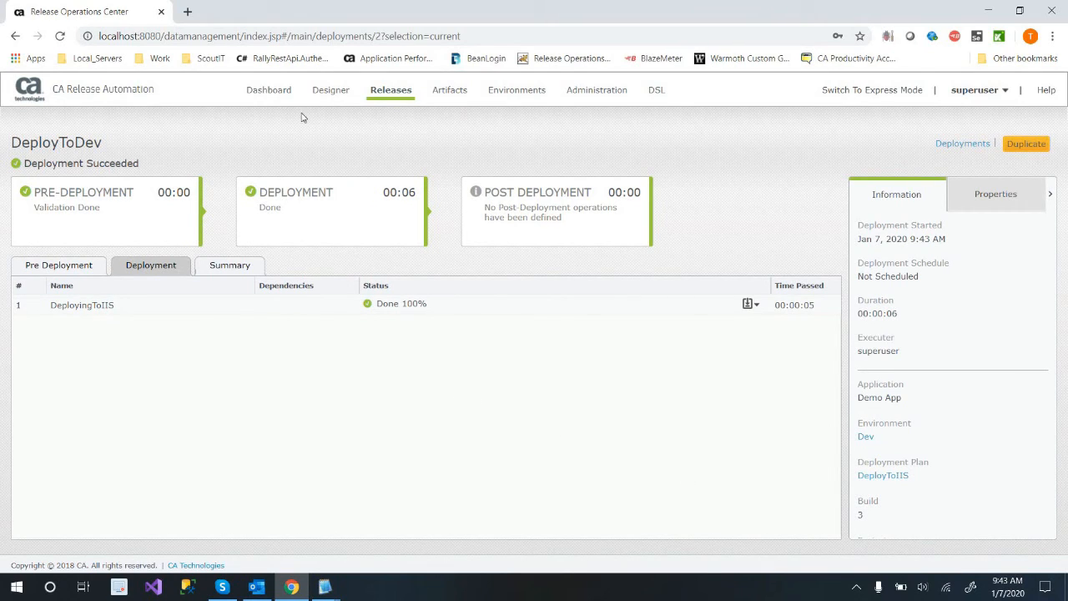
Open the DeployingToIIS build 1.0 plan from Deployment Plans by Projects, look at its deployment form, and cancel it.
left_click(389, 92)
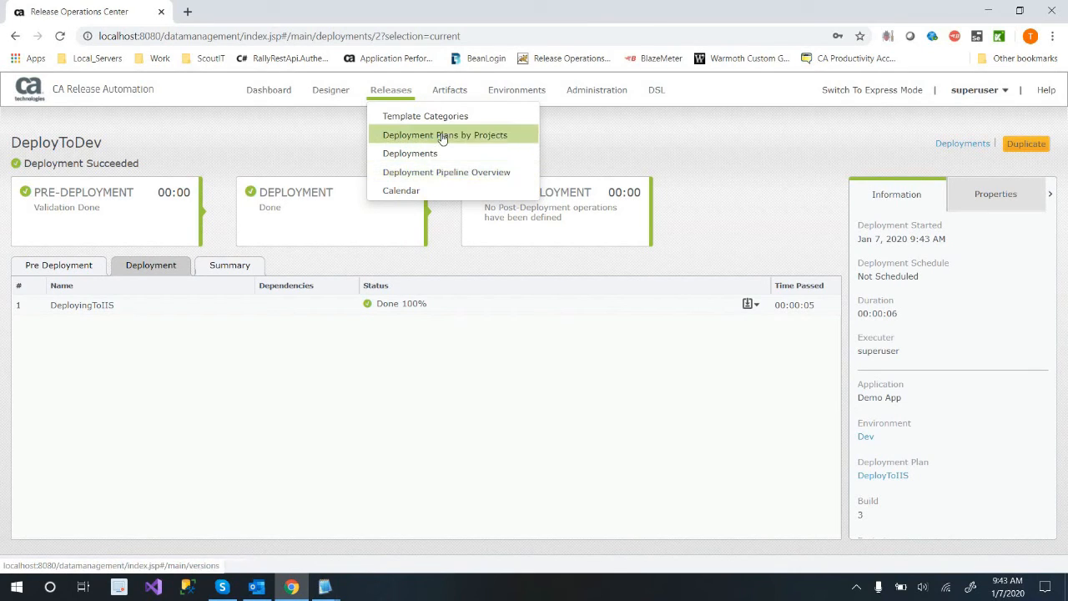
left_click(438, 137)
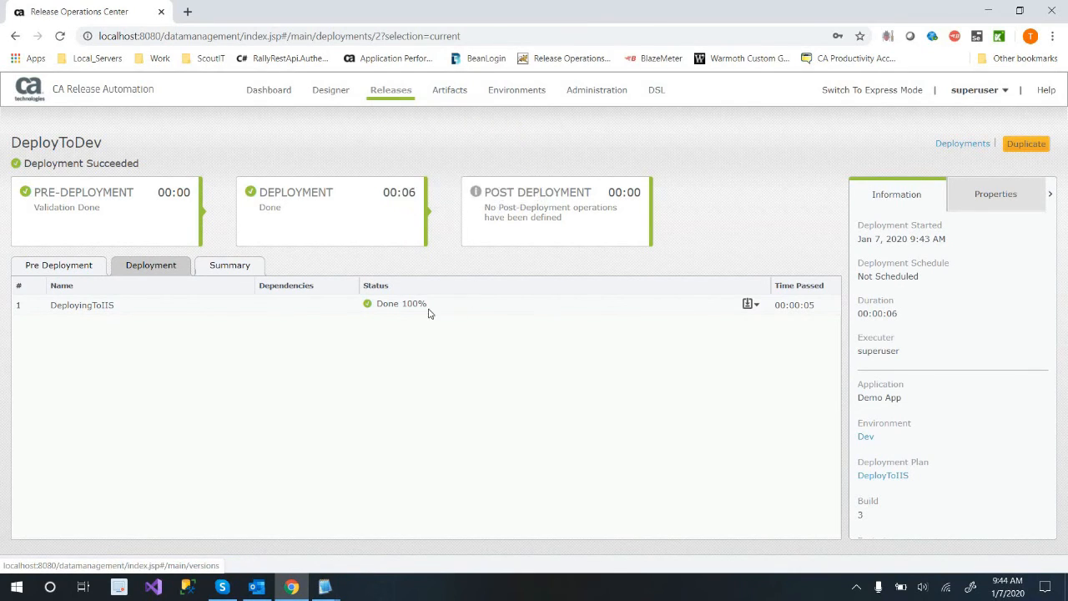
left_click(287, 294)
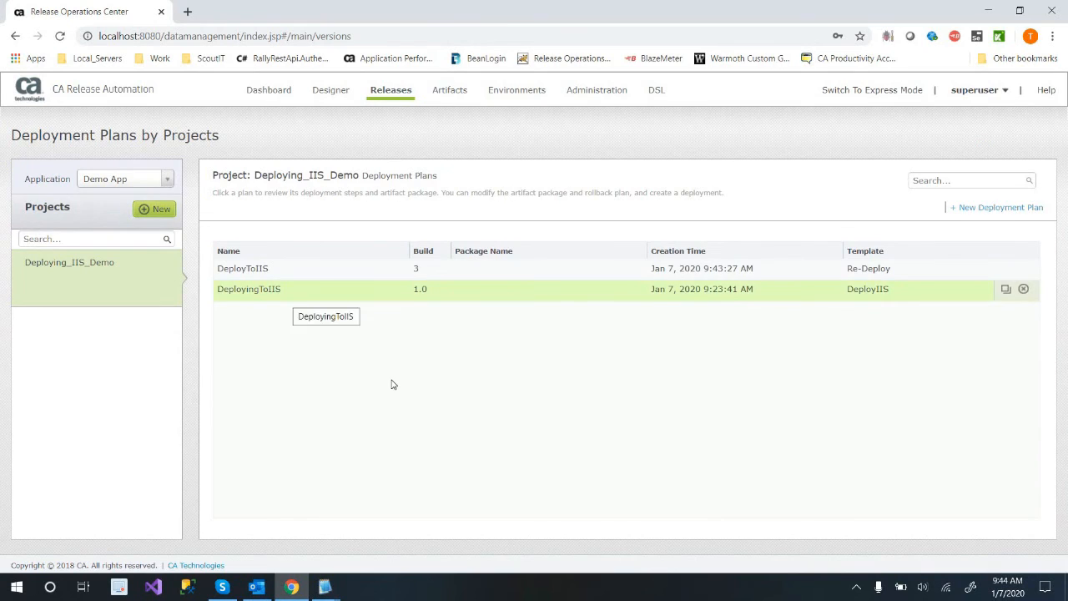
left_click(1043, 179)
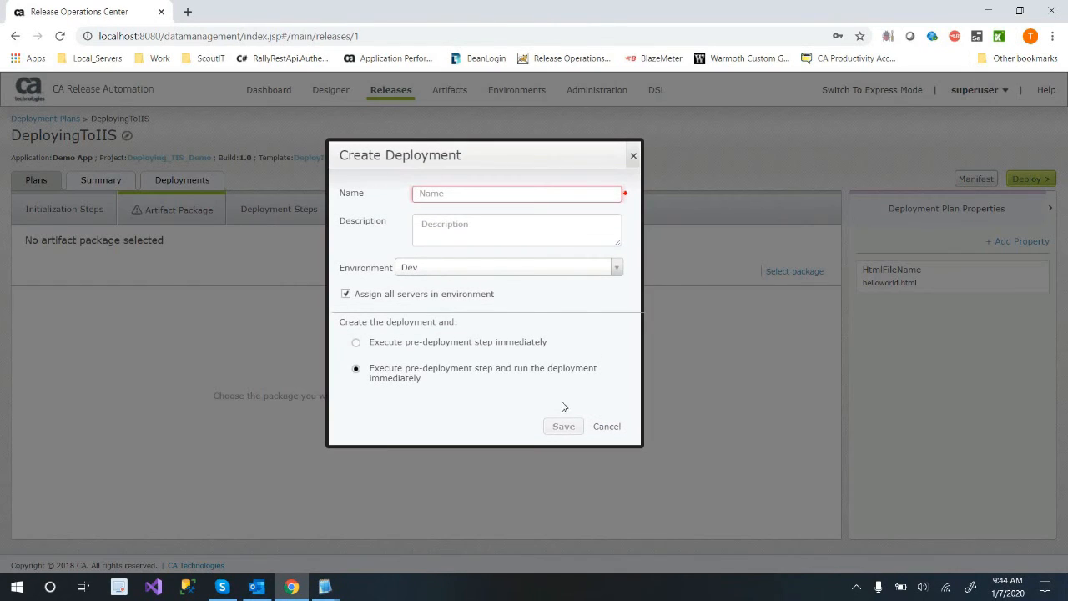
left_click(611, 427)
Add Demo App's Deploying_IIS_Demo project to the Deployment Pipeline Overview.
left_click(397, 95)
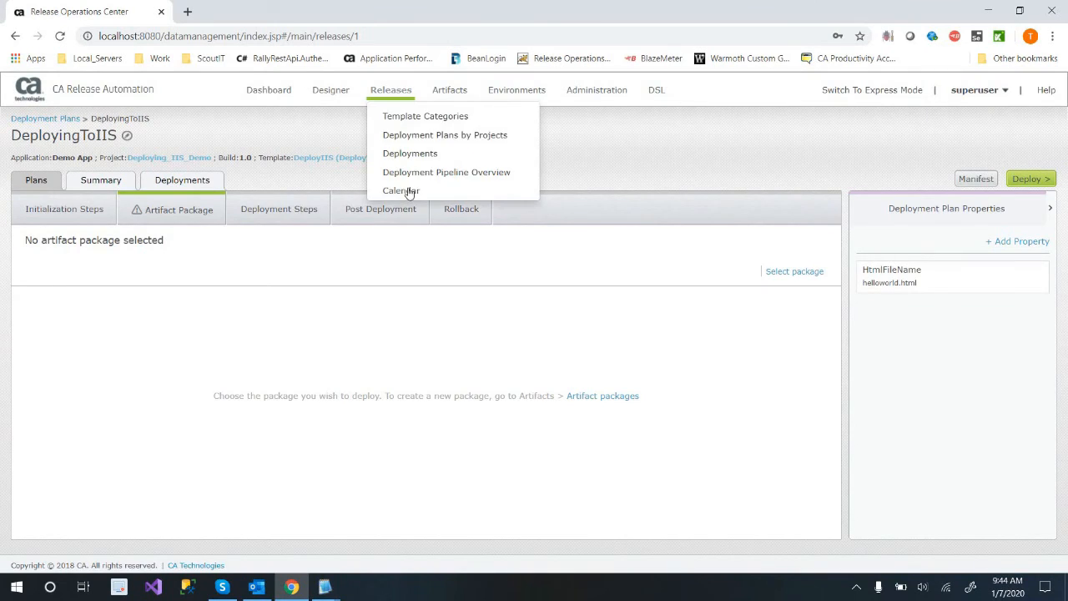
left_click(460, 180)
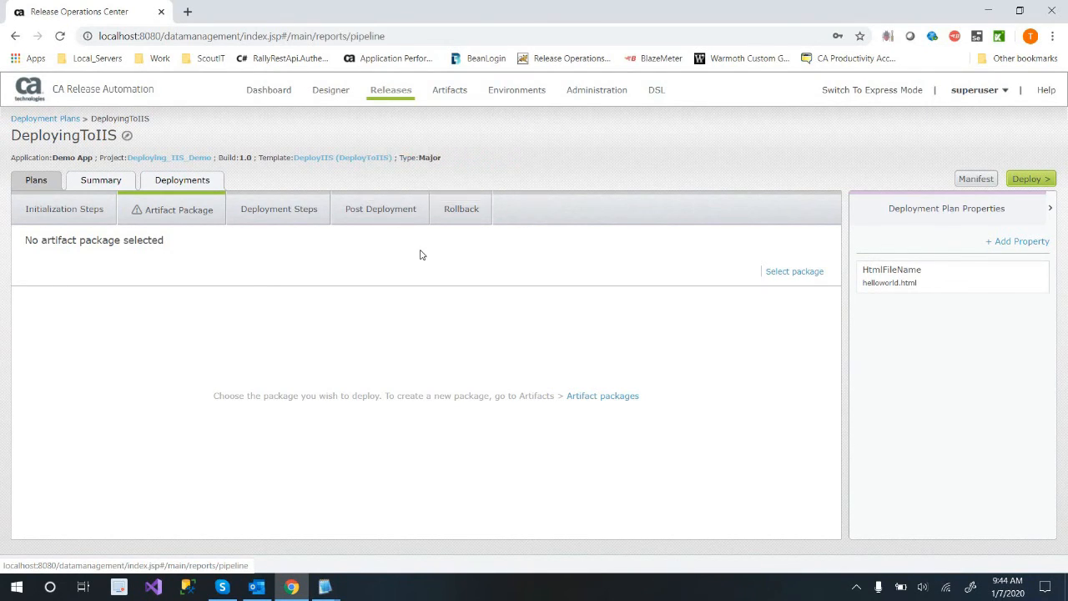
left_click(442, 303)
left_click(519, 199)
left_click(482, 246)
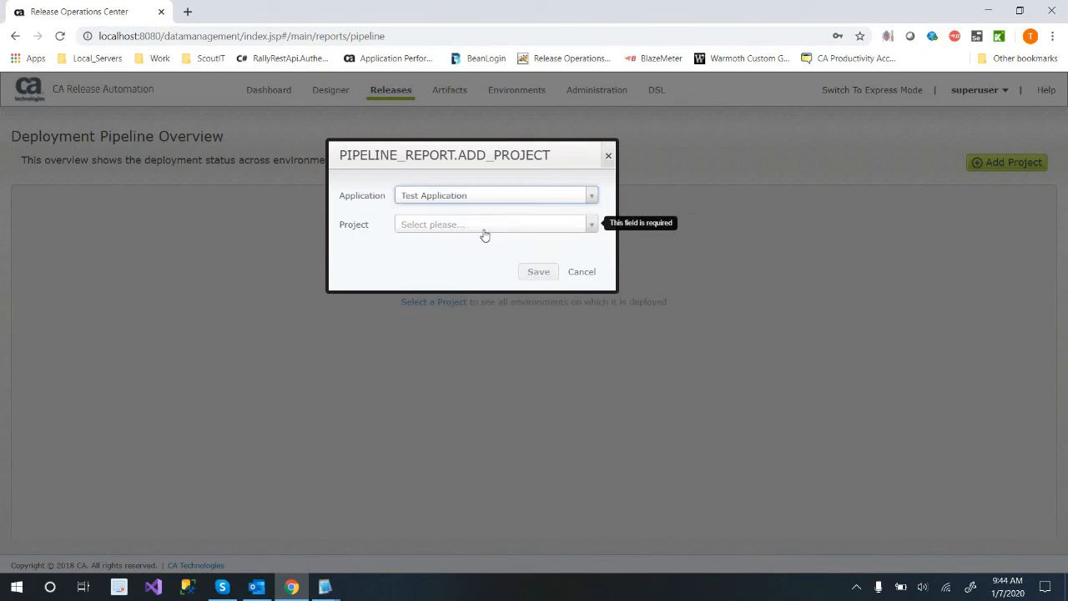
left_click(482, 227)
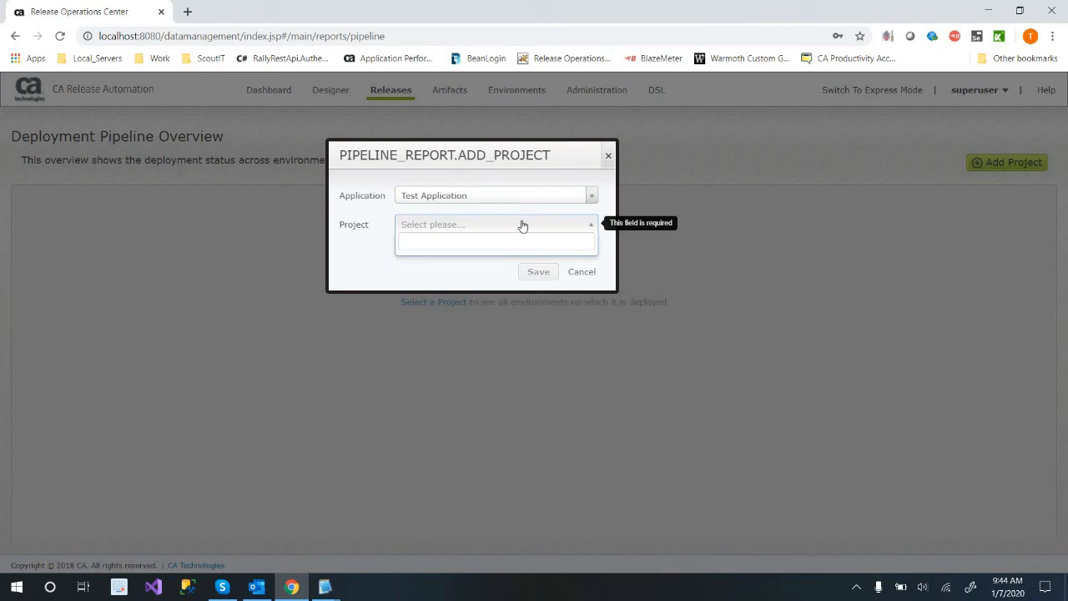
left_click(548, 196)
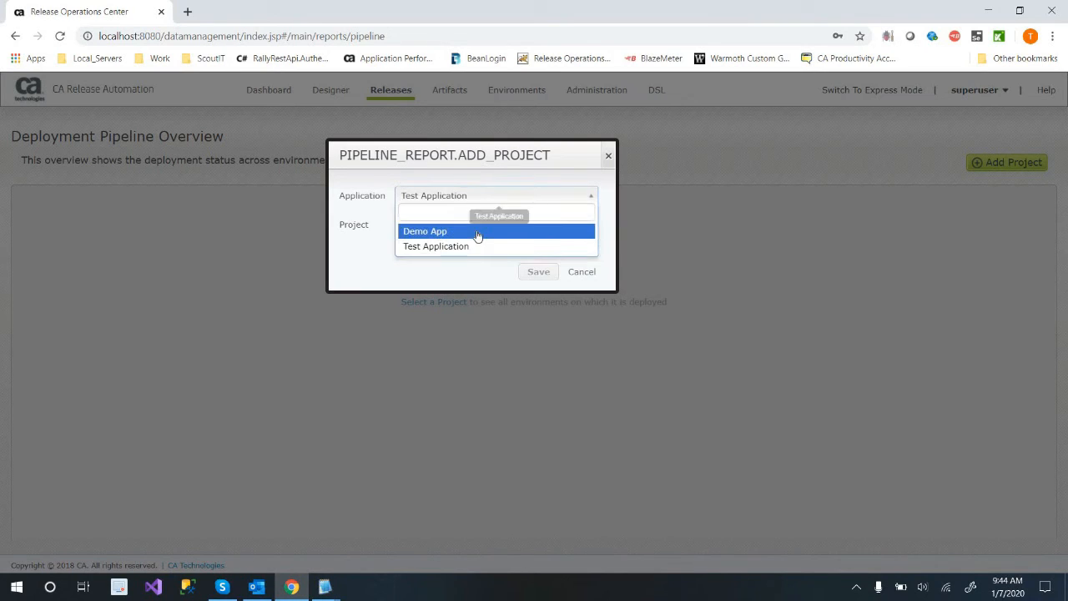
left_click(478, 232)
left_click(459, 225)
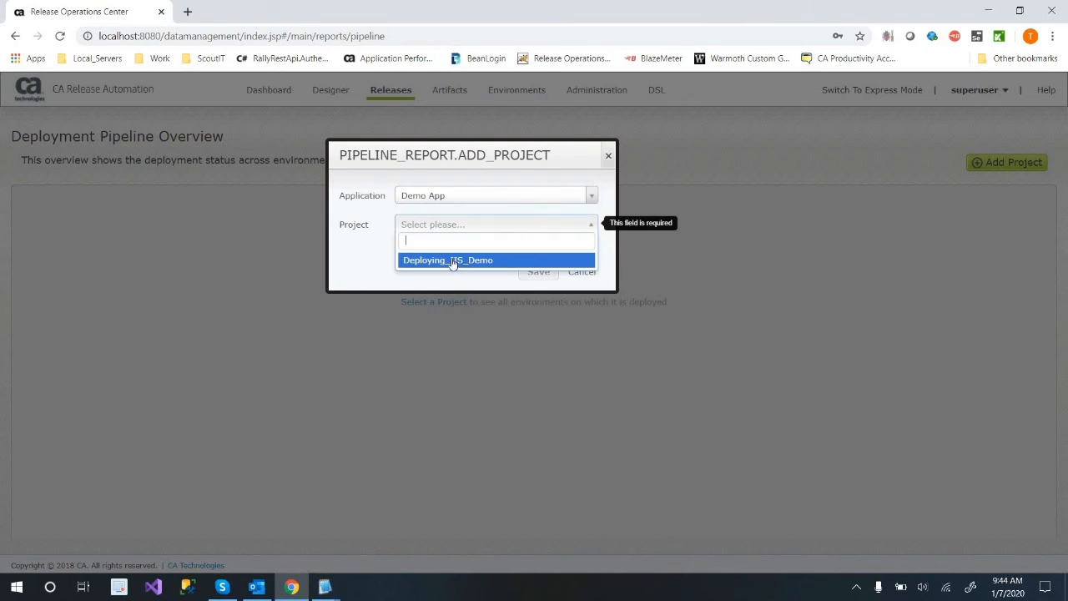
left_click(535, 272)
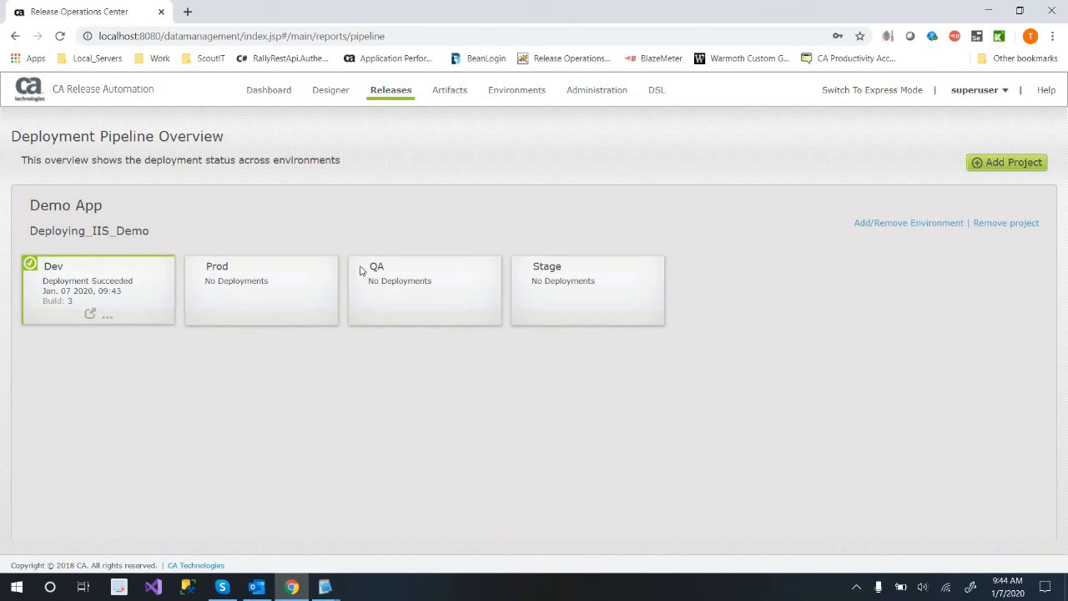
Reorder the Deploying_IIS_Demo pipeline environments to run Dev, QA, Stage, Prod.
left_click_drag(373, 299, 203, 353)
left_click_drag(469, 272, 702, 266)
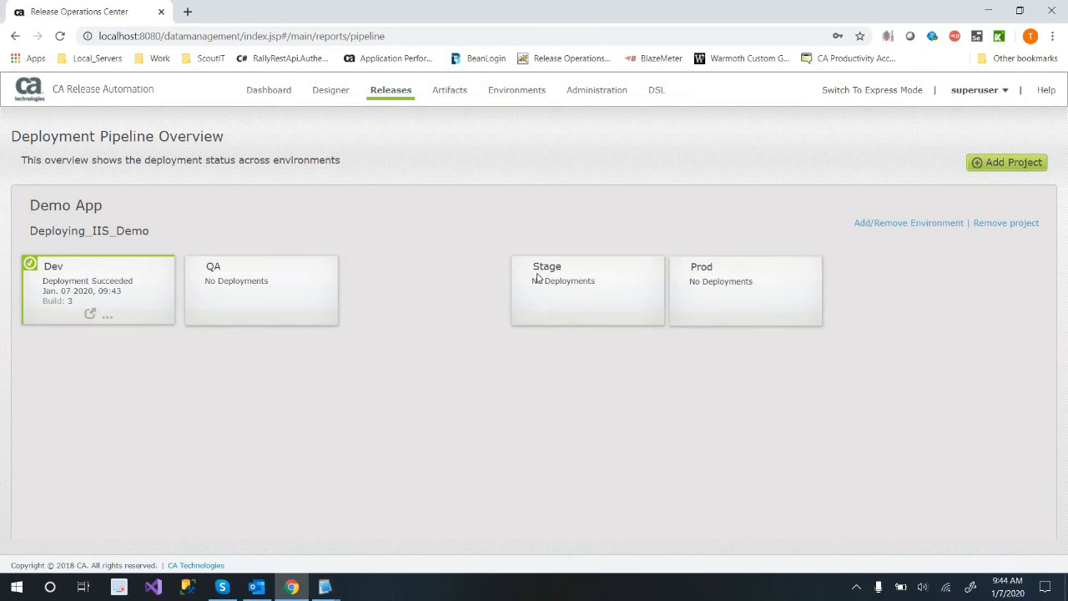
left_click_drag(559, 280, 450, 275)
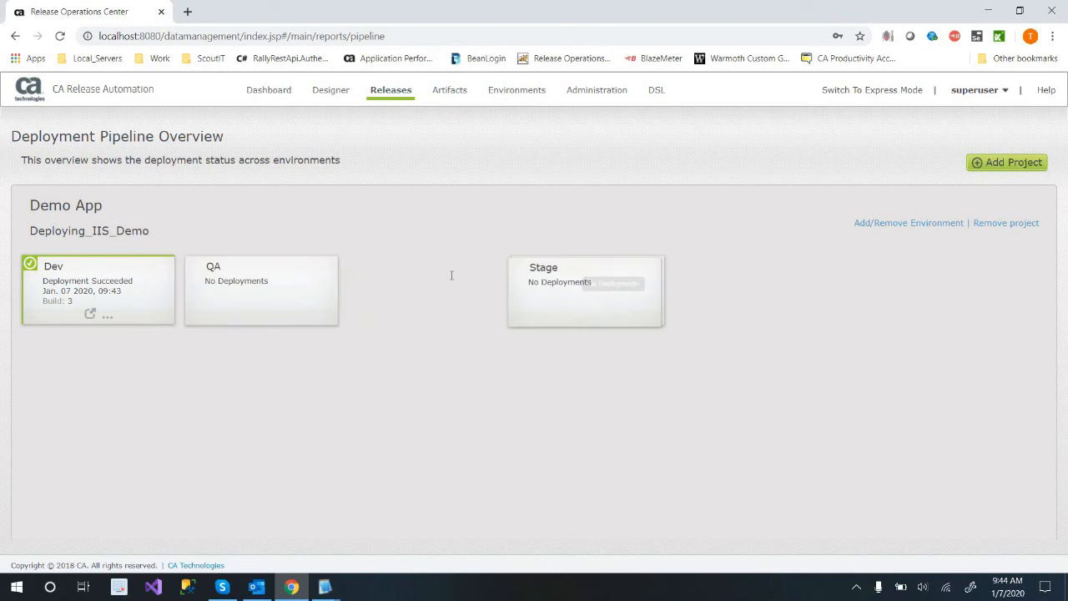
Promote the build 3 deployment from Dev to the next environment, QA, and confirm the promotion.
left_click(111, 320)
left_click(713, 401)
left_click(92, 315)
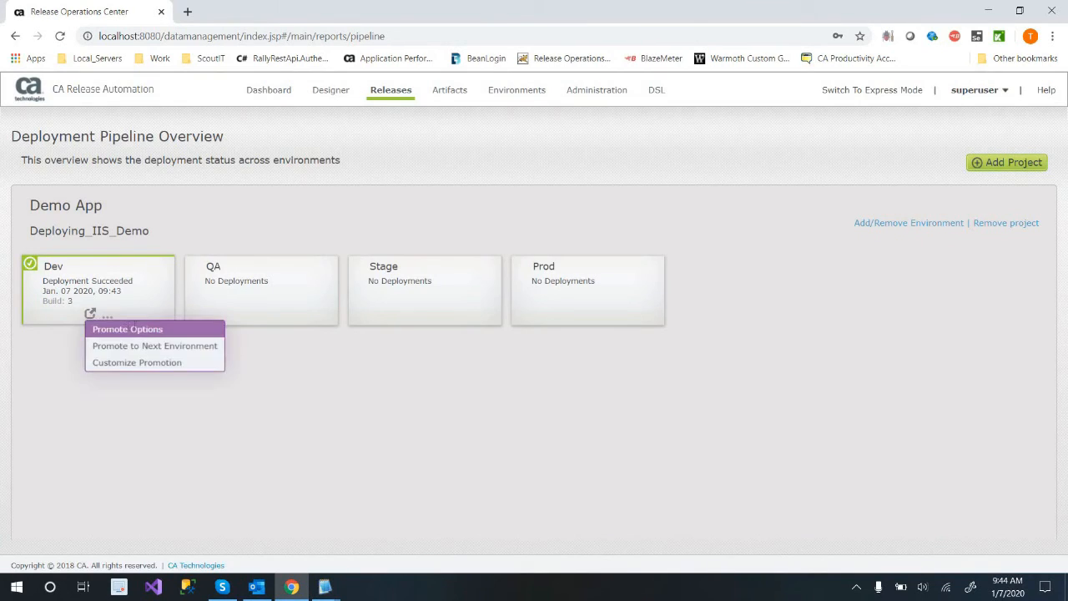
left_click(163, 349)
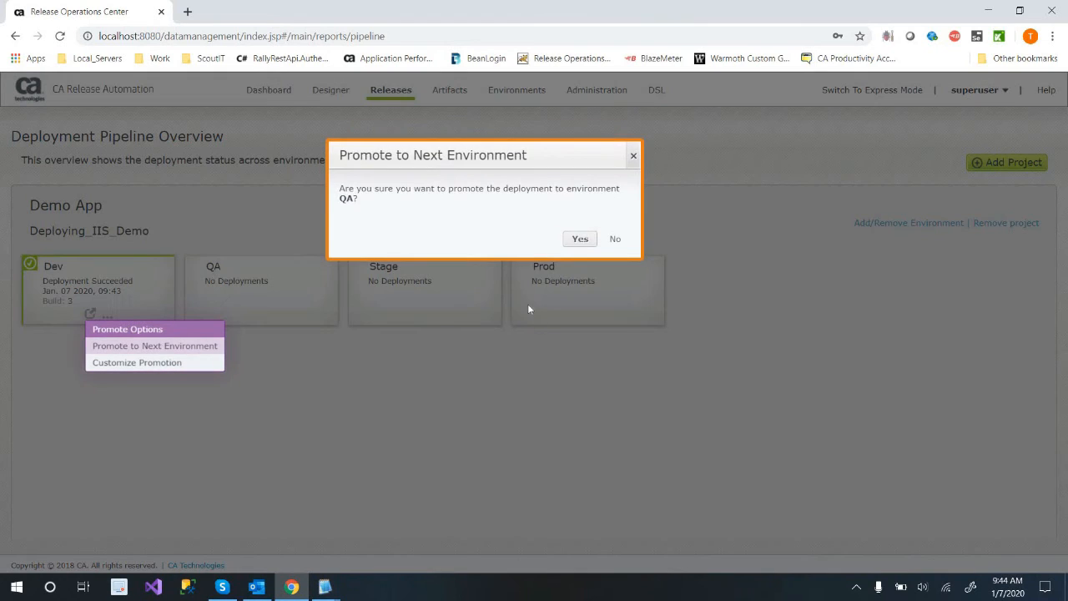
left_click(578, 239)
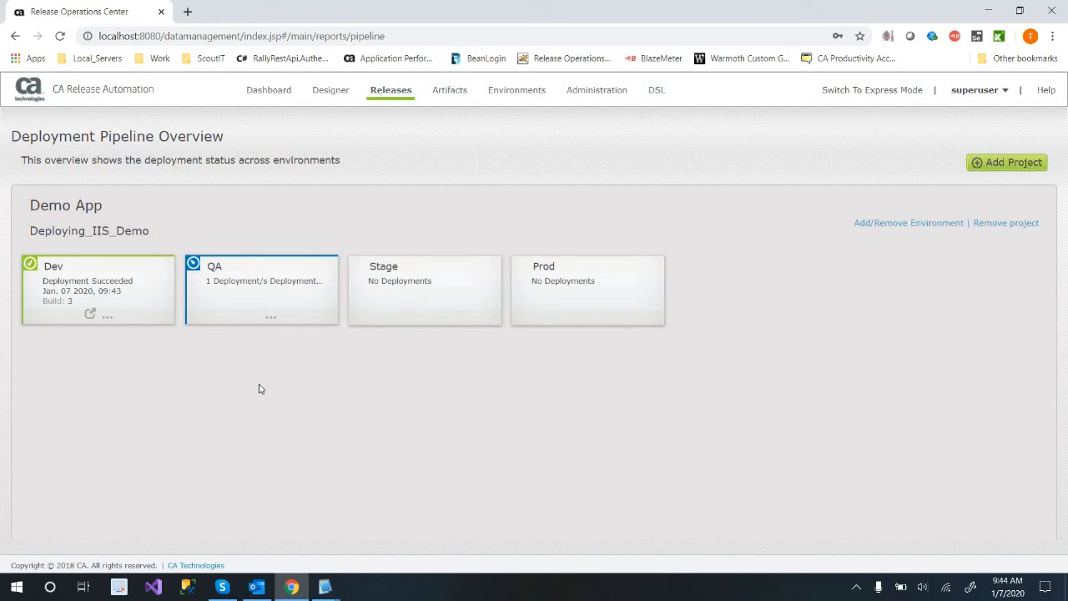
Try to run the pending DeployToIIS_QA deployment from the QA environment's pipeline details, and close the details.
left_click(271, 317)
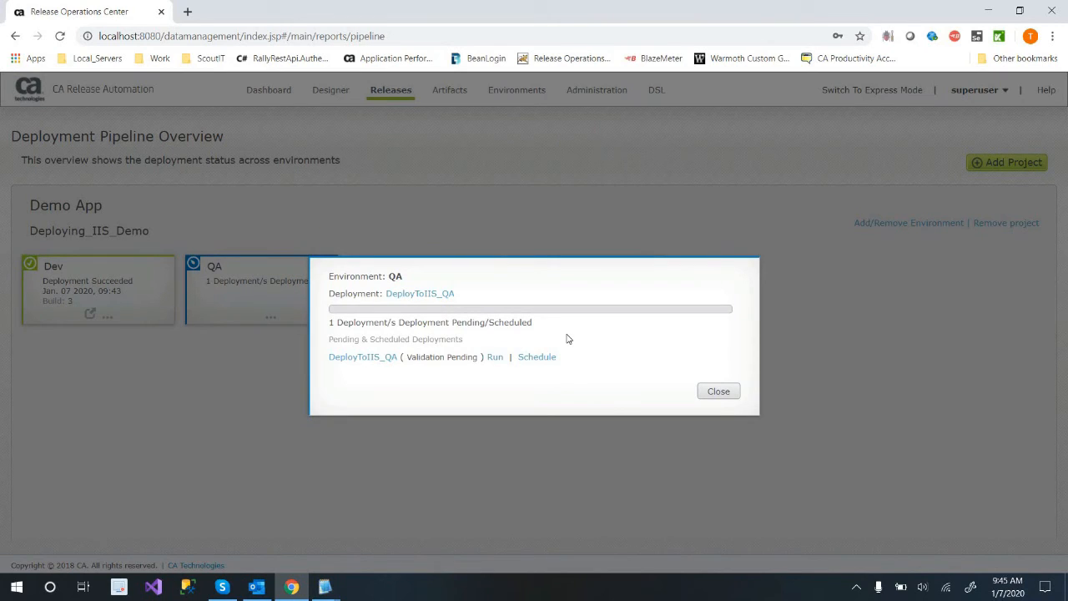
triple_click(486, 279)
left_click(492, 359)
left_click(492, 359)
left_click(711, 394)
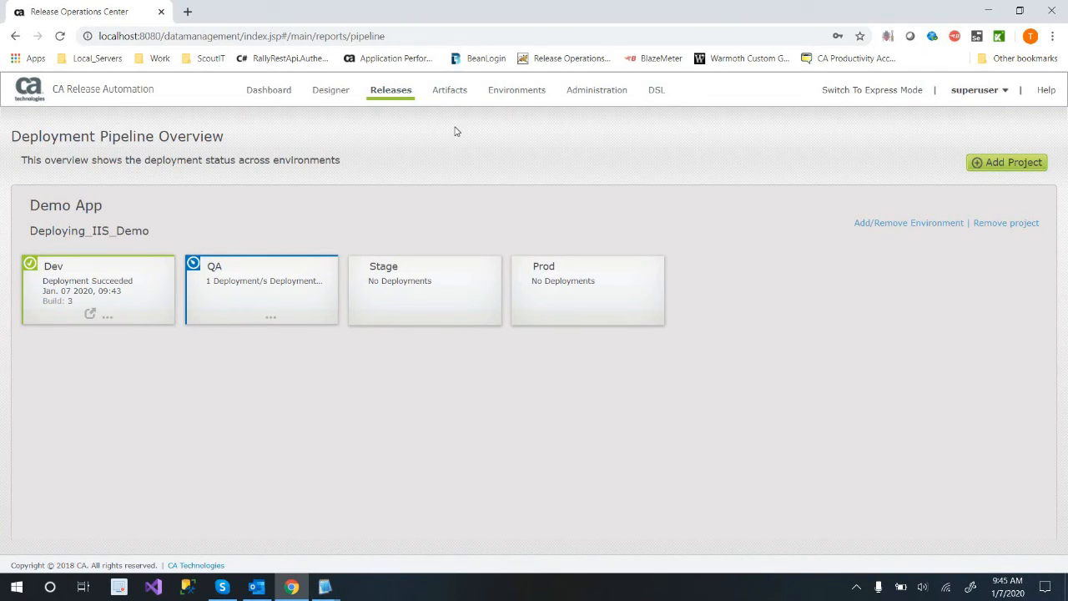
Open DeployToIIS_QA from the Deployments list, run its pre-deployment validation with auto-run all enabled, and examine the validation errors.
left_click(421, 136)
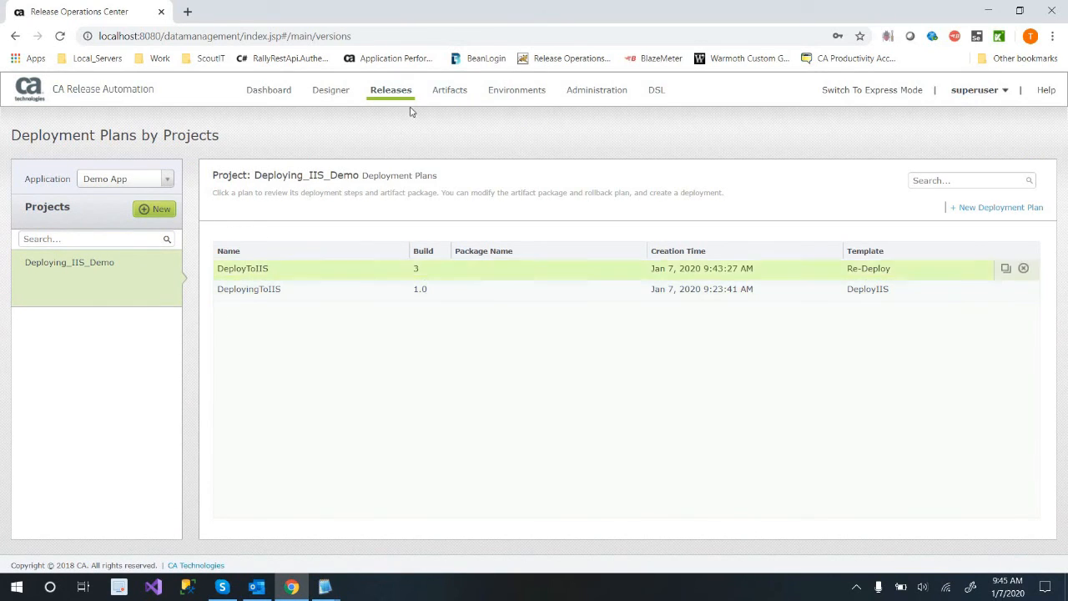
mouse_move(406, 95)
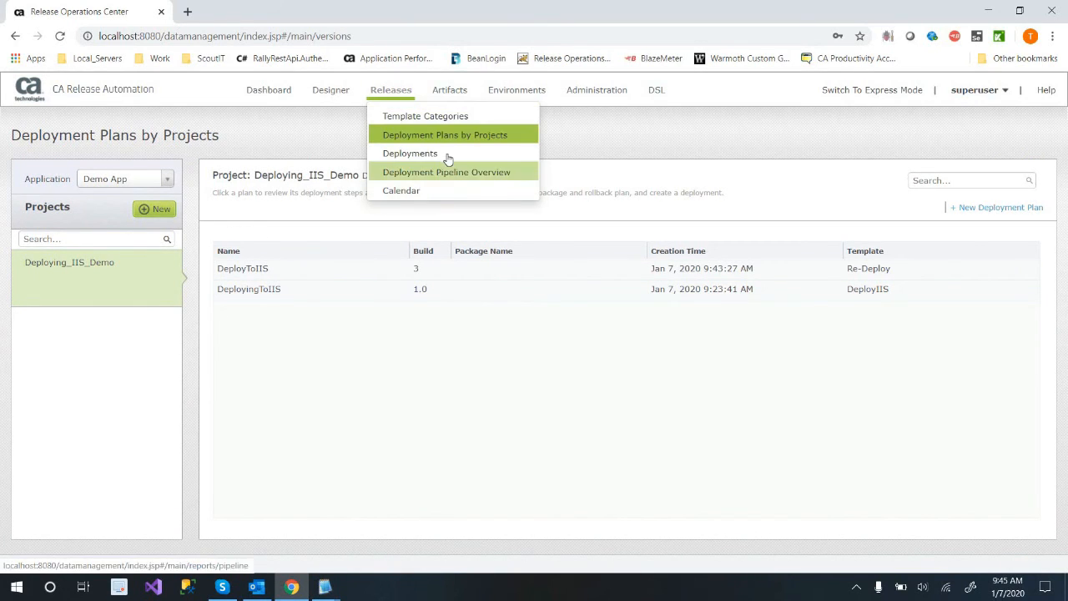
left_click(410, 153)
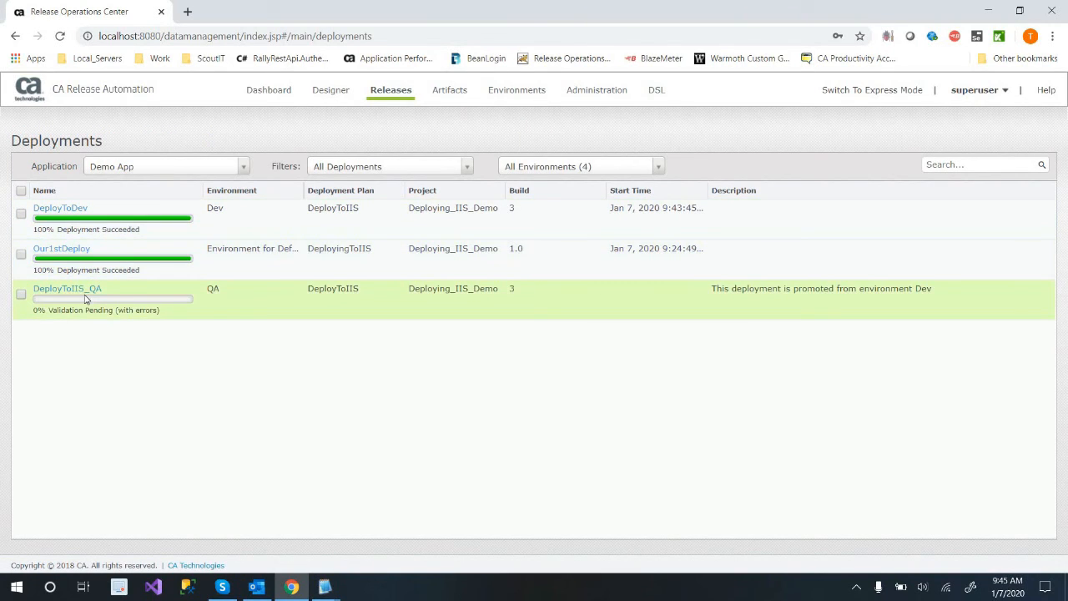
left_click(87, 292)
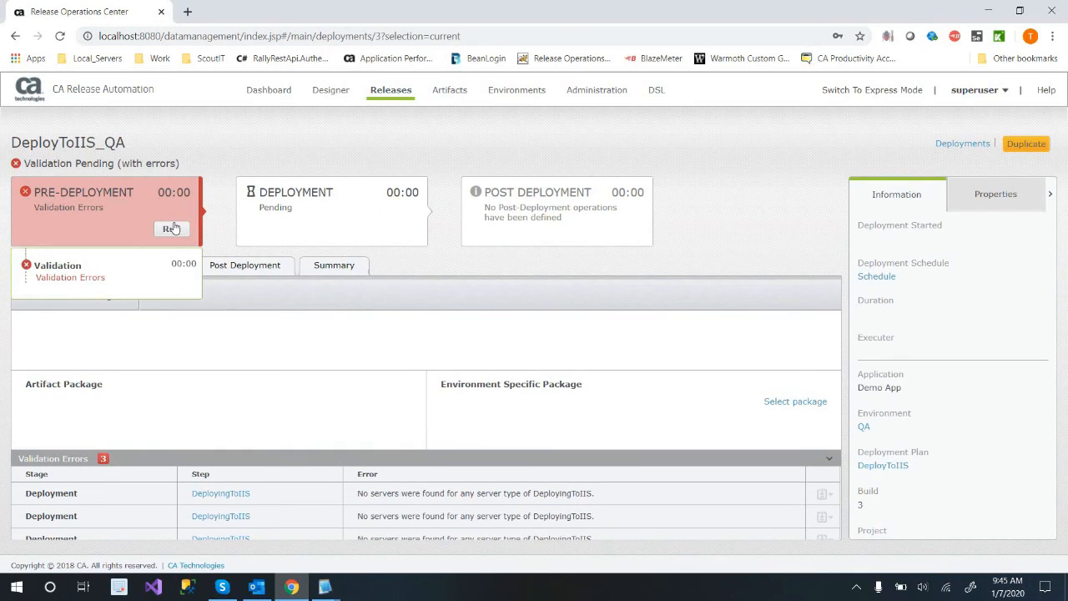
left_click(172, 229)
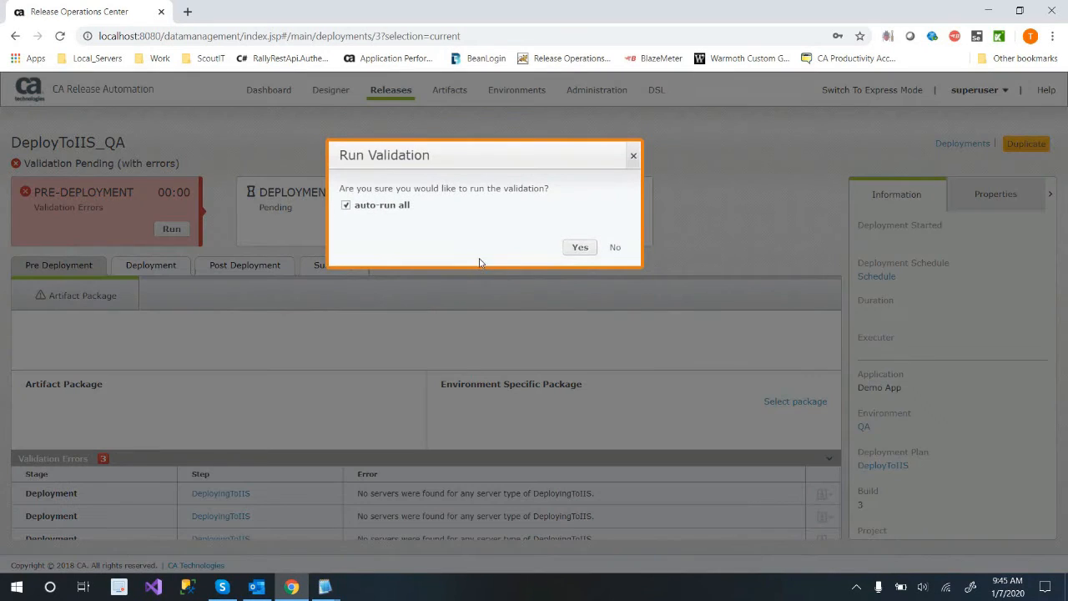
left_click(580, 250)
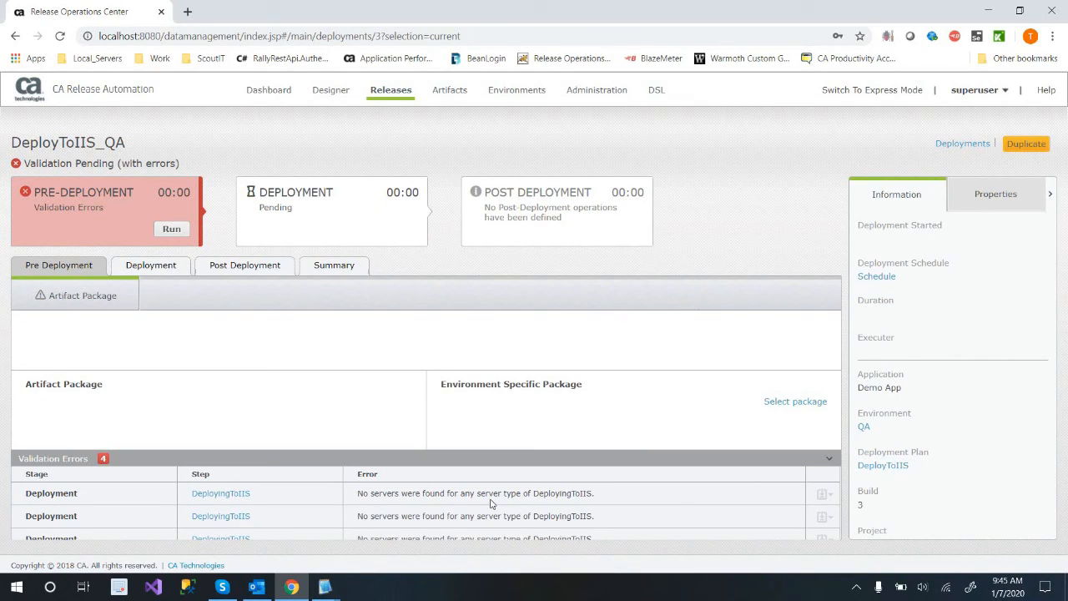
double_click(536, 526)
double_click(521, 524)
Open Agent Assignment for Demo App to check the agents assigned to its server types.
left_click(505, 94)
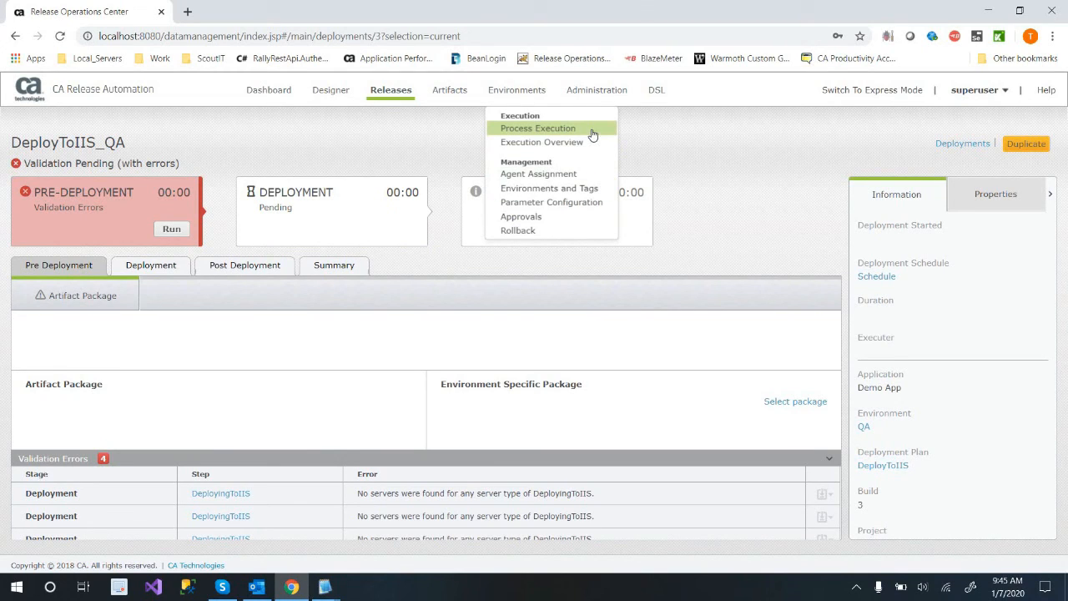
left_click(539, 175)
left_click_drag(507, 199, 518, 116)
left_click(516, 90)
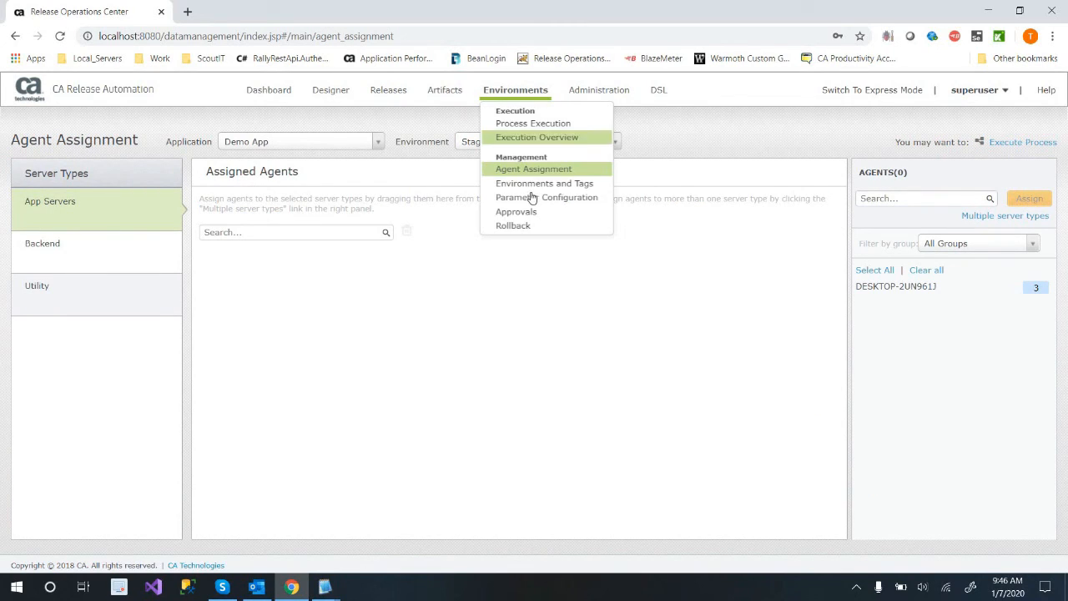
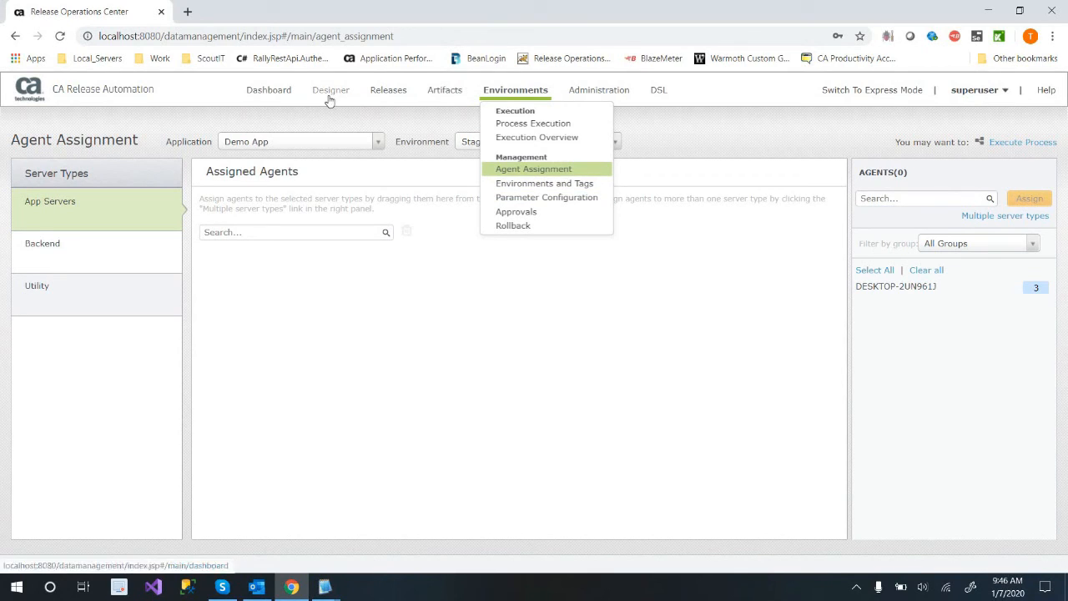
mouse_move(332, 100)
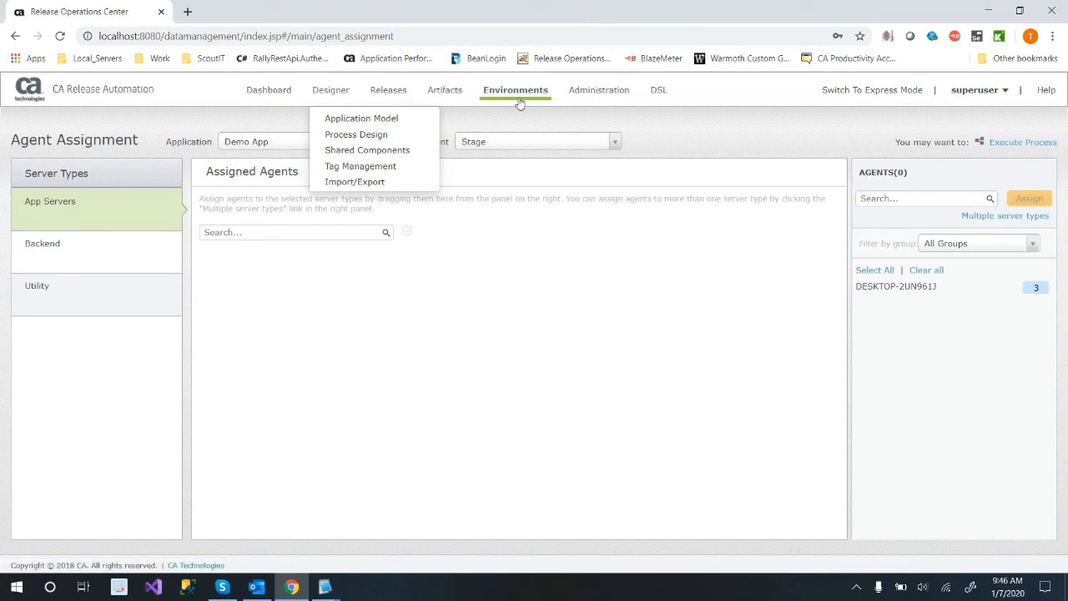
mouse_move(519, 100)
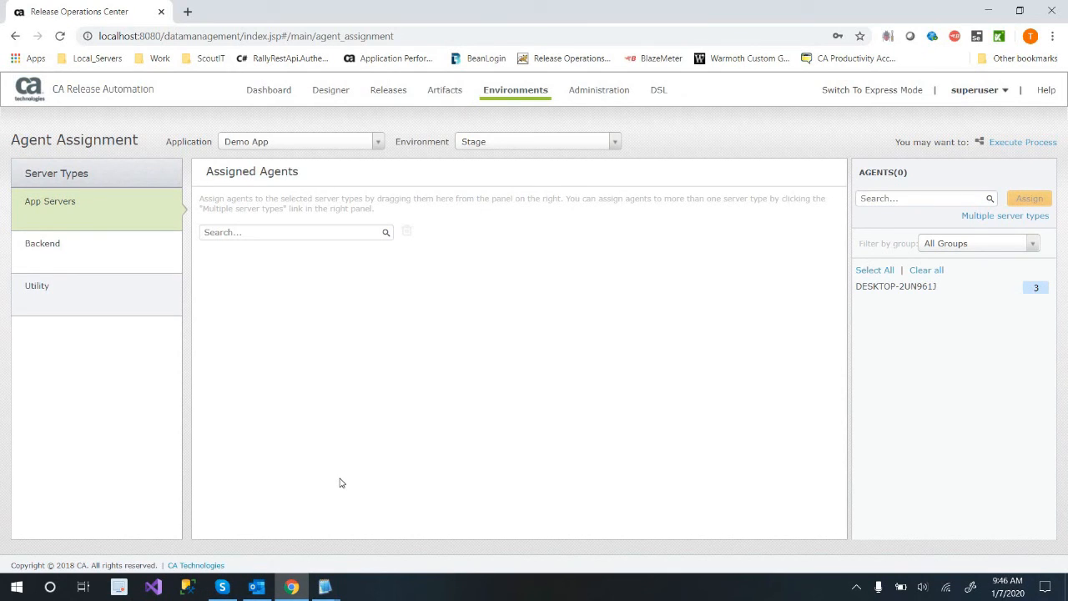
Switch to File Explorer and open the deployed helloFromRA.txt file from the C:\temp\Dev folder.
key("super+e")
double_click(386, 291)
key("d")
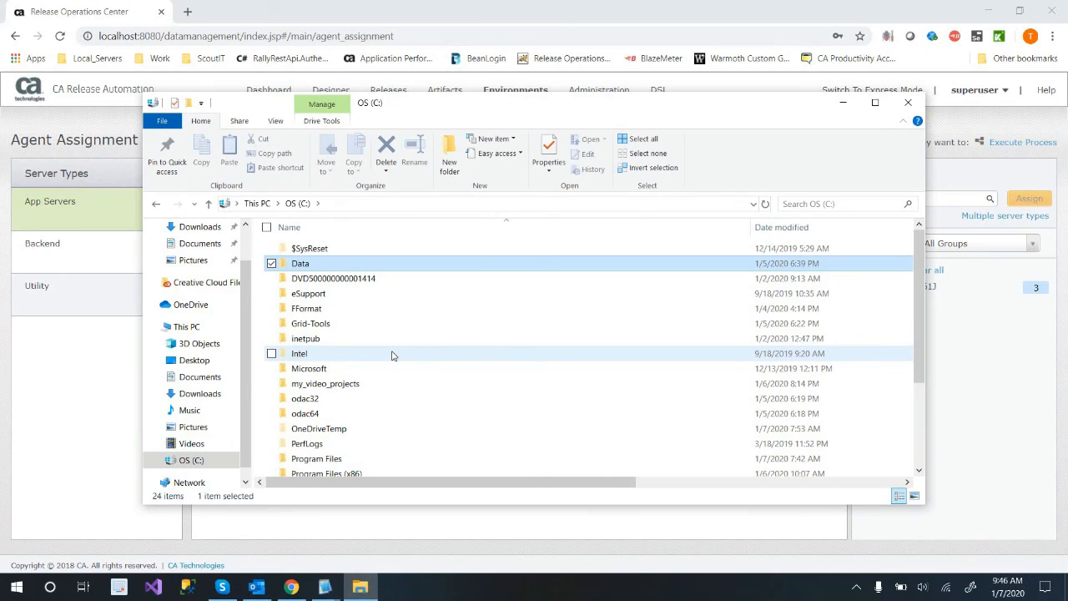
key("t")
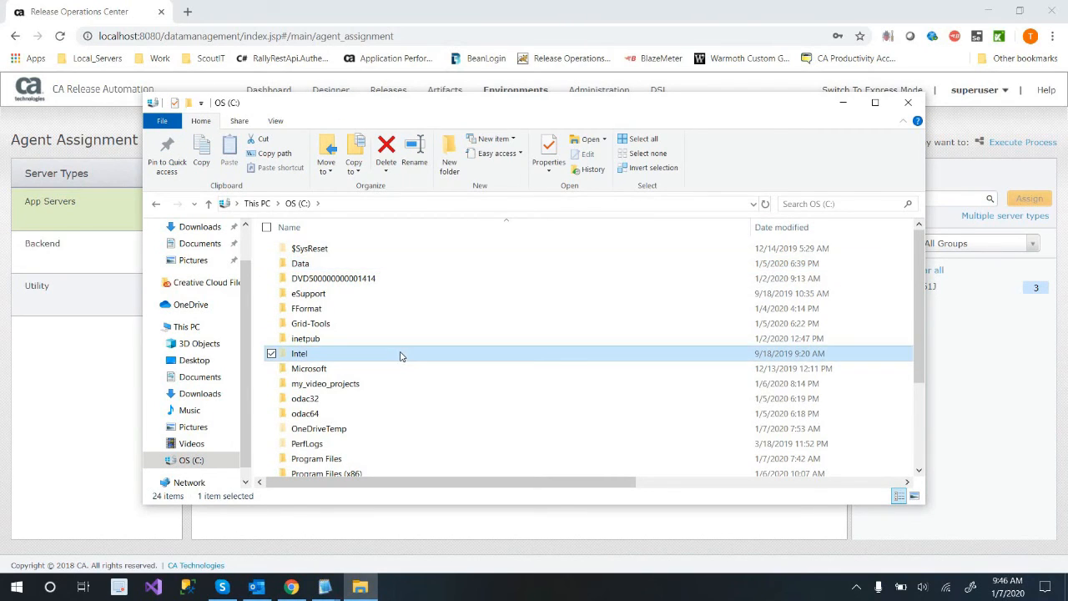
key("Return")
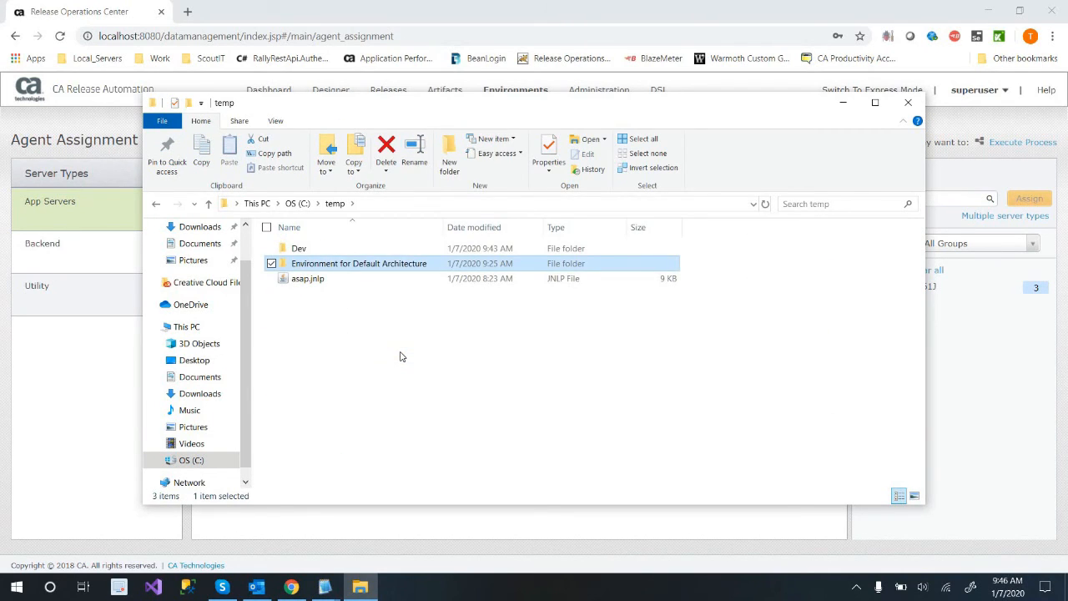
key("d")
key("Return")
key("h")
key("Return")
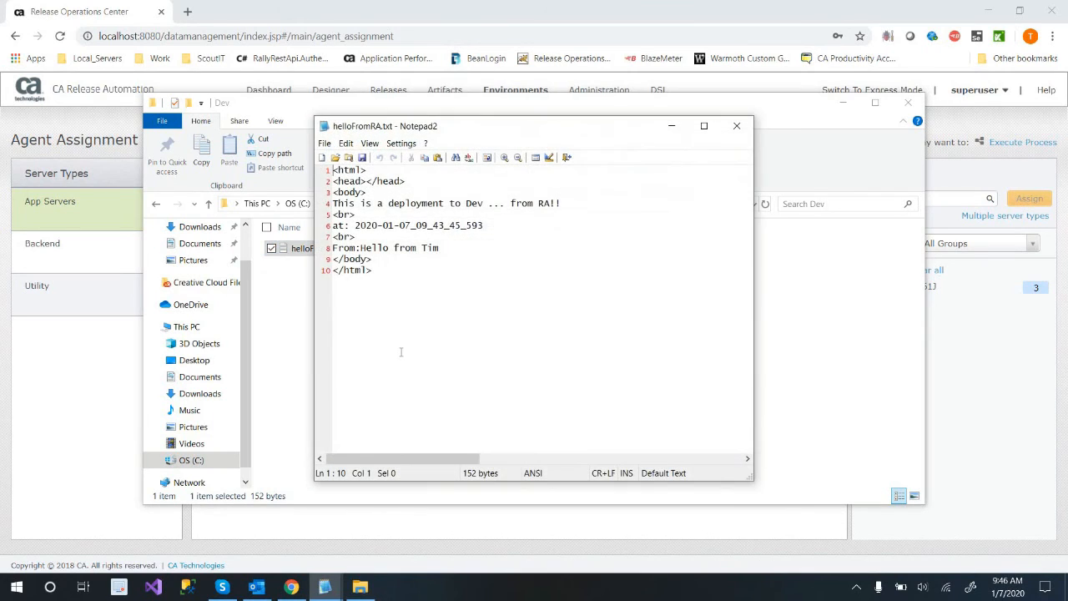
Examine the HTML content of helloFromRA.txt and close the file.
key("ctrl+a")
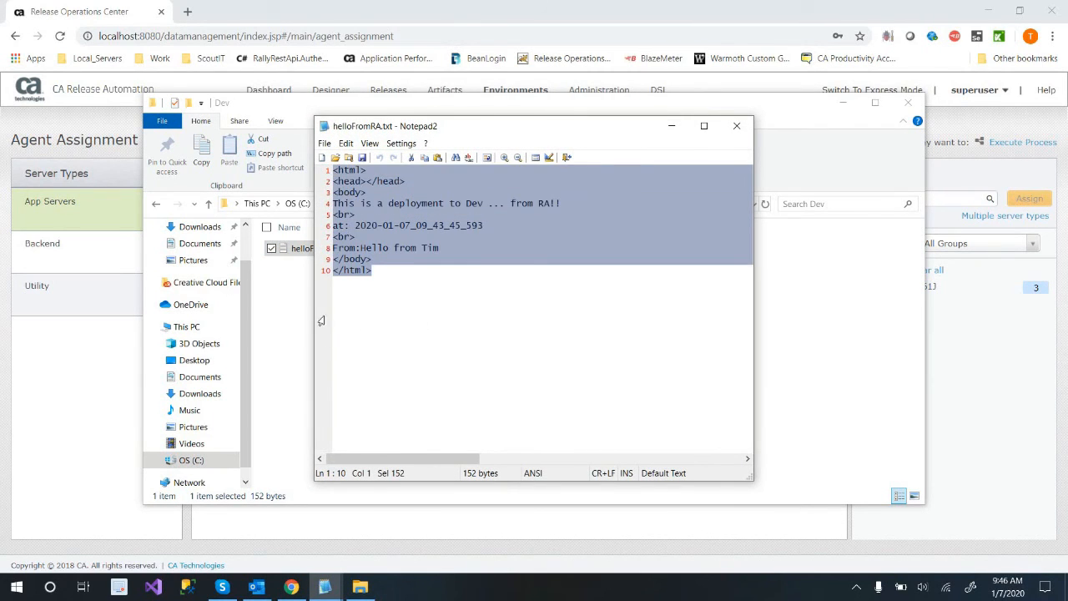
key("ctrl+End")
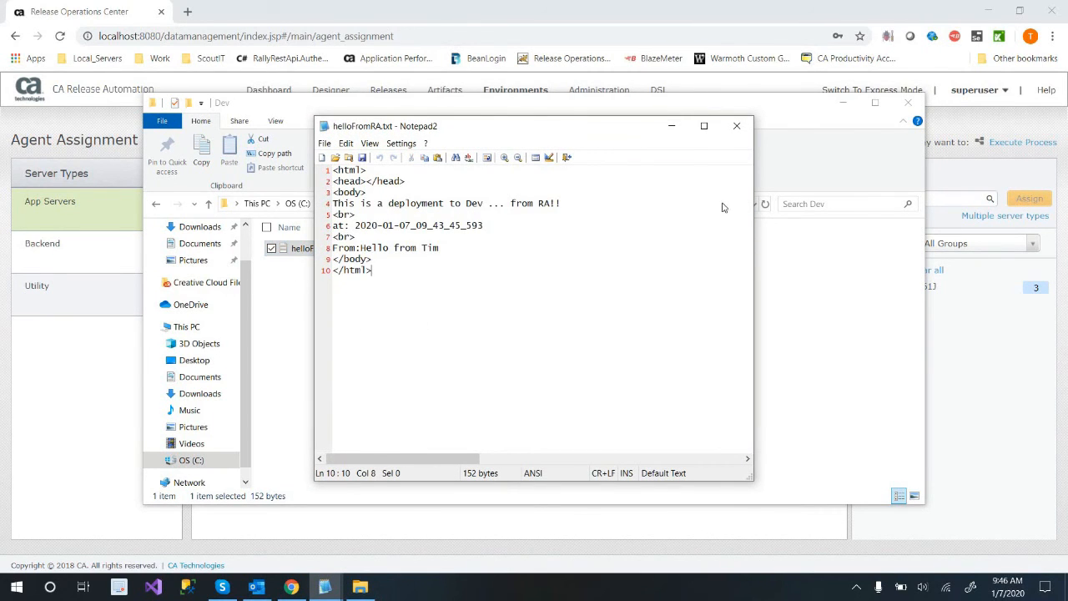
left_click_drag(479, 126, 742, 229)
left_click(1000, 233)
Rename helloFromRA.txt in the Dev folder to helloFromRA.html and accept the extension change.
right_click(334, 251)
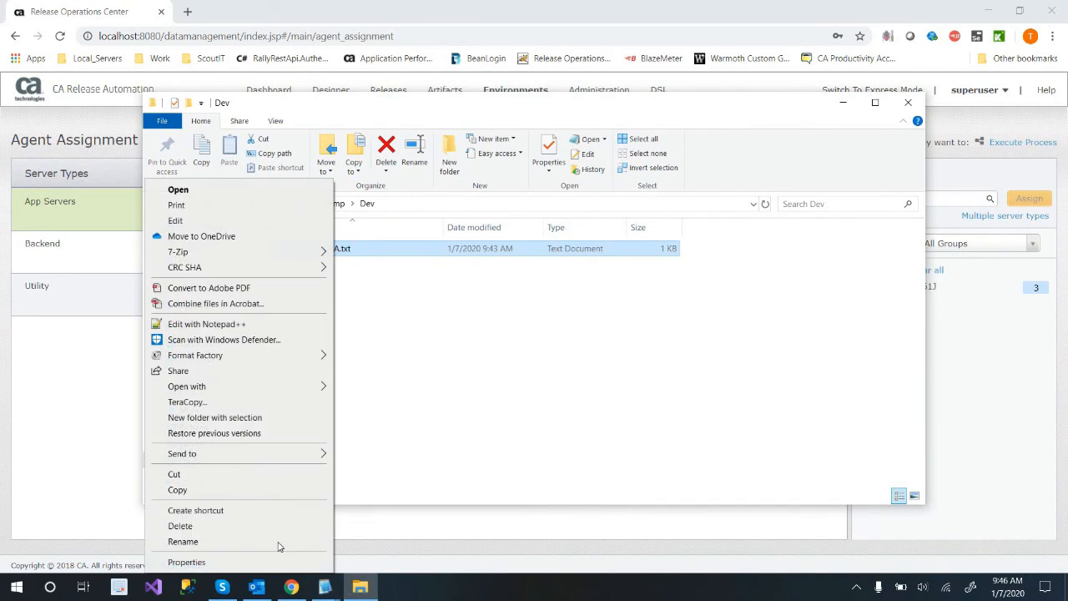
left_click(182, 542)
key("End")
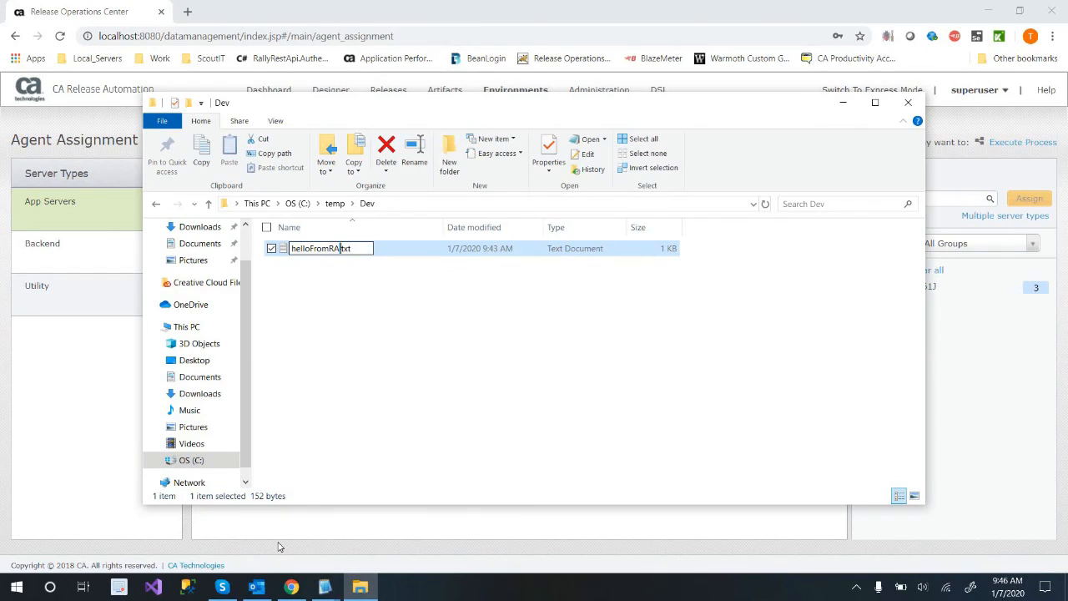
type("thm")
key("BackSpace")
key("BackSpace")
key("BackSpace")
type("html")
key("Return")
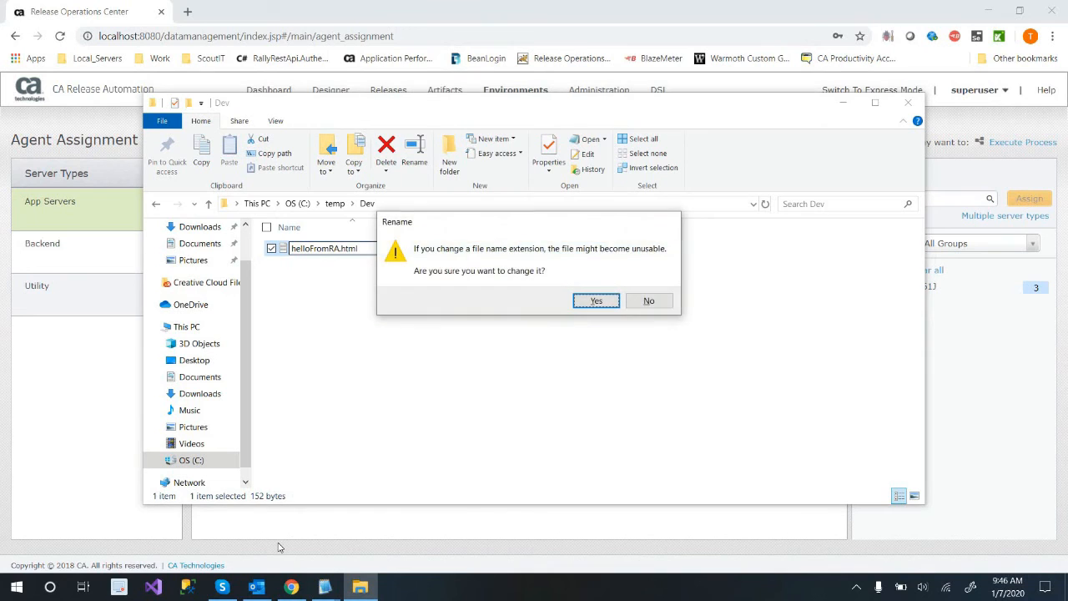
key("Return")
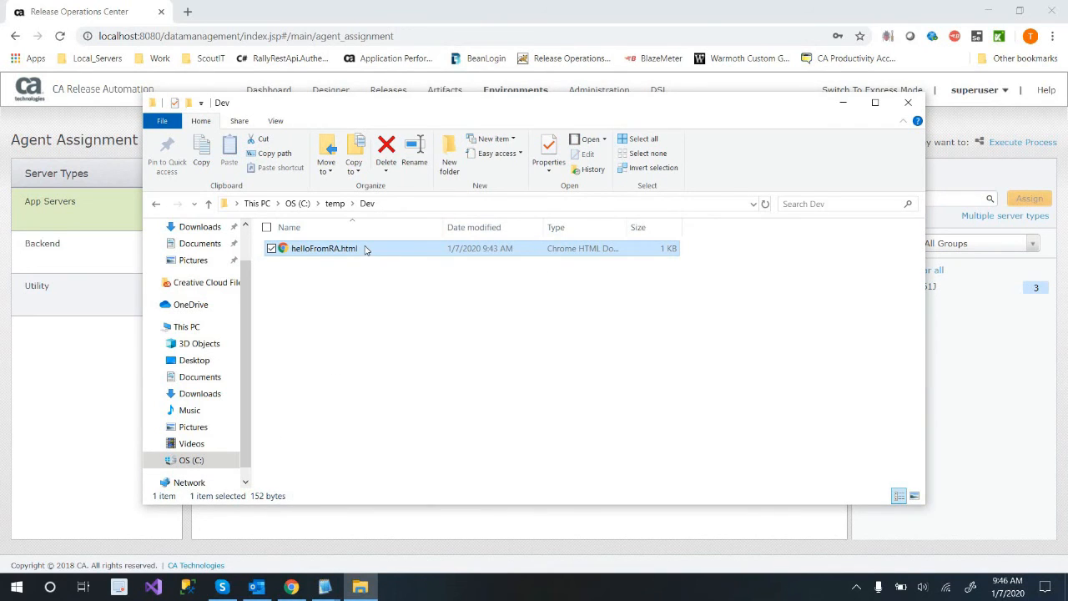
View the helloFromRA.html page in Chrome and close it to return to Agent Assignment.
key("Return")
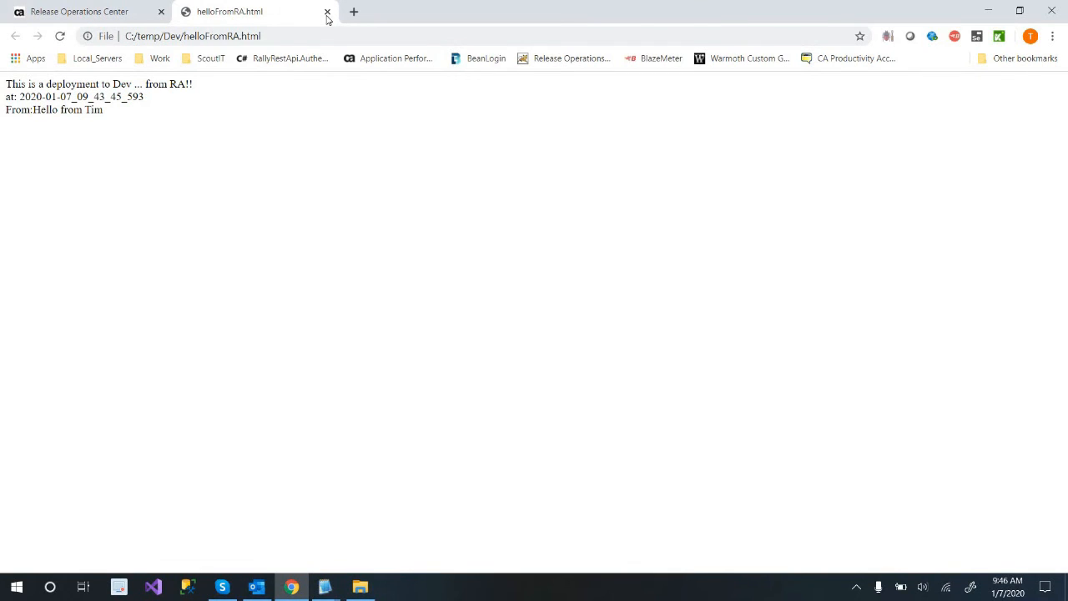
key("ctrl+w")
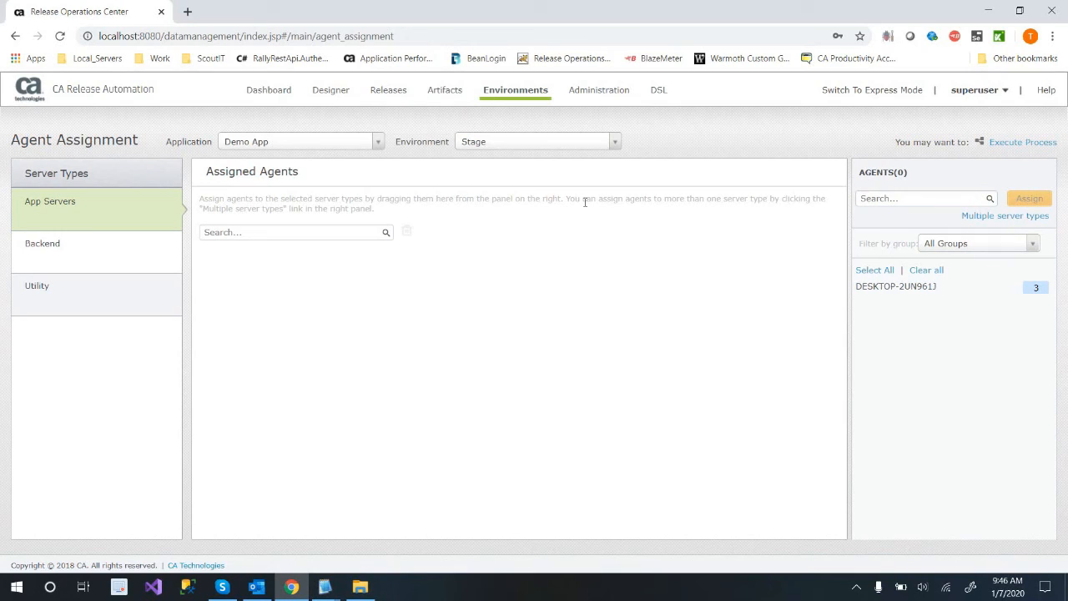
Check the agents assigned to Demo App's App Servers, Backend and Utility server types in the Stage environment.
left_click(523, 88)
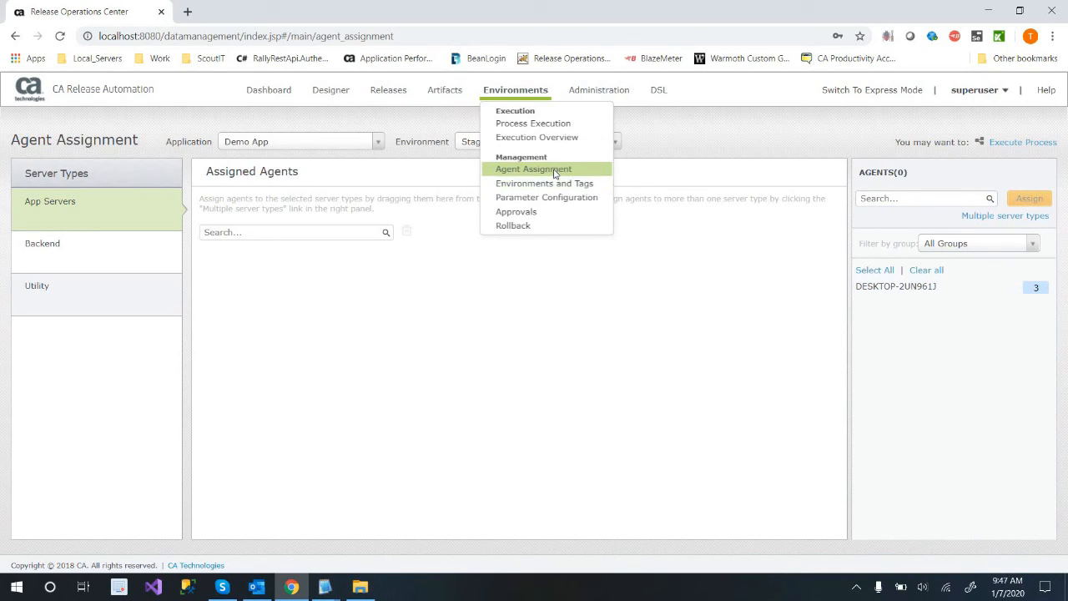
left_click(114, 263)
left_click(105, 305)
left_click(106, 258)
left_click(106, 223)
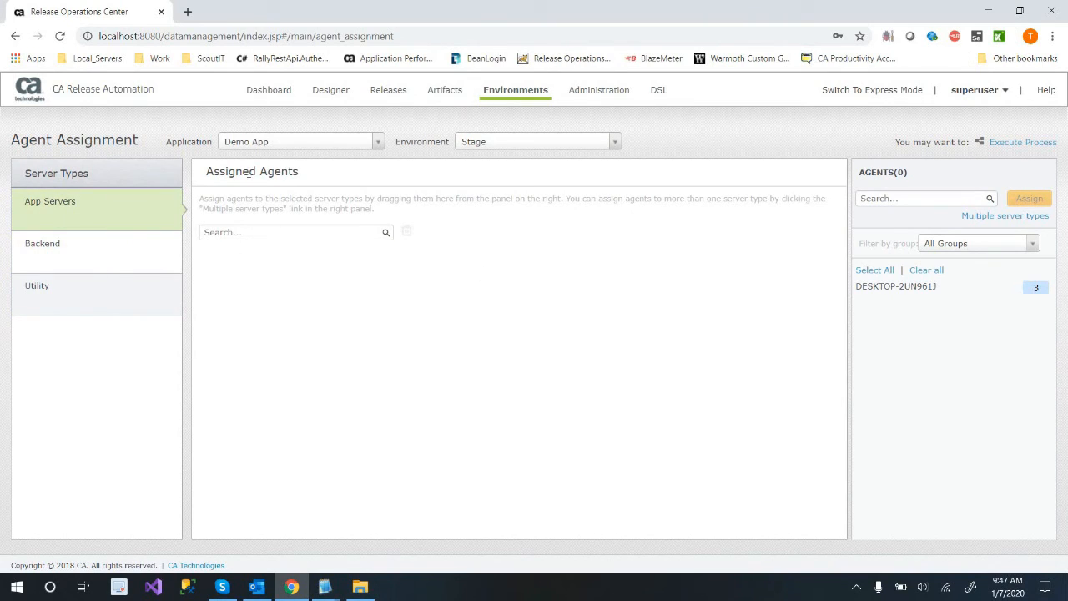
left_click(105, 261)
left_click(117, 216)
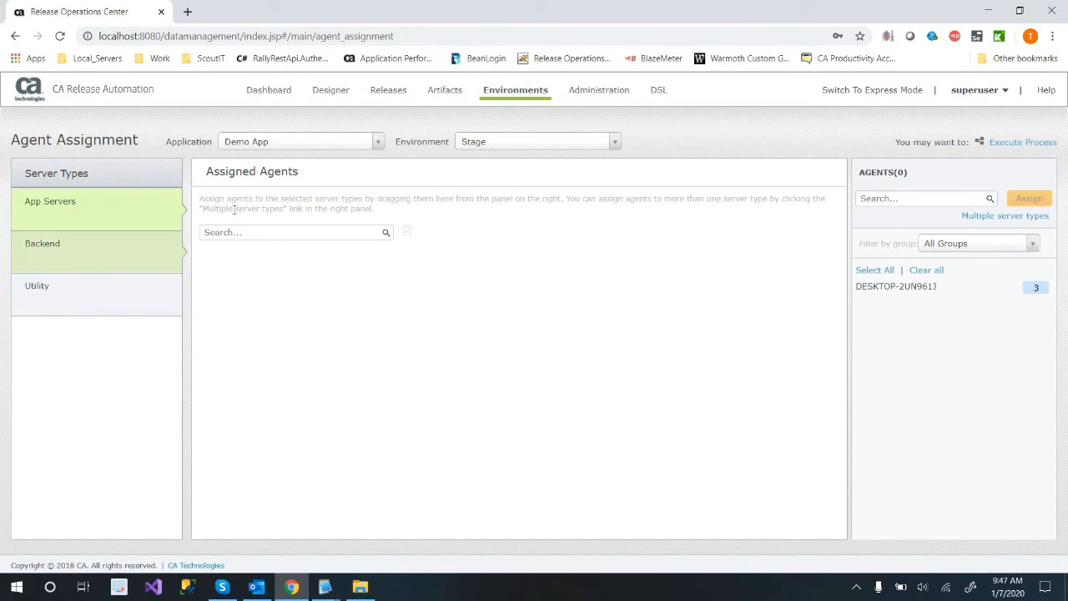
Review the available Demo App environments and show the agent assignments for Dev.
left_click(495, 143)
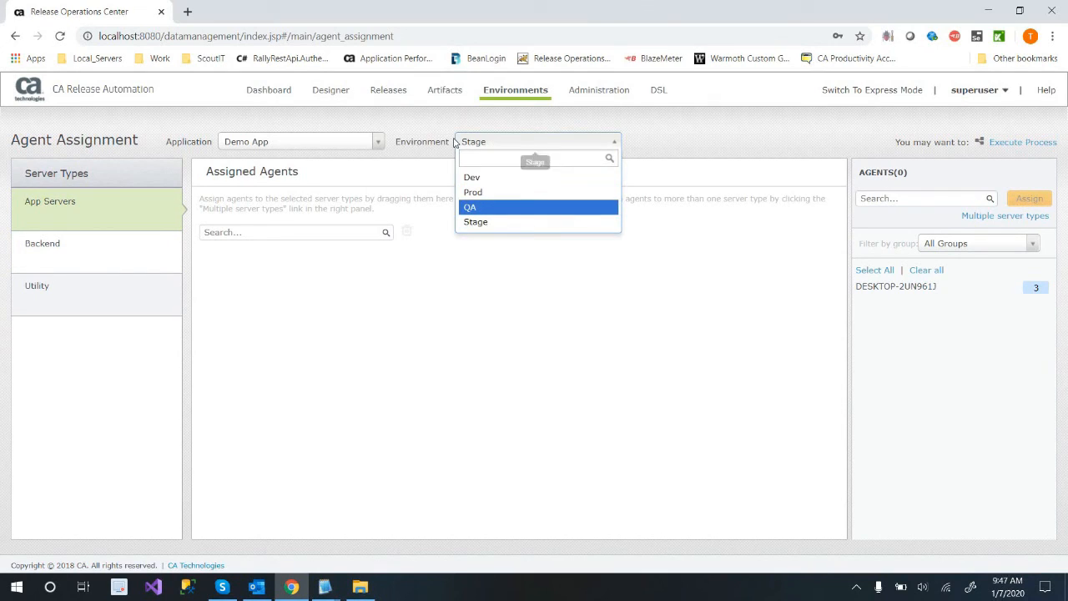
left_click(494, 145)
left_click(494, 145)
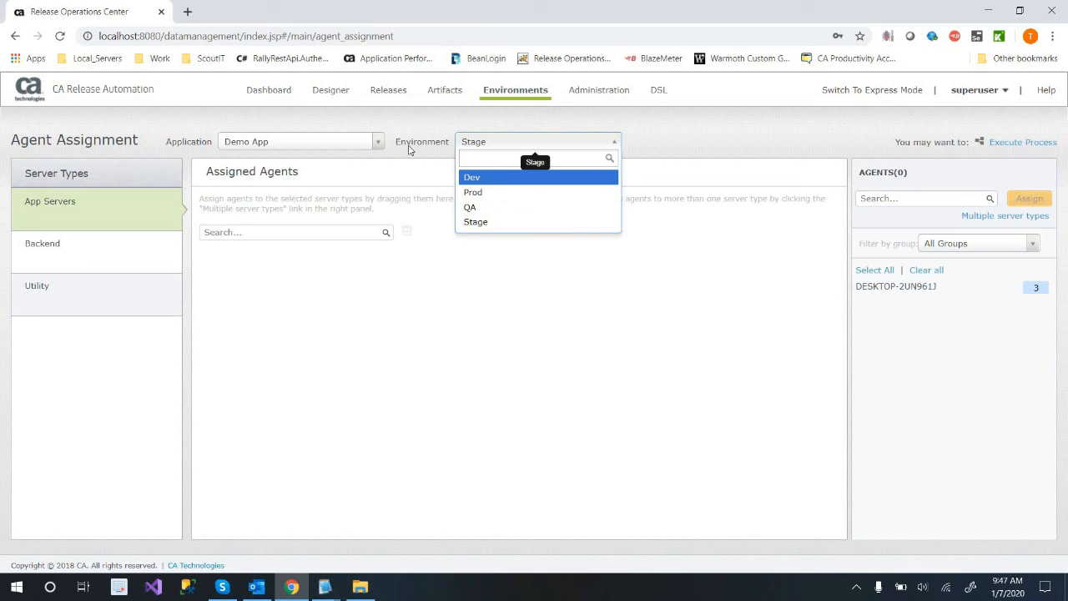
left_click(526, 148)
left_click(525, 149)
left_click(501, 176)
Assign agent DESKTOP-2UN961J to the App Servers, Backend and Utility server types of the Prod environment.
left_click(548, 144)
left_click(546, 192)
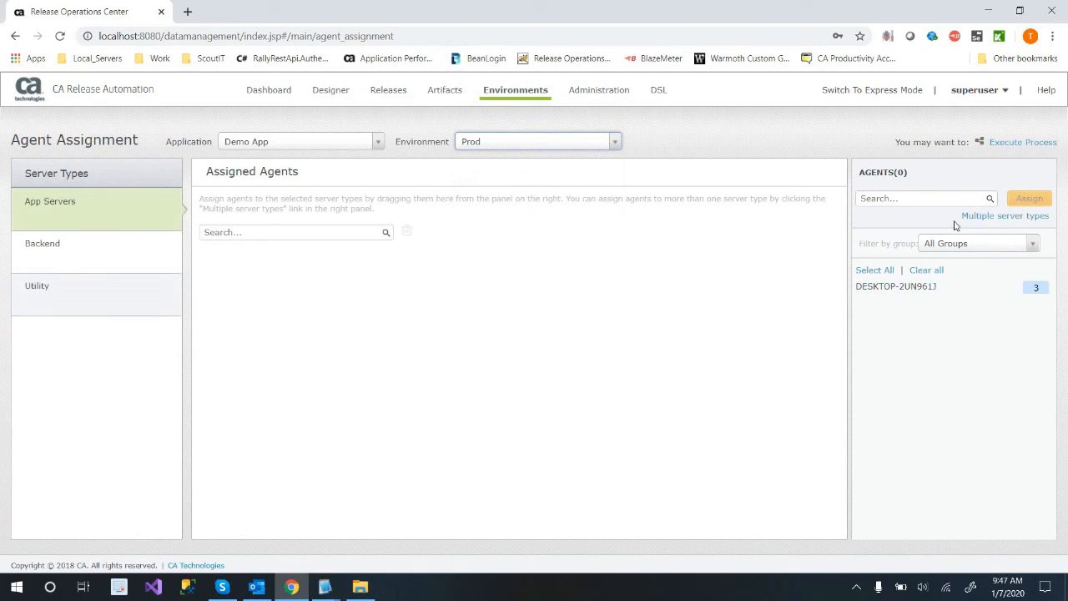
left_click_drag(988, 215, 958, 219)
left_click(1007, 217)
left_click(873, 286)
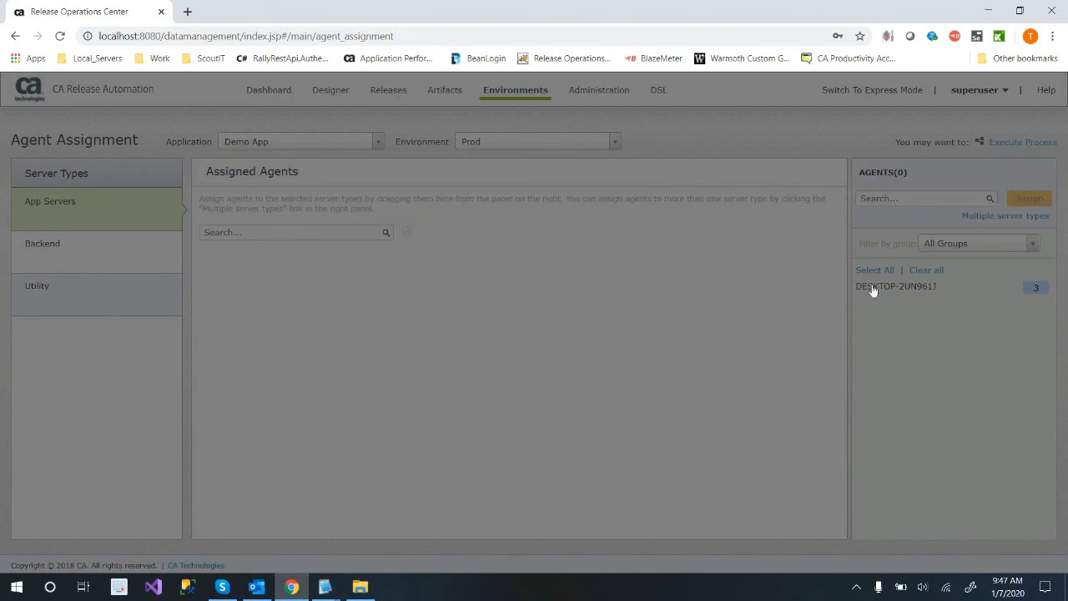
left_click(872, 287)
left_click(1022, 217)
left_click(386, 231)
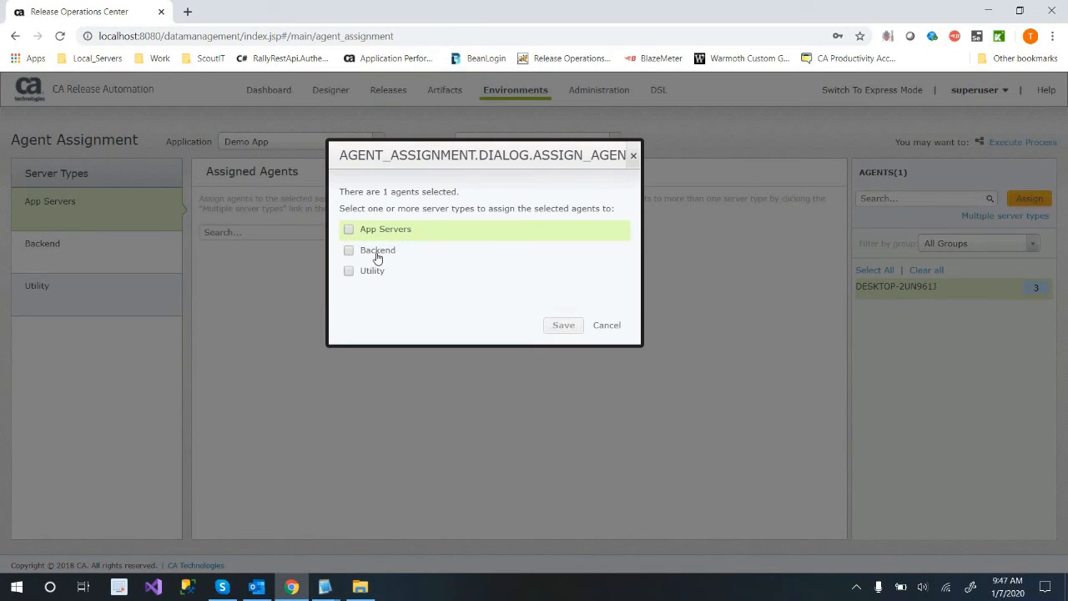
left_click(376, 251)
left_click(376, 272)
left_click(563, 325)
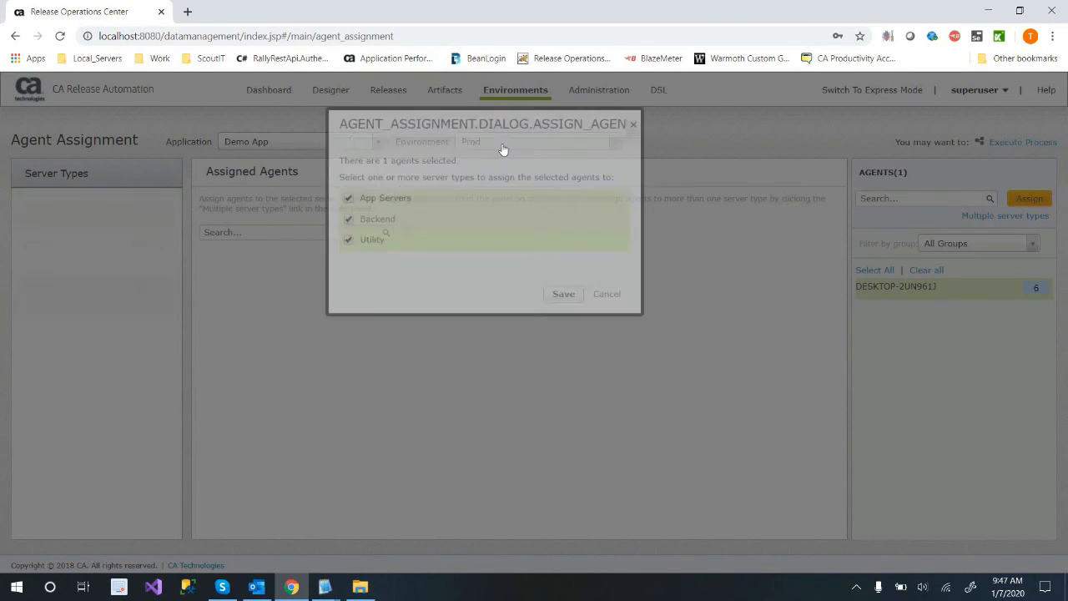
Assign agent DESKTOP-2UN961J to the App Servers, Backend and Utility server types of the QA environment.
left_click(503, 143)
left_click(511, 207)
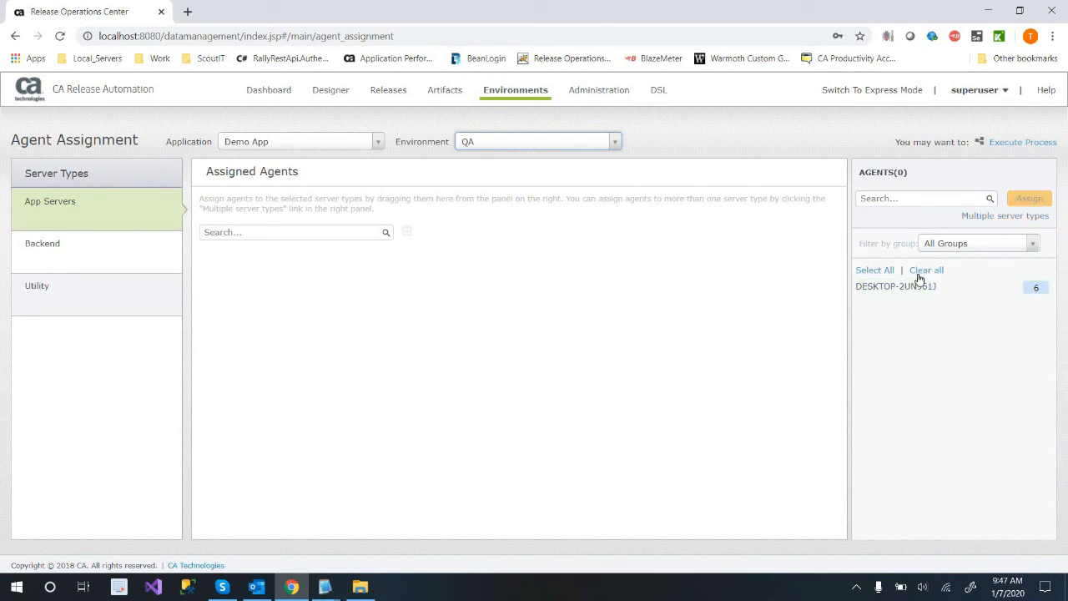
left_click(979, 218)
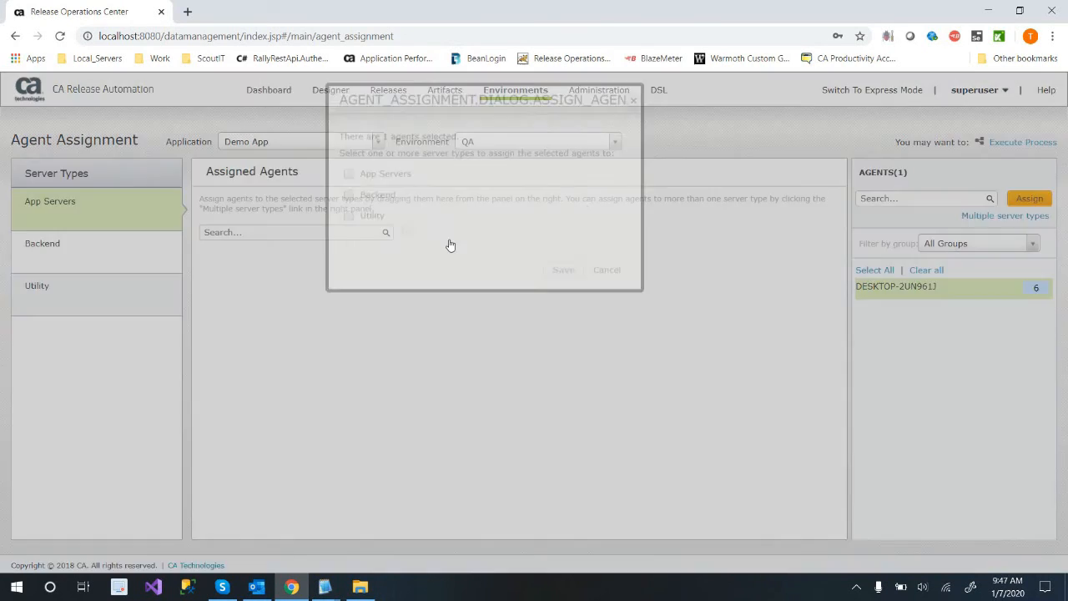
left_click(423, 238)
left_click(413, 253)
left_click(401, 272)
left_click(557, 329)
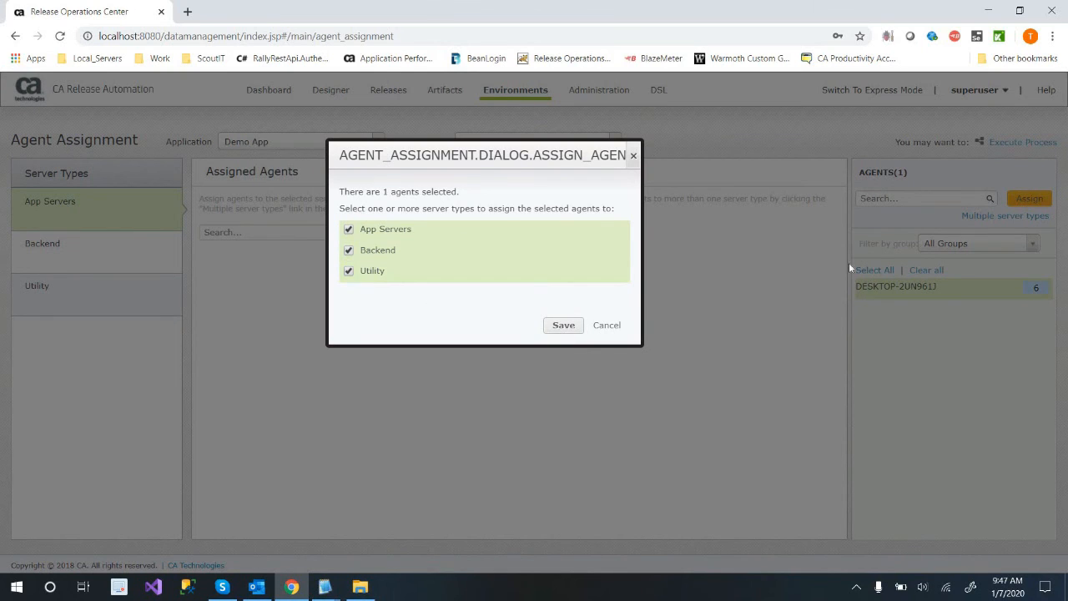
left_click(1019, 202)
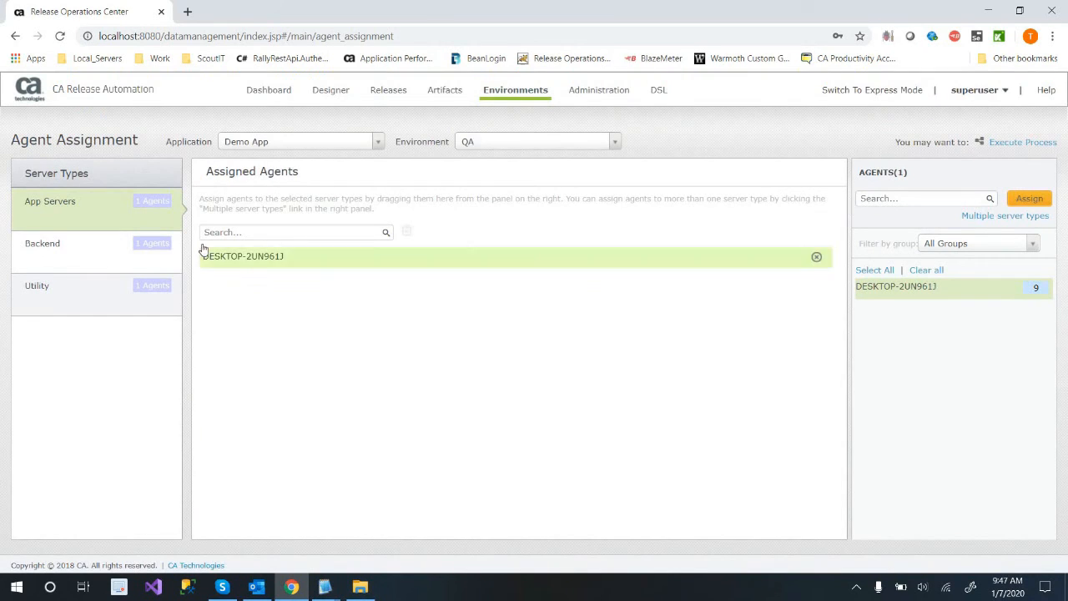
Check Prod's assigned agents, and assign DESKTOP-2UN961J to the App Servers, Backend and Utility server types of the Stage environment.
left_click(532, 140)
key("Return")
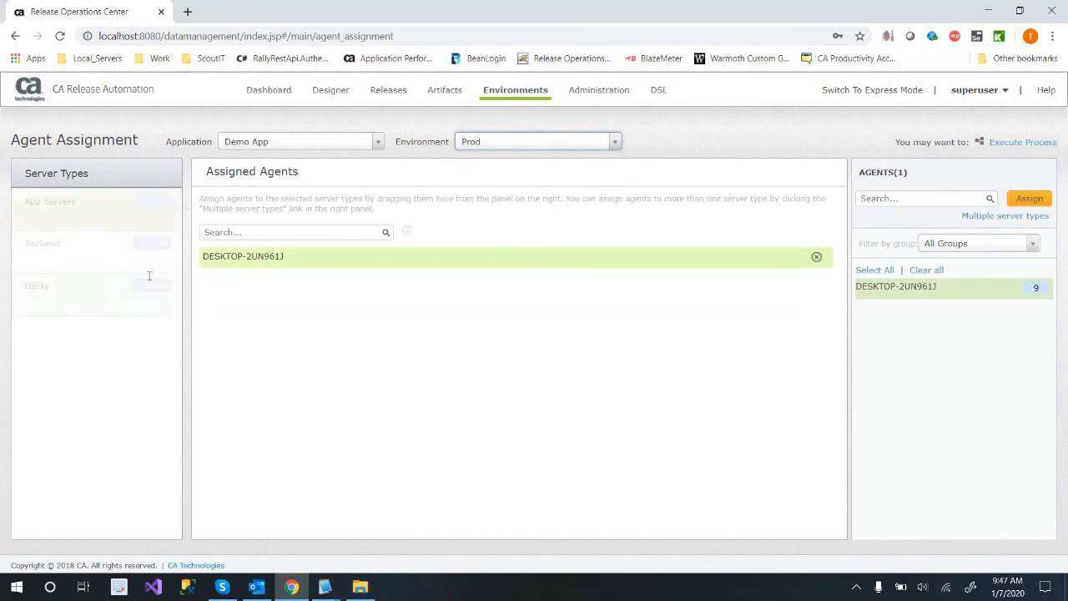
left_click(555, 145)
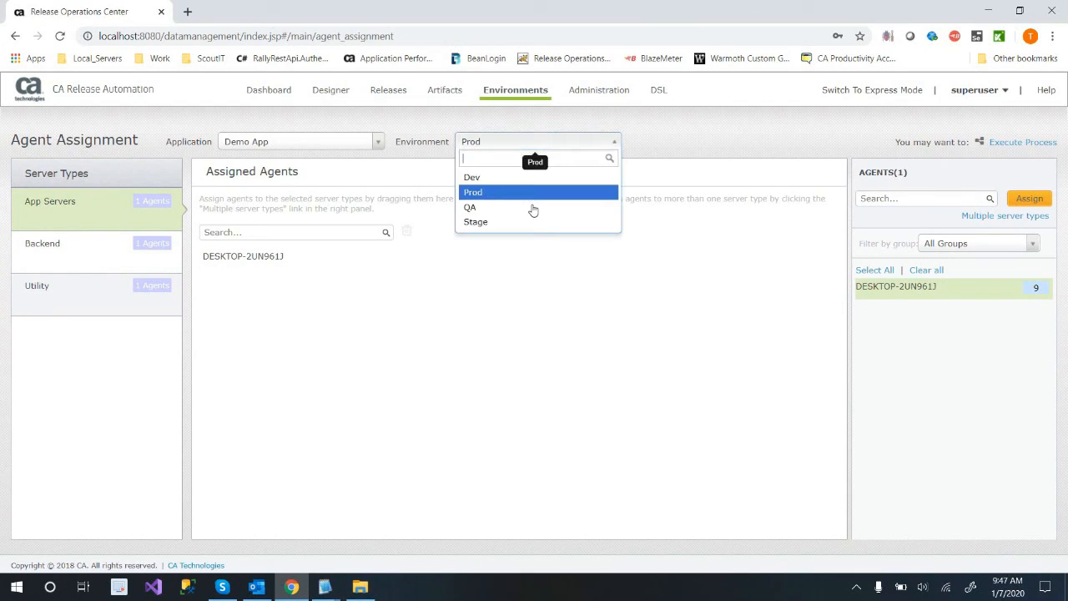
left_click(541, 223)
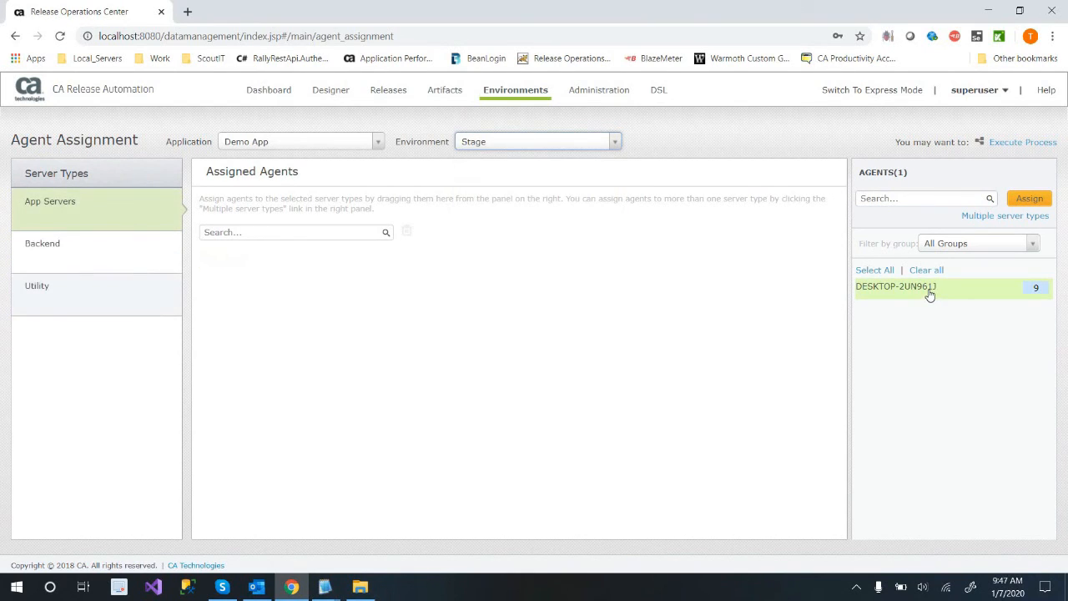
left_click(1006, 217)
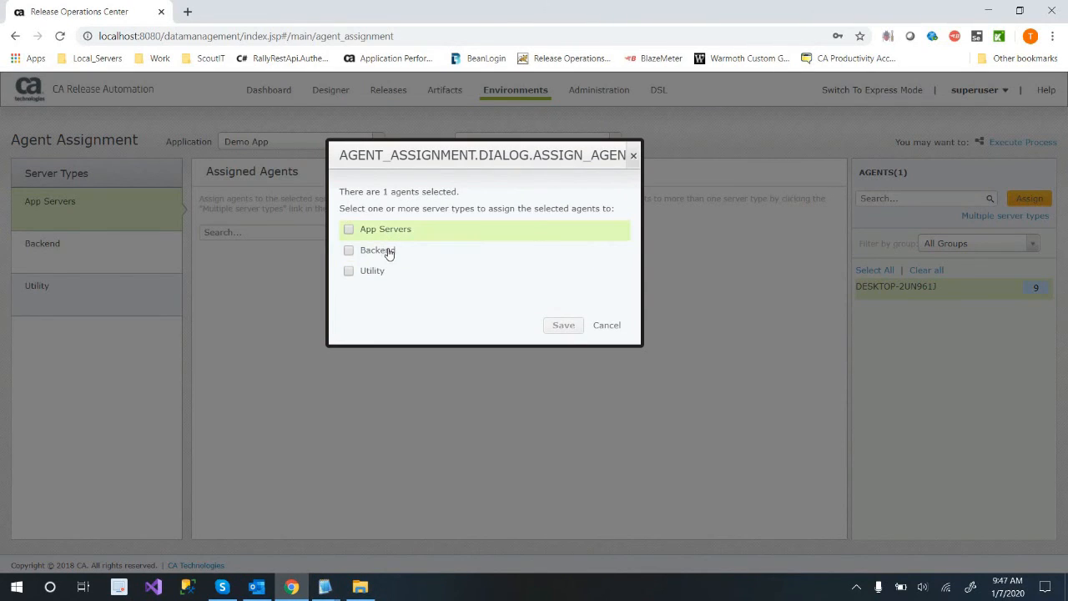
left_click(379, 273)
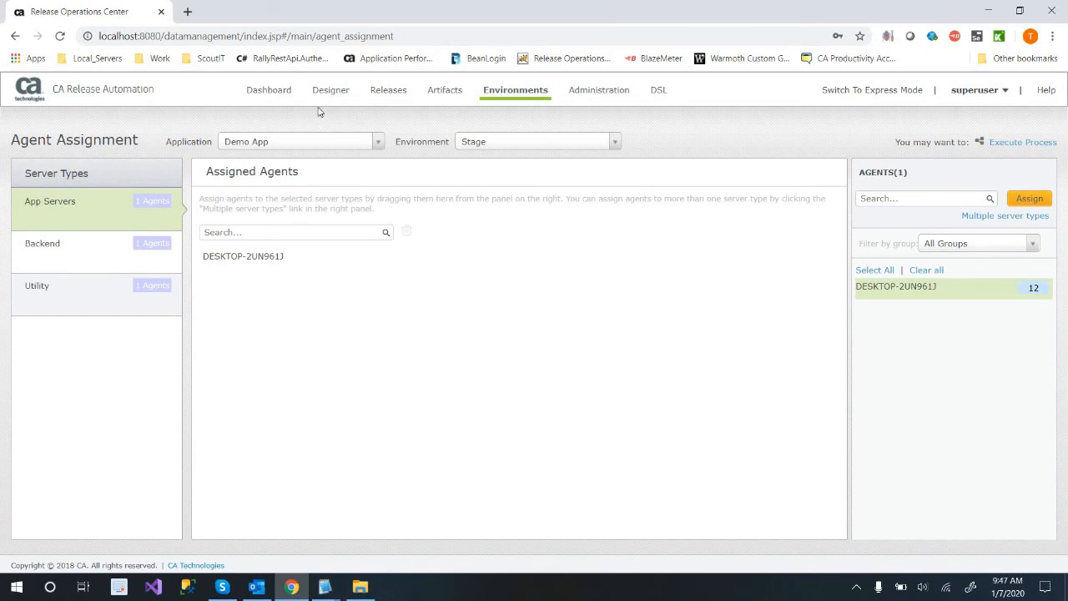
Open the Deployment Pipeline Overview and show the QA environment's pending deployment details.
left_click(326, 92)
left_click(325, 92)
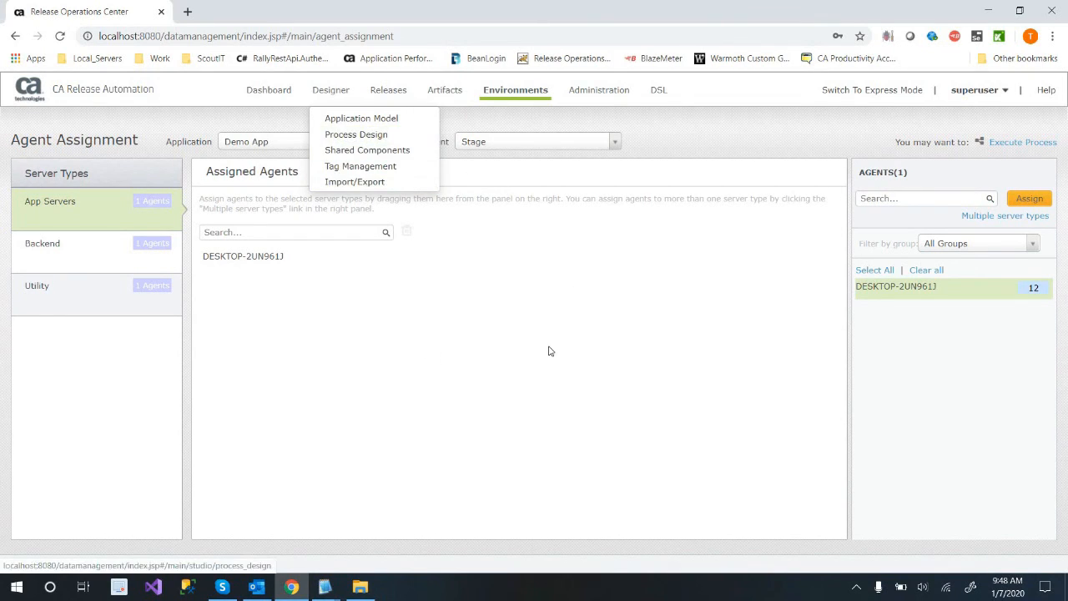
left_click(435, 93)
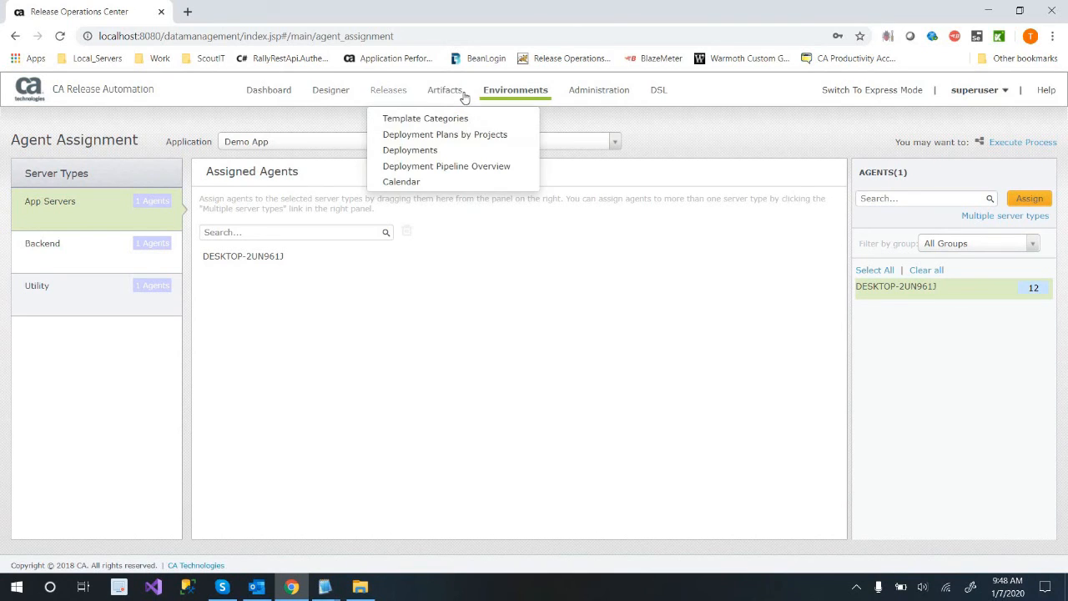
left_click(447, 166)
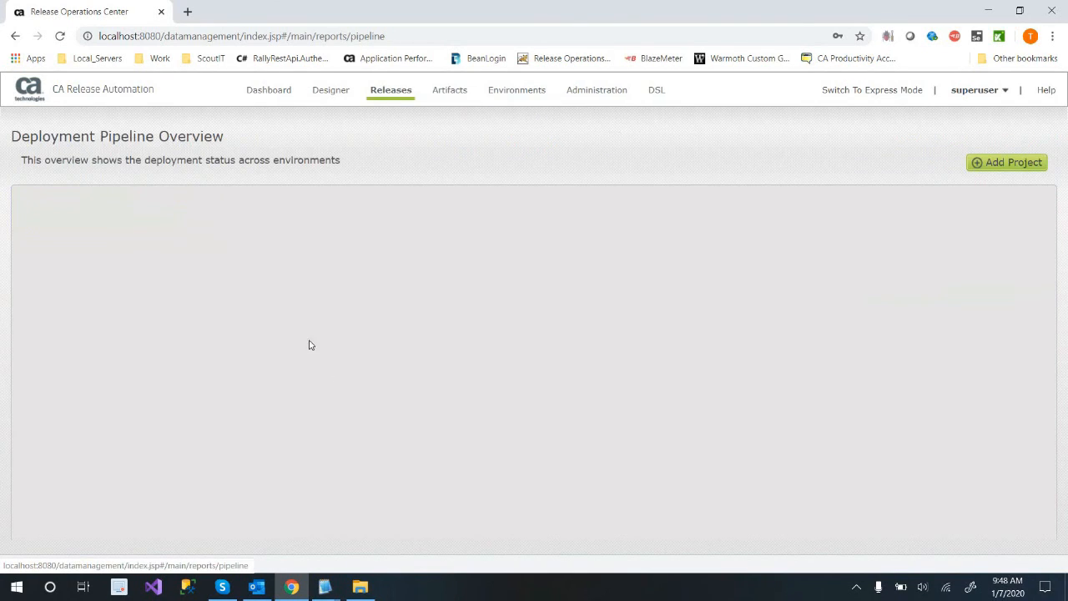
right_click(297, 307)
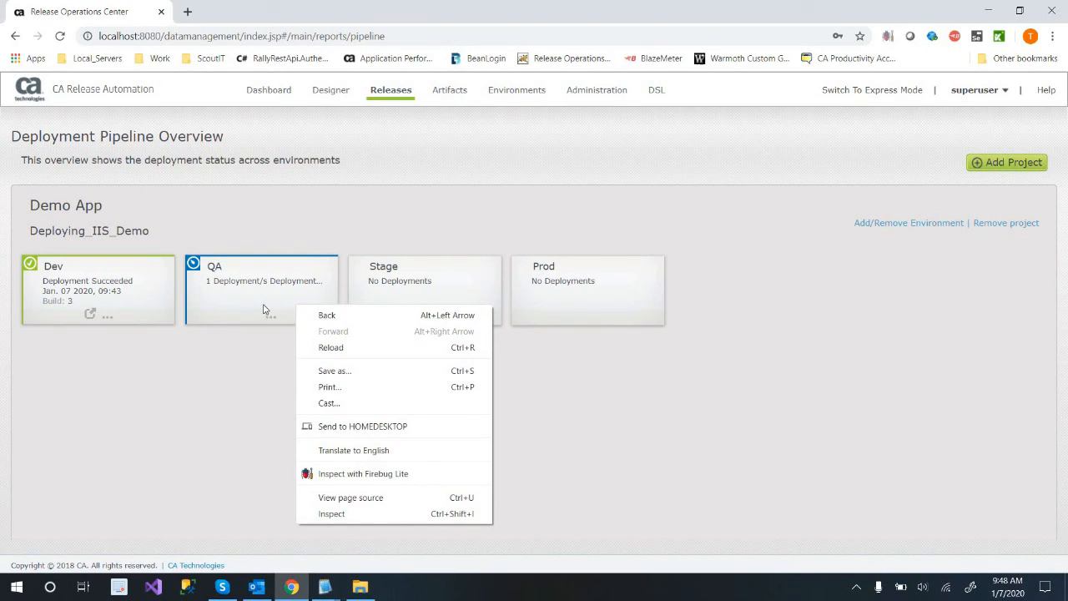
left_click(266, 316)
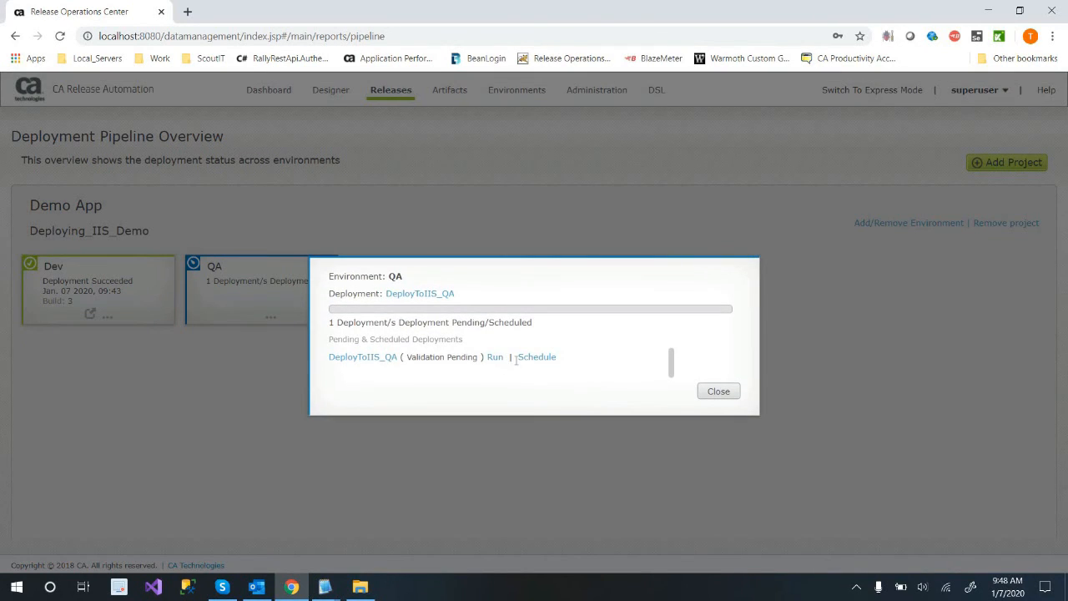
Close the QA deployment details and promote QA's build 3 to the next environment, Stage.
left_click(579, 226)
left_click(718, 390)
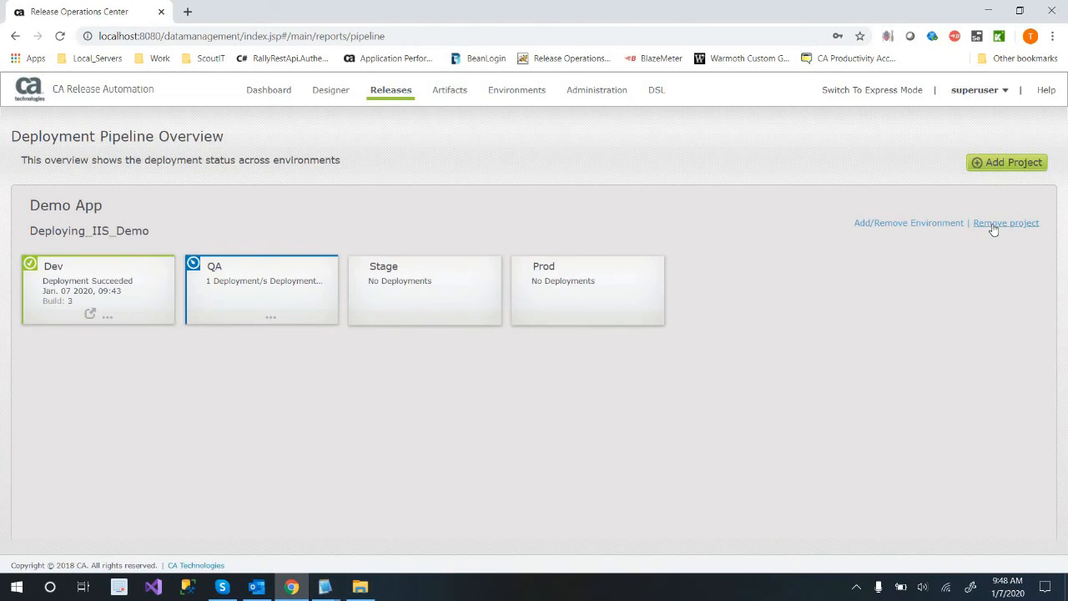
left_click_drag(764, 436, 262, 319)
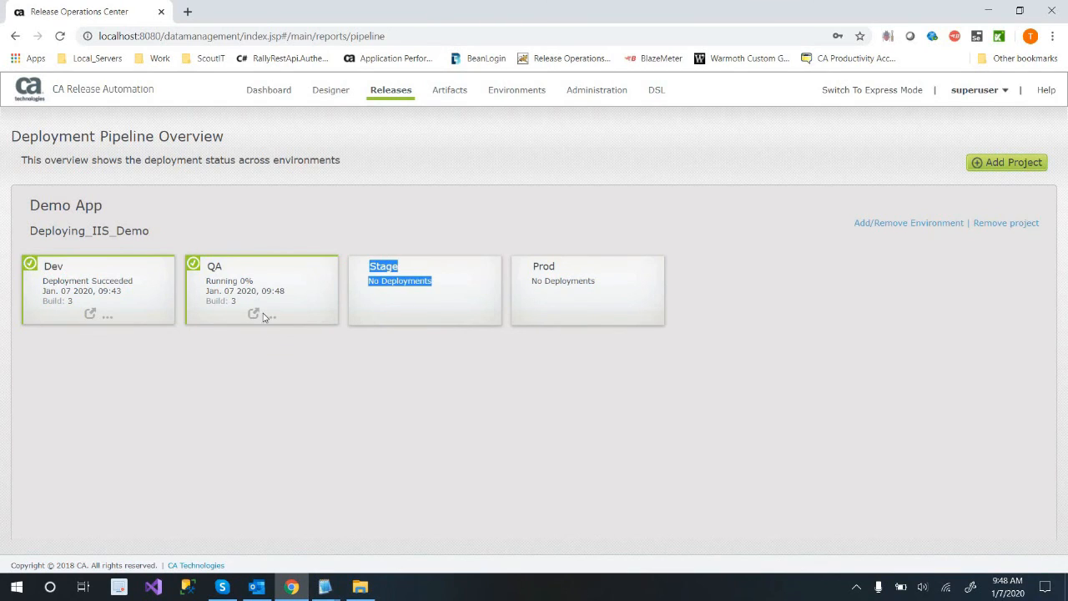
left_click(270, 315)
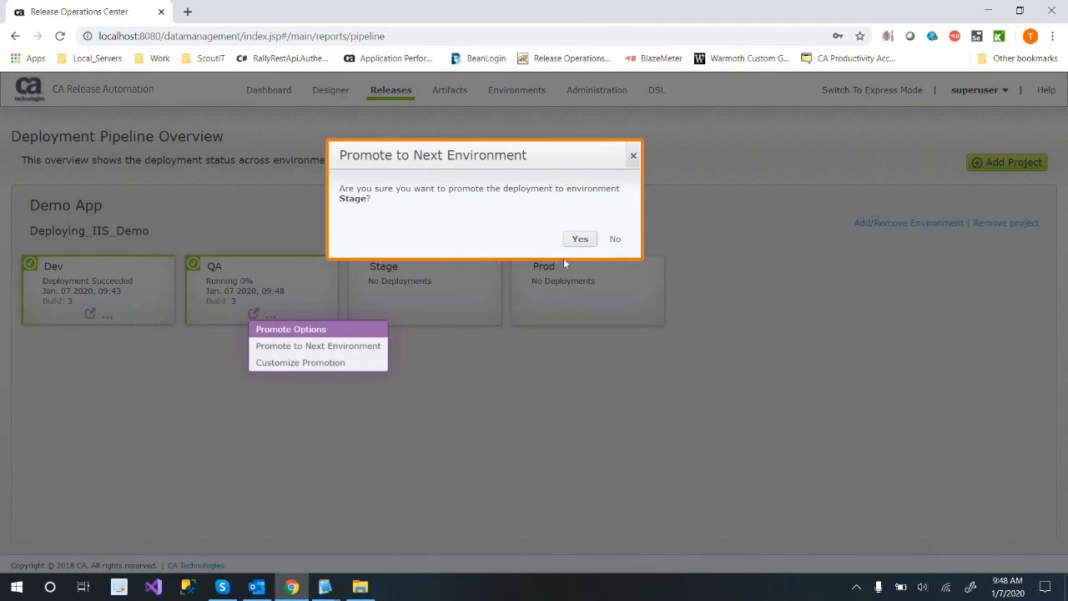
left_click(580, 239)
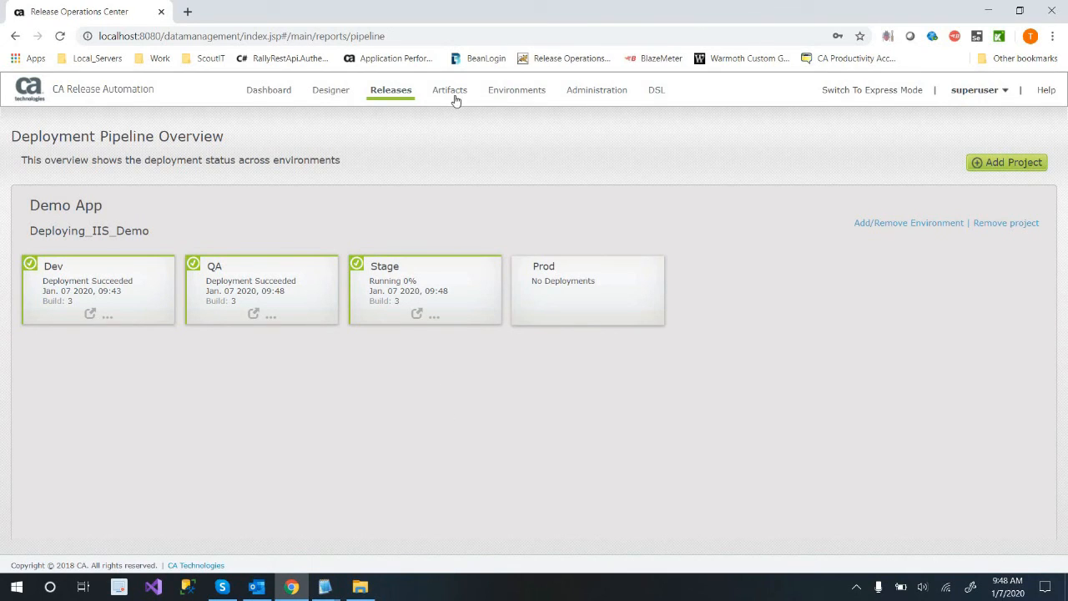
Open the approval settings for Demo App's Dev environment and enable Manual Approval and Approval Step in a new approval gate.
mouse_move(509, 93)
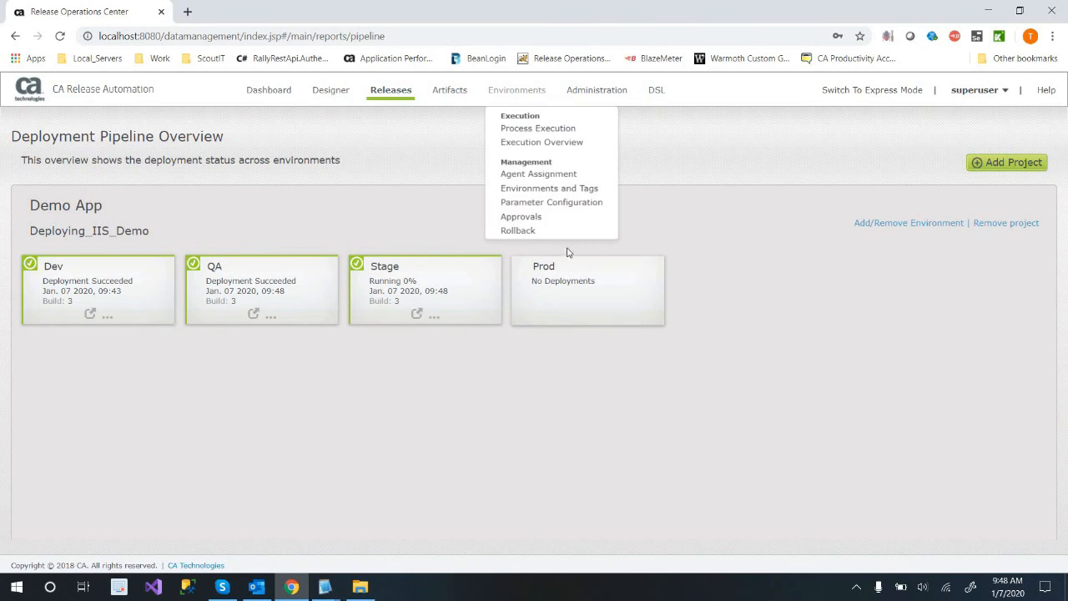
left_click(532, 218)
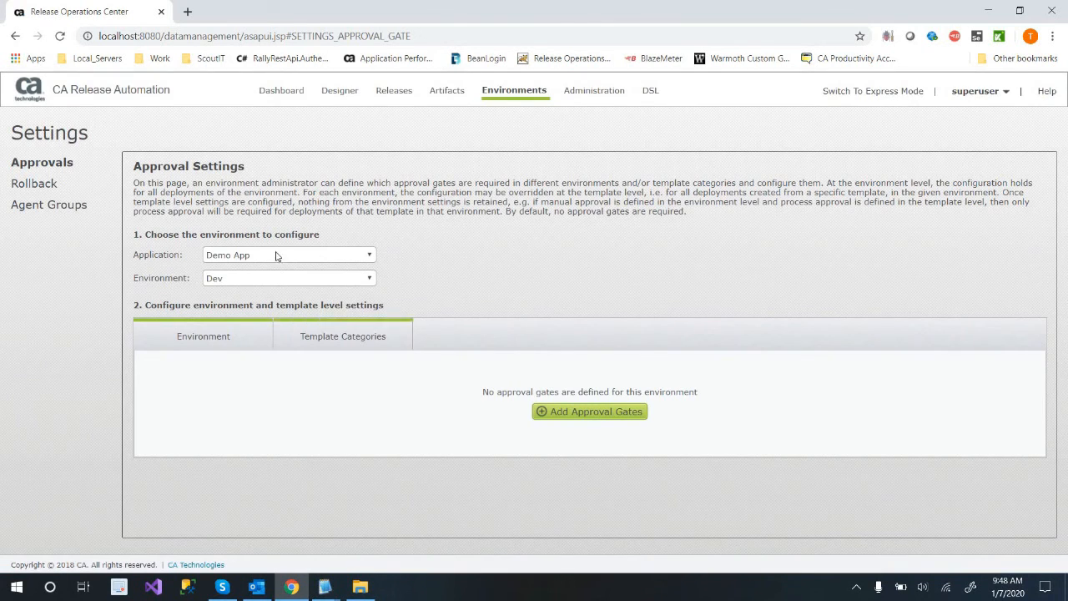
left_click(626, 417)
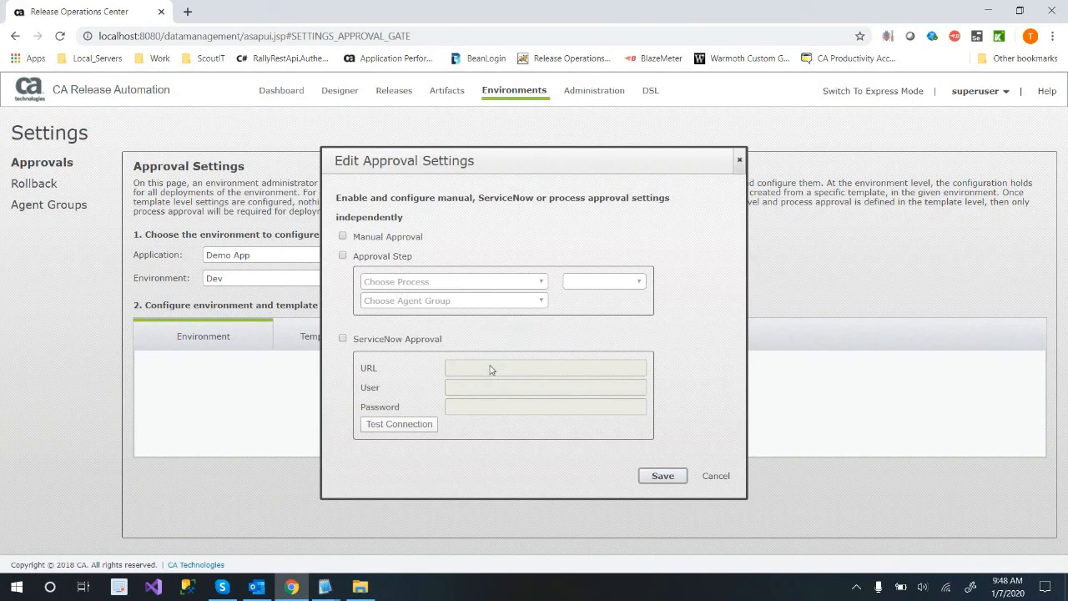
left_click(383, 256)
left_click(540, 286)
left_click(530, 281)
left_click(484, 282)
left_click_drag(402, 237, 396, 237)
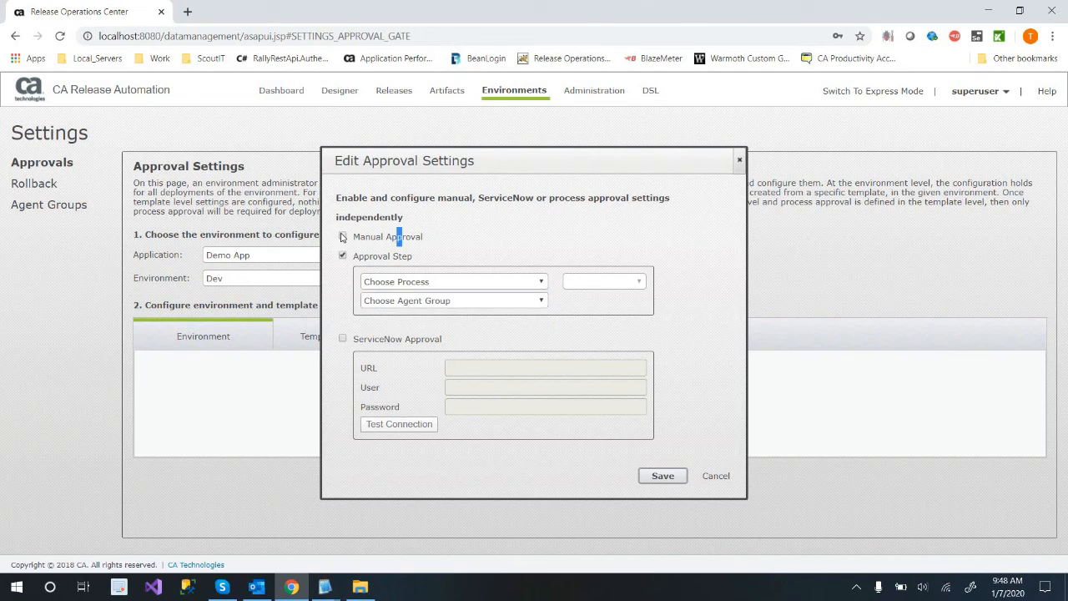
Try Deploy as the approval step's process, but save Dev's approval gate with only Manual Approval enabled.
left_click(506, 285)
left_click(484, 325)
left_click(515, 303)
left_click(564, 324)
left_click(632, 452)
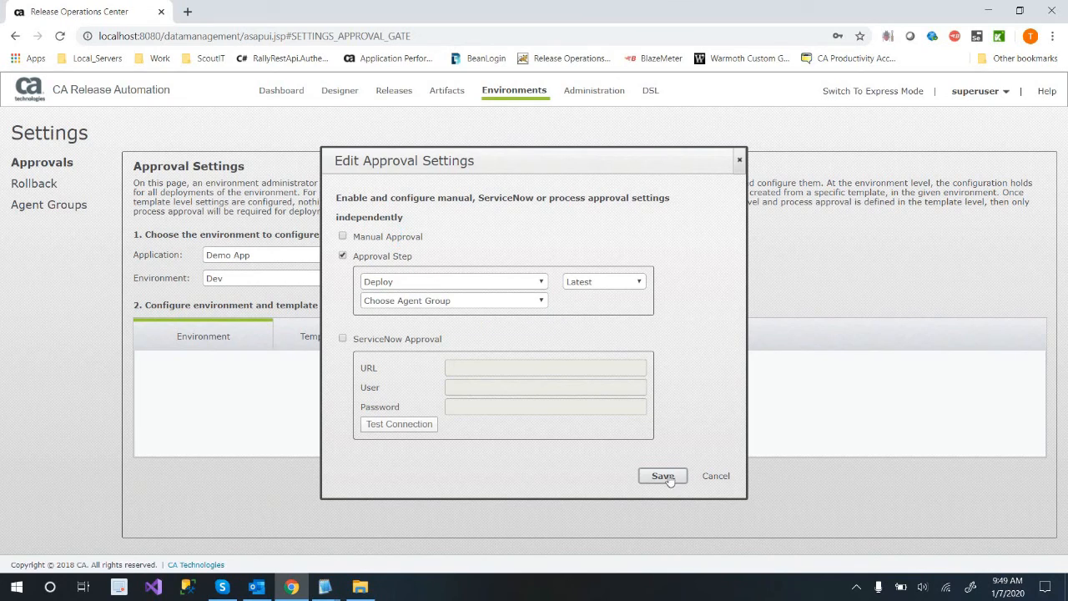
left_click(342, 255)
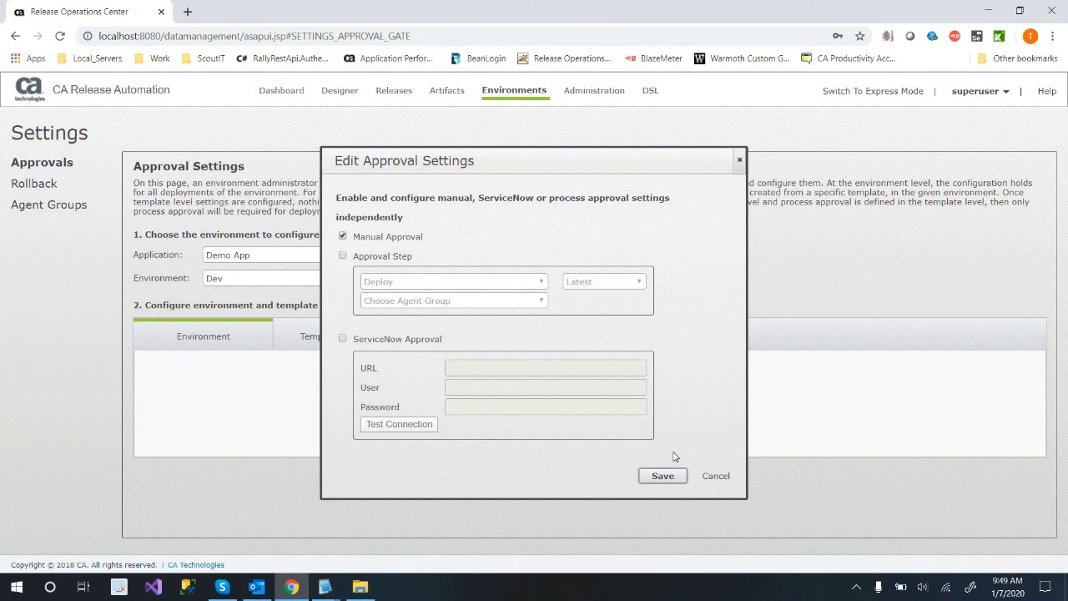
left_click(663, 475)
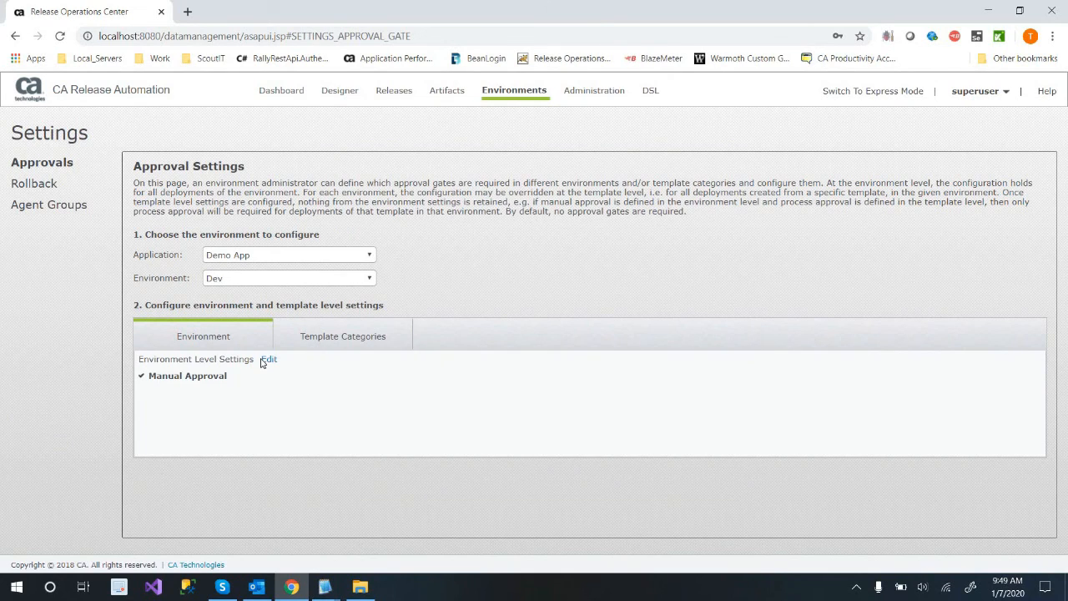
left_click(267, 359)
left_click(342, 256)
left_click(408, 285)
left_click(410, 286)
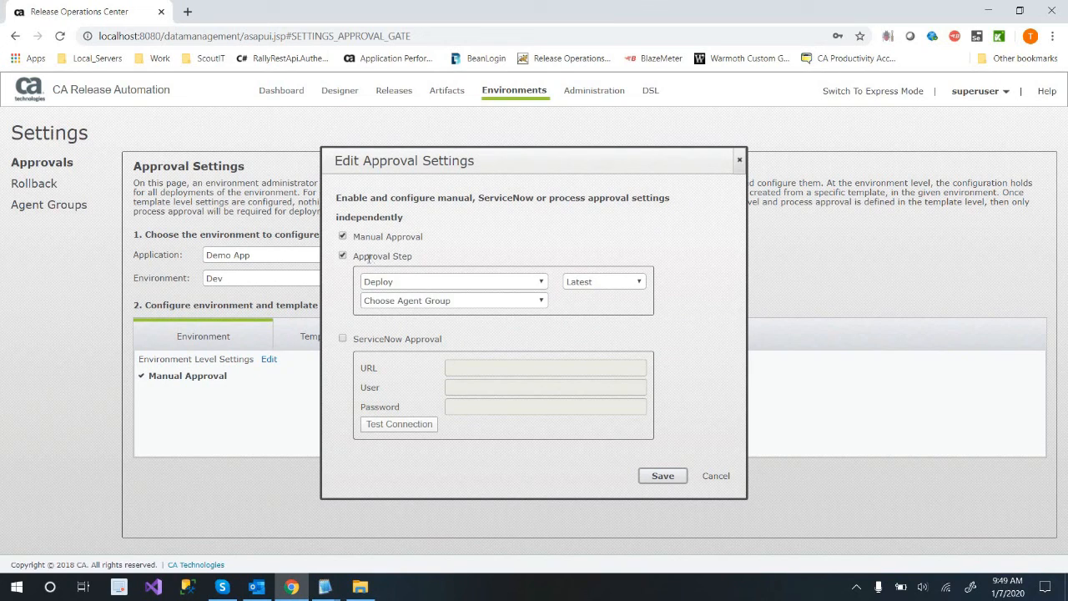
left_click_drag(413, 257, 369, 256)
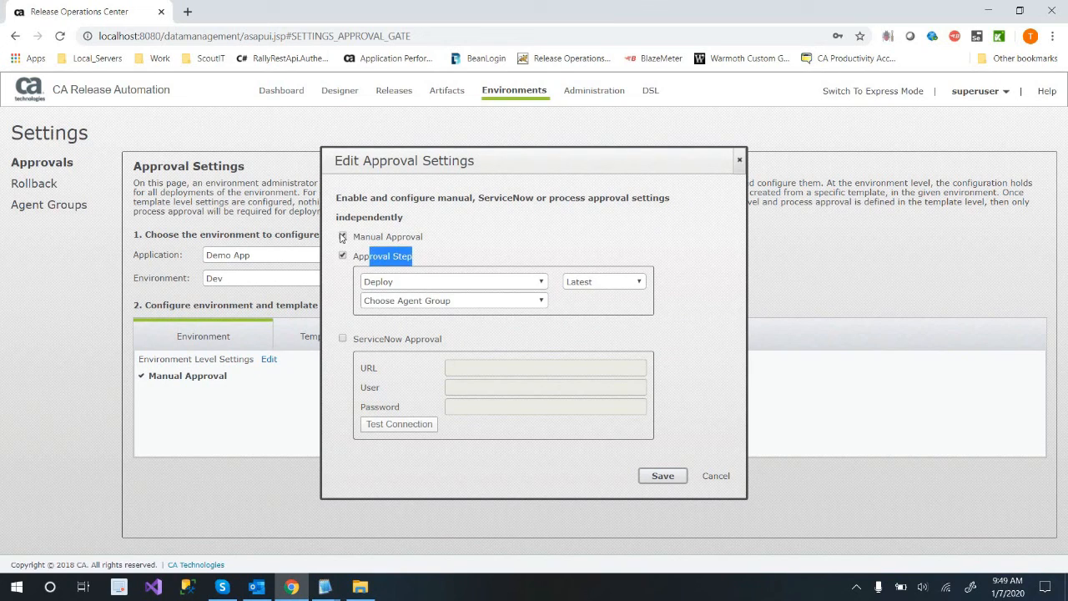
left_click(451, 310)
left_click(454, 315)
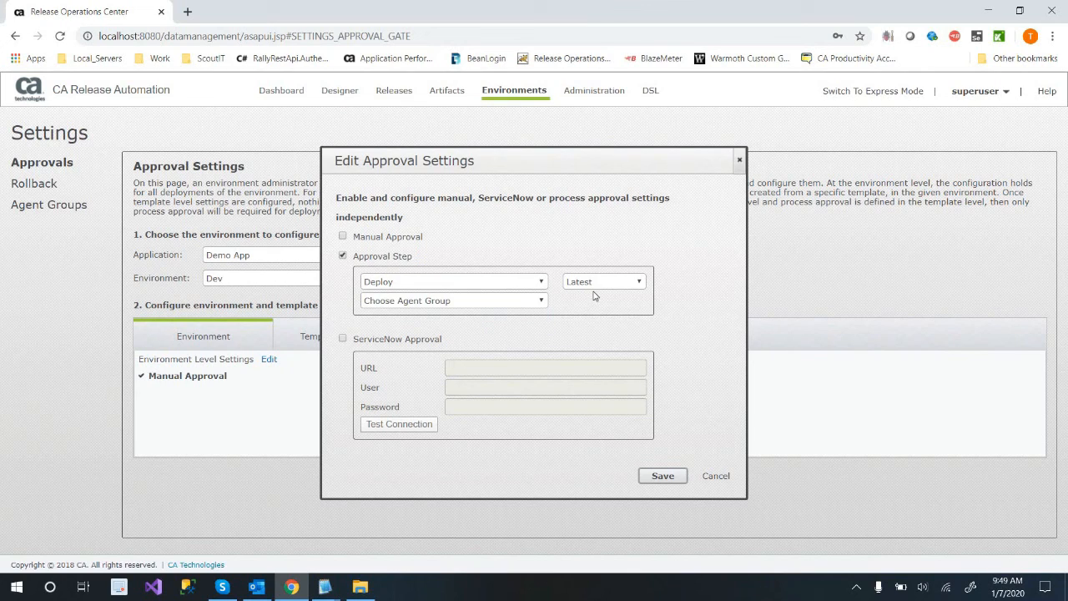
left_click(601, 288)
left_click(488, 494)
left_click(708, 479)
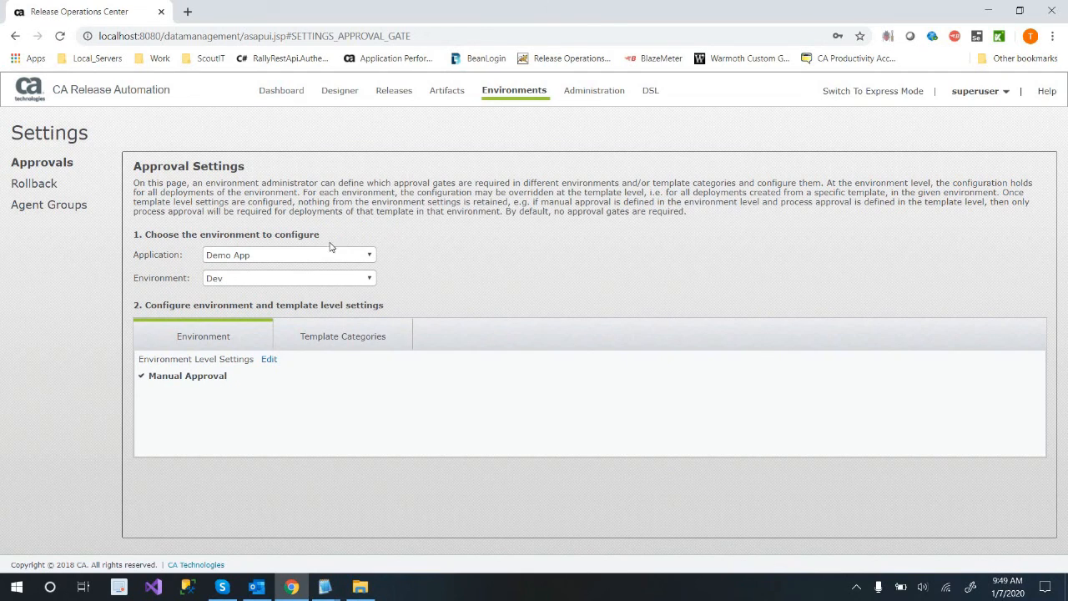
Try to add an approval gate to the Prod environment with an Approval Step using the latest Deploy process.
left_click(239, 278)
left_click(242, 321)
left_click(596, 424)
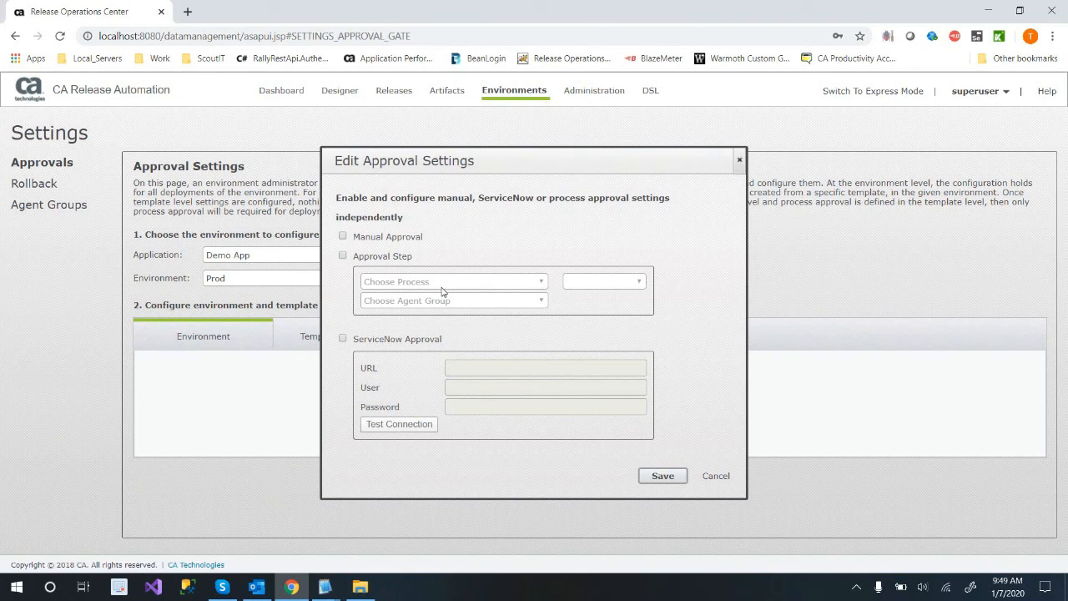
left_click(442, 287)
left_click(434, 323)
left_click(451, 302)
left_click(591, 316)
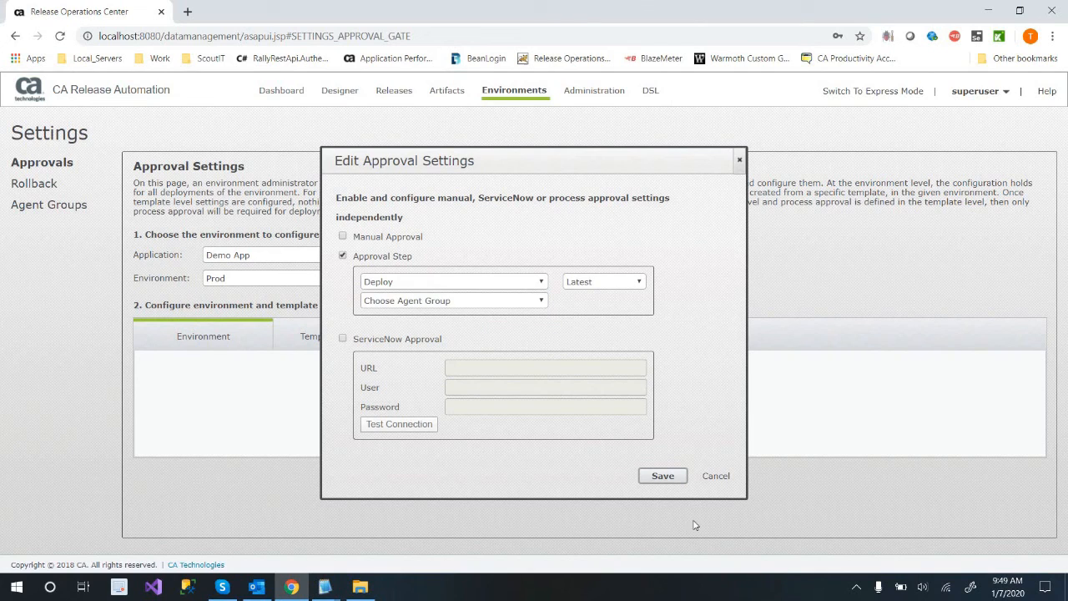
left_click(666, 481)
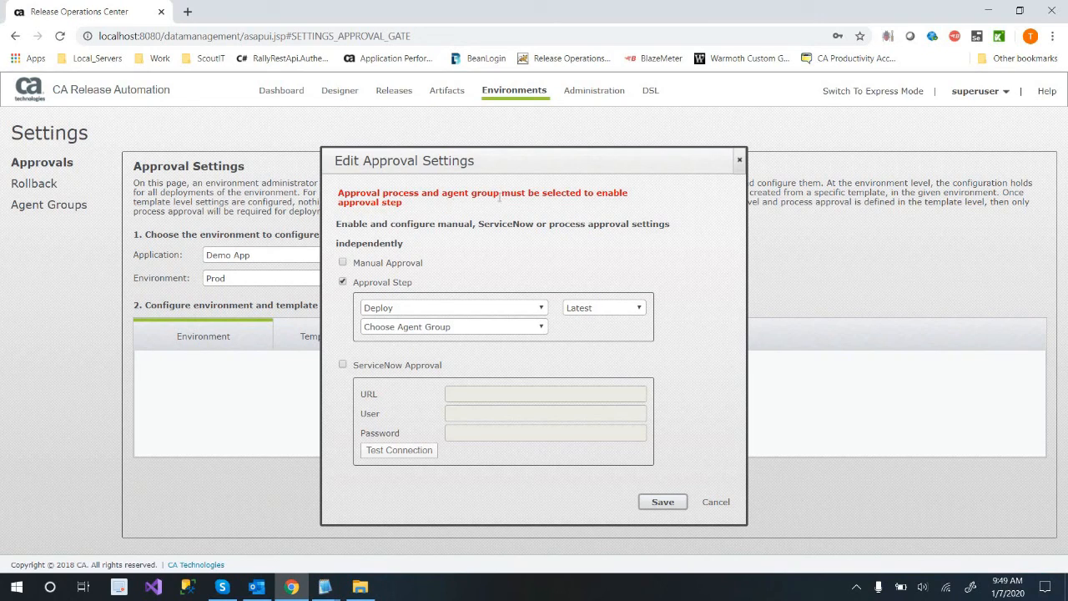
left_click(517, 328)
left_click(522, 314)
left_click(520, 311)
left_click(560, 344)
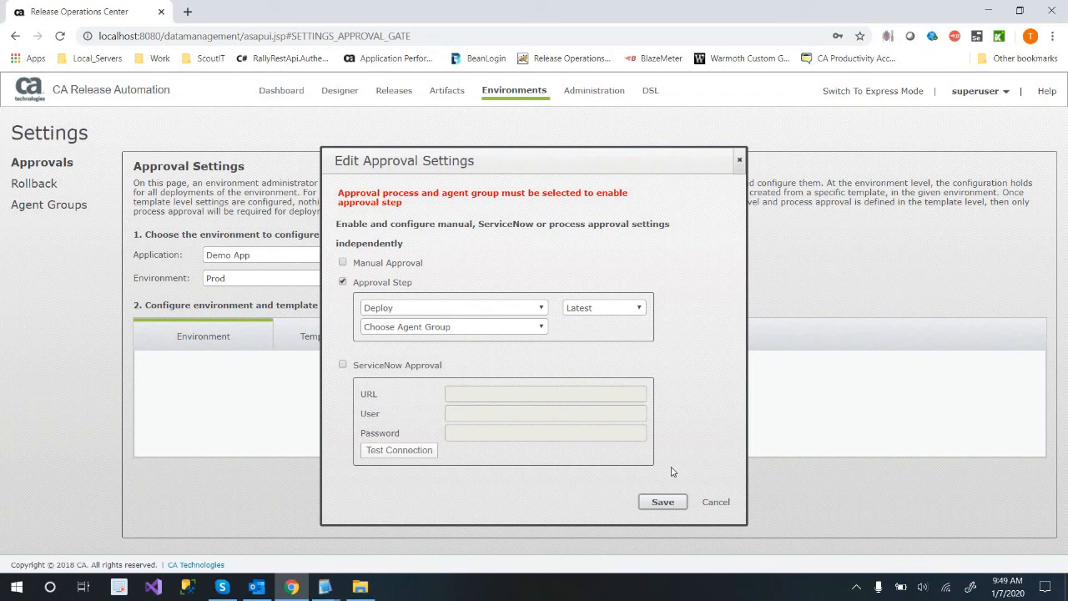
left_click(716, 502)
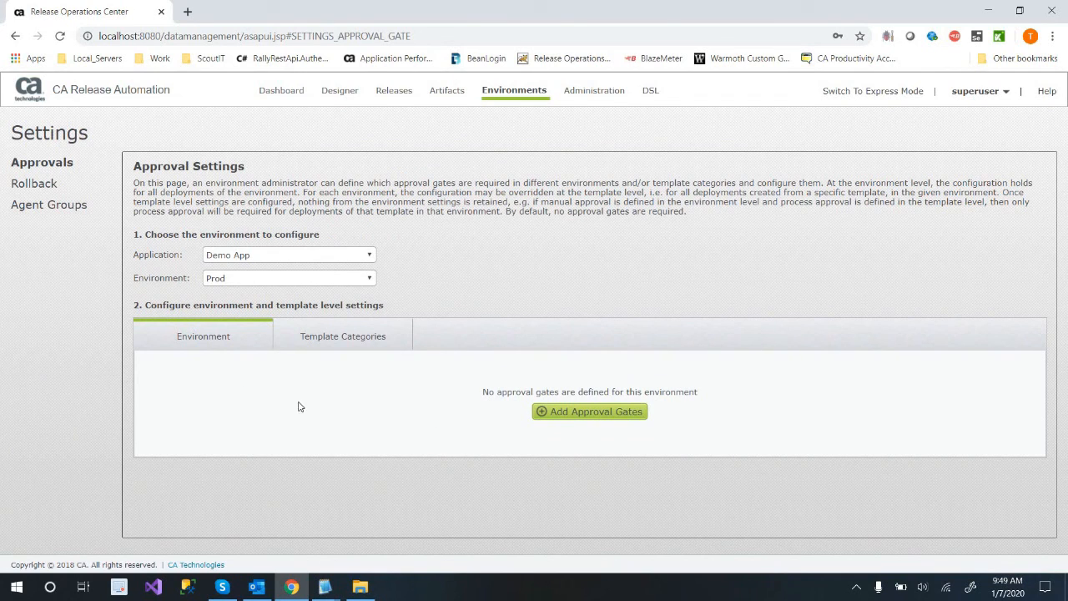
Remove the Manual Approval gate from Demo App's Dev environment.
left_click(275, 256)
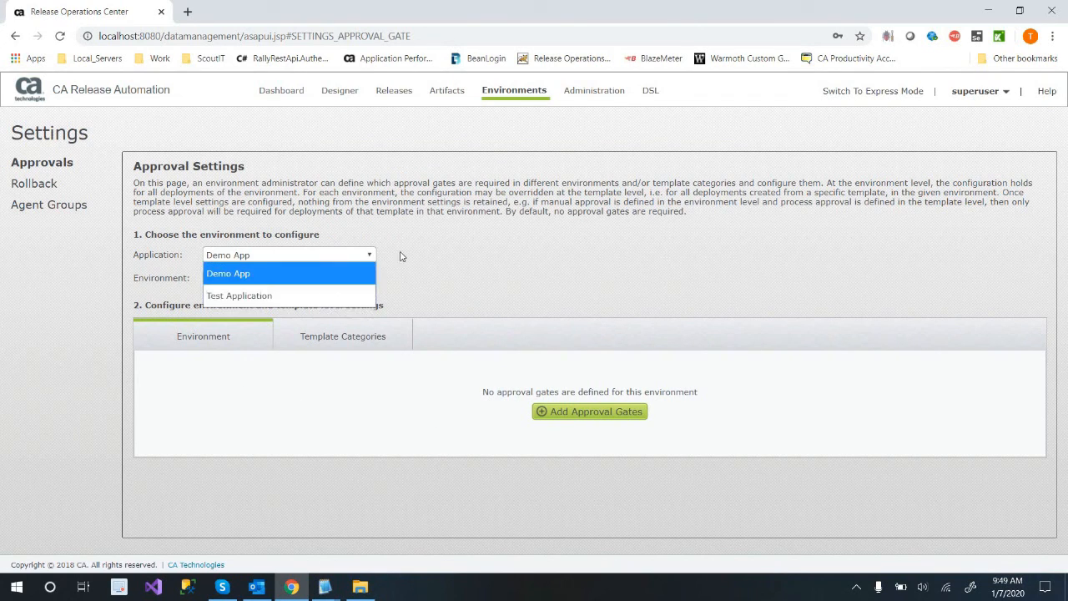
left_click(269, 275)
left_click(268, 280)
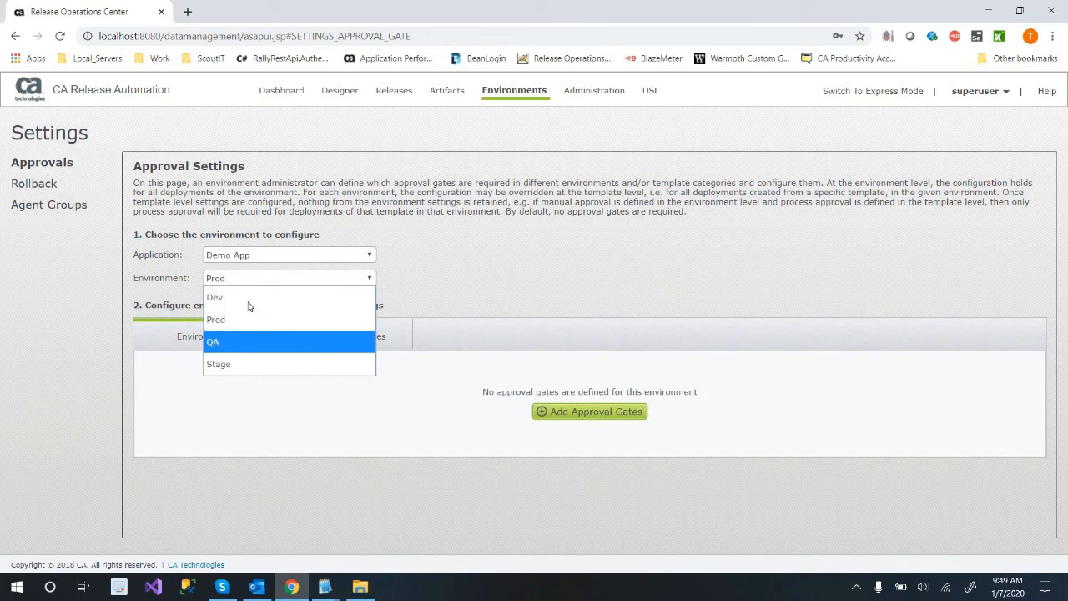
left_click(238, 297)
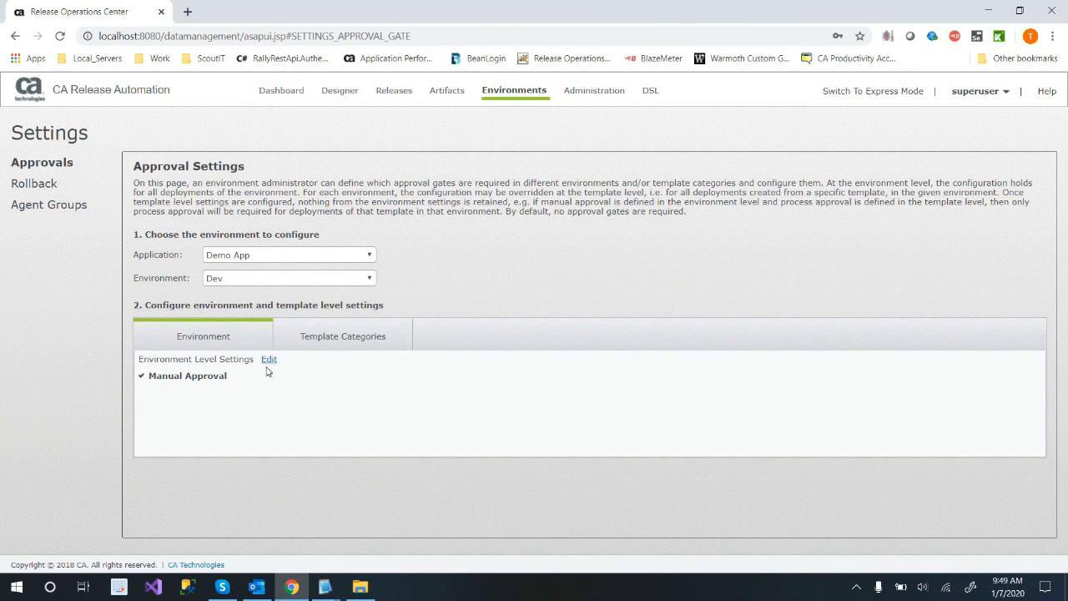
left_click(268, 361)
left_click(664, 477)
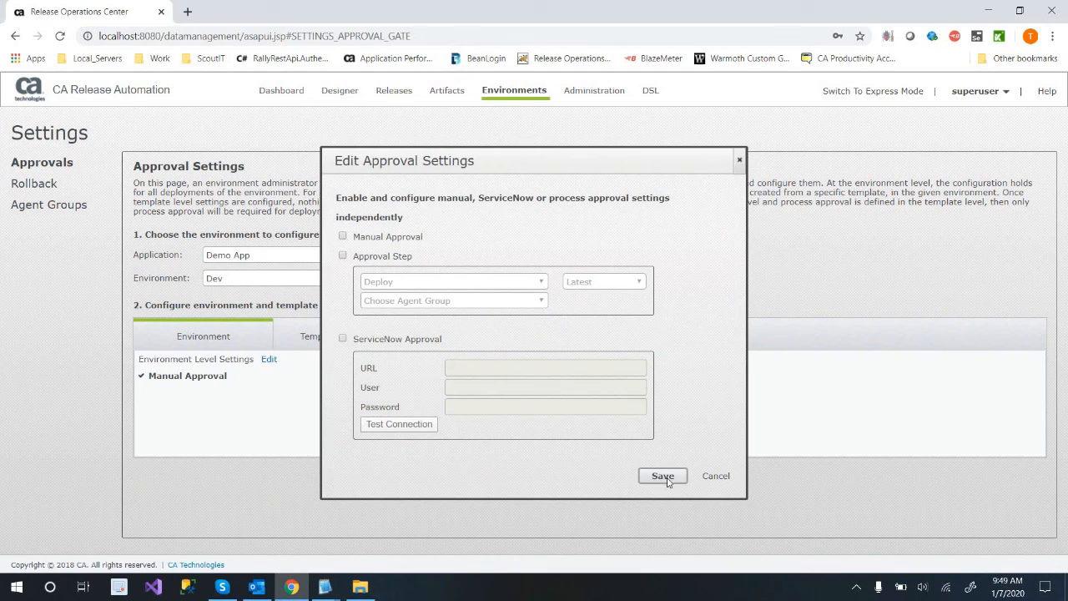
left_click(235, 278)
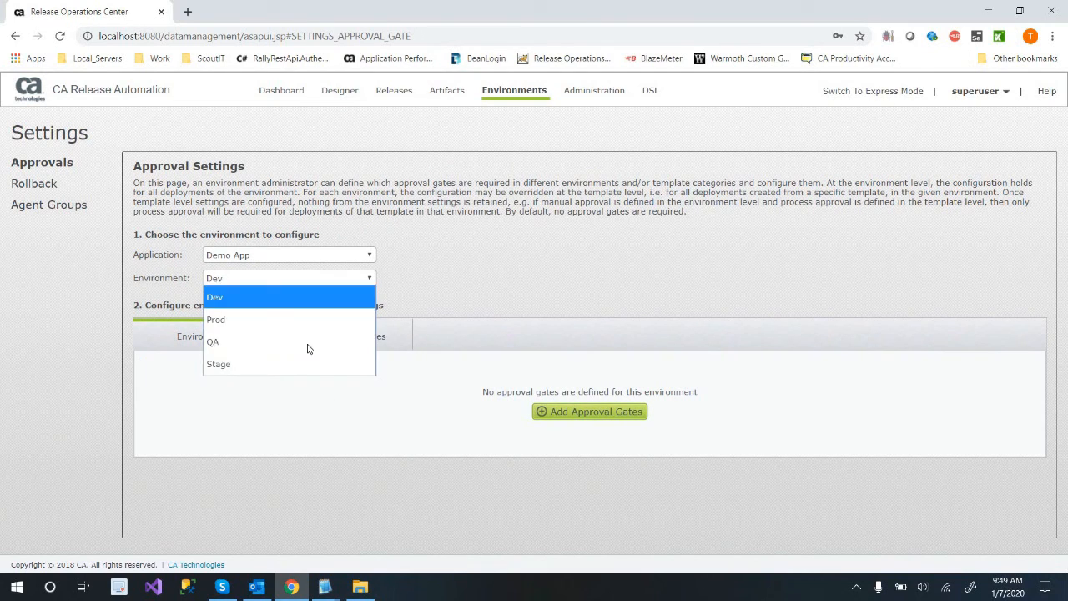
left_click(266, 411)
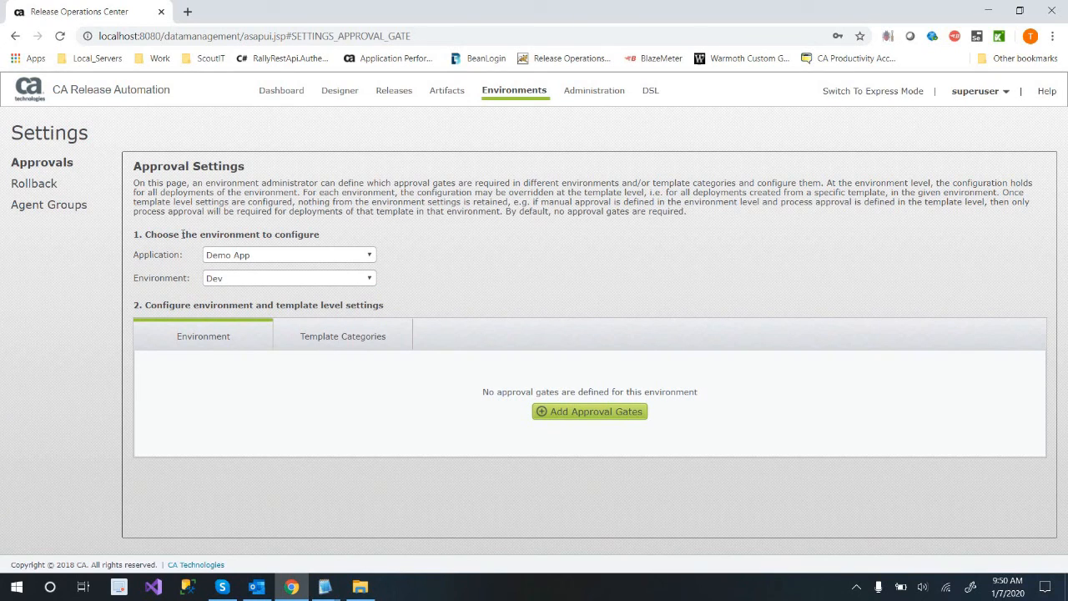
Create an Artifact Retrieval agent group named MyOneandOnly containing agent DESKTOP-2UN961J.
left_click(58, 207)
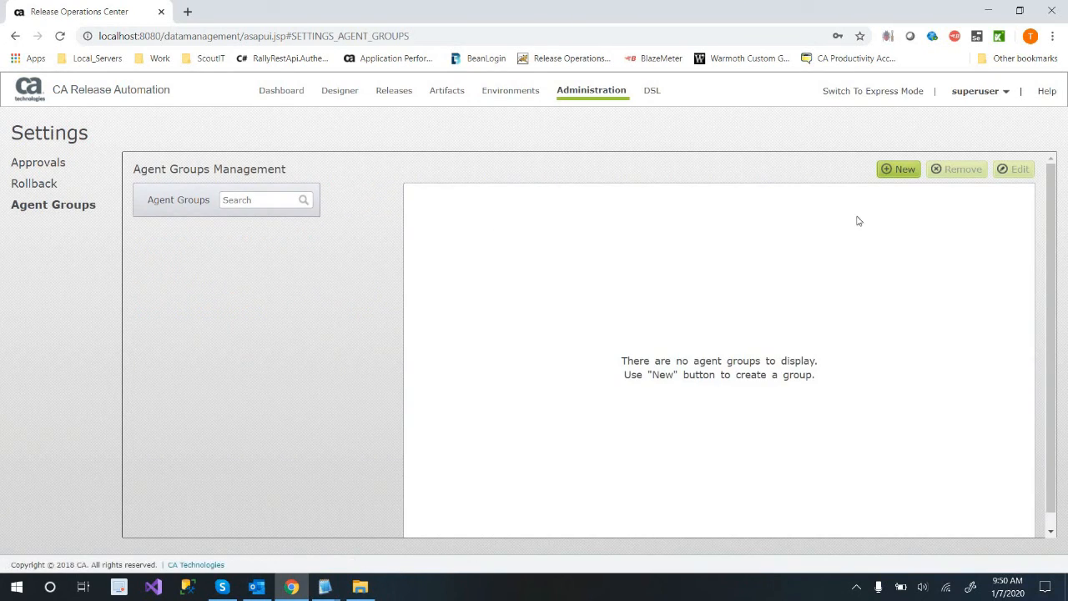
left_click(891, 177)
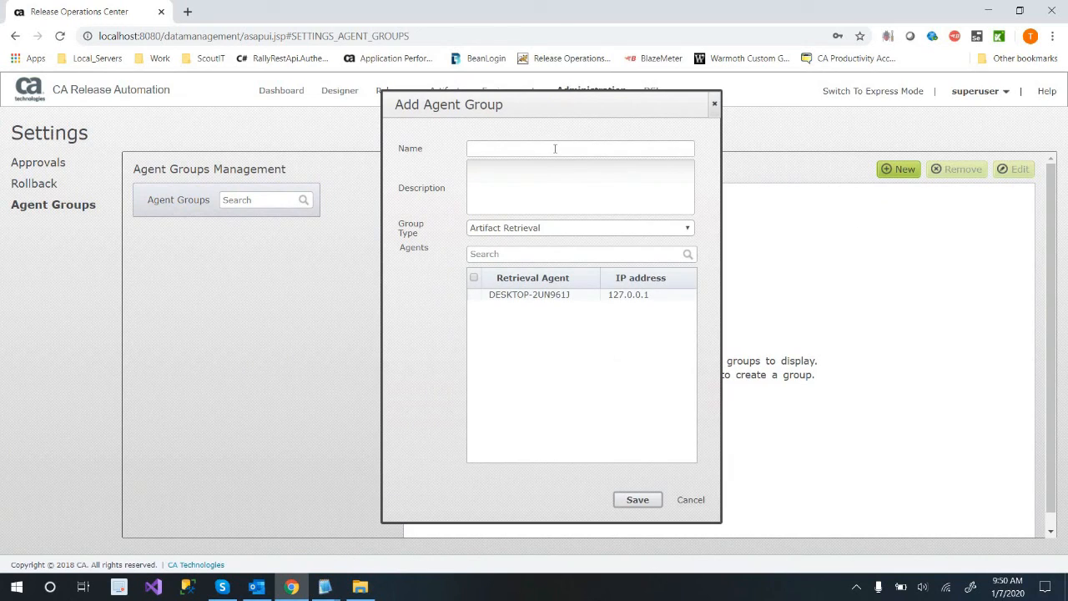
left_click(556, 148)
type("MyOneandOnly")
left_click(475, 295)
left_click(636, 499)
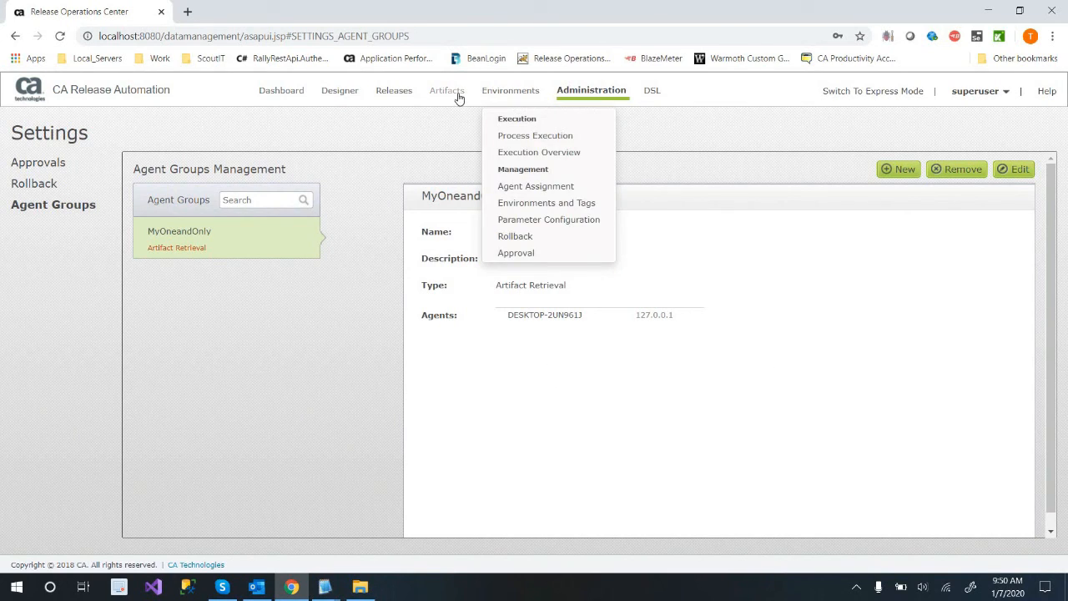
Create and immediately run a deployment named PublishToProd from the DeployingToIIS plan in the Prod environment.
mouse_move(419, 144)
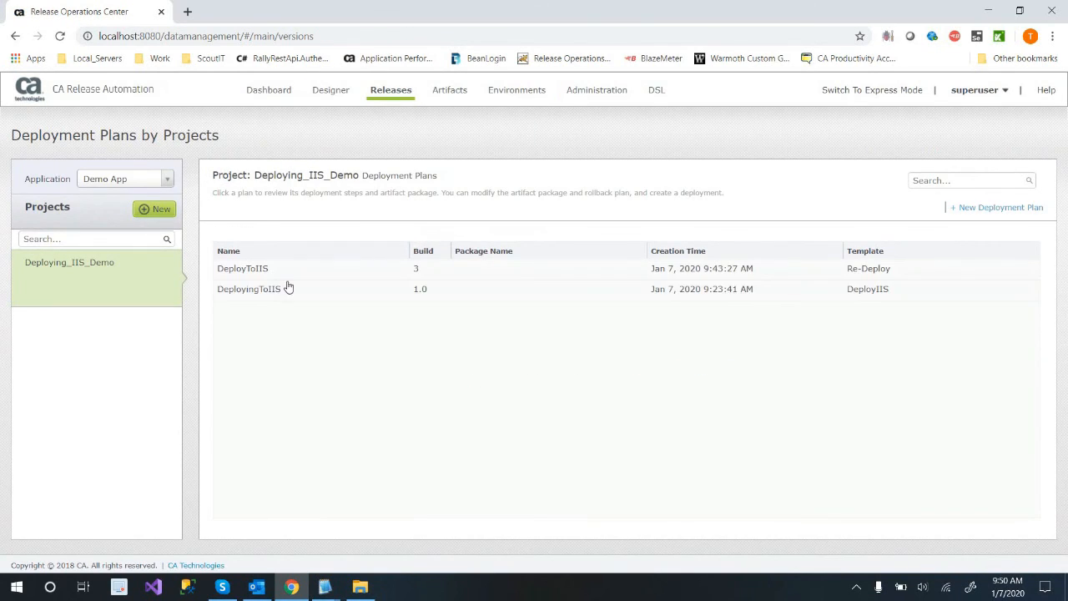
left_click(283, 293)
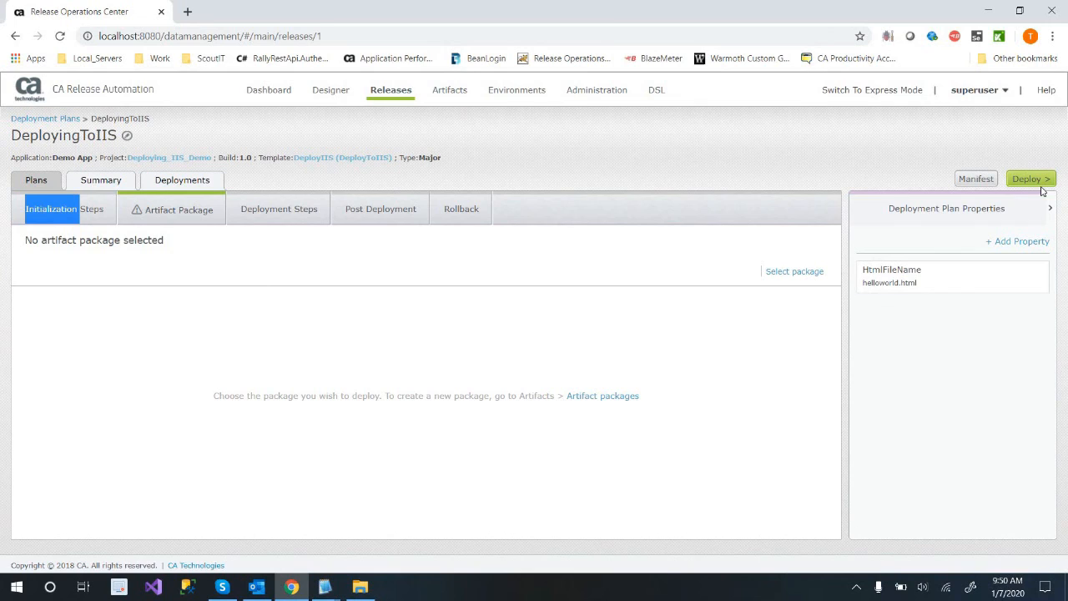
left_click(1029, 181)
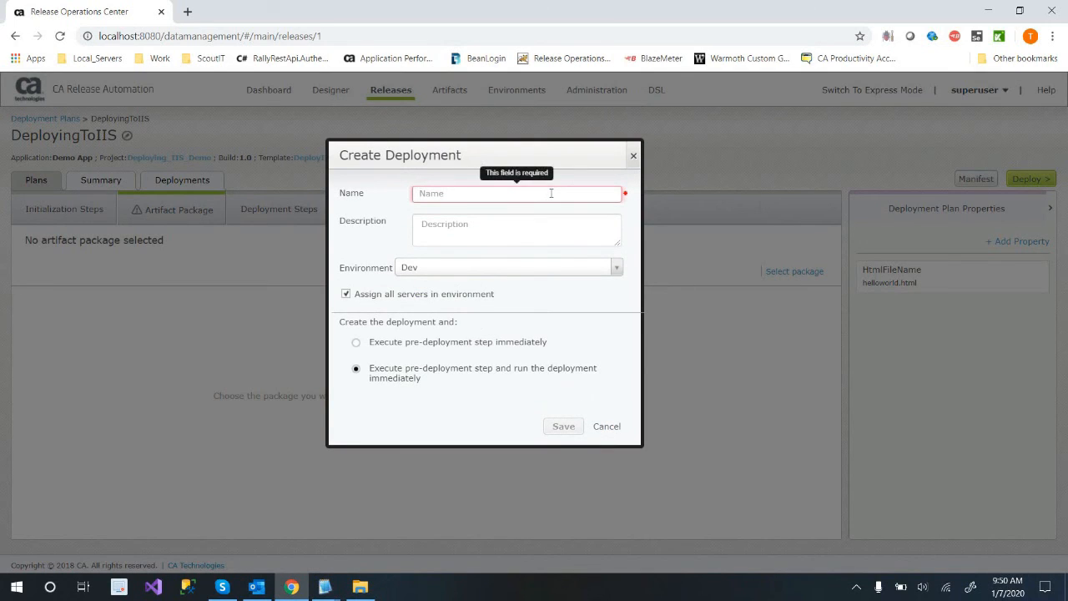
type("PublishToProd")
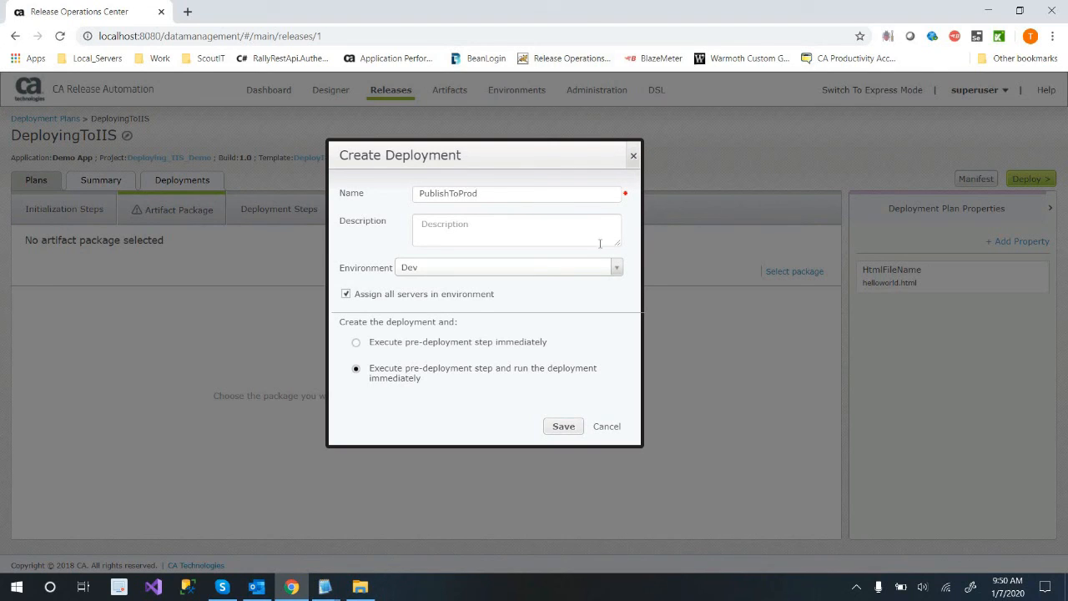
left_click(507, 268)
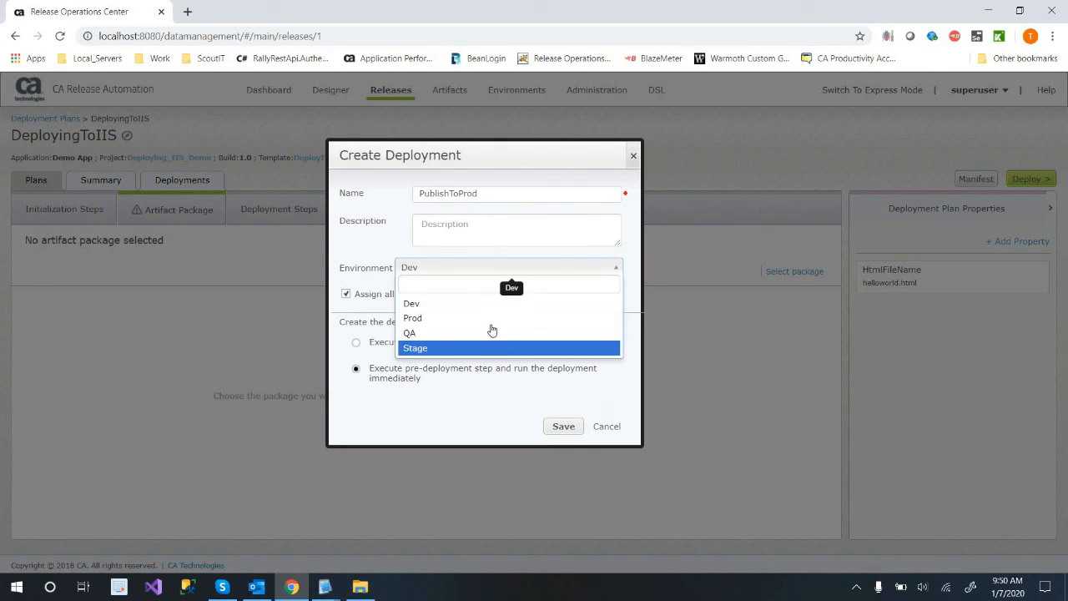
left_click(492, 320)
left_click(565, 425)
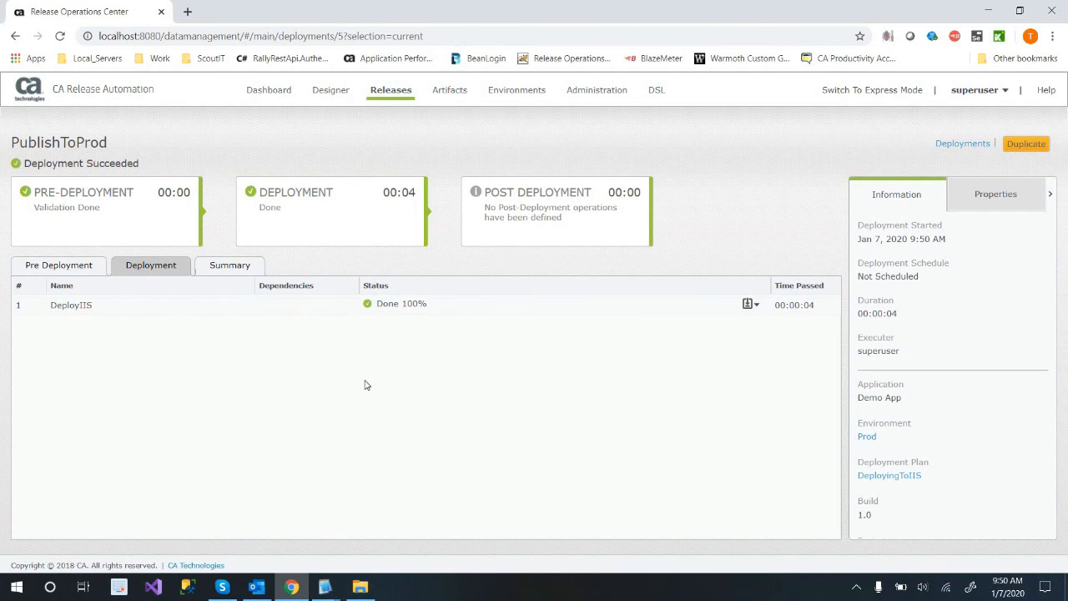
Switch to File Explorer and delete the Environment for Default Architecture folder from C:\temp.
left_click(367, 589)
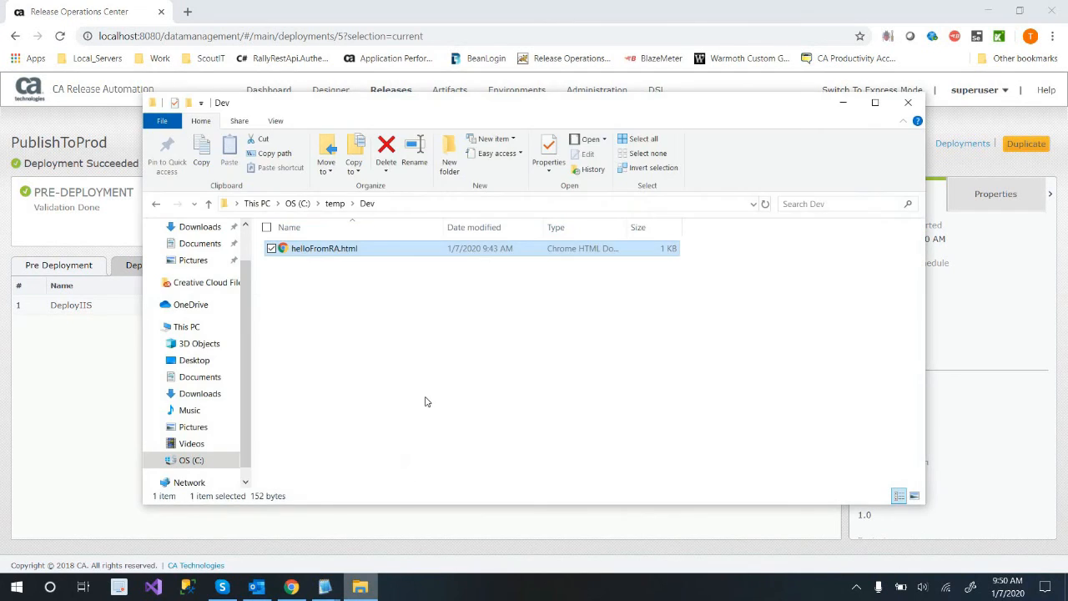
left_click(332, 203)
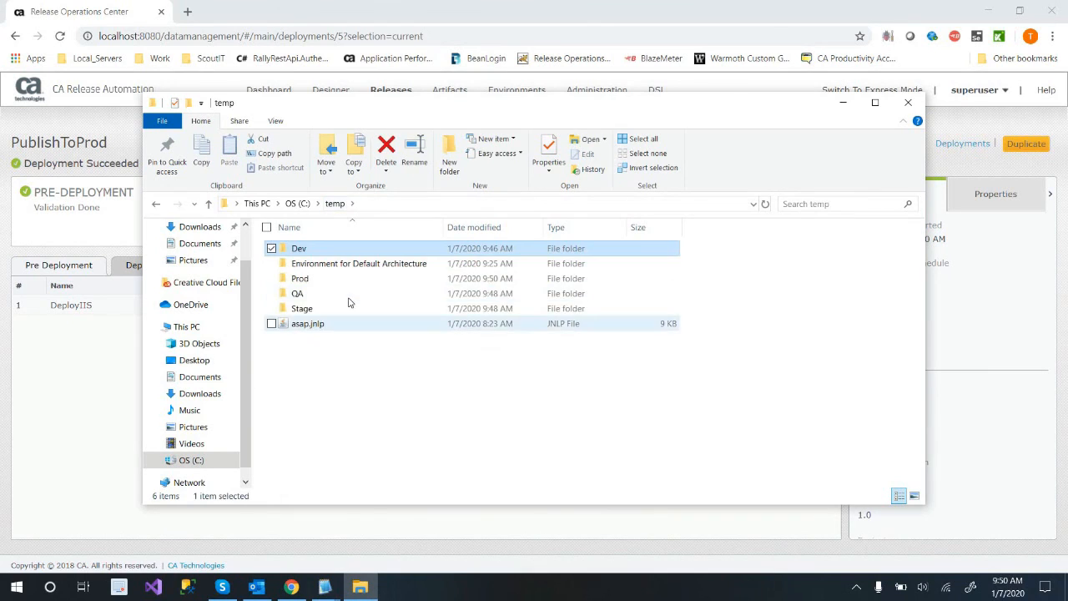
left_click(349, 297)
left_click(341, 311)
left_click(344, 278)
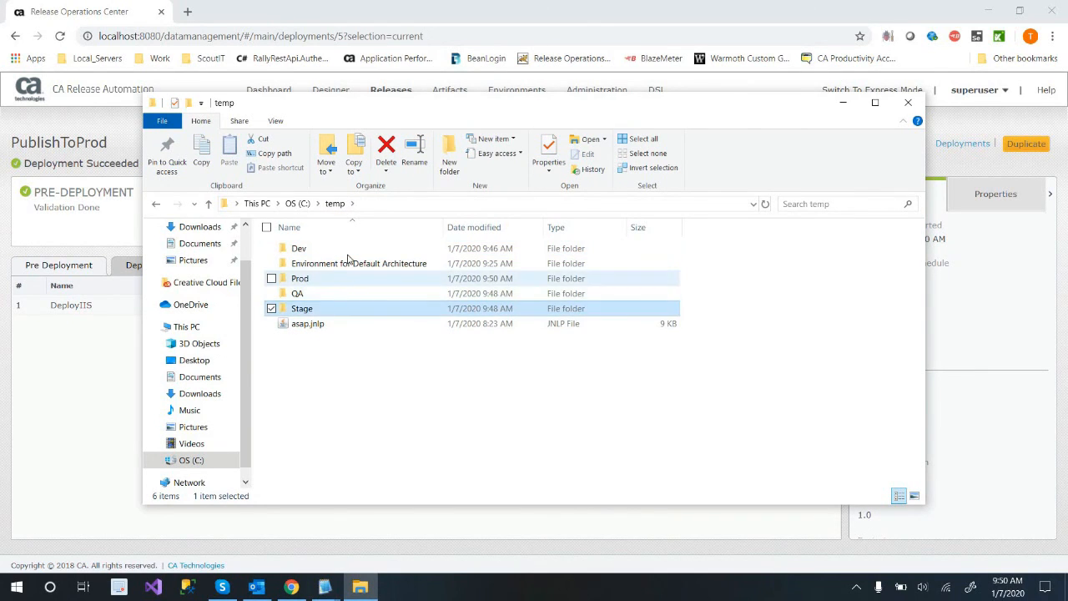
left_click(355, 264)
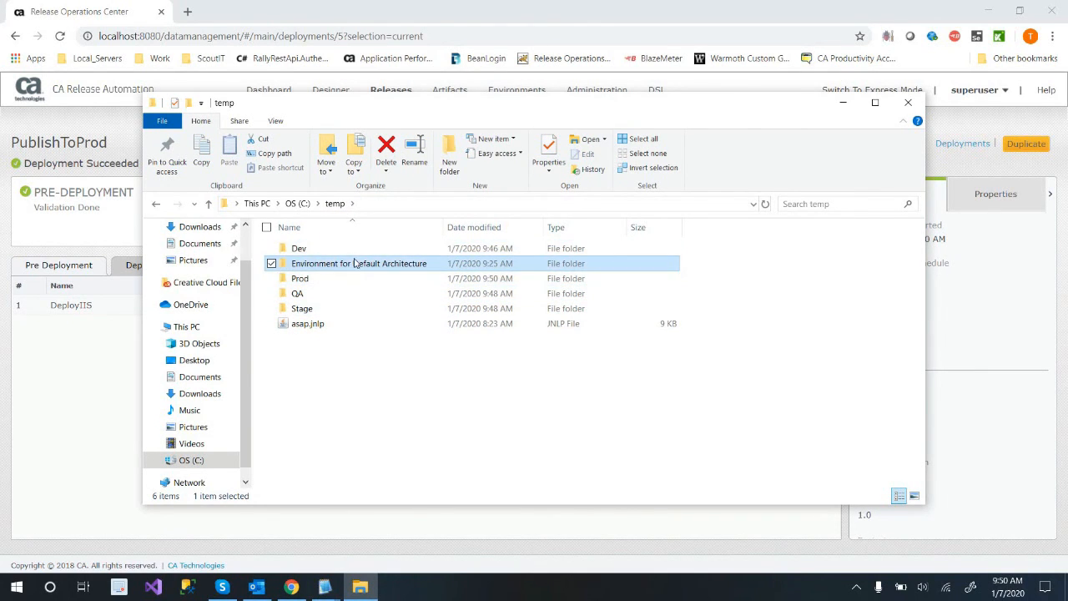
left_click(387, 145)
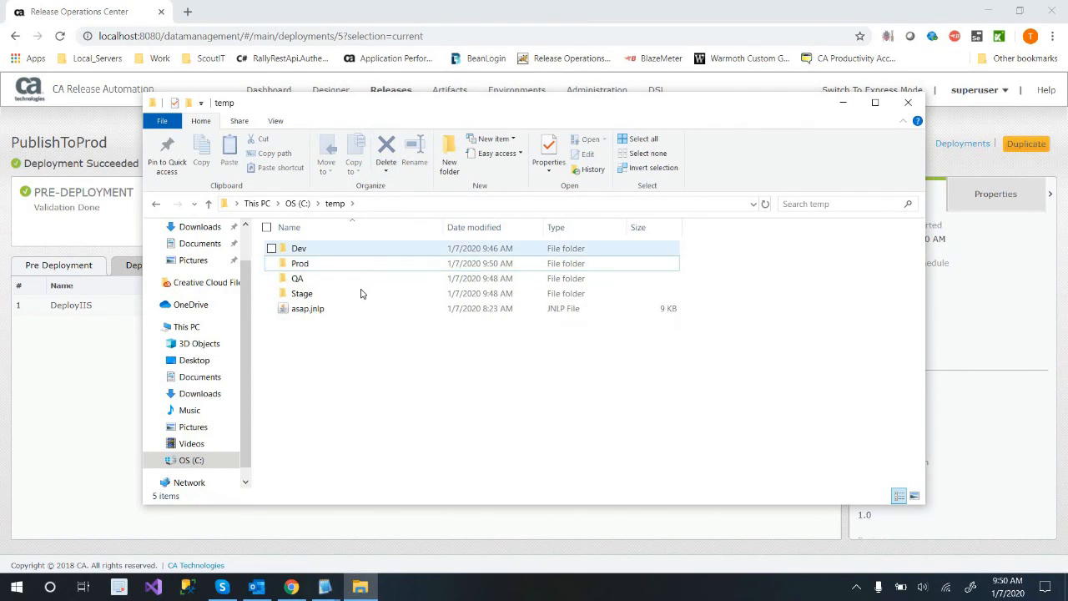
Rename helloFromRA.txt in the QA folder to helloFromRA.html.
double_click(360, 279)
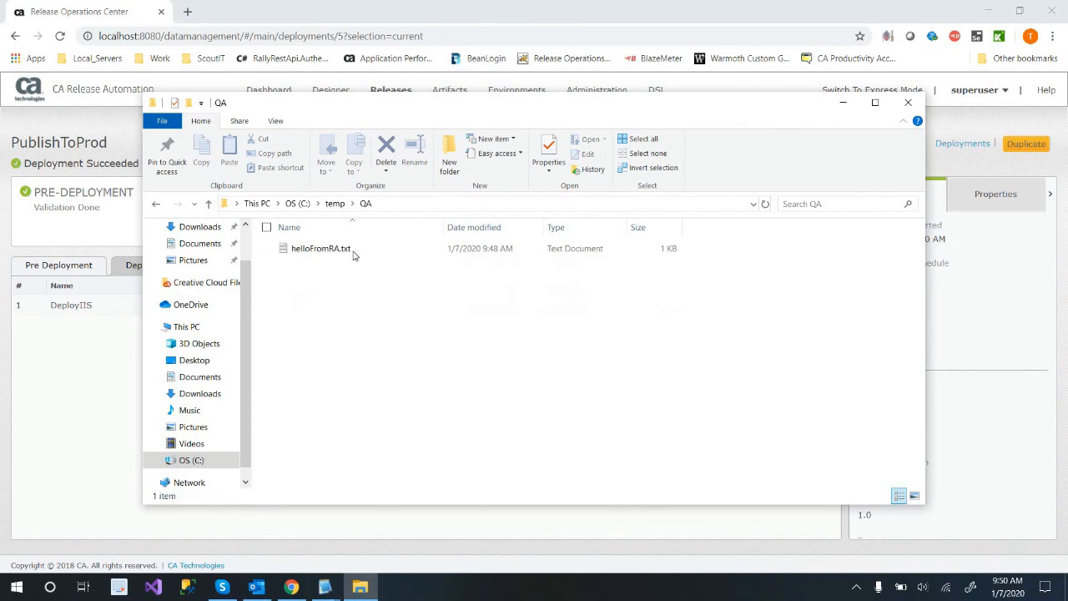
left_click(353, 251)
right_click(353, 249)
left_click(325, 544)
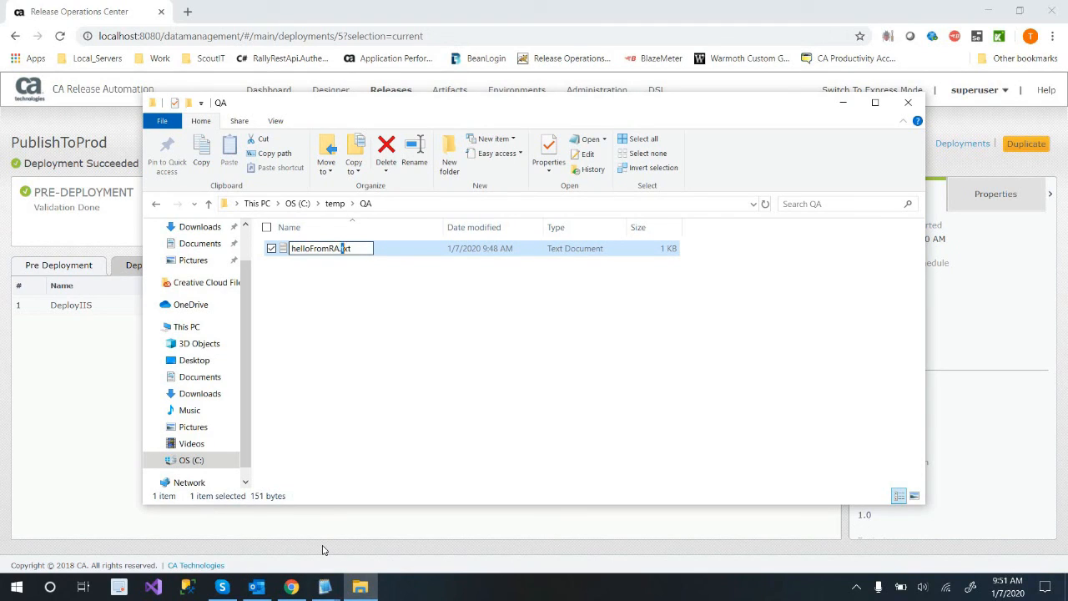
type("Q")
key("BackSpace")
type("html")
key("Return")
key("Return")
key("Return")
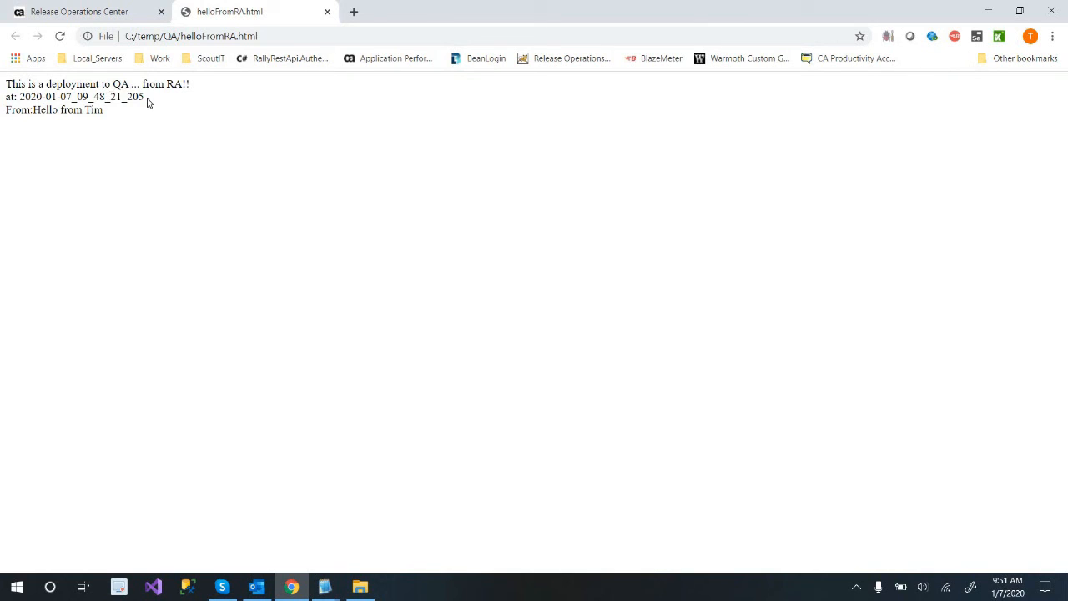
Open the QA folder's helloFromRA.html in the browser and examine its deployment message, timestamp and sender line.
left_click_drag(143, 96, 117, 125)
left_click(118, 126)
left_click_drag(149, 107, 192, 85)
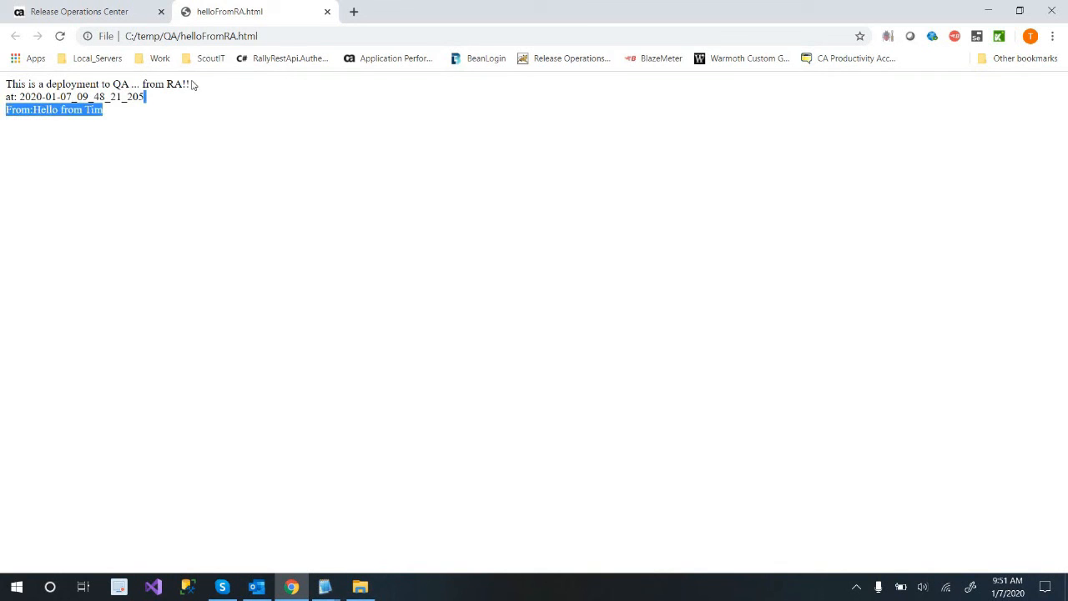
left_click(988, 10)
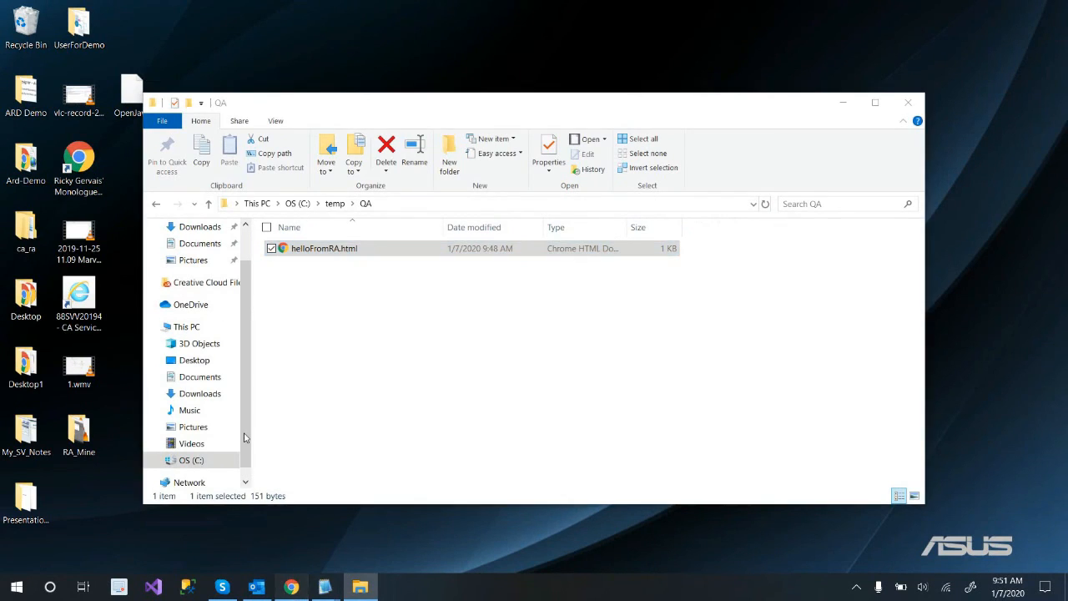
Return to the Release Operations Center and examine the server types and architectures in Demo App's application model.
left_click(291, 586)
left_click(90, 7)
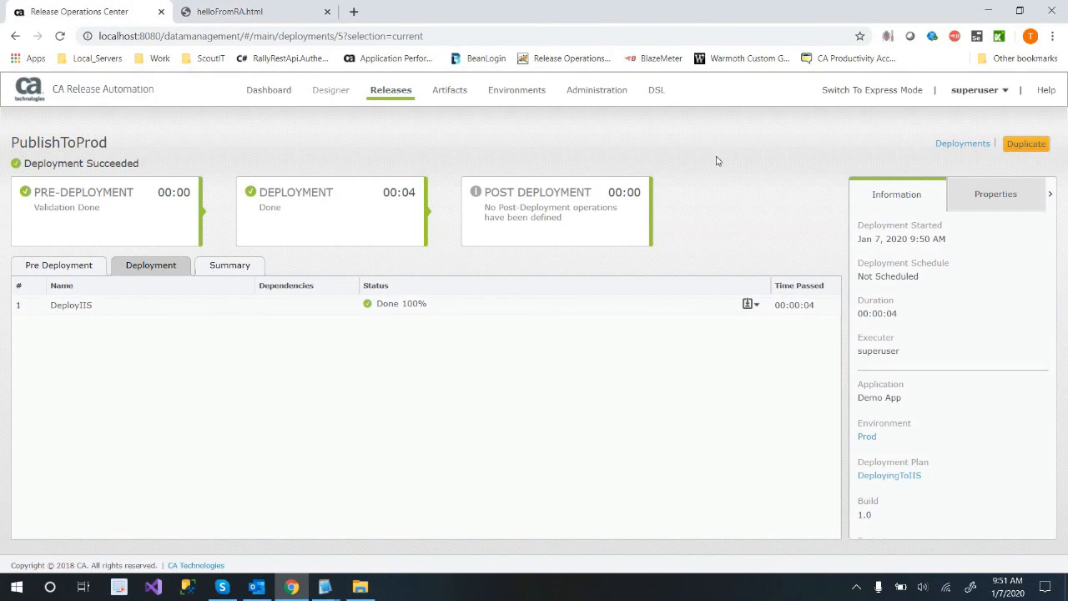
mouse_move(331, 89)
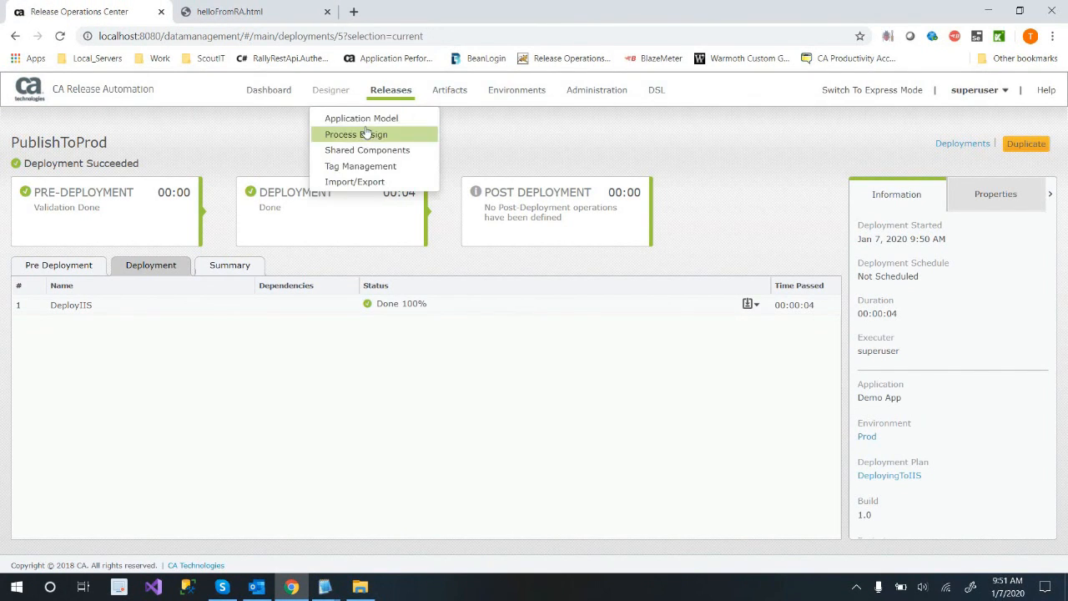
left_click(361, 118)
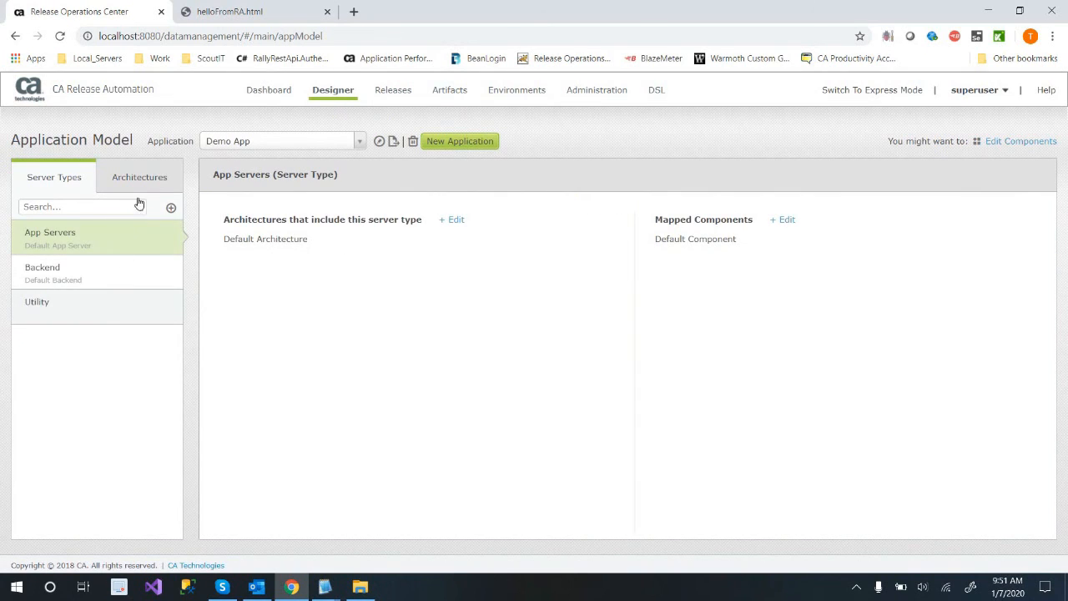
left_click(144, 179)
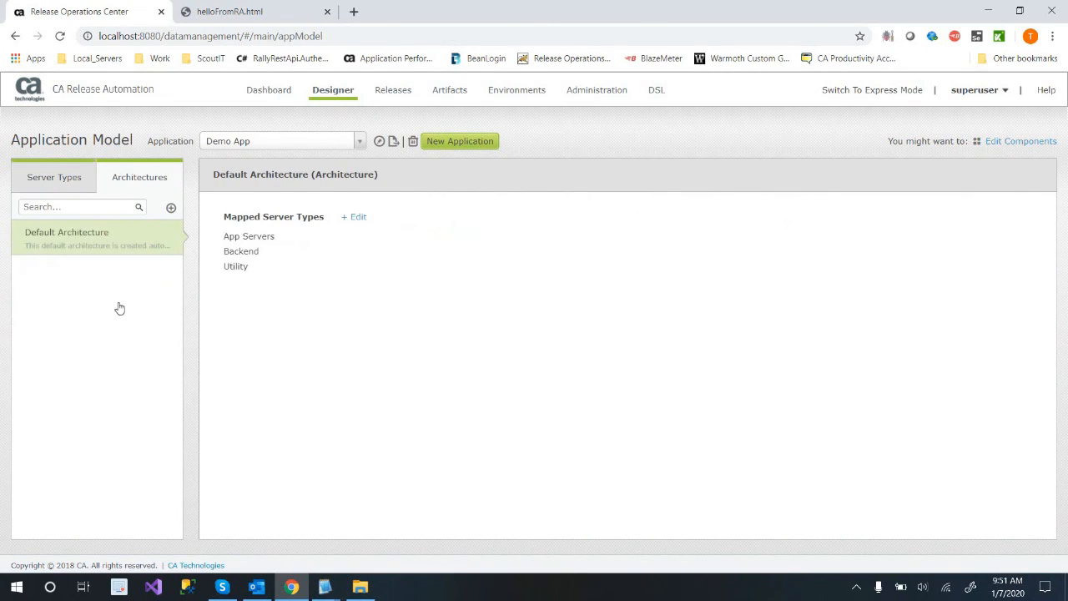
Examine Demo App's environments and the process tags assigned to them.
mouse_move(539, 97)
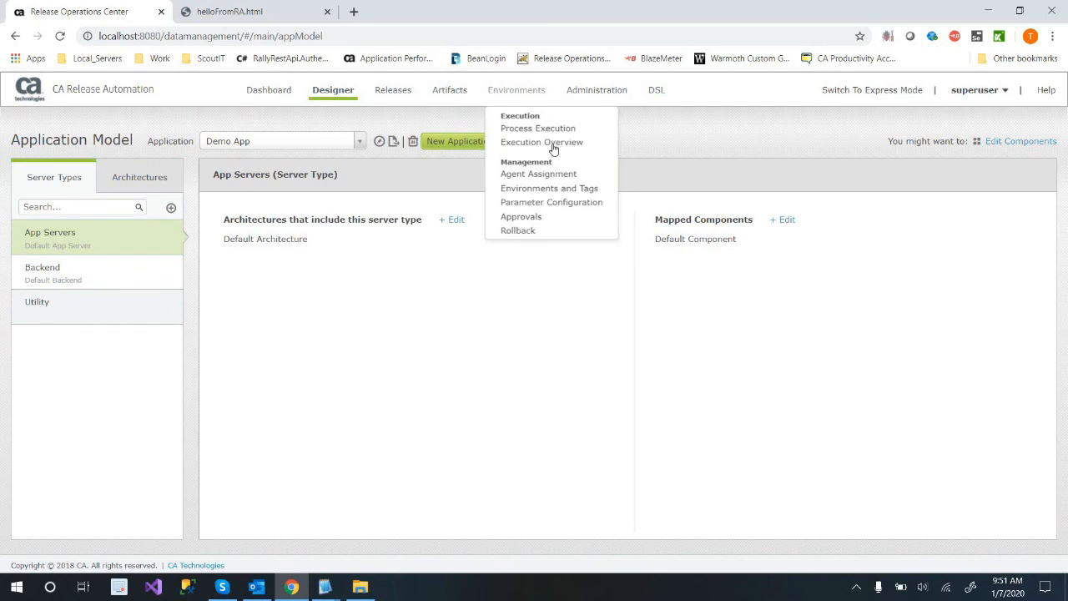
left_click(550, 188)
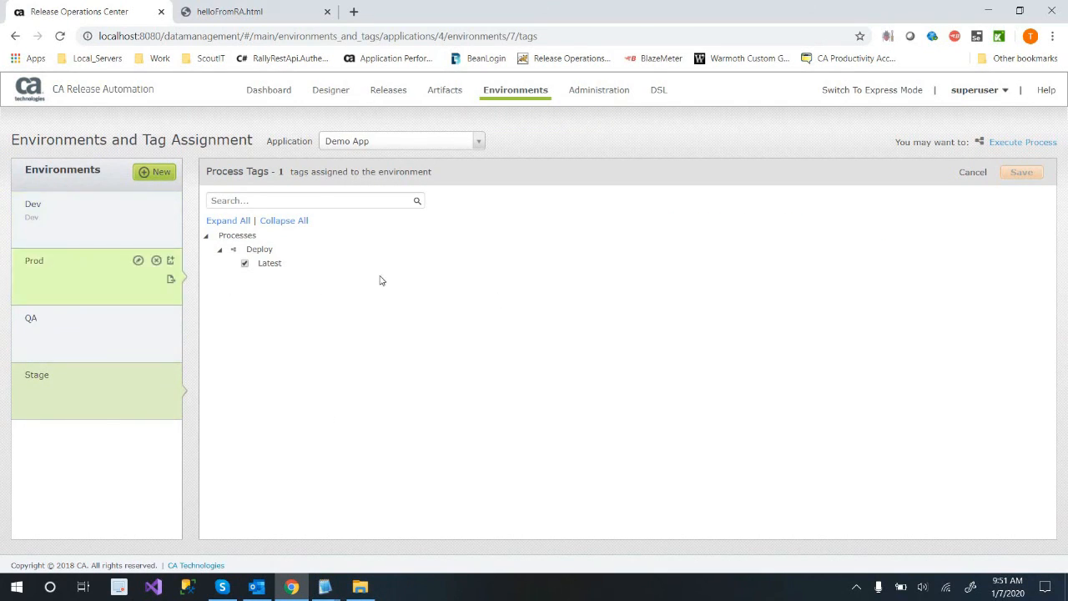
left_click(514, 93)
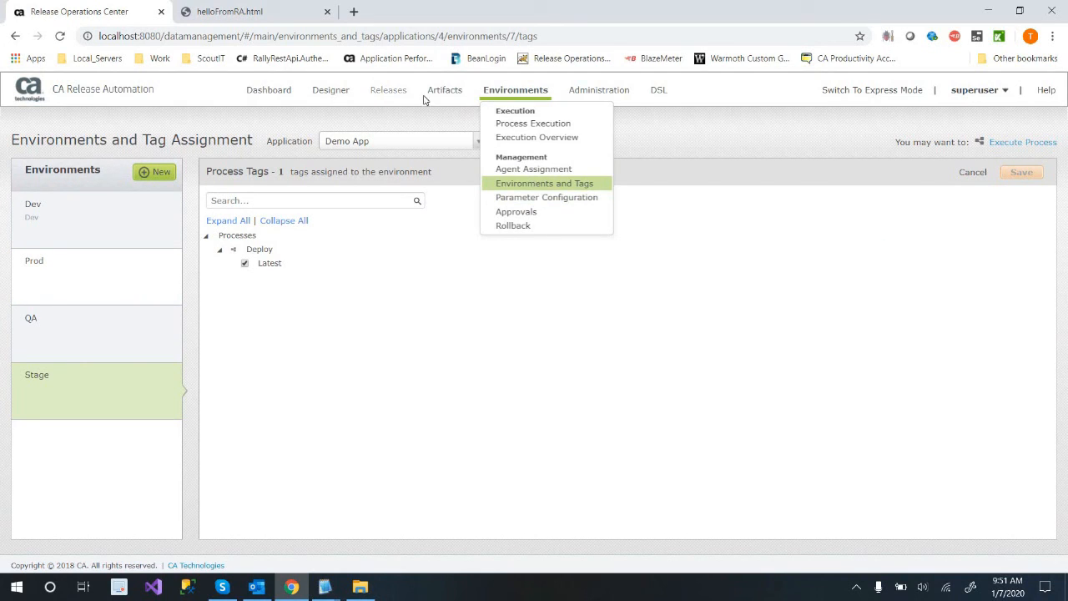
Revisit Demo App's application model to compare its architectures with its server types.
left_click(355, 117)
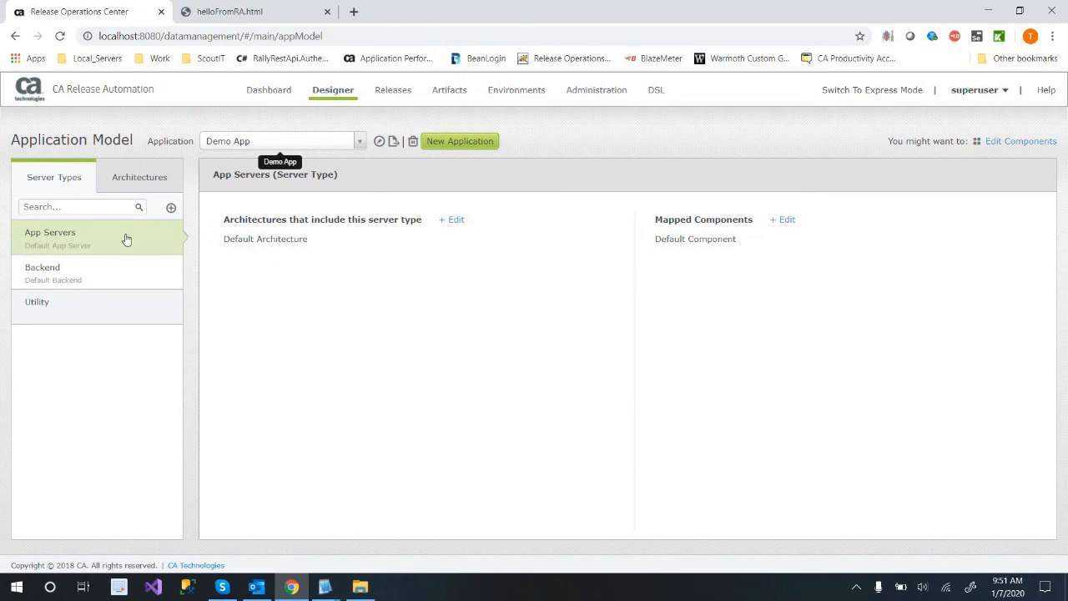
left_click(138, 179)
left_click(74, 180)
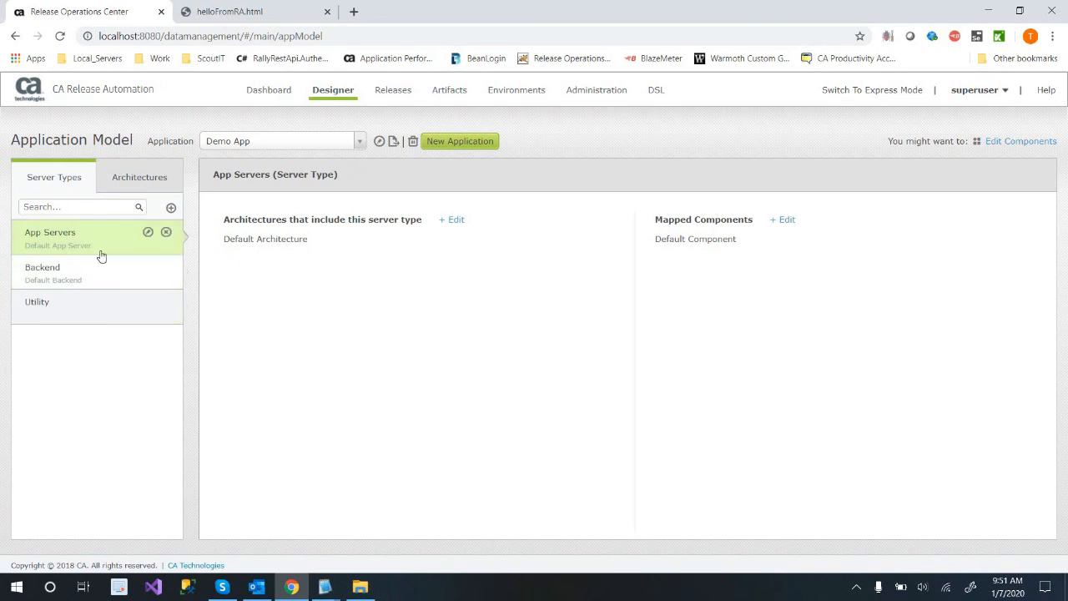
left_click(541, 91)
left_click(543, 176)
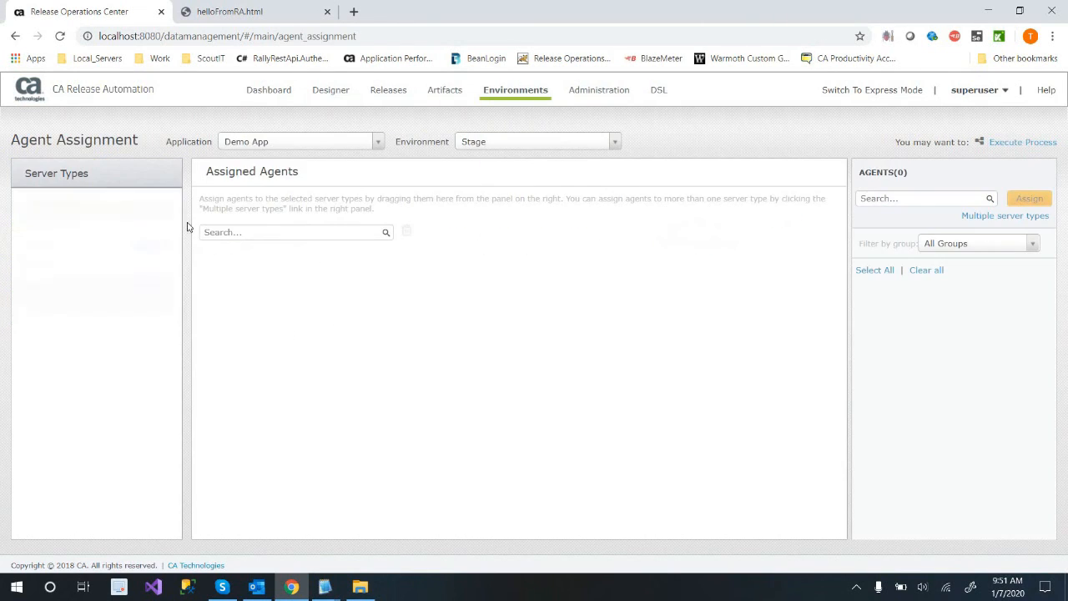
left_click(66, 242)
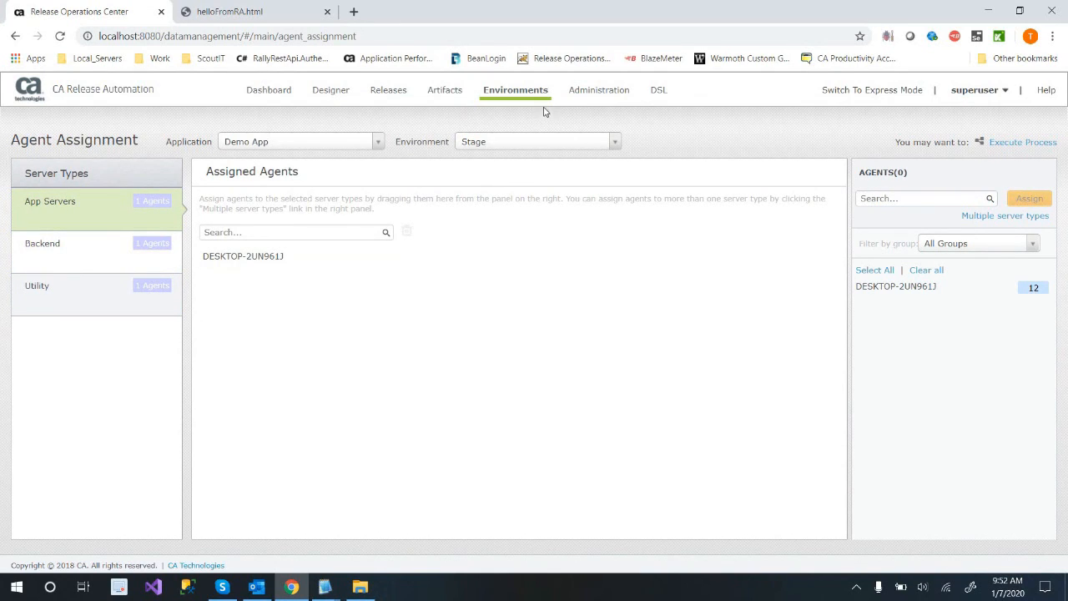
Review the environments' process tags again, then check the server types' agent assignments in the Dev environment.
mouse_move(534, 94)
left_click(547, 185)
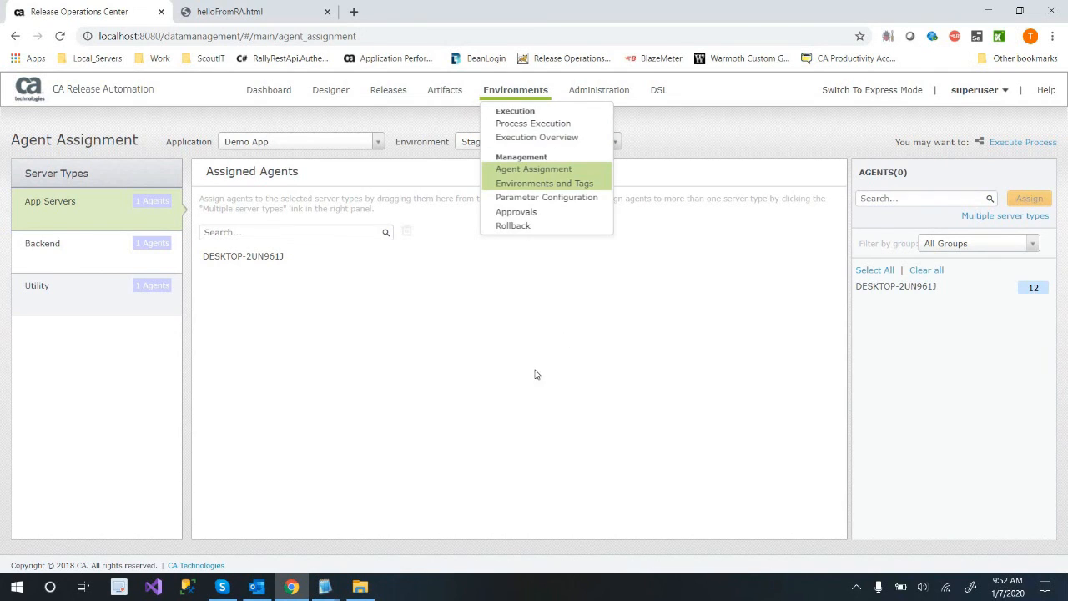
left_click(79, 221)
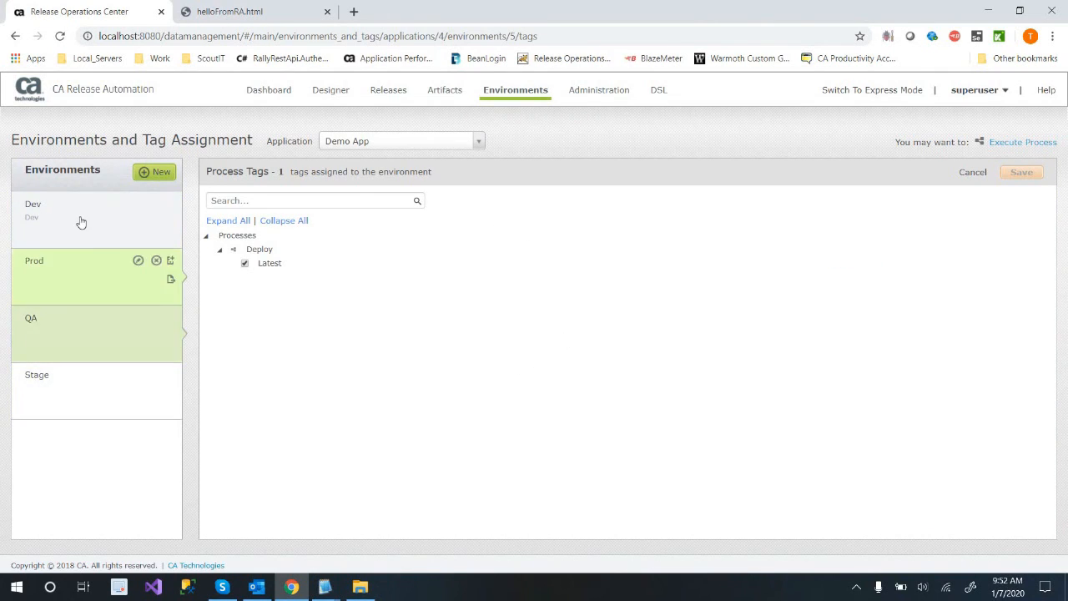
left_click(551, 169)
left_click(71, 294)
left_click(92, 217)
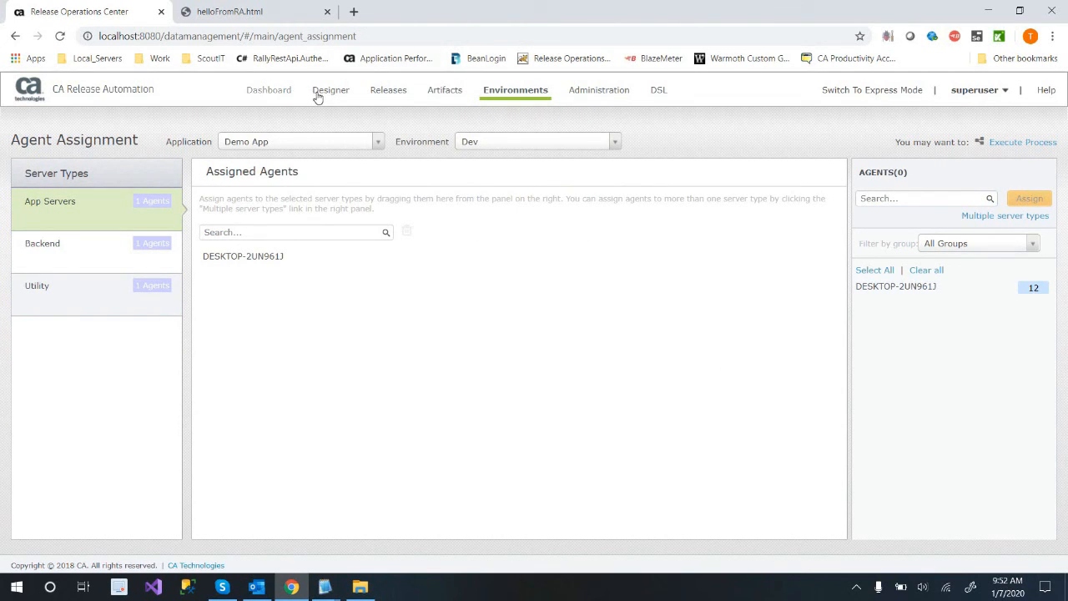
Examine the Create Temp Folder action under Default Component's Folder Actions in Demo App's process design.
mouse_move(327, 92)
left_click(343, 136)
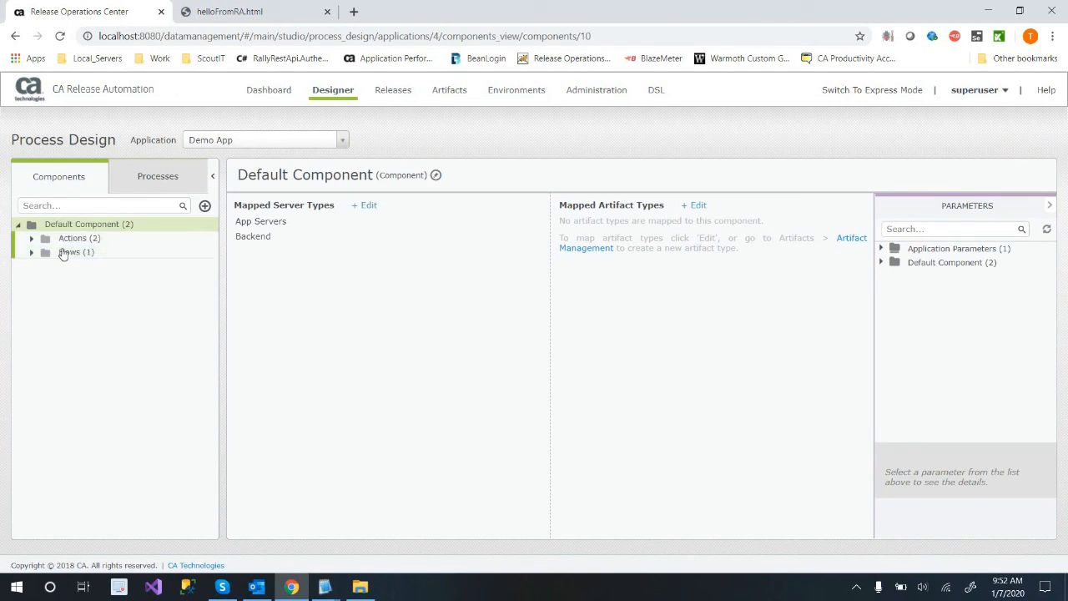
double_click(70, 241)
double_click(133, 267)
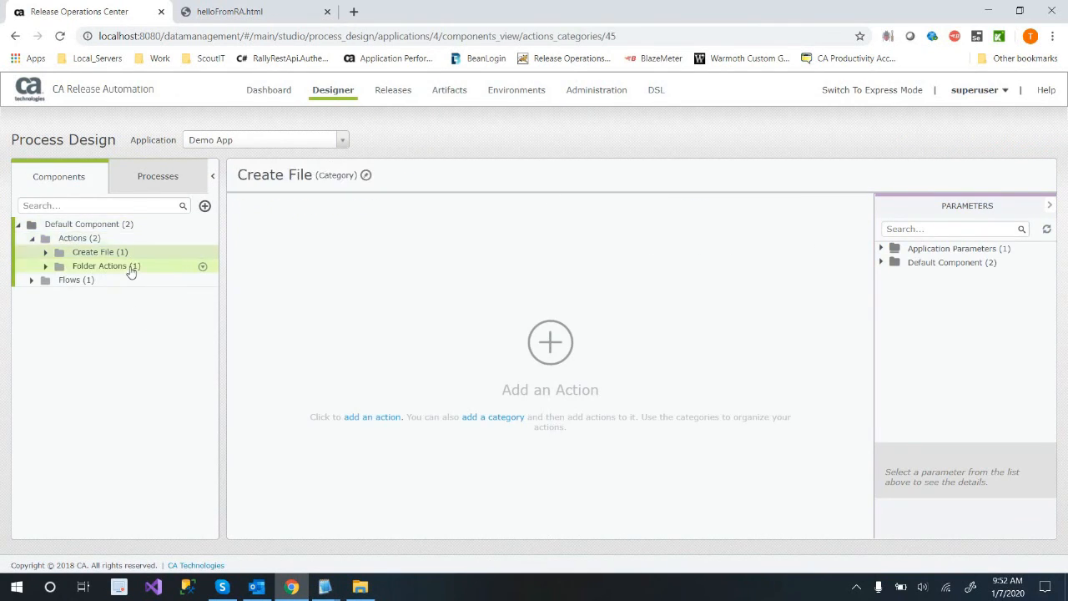
left_click(206, 285)
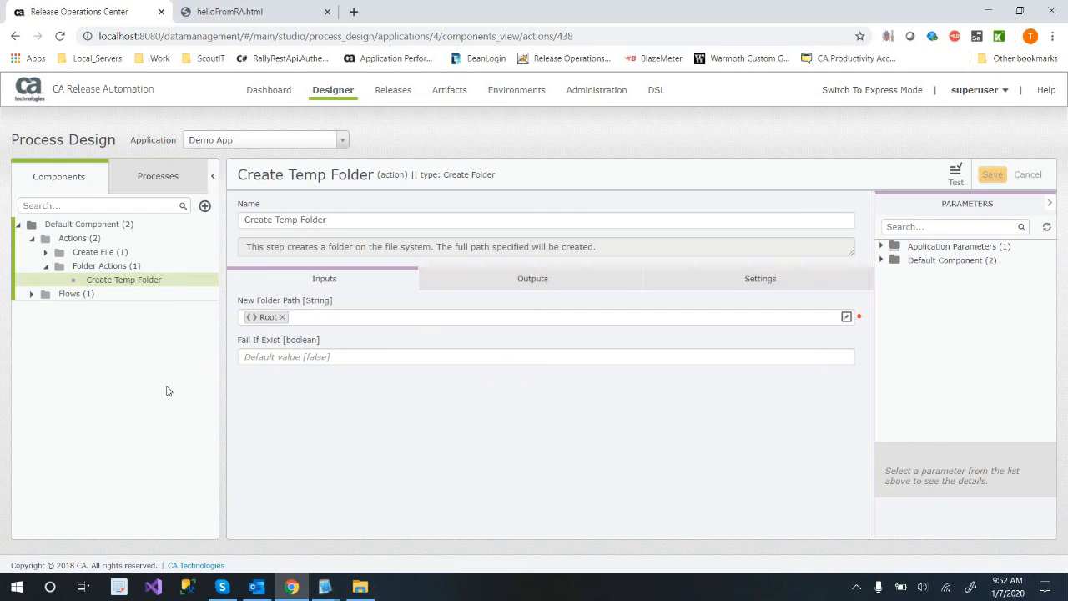
Examine Default Component's deployIIS flow and the processes defined under Default Architecture.
double_click(90, 293)
left_click(103, 308)
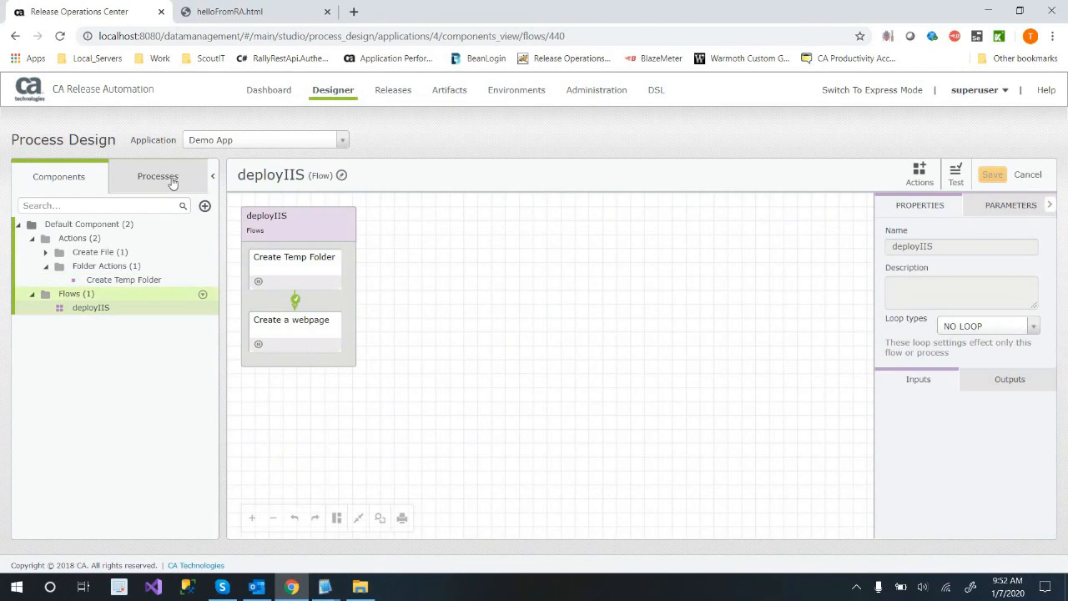
left_click(158, 176)
left_click(25, 240)
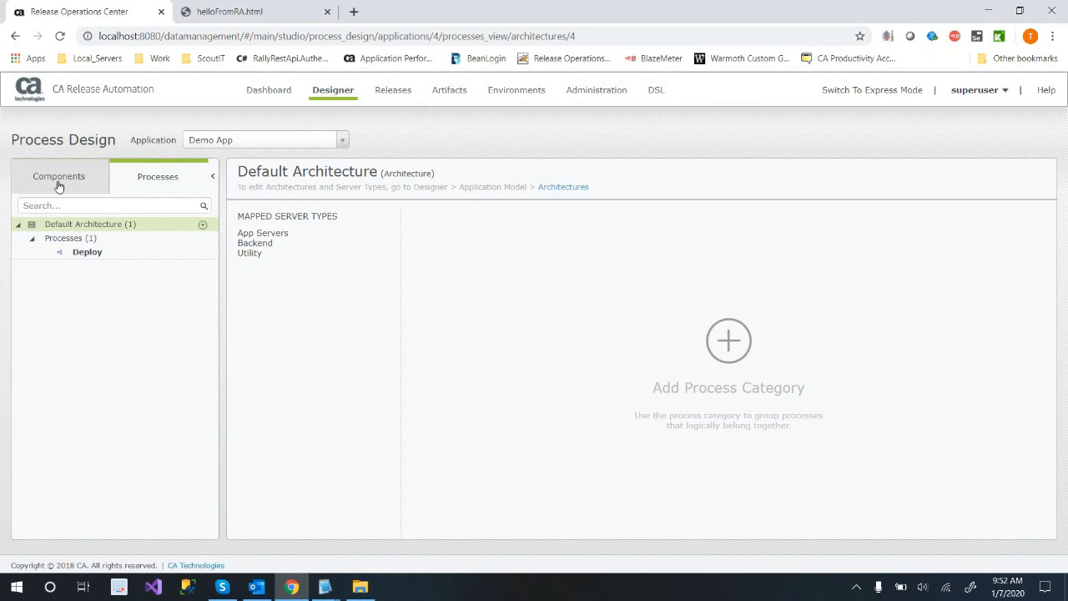
Inspect Default Component's Folder Actions Params alongside the deployIIS flow, then view Demo App's environment parameter configuration.
key("alt+Left")
left_click(984, 216)
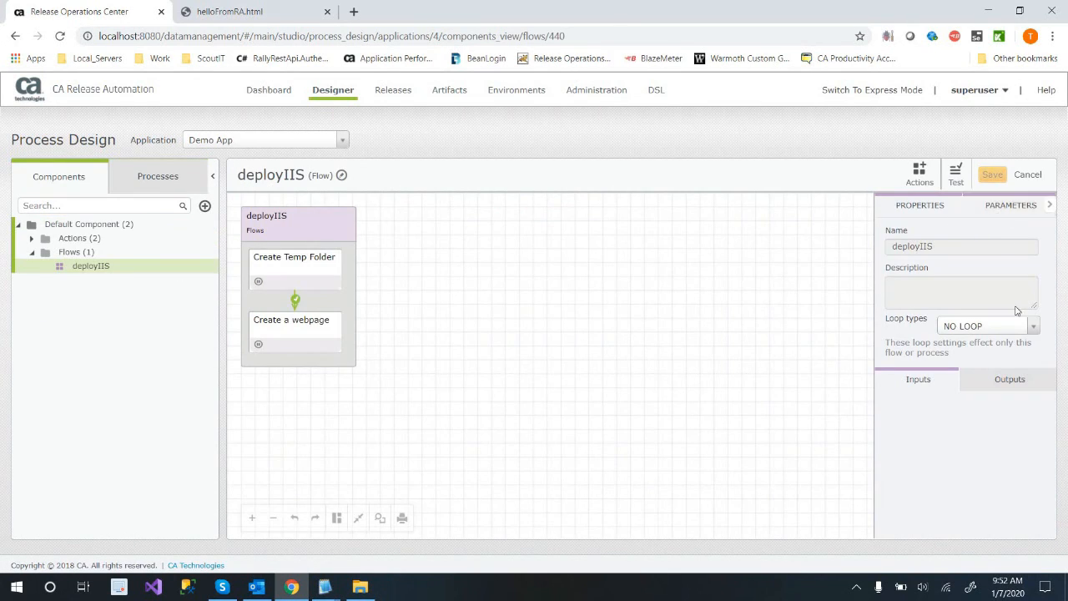
left_click(885, 264)
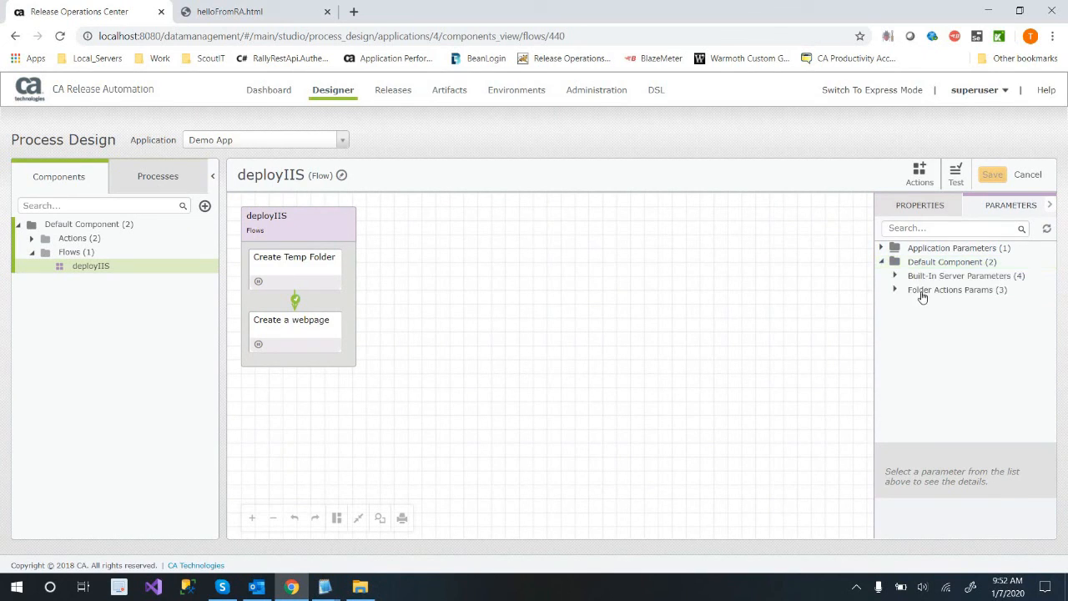
left_click(896, 288)
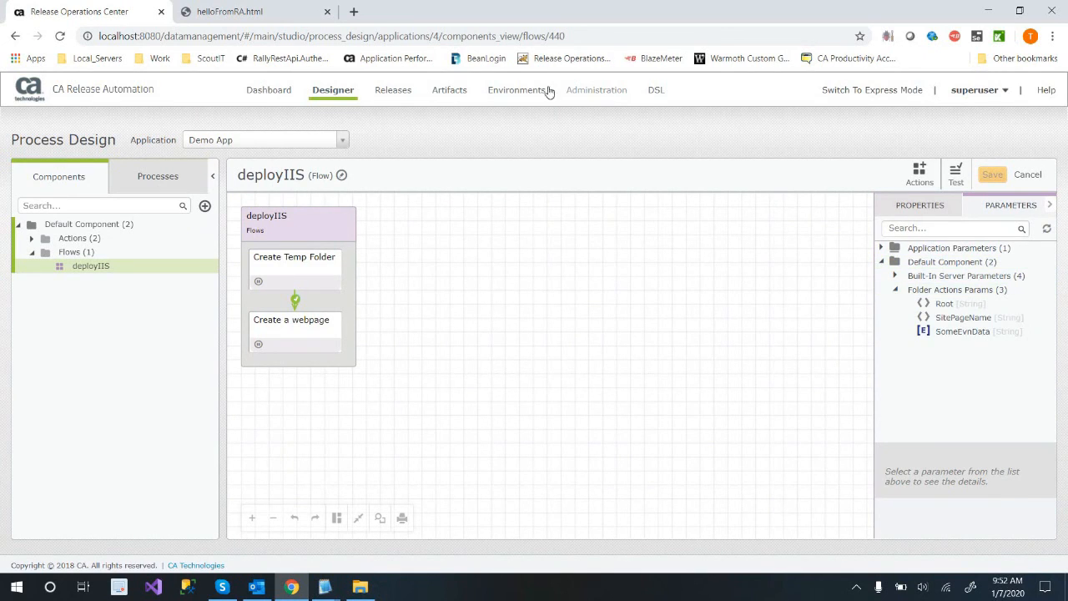
mouse_move(539, 93)
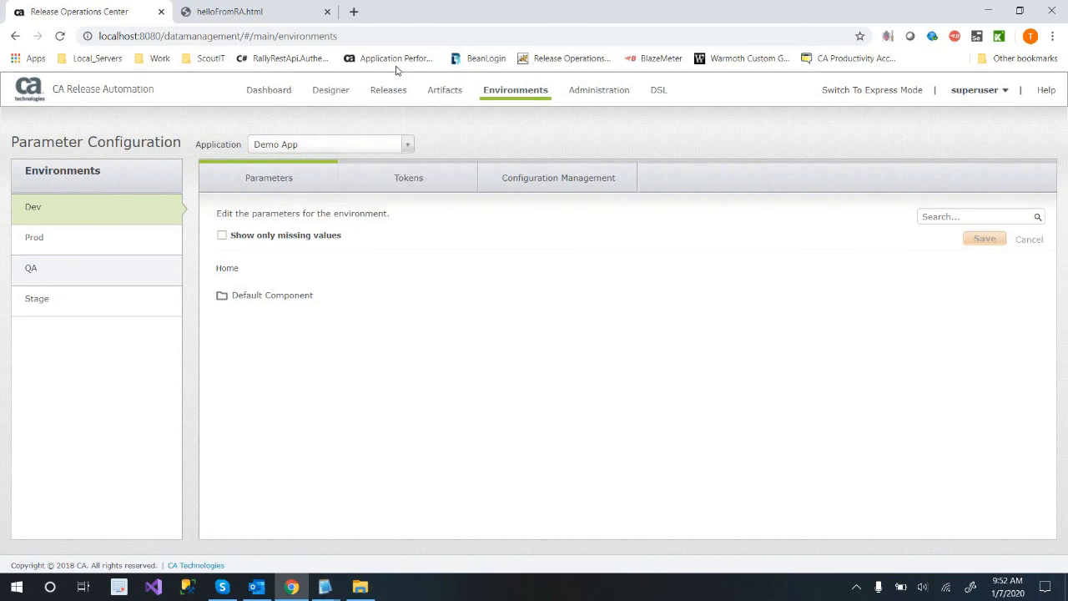
Show template categories of all statuses and examine the Re-Deploy category's template properties and steps.
mouse_move(384, 94)
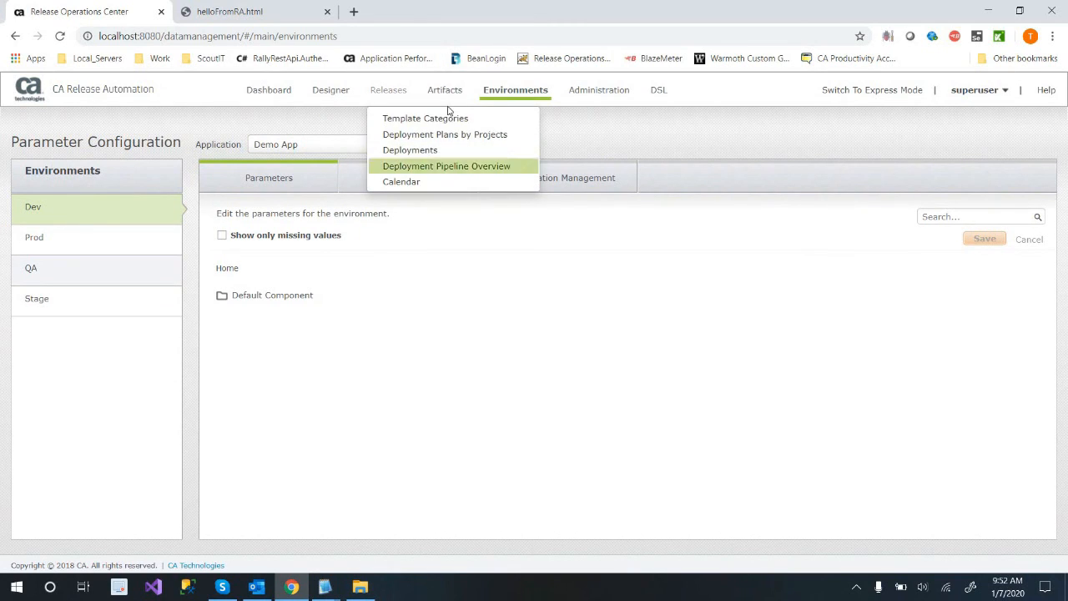
left_click(447, 118)
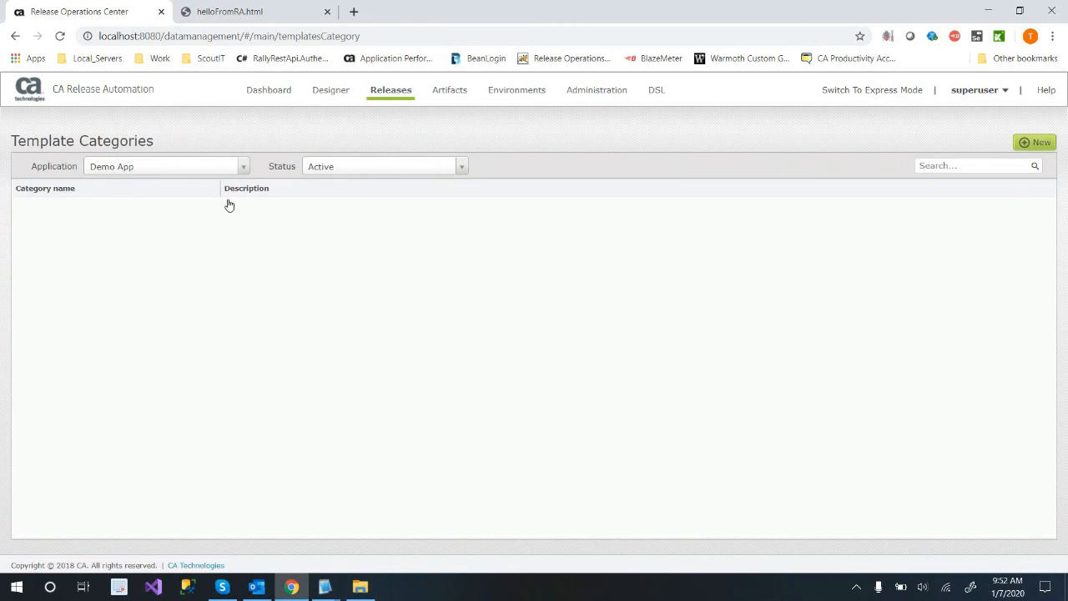
left_click(381, 171)
left_click(375, 200)
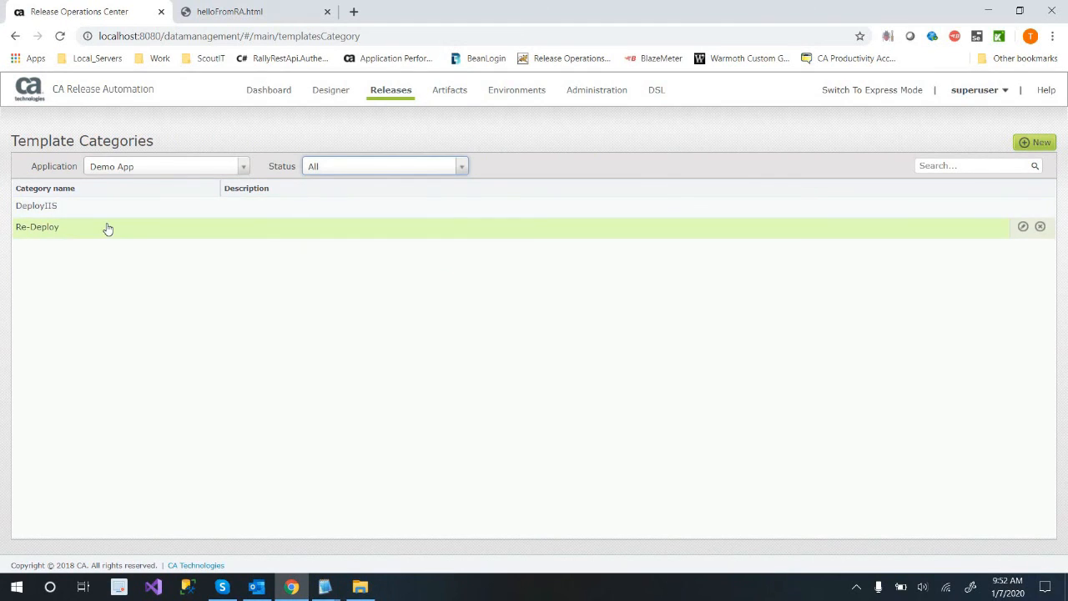
left_click(106, 226)
left_click(977, 192)
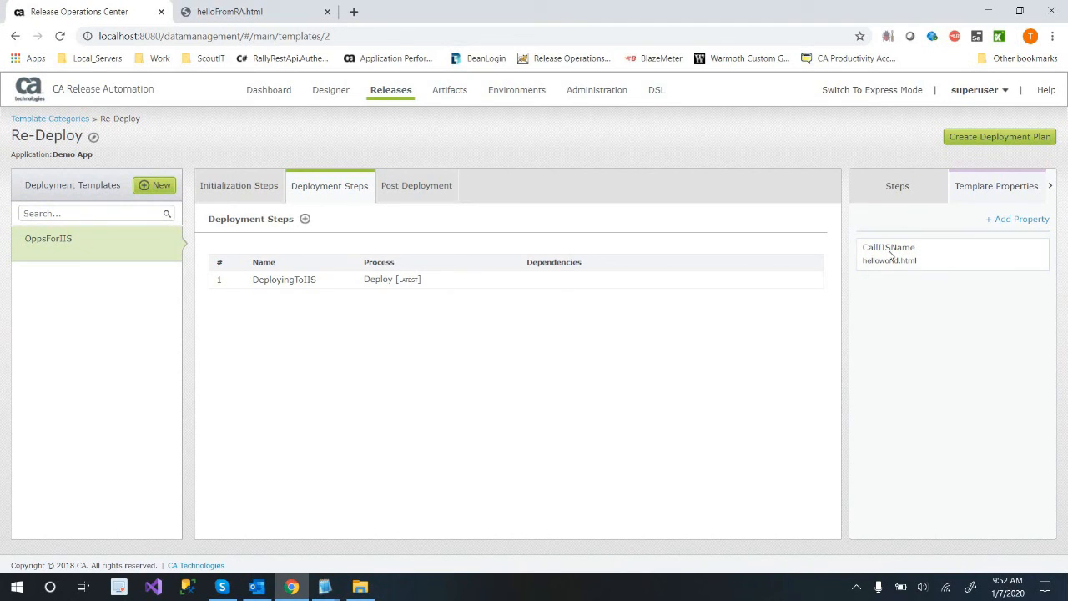
left_click(887, 200)
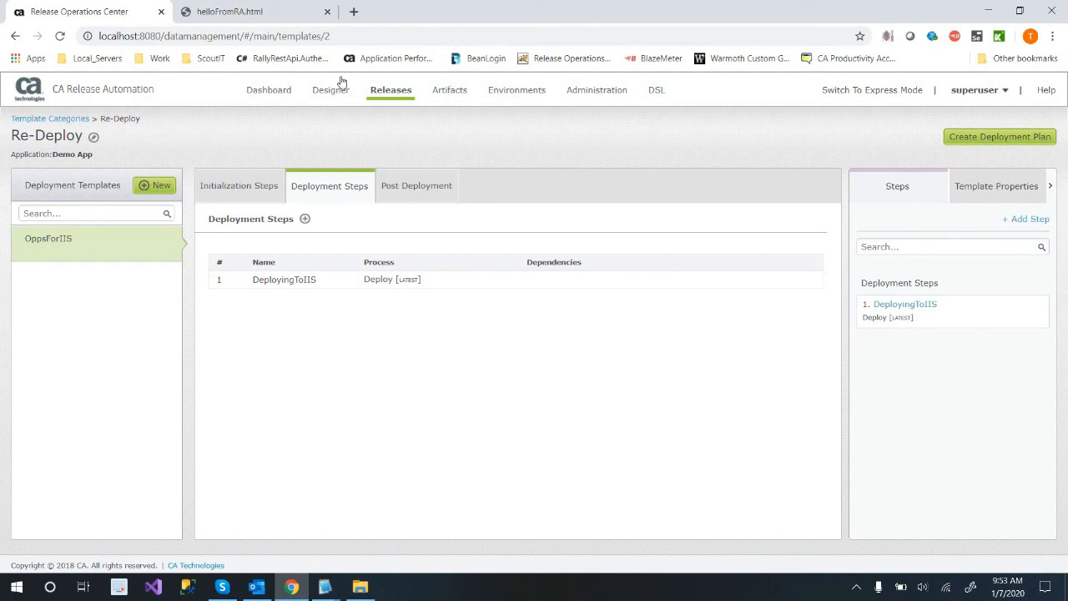
View Demo App's deployments list and open the PublishToProd deployment.
mouse_move(391, 92)
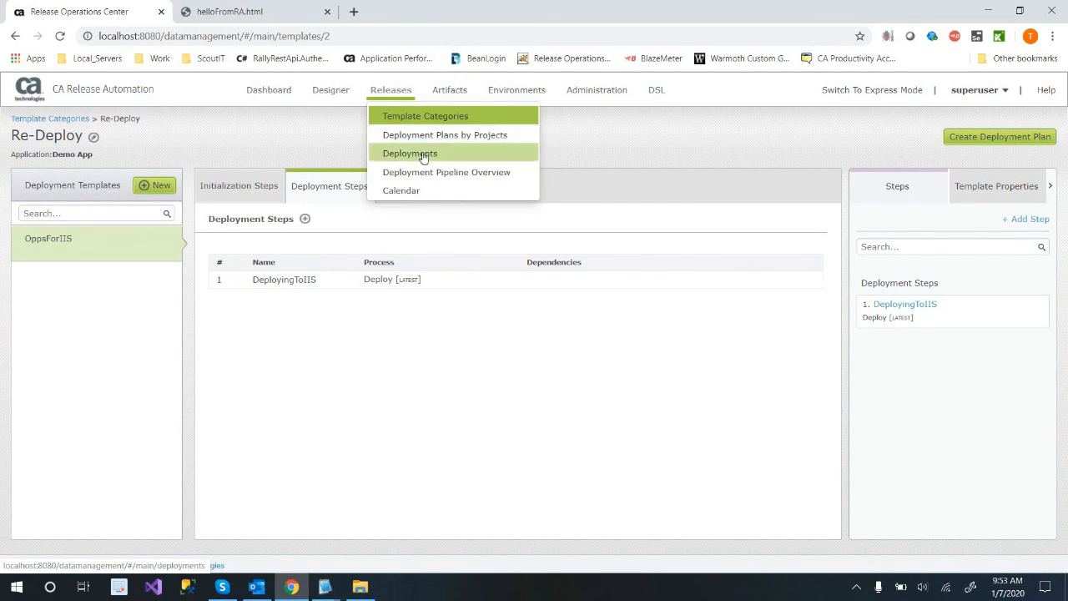
left_click(422, 152)
left_click(86, 209)
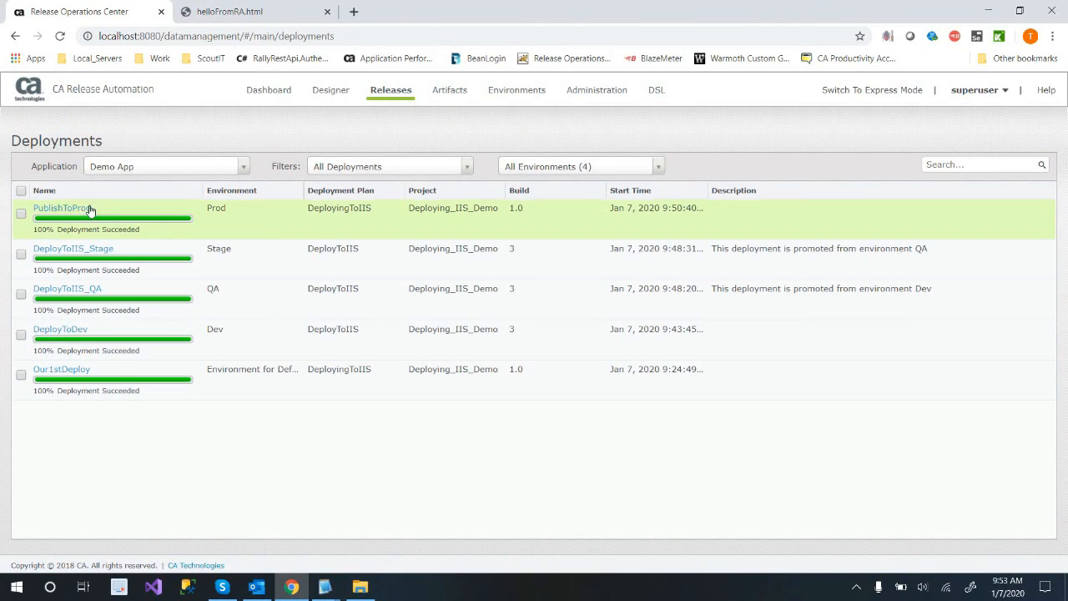